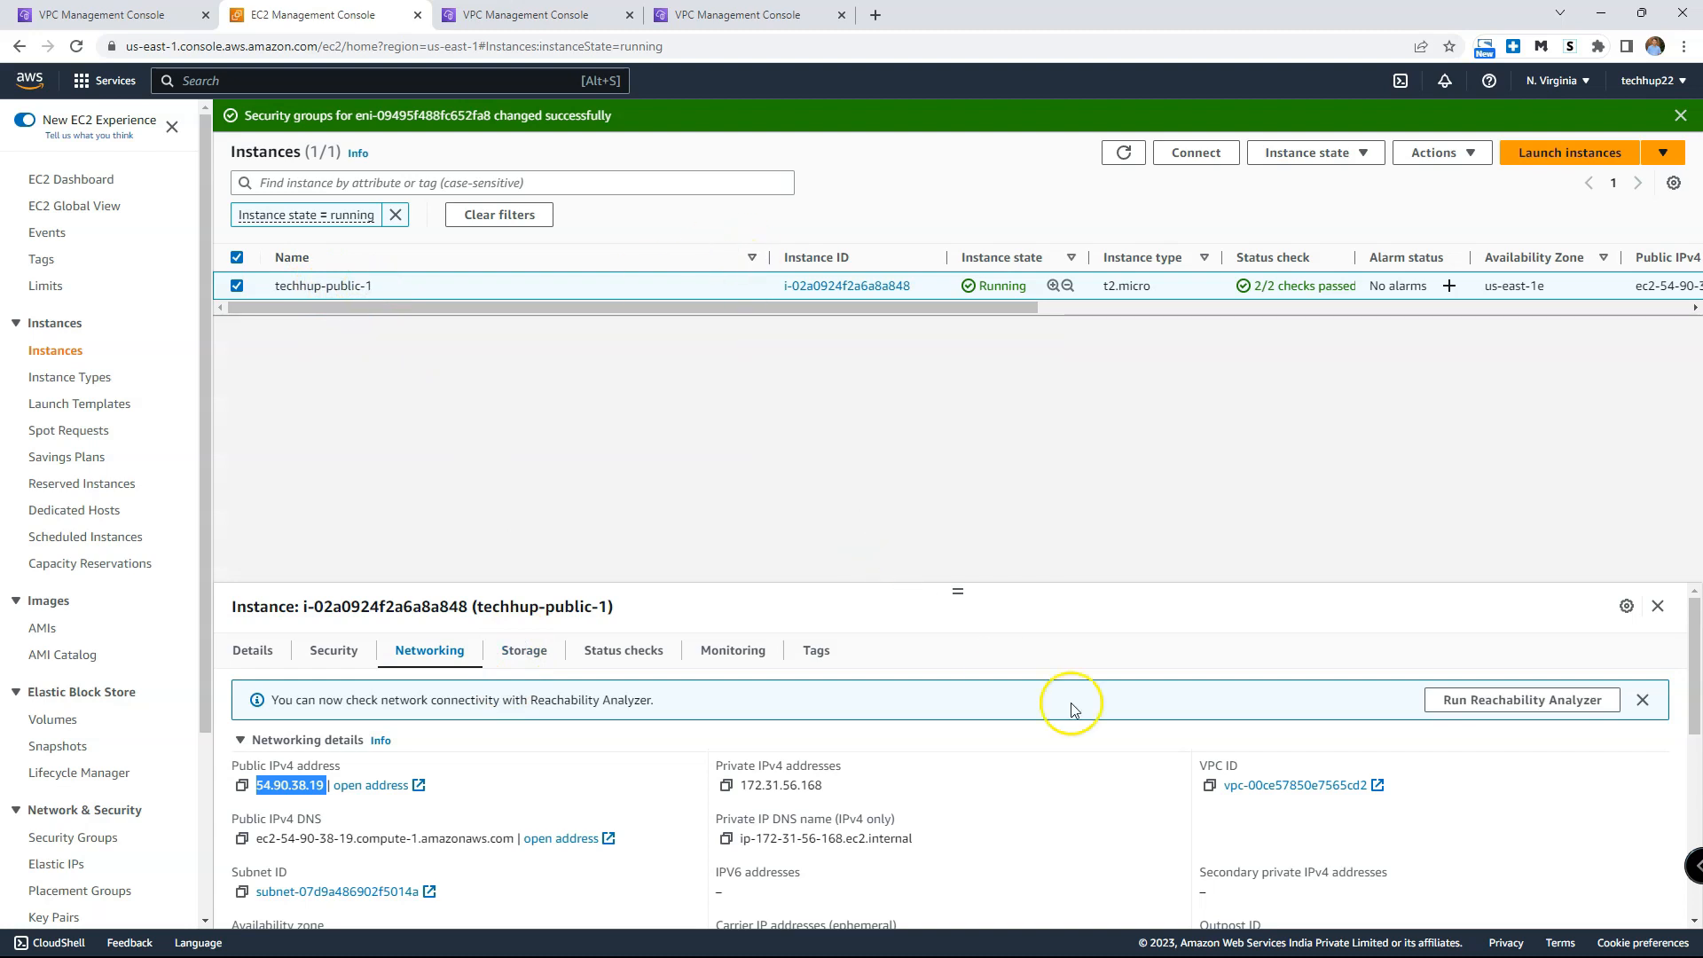
Step: Open the VPC of the techhup-public-1 instance and examine how its subnets, including private-subnet, connect to route tables in the resource map
left_click(1318, 788)
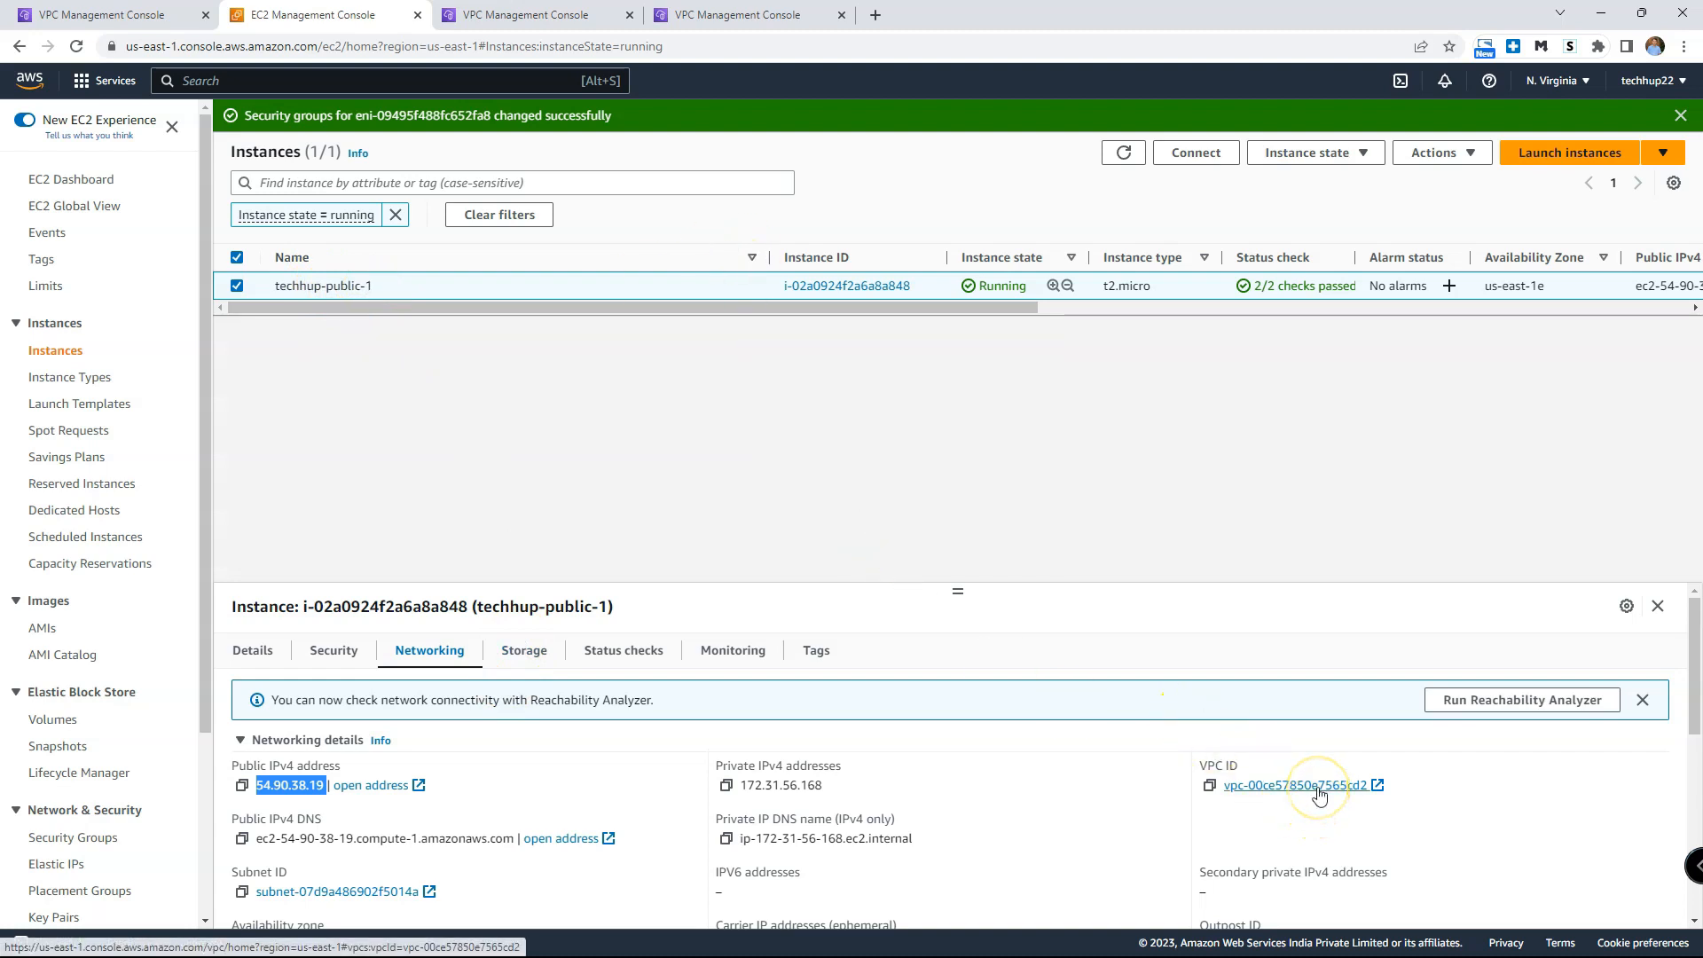
left_click(1318, 788)
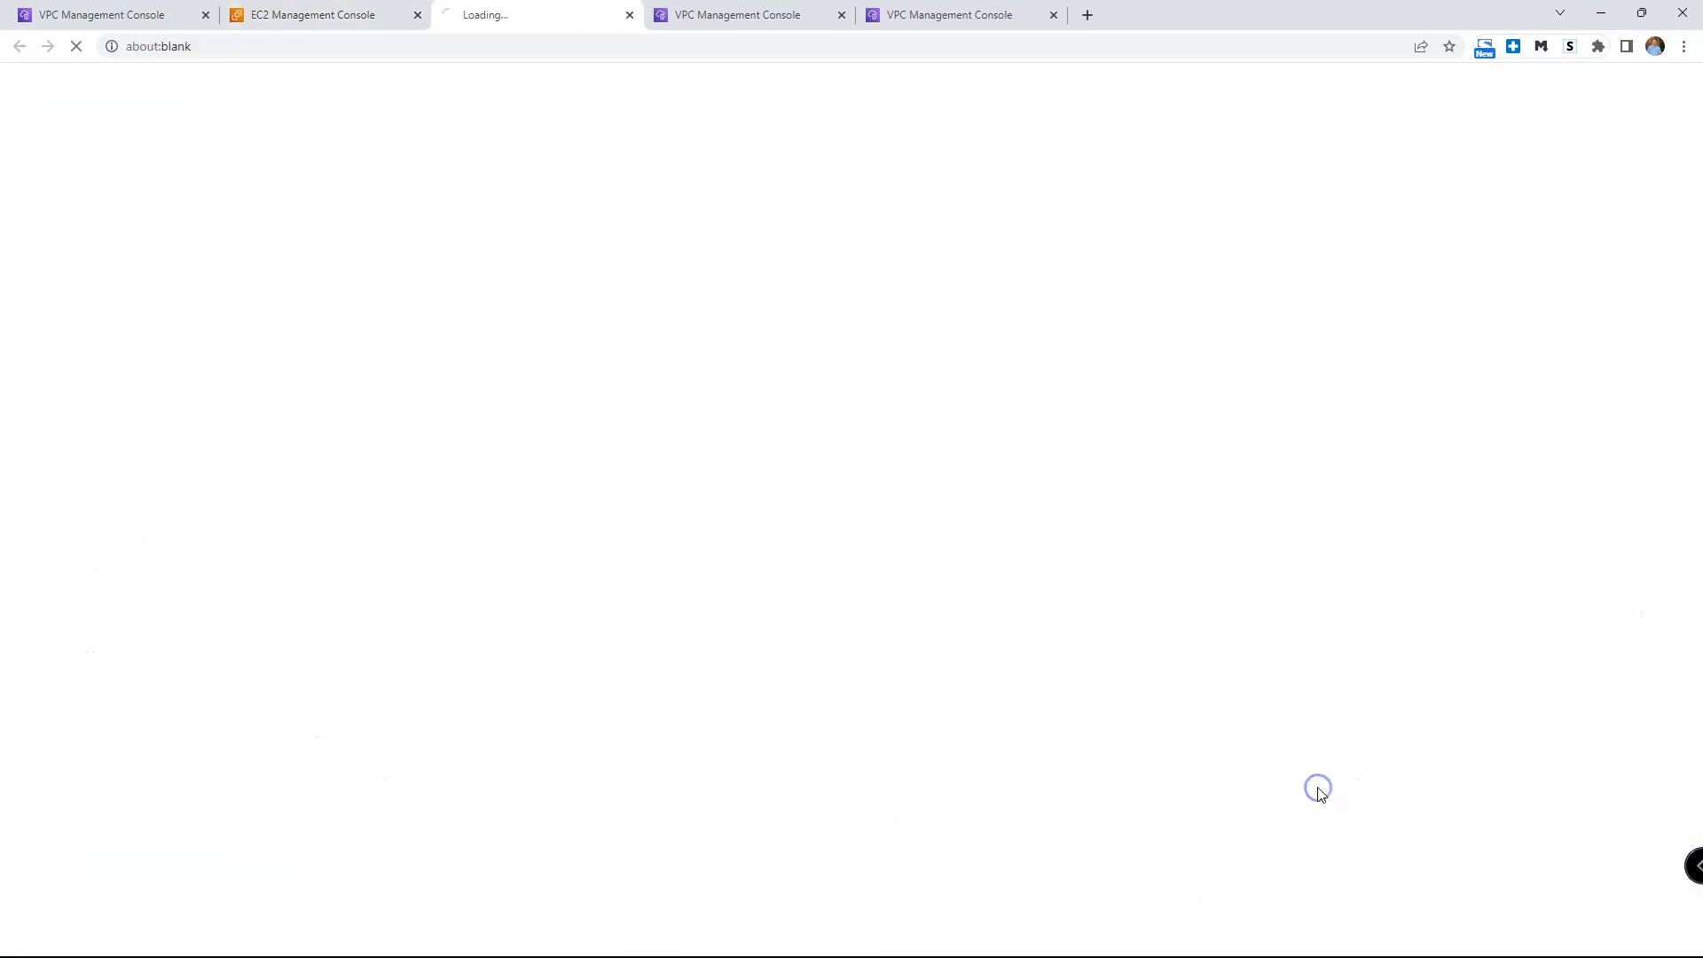
left_click(664, 284)
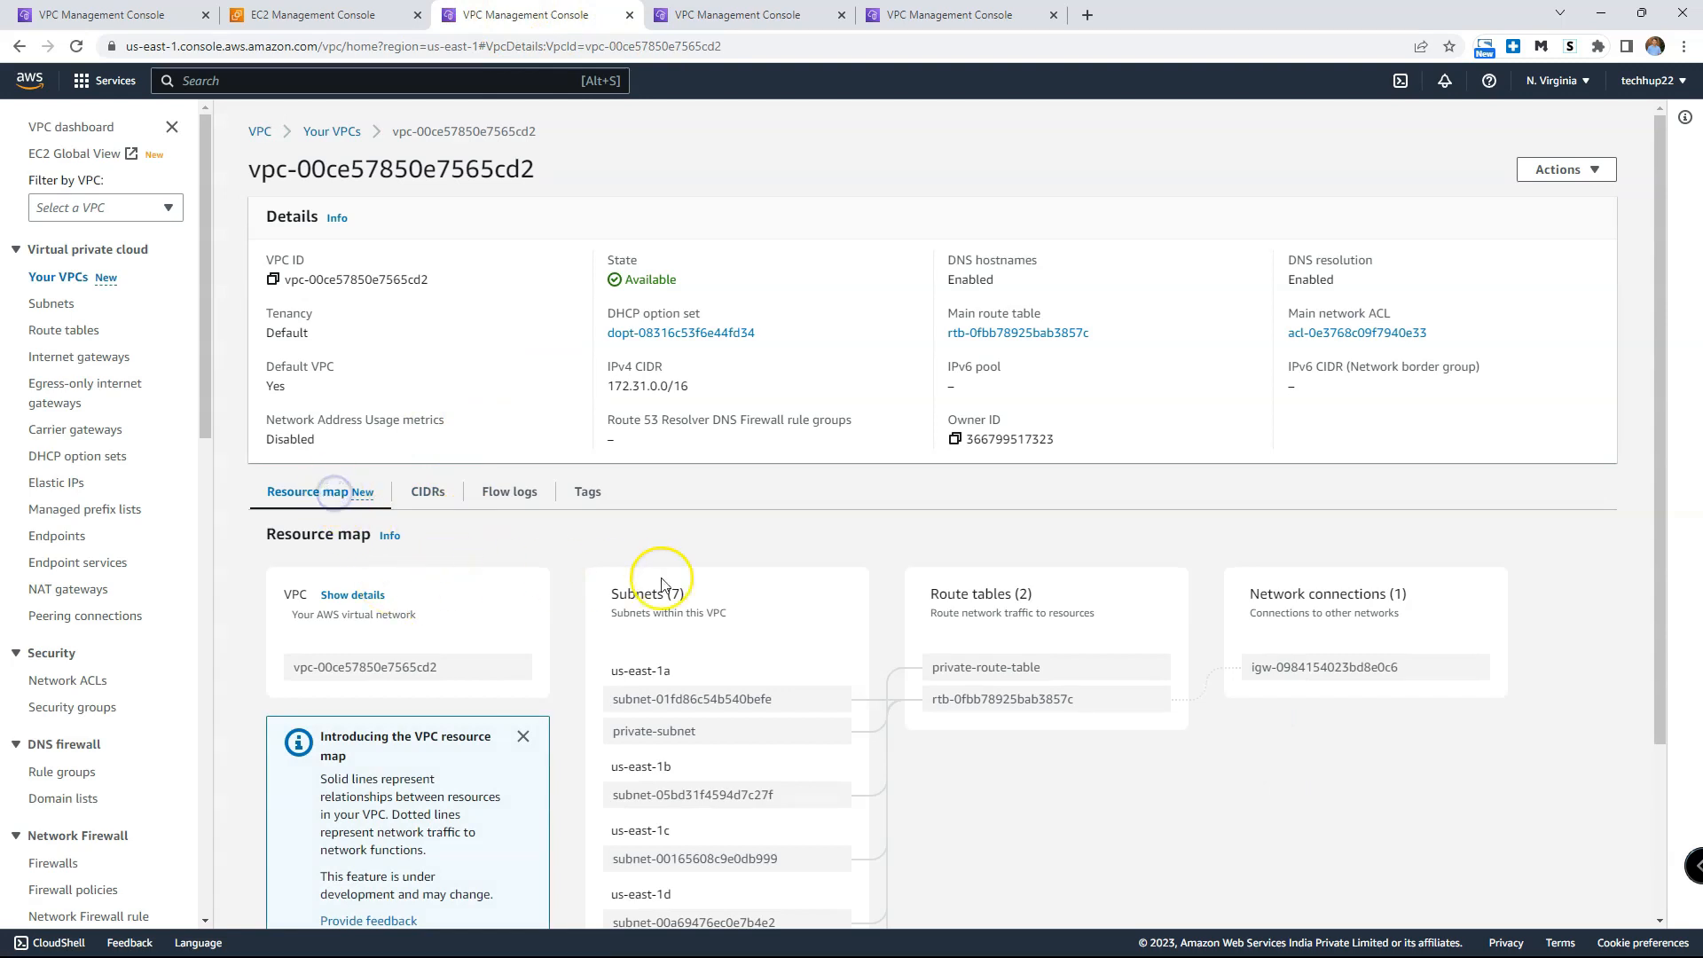
scroll(803, 486, "down", 2)
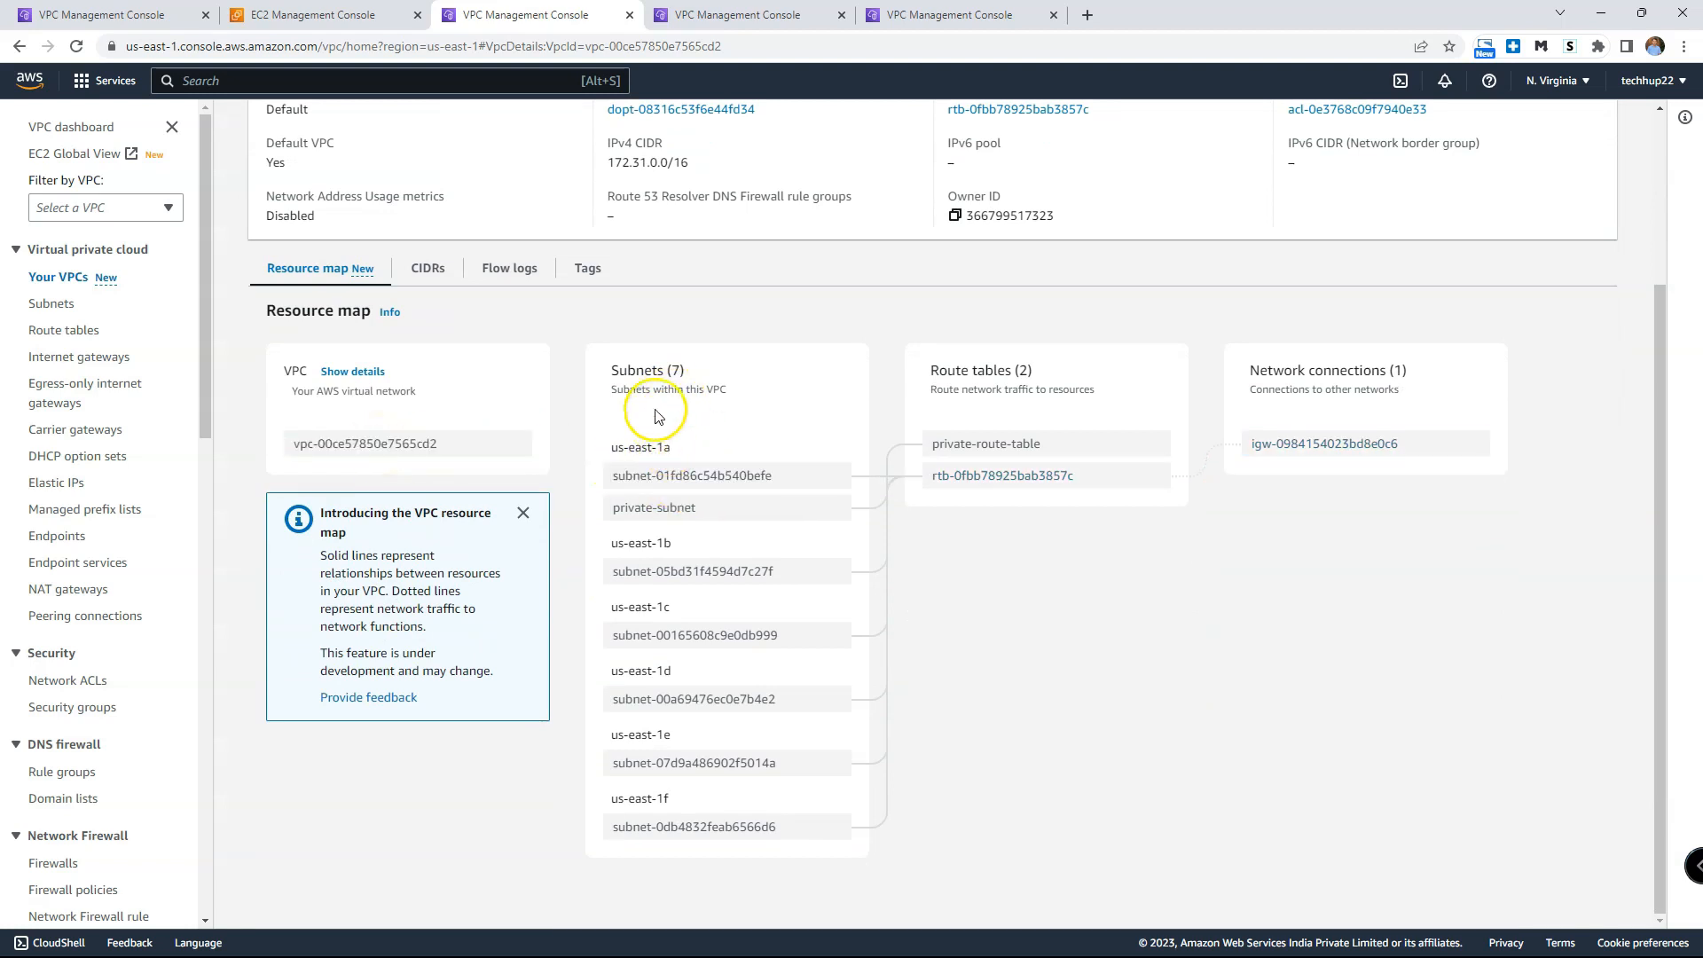
left_click(675, 372)
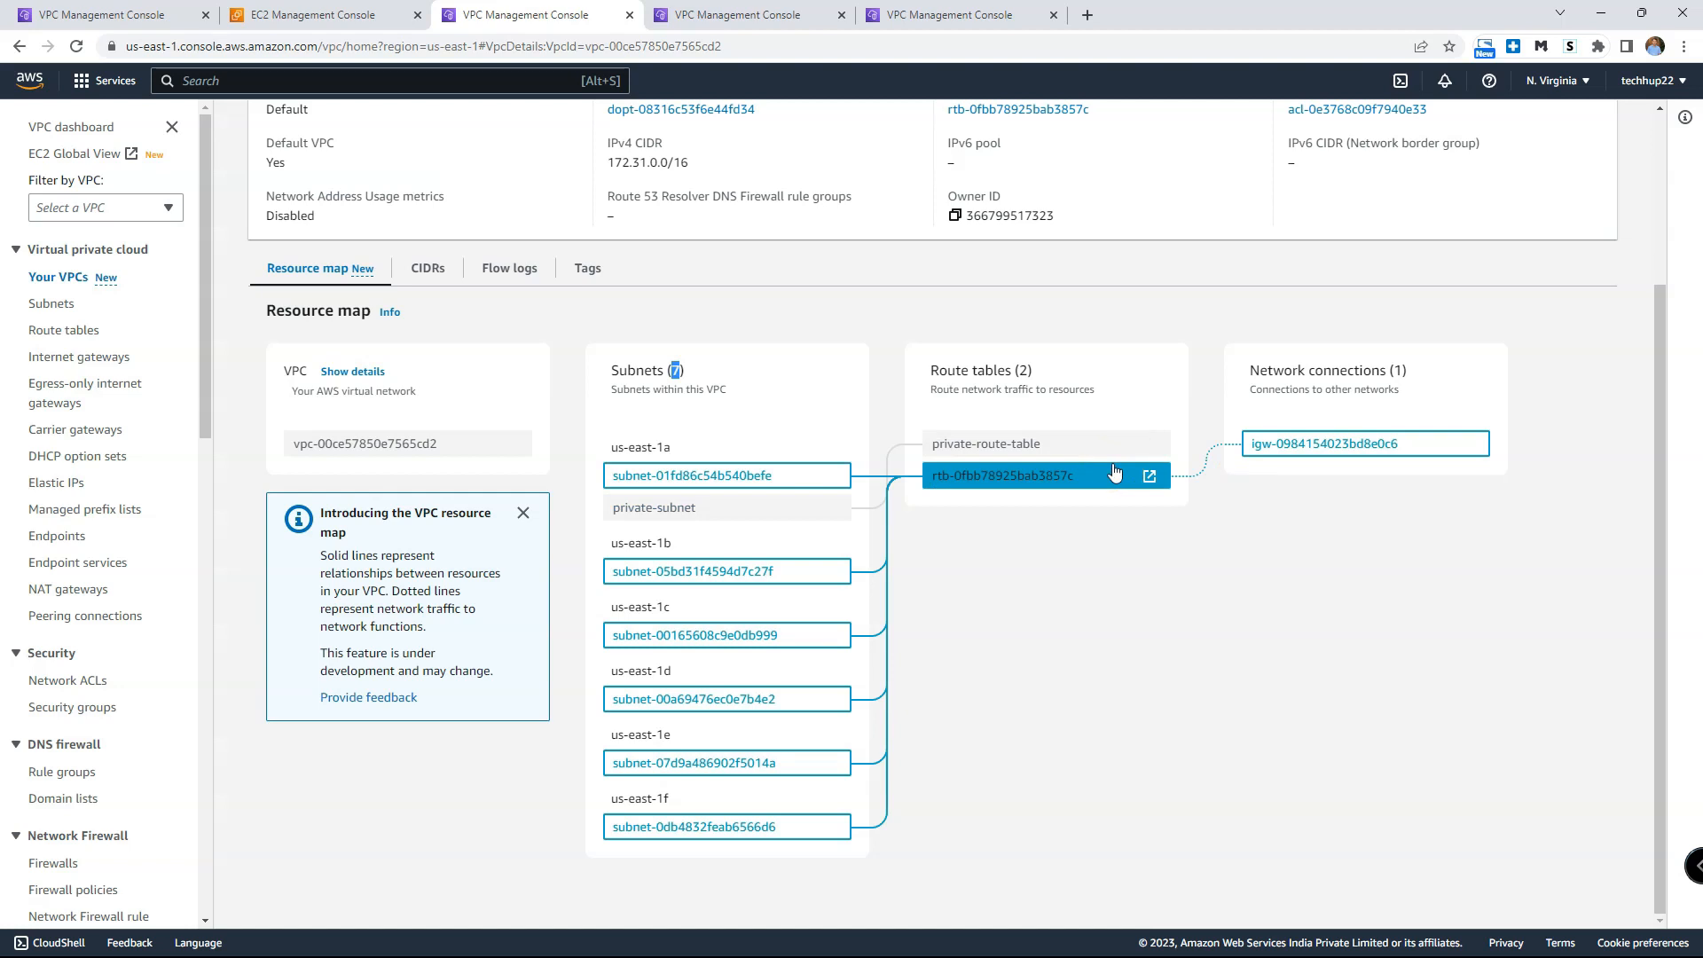
left_click(671, 502)
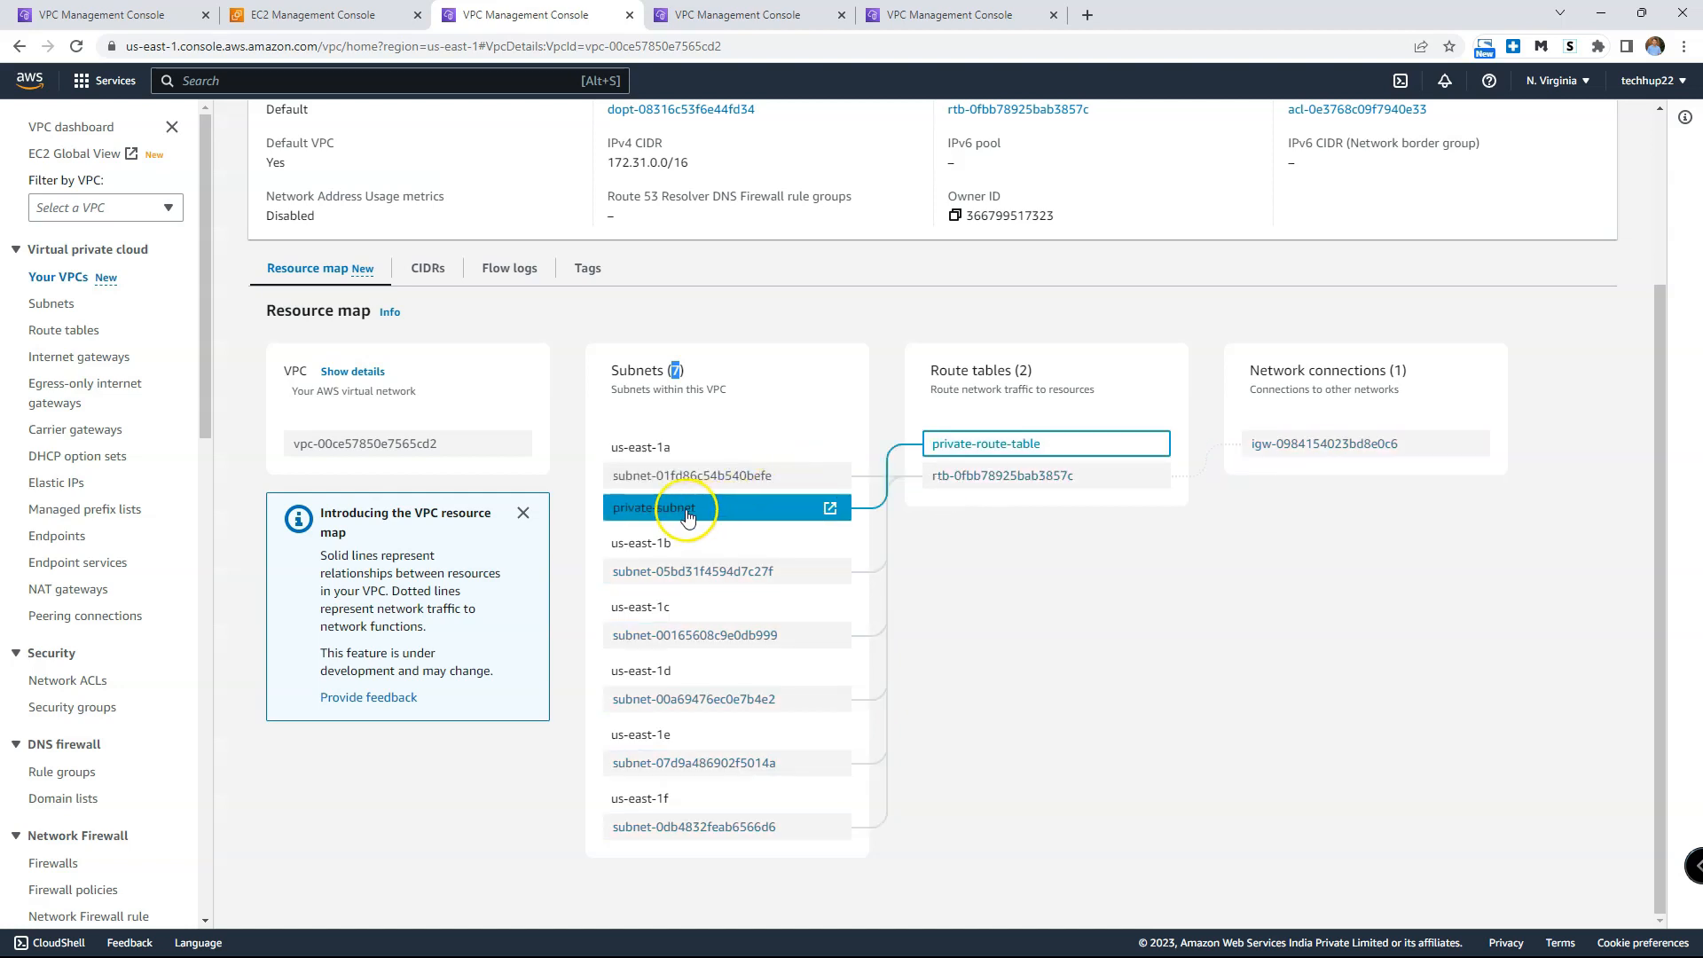
left_click(953, 450)
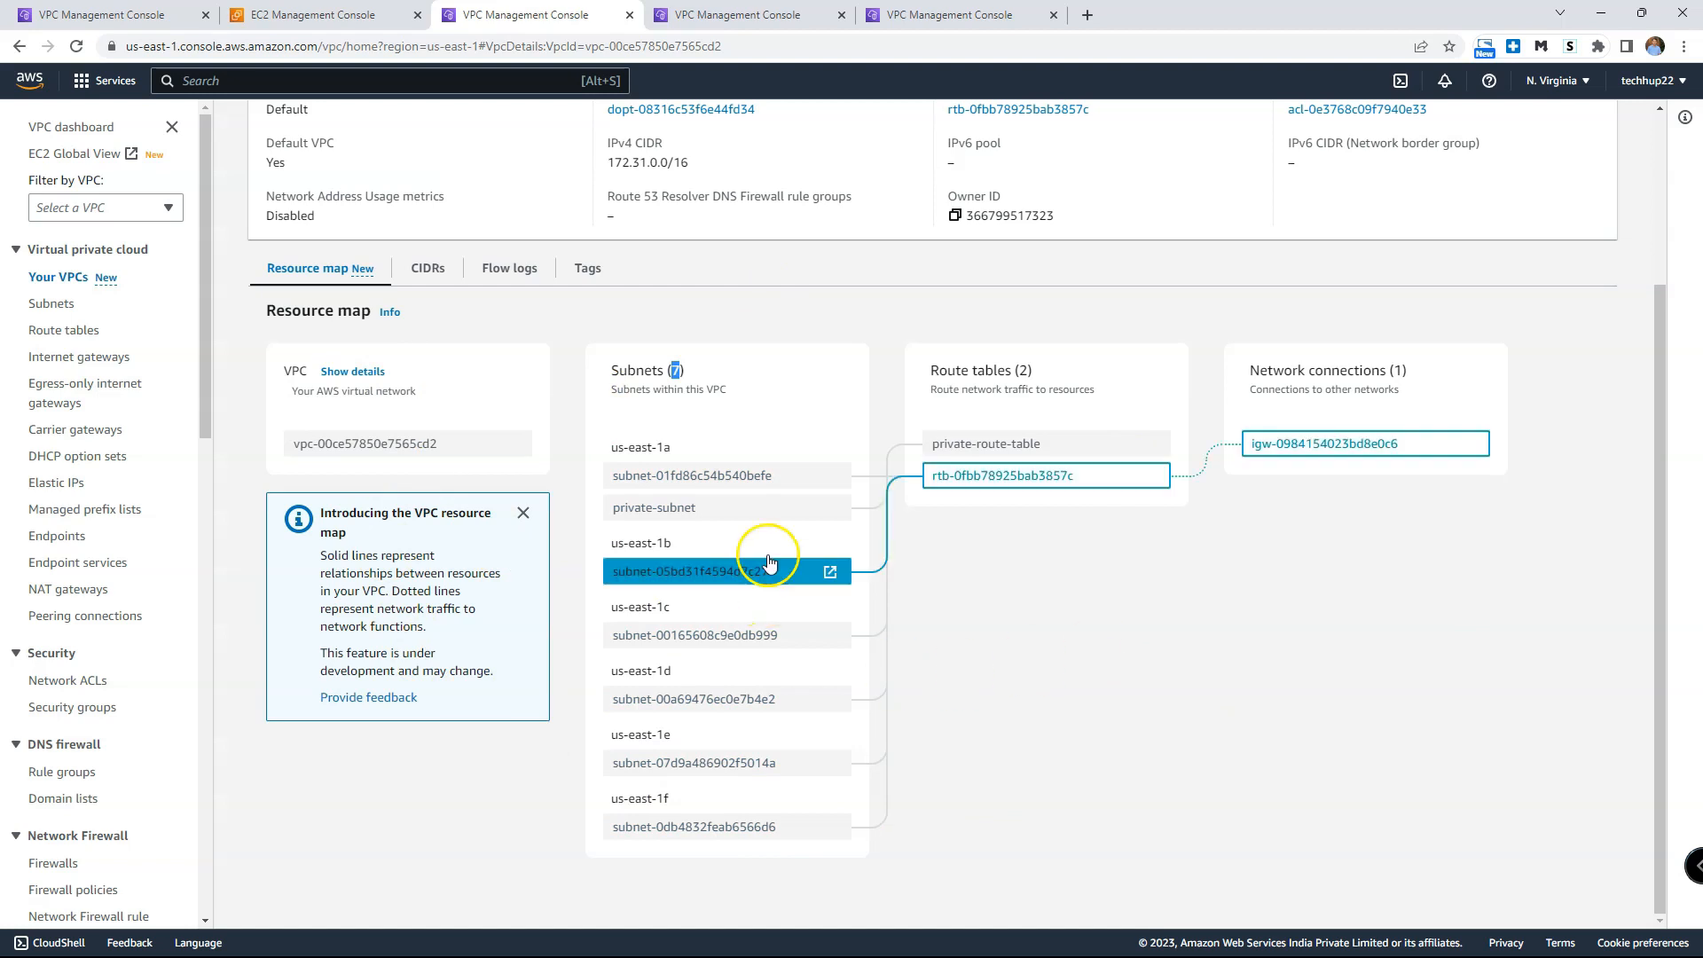
Step: Look up the techhup-public-1 instance's subnet ID and trace that subnet's route table and network connection in the VPC resource map
left_click(385, 19)
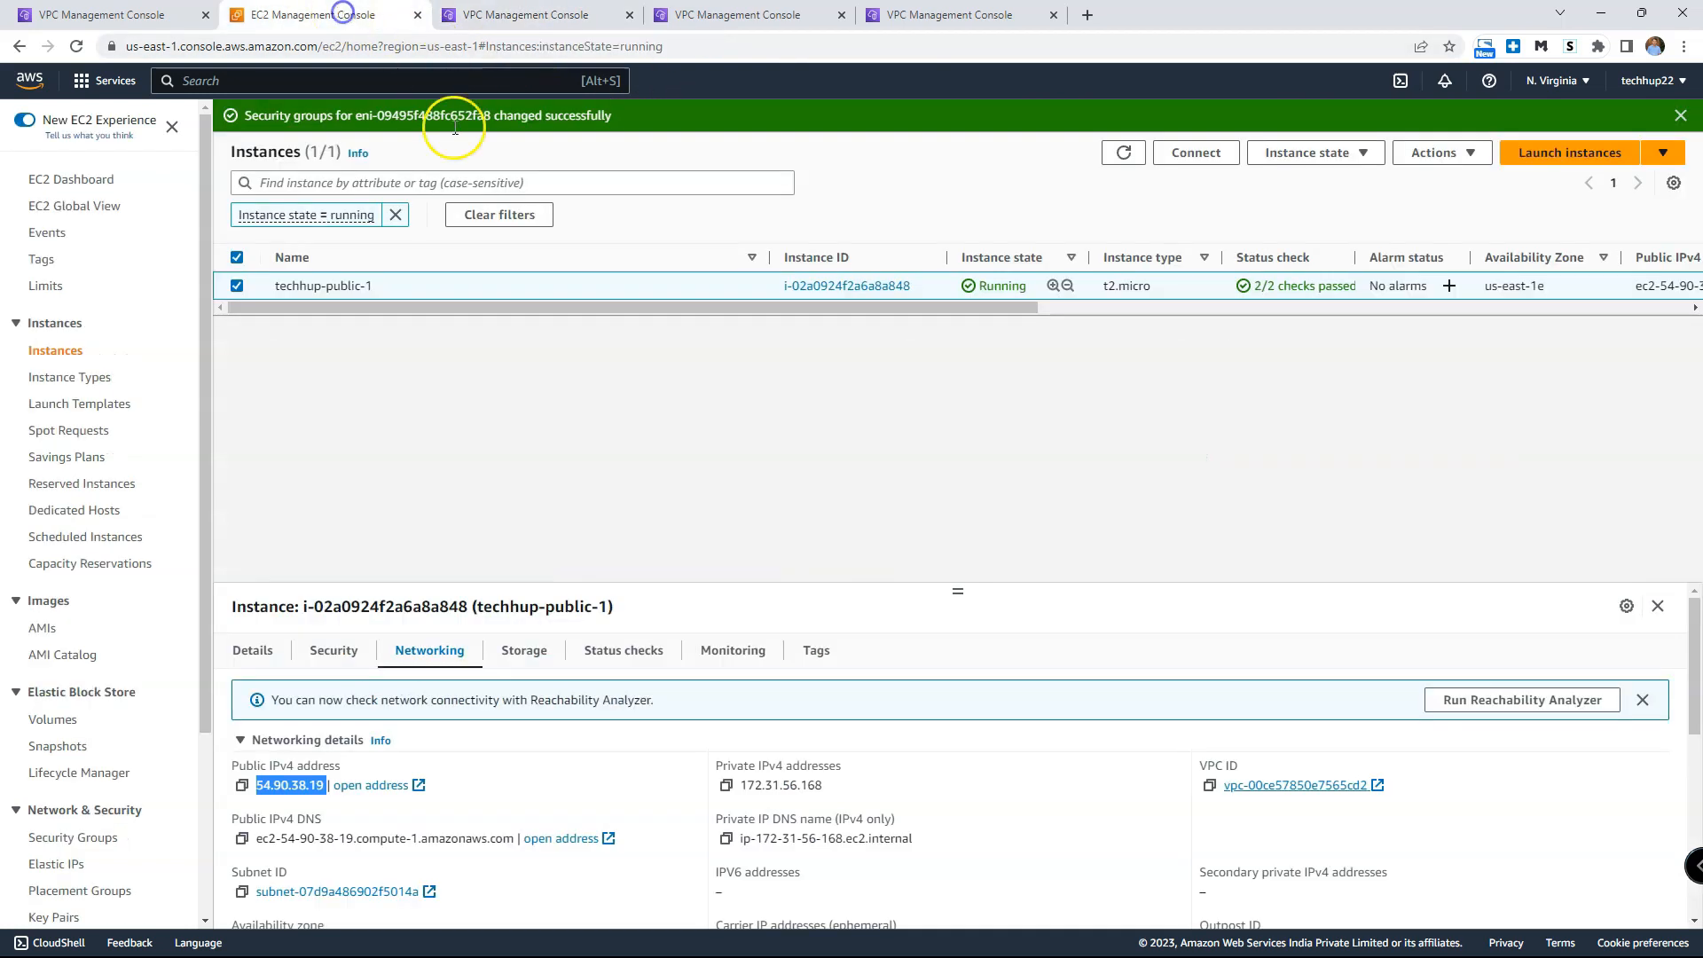
scroll(733, 664, "down", 2)
scroll(578, 752, "up", 2)
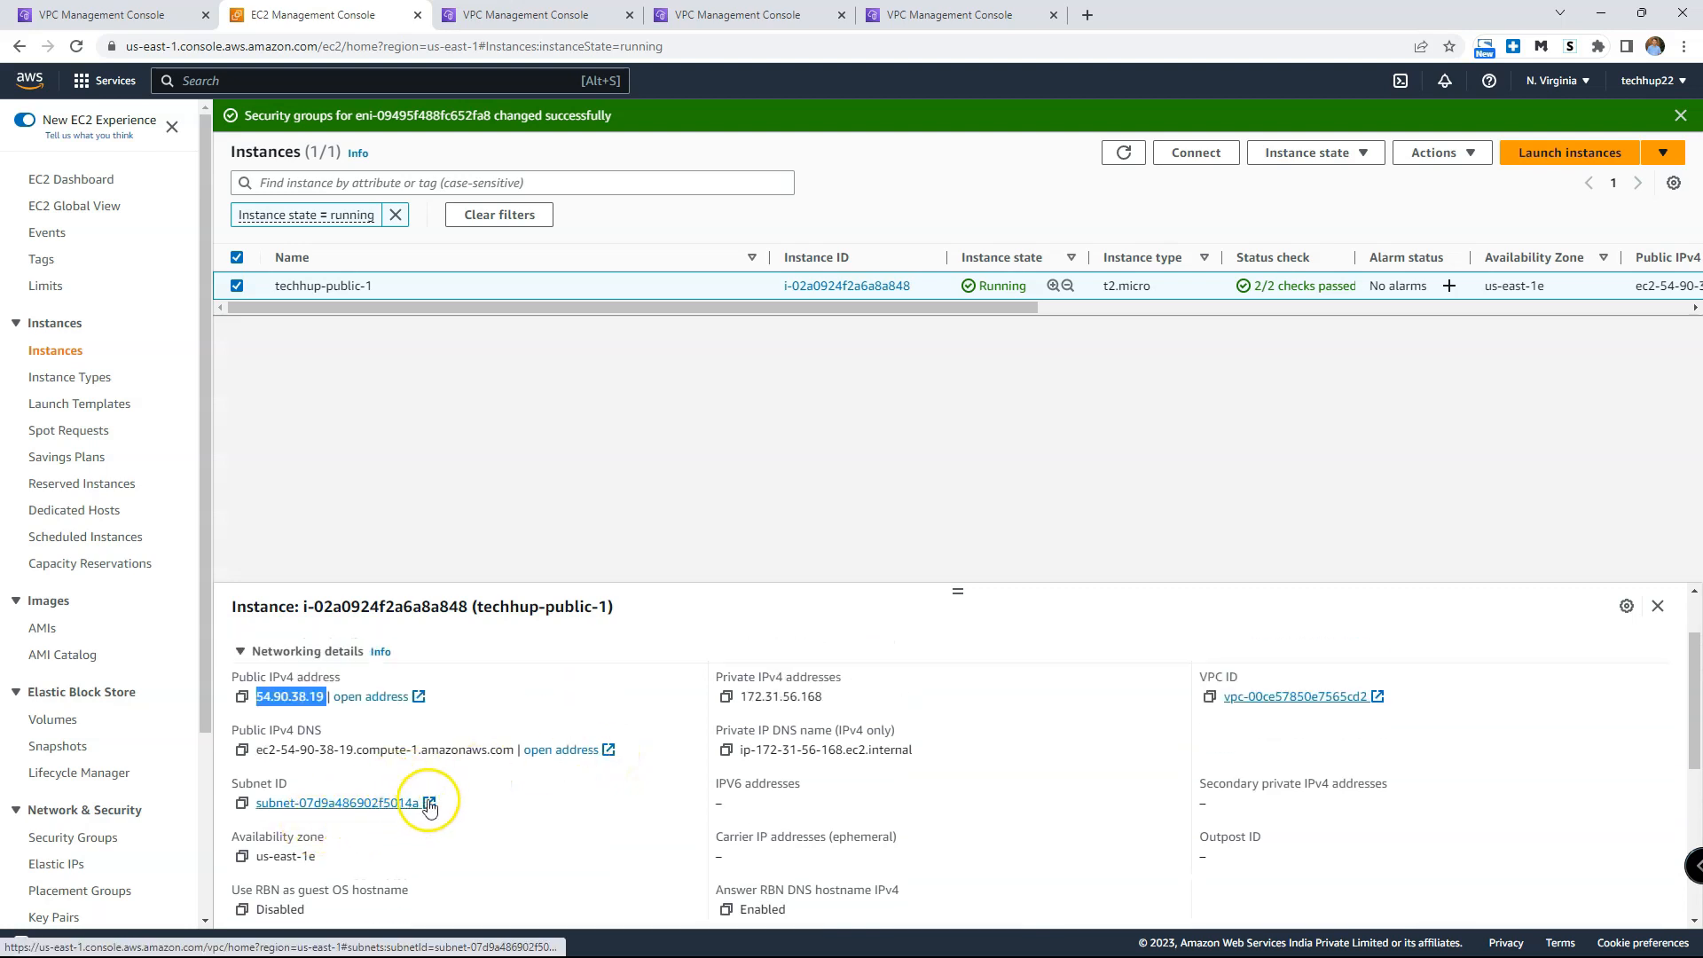
left_click(816, 15)
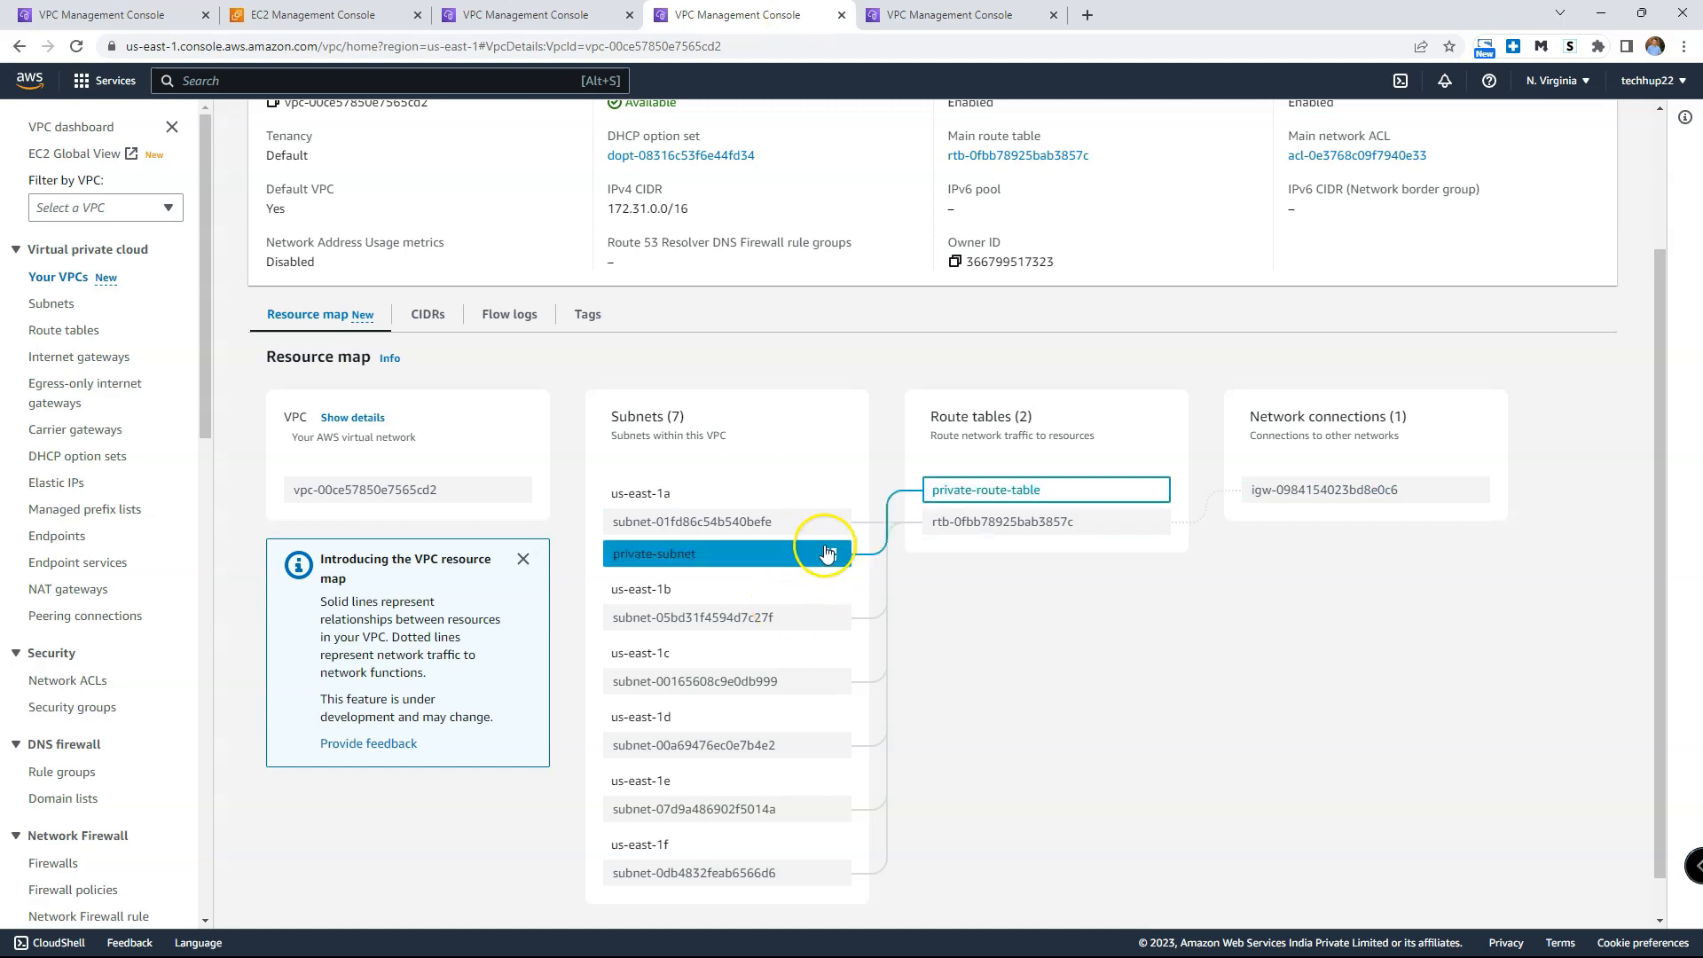
scroll(852, 594, "down", 1)
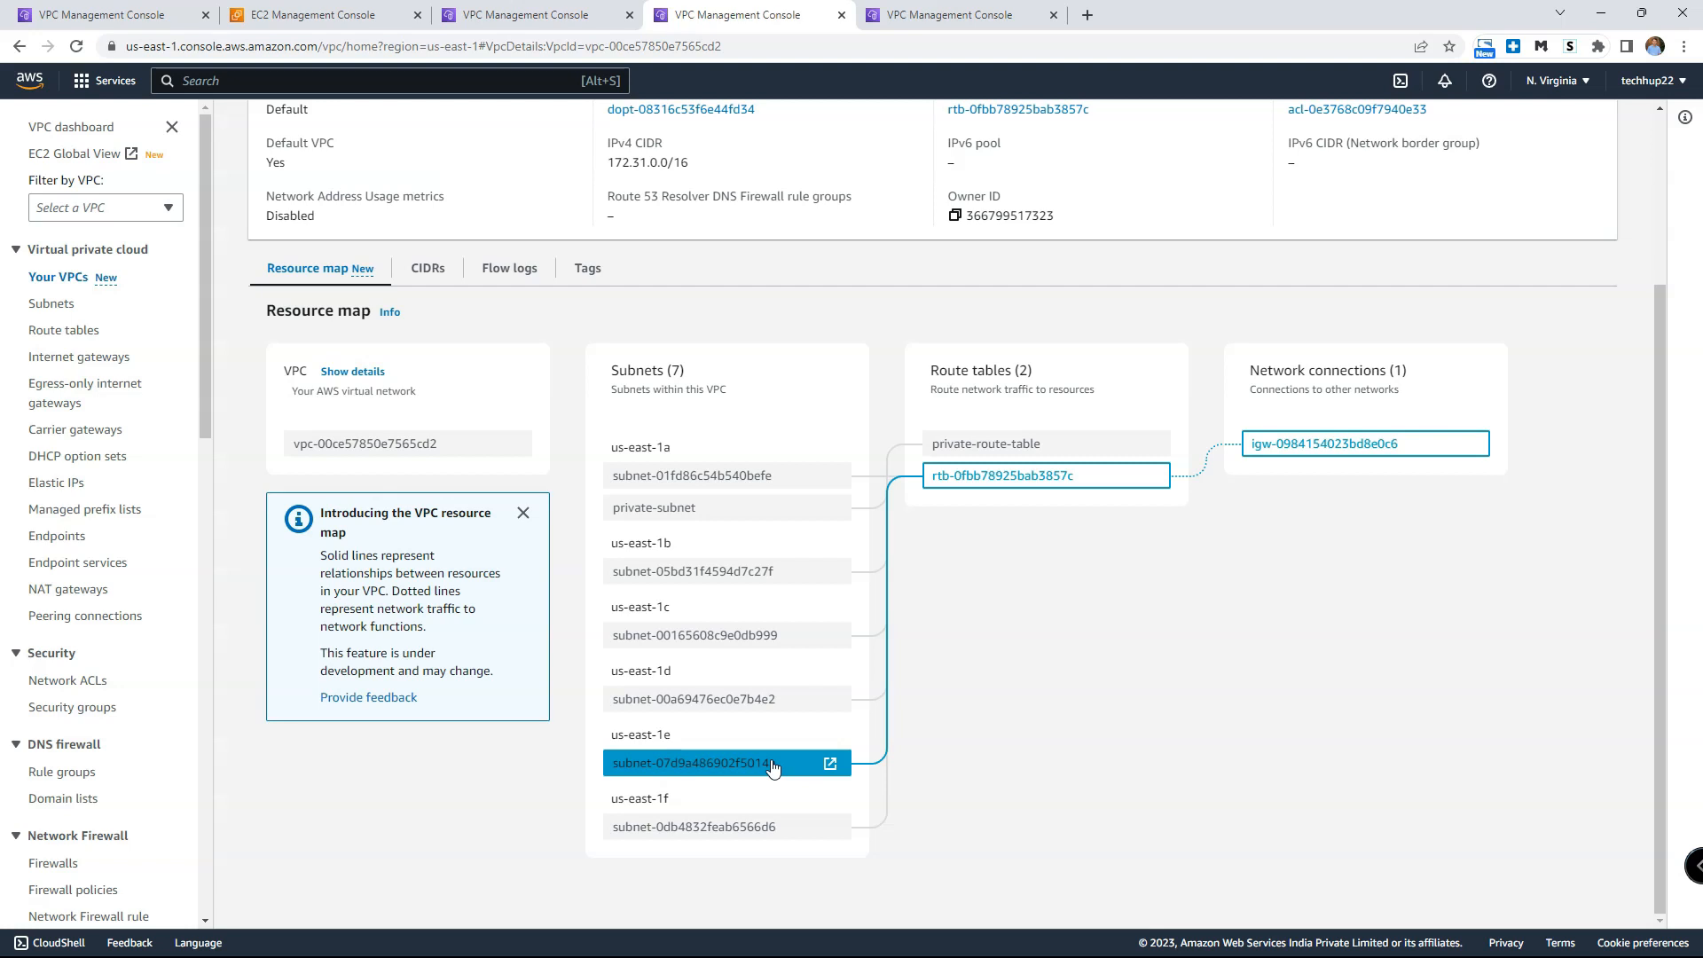
Step: Return to the techhup-public-1 instance and check which security group is assigned in its security details
left_click(311, 13)
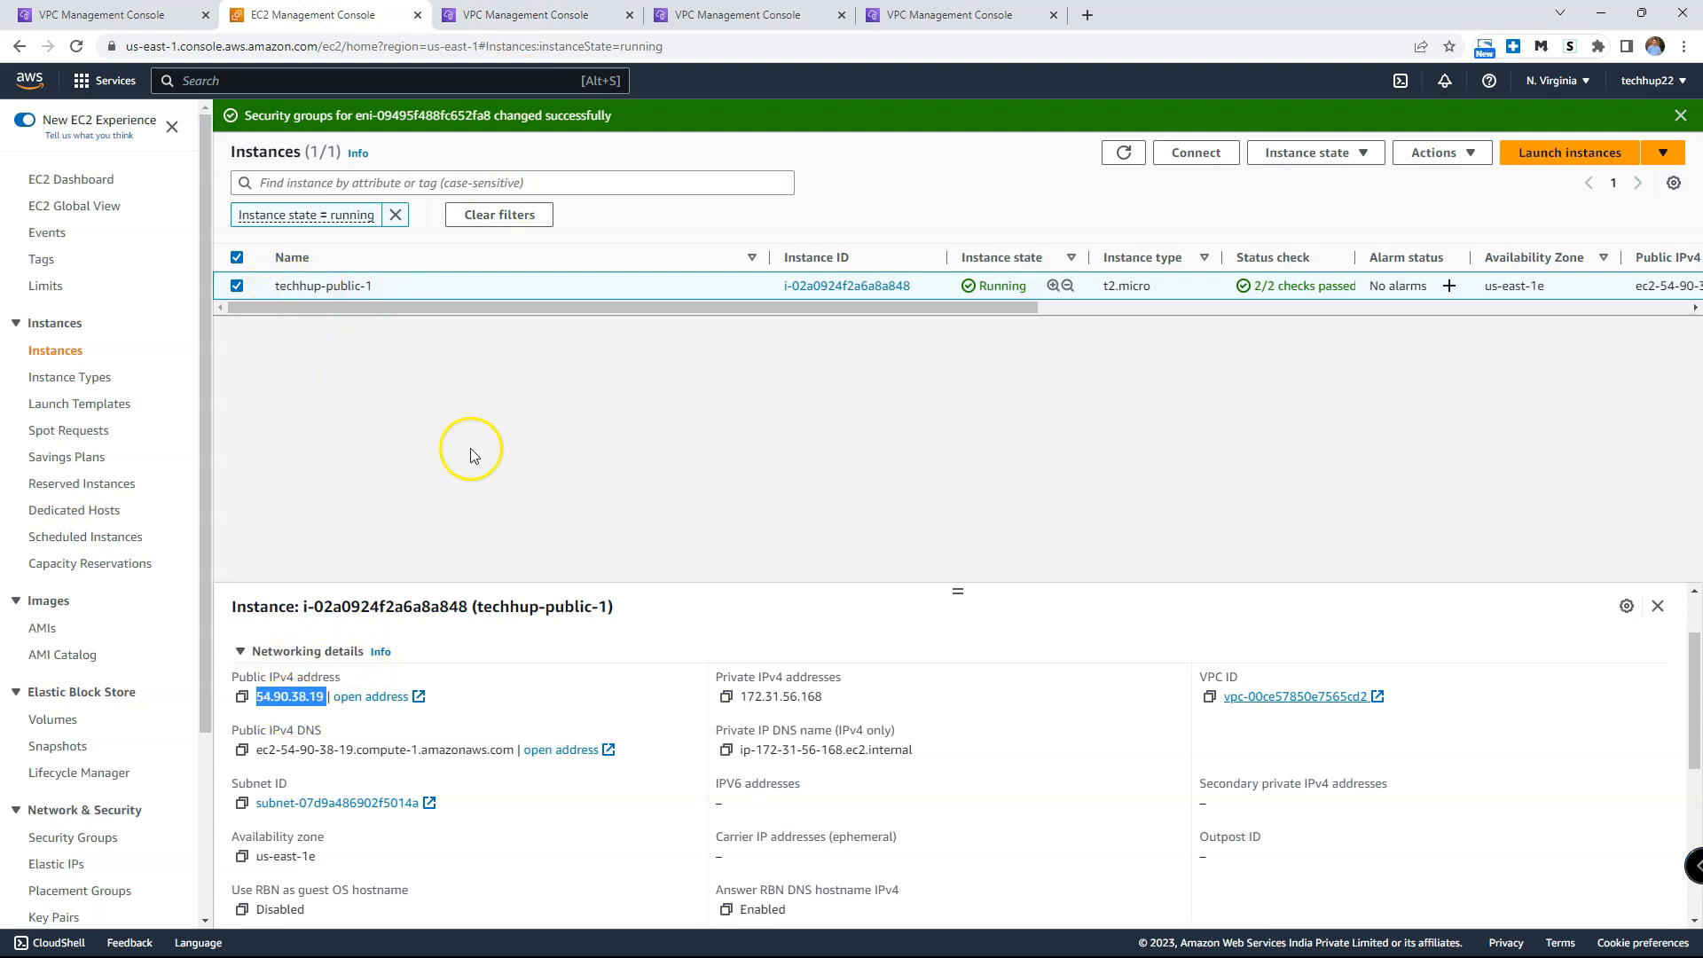
scroll(370, 637, "up", 2)
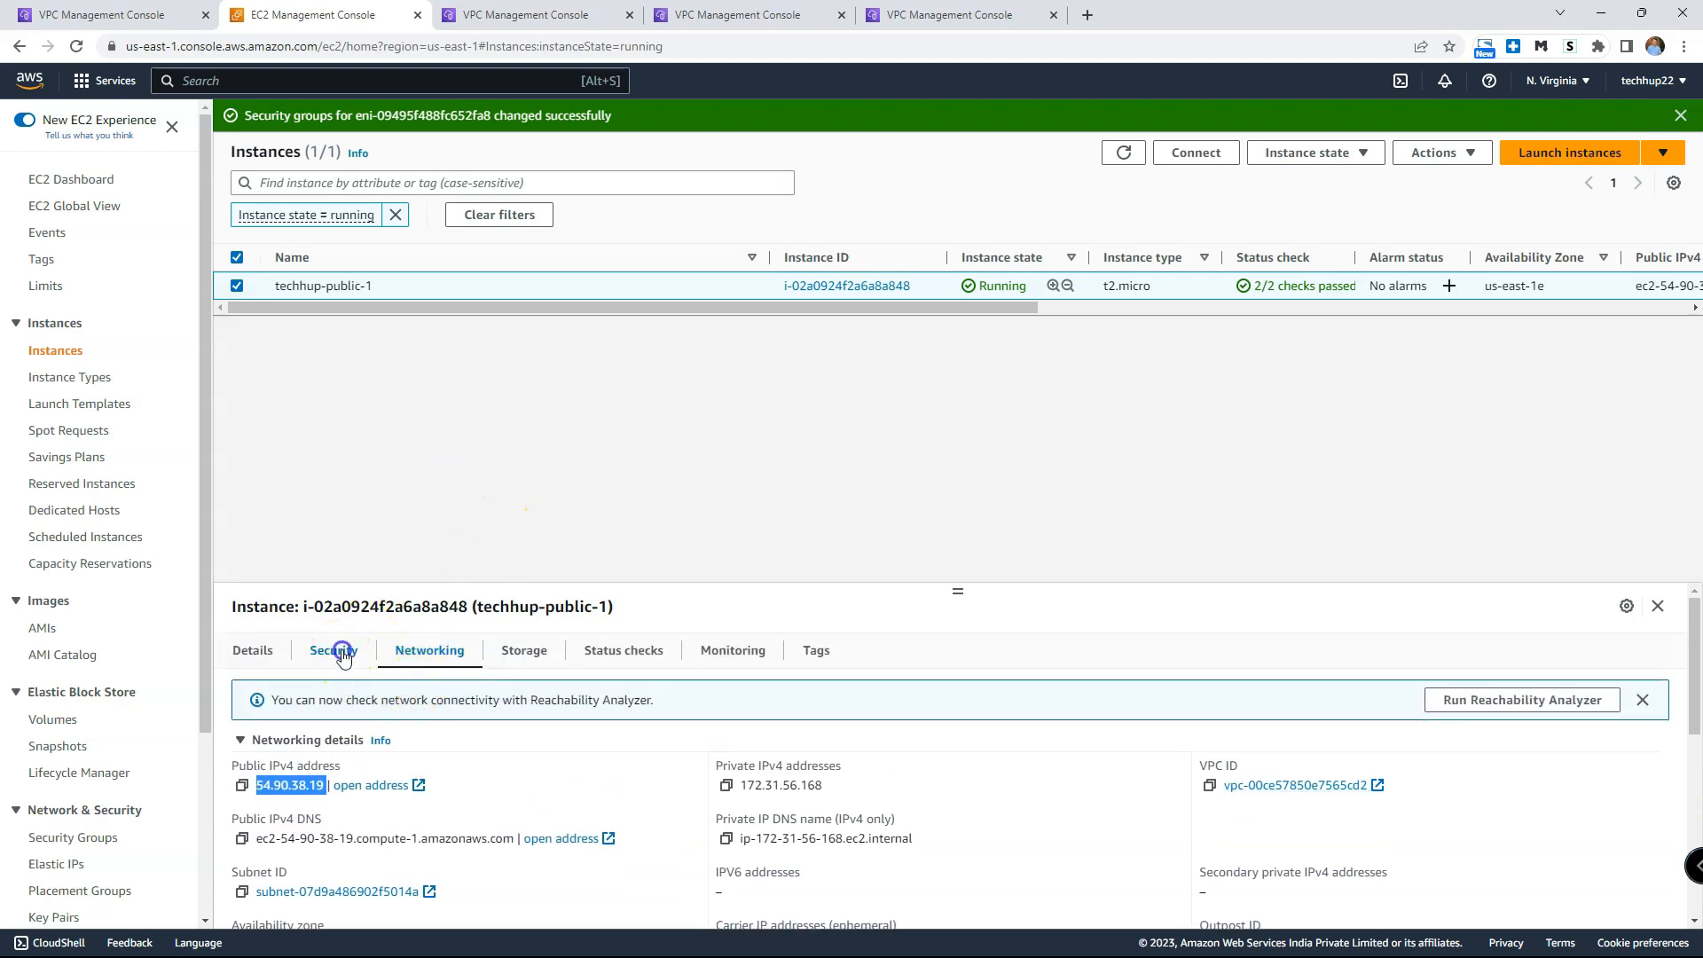
left_click(333, 650)
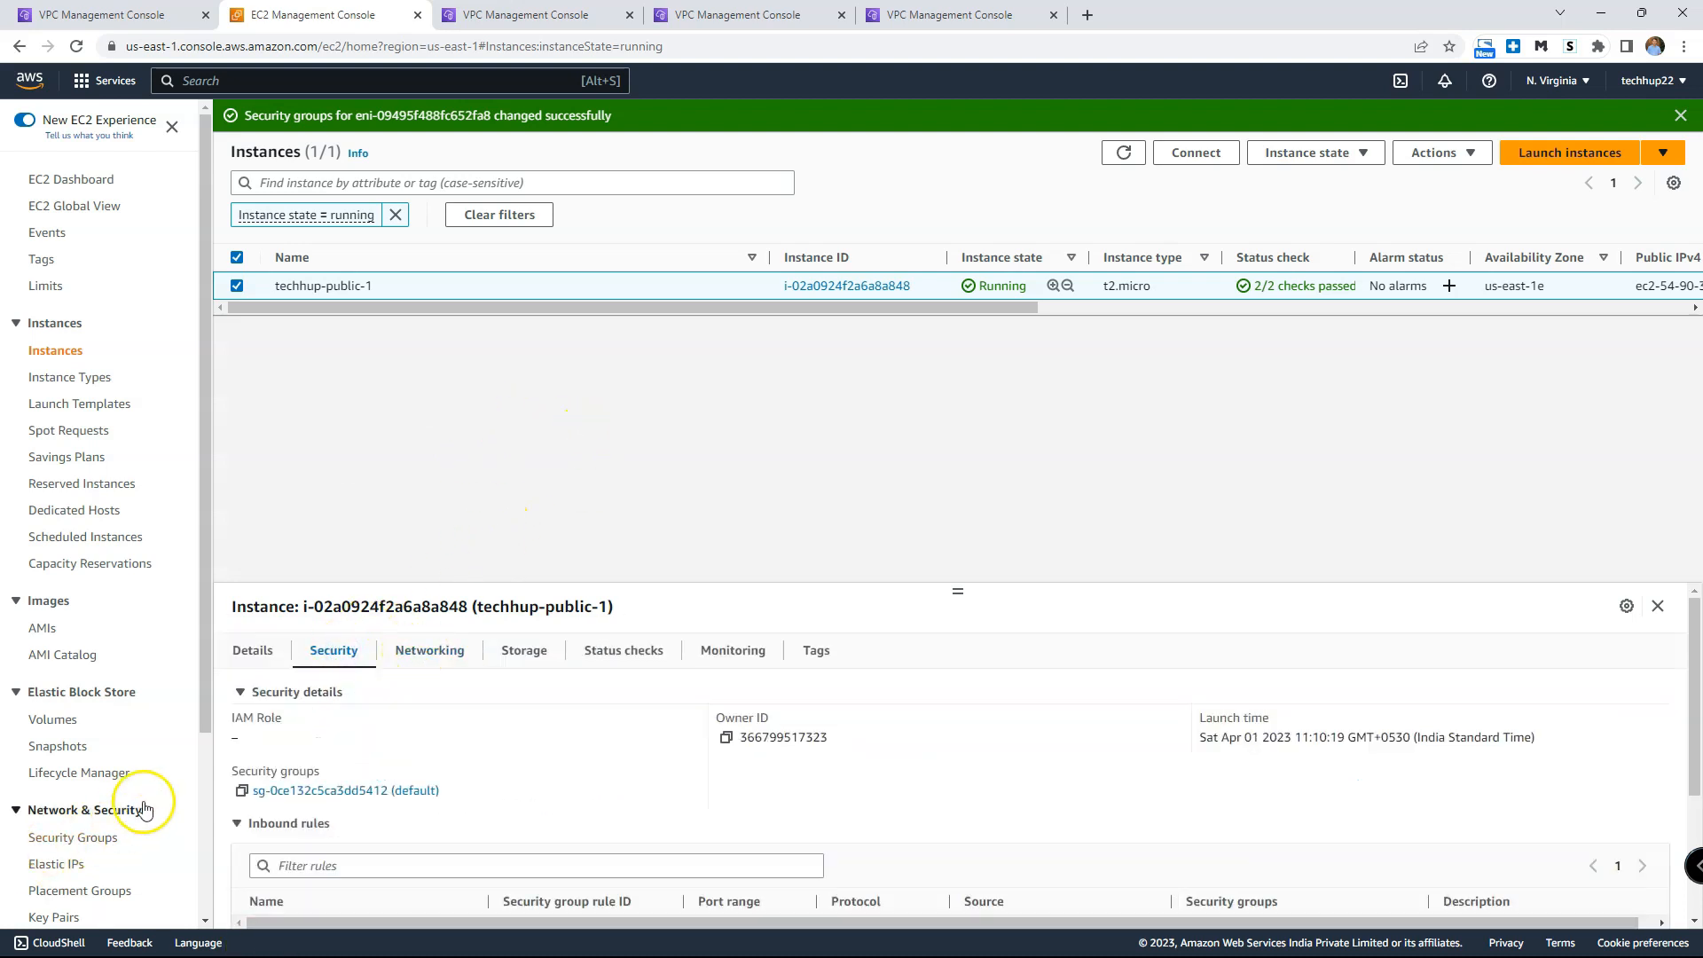
left_click_drag(267, 768, 449, 794)
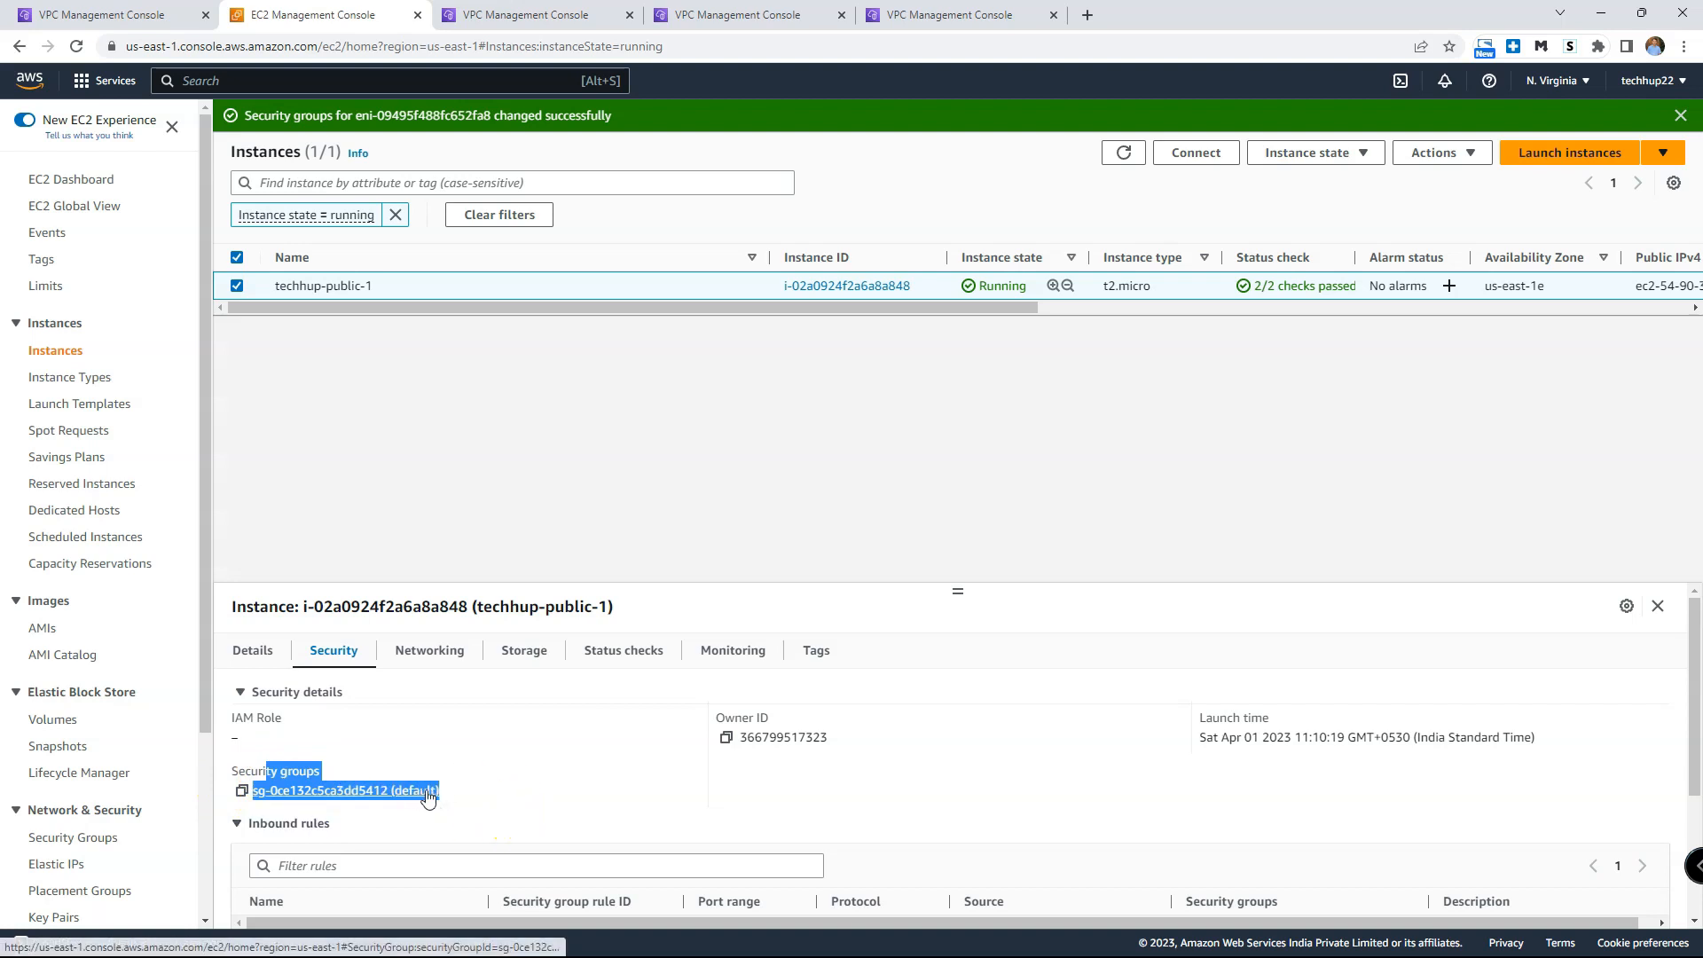
left_click(488, 799)
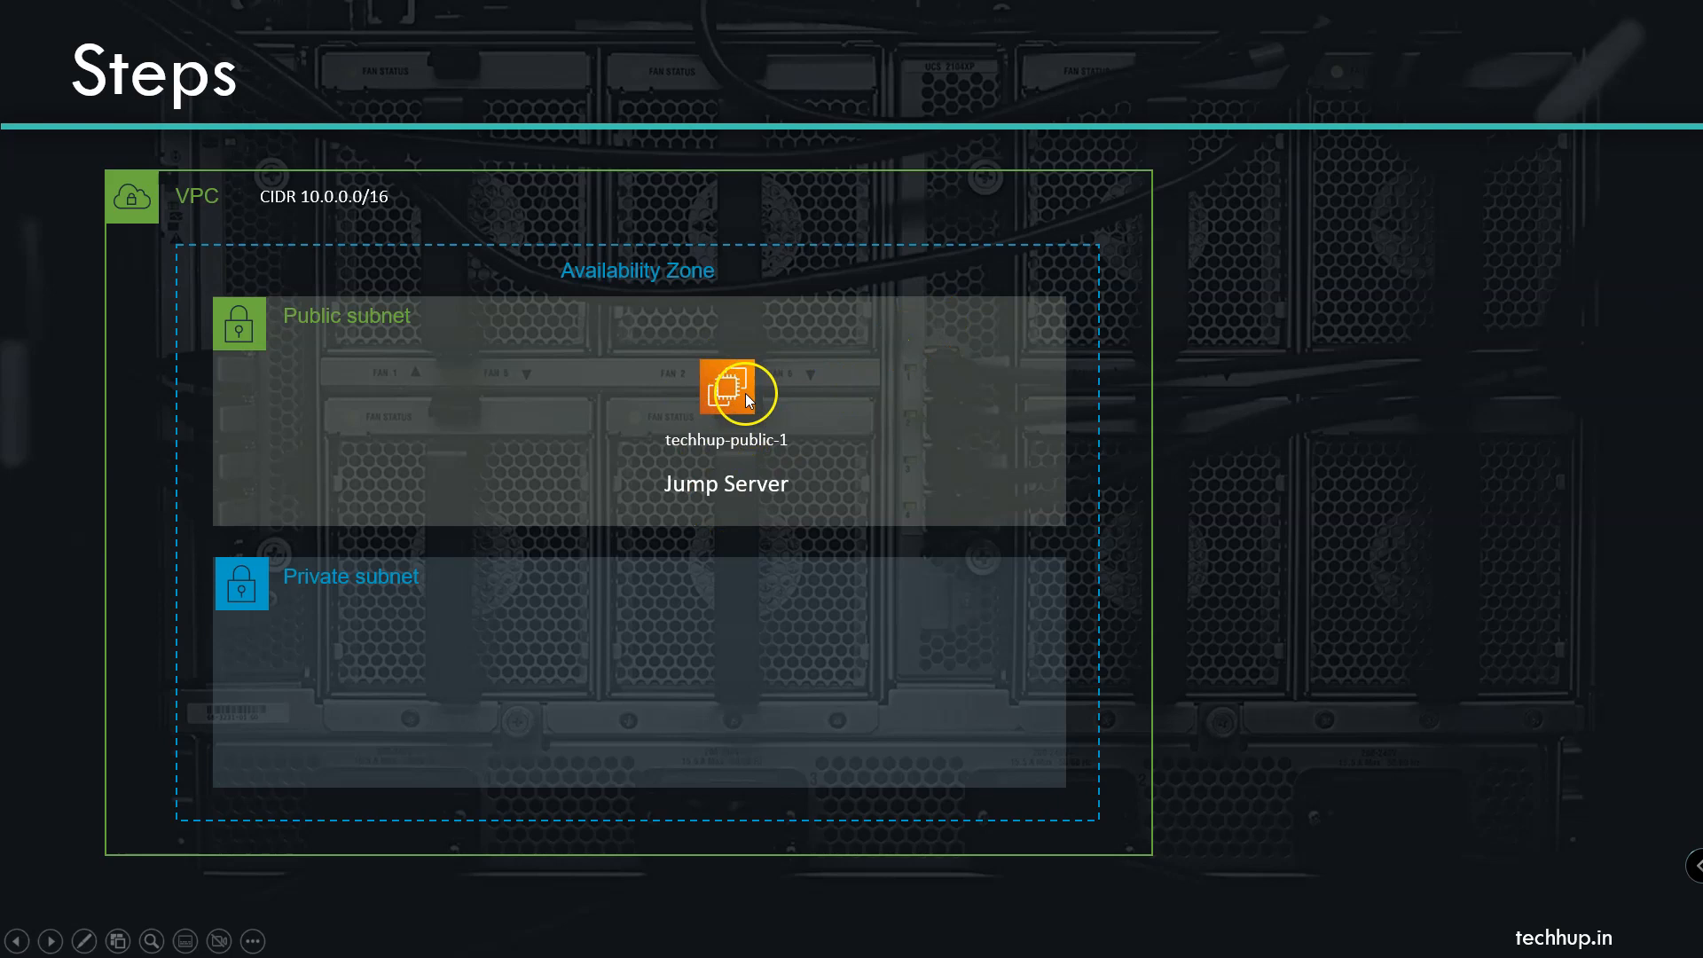
left_click(804, 407)
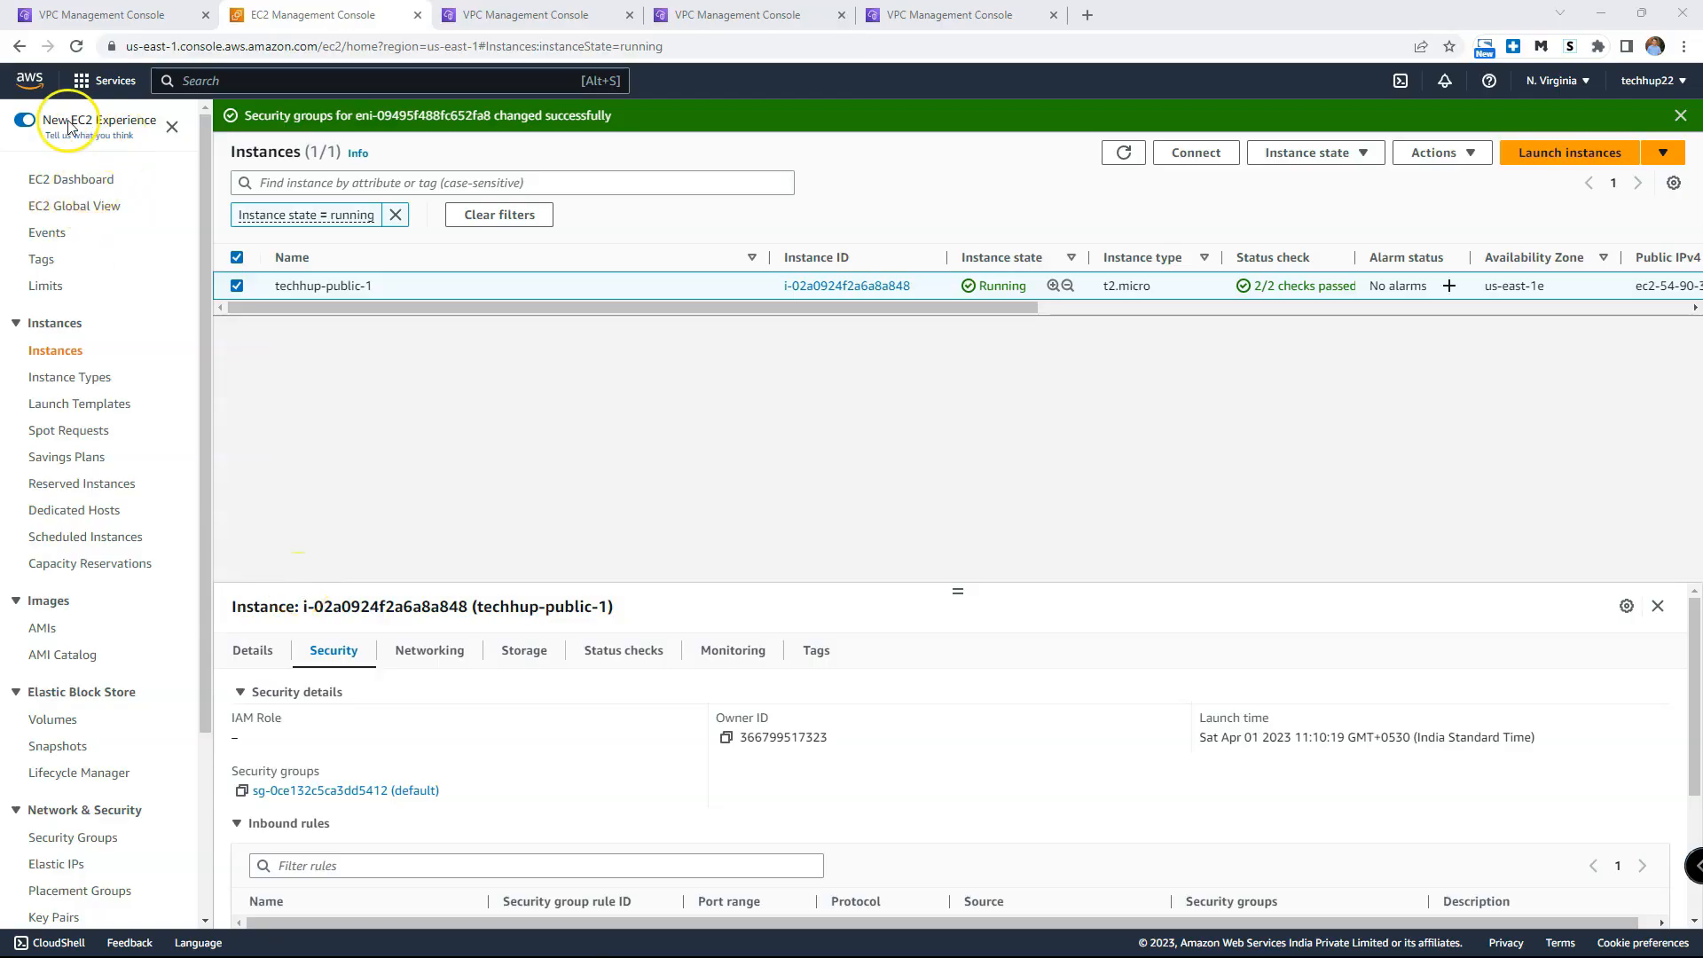
Step: Start creating a new security group from the EC2 security groups list and name it SG_1
scroll(100, 651, "down", 2)
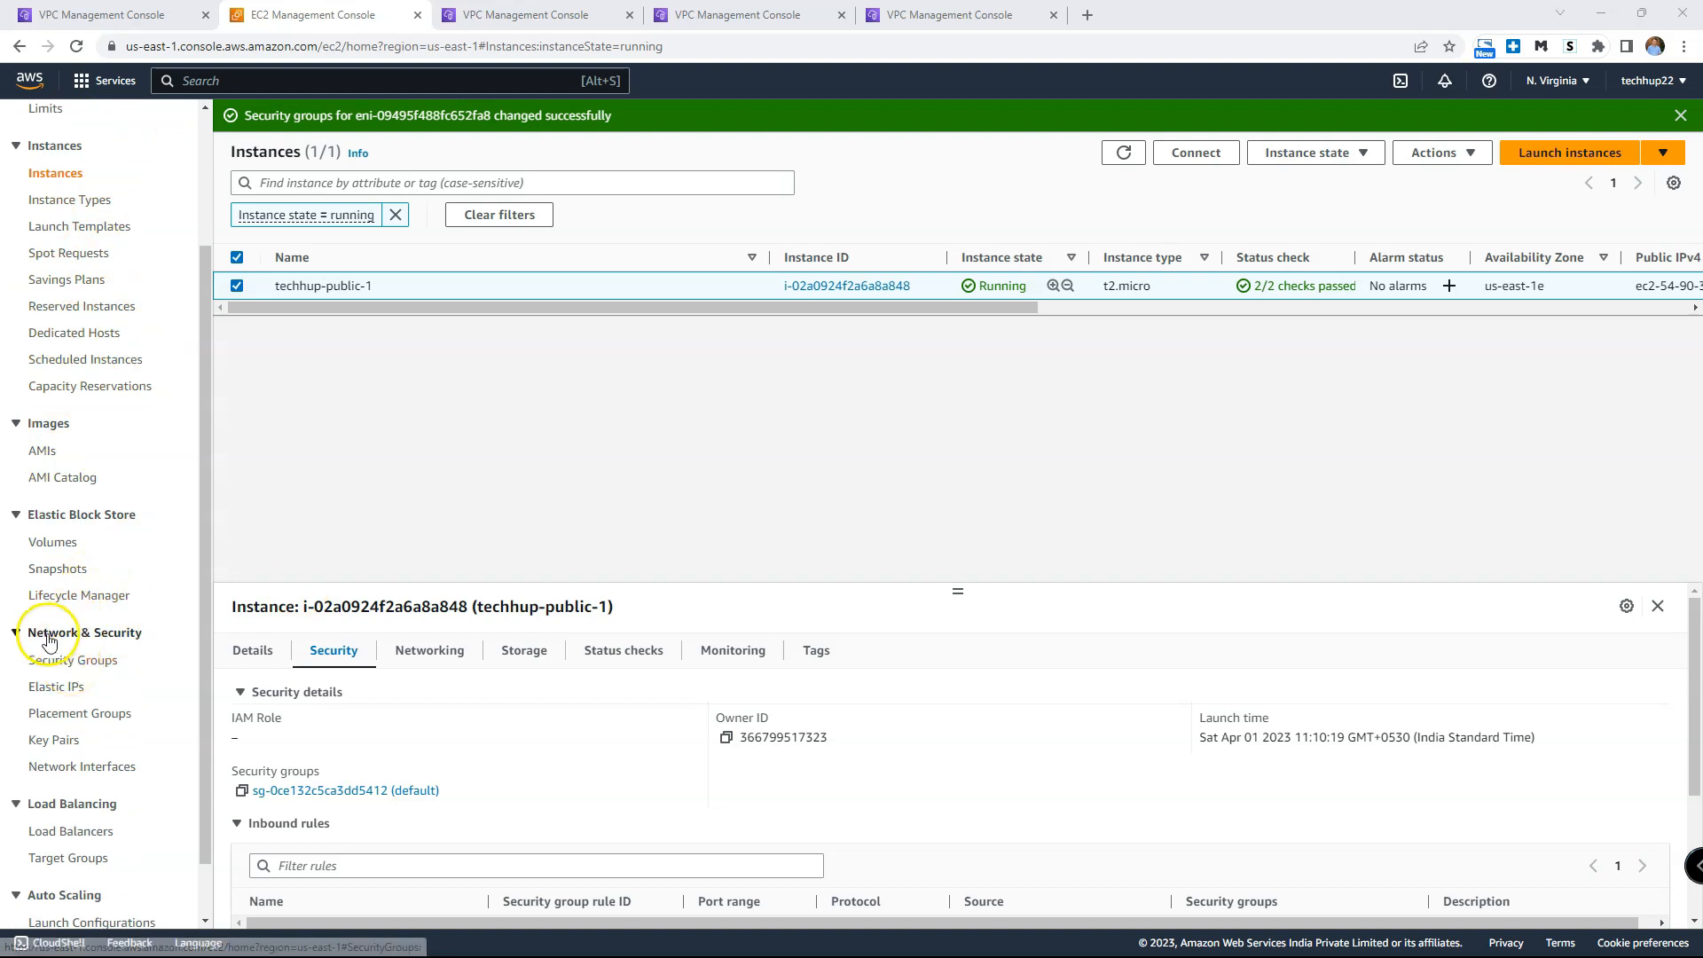
left_click(100, 669)
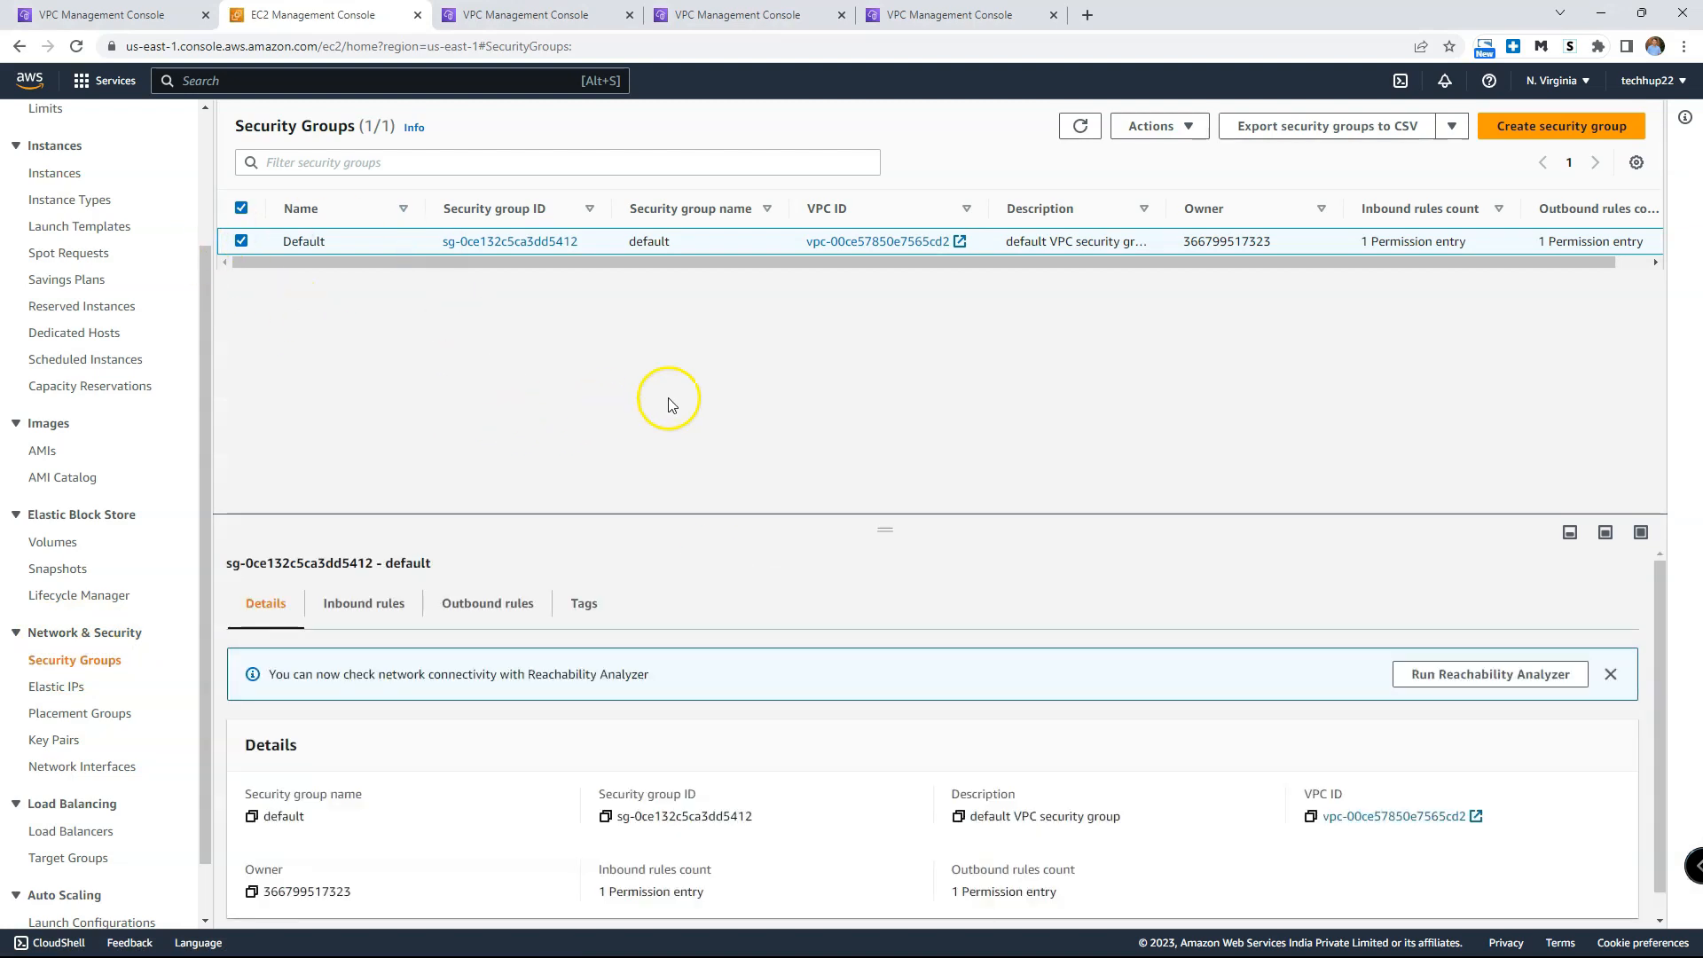
left_click(1547, 126)
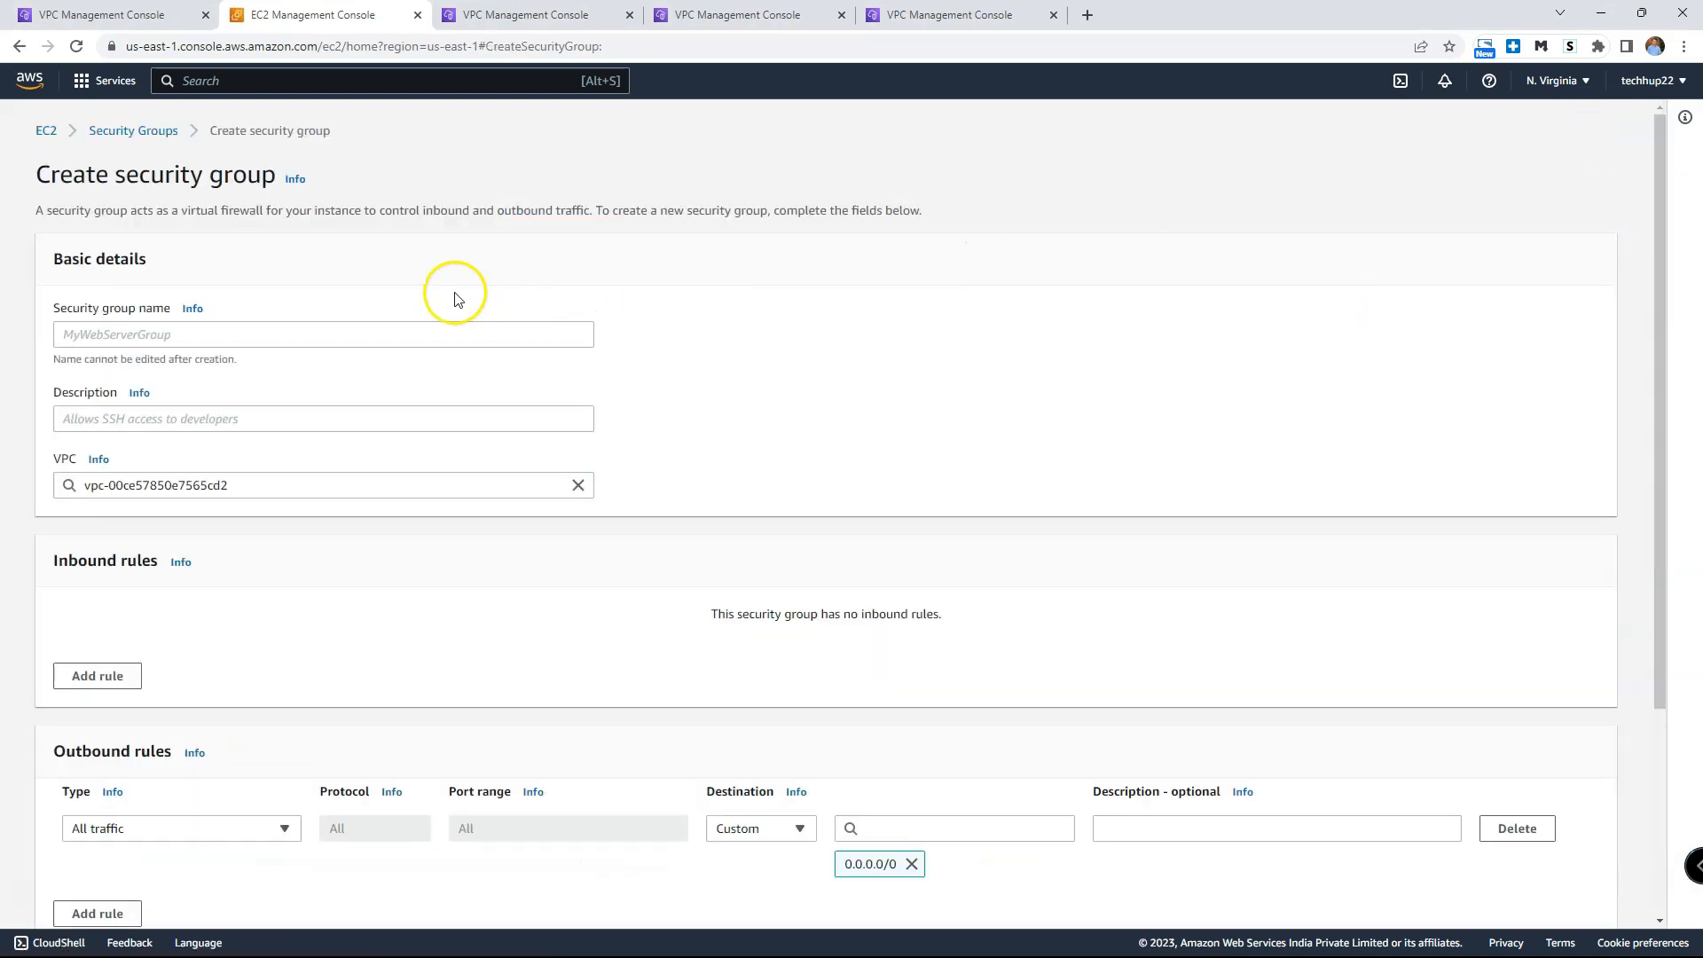
left_click(243, 332)
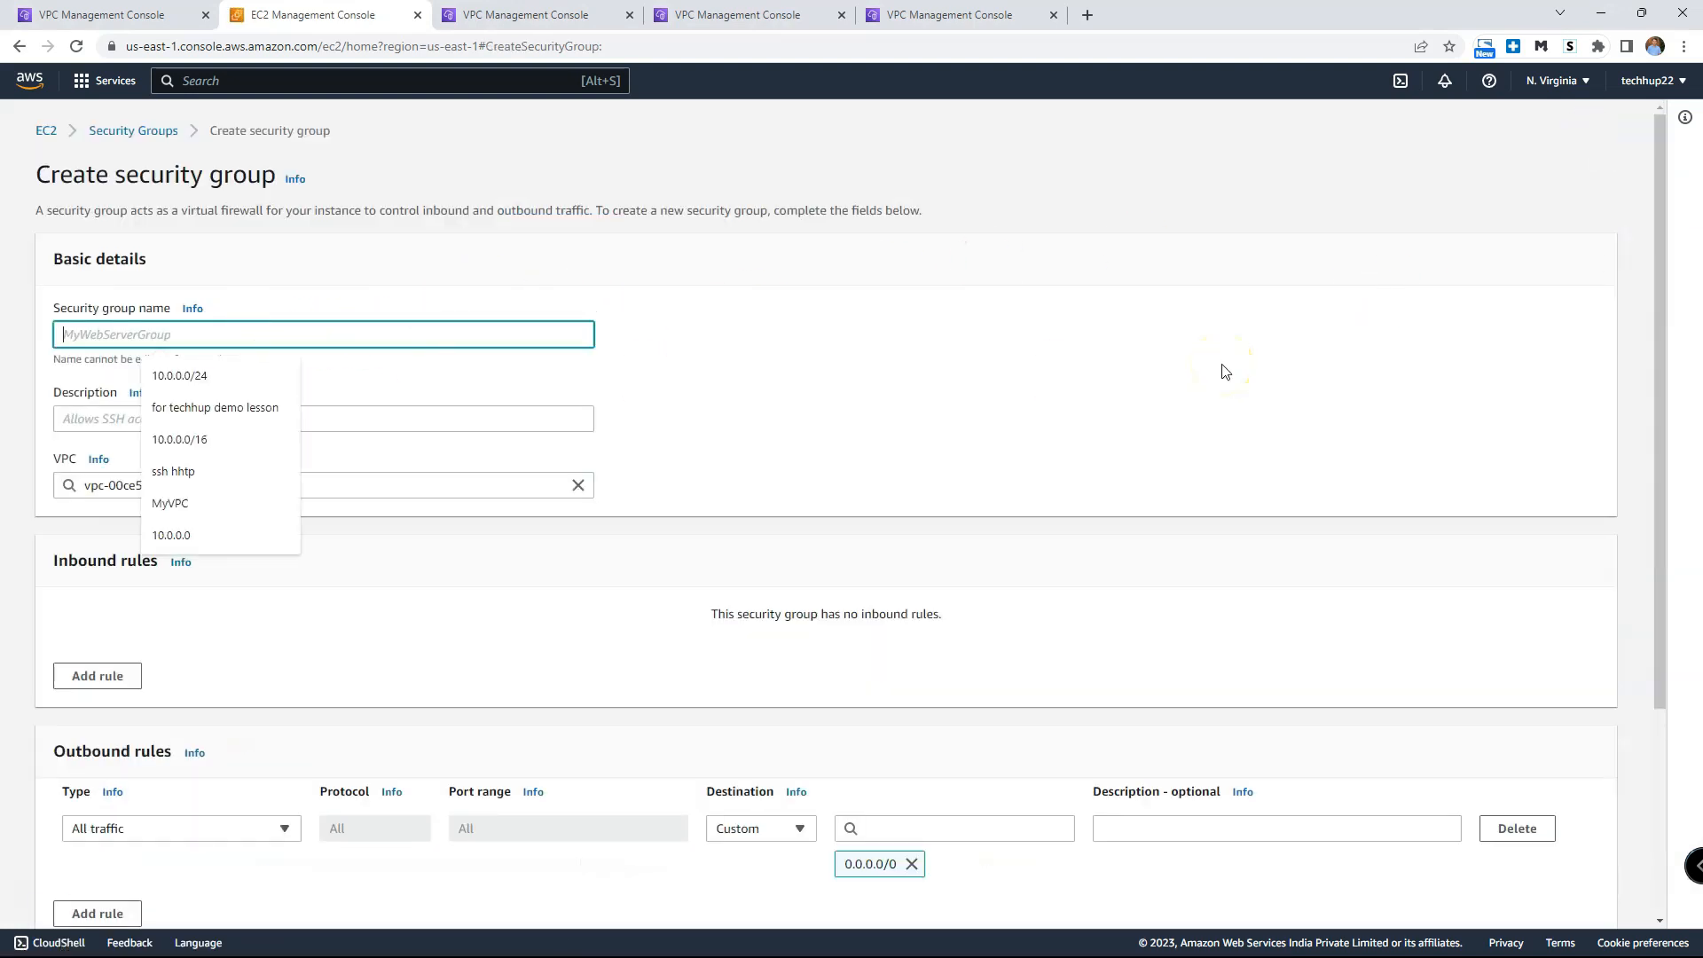
type("SG_1")
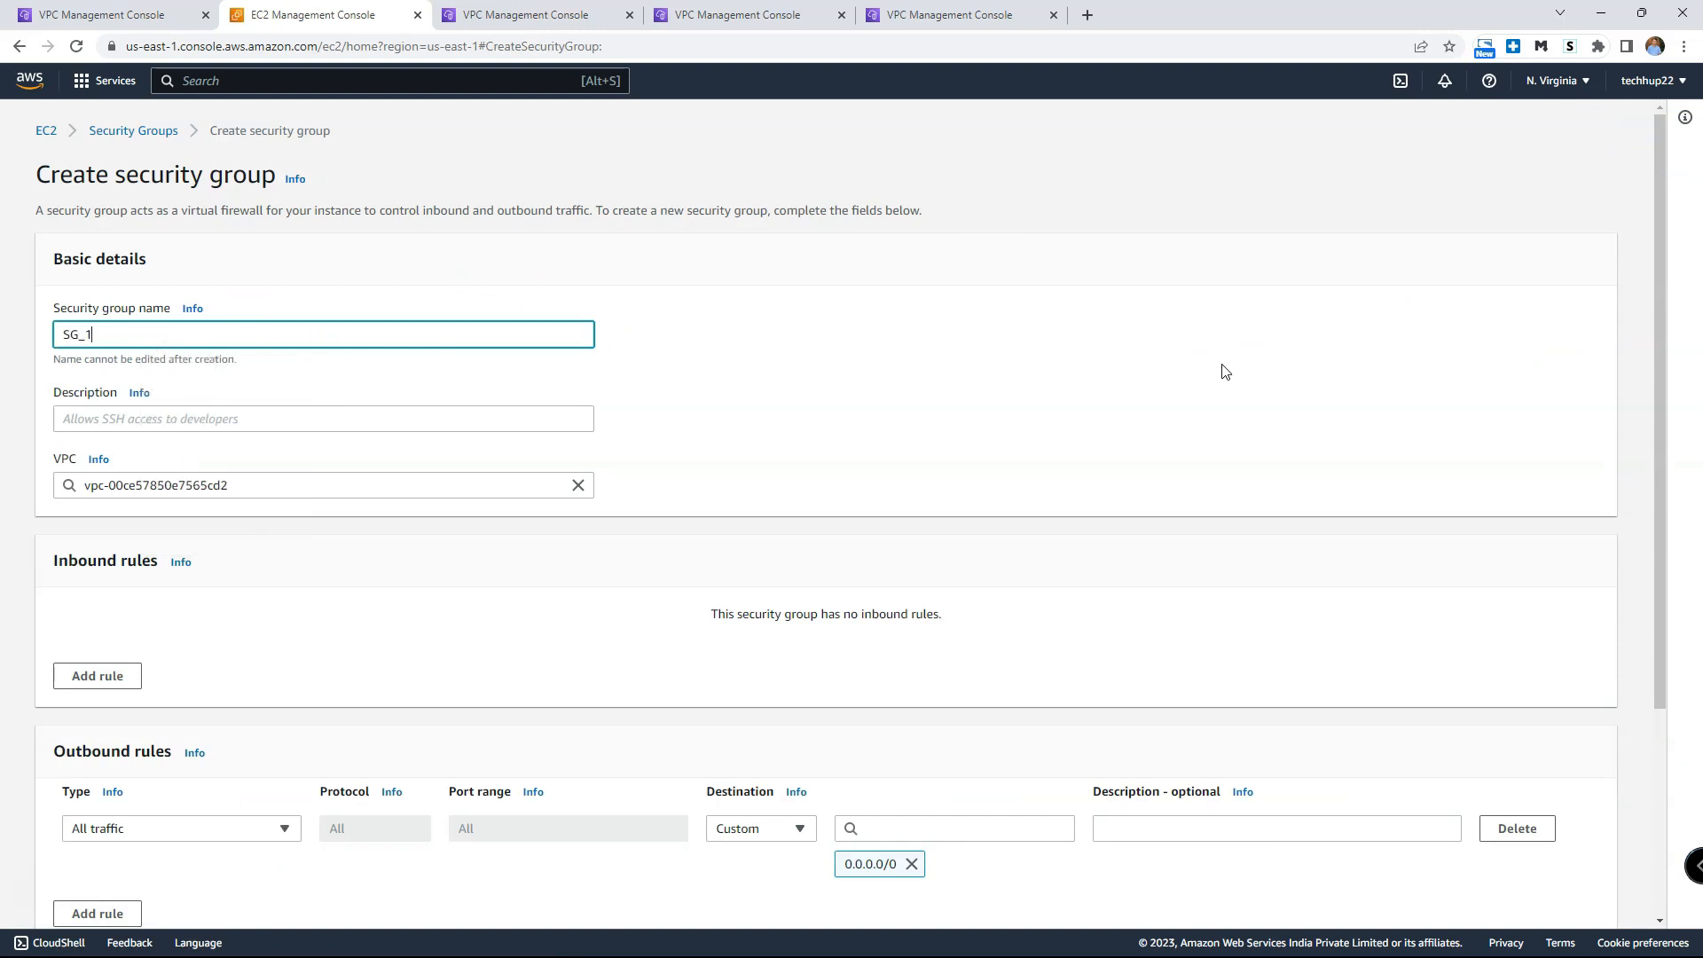
type("-")
Step: Read the security group naming constraints, and set the description to "Allow SSH & HTTP traffic"
left_click(192, 308)
left_click_drag(1480, 312, 1613, 394)
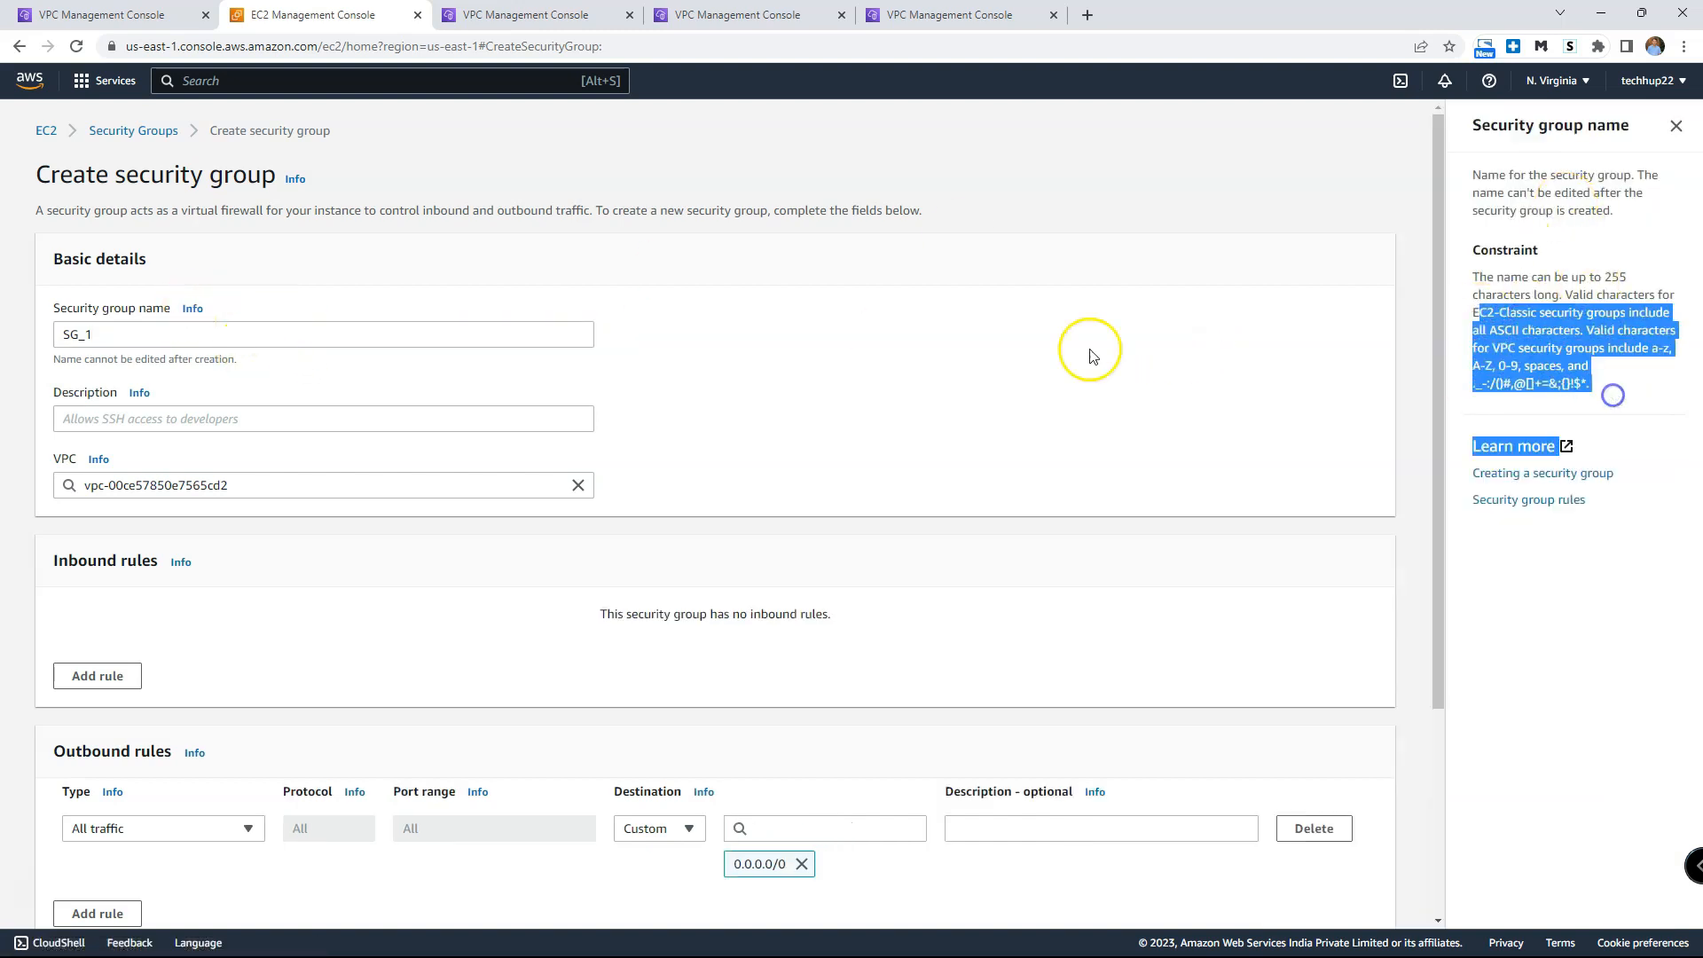
left_click(1676, 128)
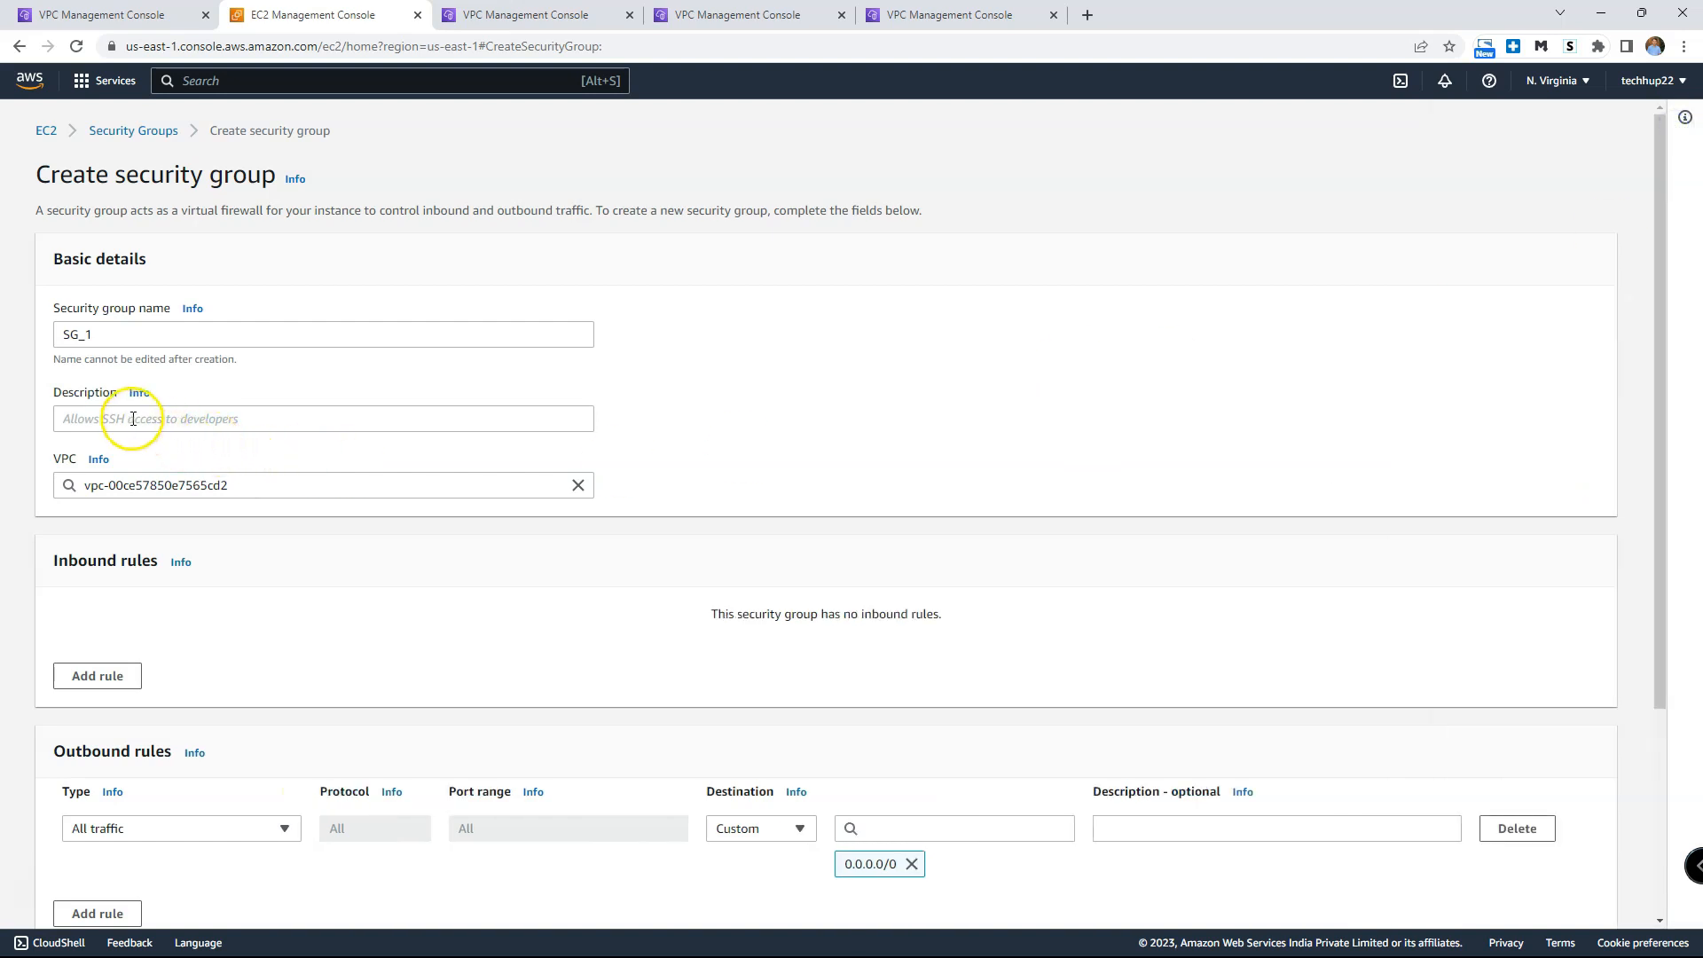
left_click(191, 416)
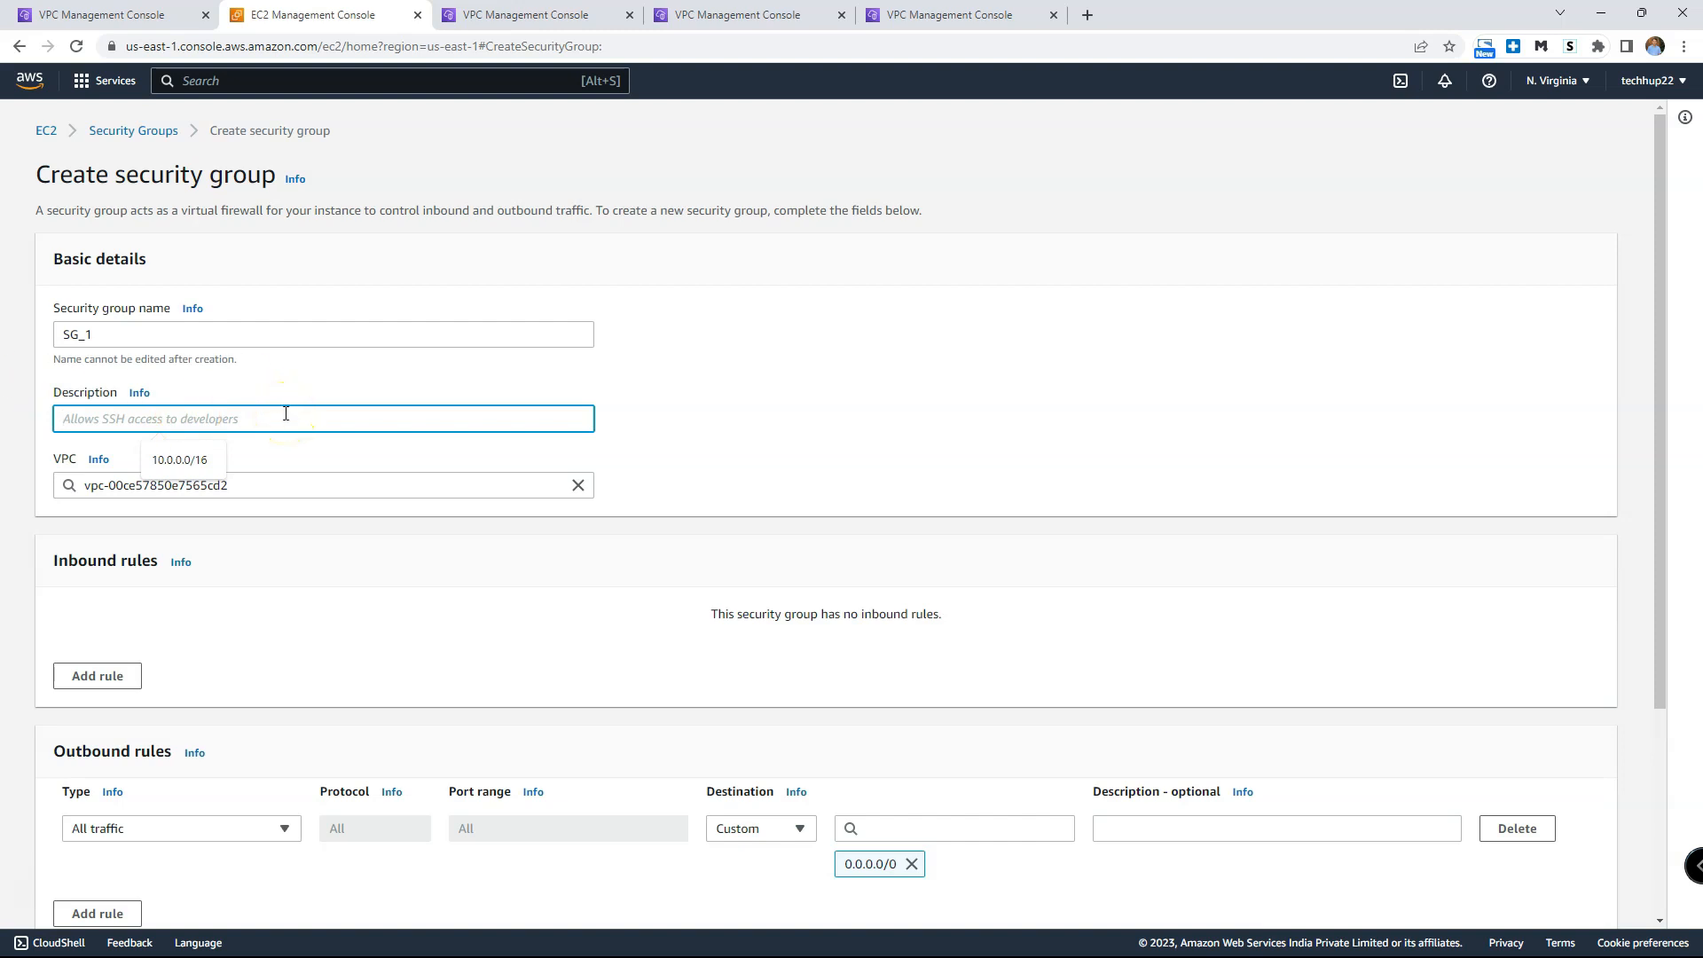
type("Allow SSH & HTTP traffic")
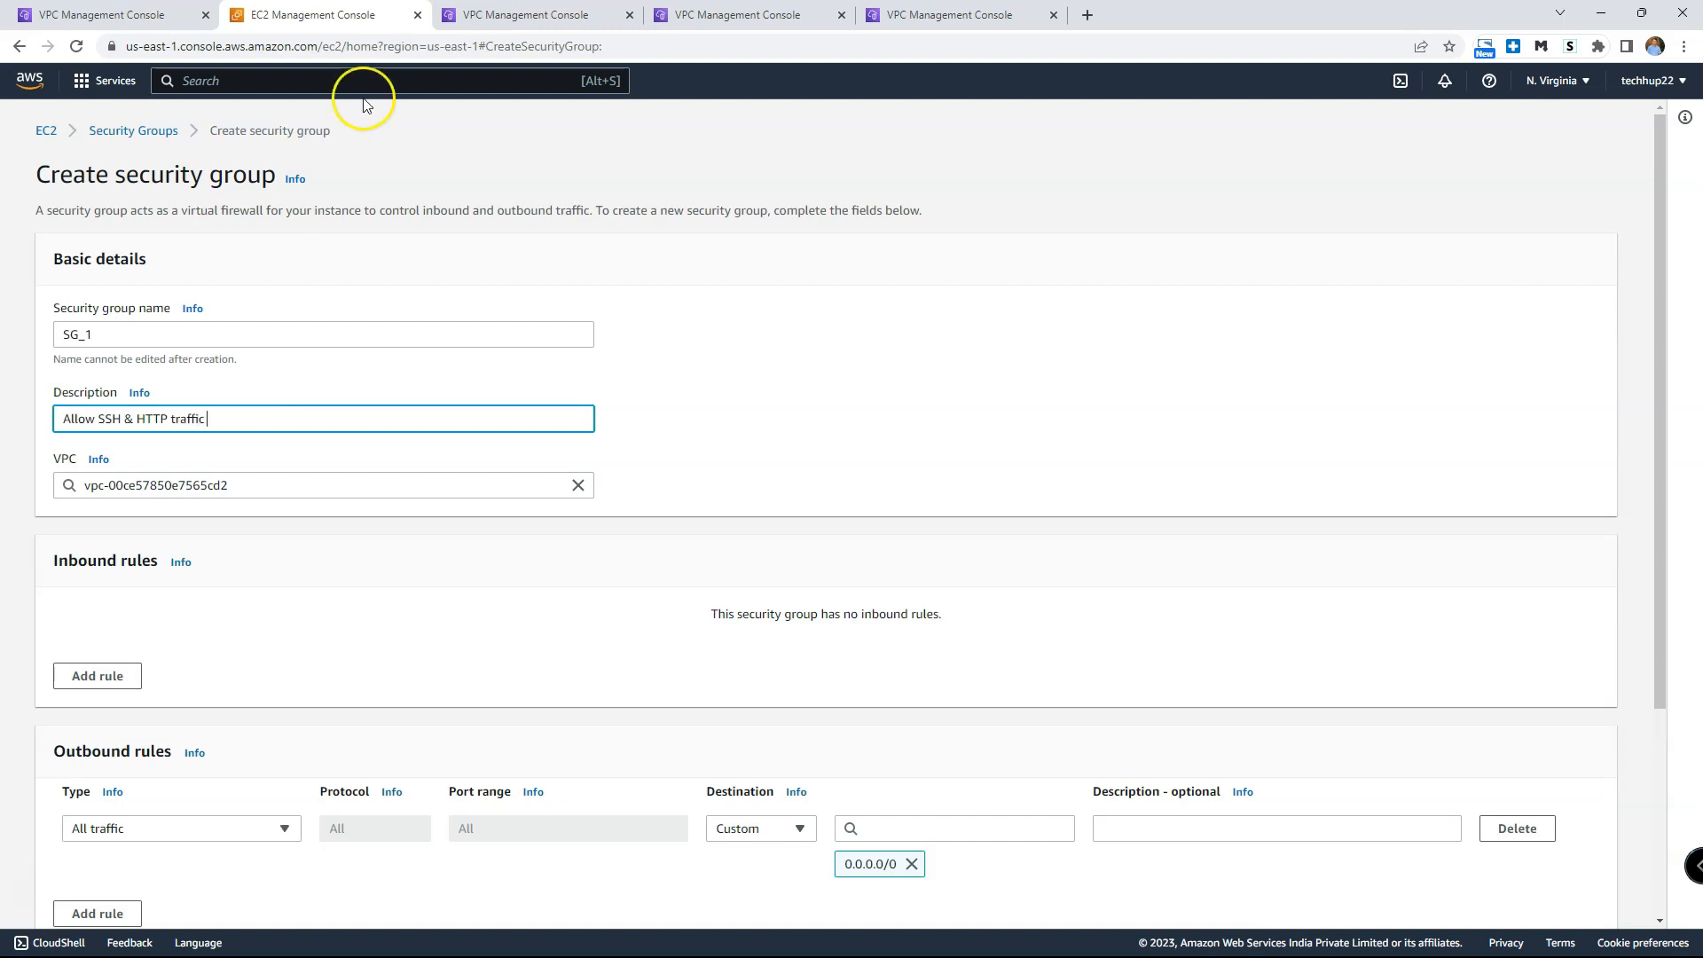
Step: Add an inbound rule to SG_1 allowing HTTP traffic with the source Anywhere-IPv4
scroll(665, 454, "down", 1)
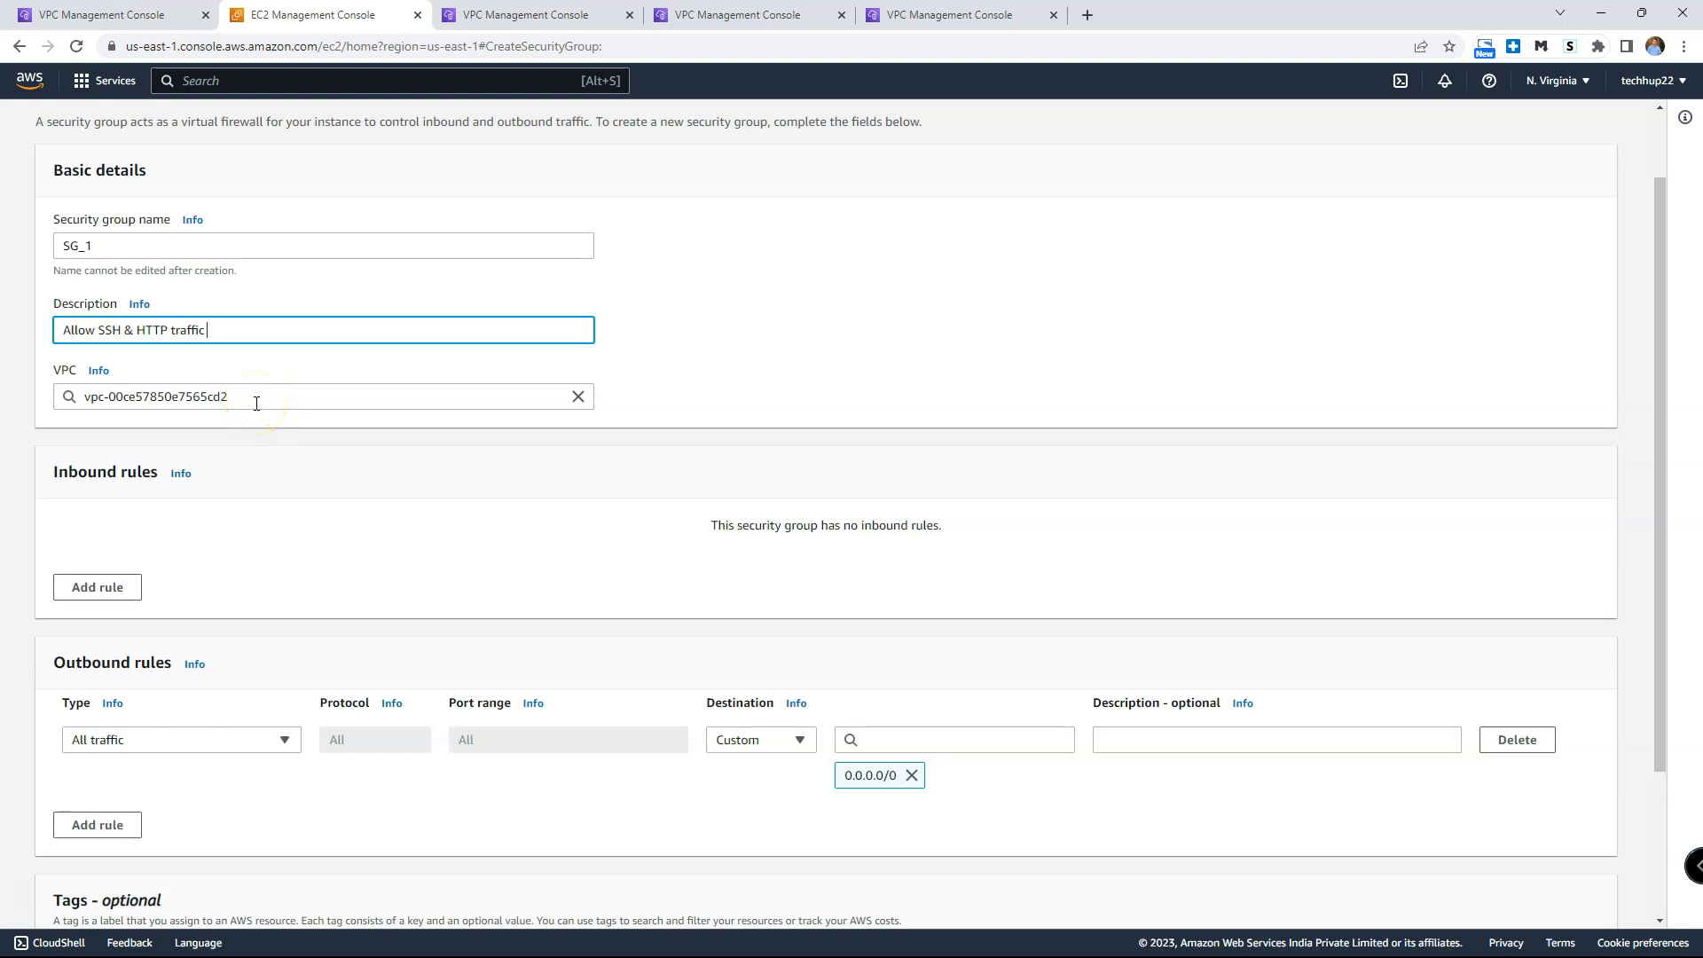
left_click(97, 587)
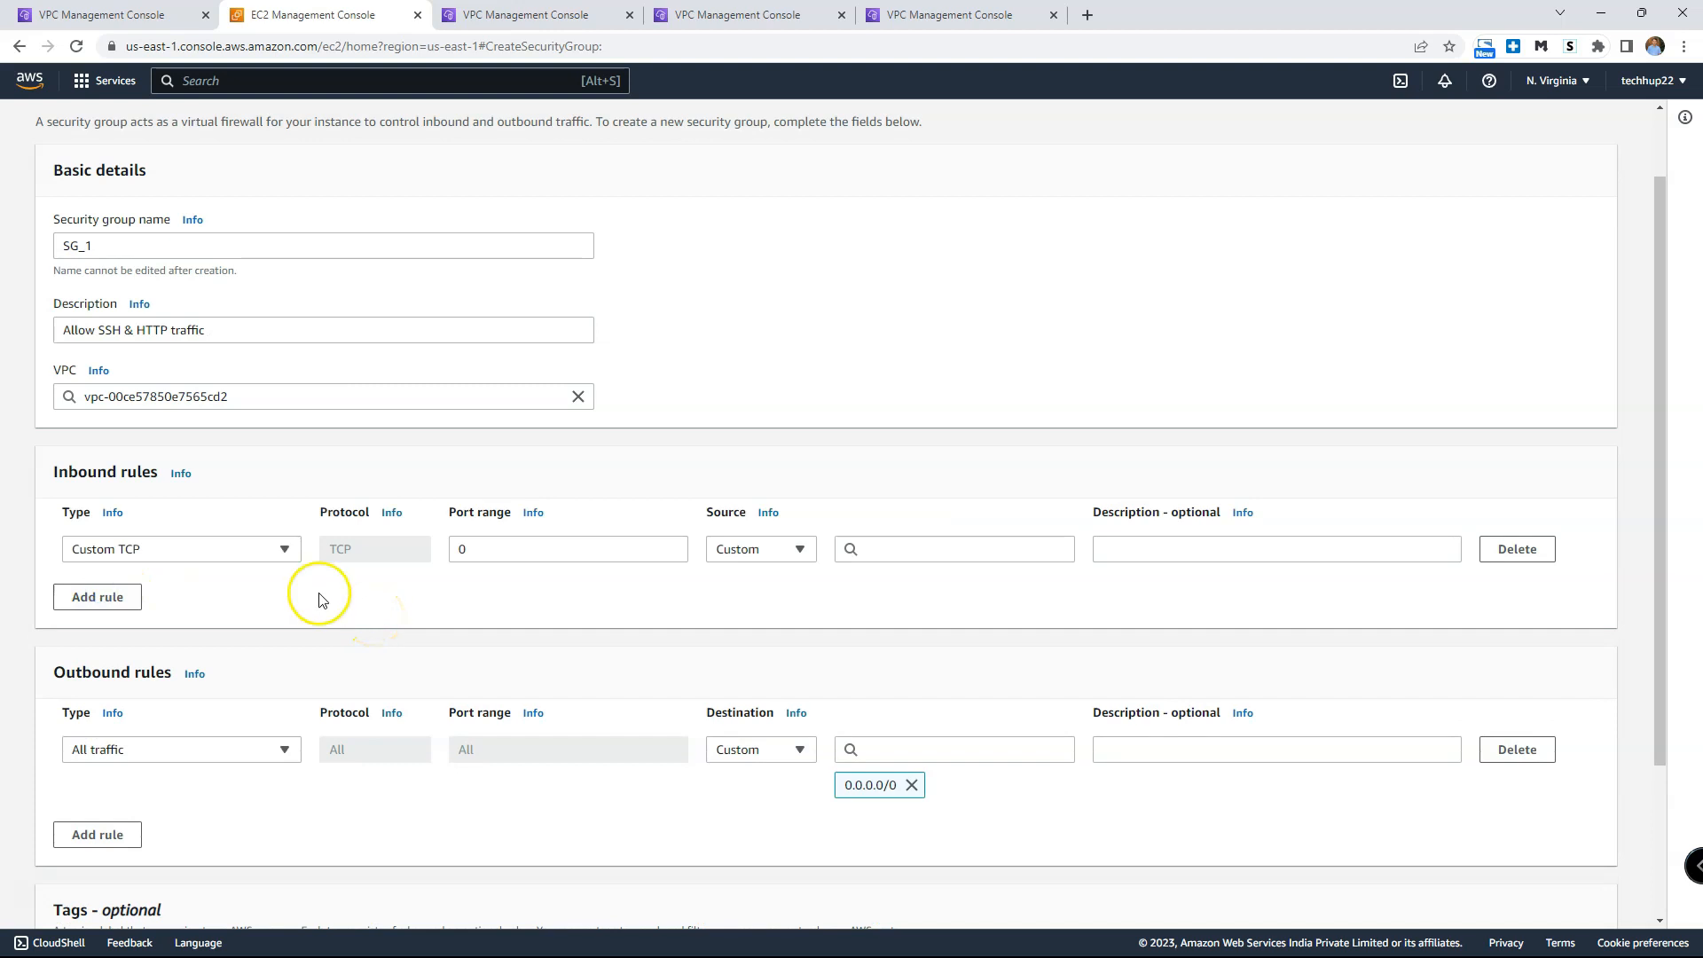
left_click(283, 550)
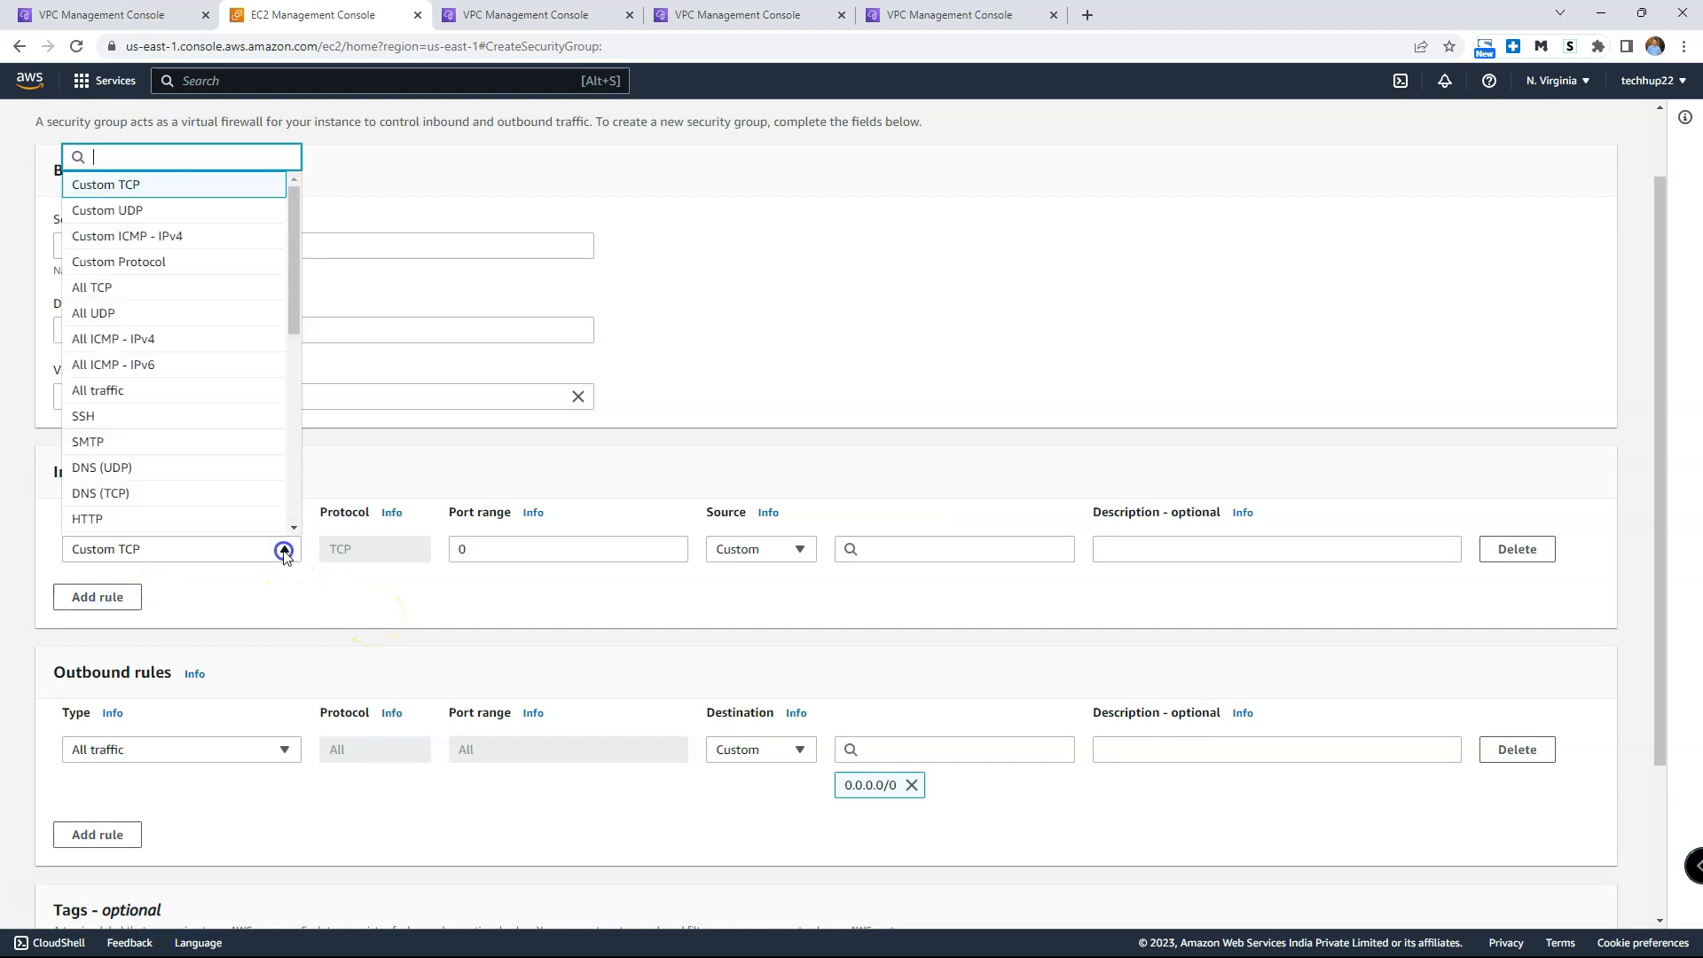
left_click(204, 516)
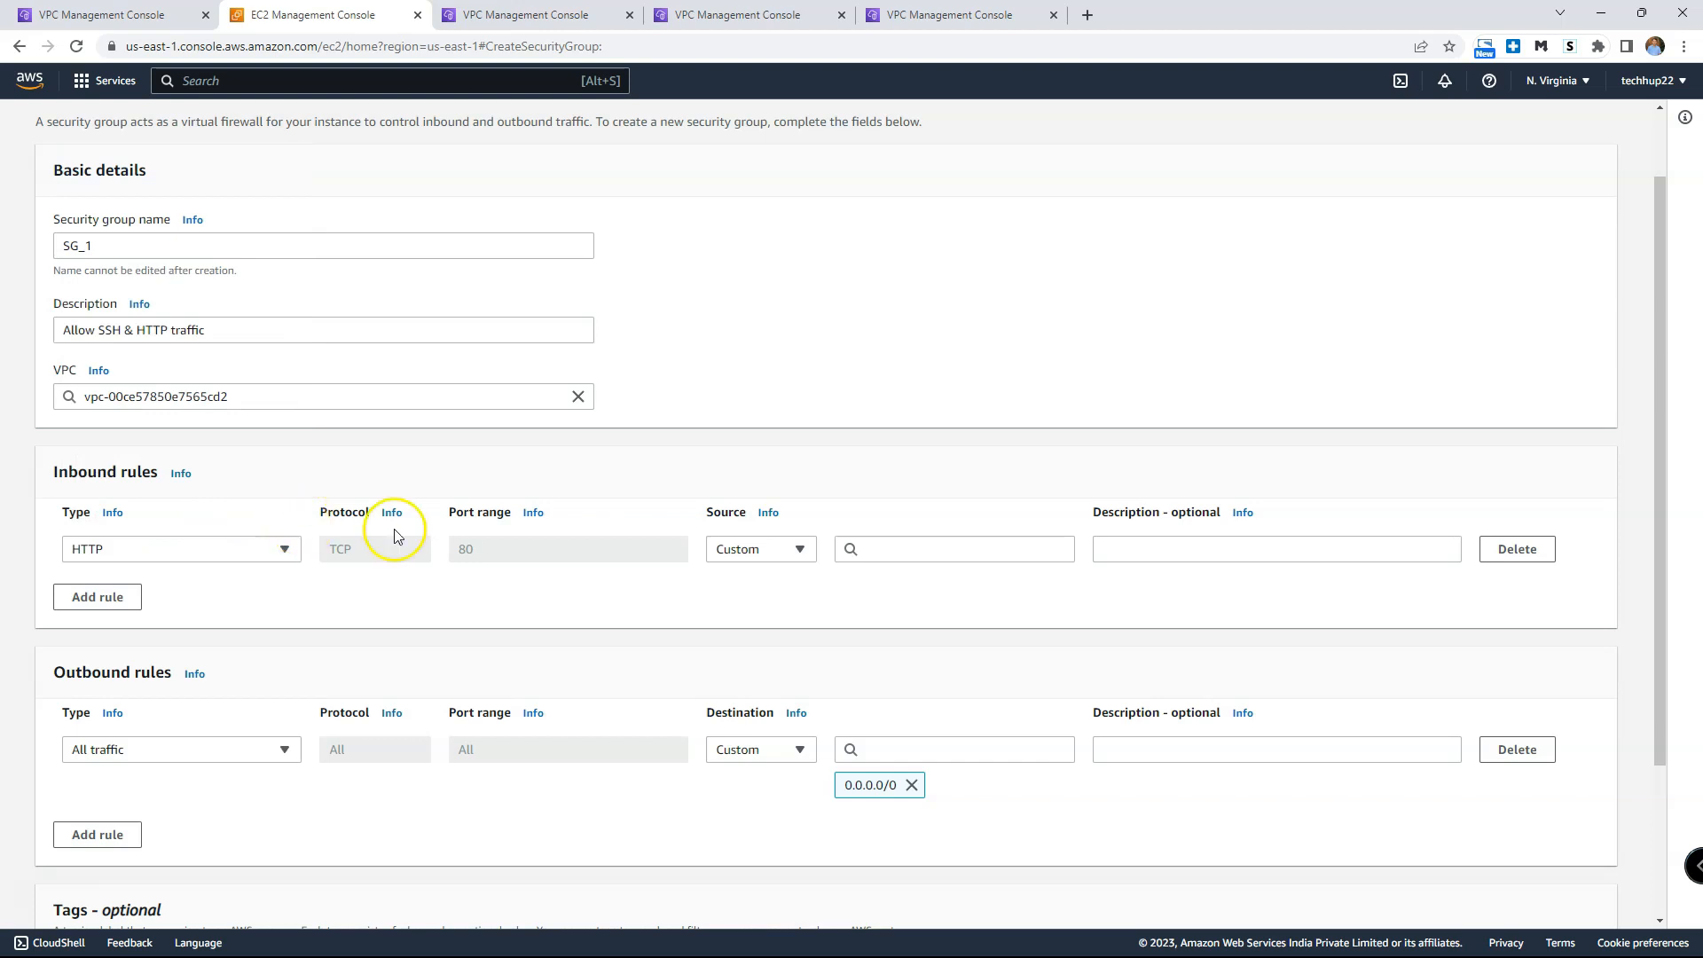
left_click(799, 550)
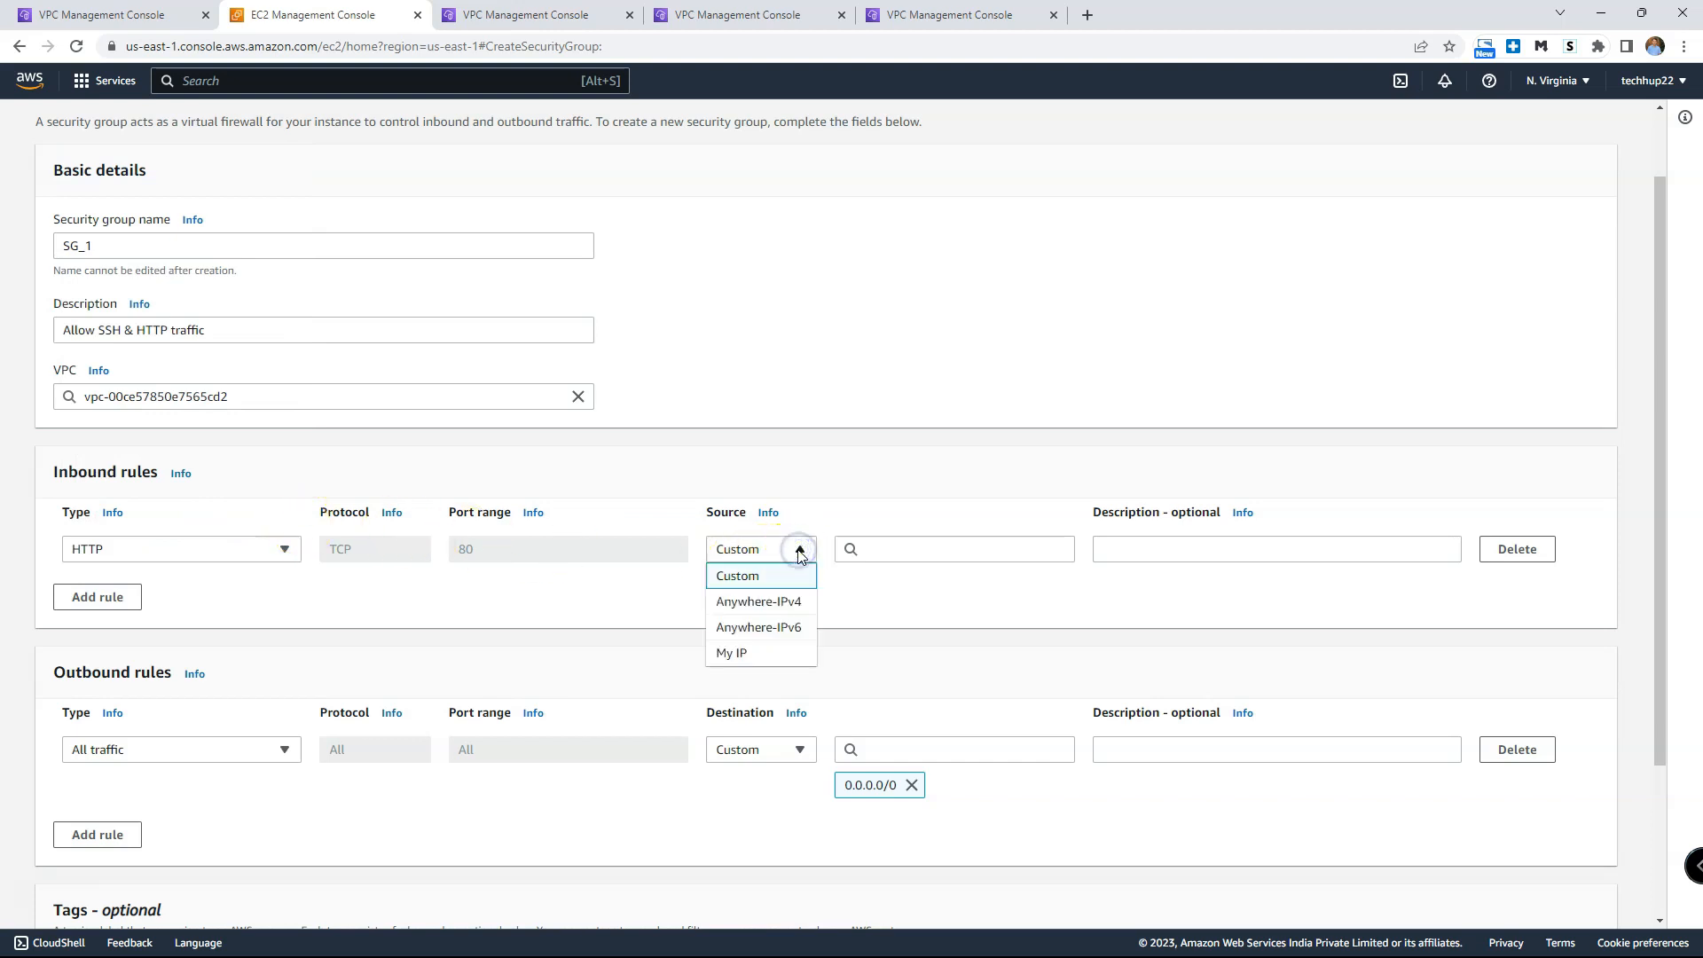
left_click(792, 602)
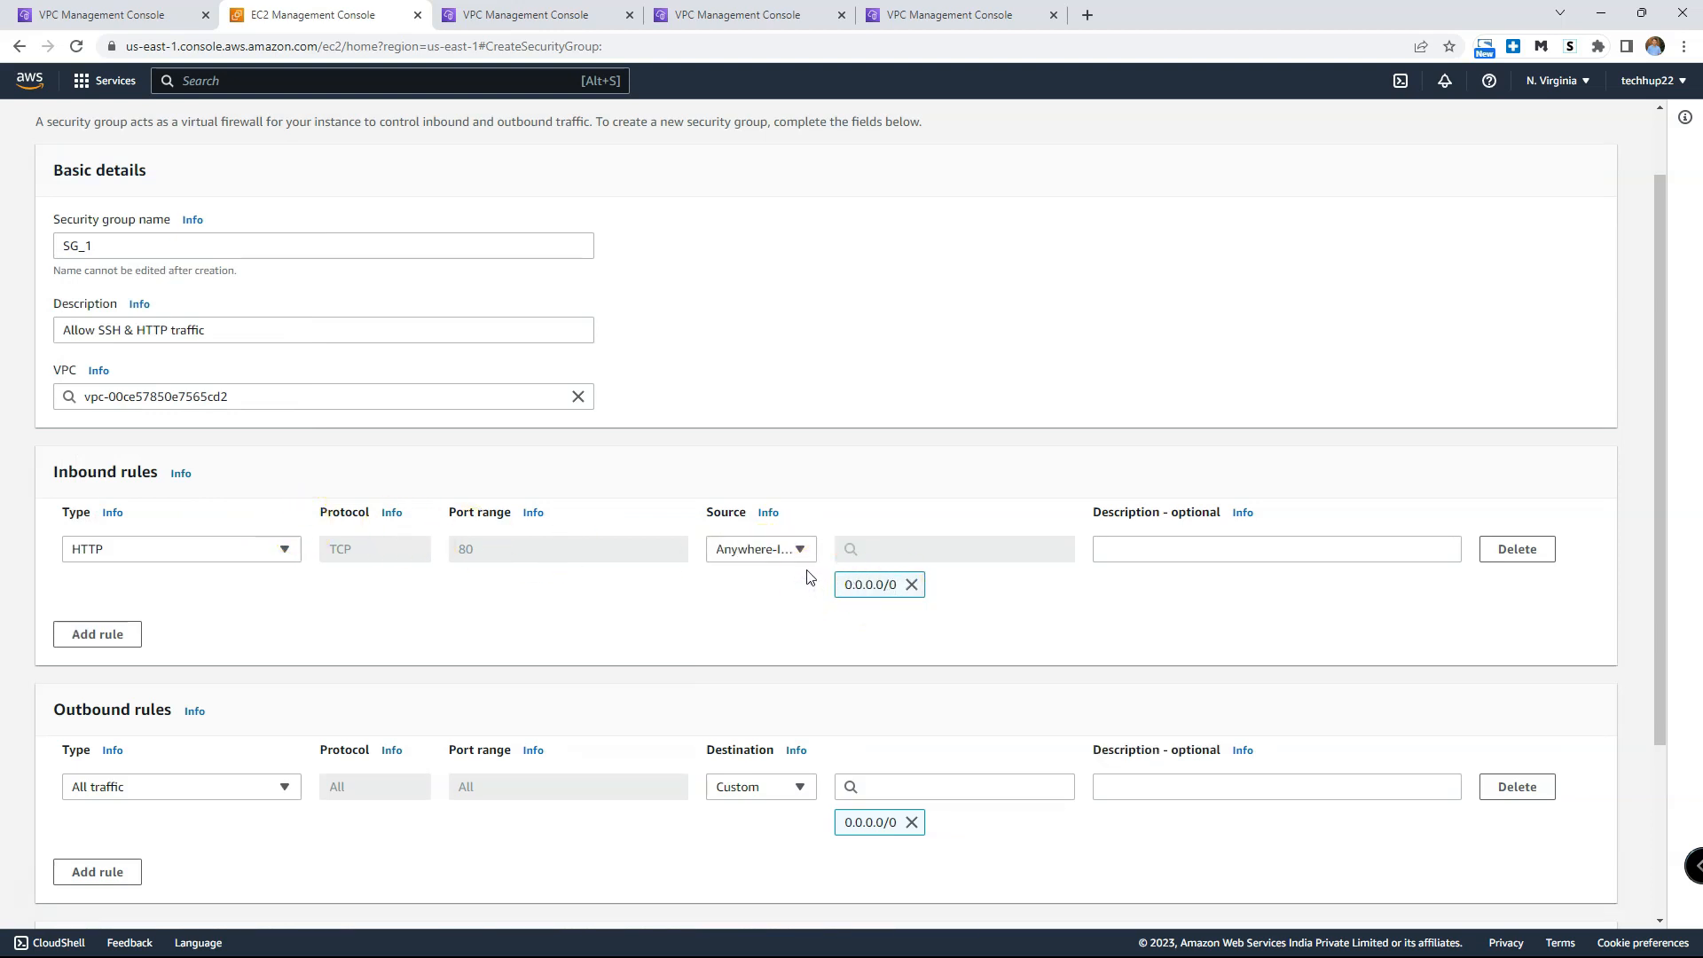
Step: Add a second inbound rule to SG_1 allowing HTTP traffic with the source Anywhere-IPv6
left_click(98, 634)
left_click(191, 623)
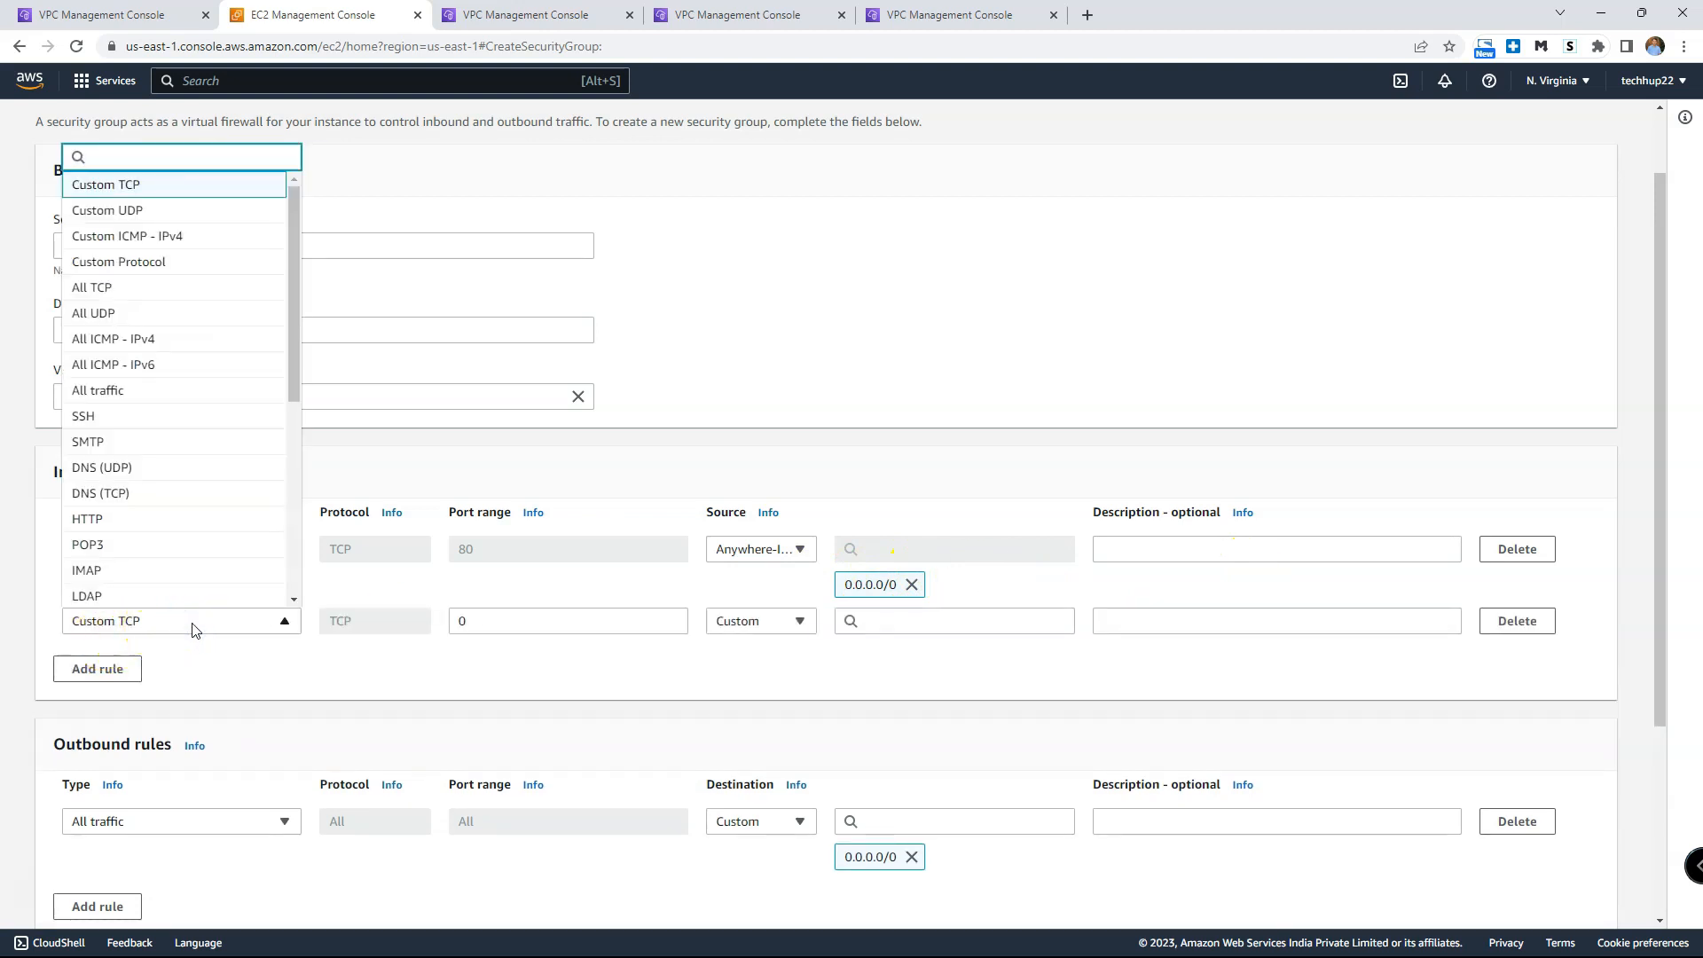
left_click(175, 520)
left_click(801, 621)
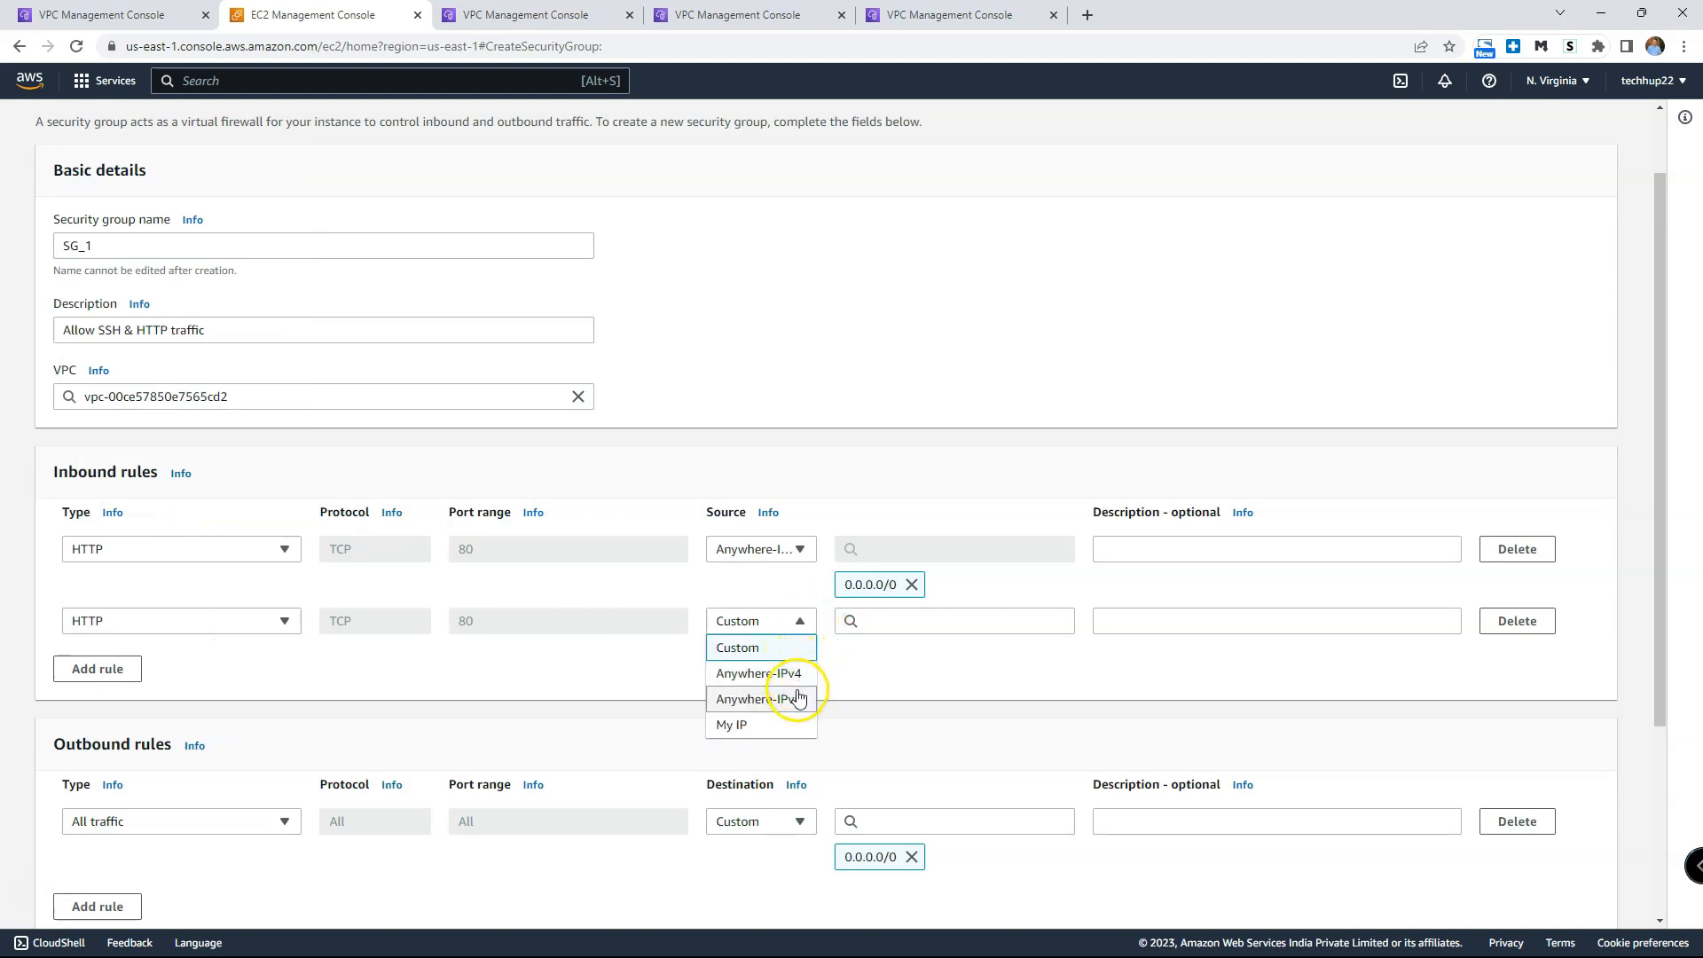
left_click(799, 699)
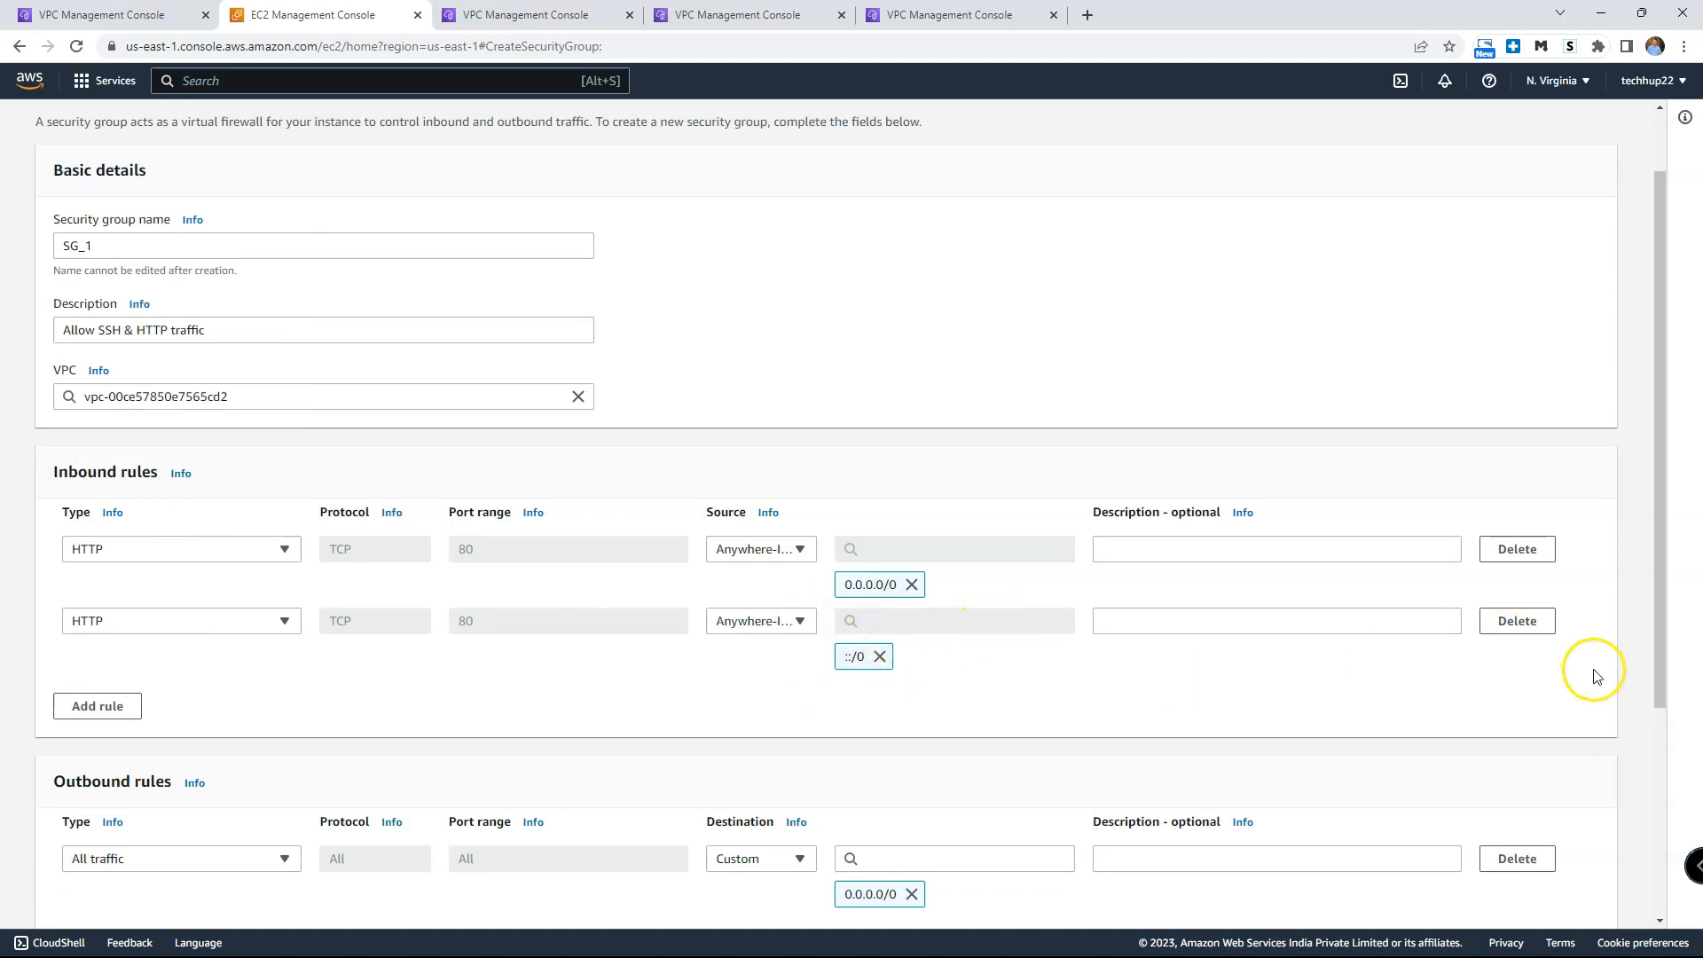
Step: Add a third inbound rule to SG_1, leaving its type as Custom TCP
left_click(111, 706)
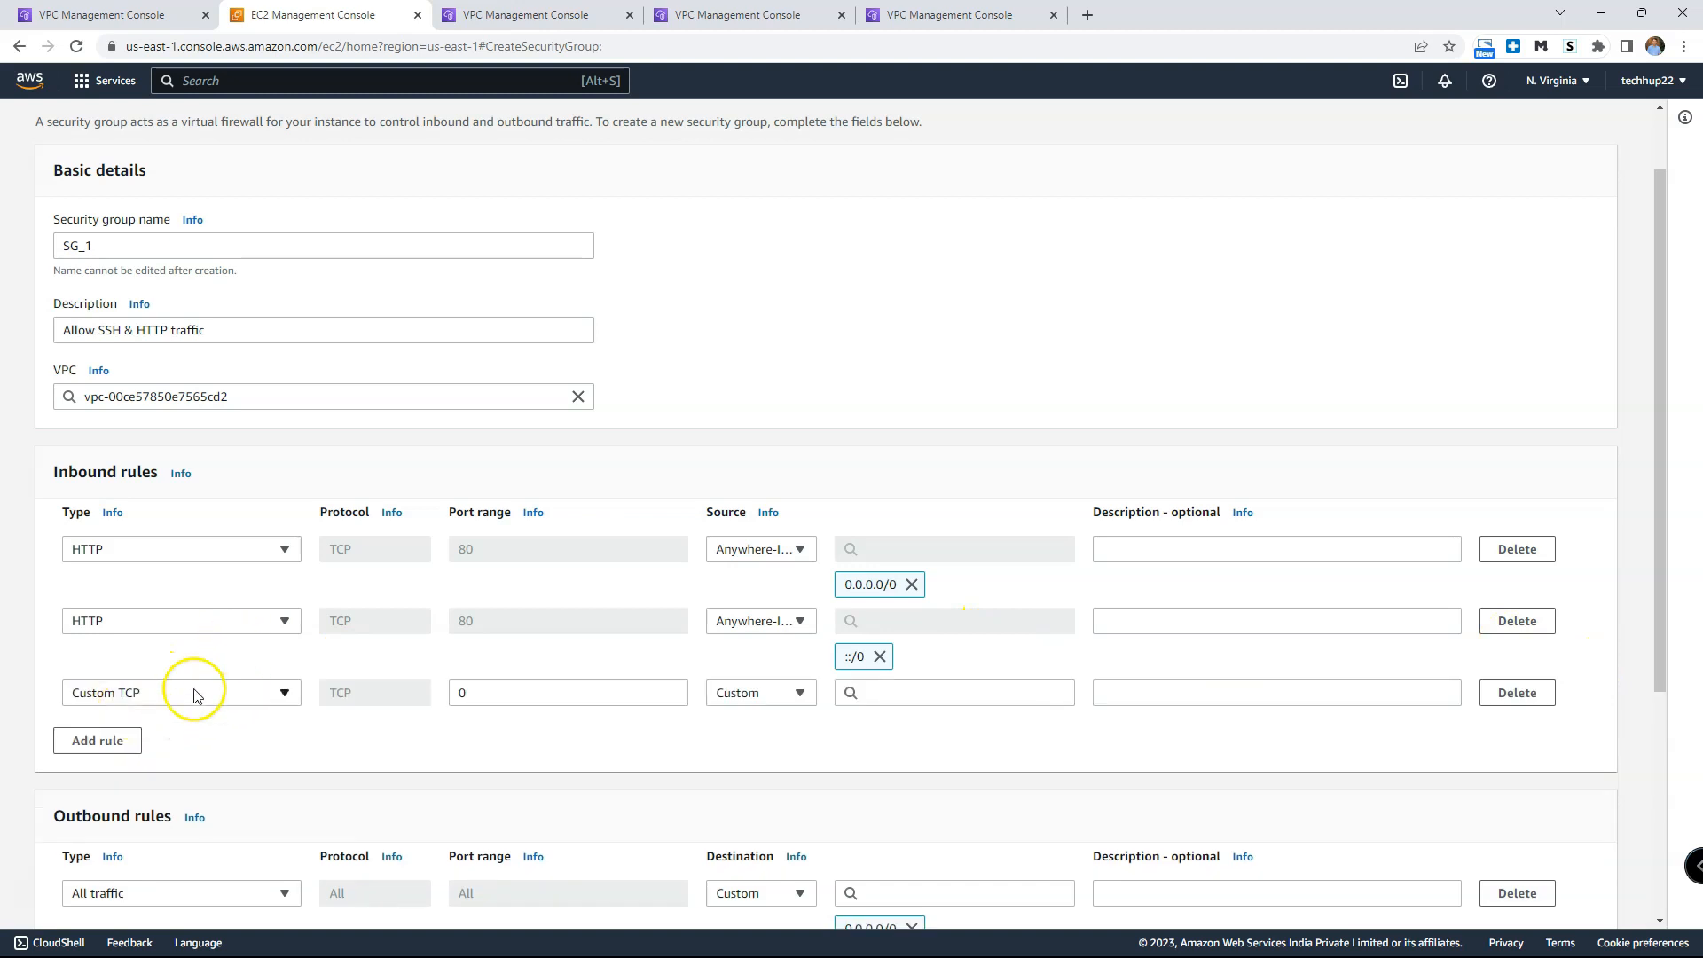
left_click(283, 694)
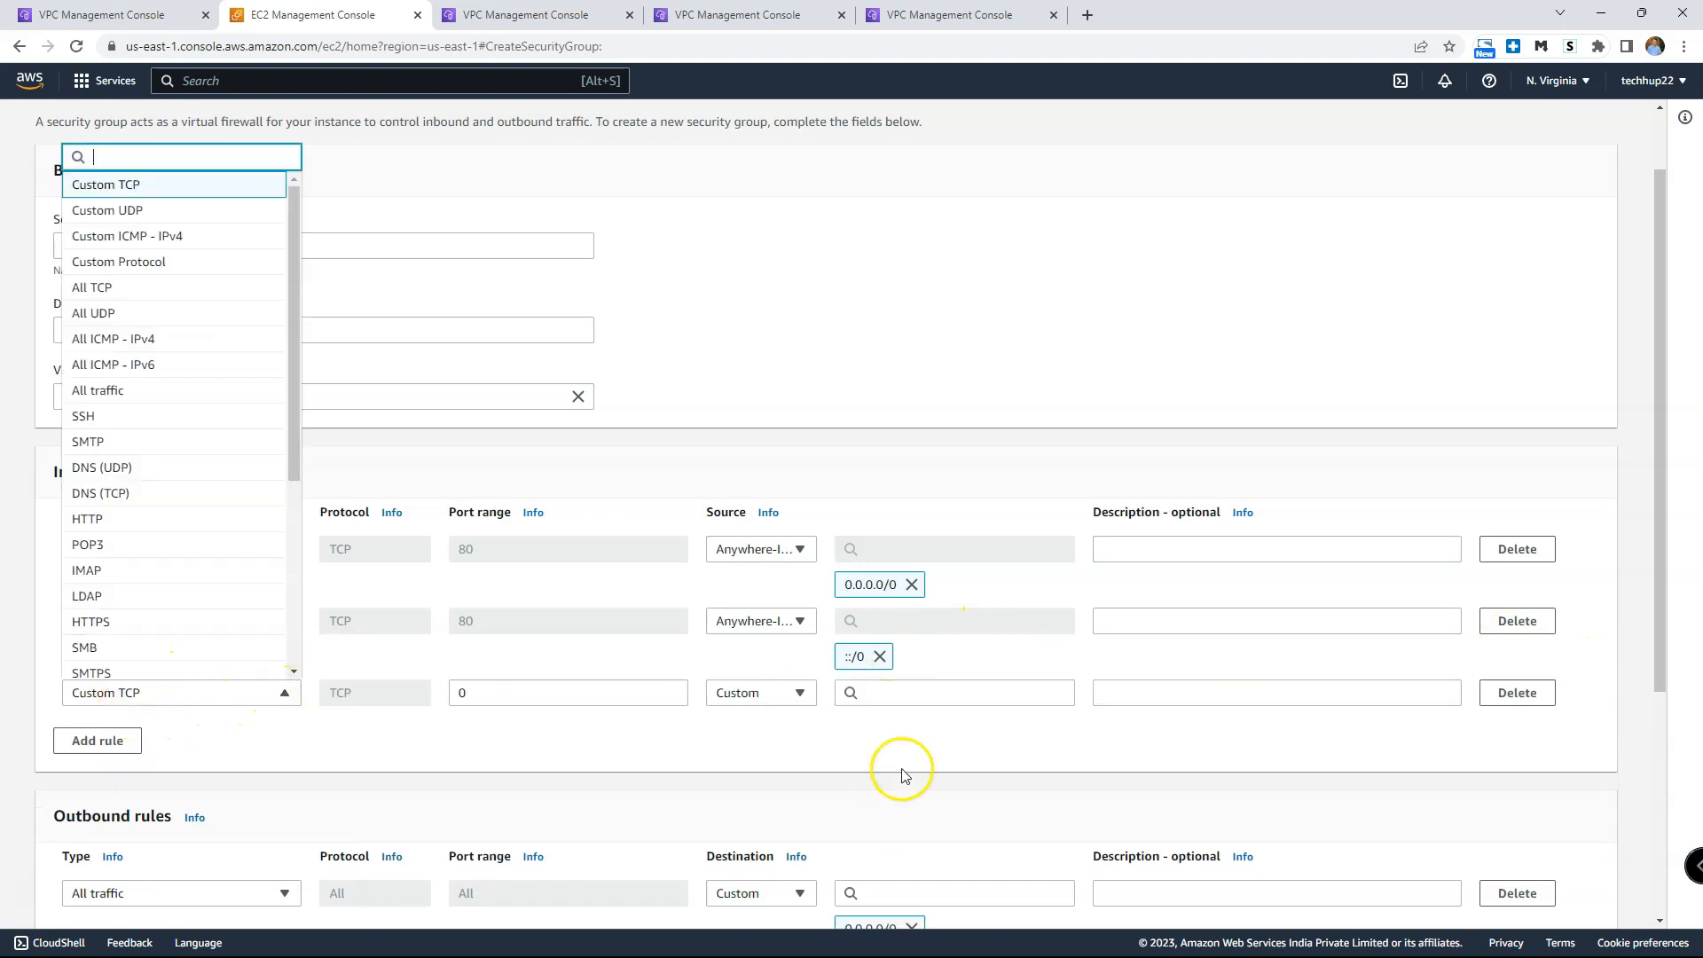
left_click(920, 739)
Step: Remove the 0.0.0.0/0 source from the first HTTP rule and browse the available CIDR blocks, security groups and prefix lists
left_click(913, 583)
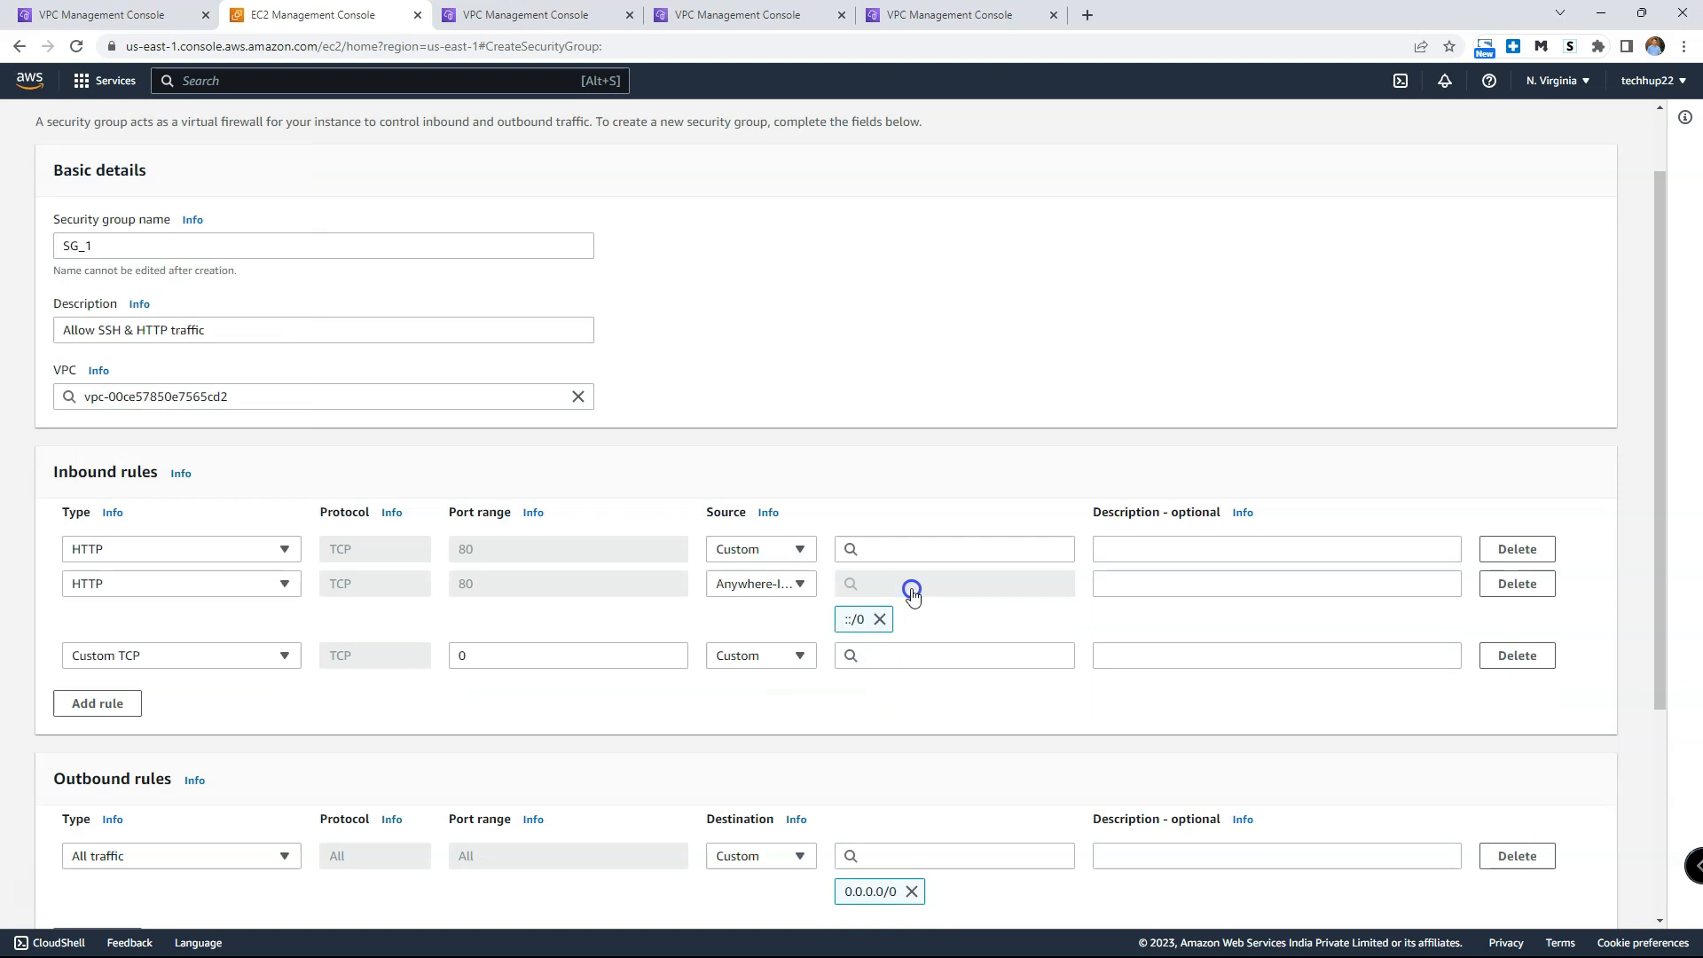
left_click(882, 549)
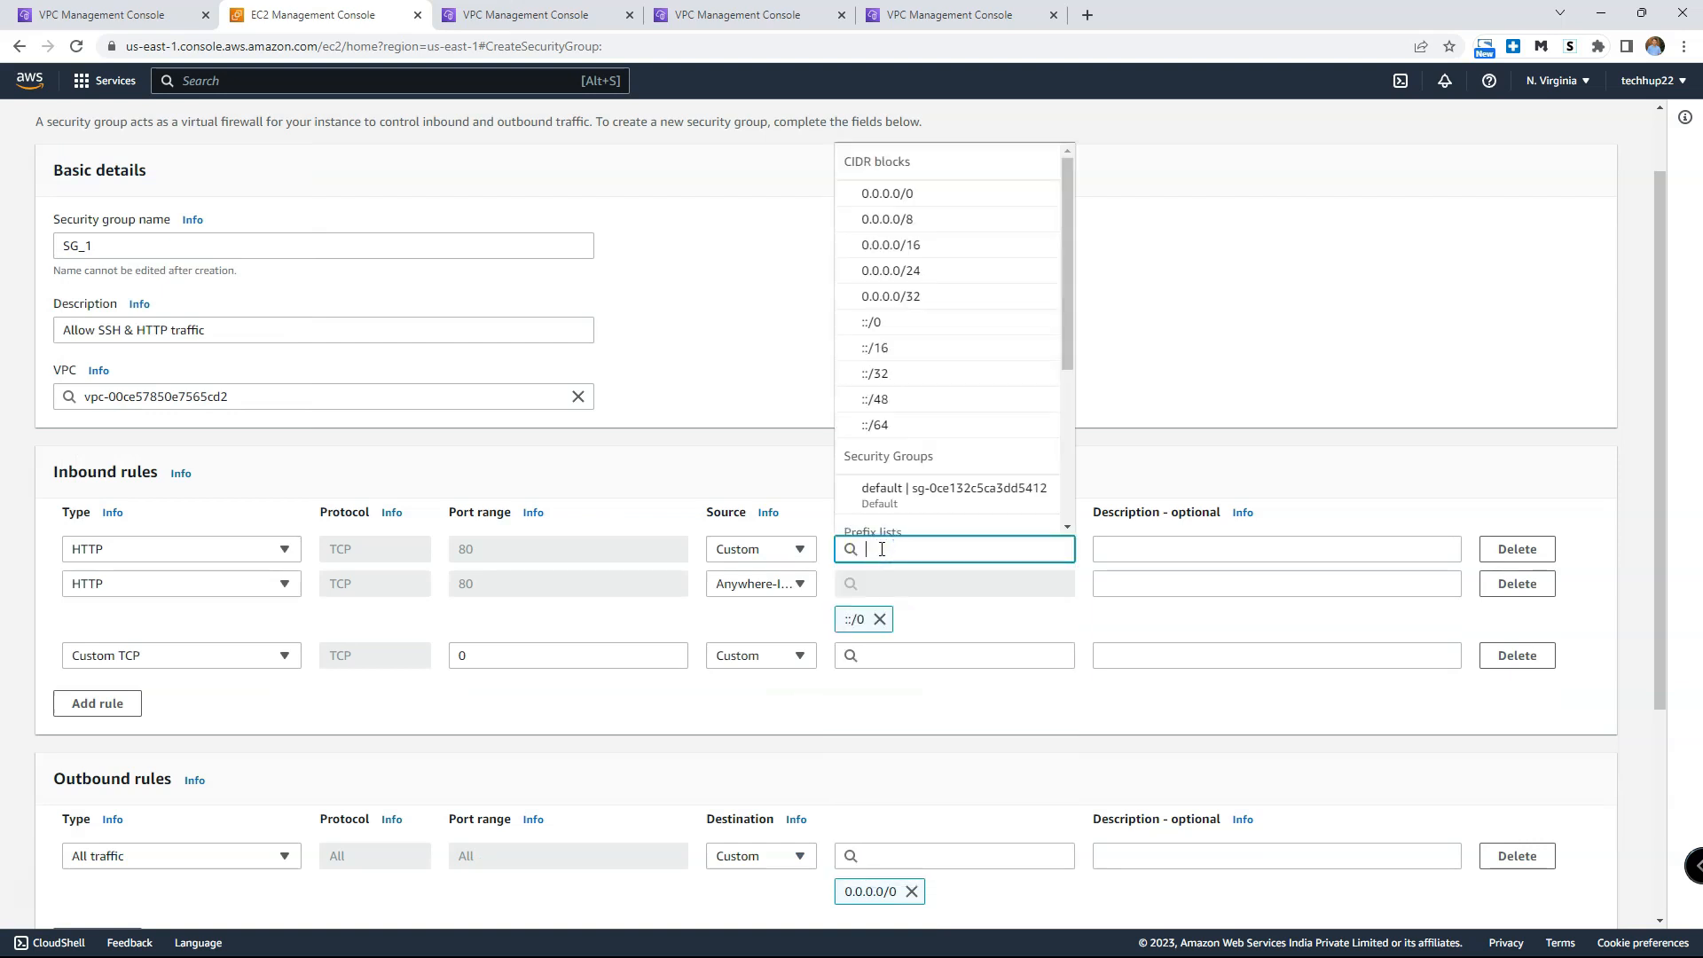
scroll(1019, 335, "down", 3)
scroll(1026, 334, "up", 3)
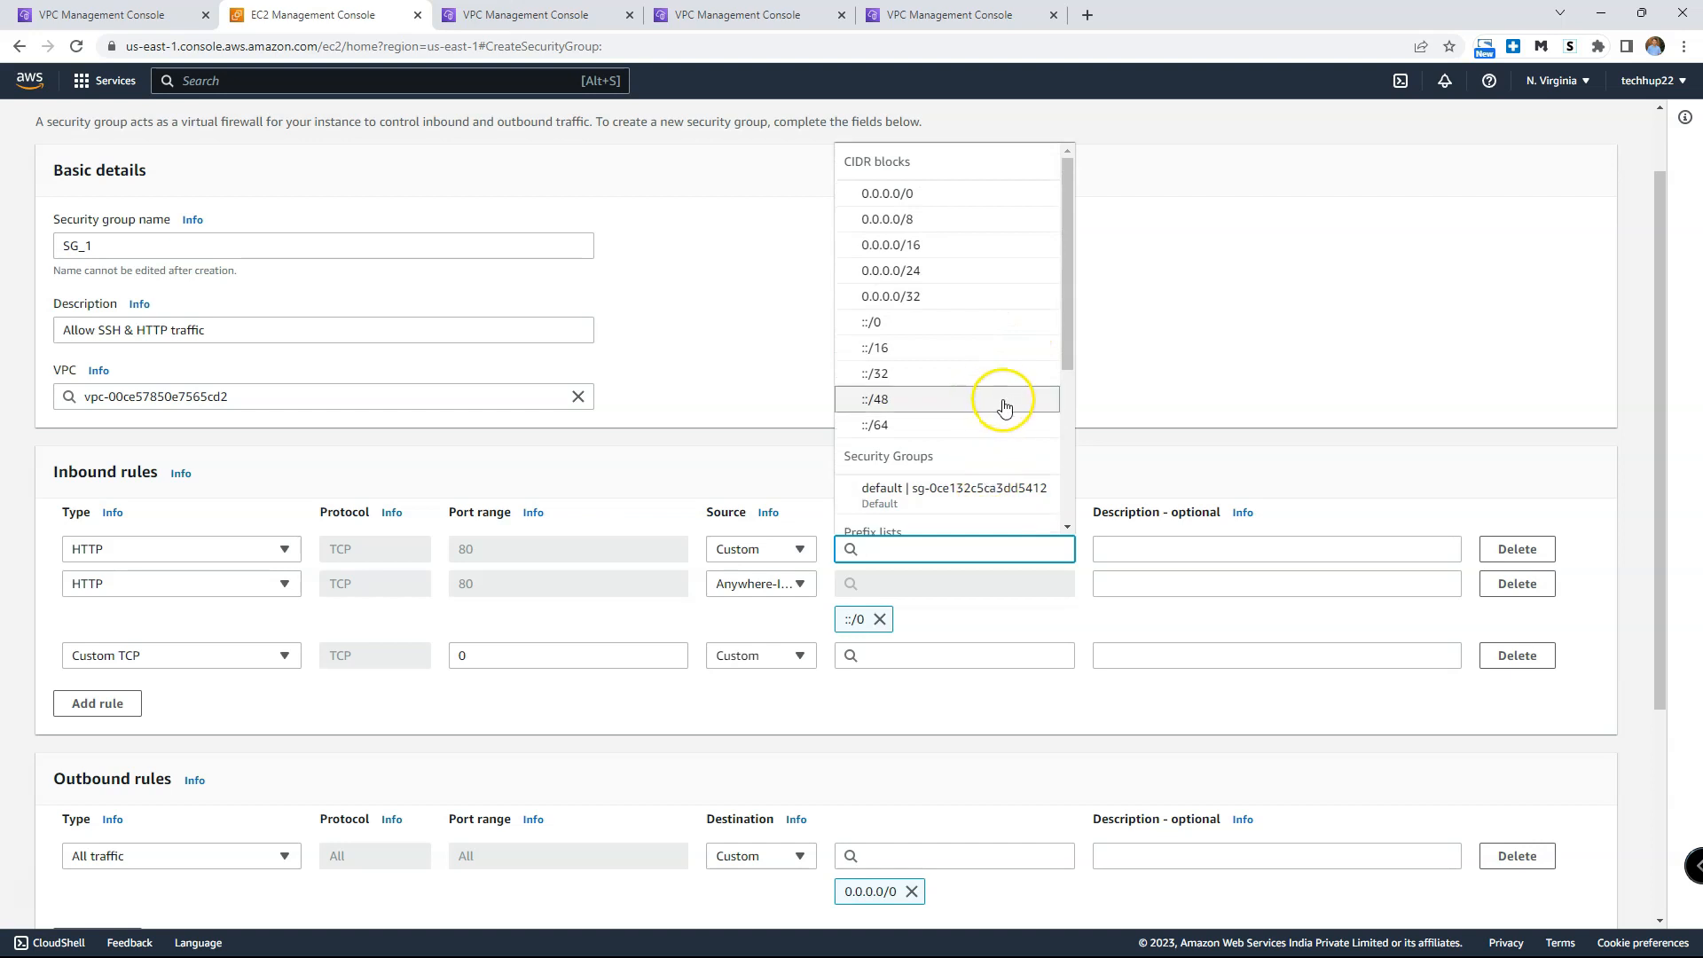
scroll(1000, 430, "down", 3)
scroll(1002, 436, "up", 3)
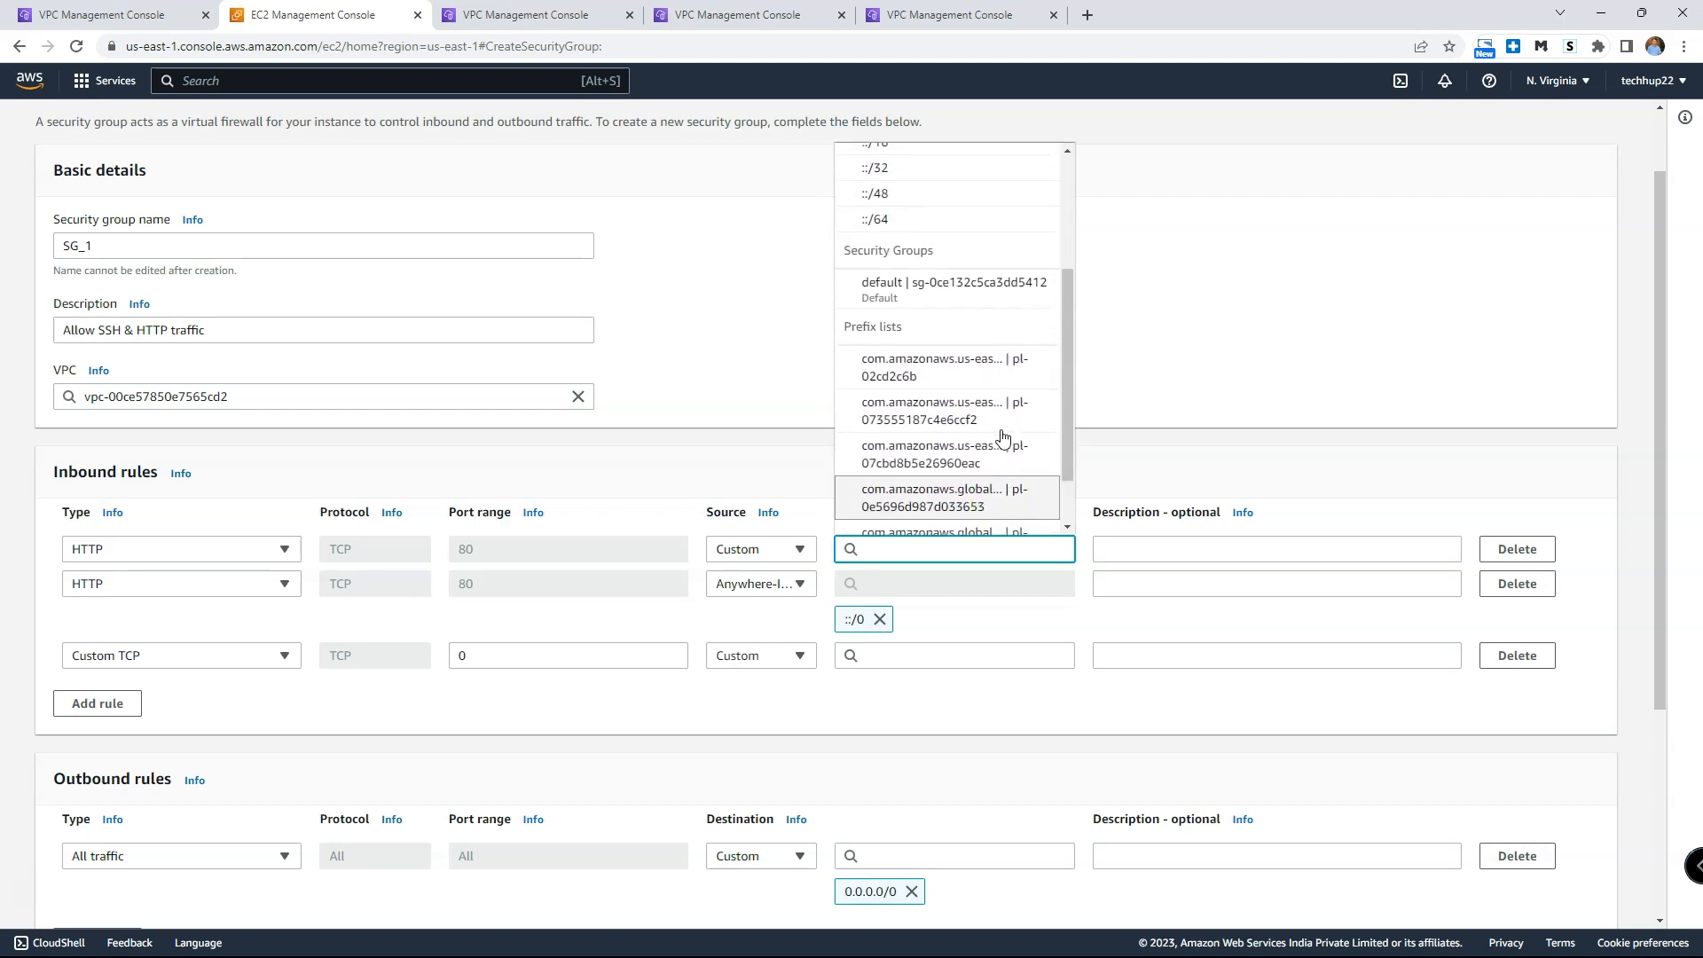
left_click(1040, 758)
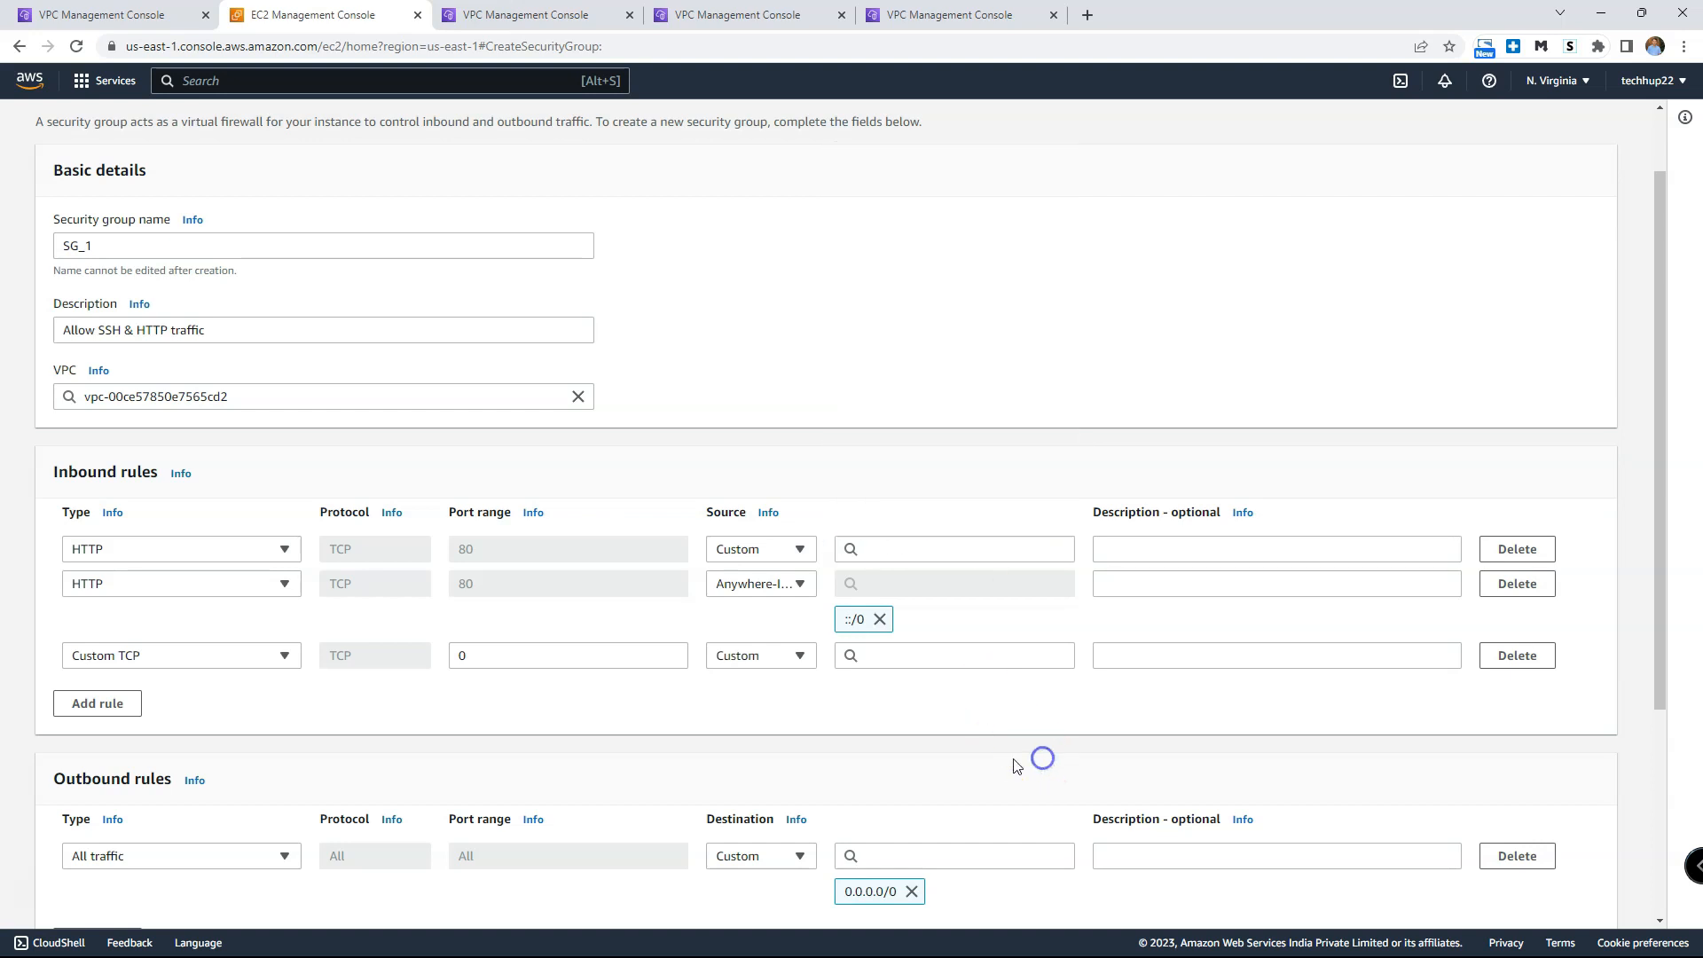
Step: Try My IP as the first HTTP rule's source and restore the source to Anywhere-IPv4
left_click(799, 549)
left_click(780, 653)
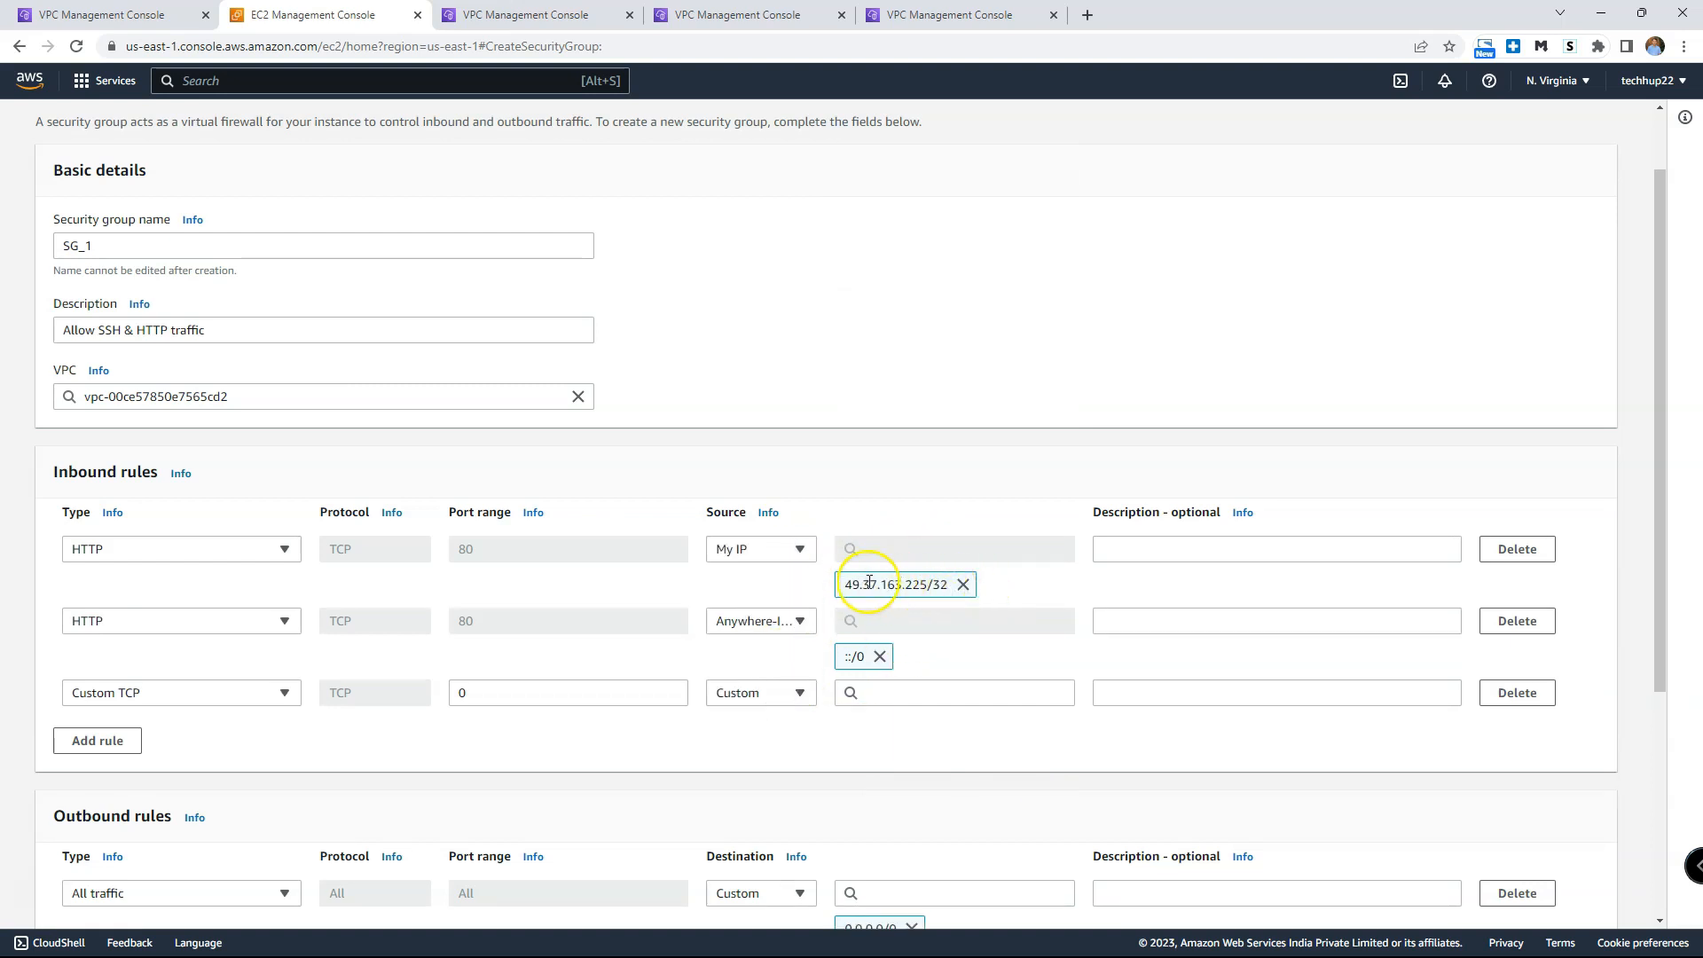
left_click_drag(946, 582, 870, 584)
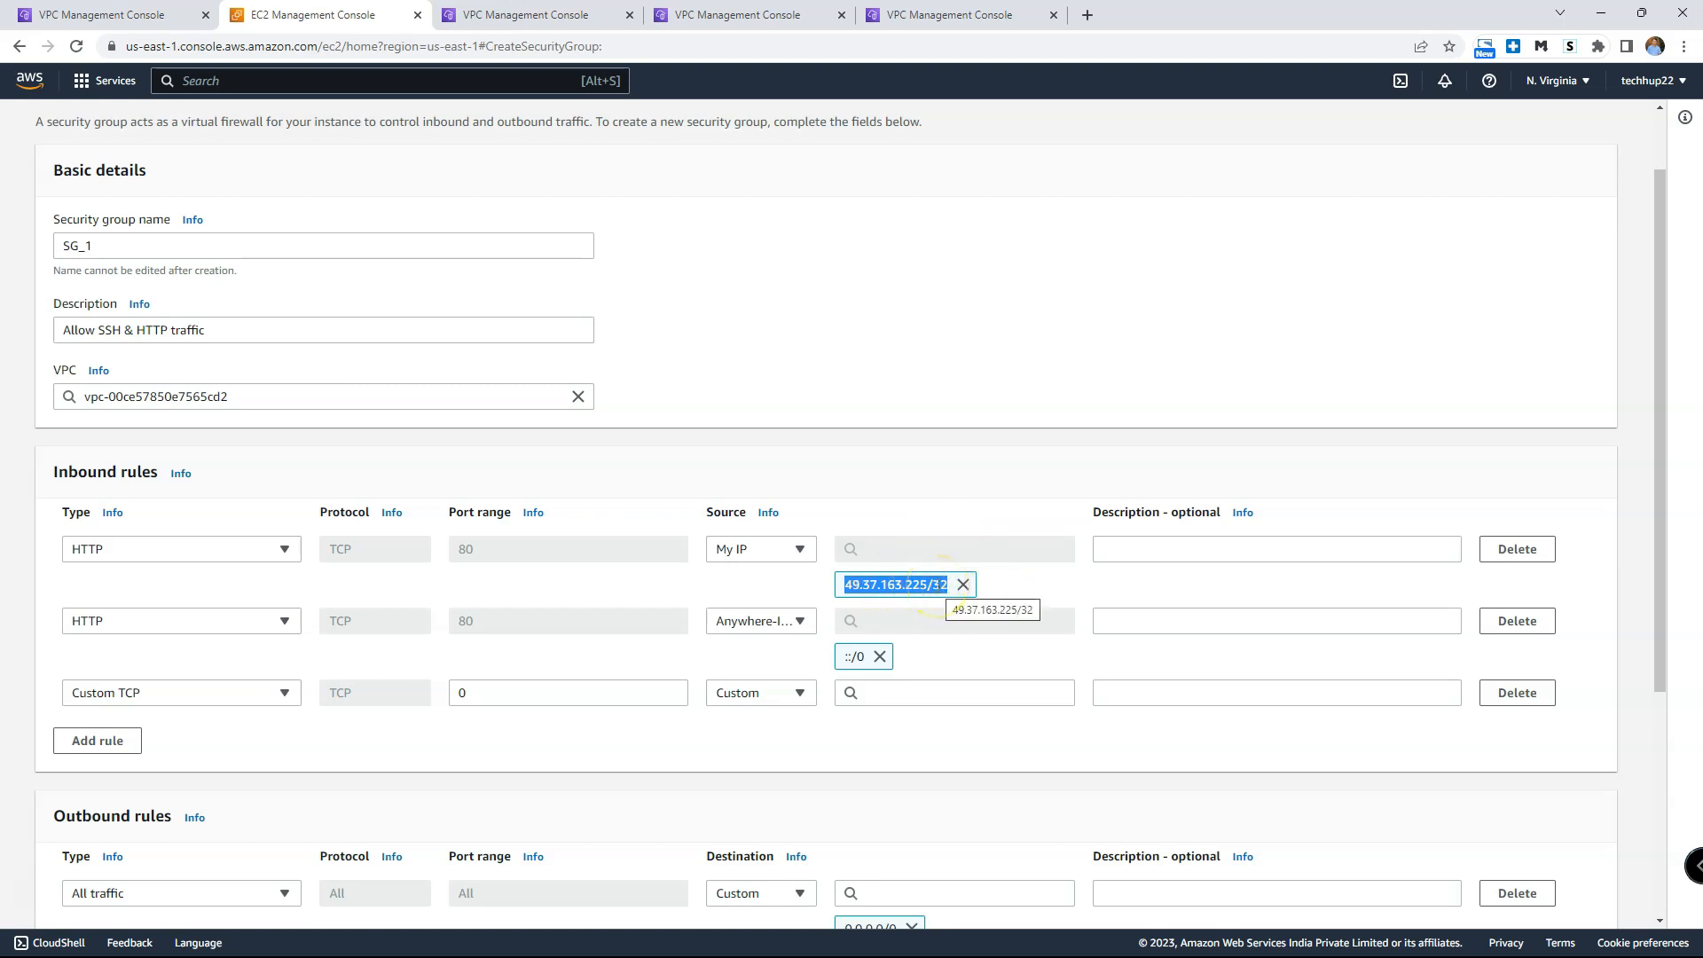
left_click(963, 584)
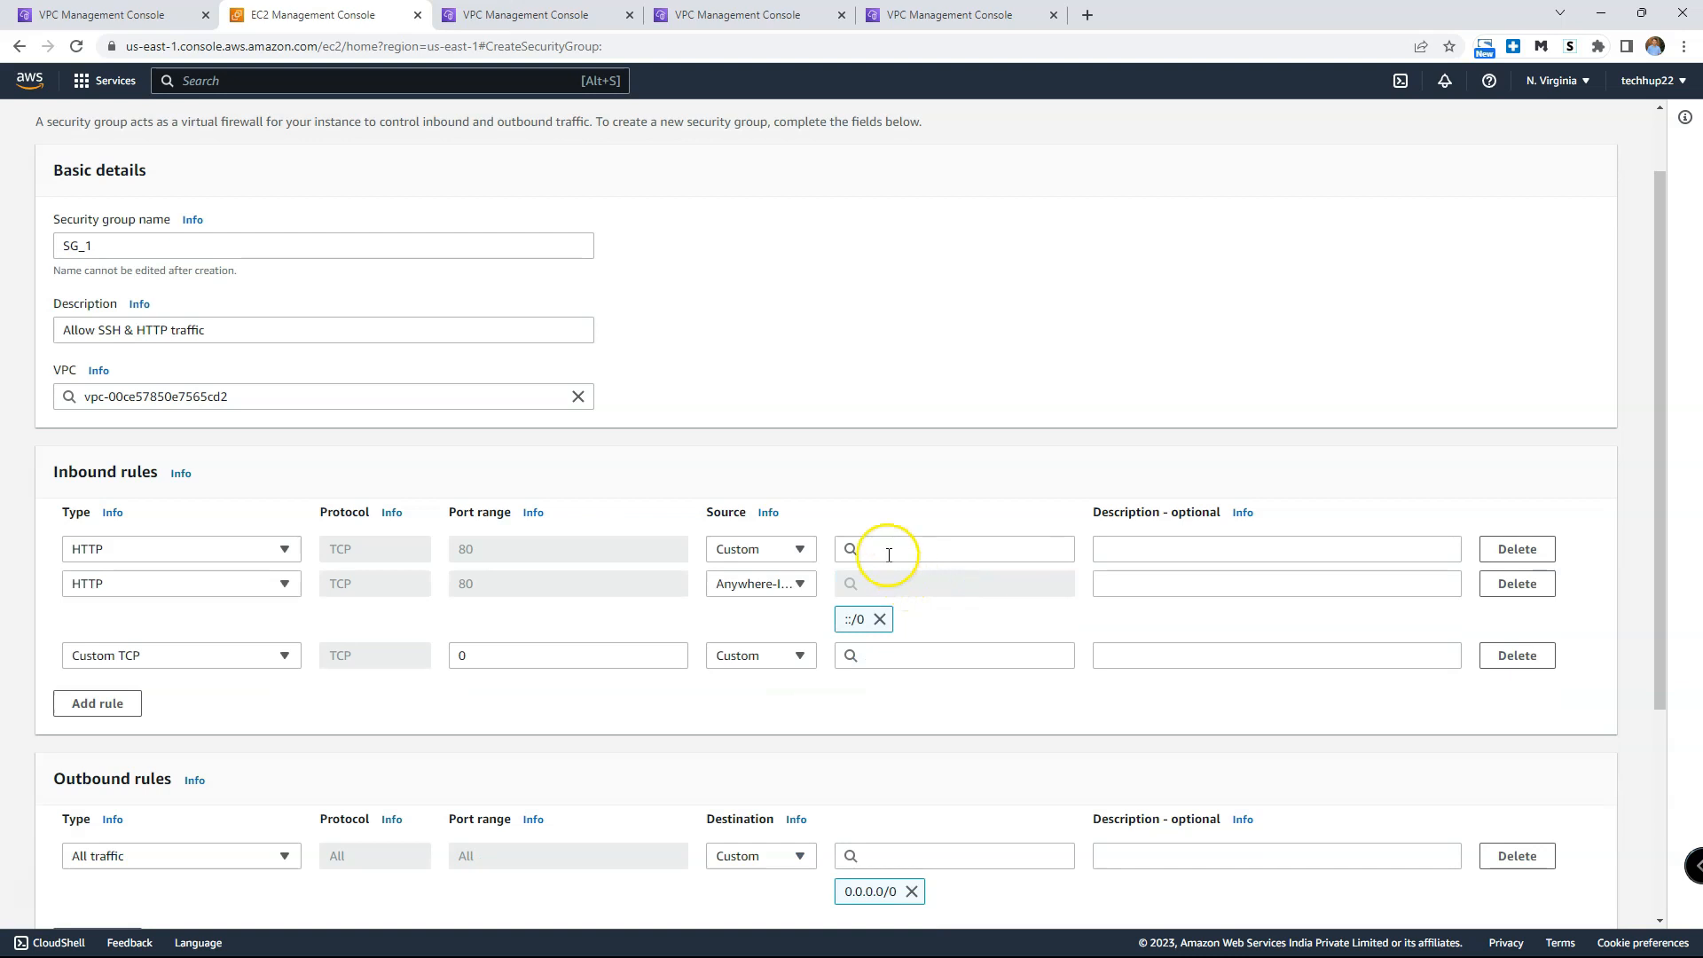
left_click(776, 549)
left_click(776, 600)
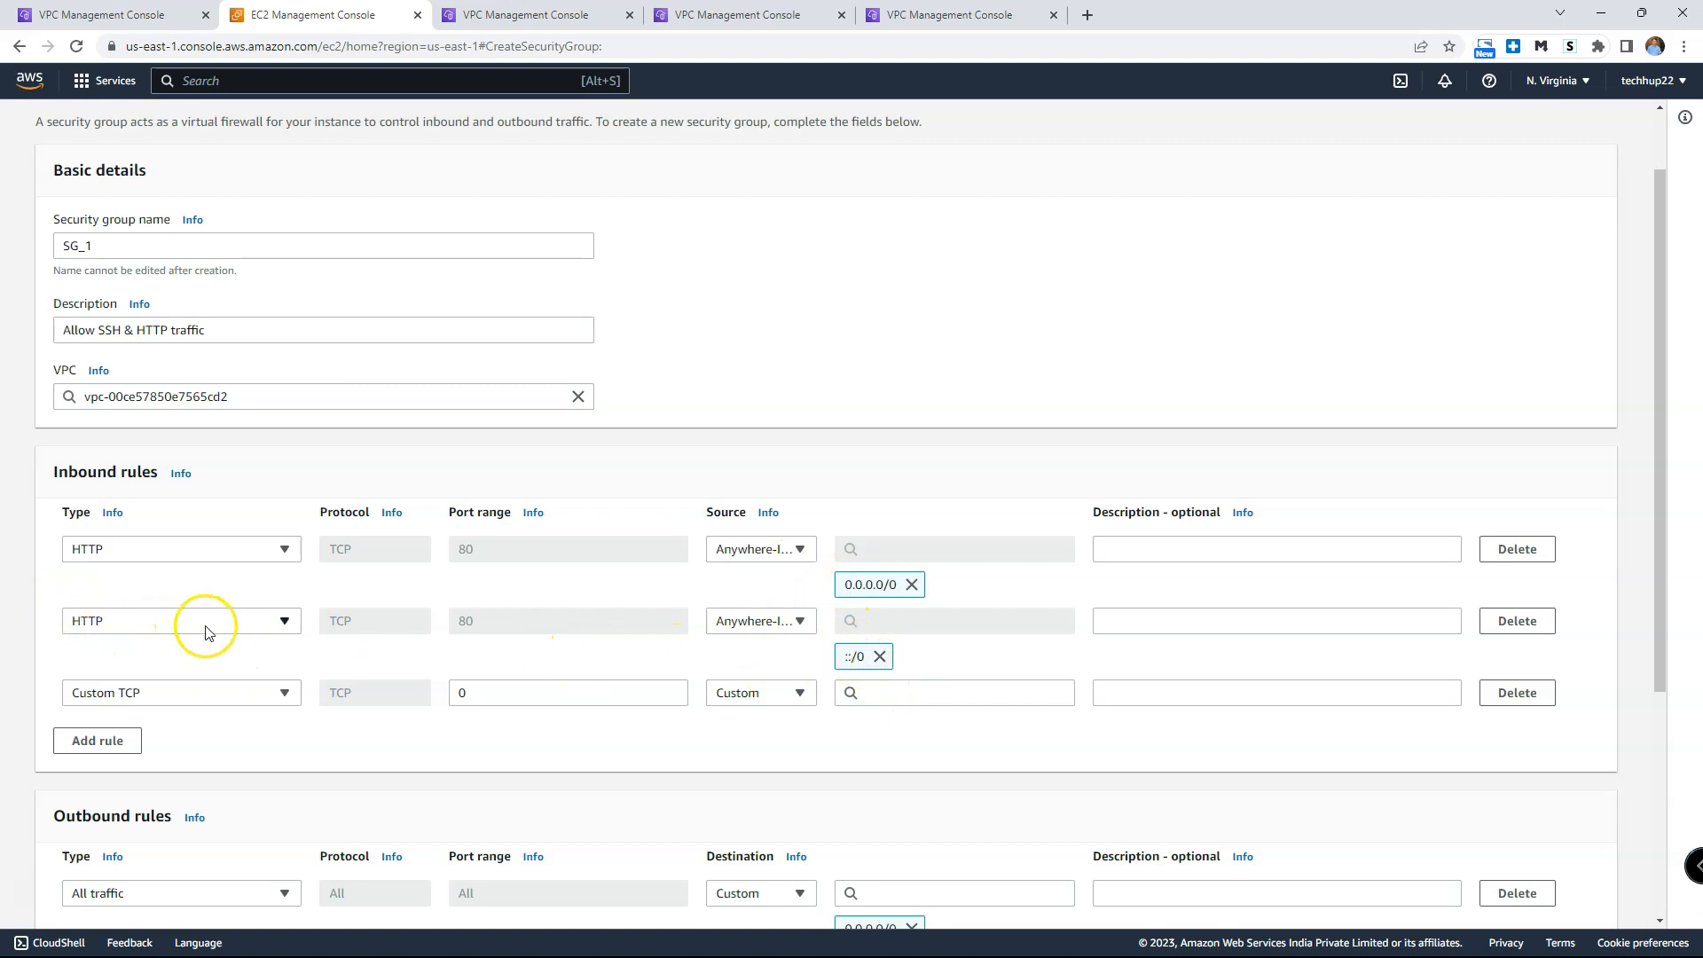
Step: Delete the HTTP rule with the Anywhere-IPv6 source and change the Custom TCP rule's type to SSH
left_click(1518, 622)
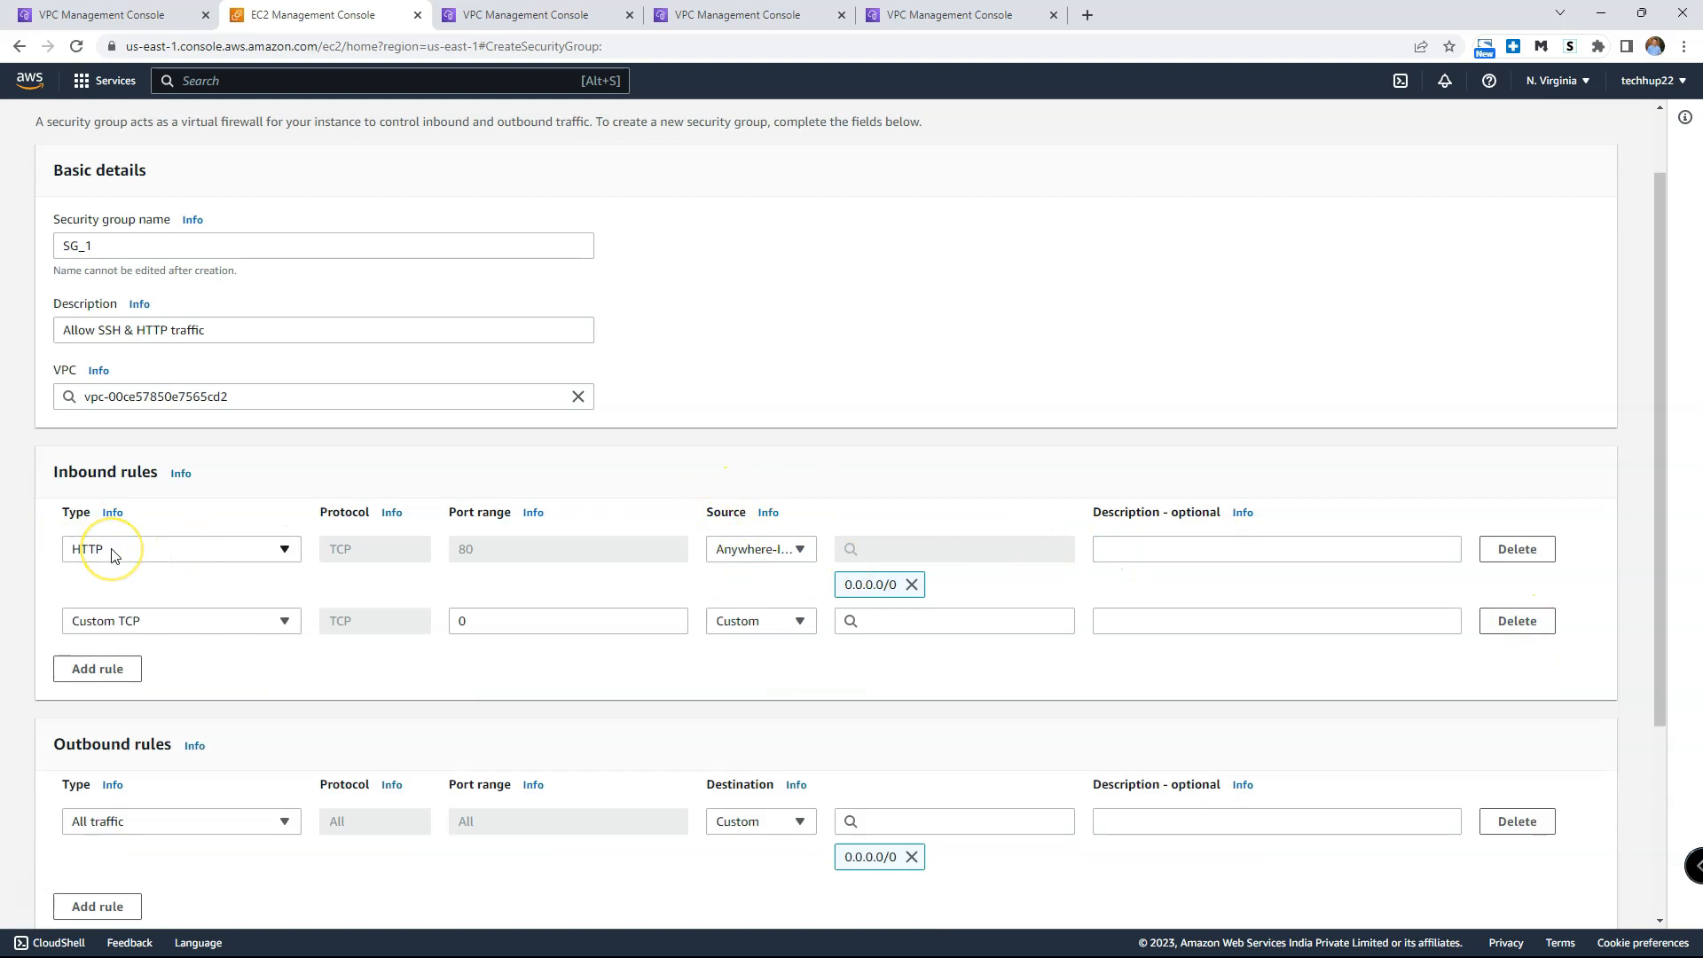
left_click(258, 625)
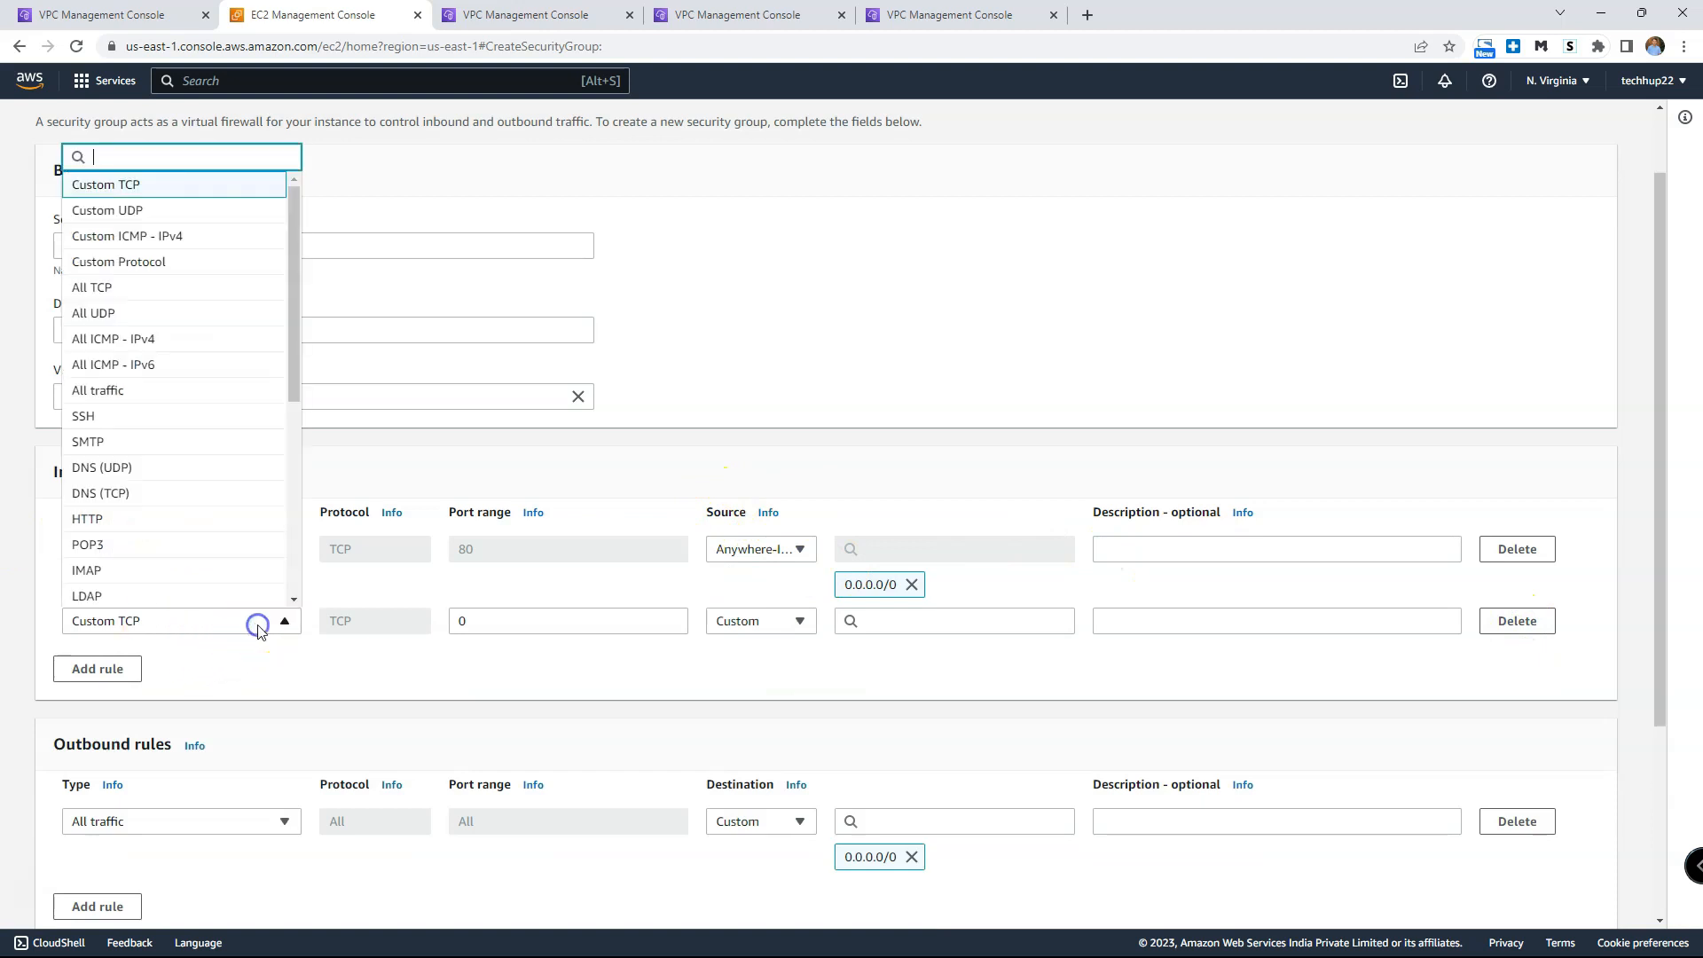
left_click(156, 431)
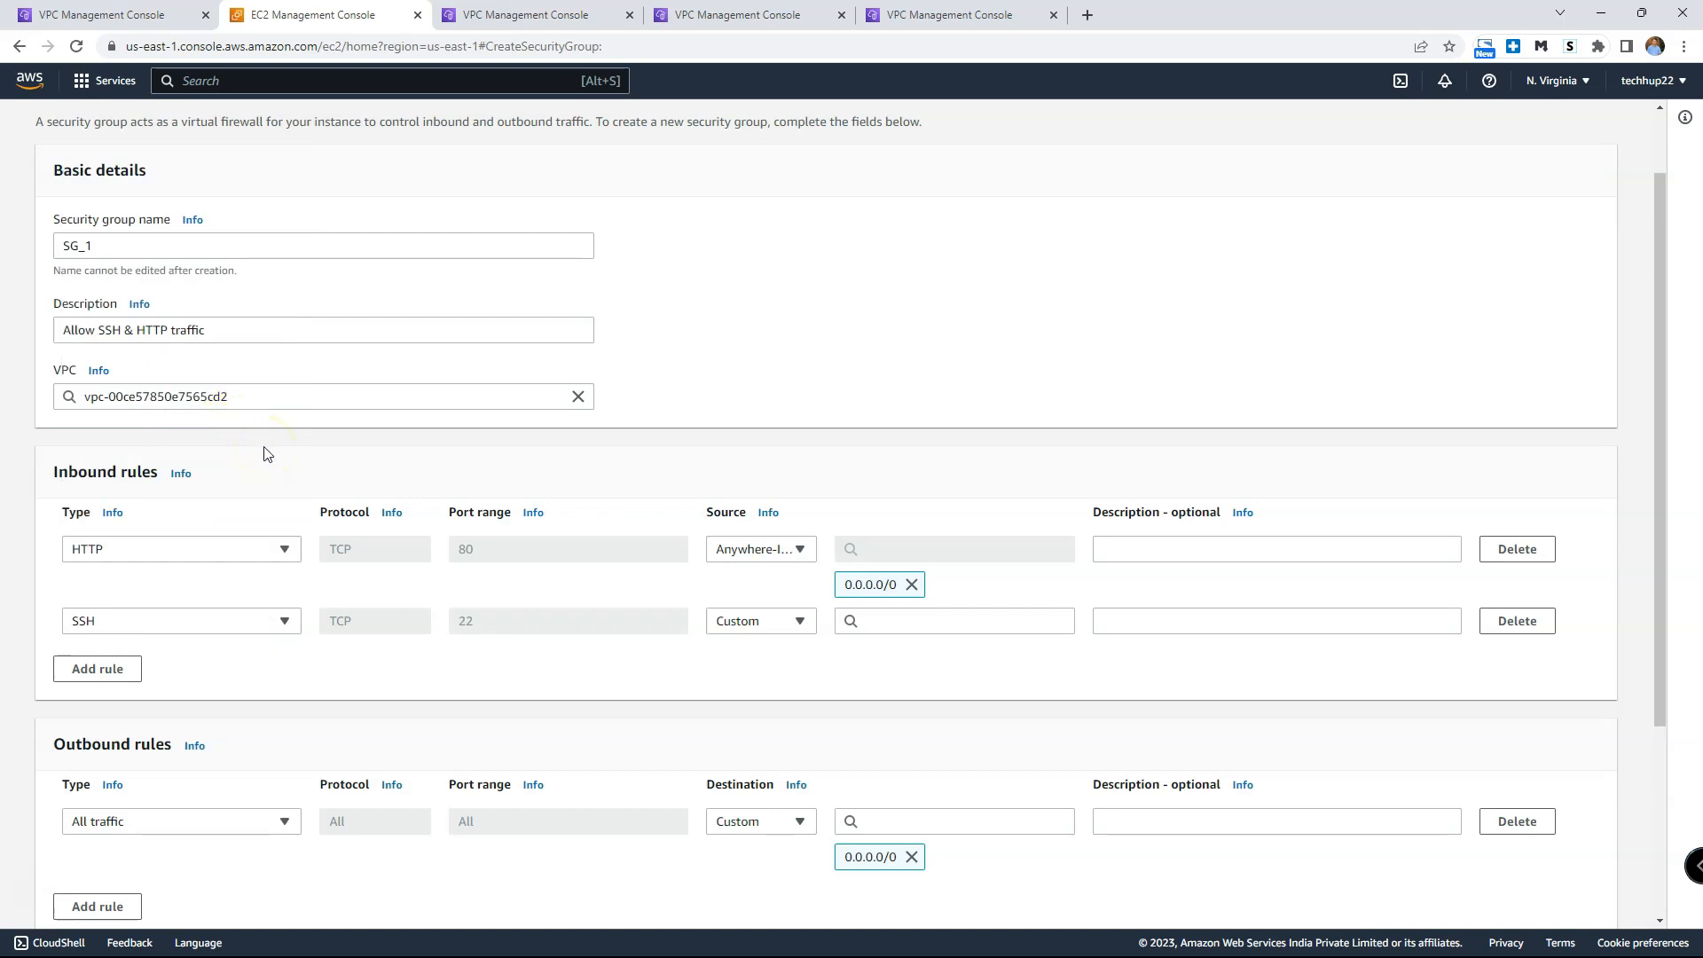
Step: Set the SSH rule's source to My IP and inspect the filled-in address
left_click(775, 627)
left_click(766, 721)
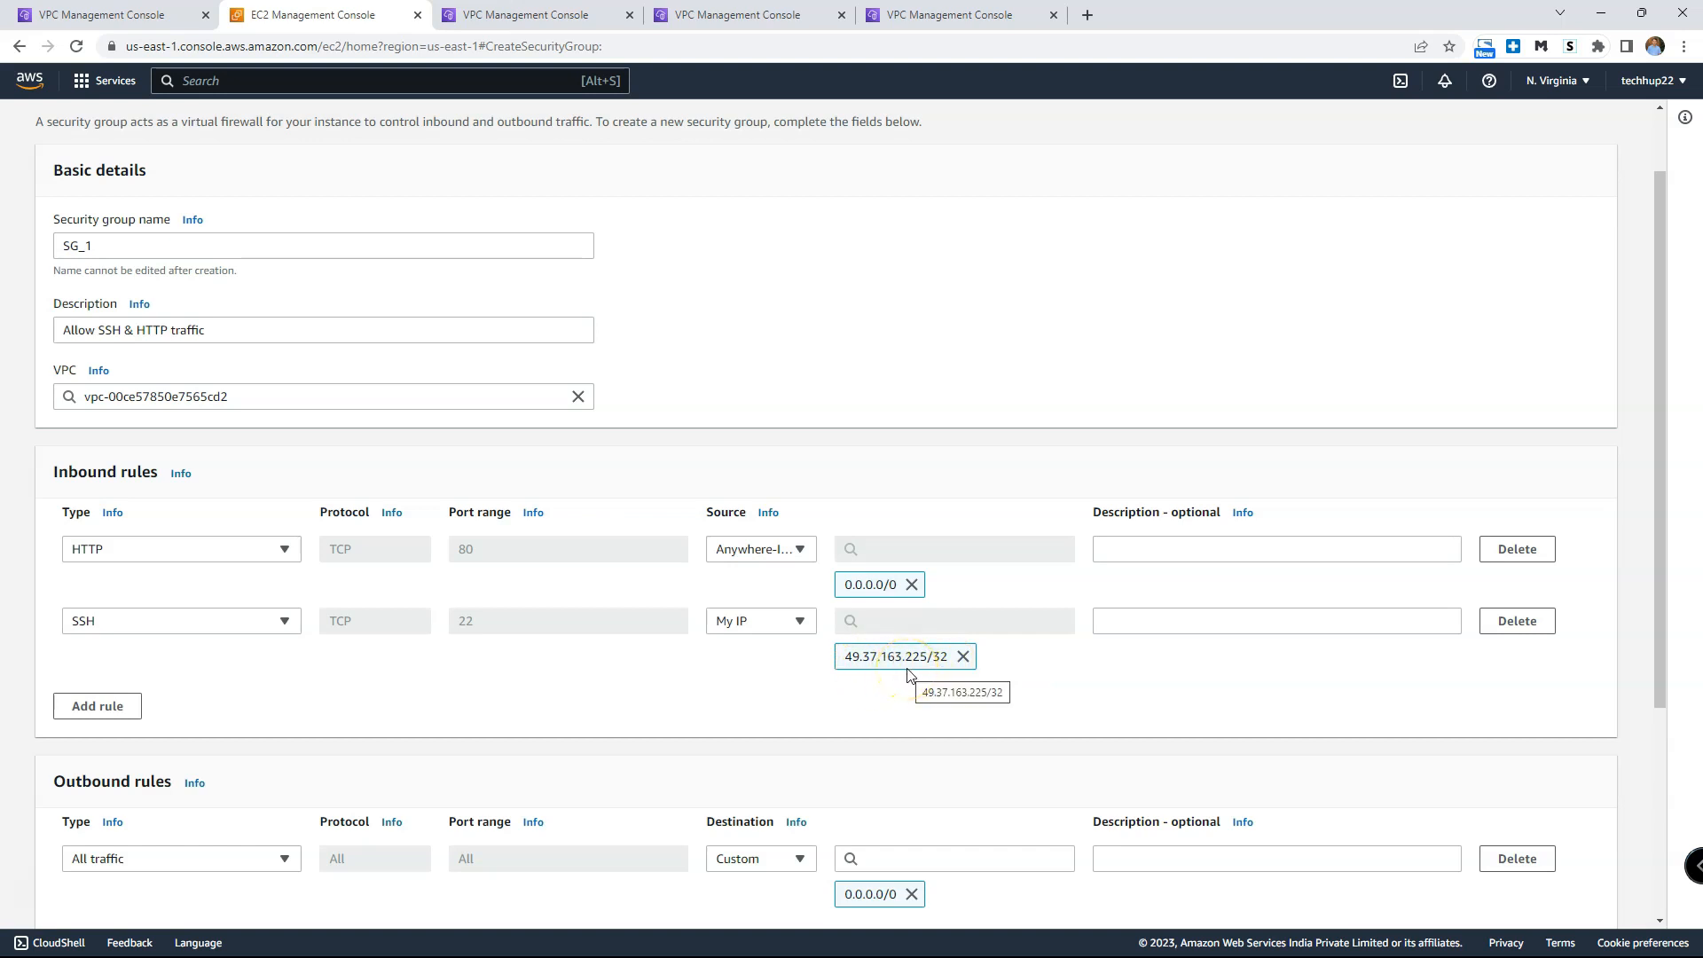
left_click_drag(927, 657, 892, 658)
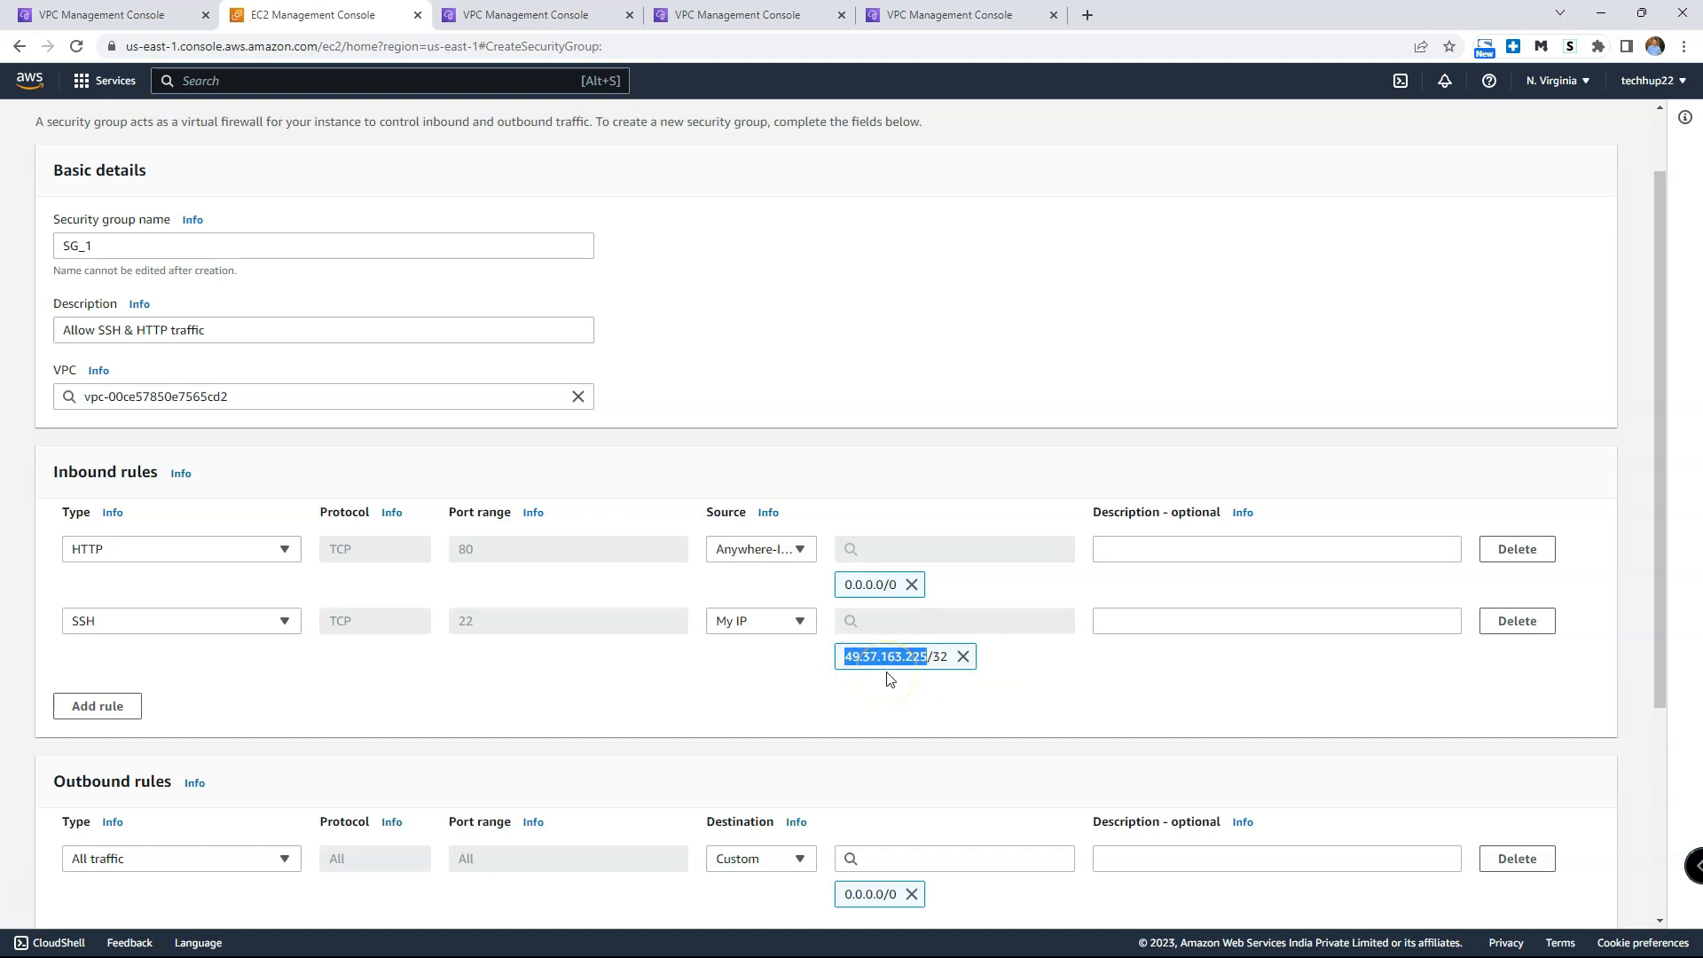
left_click_drag(945, 656, 835, 661)
left_click(798, 621)
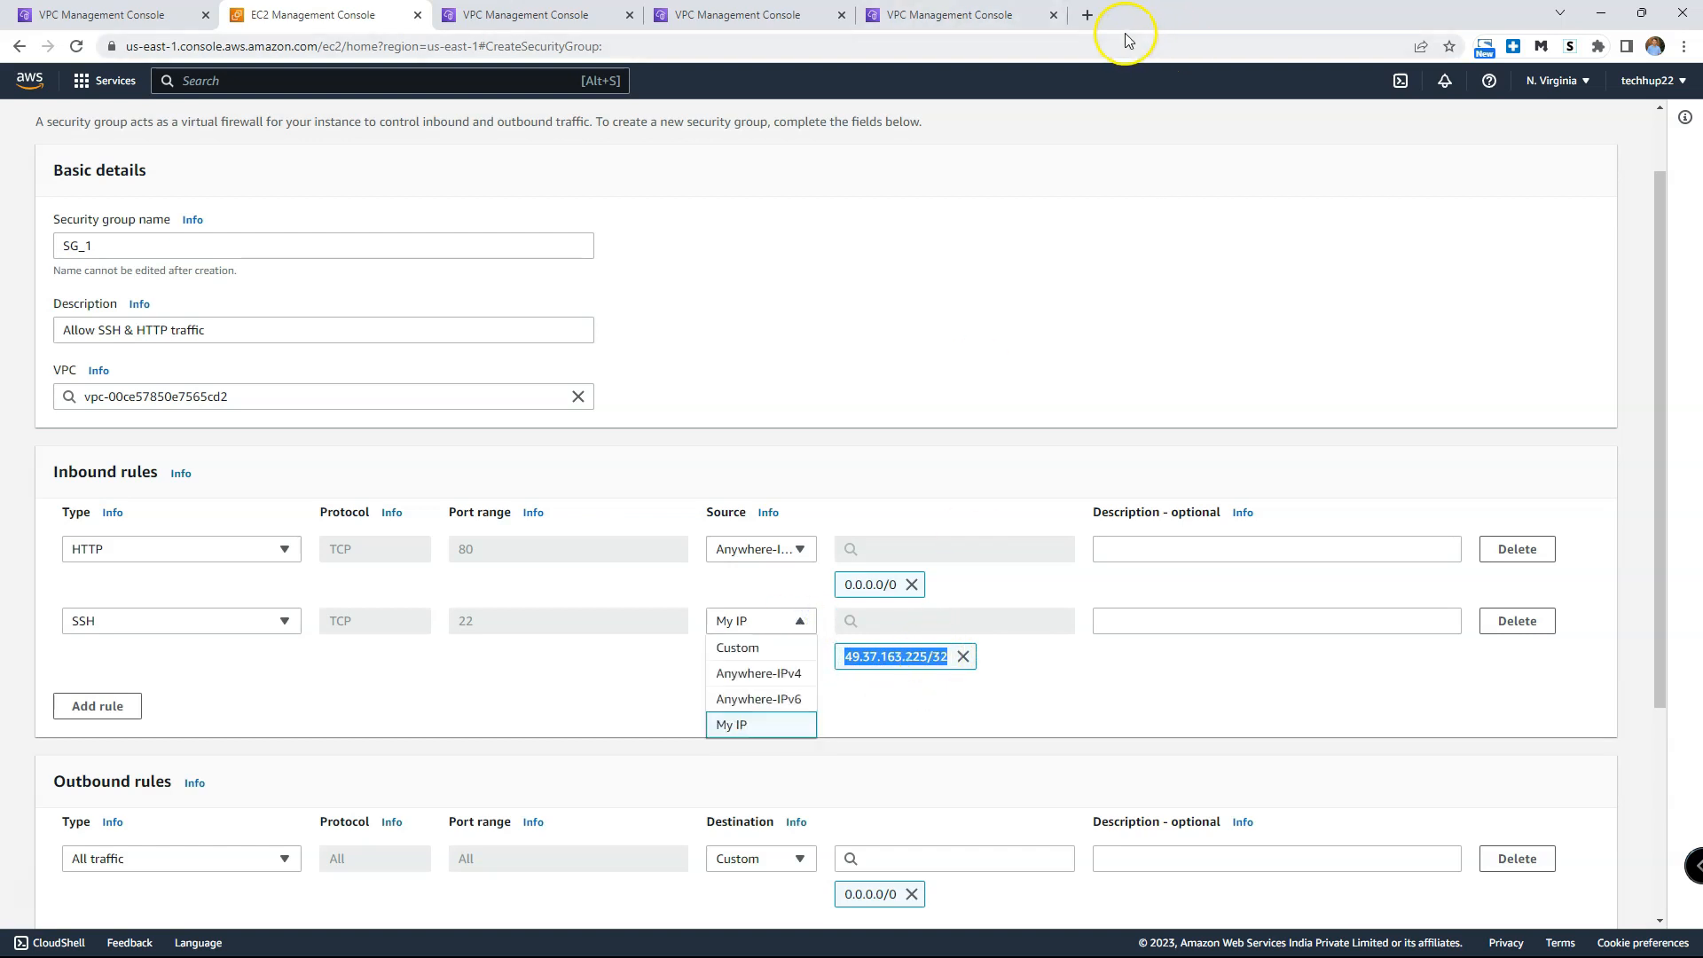
Step: Search the web for "what is my ip" and compare the public IPv4 address on whatismyipaddress.com with the SSH rule's source
left_click(1091, 14)
type("what is my ip")
key("Return")
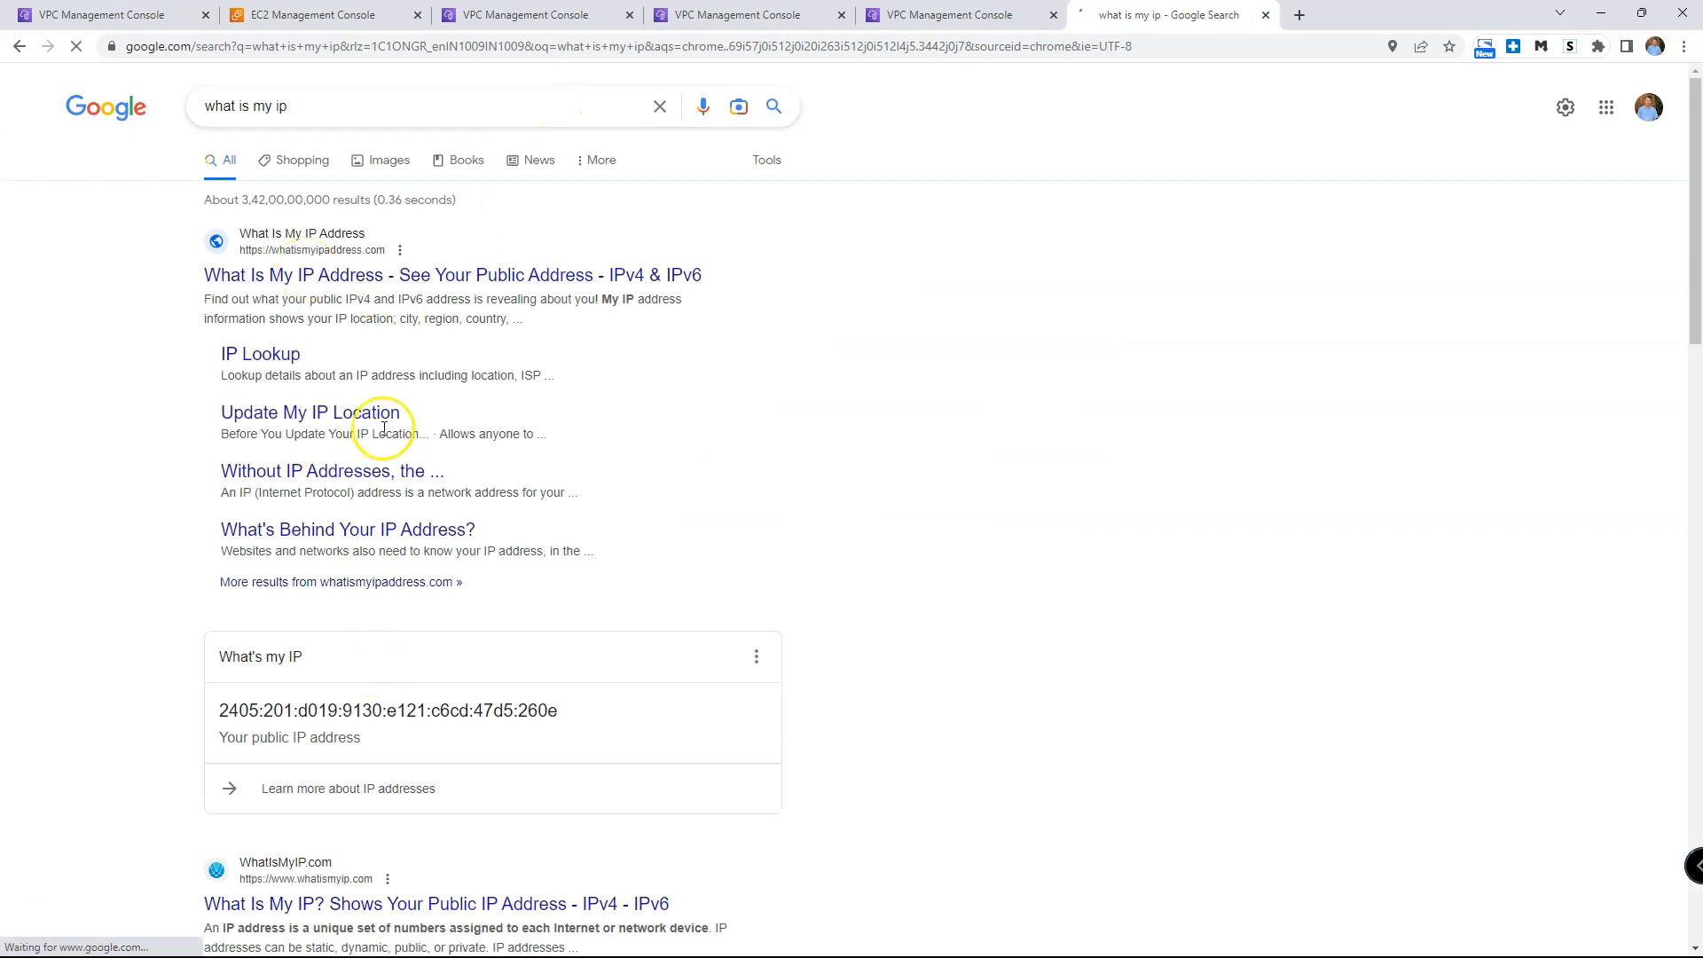
left_click(302, 275)
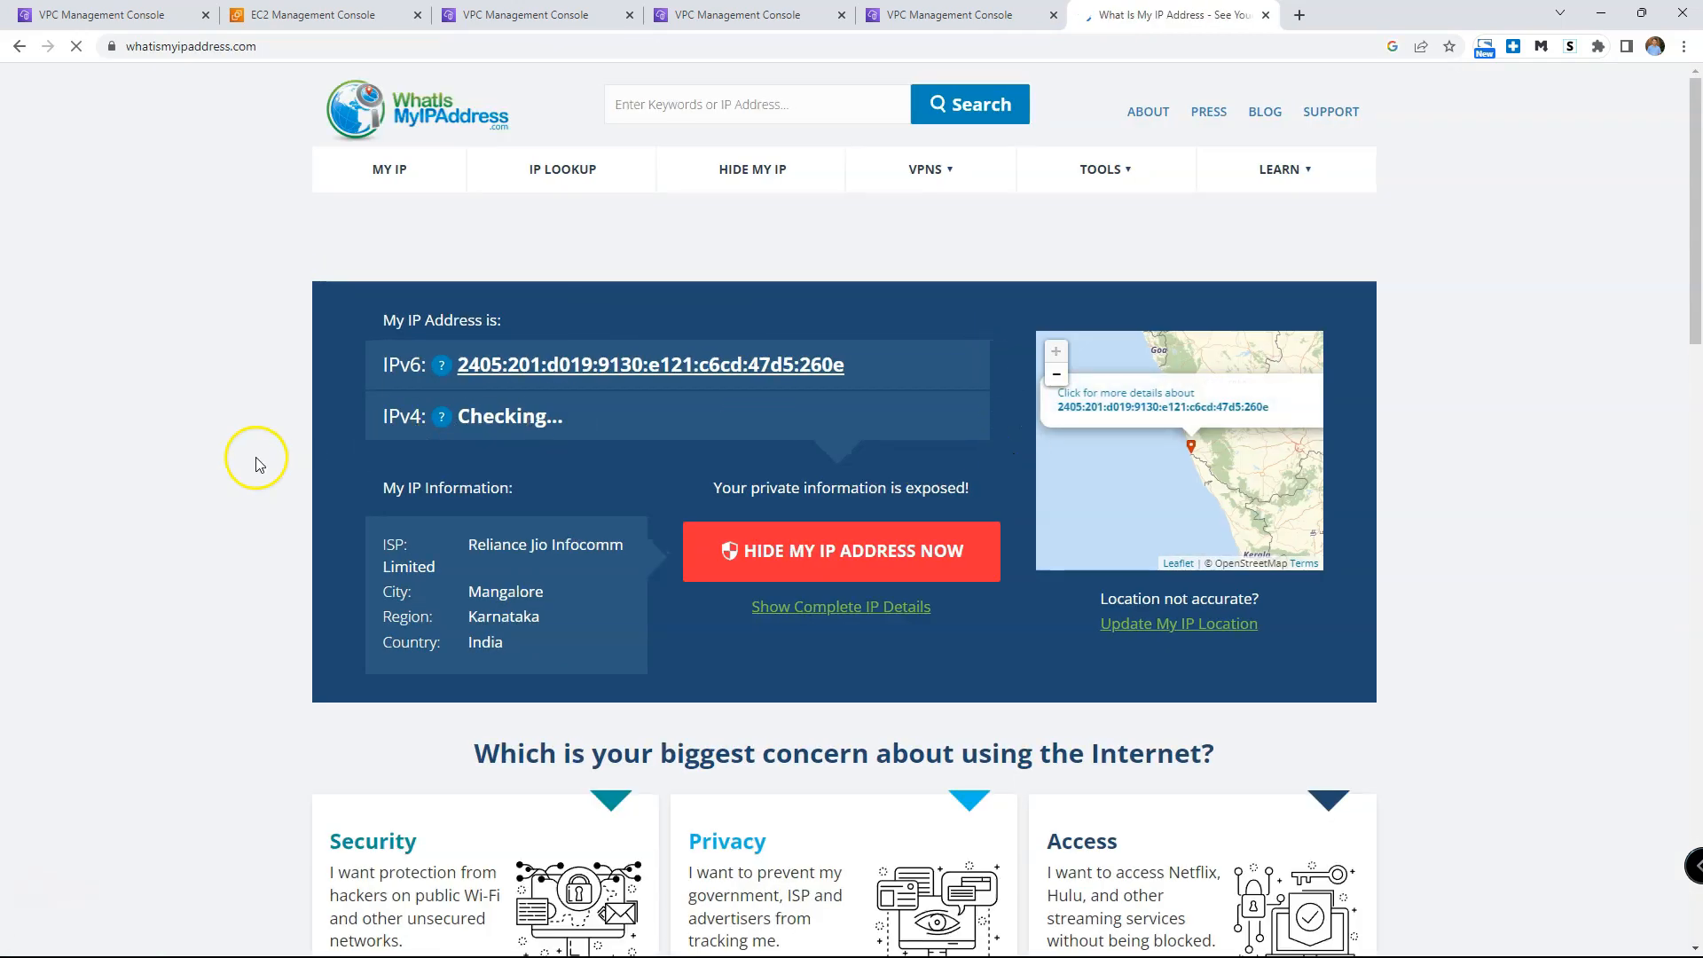
scroll(244, 446, "down", 1)
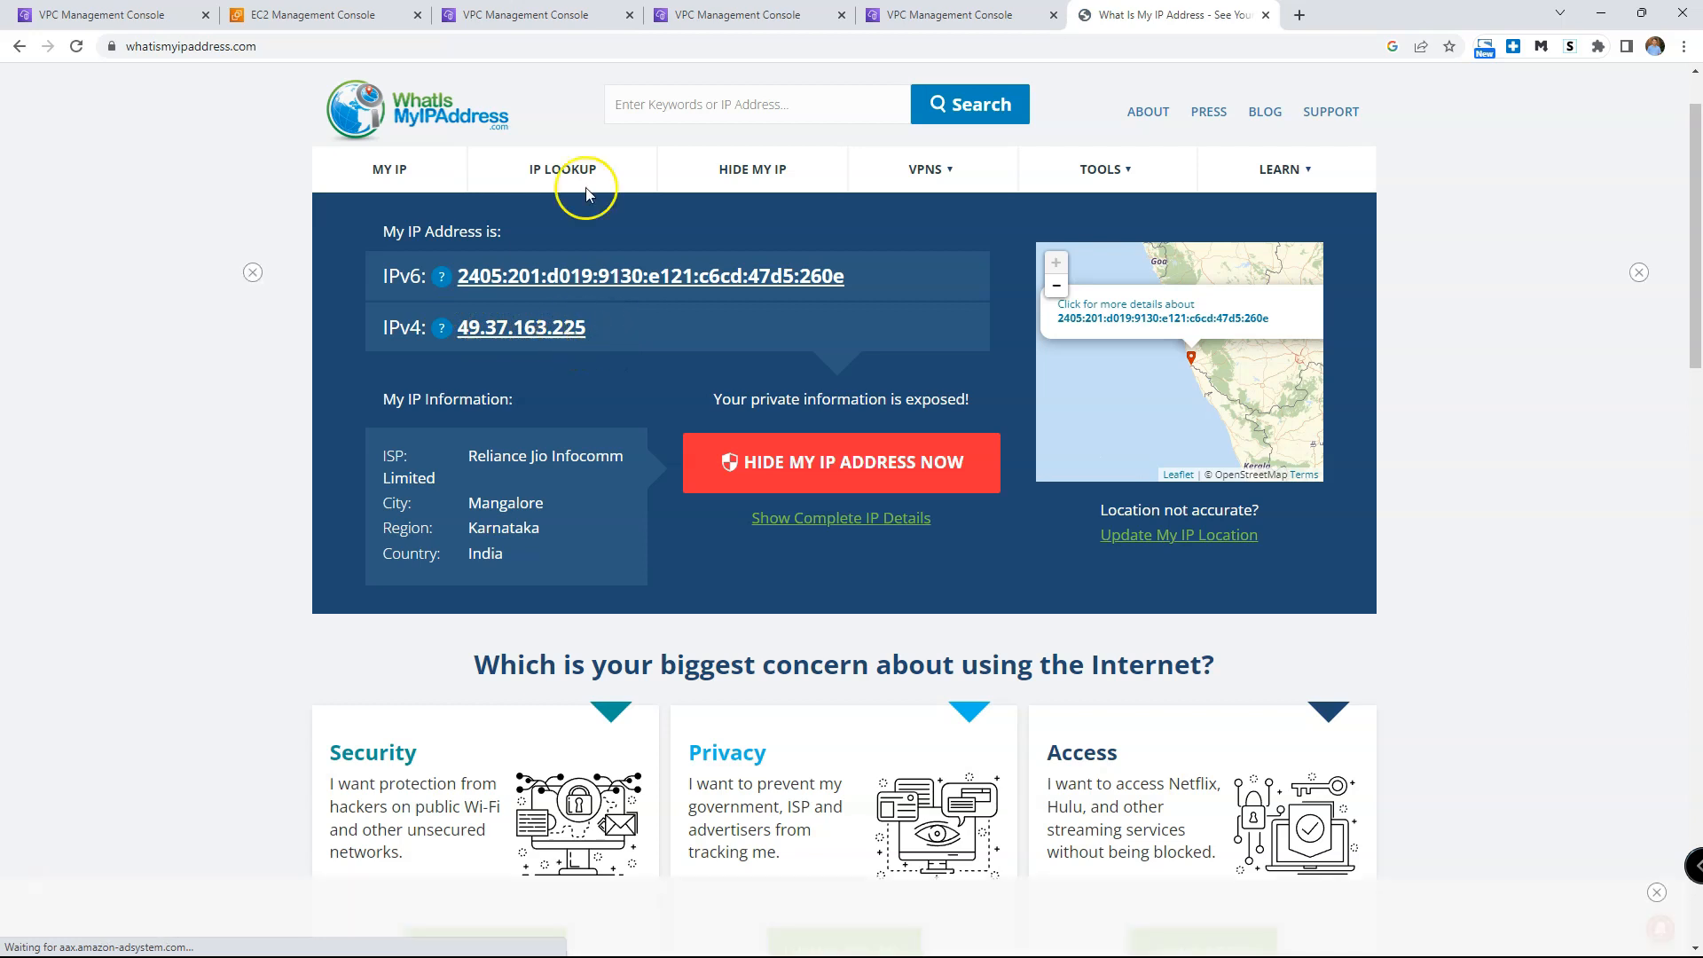
left_click(344, 16)
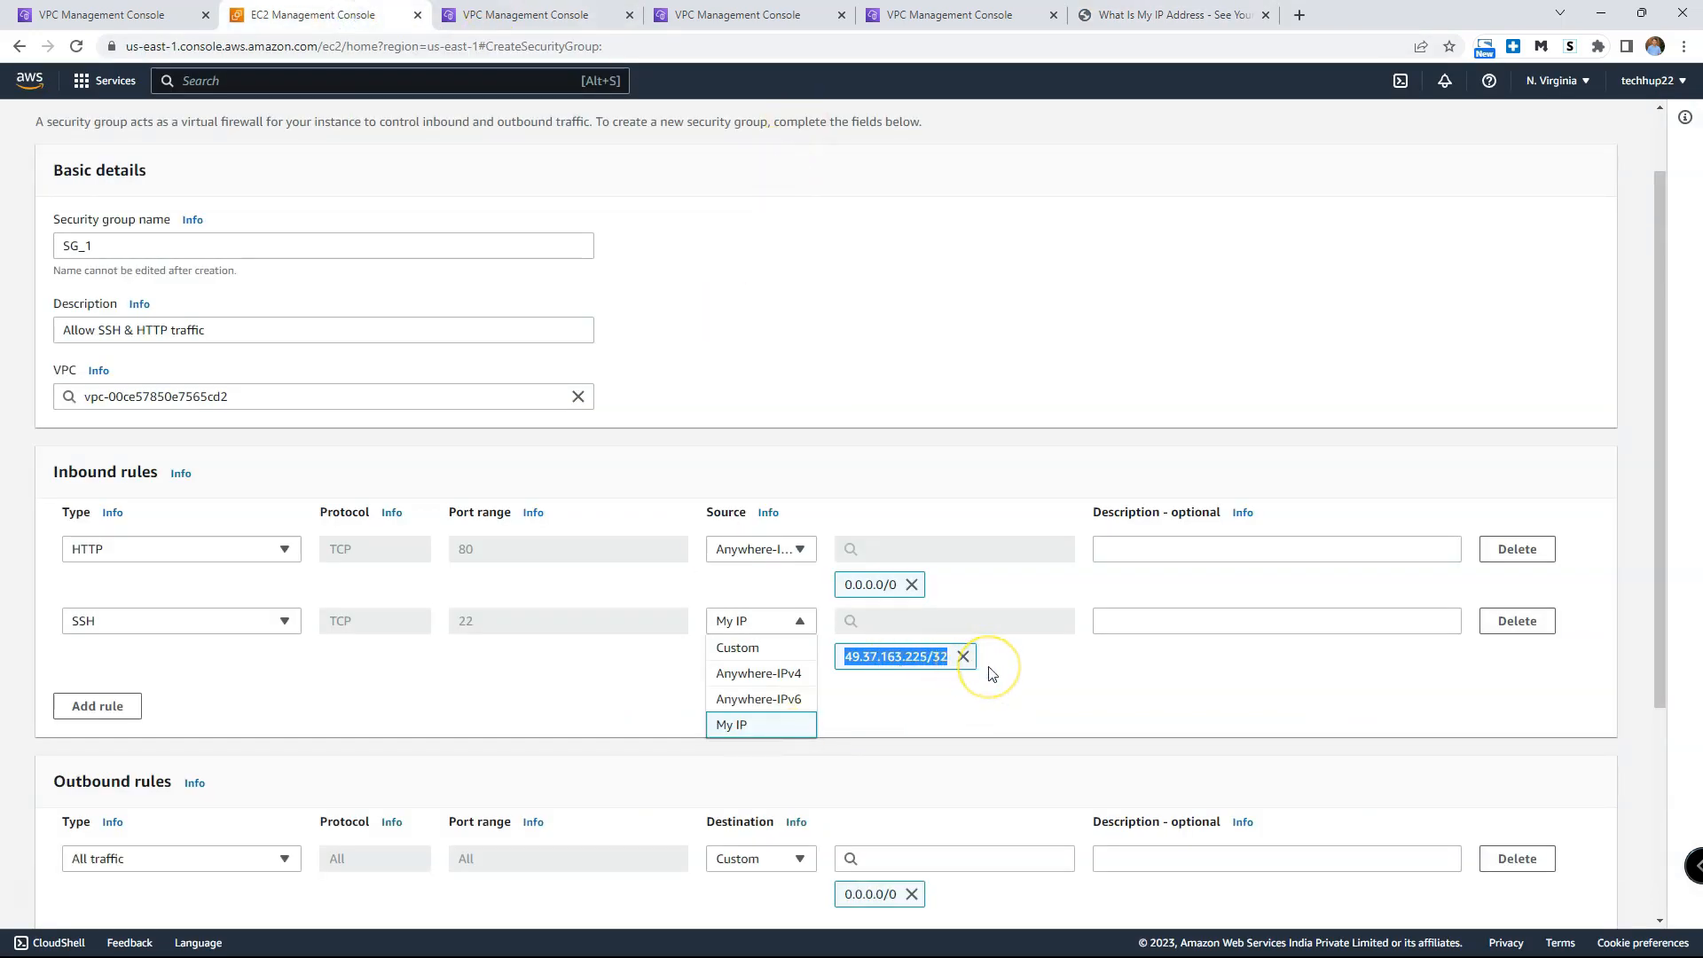
left_click(894, 656)
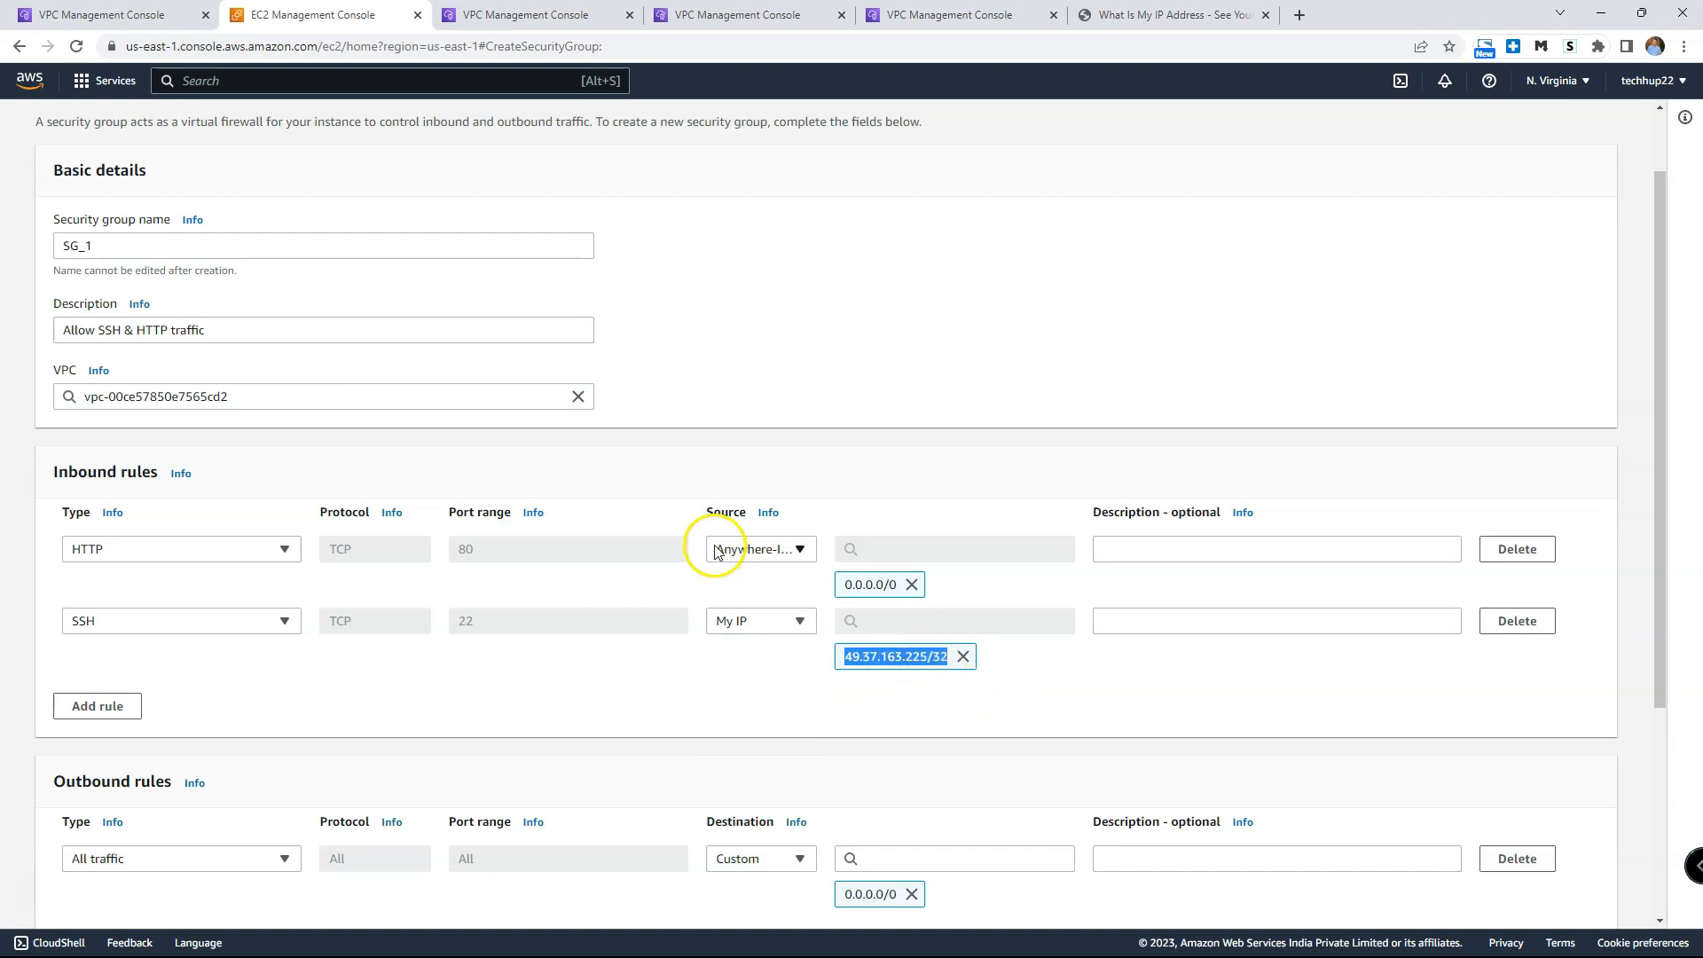
Step: Switch the SSH rule's source to Custom and enter the public IPv4 address copied from whatismyipaddress.com, without a prefix length
left_click(777, 621)
left_click(772, 648)
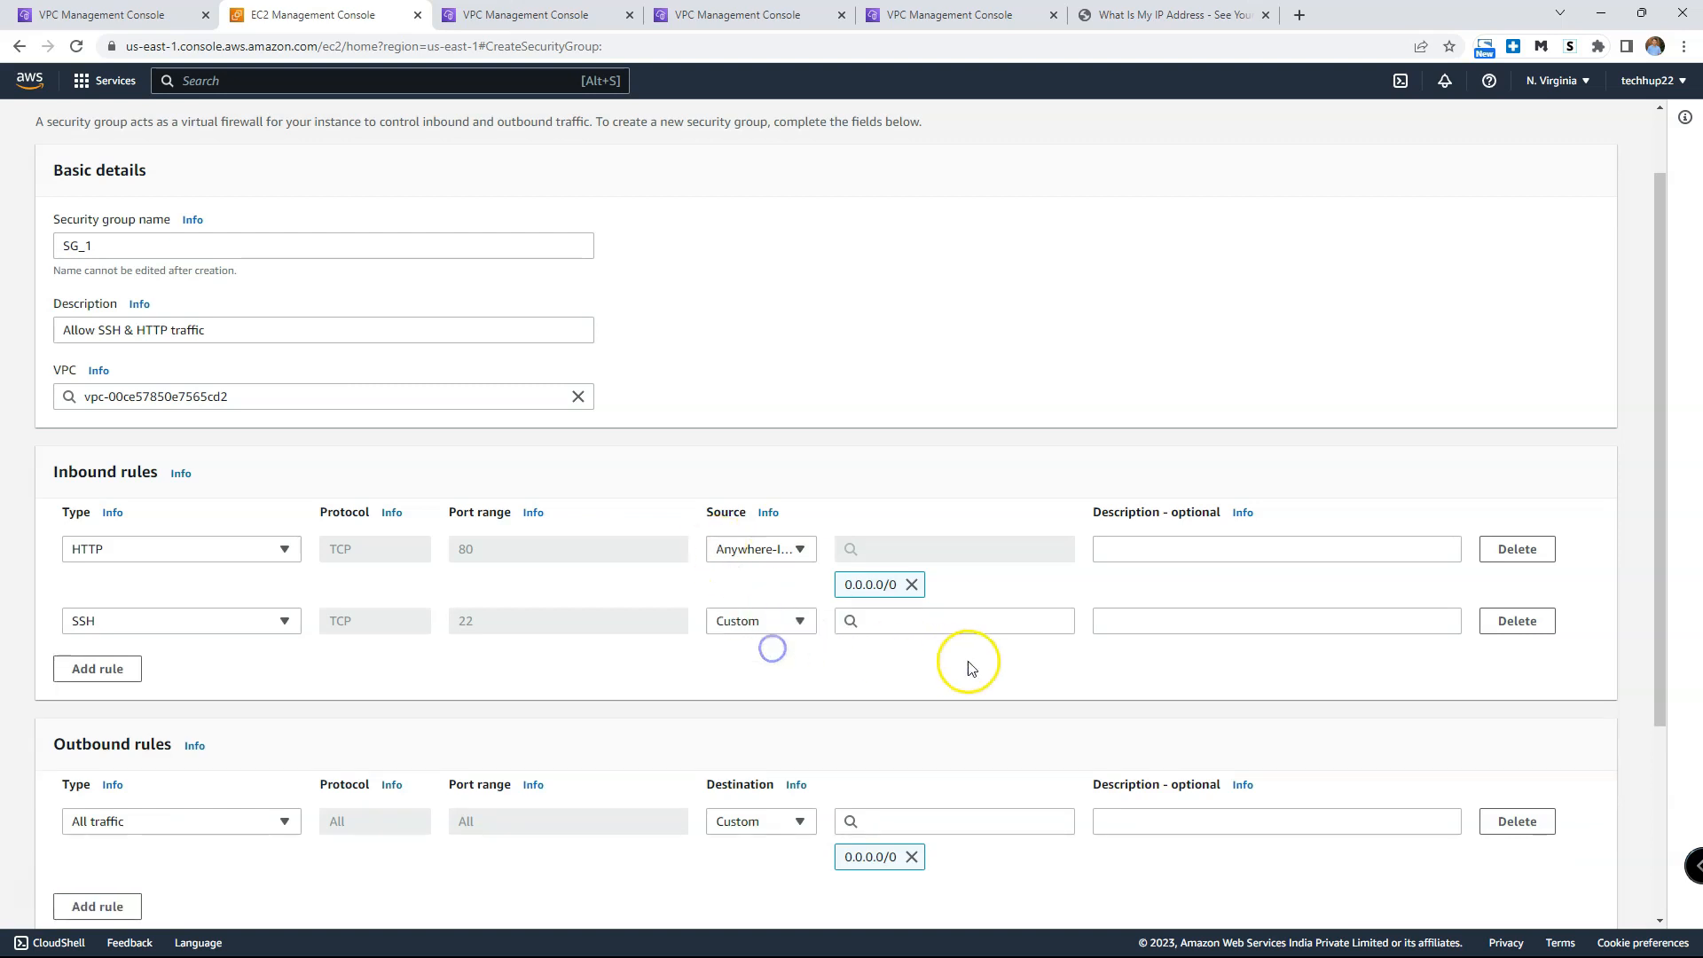
left_click(881, 621)
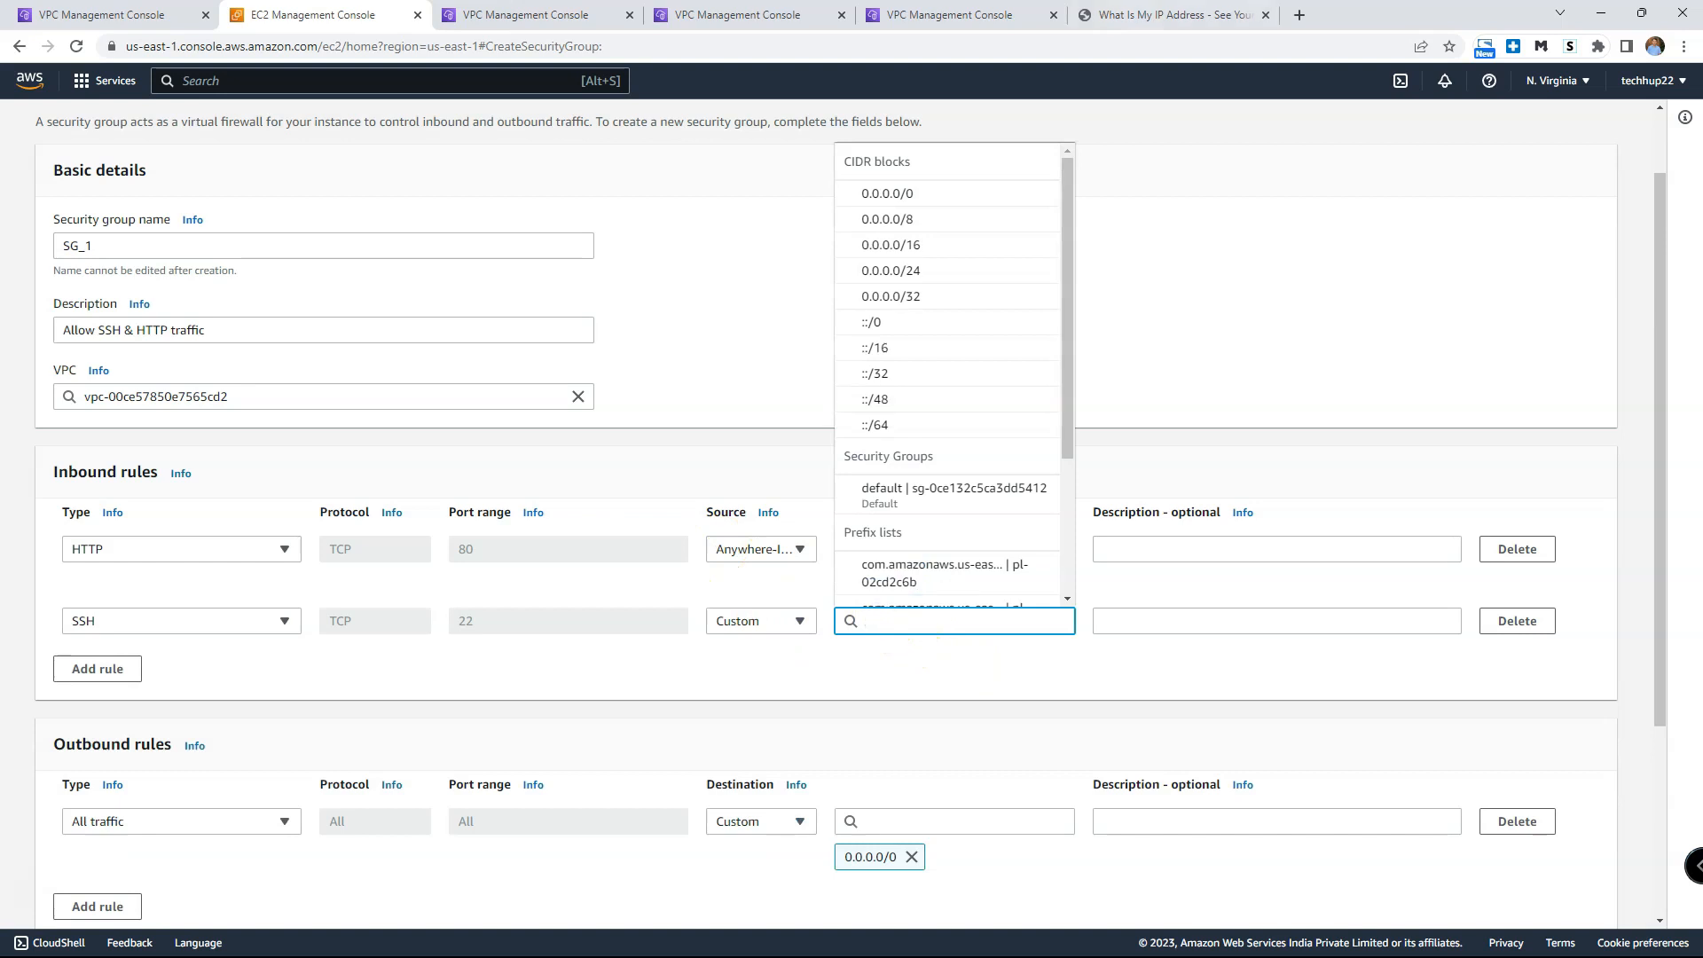
left_click(1162, 15)
left_click_drag(599, 327, 456, 328)
key("ctrl+c")
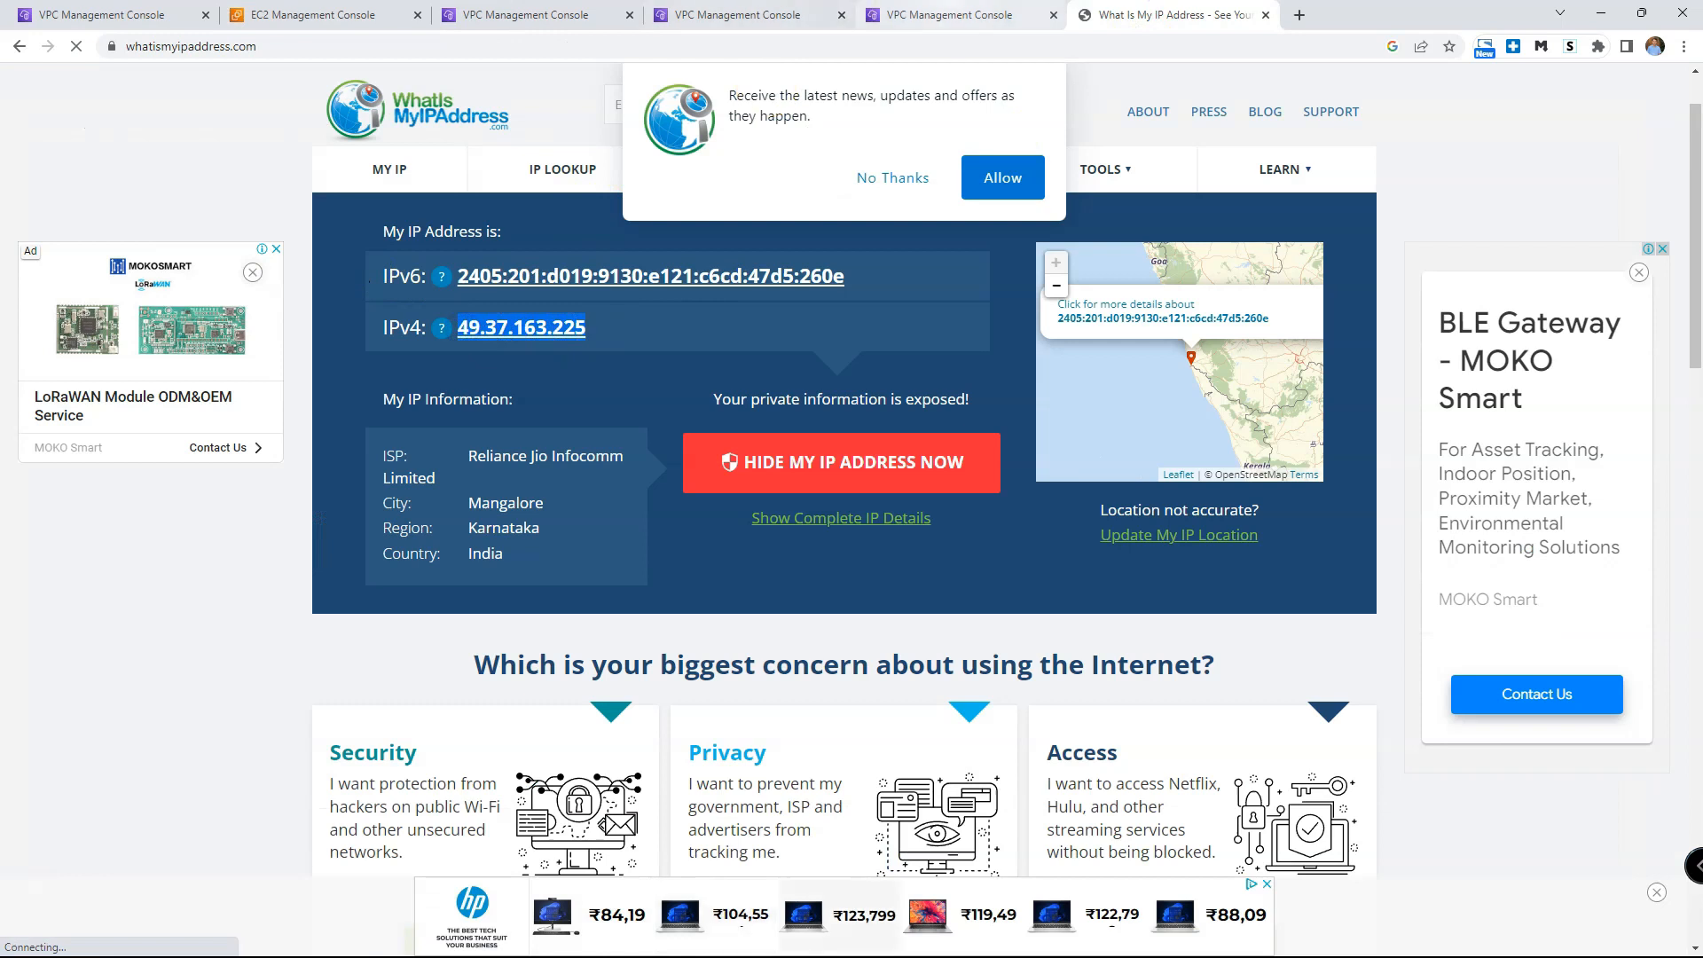
left_click(949, 15)
left_click(496, 15)
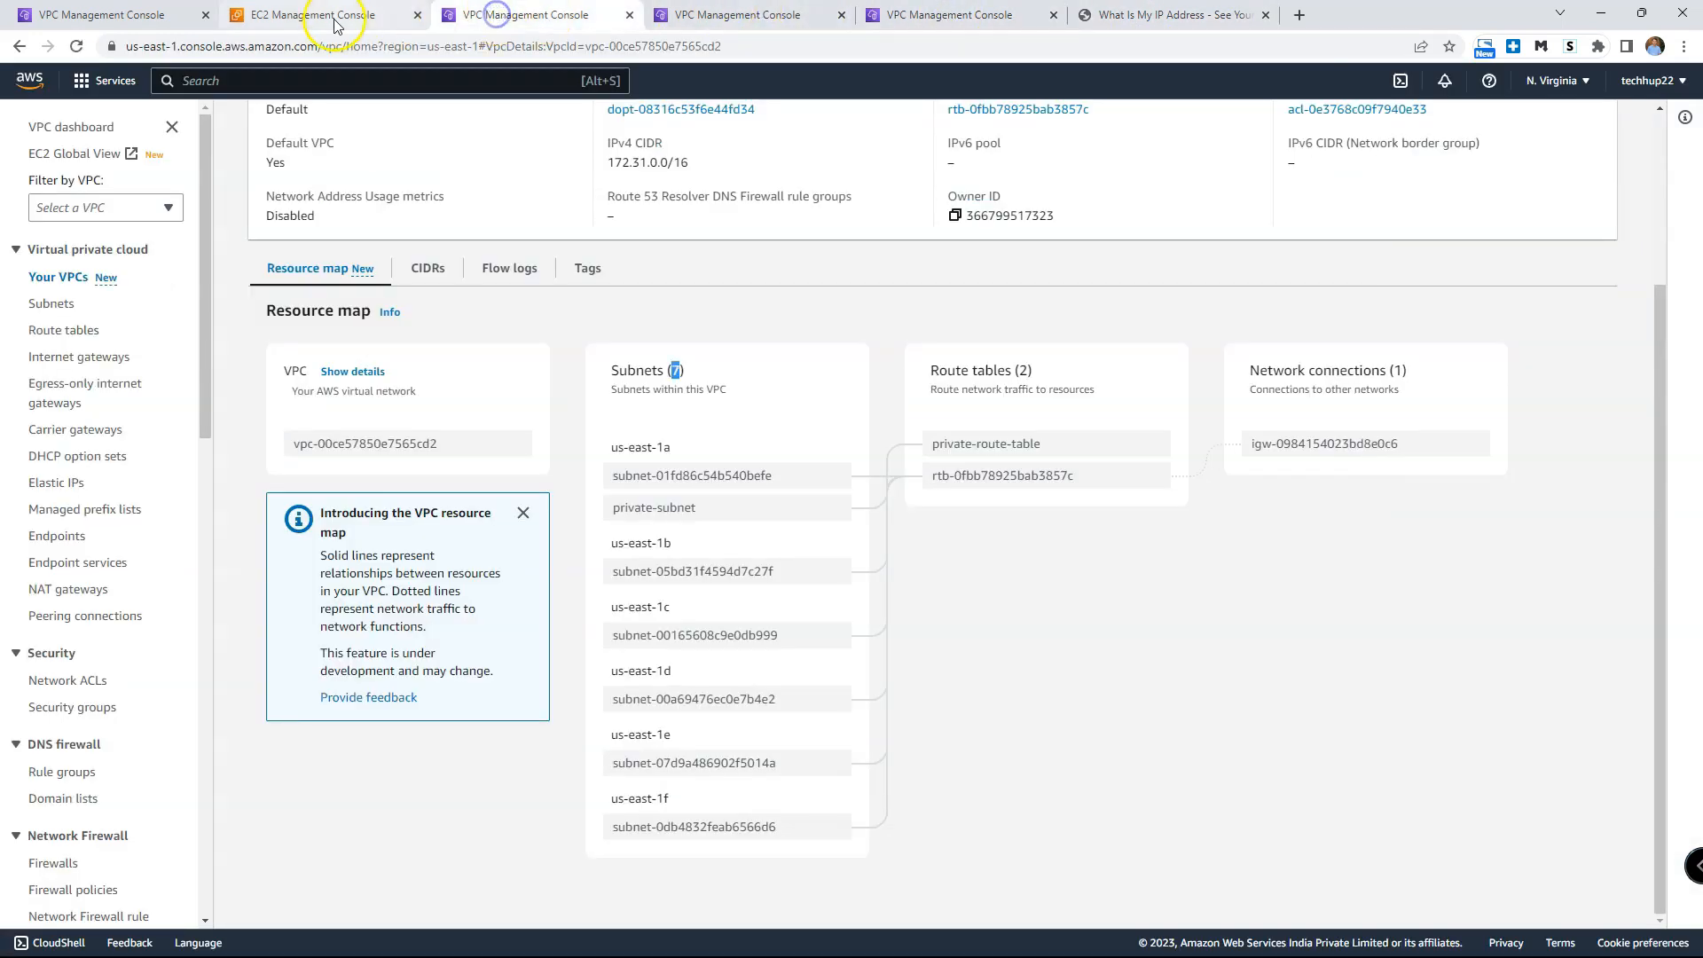
left_click(334, 17)
key("ctrl+v")
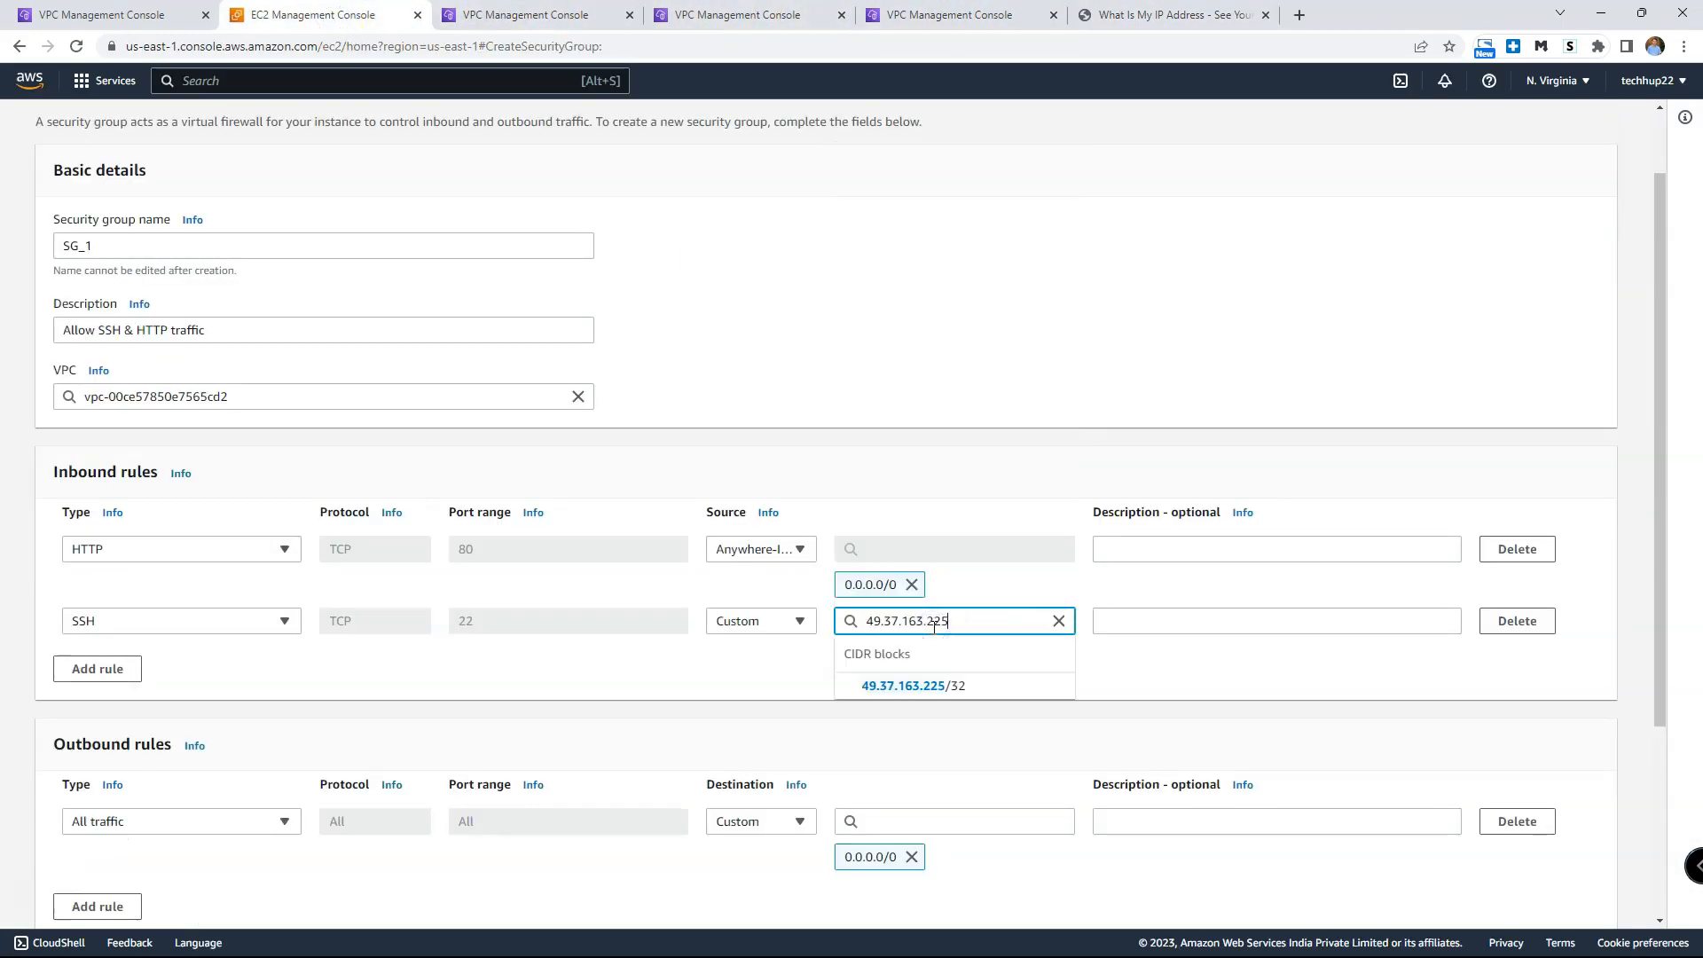
left_click(1157, 688)
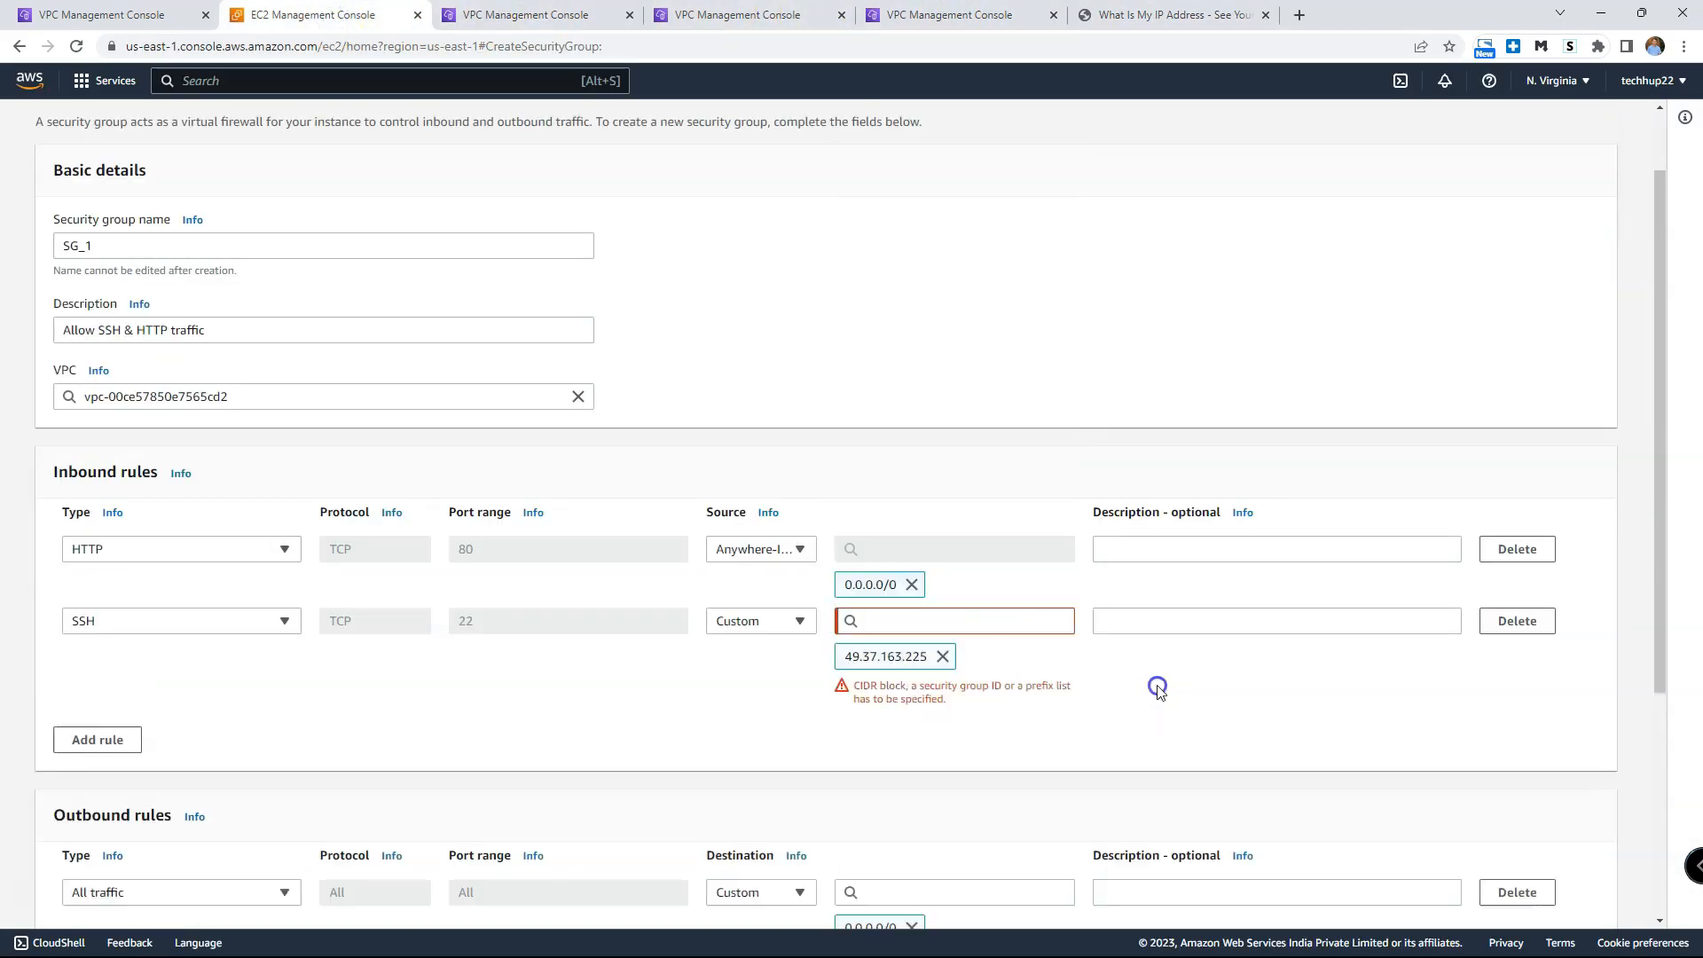
Step: Enter the public IPv4 address again as the SSH rule's custom source, with the /32 suffix
left_click(902, 621)
key("ctrl+v")
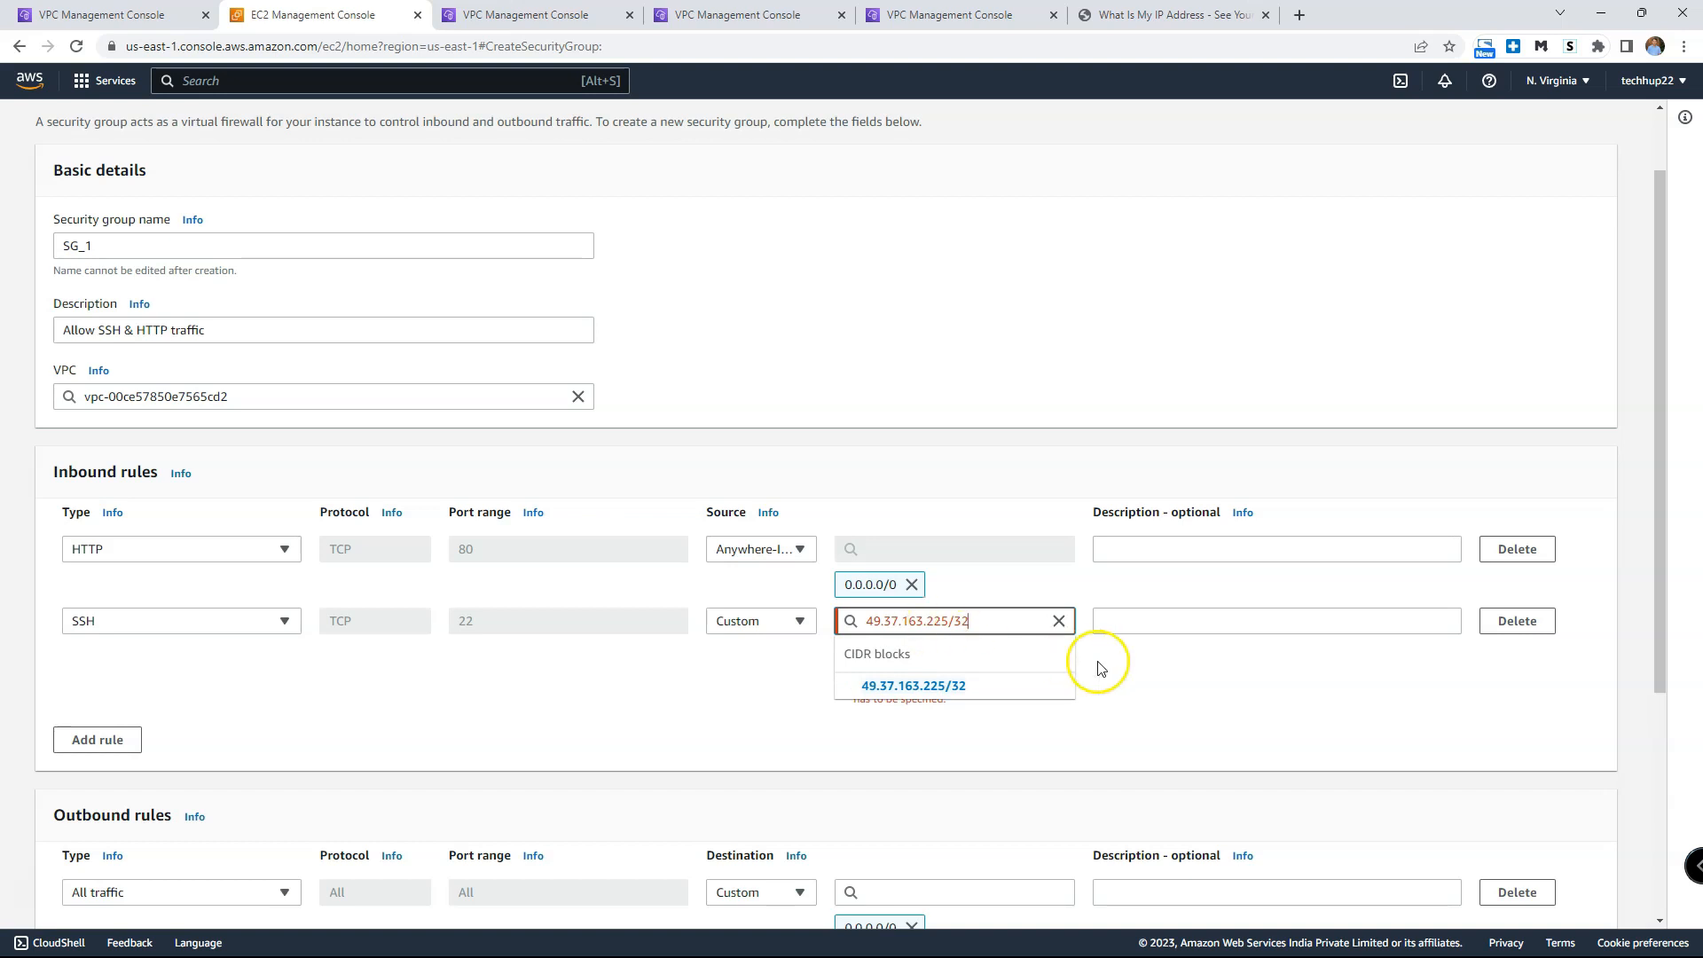
left_click(1153, 676)
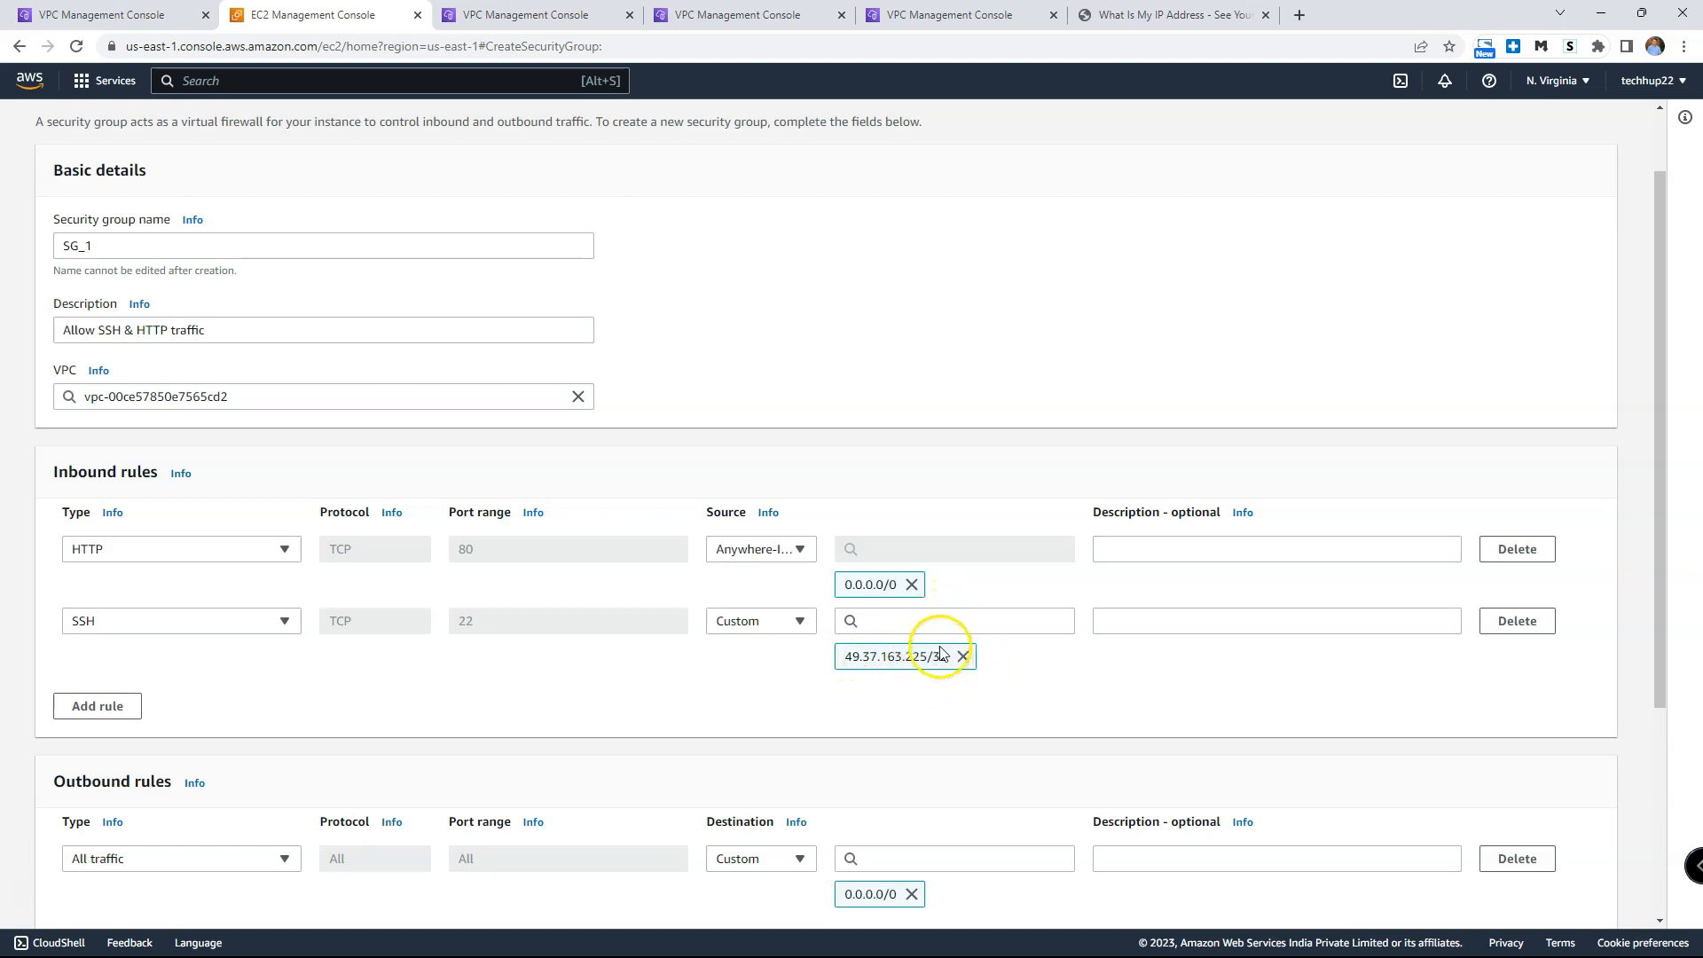
Step: Remove the custom address from the SSH rule and set its source to My IP
double_click(942, 656)
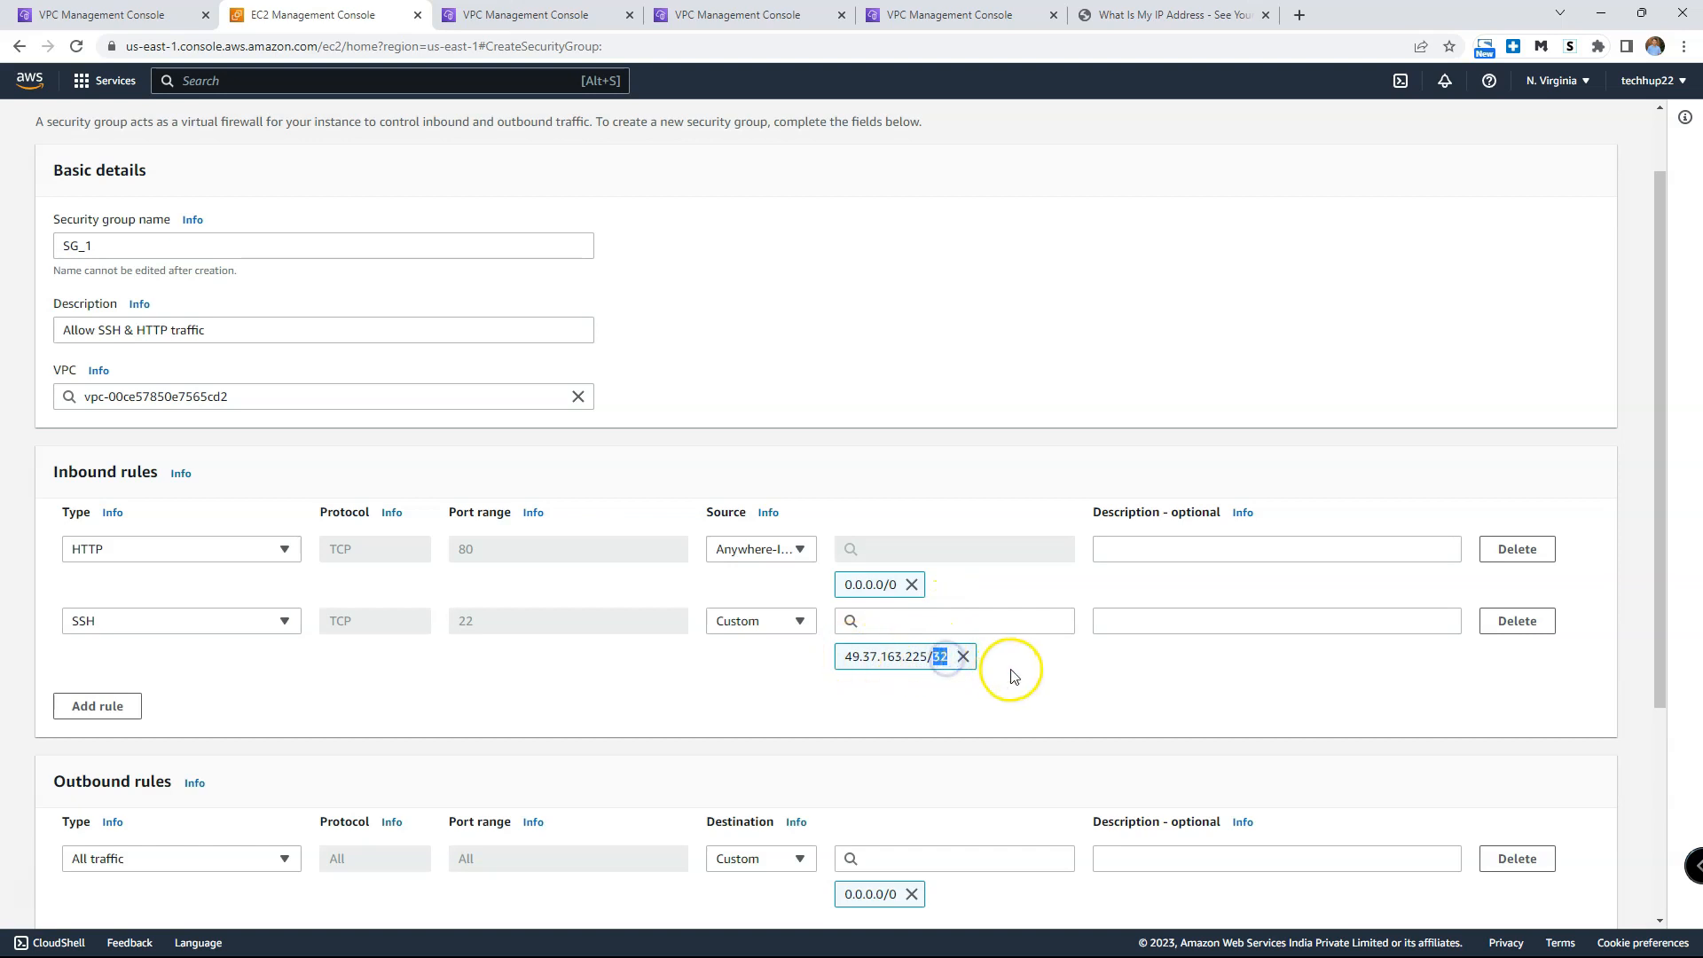
left_click(963, 656)
left_click(798, 621)
left_click(764, 720)
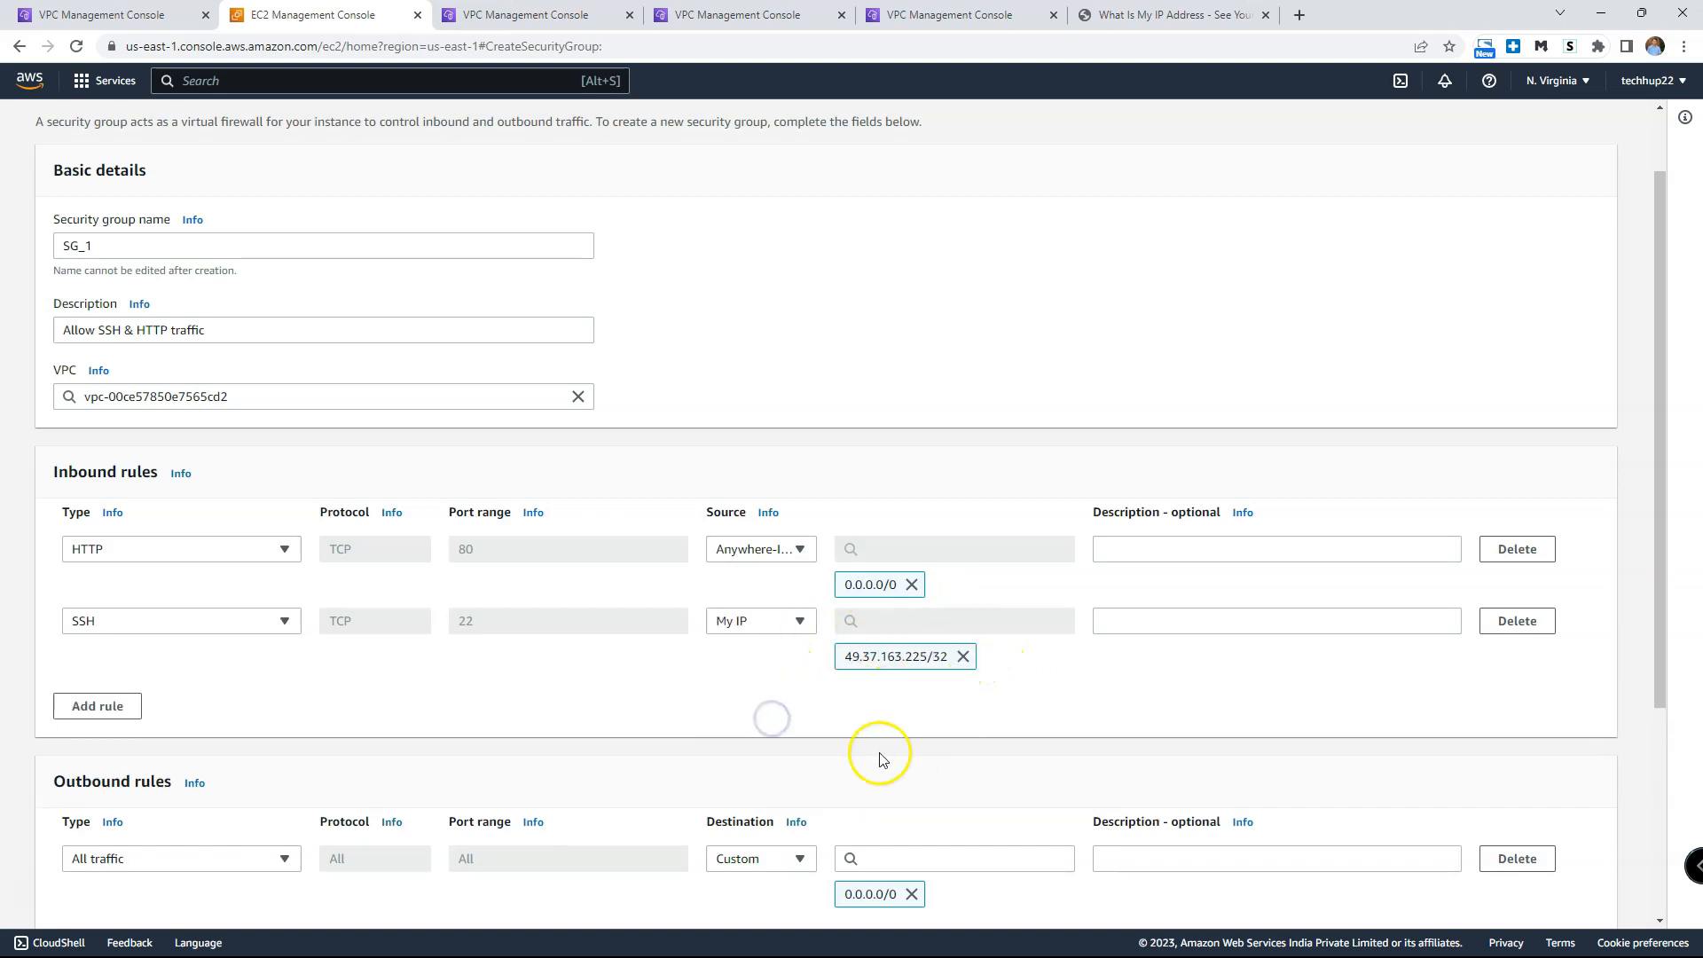
Step: Review SG_1's inbound rules, its default outbound rule and the optional tags section
scroll(798, 634, "down", 2)
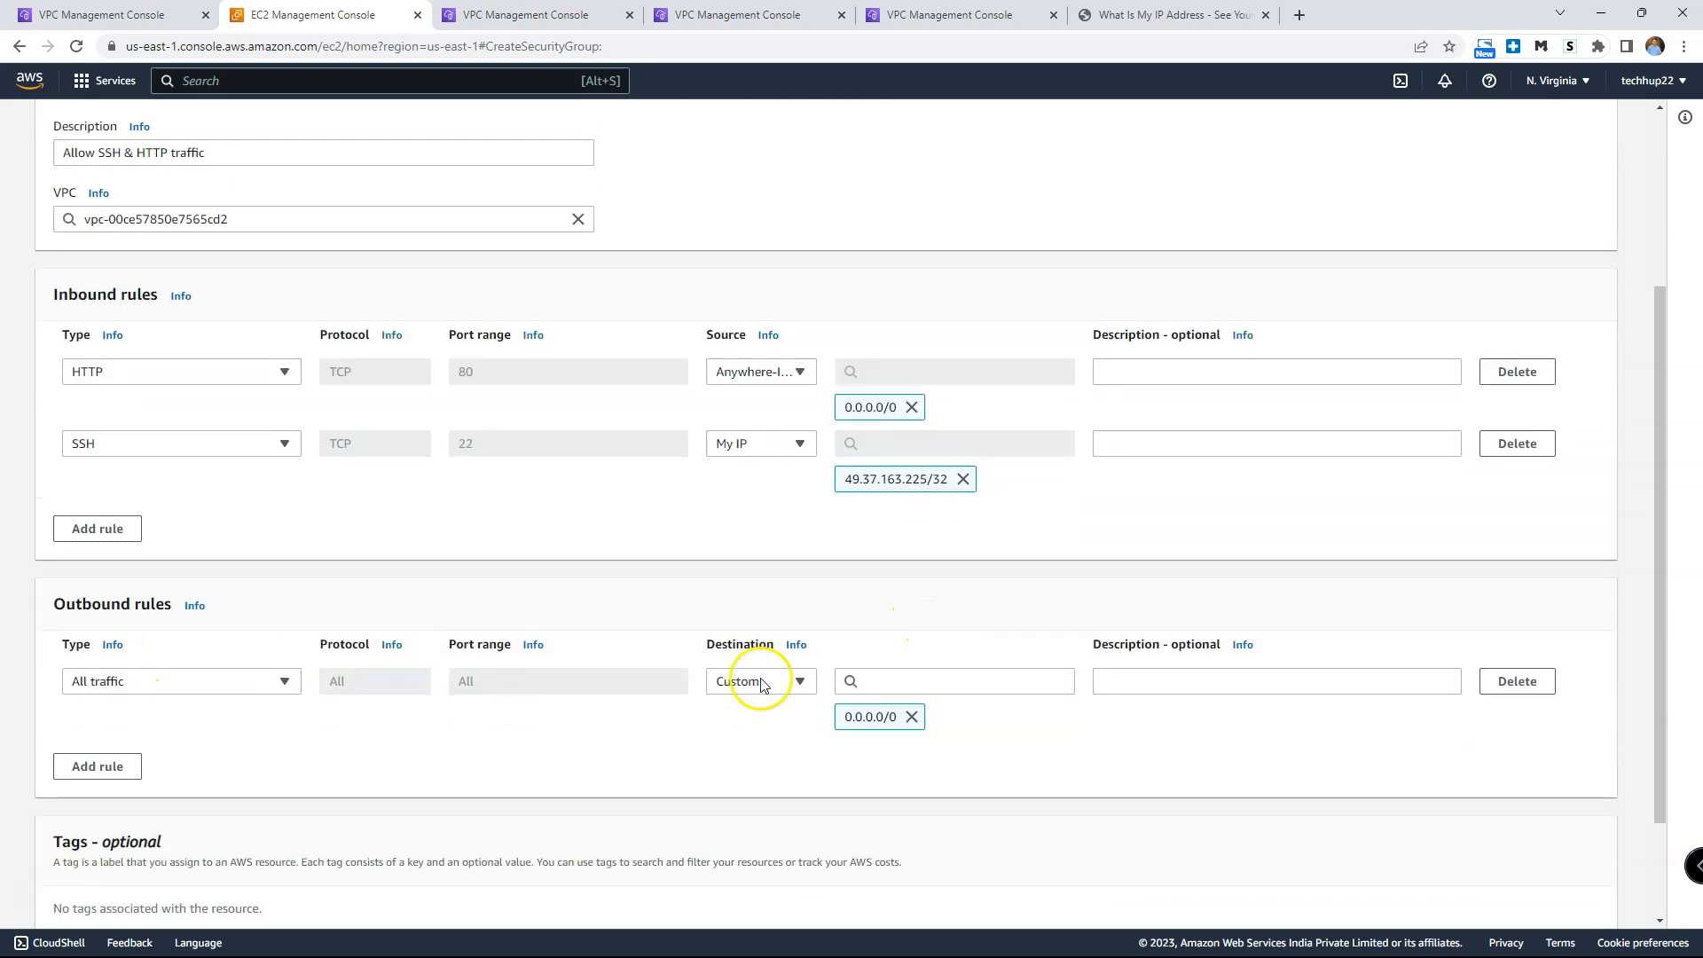
scroll(1254, 726, "up", 3)
scroll(1259, 736, "down", 5)
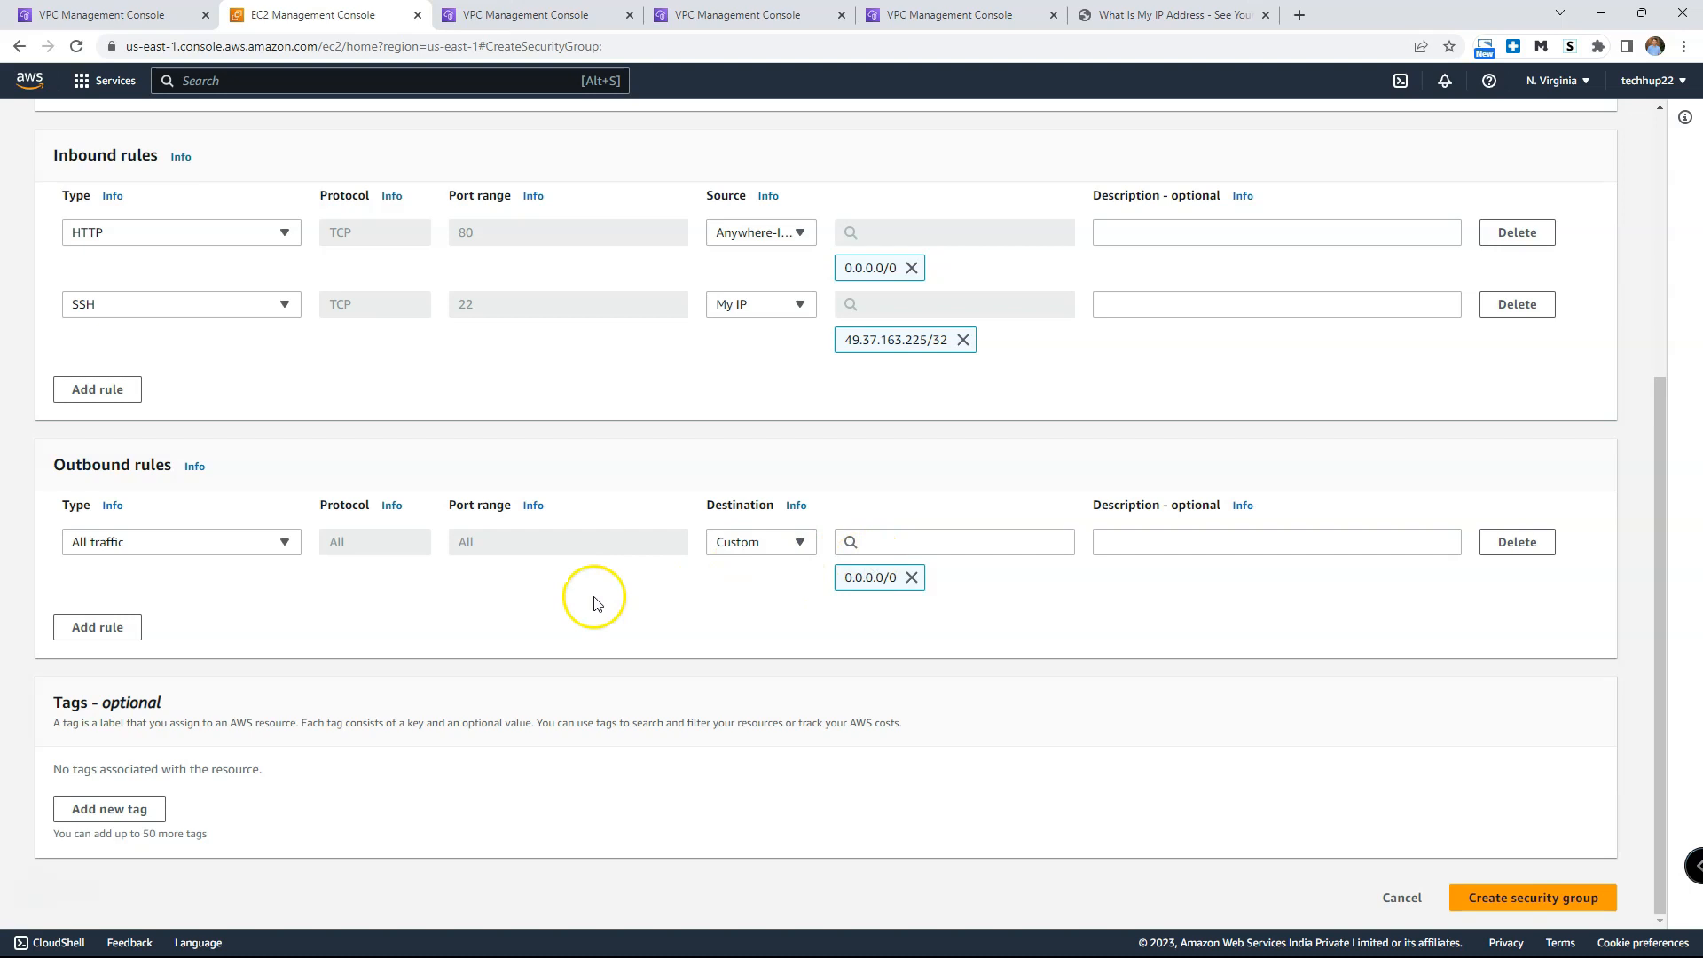
scroll(665, 629, "up", 1)
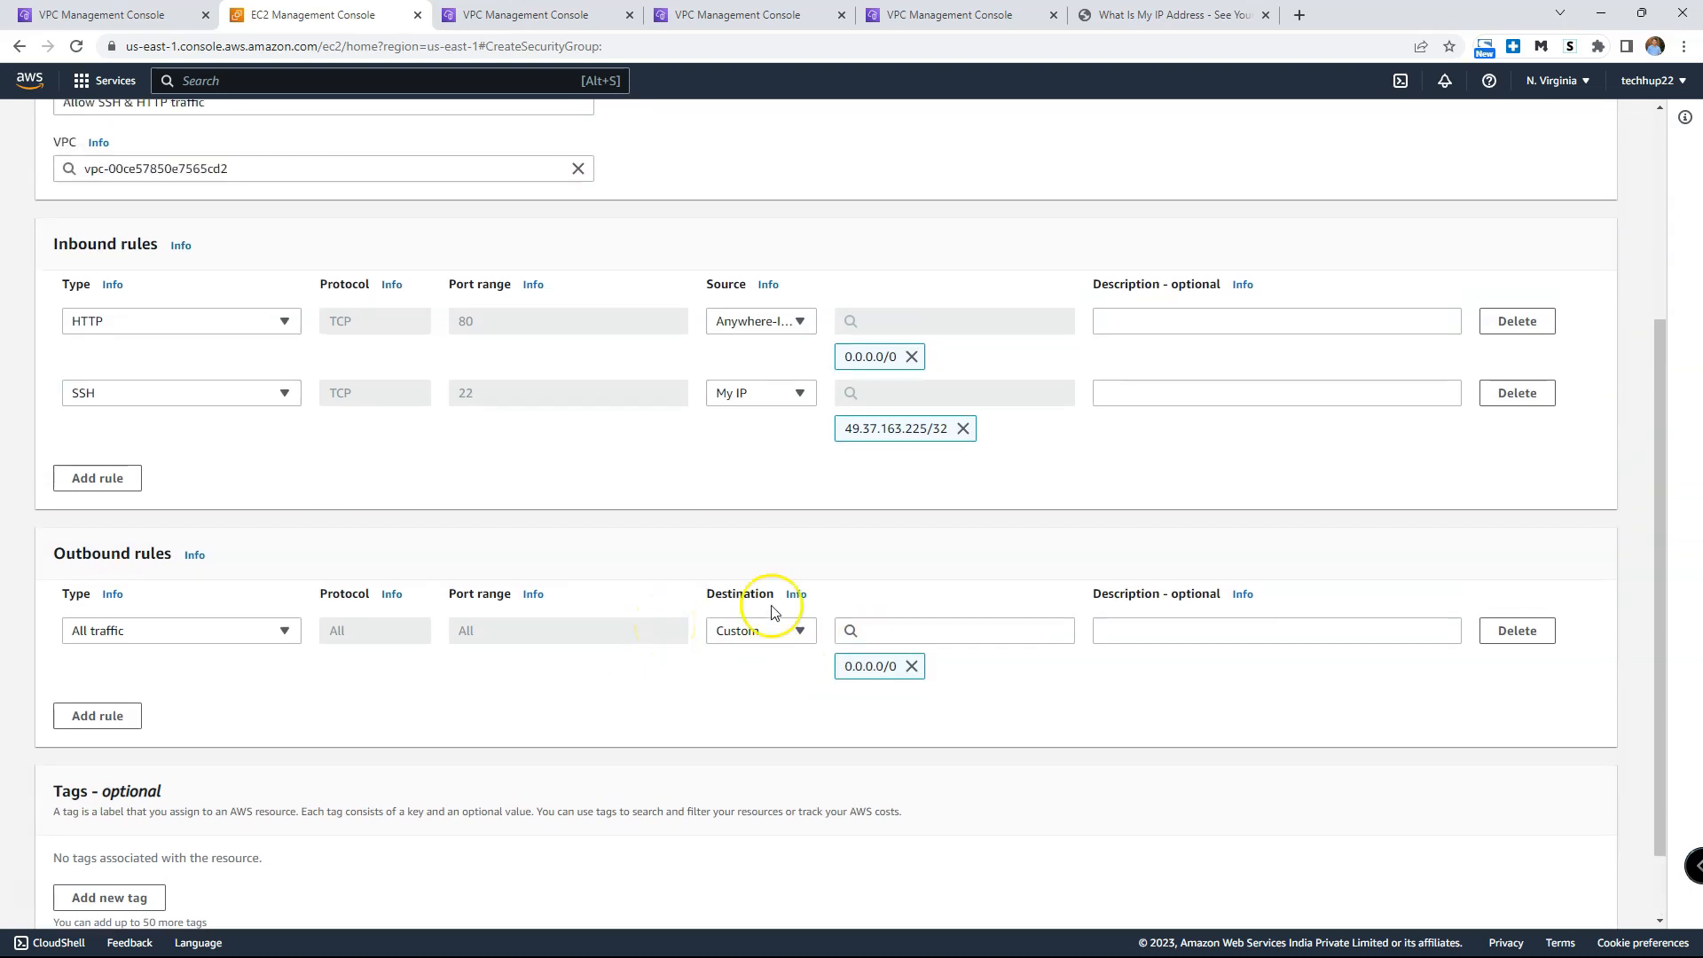
Step: Check SG_1's basic details and rules once more, and create the security group
scroll(883, 602, "up", 2)
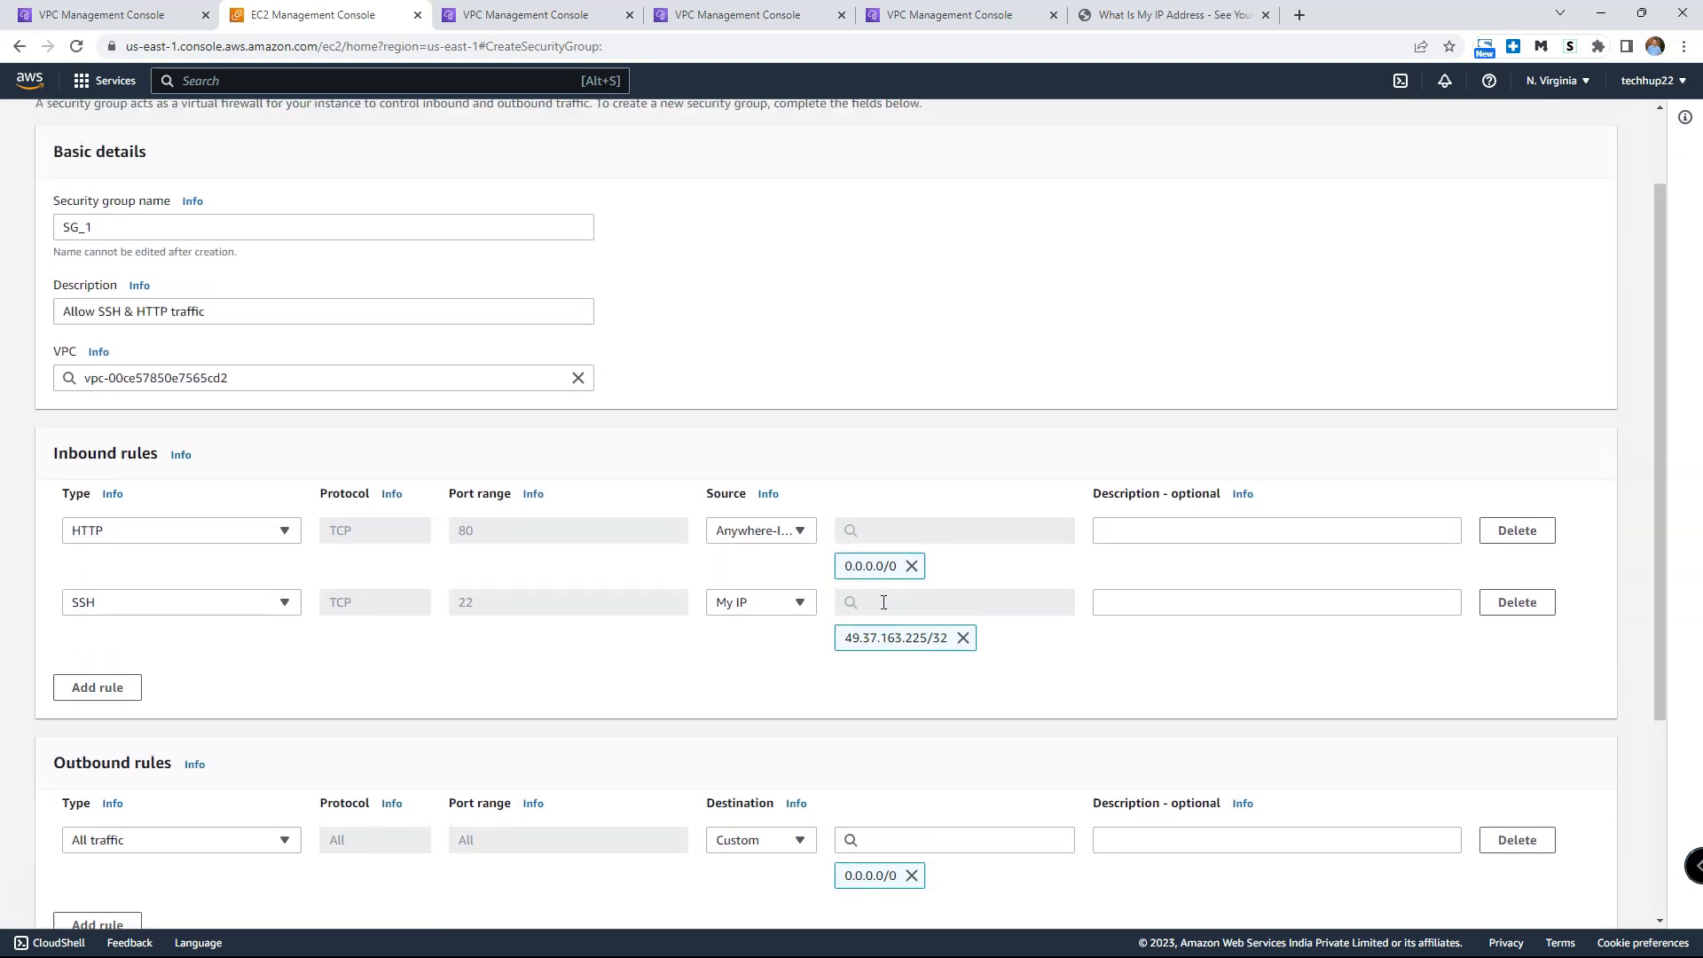
scroll(882, 602, "down", 3)
left_click(1565, 901)
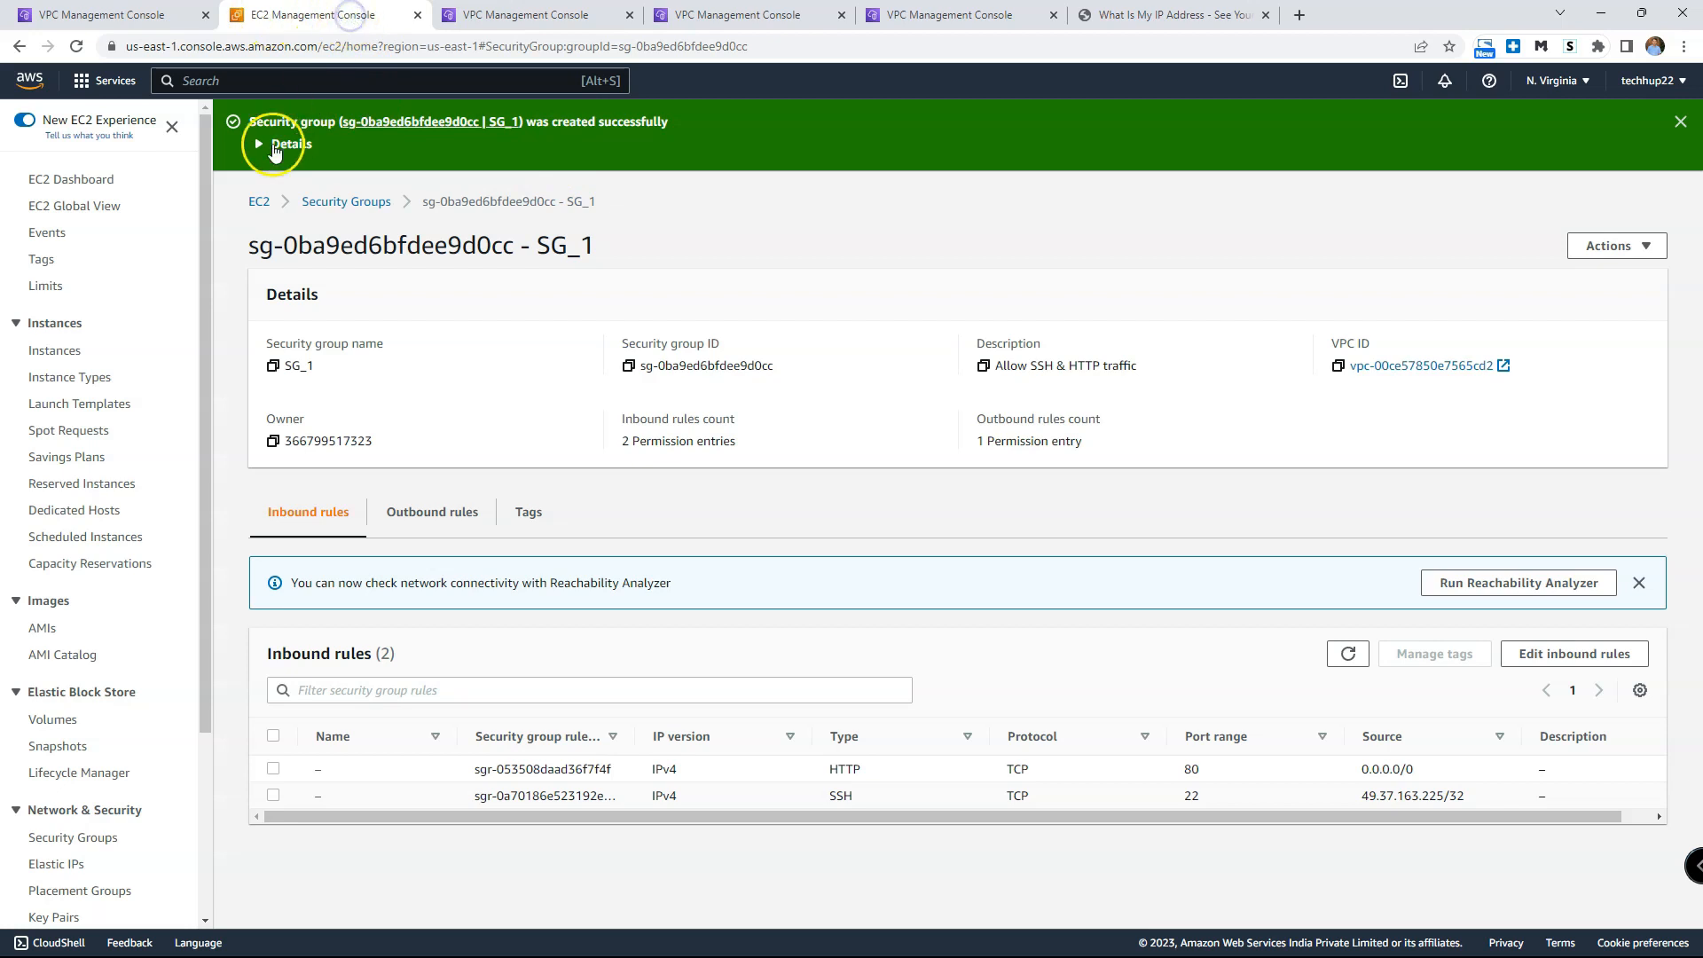
Step: Find the running instance techhup-public-1 from the EC2 dashboard and start changing its security groups
left_click(78, 181)
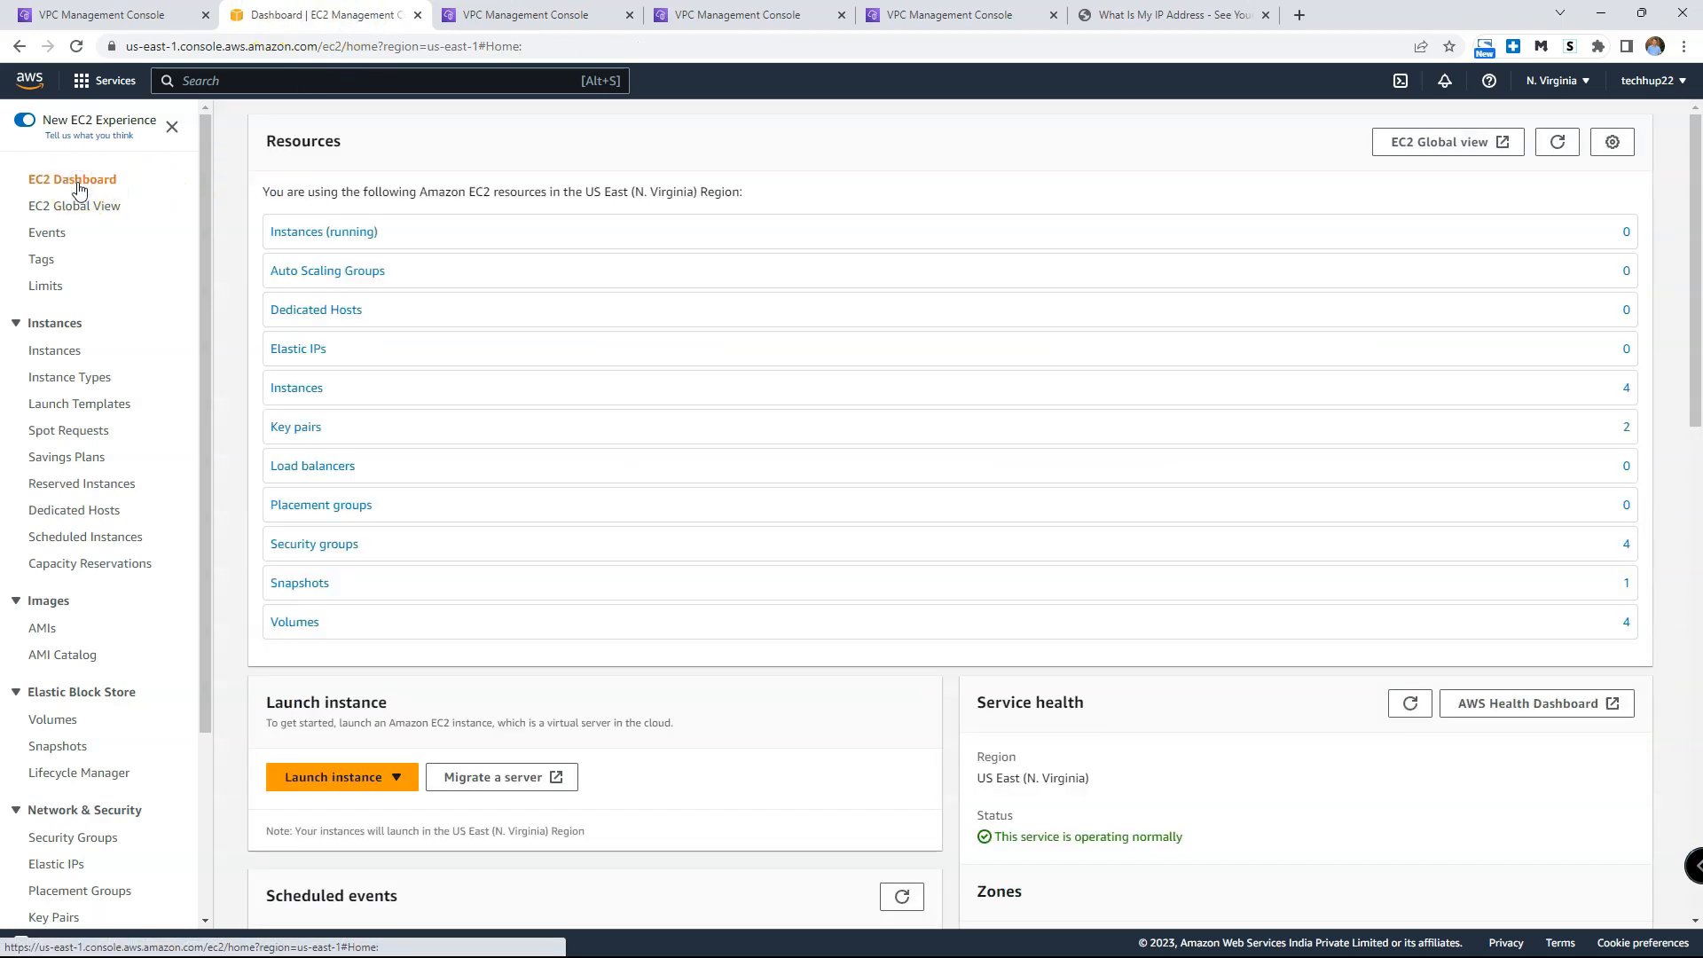
left_click(311, 234)
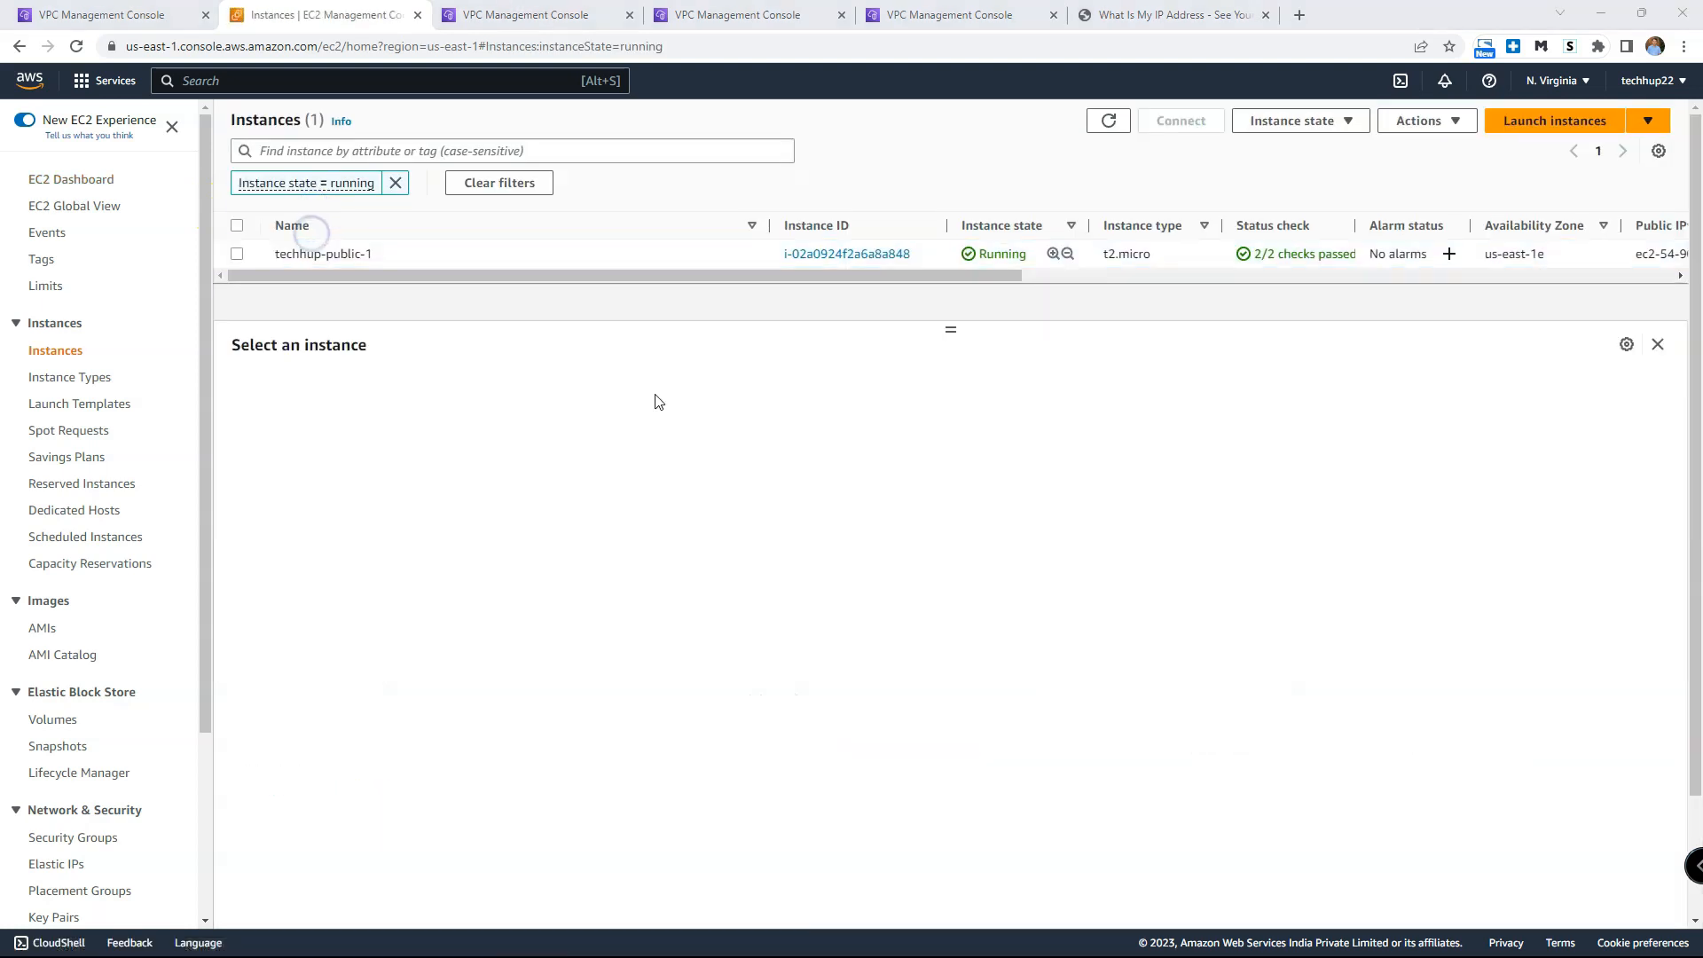
left_click(238, 254)
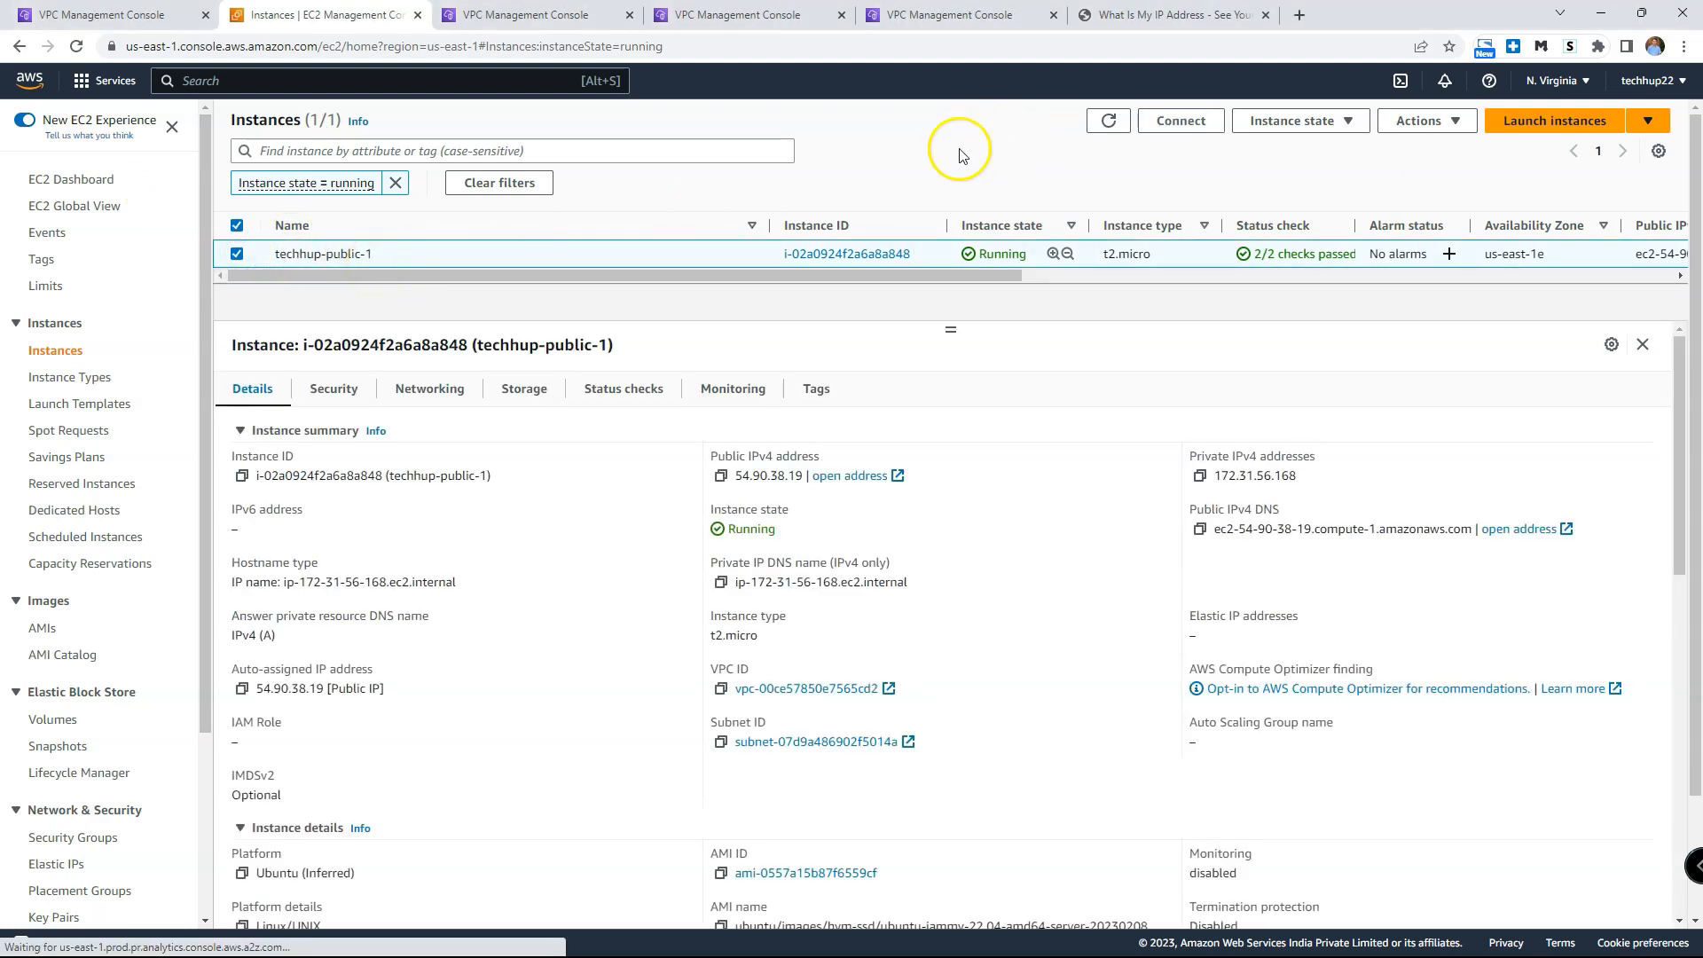
left_click(1423, 121)
left_click(1459, 281)
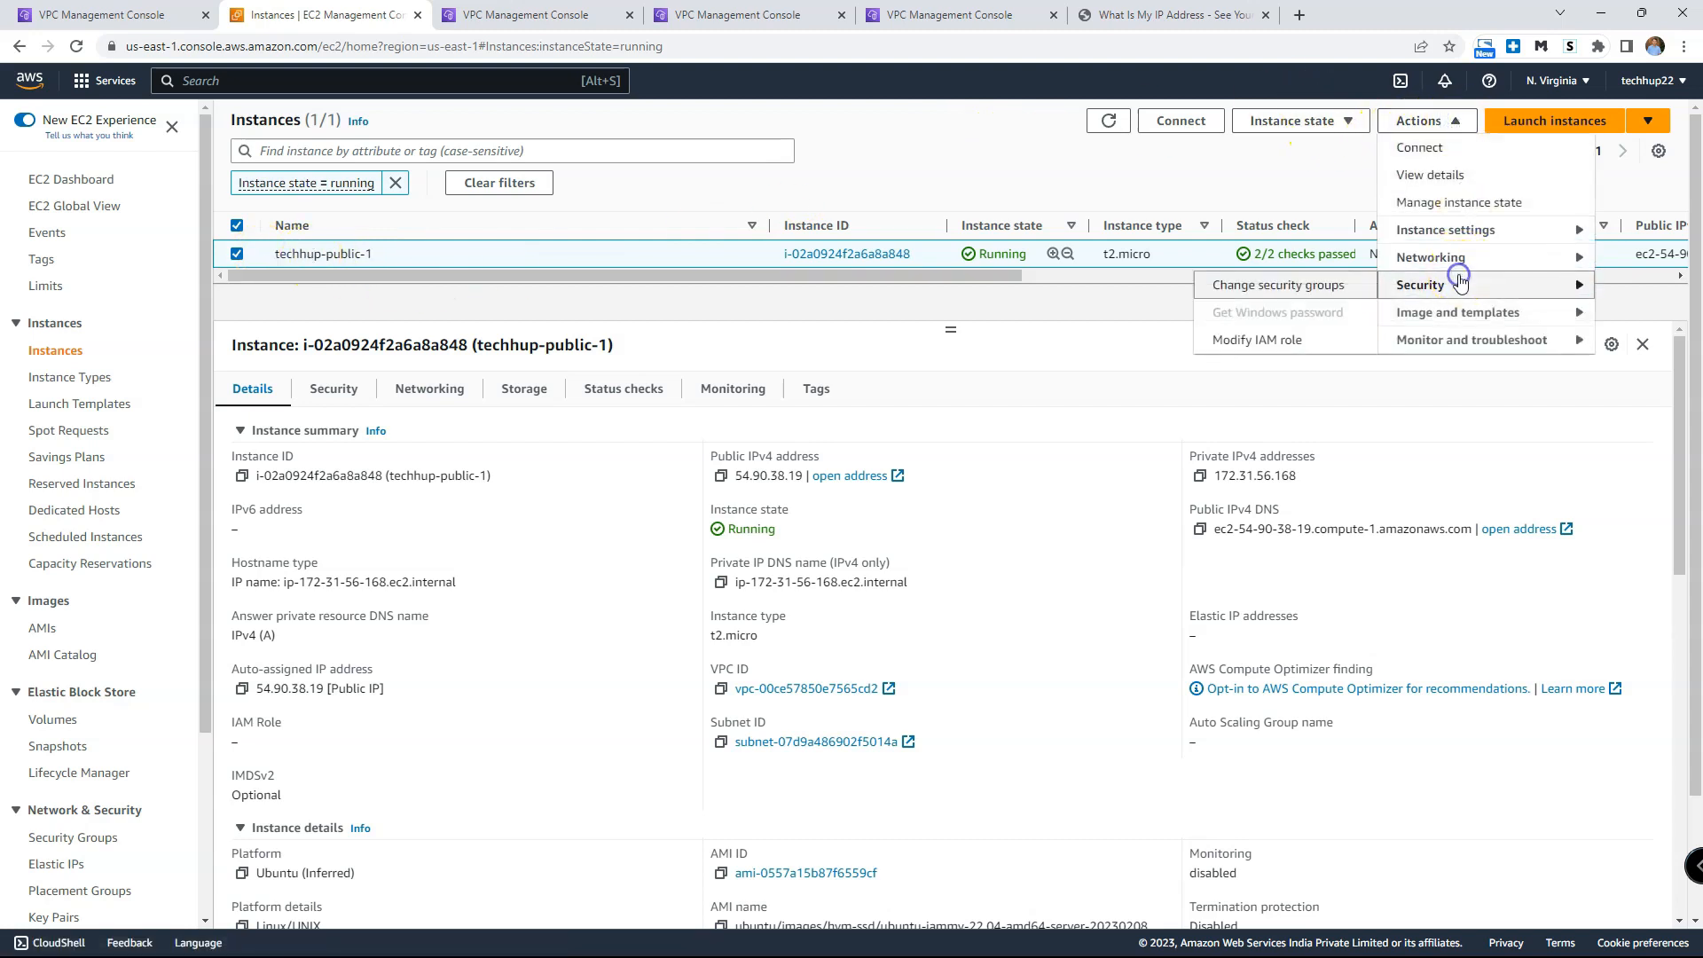
left_click(1329, 291)
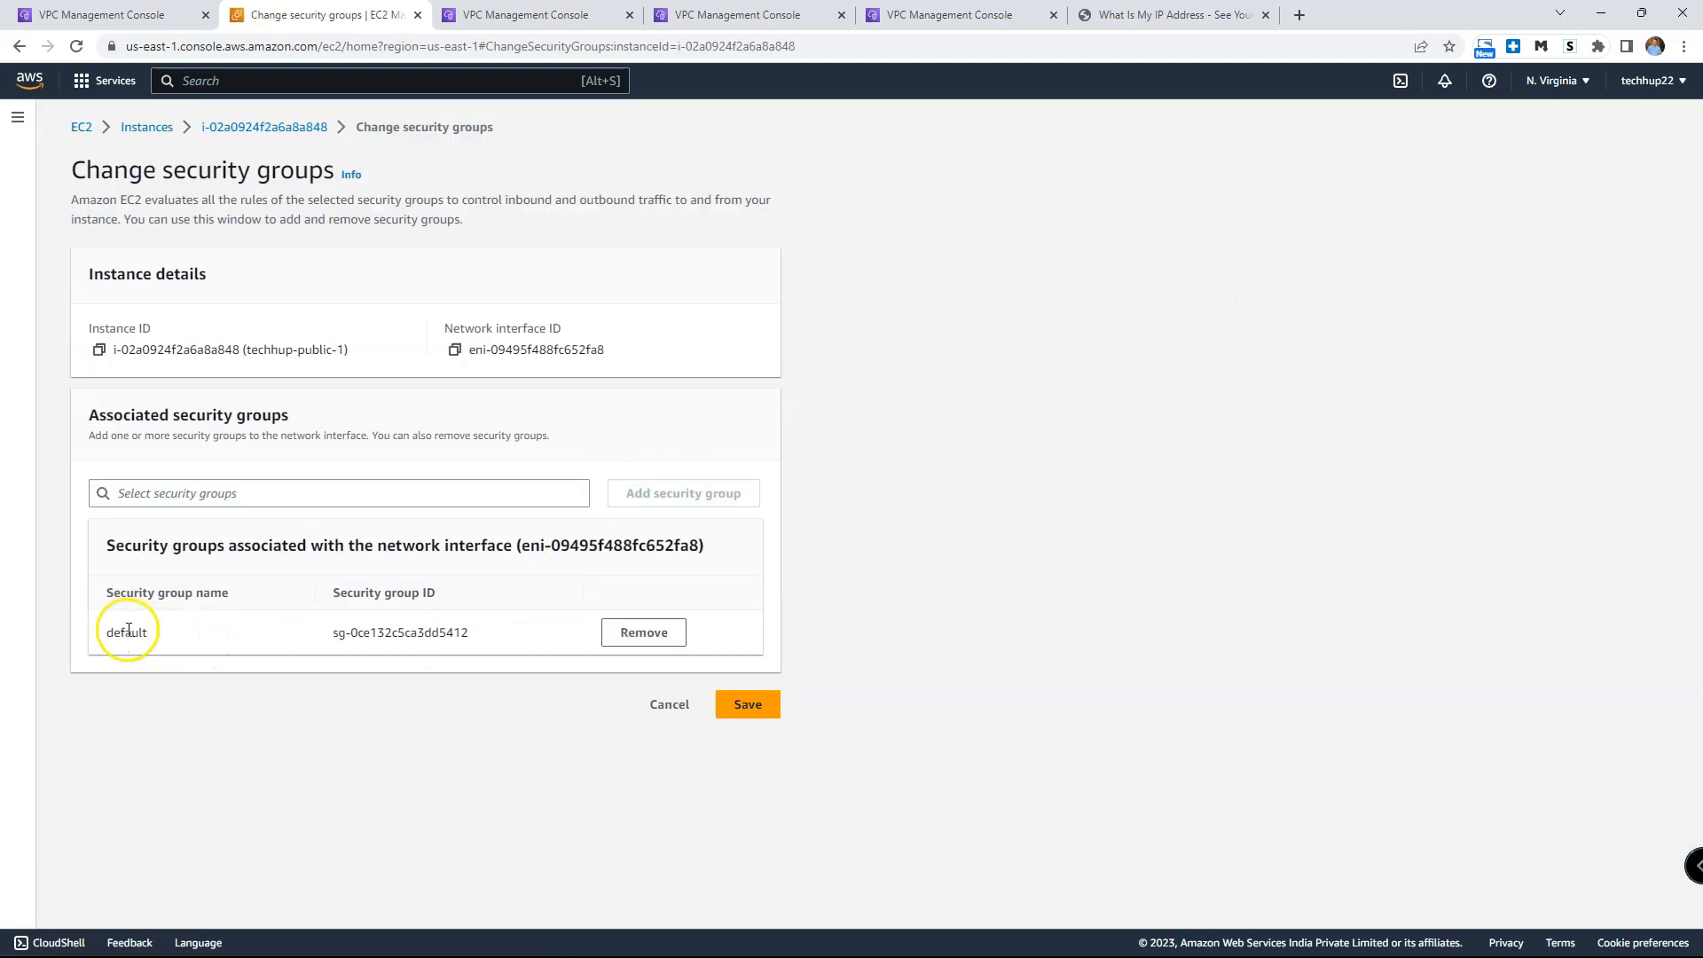
Step: Remove the default security group from the instance's network interface and add SG_1 in its place
left_click(650, 637)
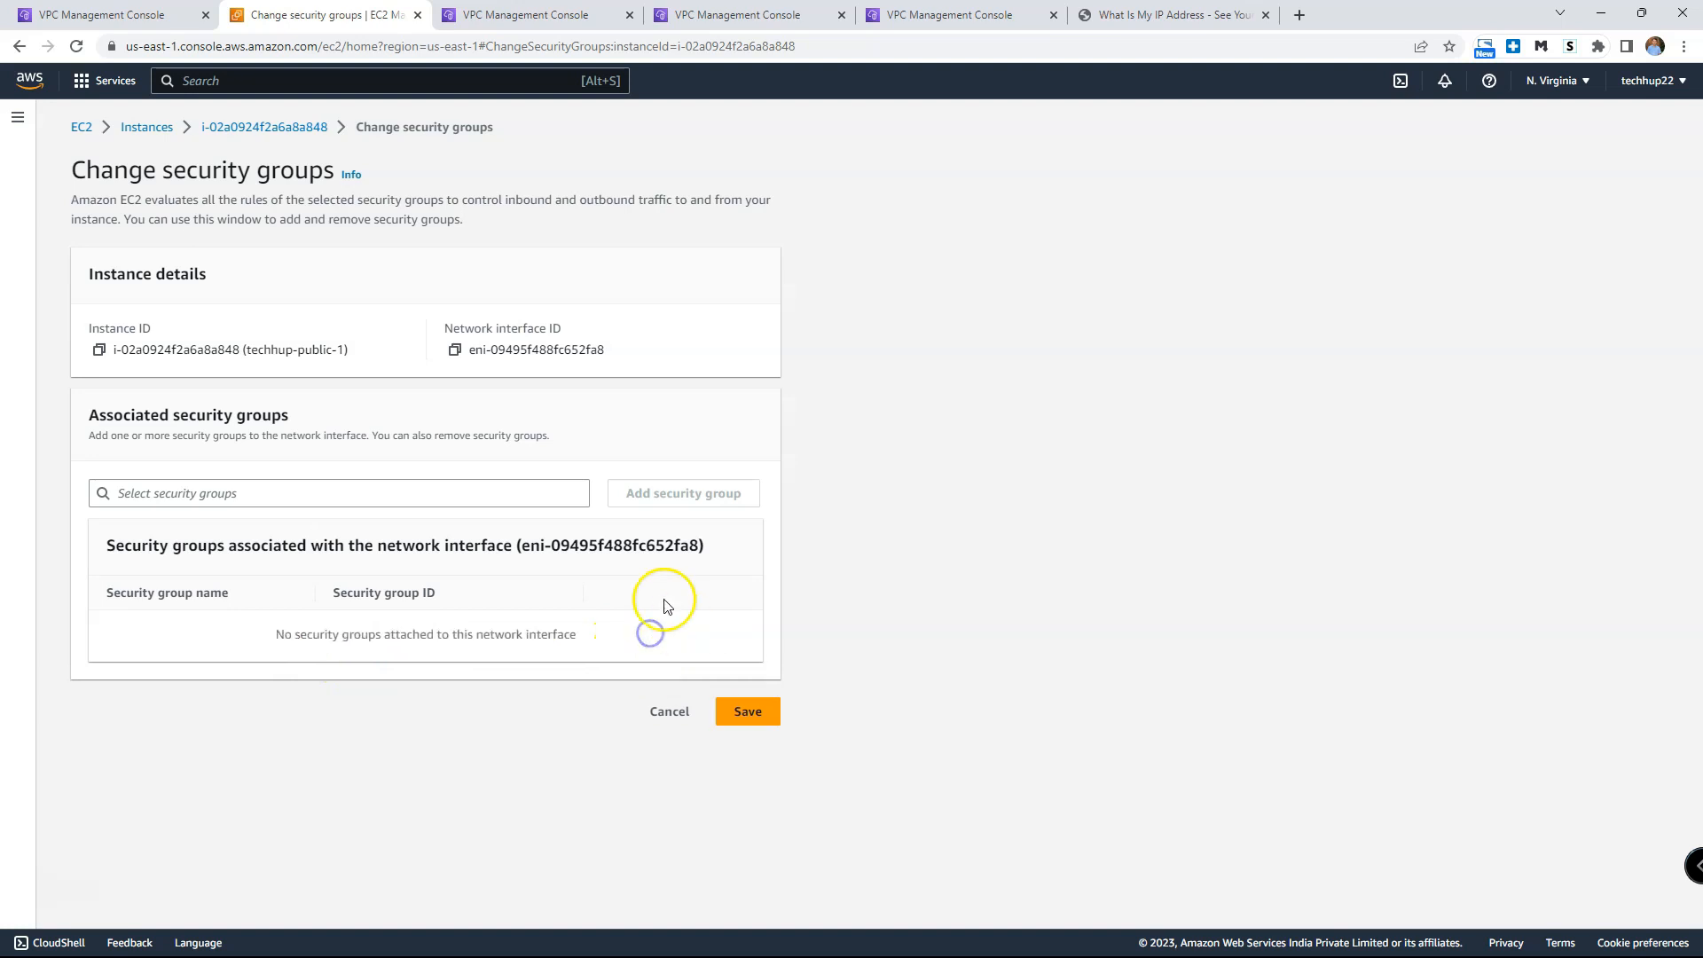
left_click(465, 493)
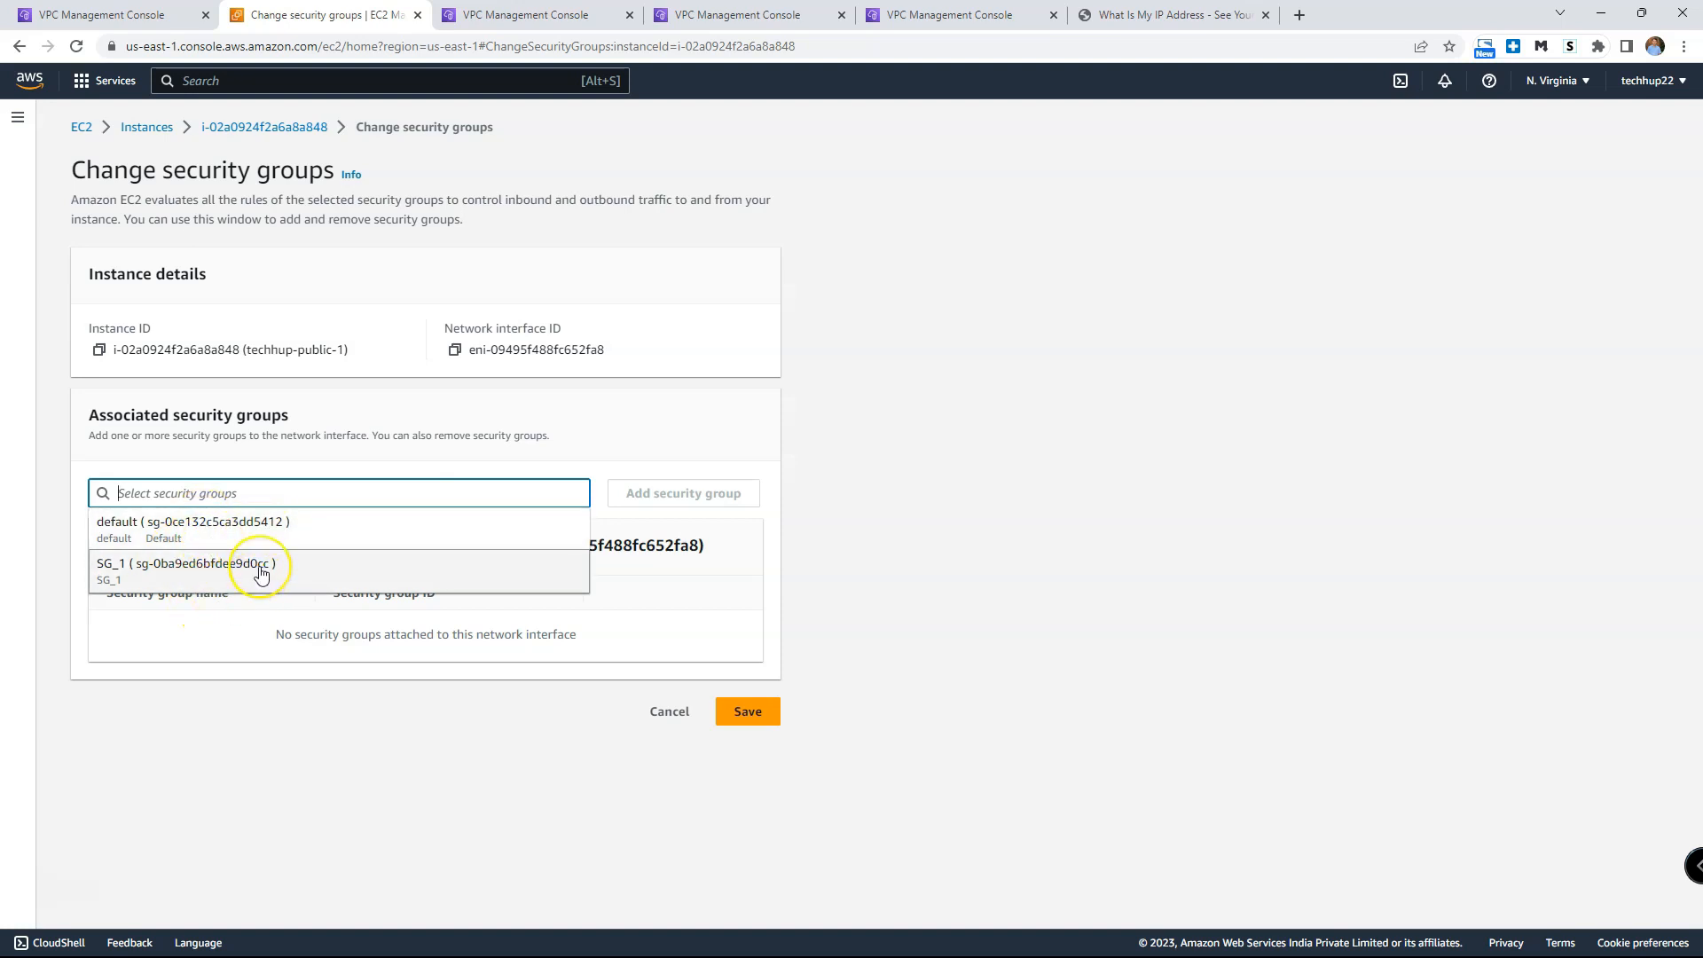
left_click(124, 568)
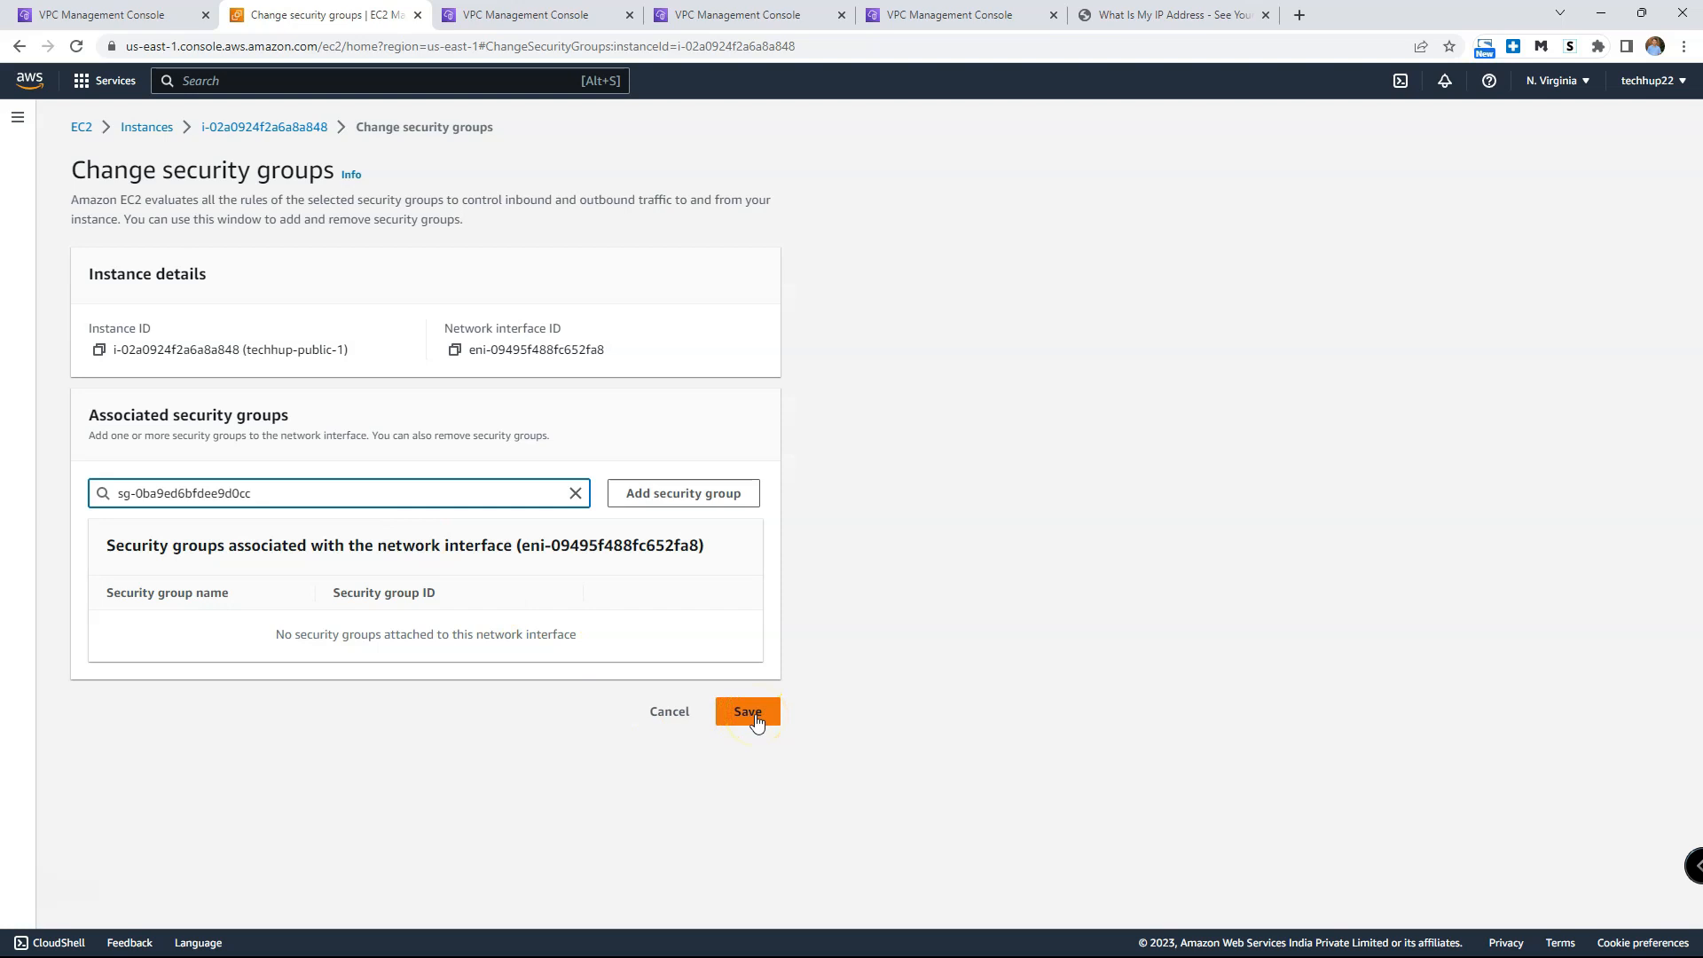
left_click(701, 494)
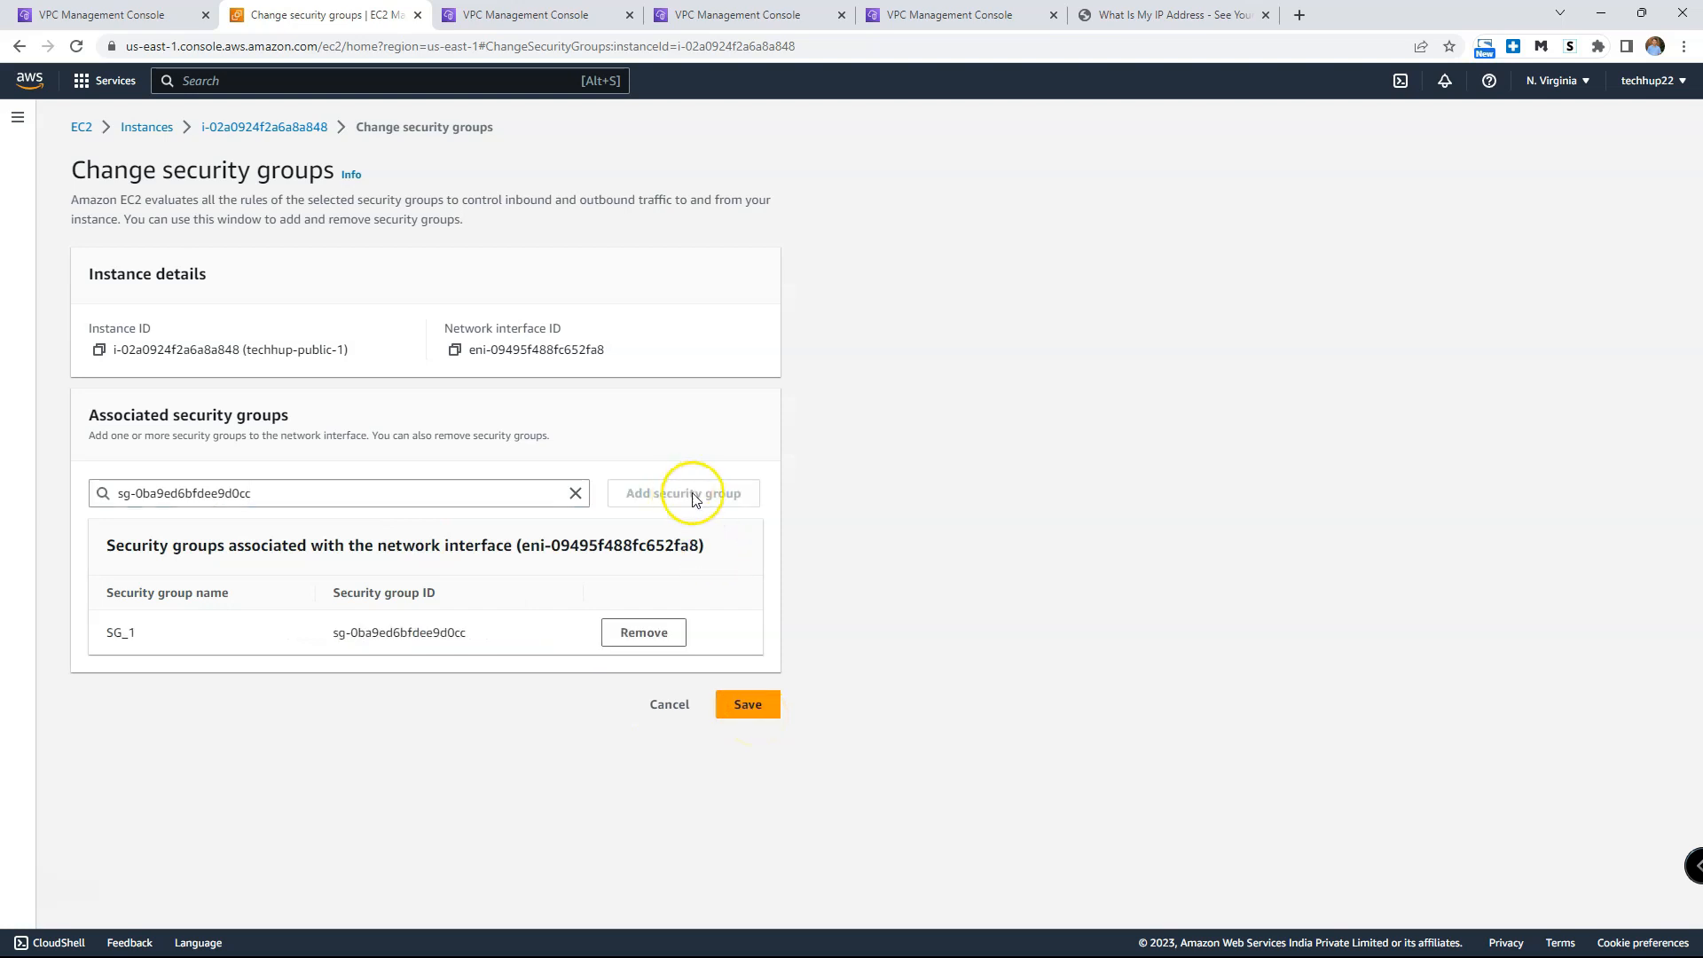
left_click(749, 710)
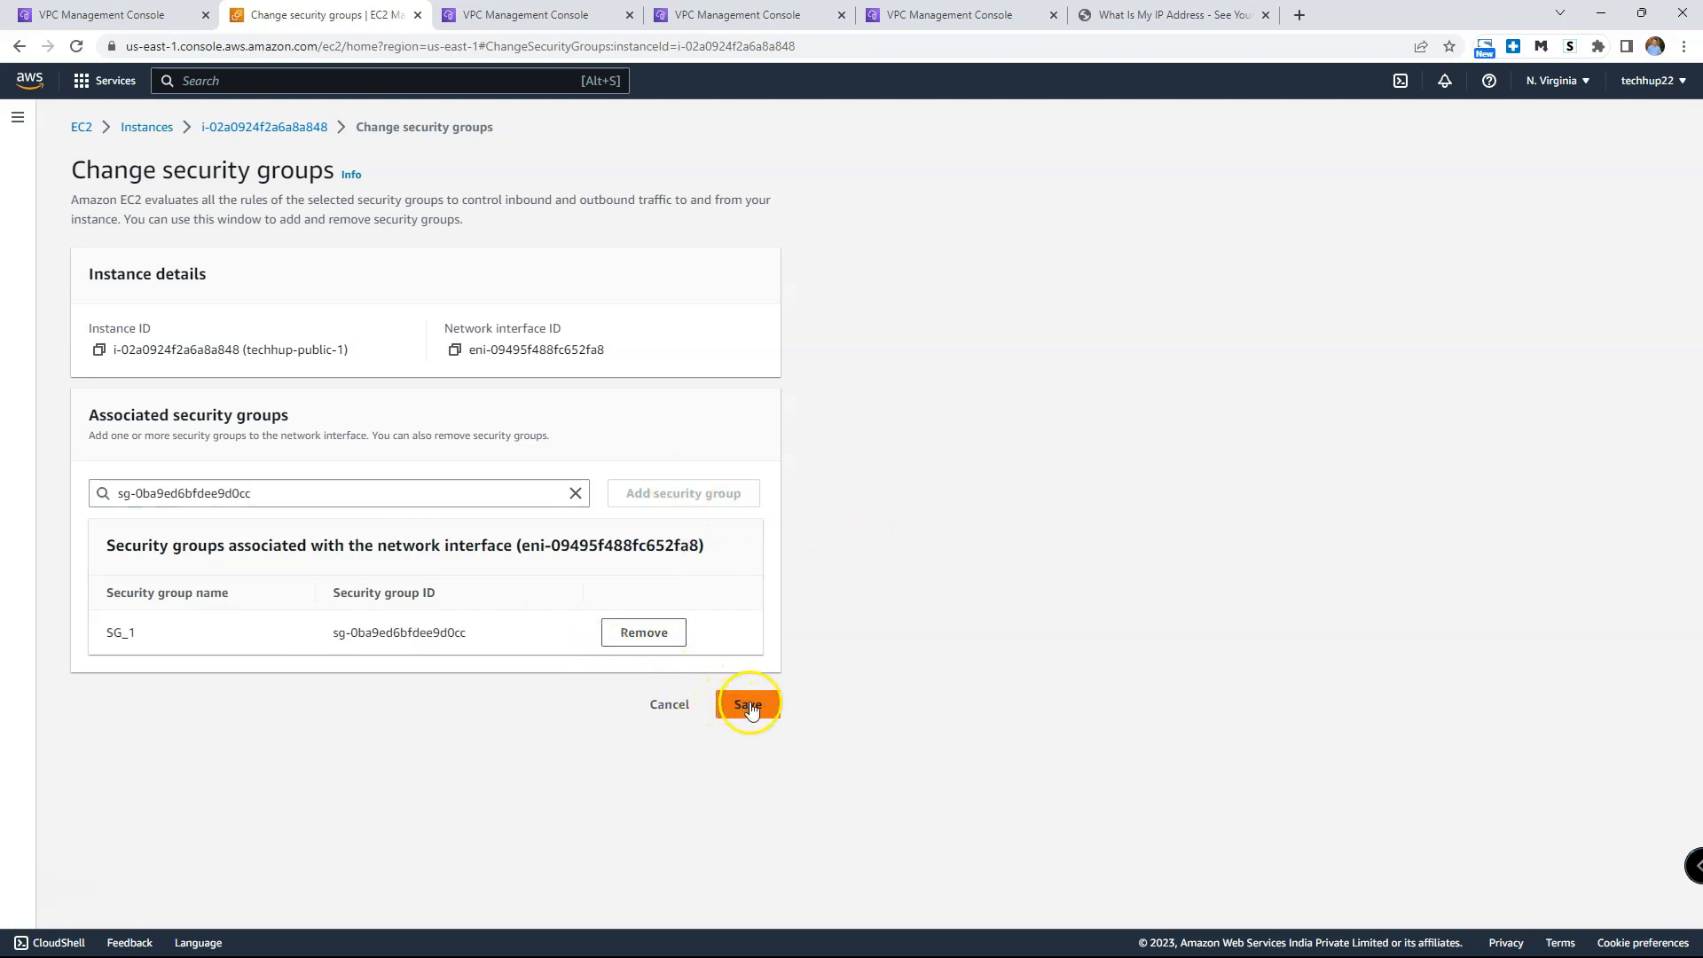
Step: Try adding the default security group alongside SG_1, and remove it again
left_click(575, 495)
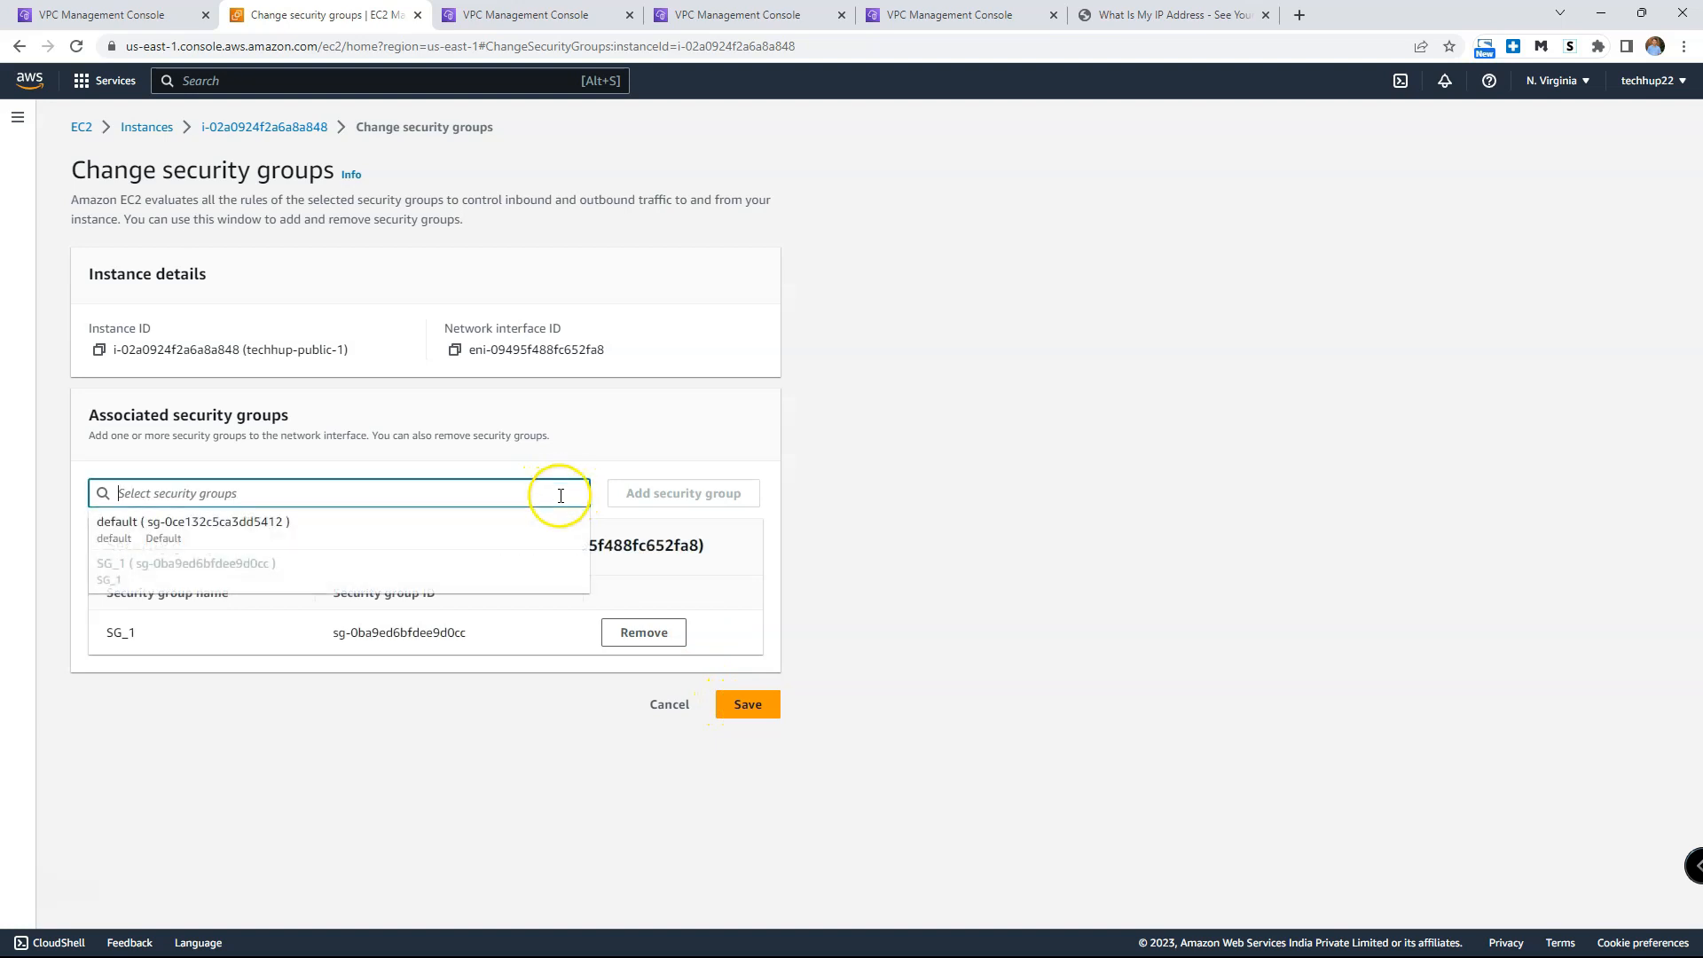
left_click(257, 534)
left_click(678, 493)
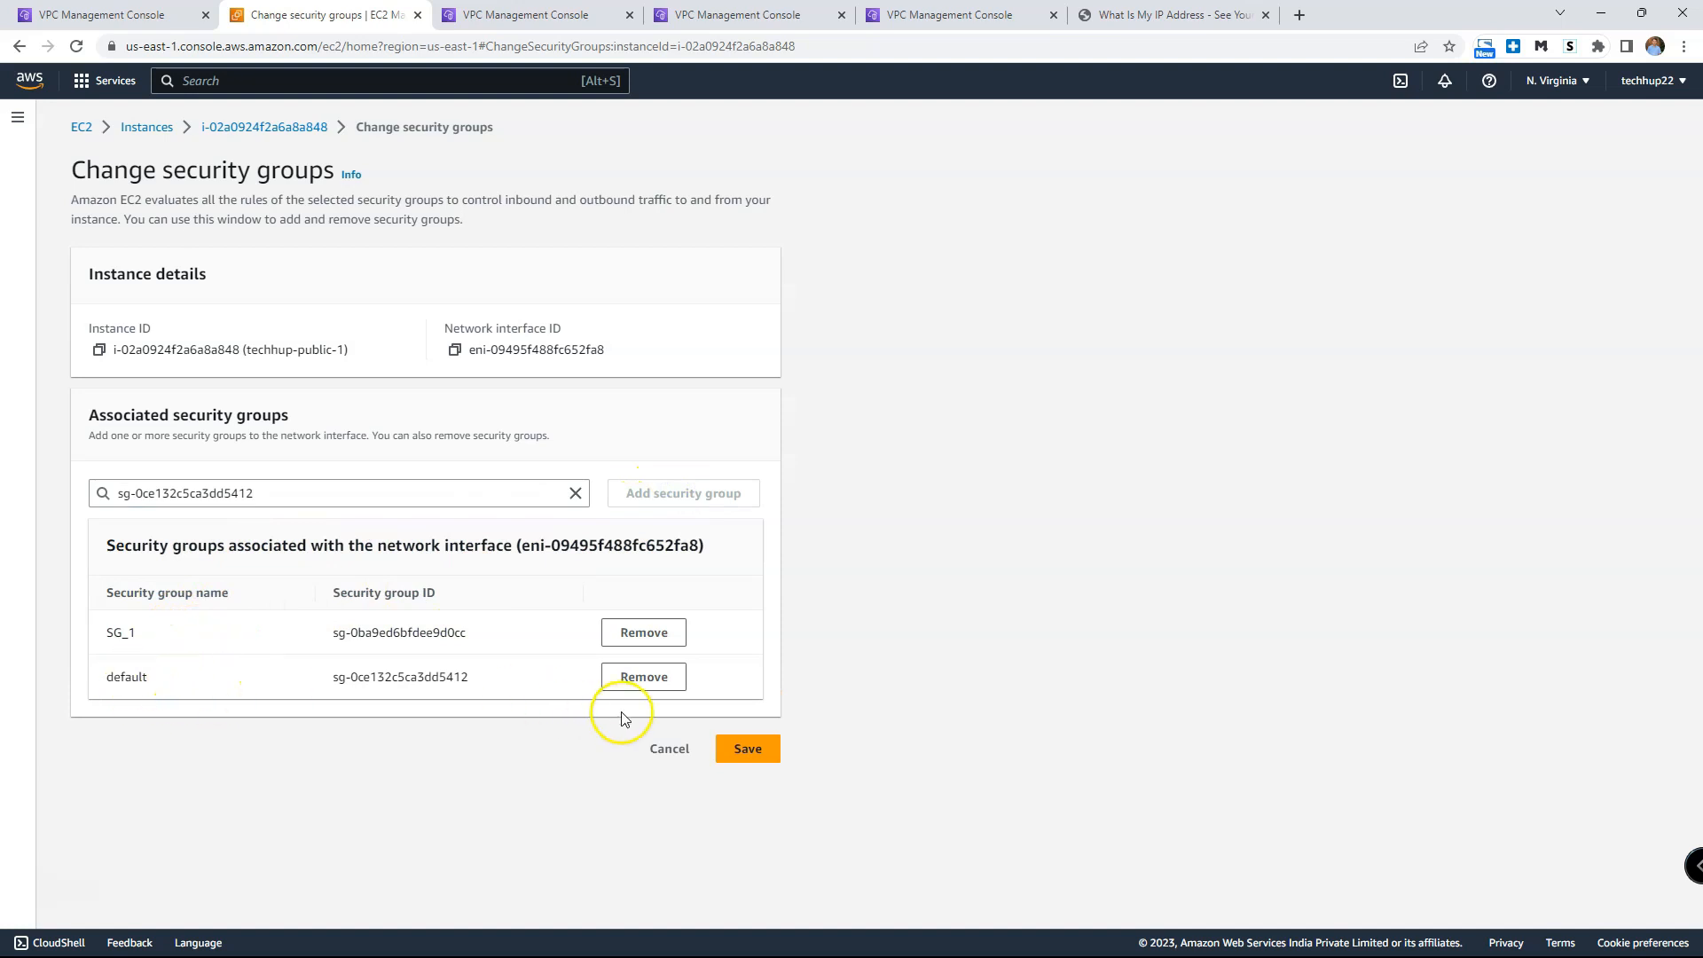
left_click(664, 678)
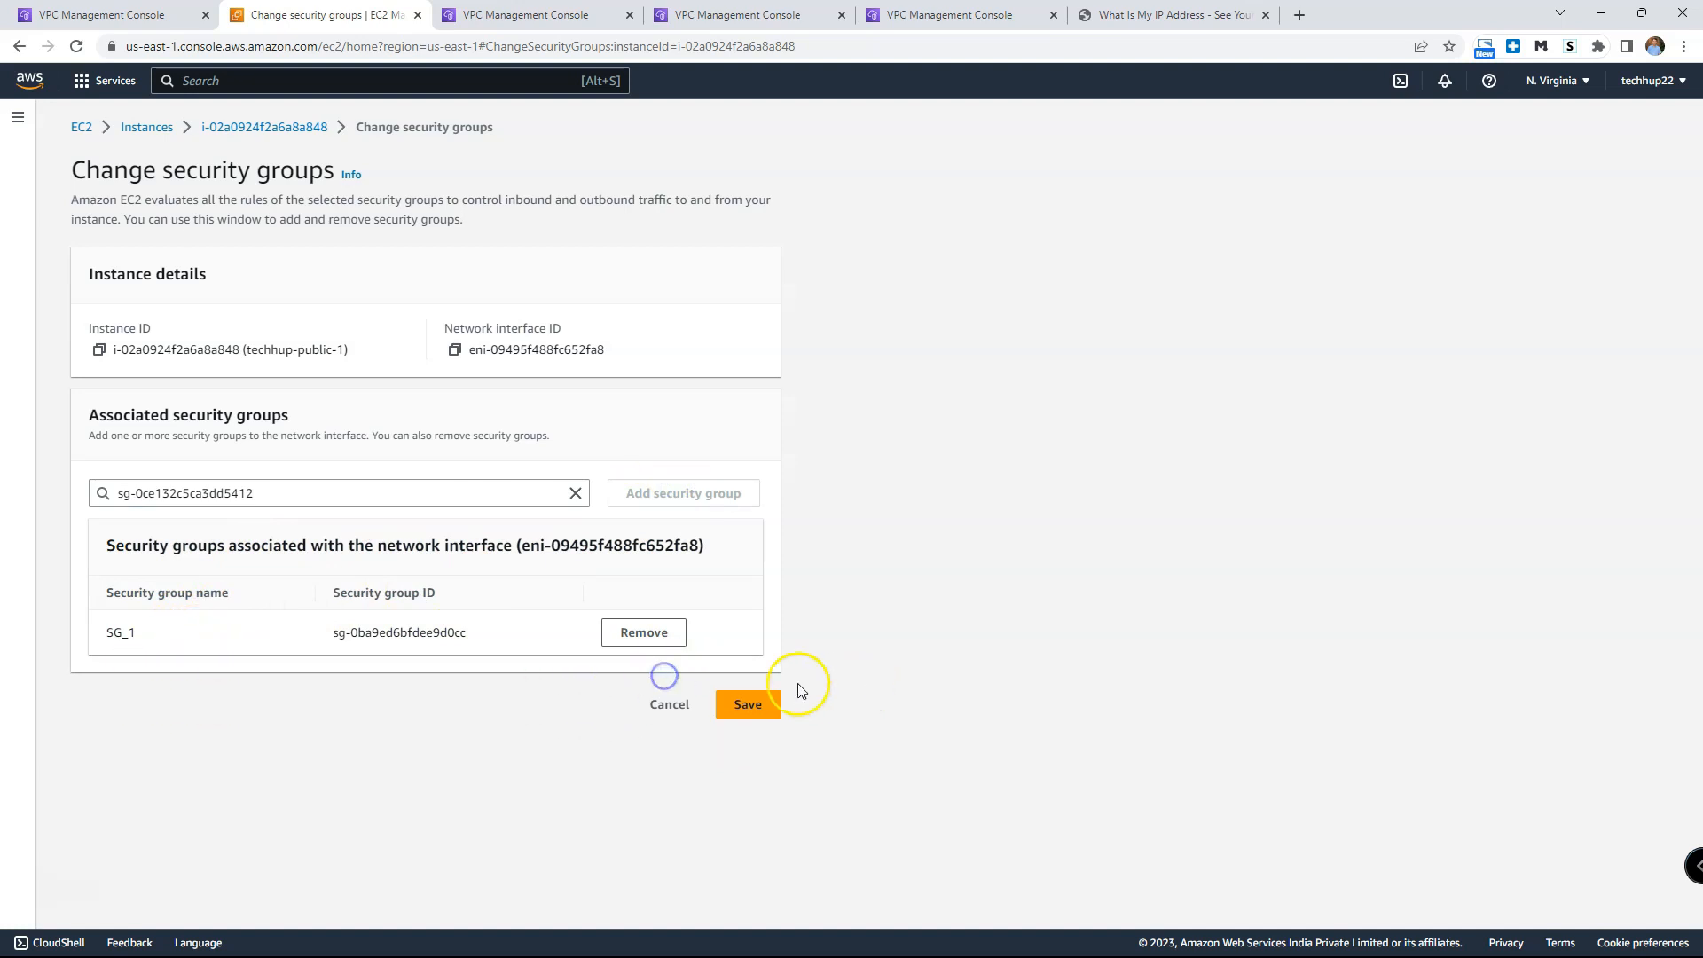
Step: Save the changed security groups and show the security details of techhup-public-1
left_click(748, 704)
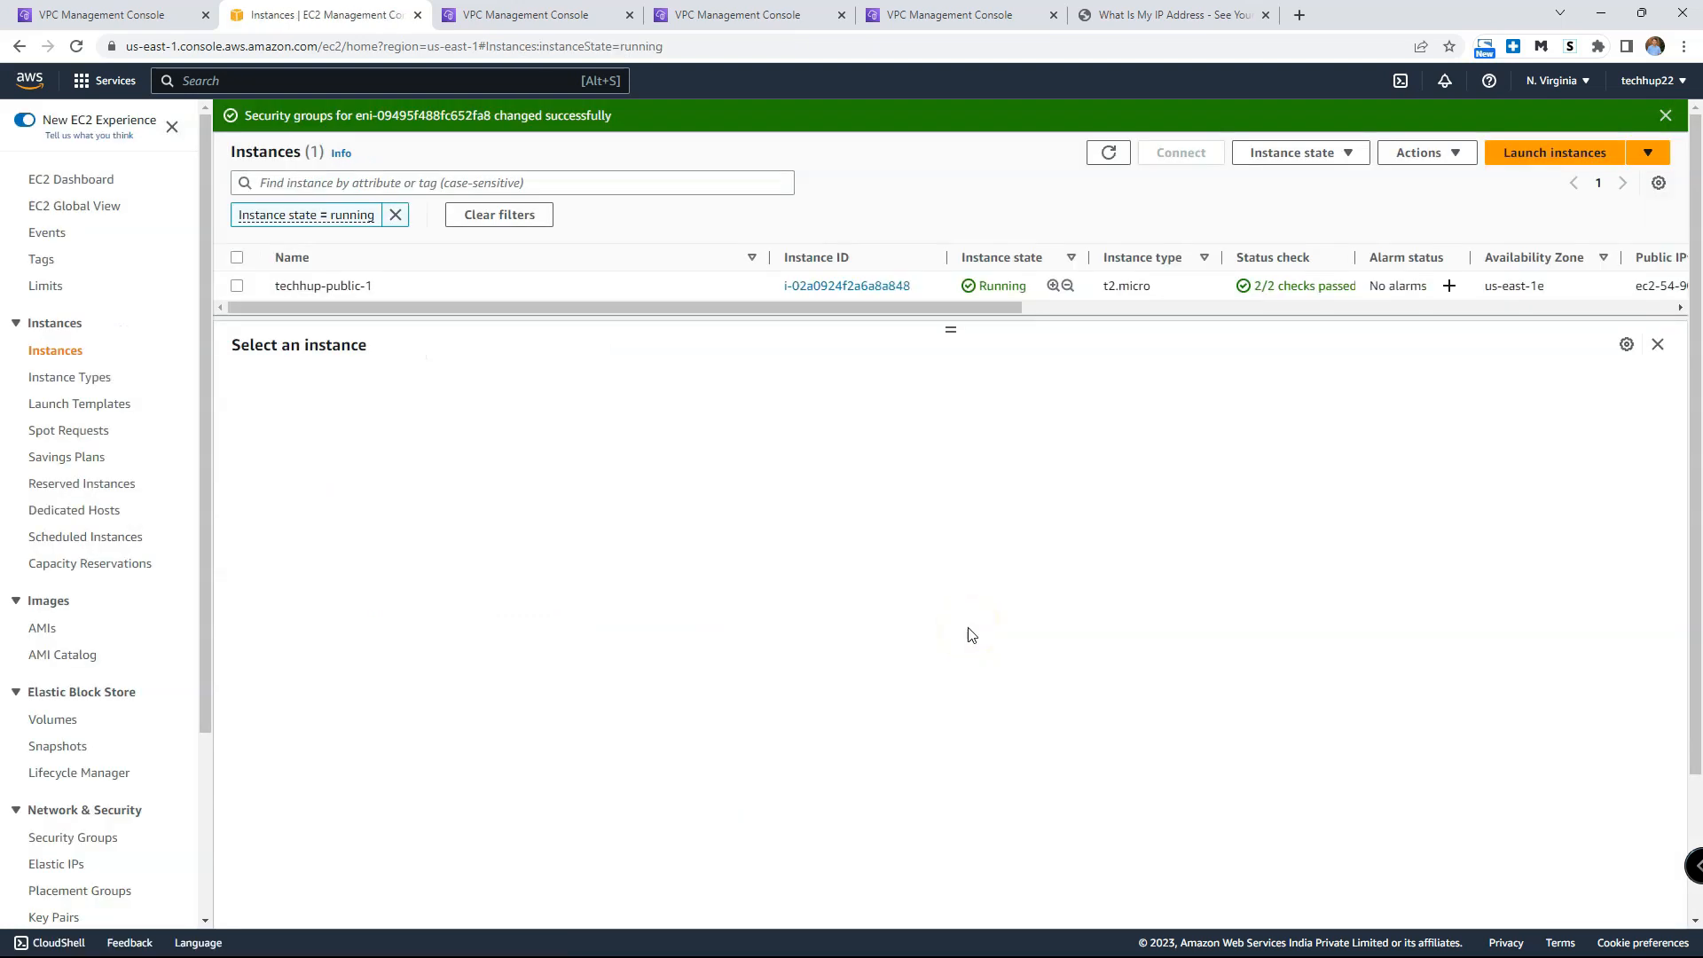
left_click(239, 286)
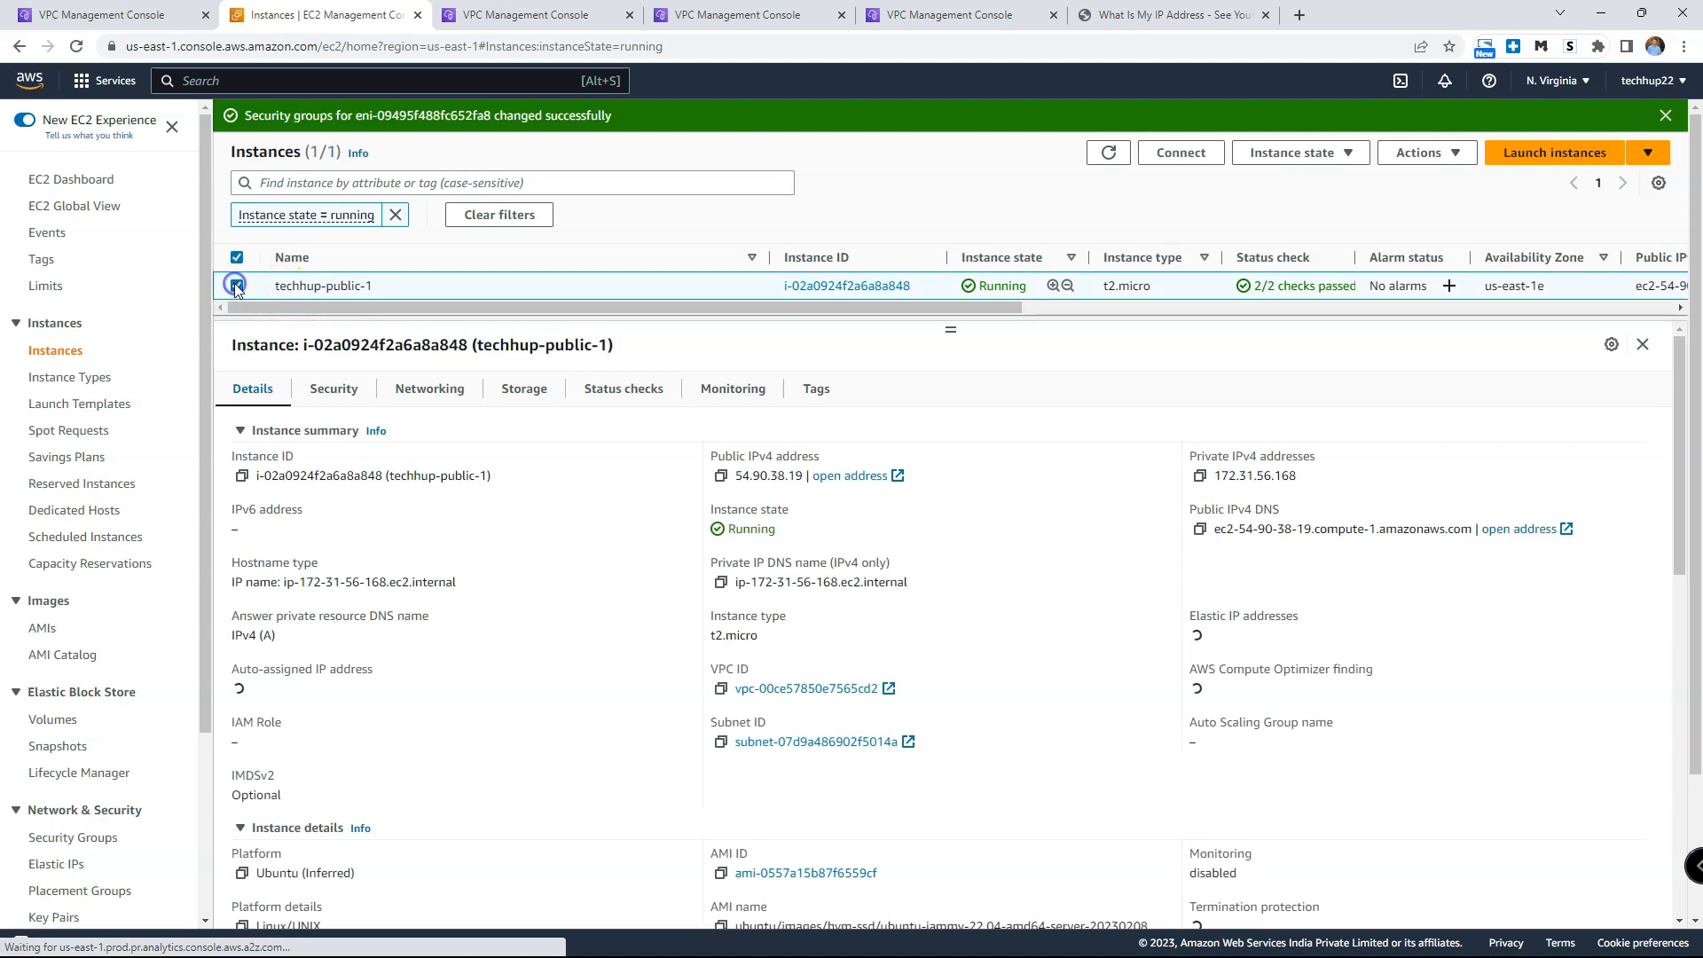
left_click(333, 390)
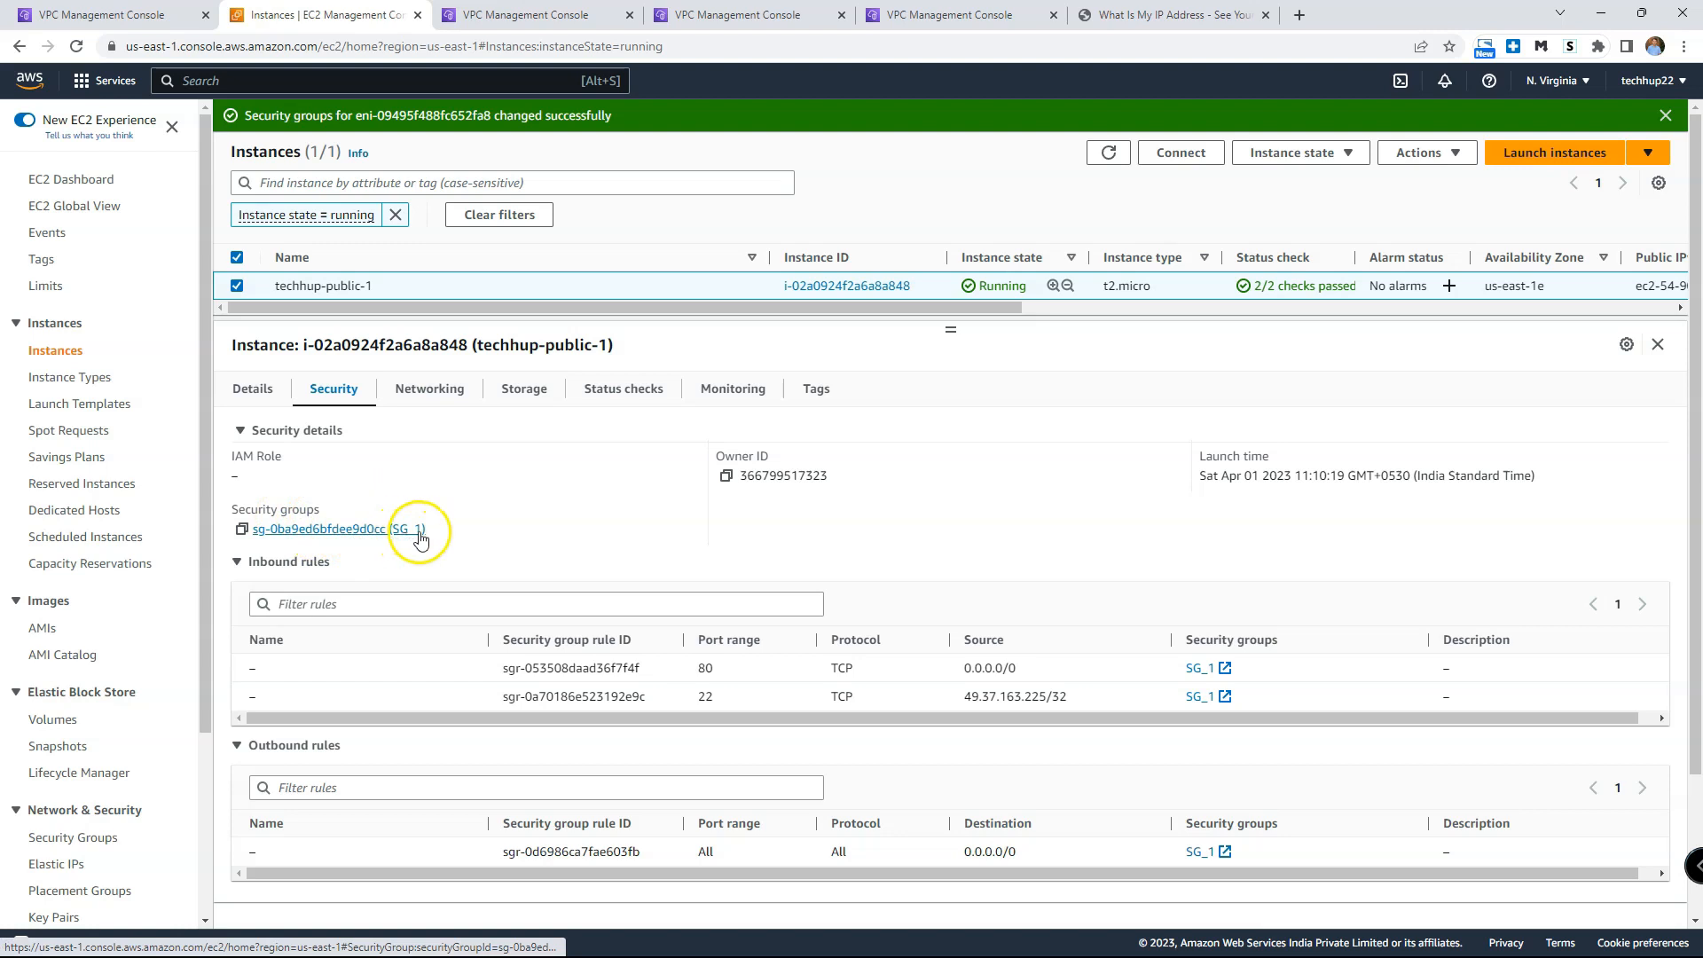
Step: Open SG_1 from the instance and examine the type and source of its HTTP and SSH inbound rules
left_click(412, 530)
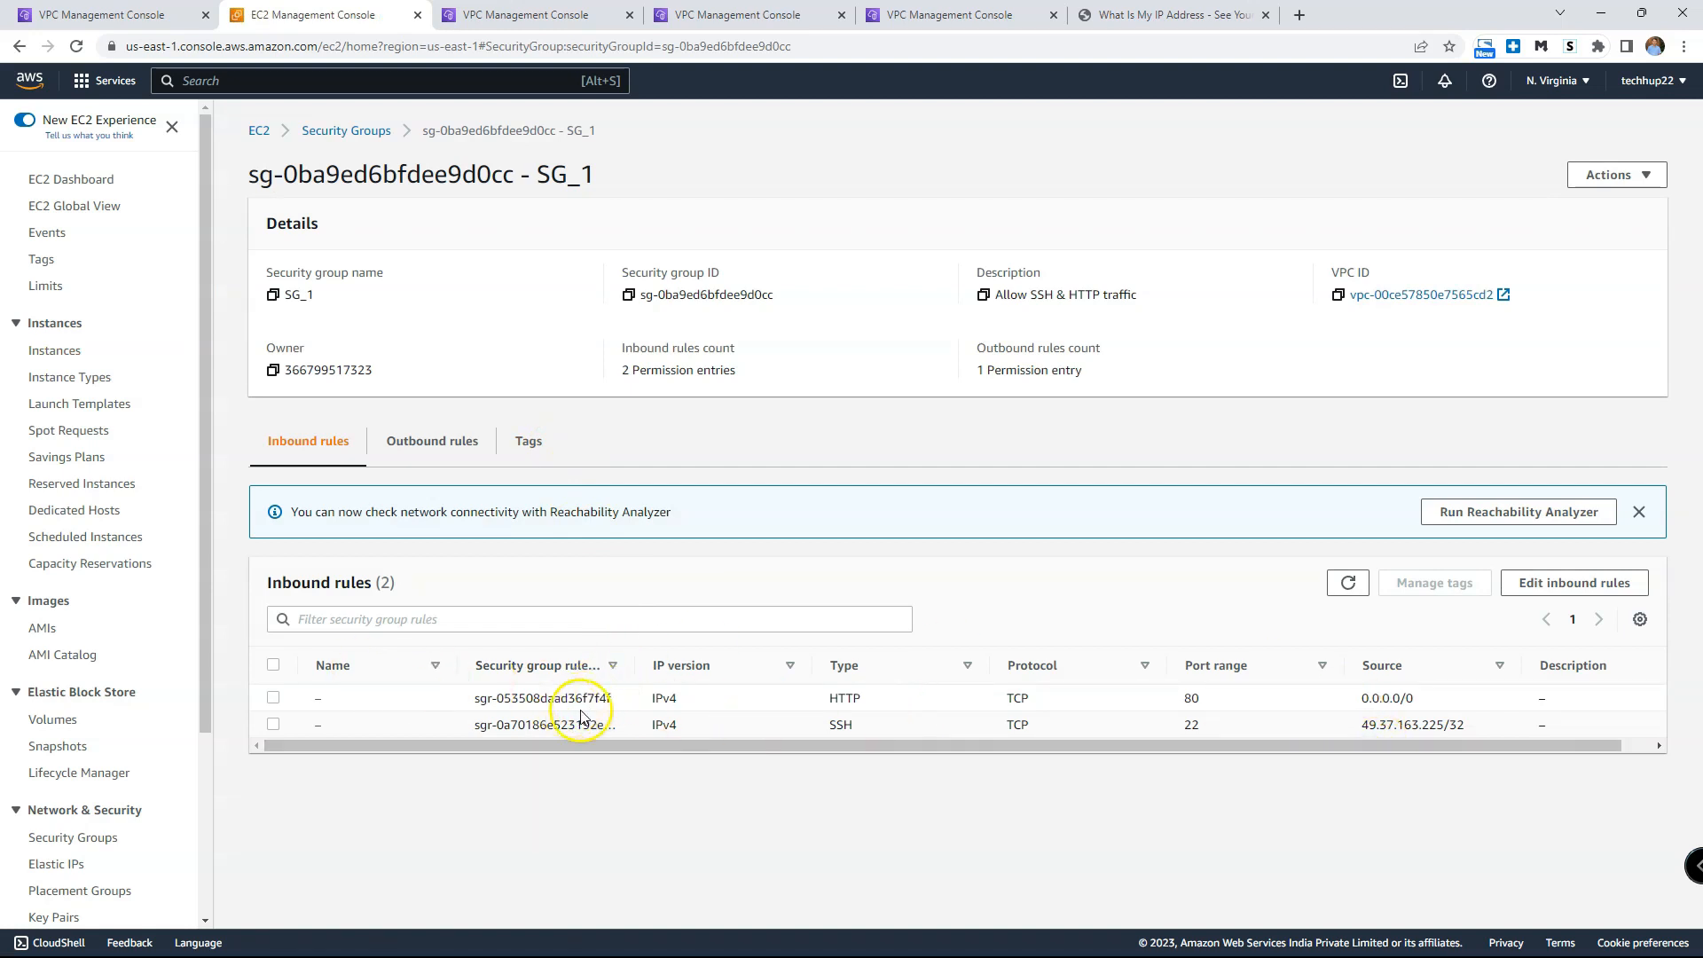
left_click_drag(757, 747, 931, 747)
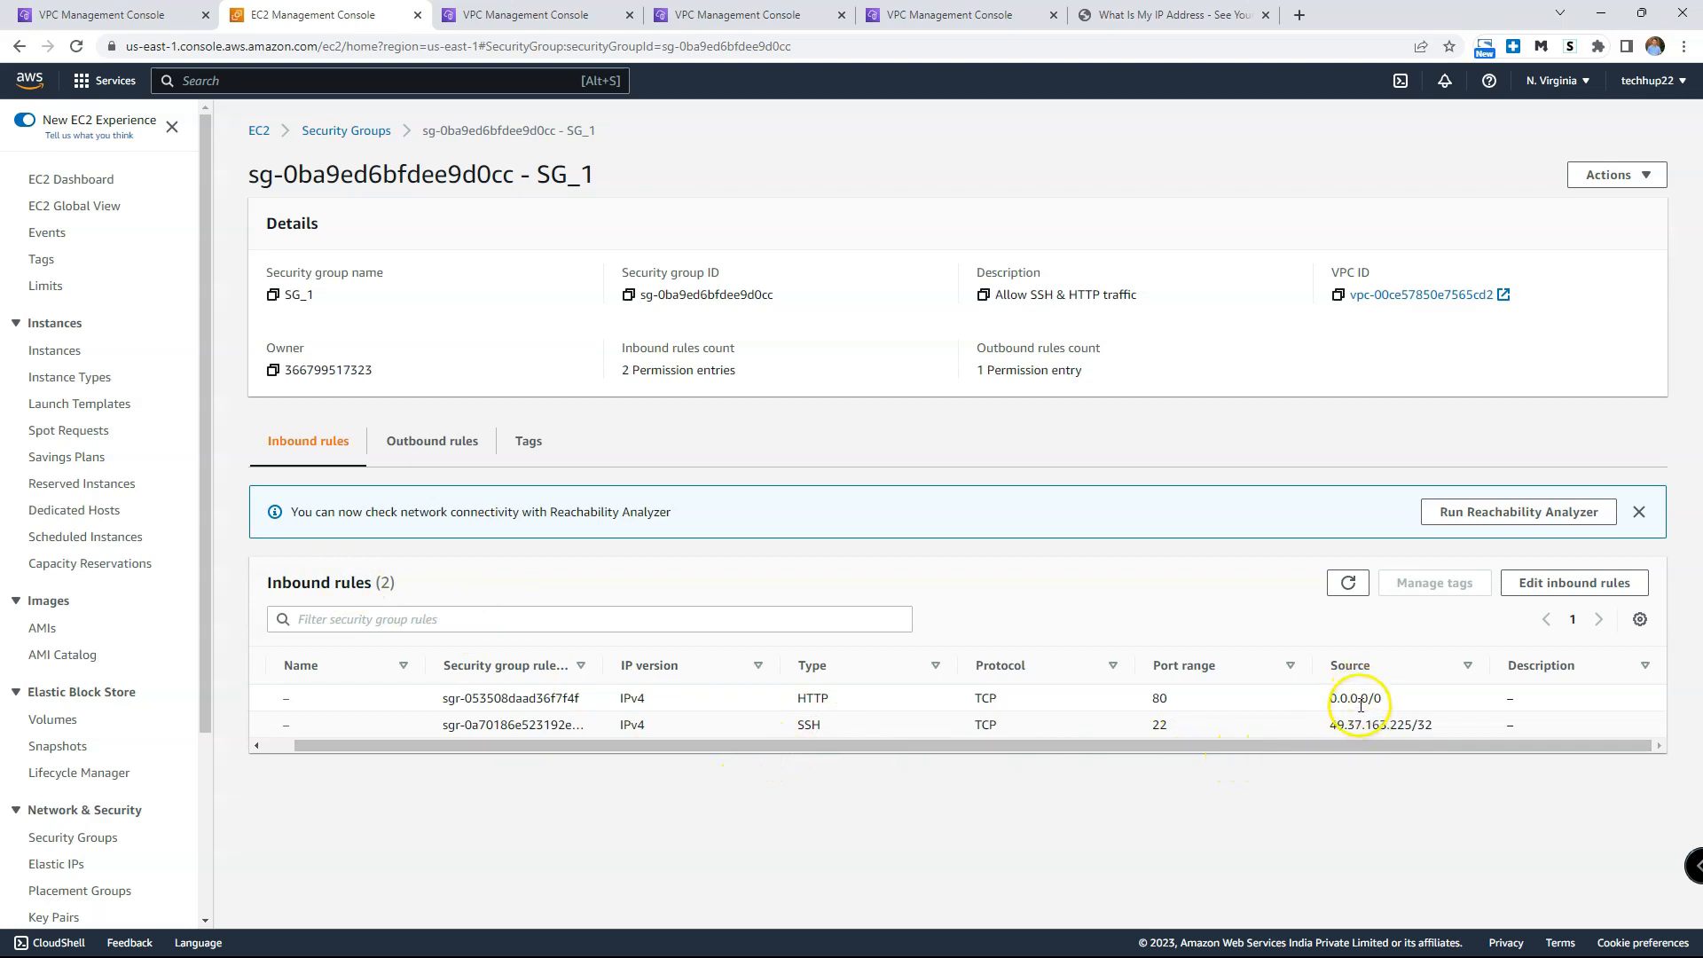
left_click_drag(830, 698, 807, 698)
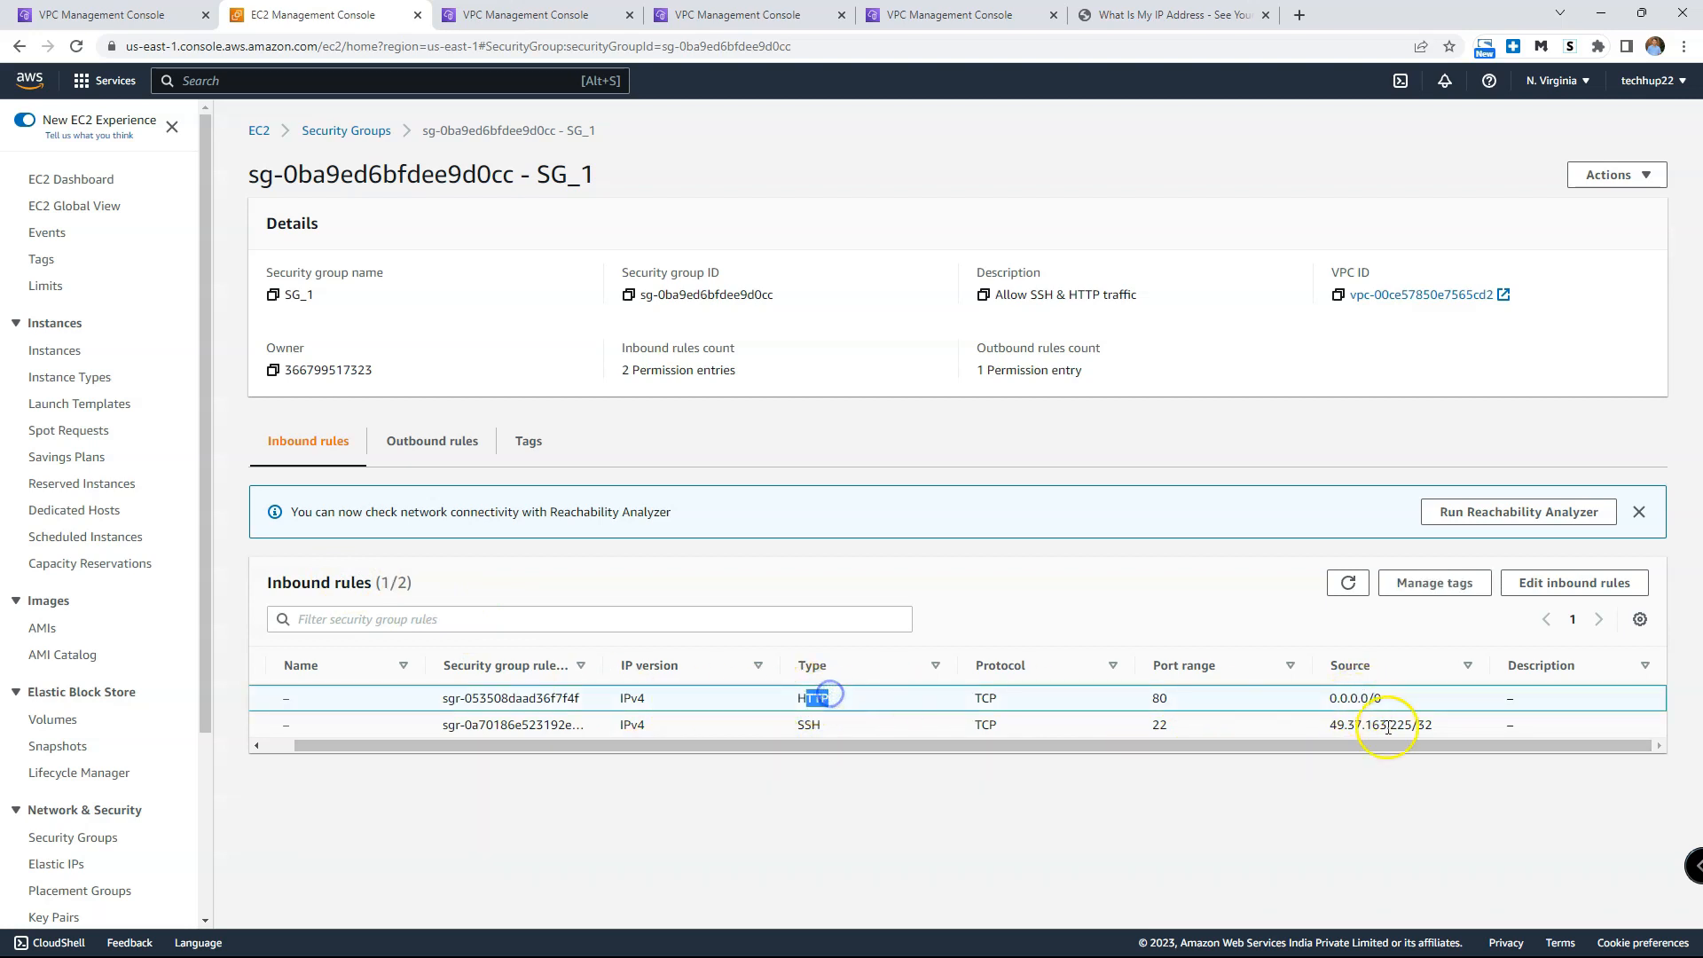
left_click_drag(1410, 698, 1341, 698)
left_click_drag(801, 727, 821, 727)
mouse_move(1336, 727)
left_mouse_down()
mouse_move(1446, 729)
mouse_move(1354, 752)
left_mouse_up()
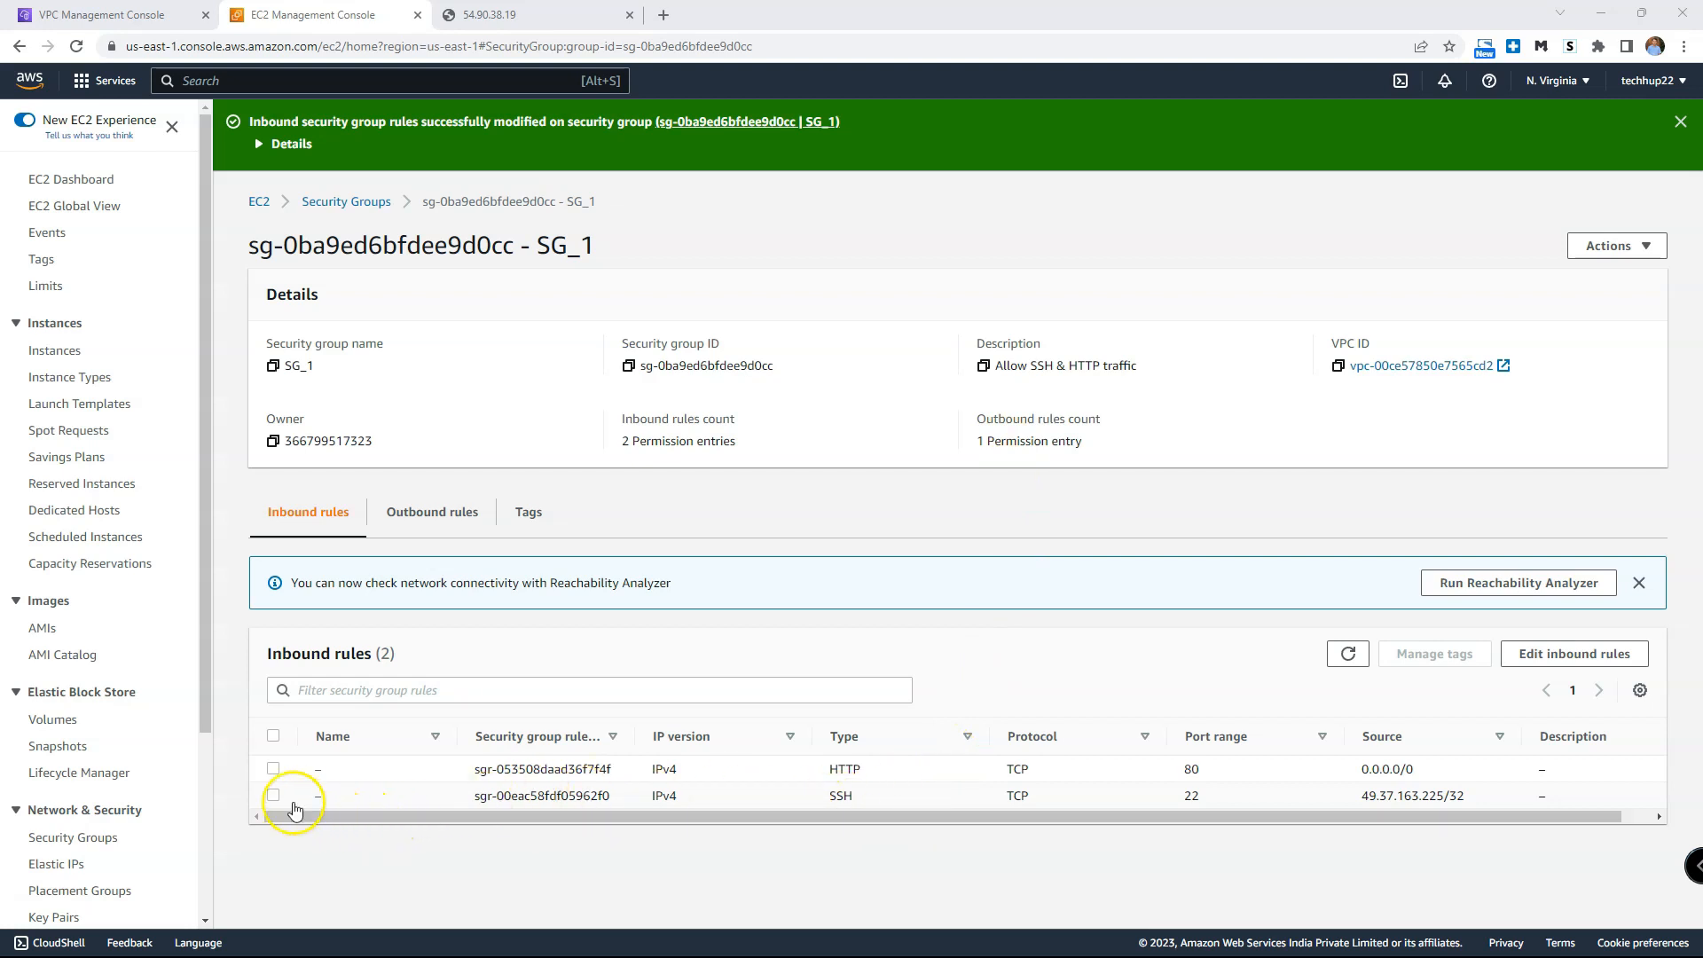
Step: Open the connection options of running instance techhup-public-1 and view its SSH client instructions
left_click(273, 796)
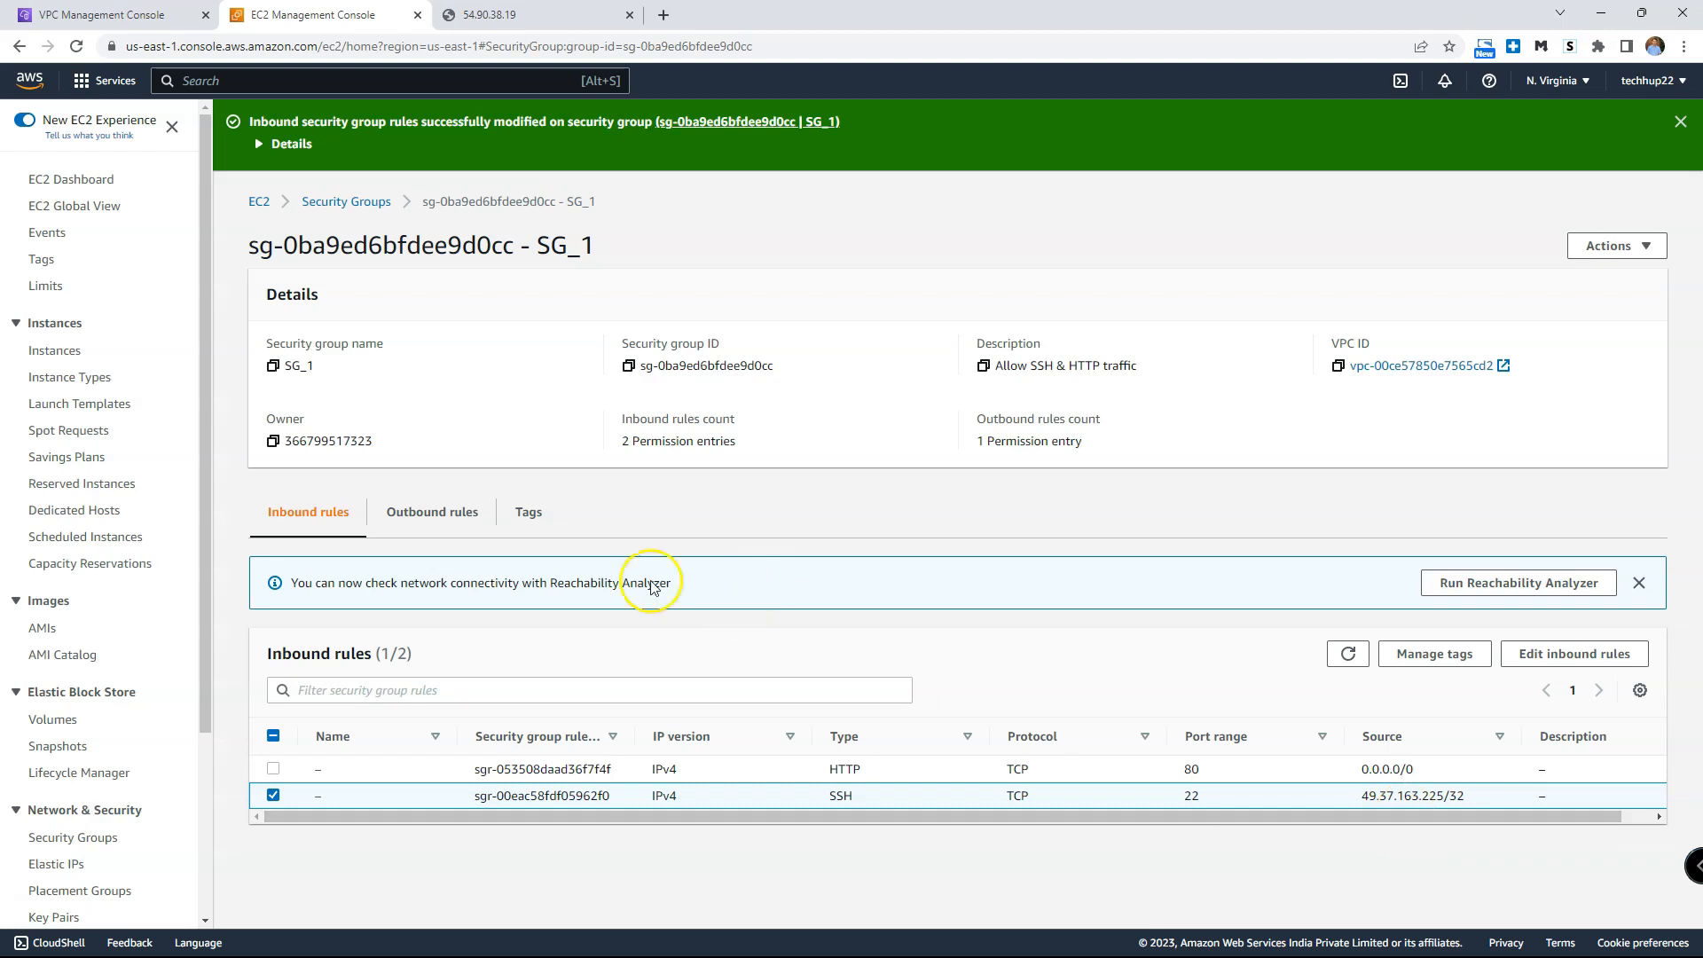
left_click(69, 180)
left_click(294, 244)
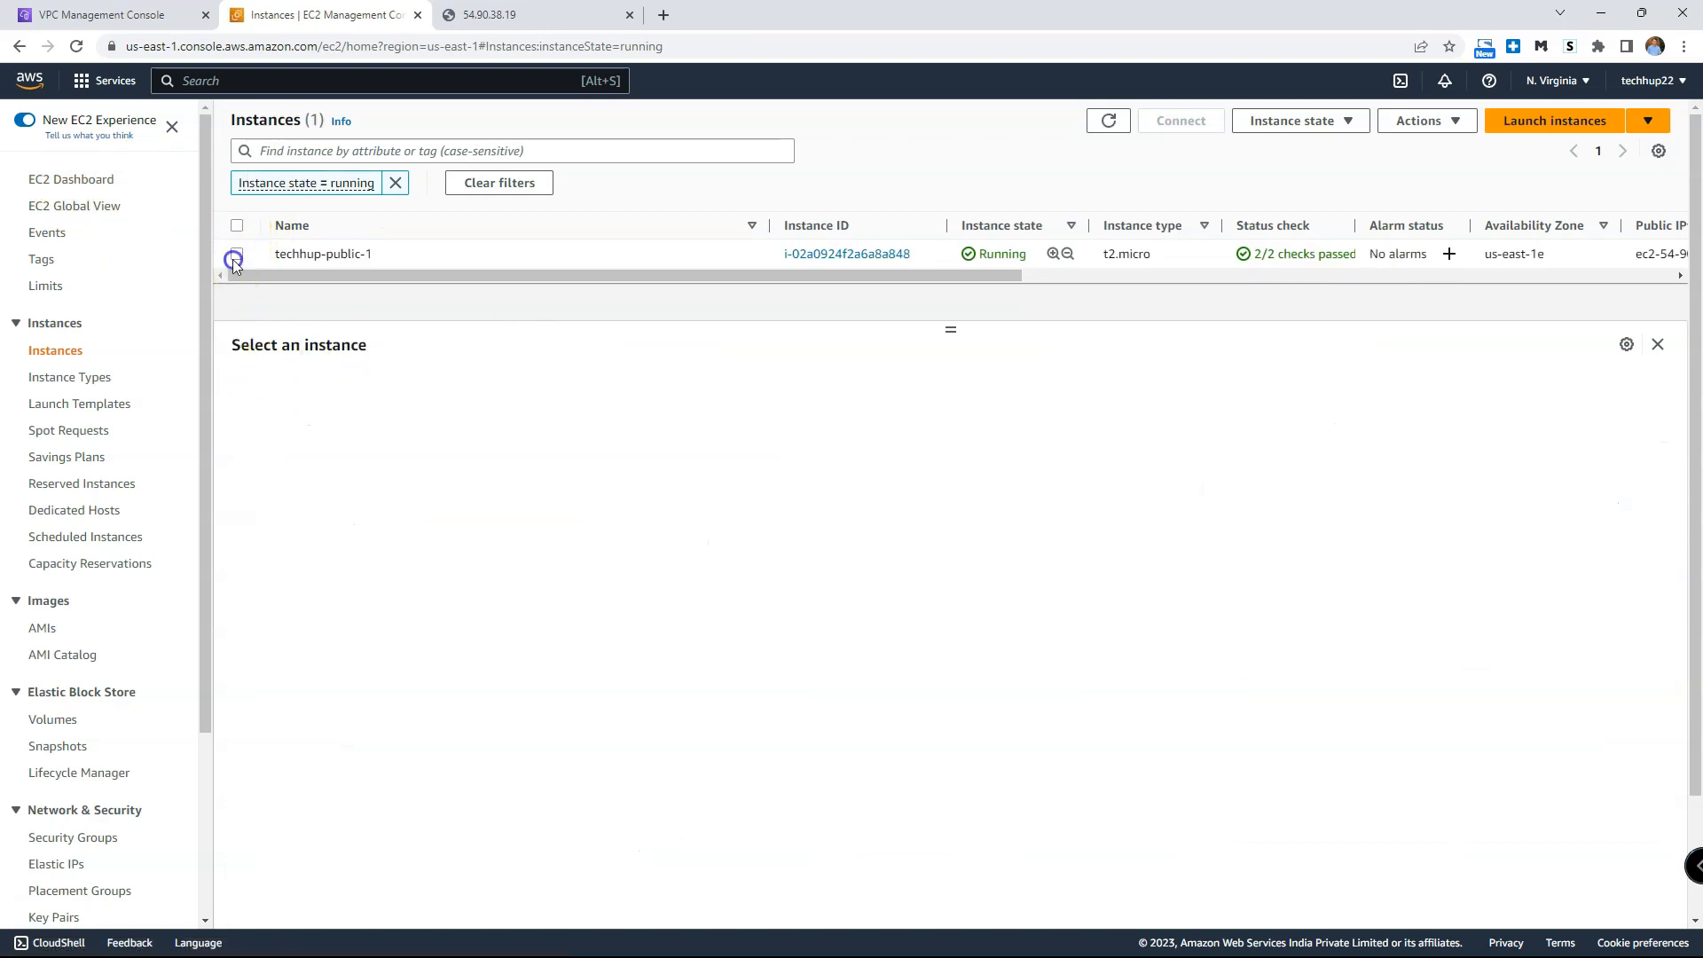
left_click(236, 258)
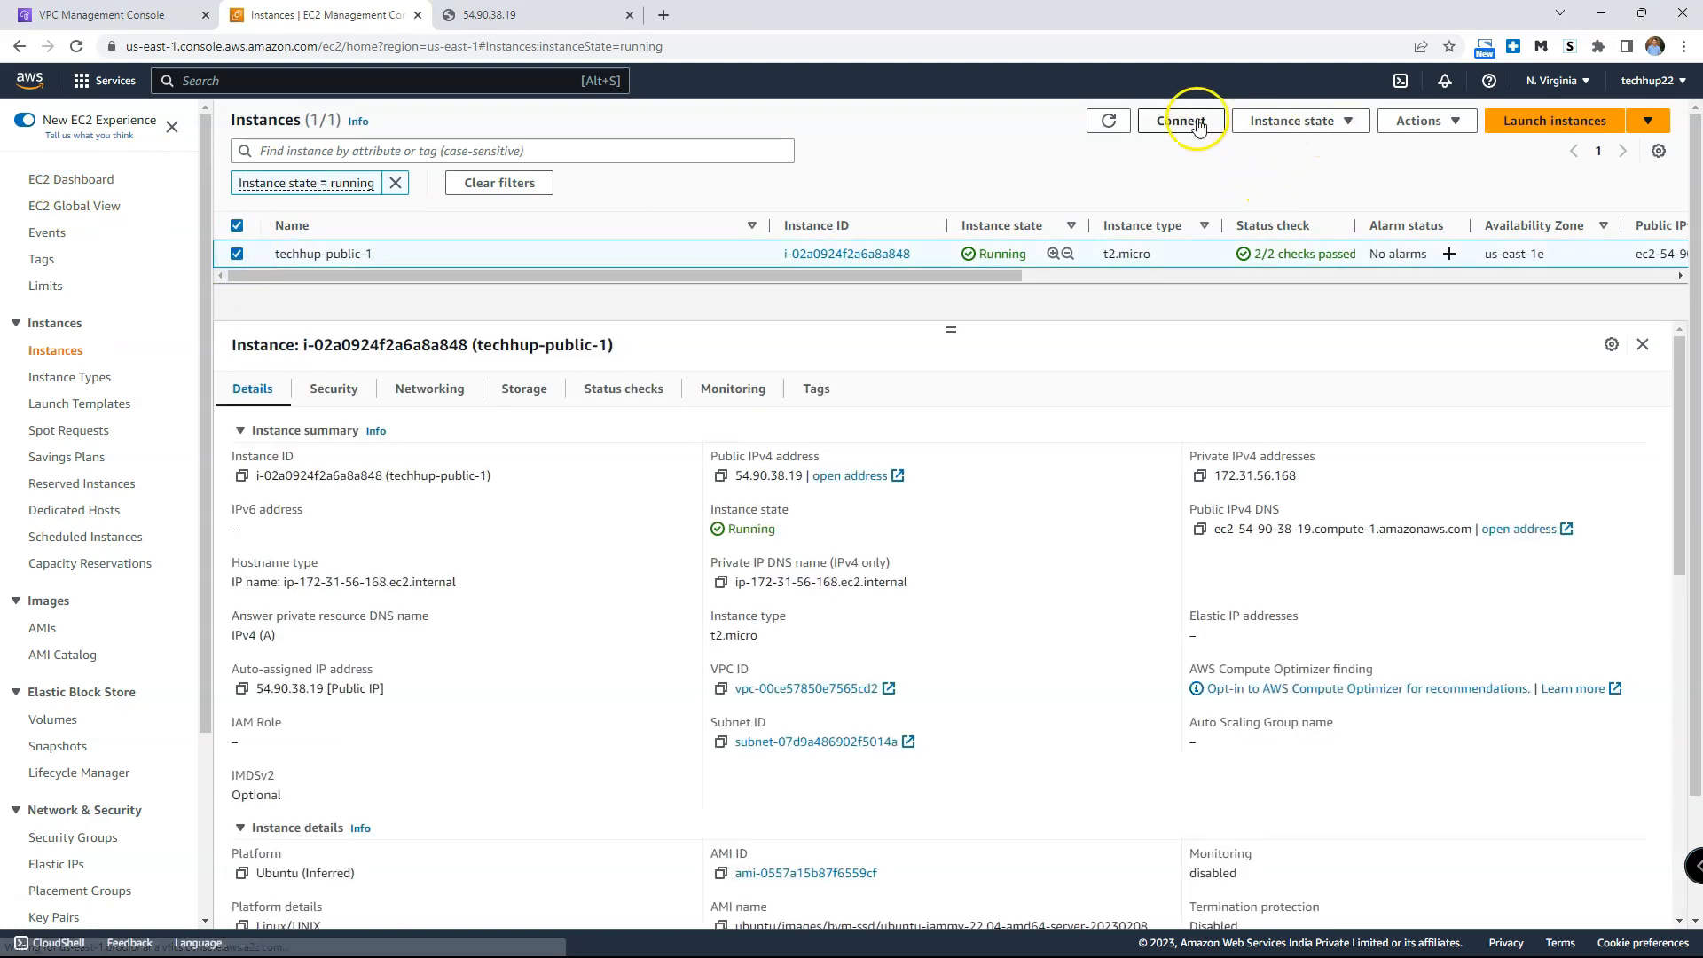
left_click(1181, 121)
left_click(431, 264)
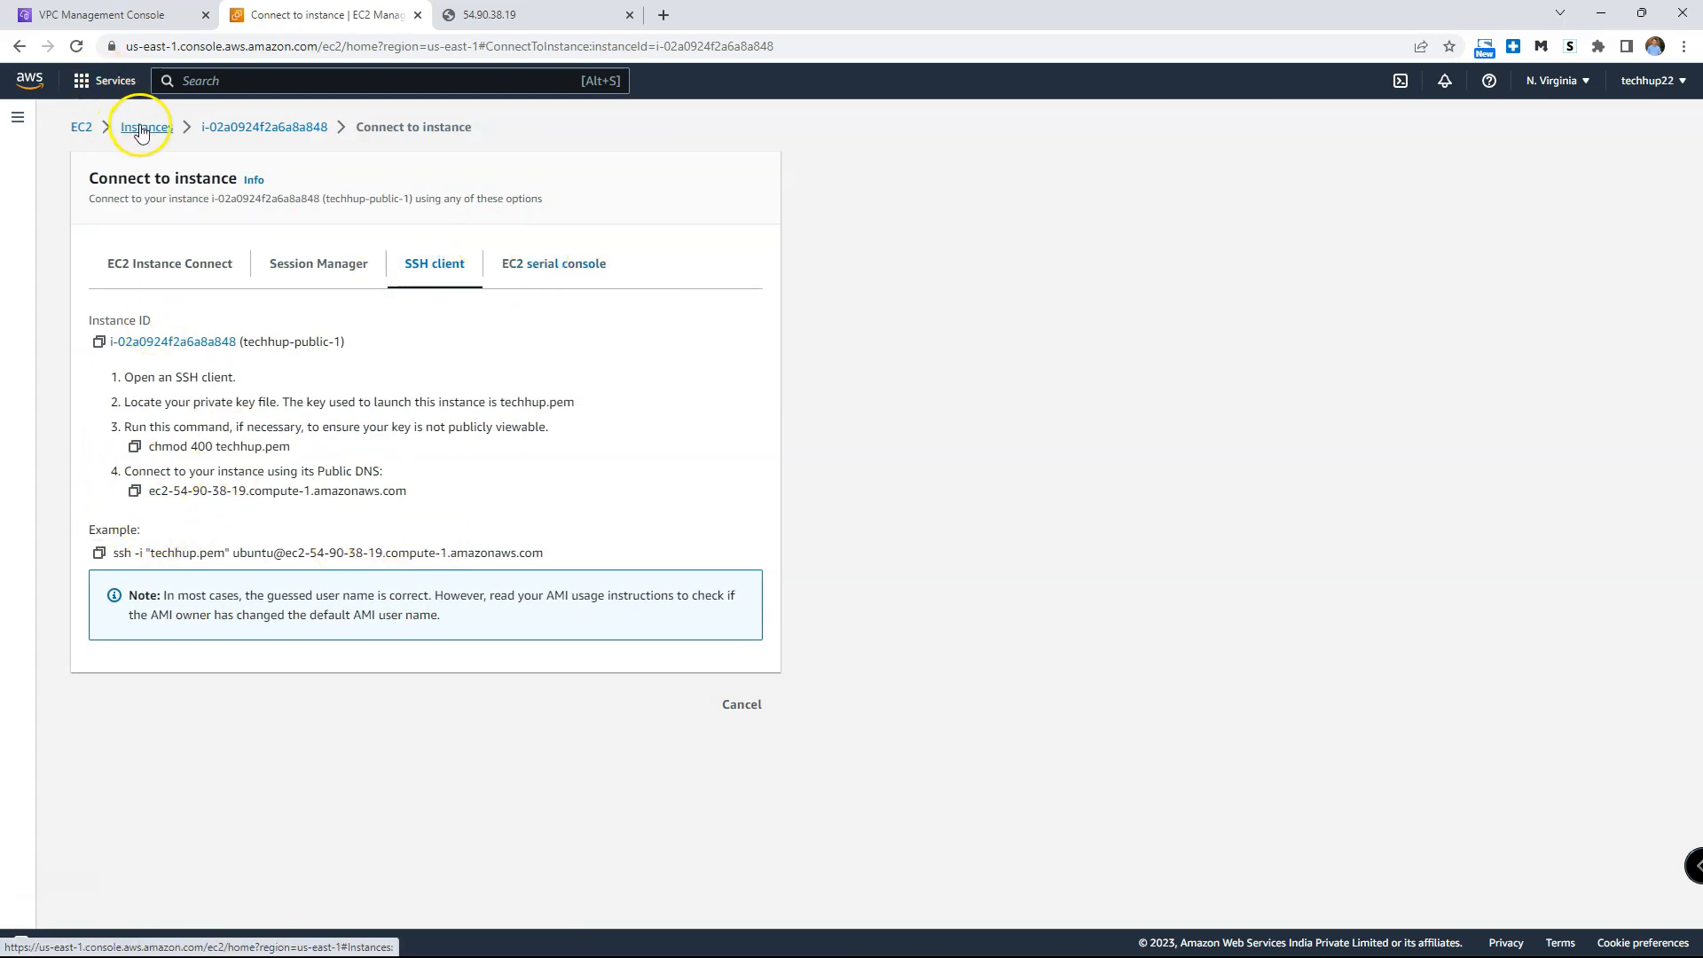
Step: Return to the instance list, select techhup-public-1, and switch to MobaXterm to start the saved 54.90.38.19 (ubuntu) SSH session
left_click(141, 129)
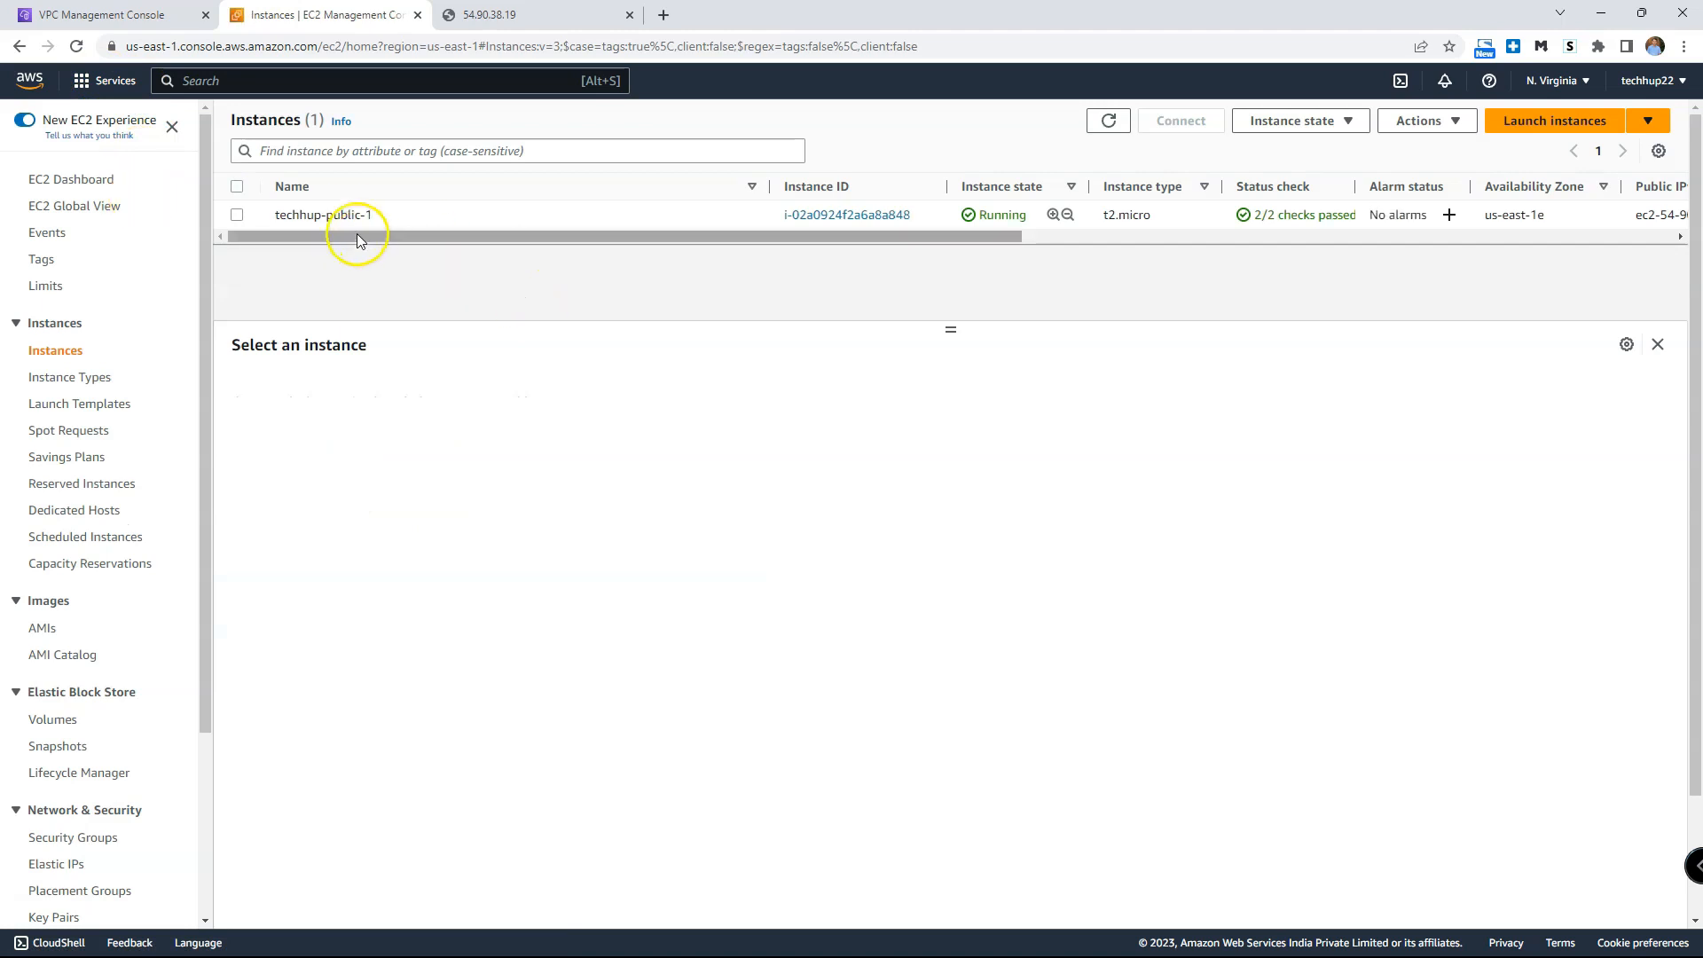
left_click(236, 216)
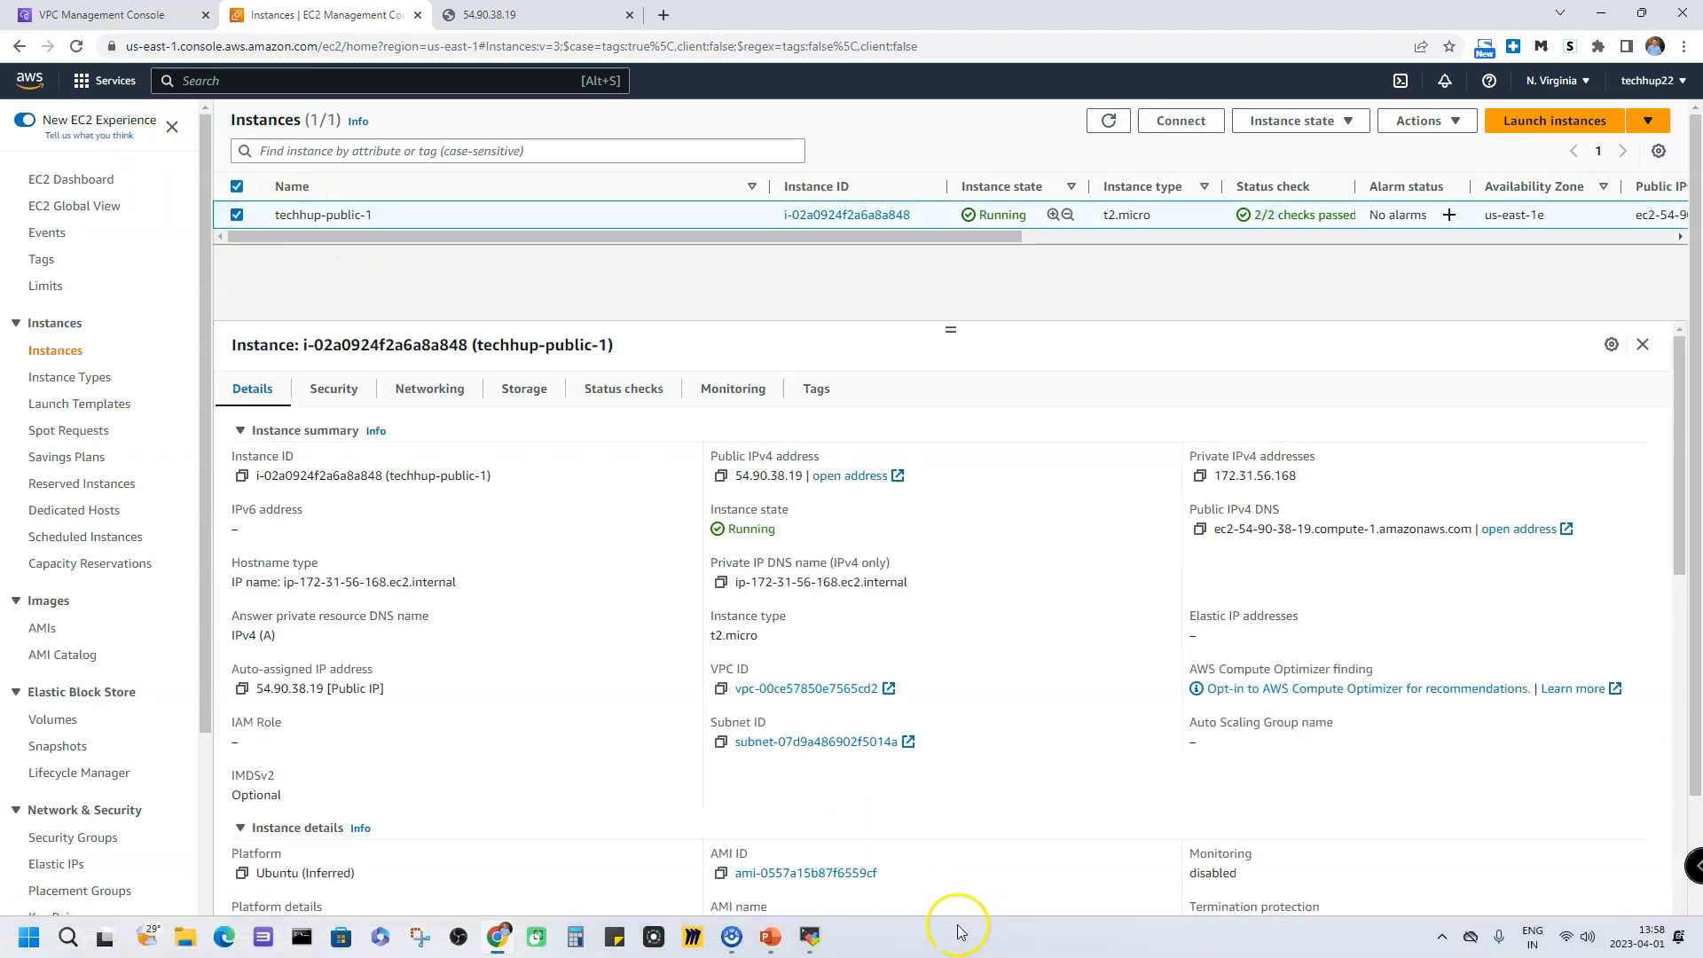
left_click(810, 936)
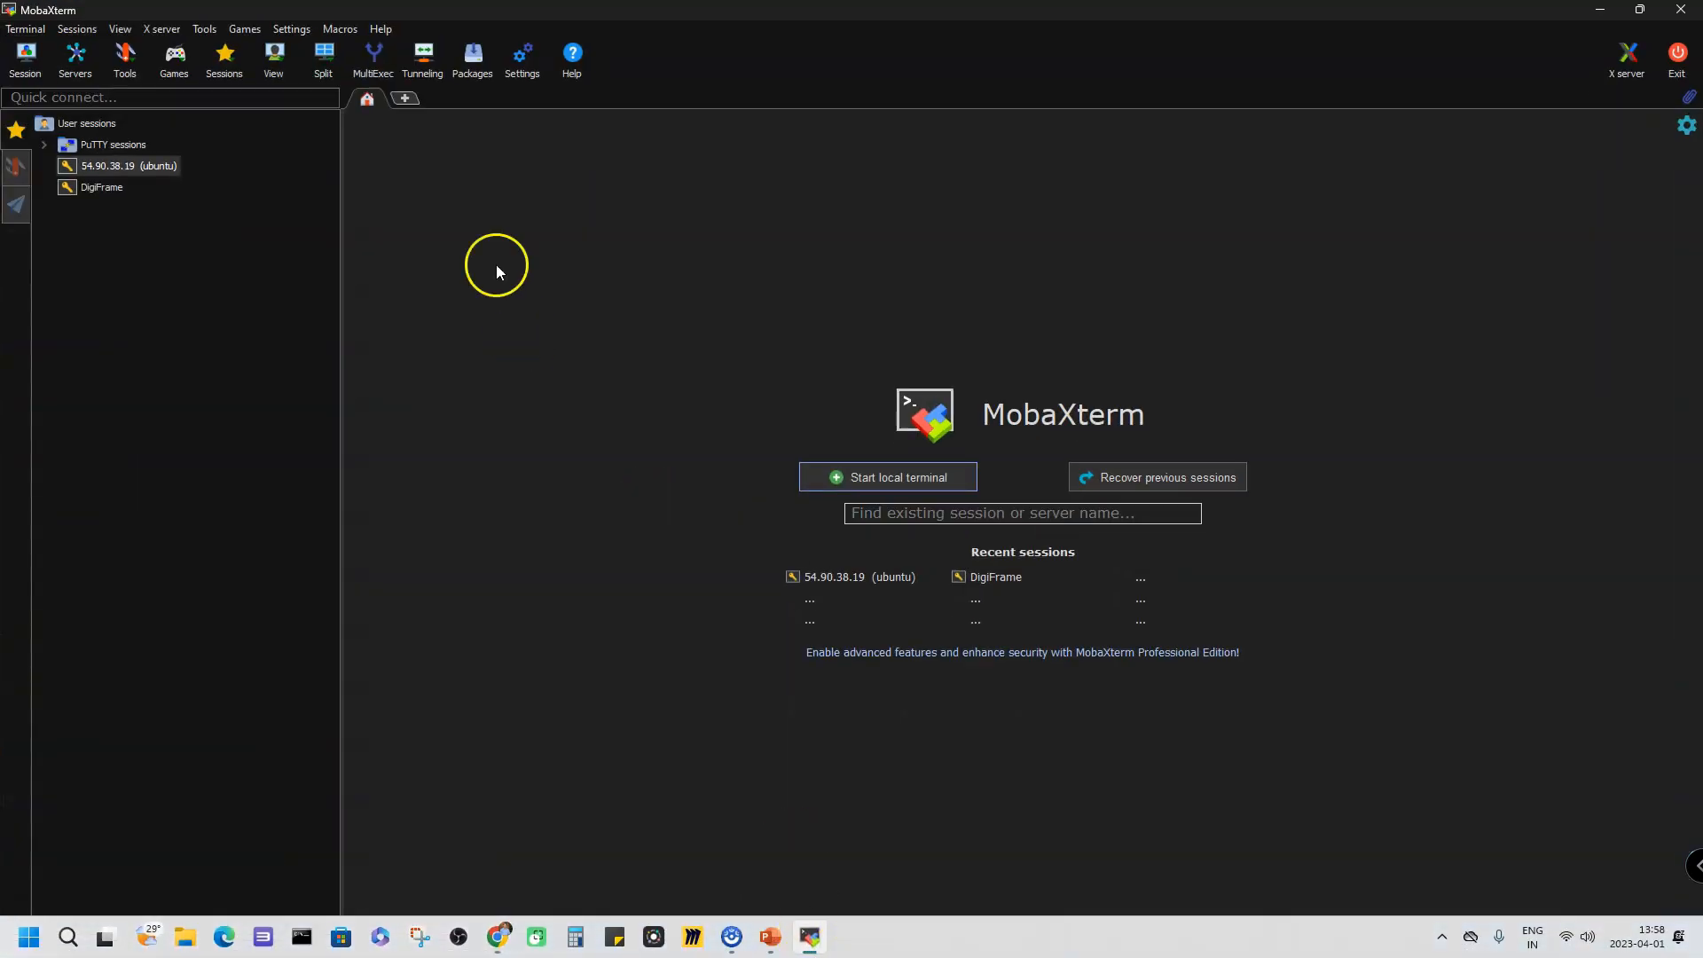
double_click(131, 169)
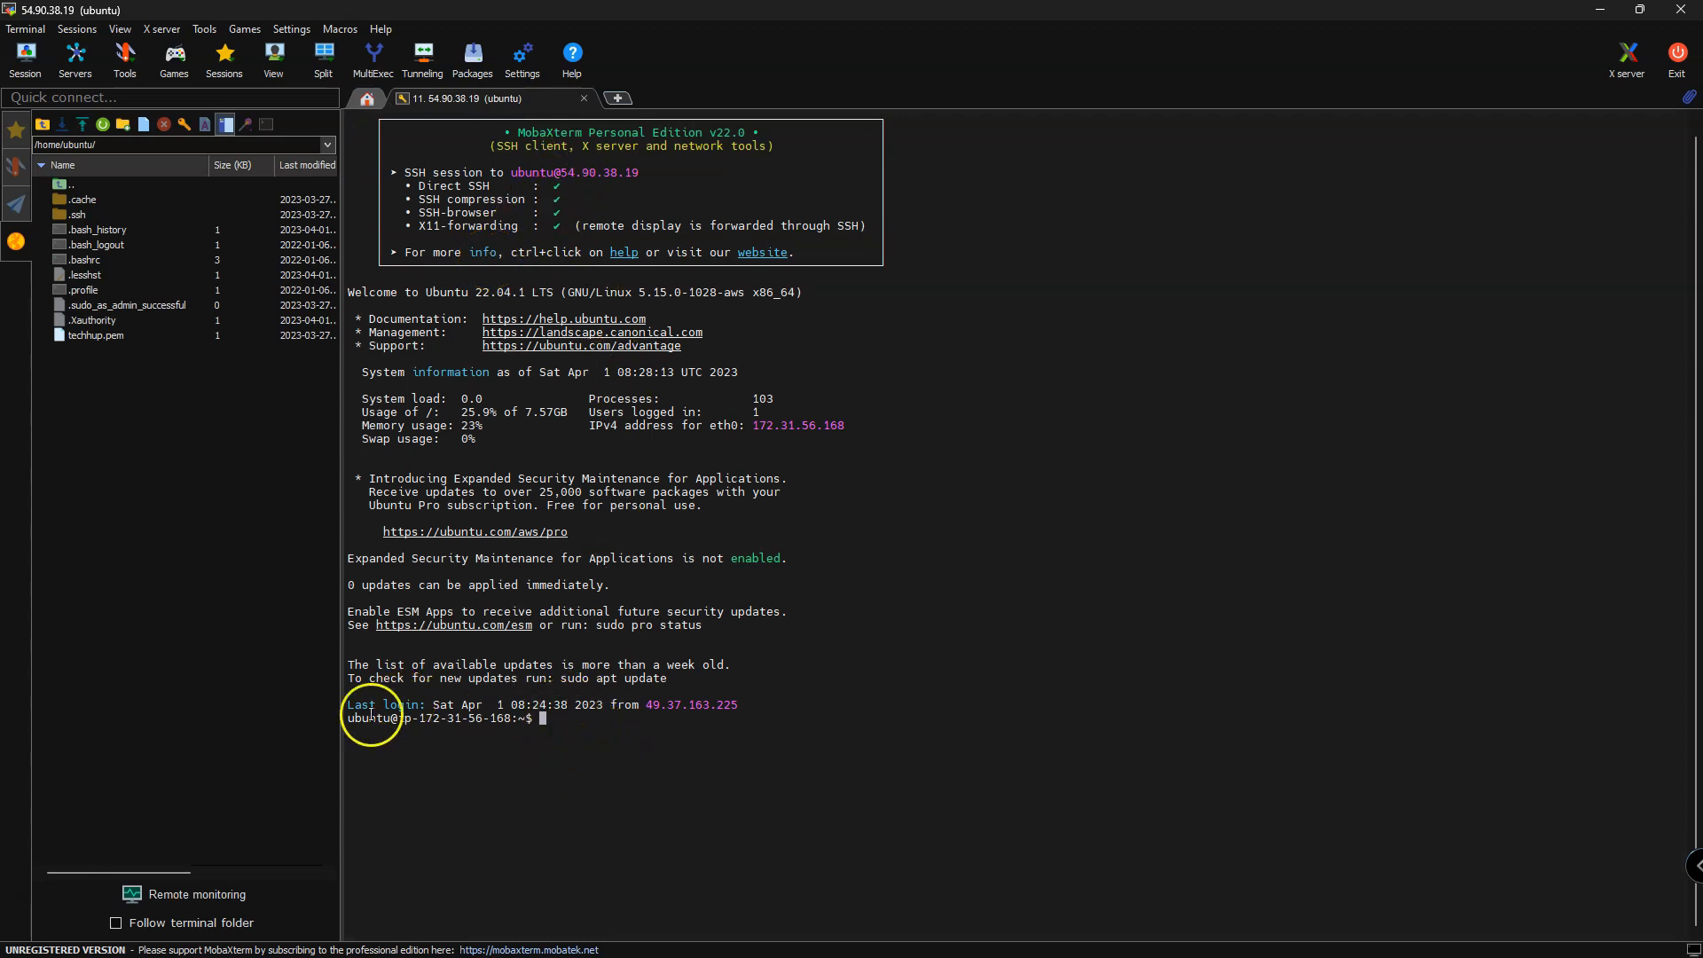
Step: Compare the terminal prompt's IP with techhup-public-1's private IPv4 address in the EC2 console, and view the instance's security details
left_click_drag(516, 718, 419, 718)
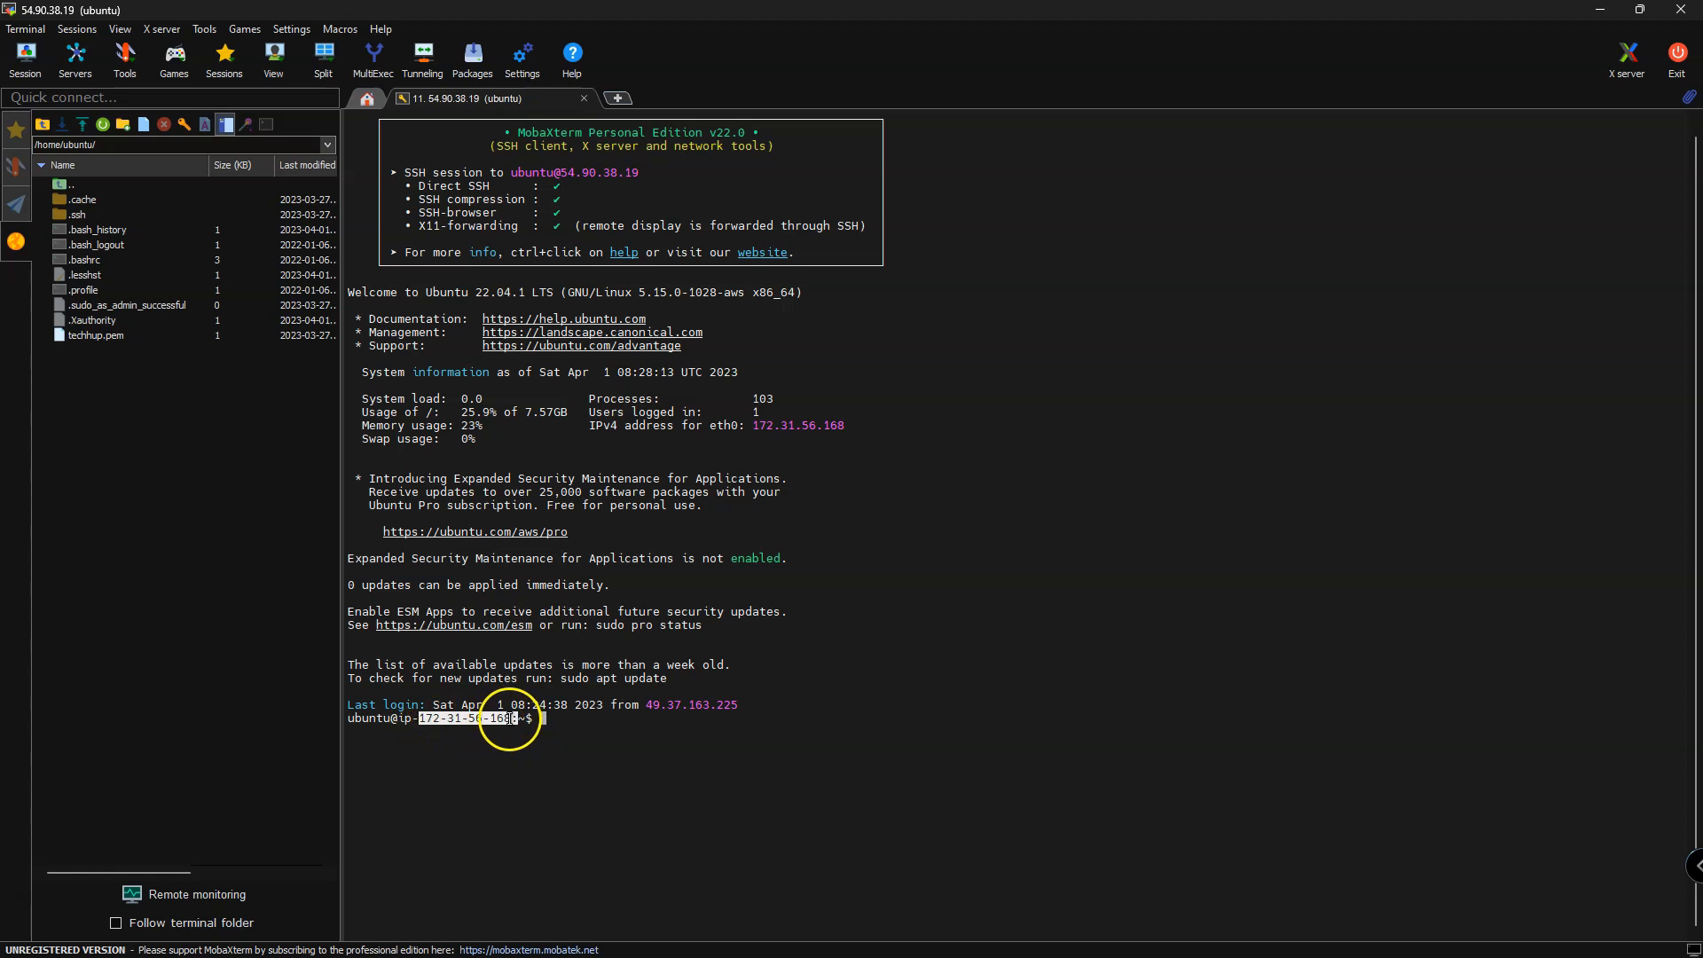
mouse_move(507, 954)
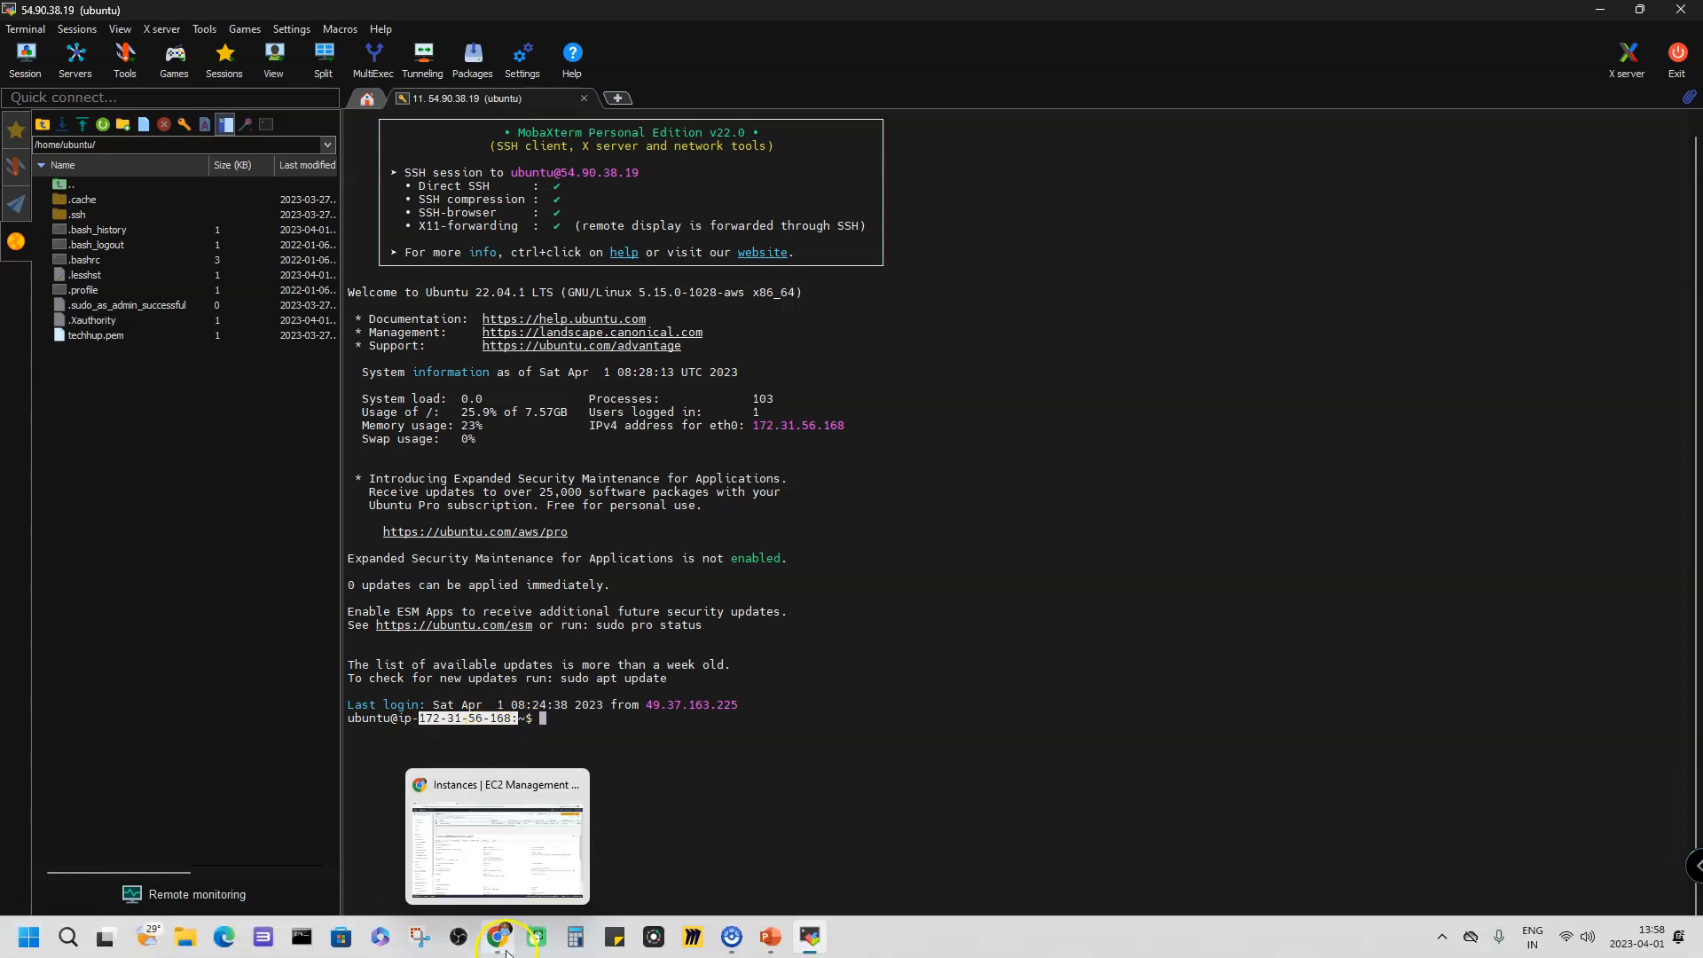
left_click(550, 824)
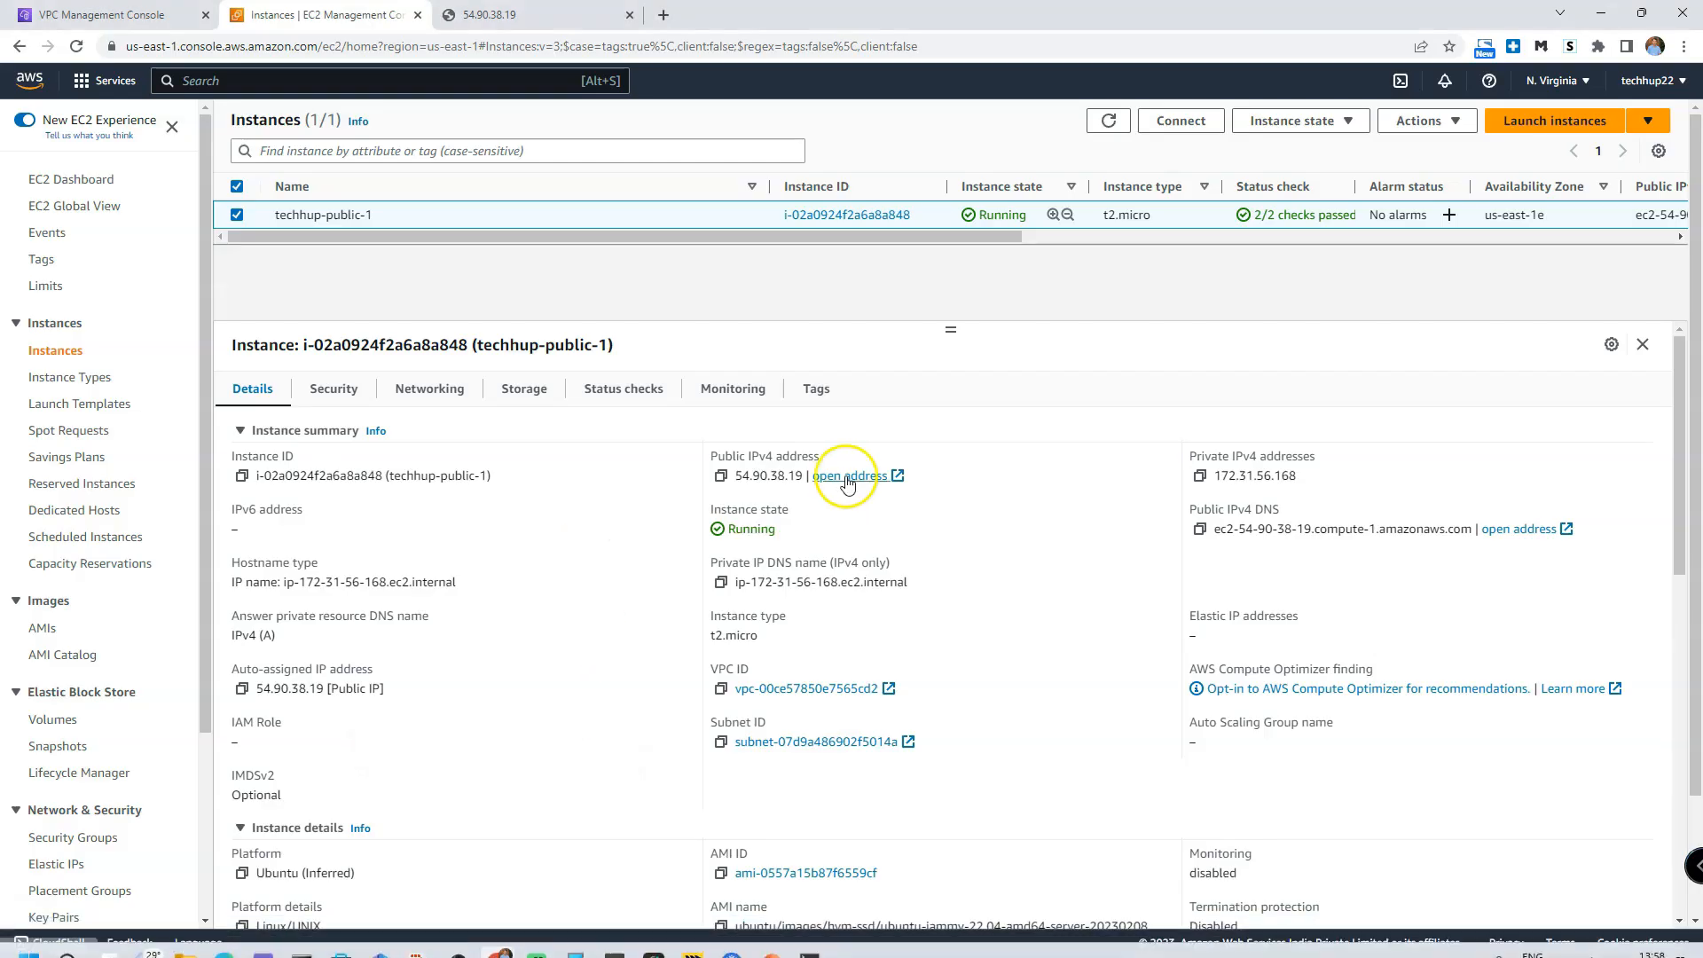
left_click_drag(1296, 477, 1341, 472)
left_click(1306, 497)
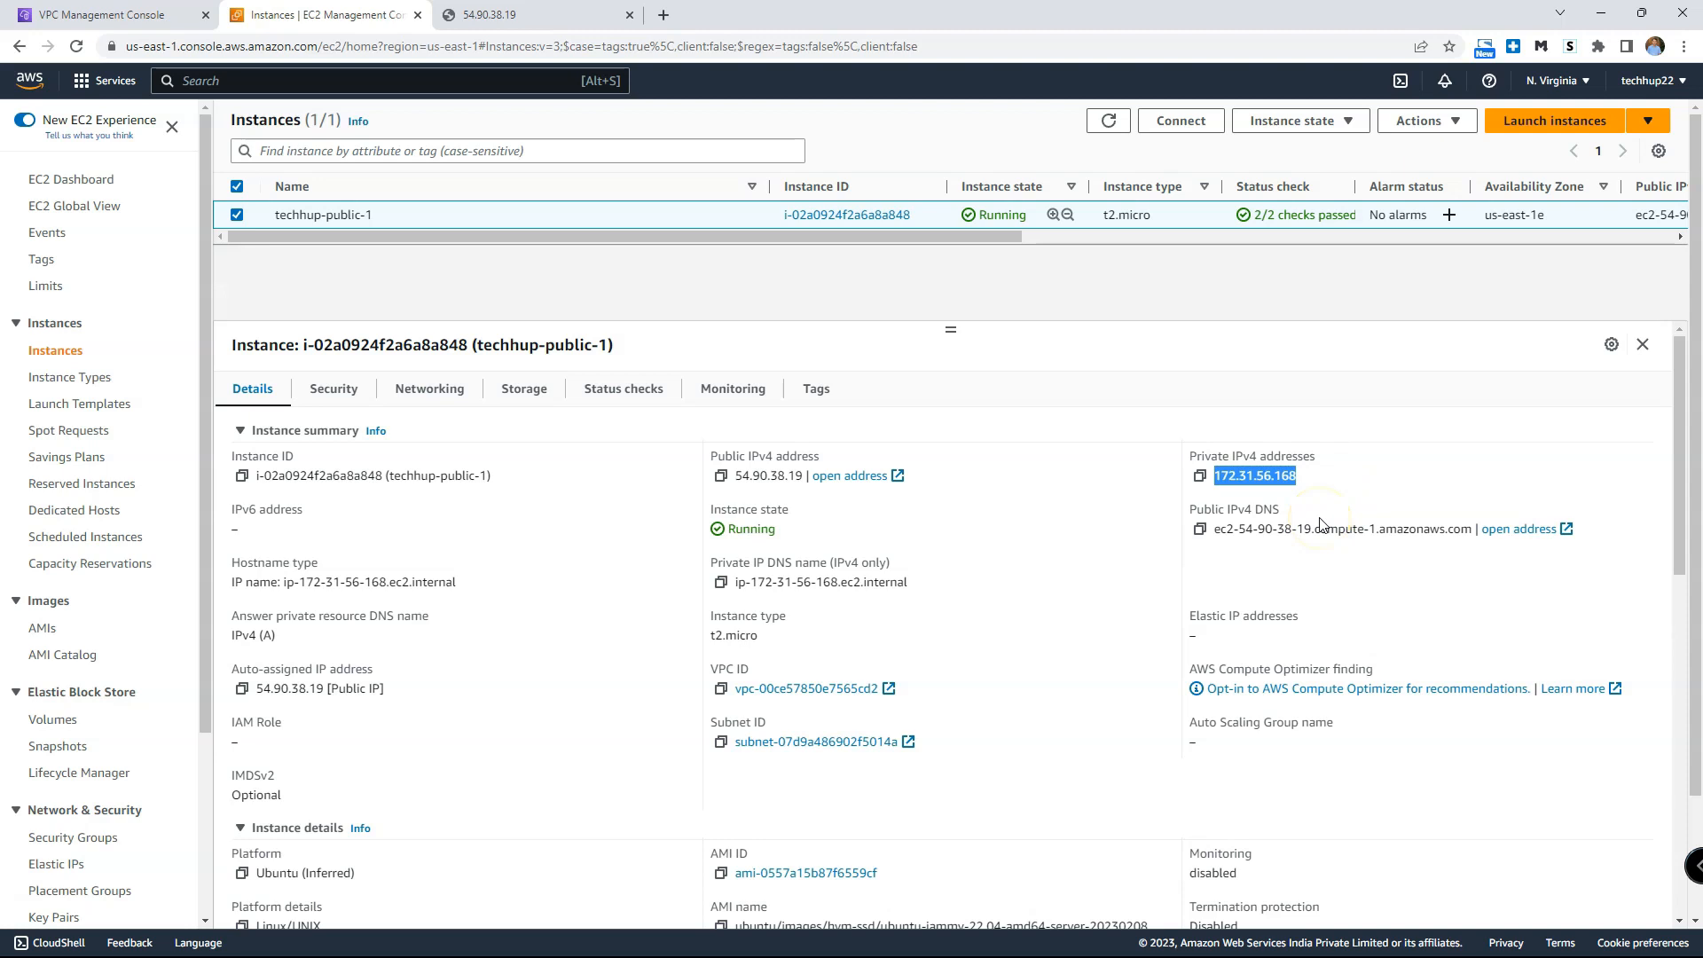
left_click(335, 391)
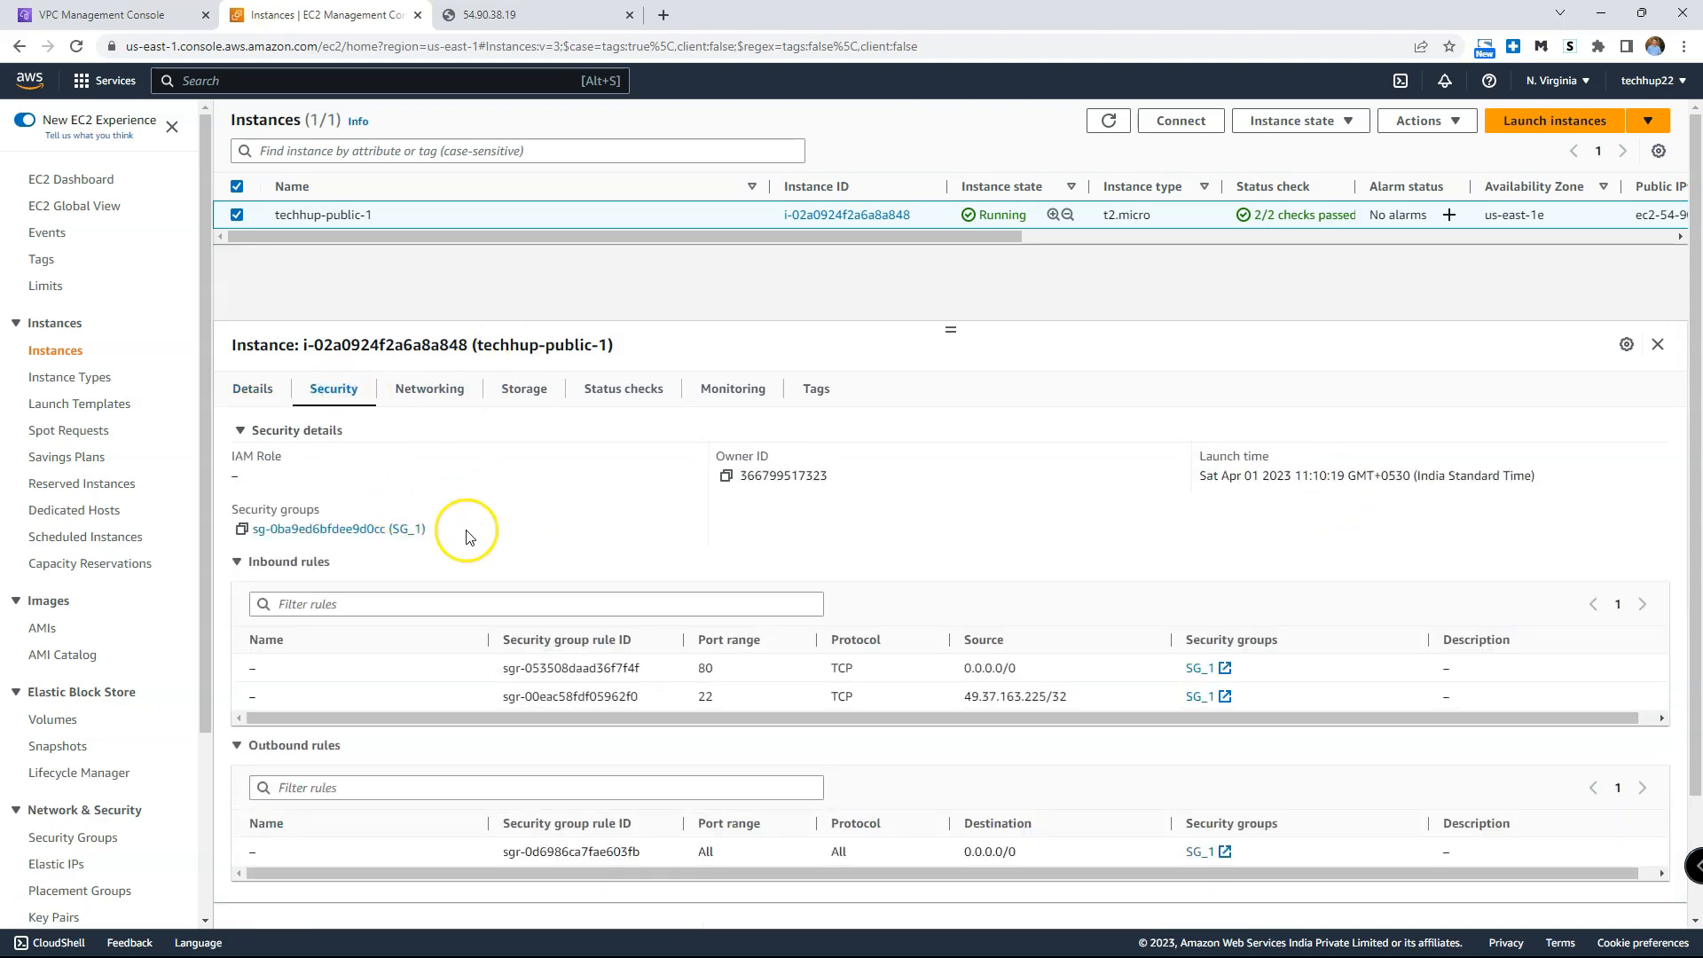
Step: Open SG_1 from the instance's security details, delete its SSH inbound rule on port 22, and save the rules
left_click(398, 530)
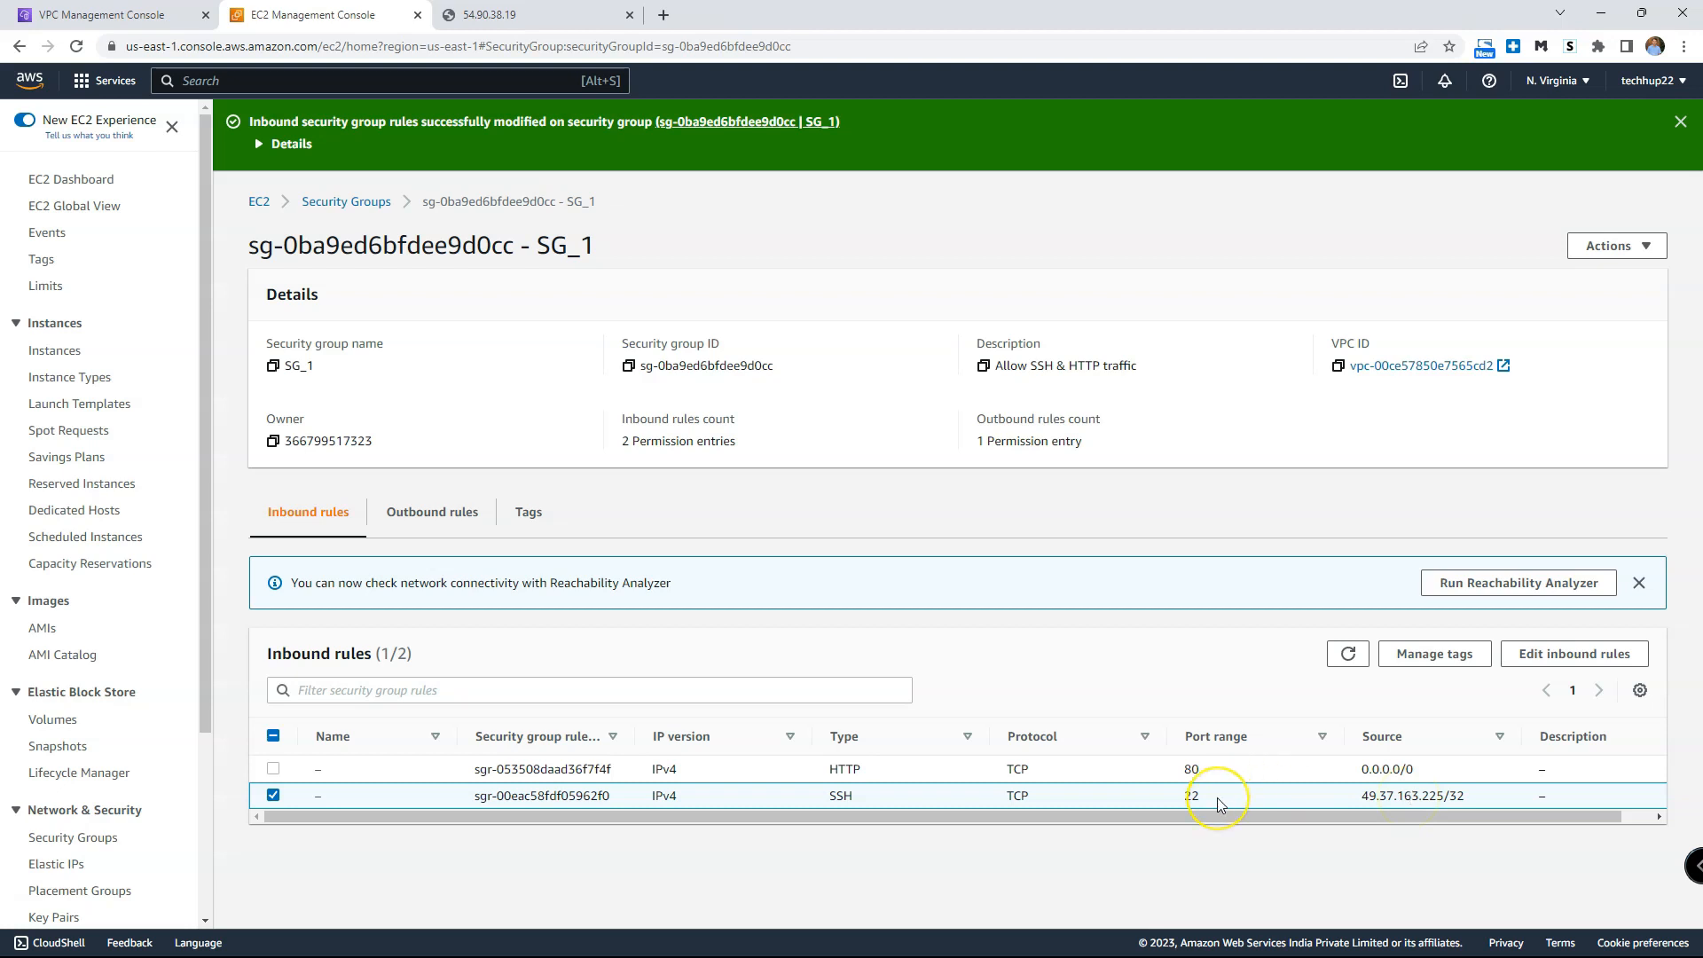
mouse_move(320, 778)
left_click(1540, 661)
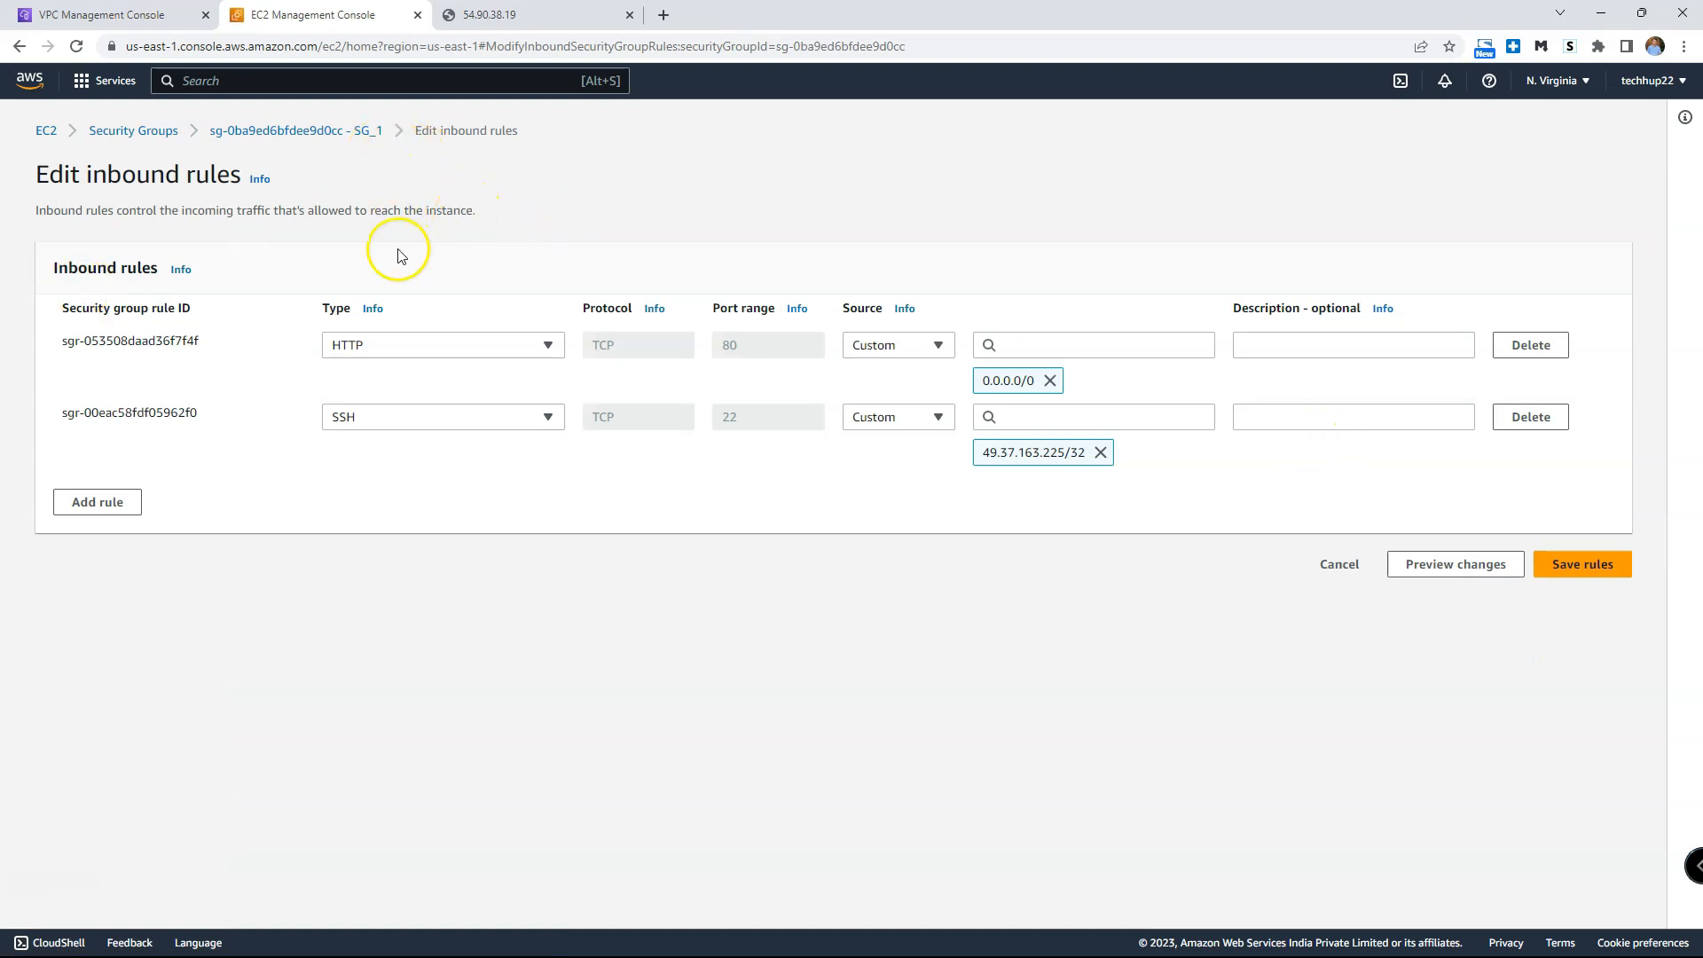
left_click(1557, 416)
left_click(1609, 495)
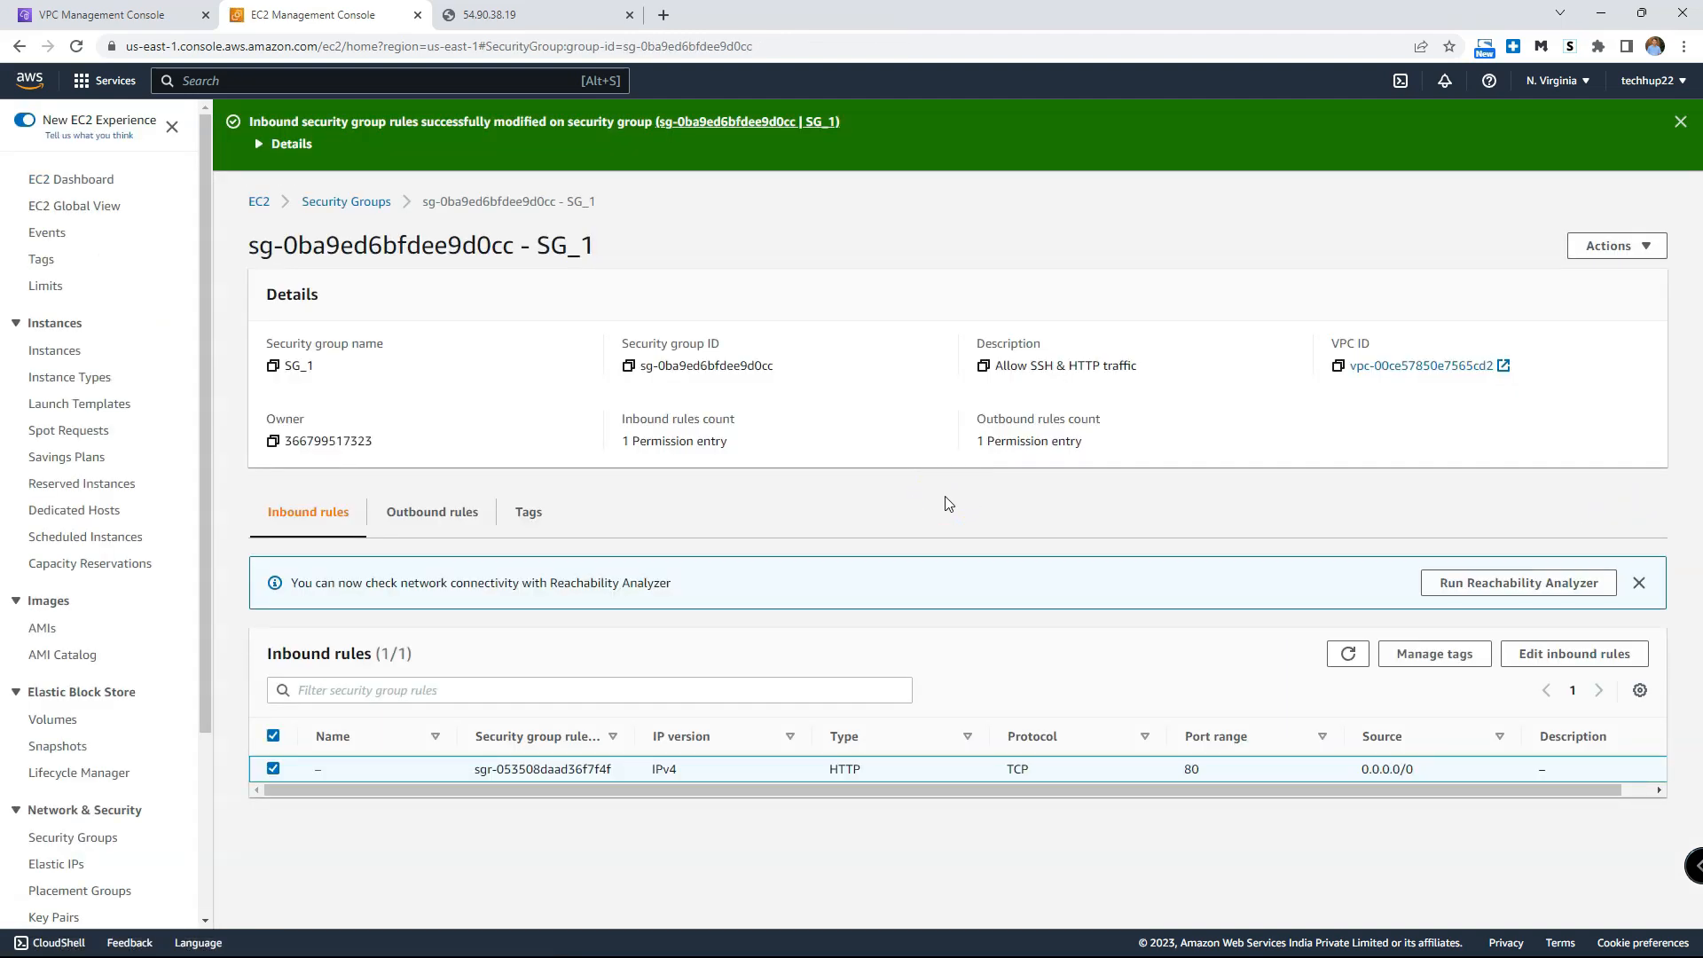
Step: Switch to MobaXterm, close the open SSH session, and start the saved 54.90.38.19 (ubuntu) session again
left_click(803, 939)
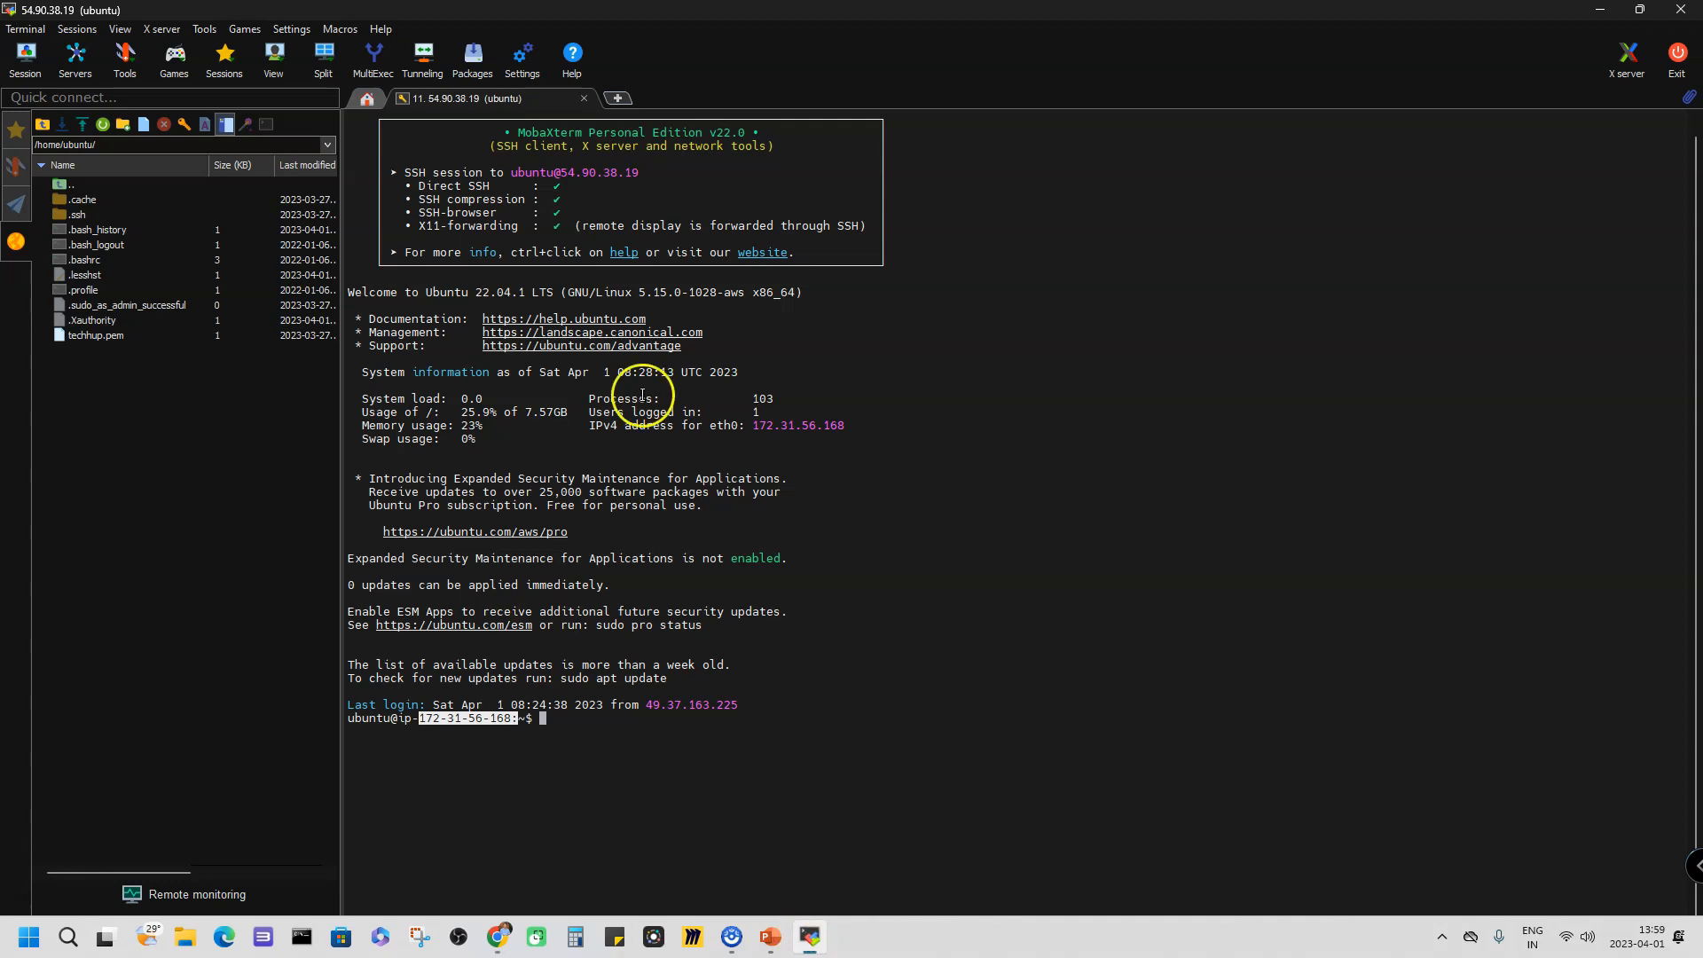
left_click(583, 99)
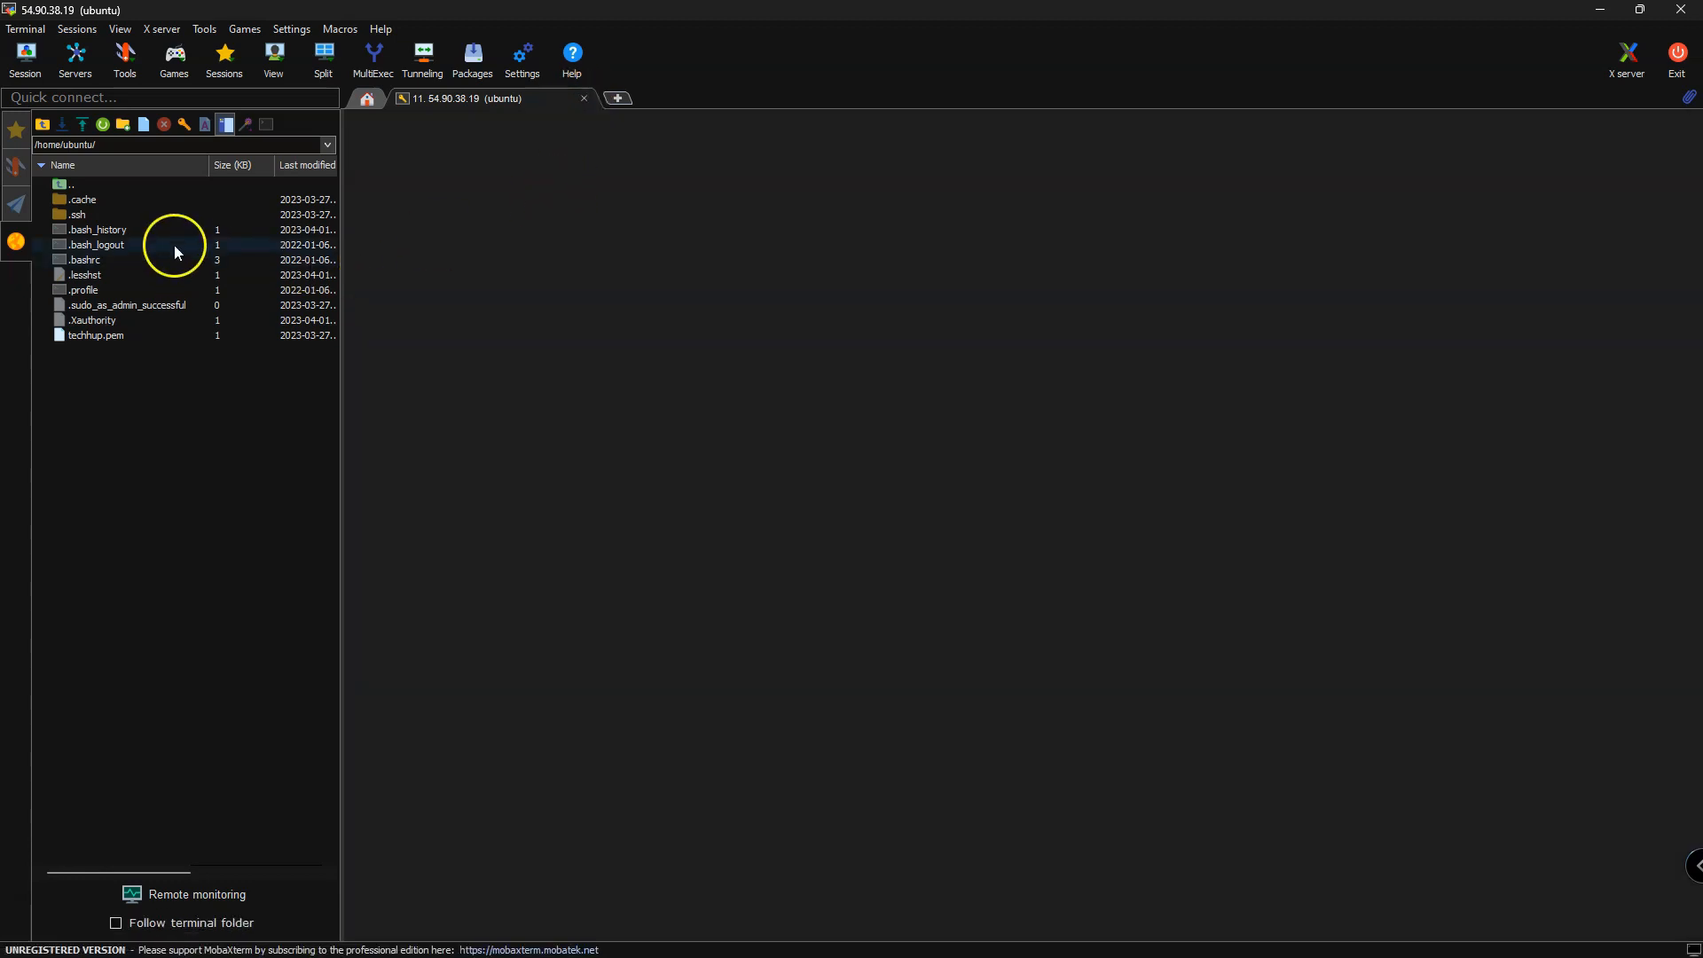
double_click(133, 169)
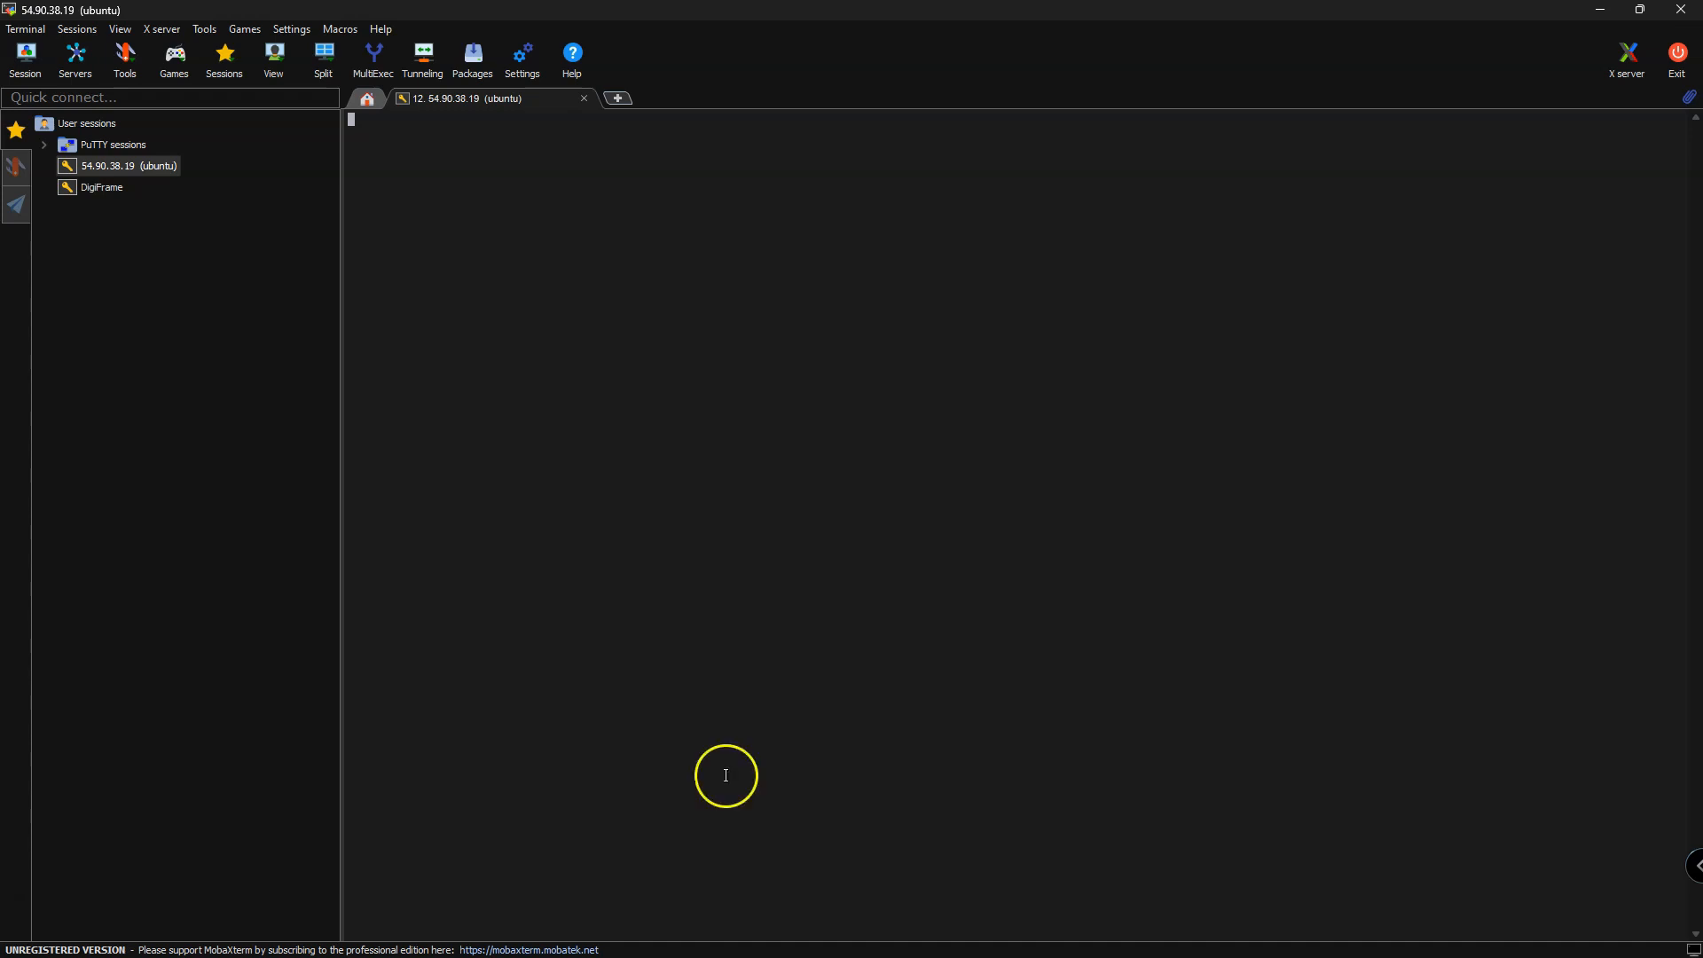
Step: Return to the EC2 console in Chrome, select techhup-public-1 among the running instances, and copy its public IPv4 address
mouse_move(669, 954)
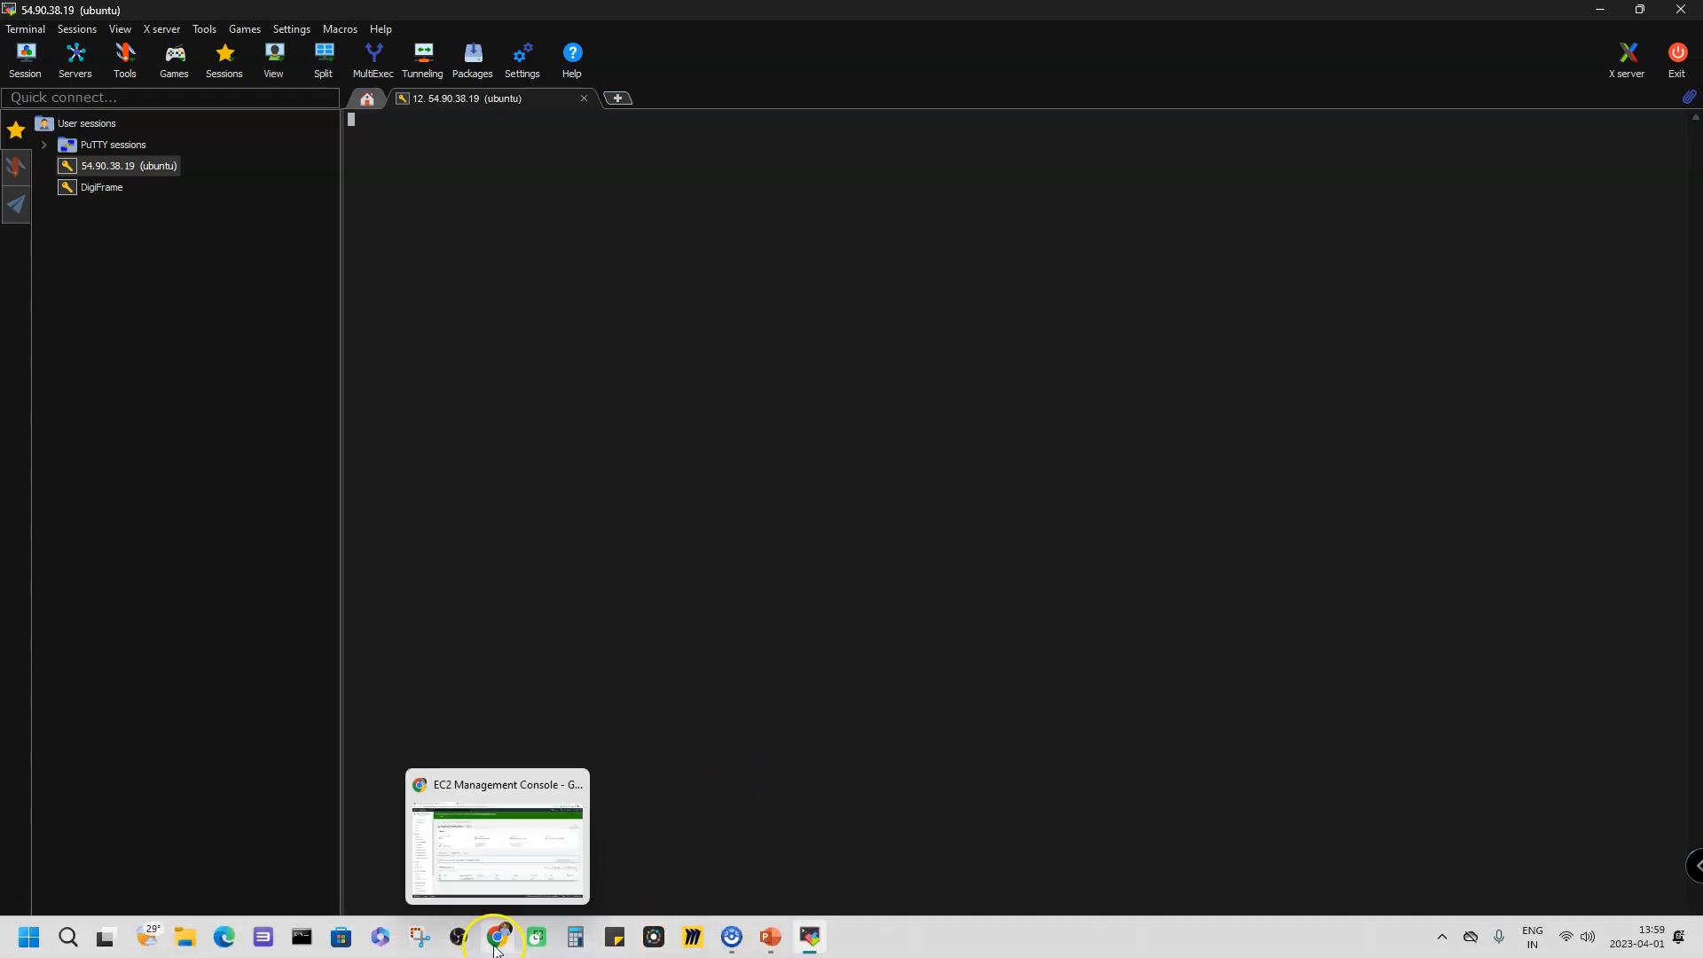
left_click(532, 942)
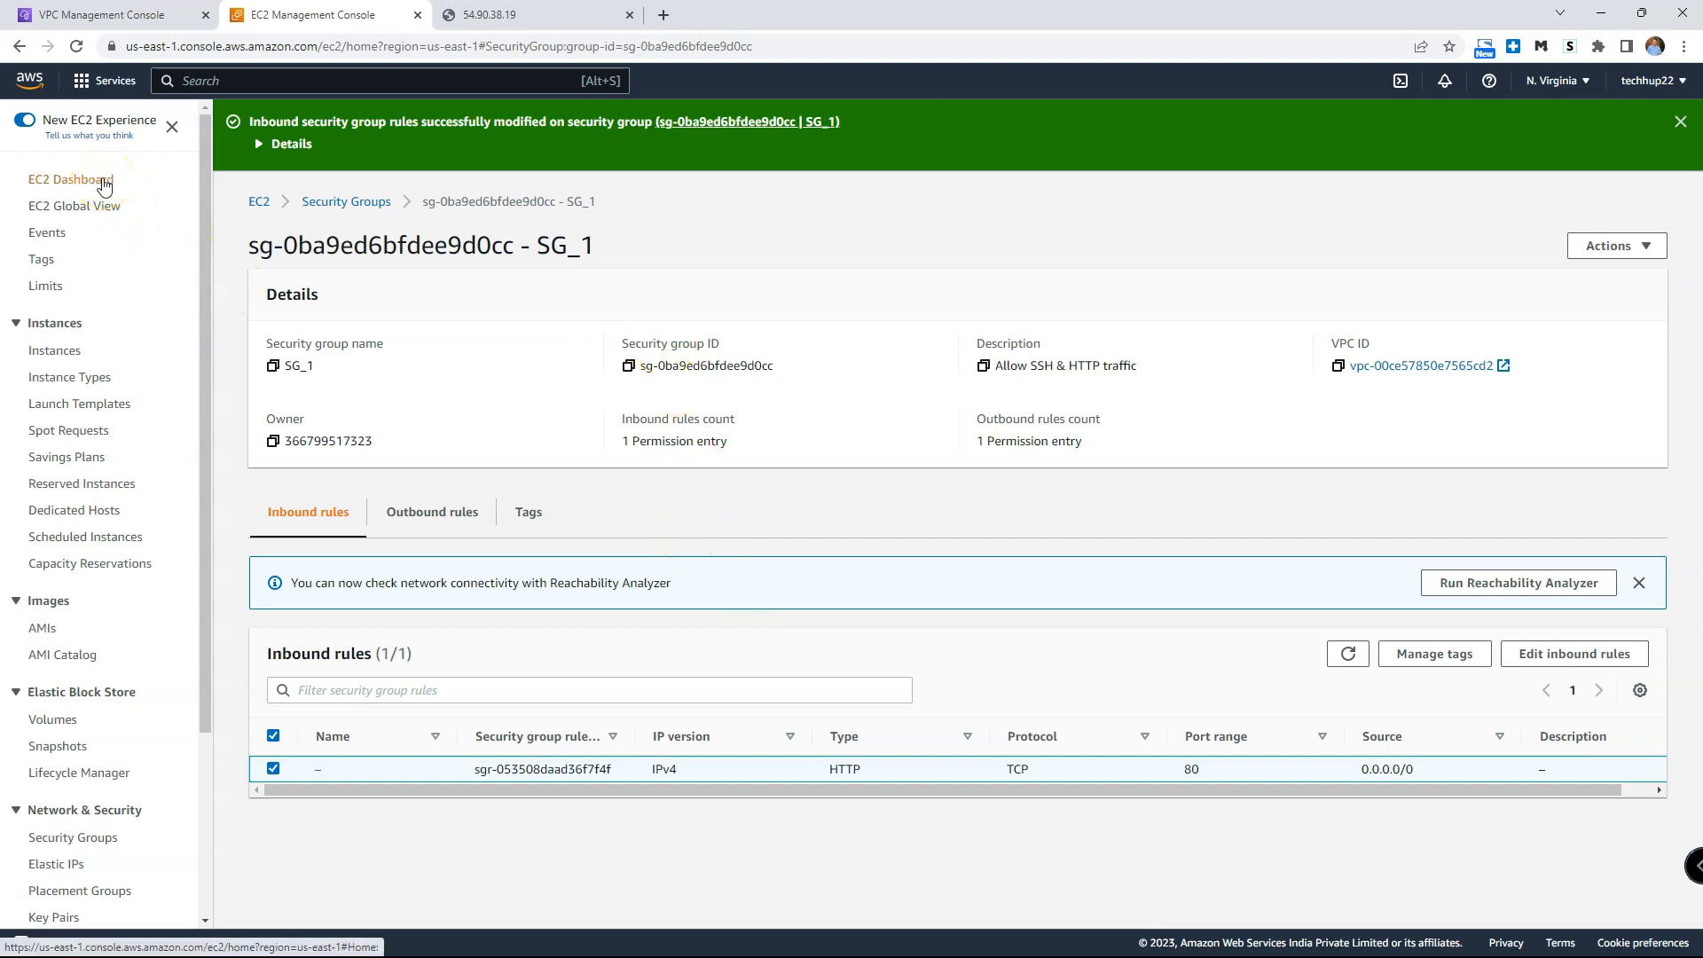
left_click(259, 203)
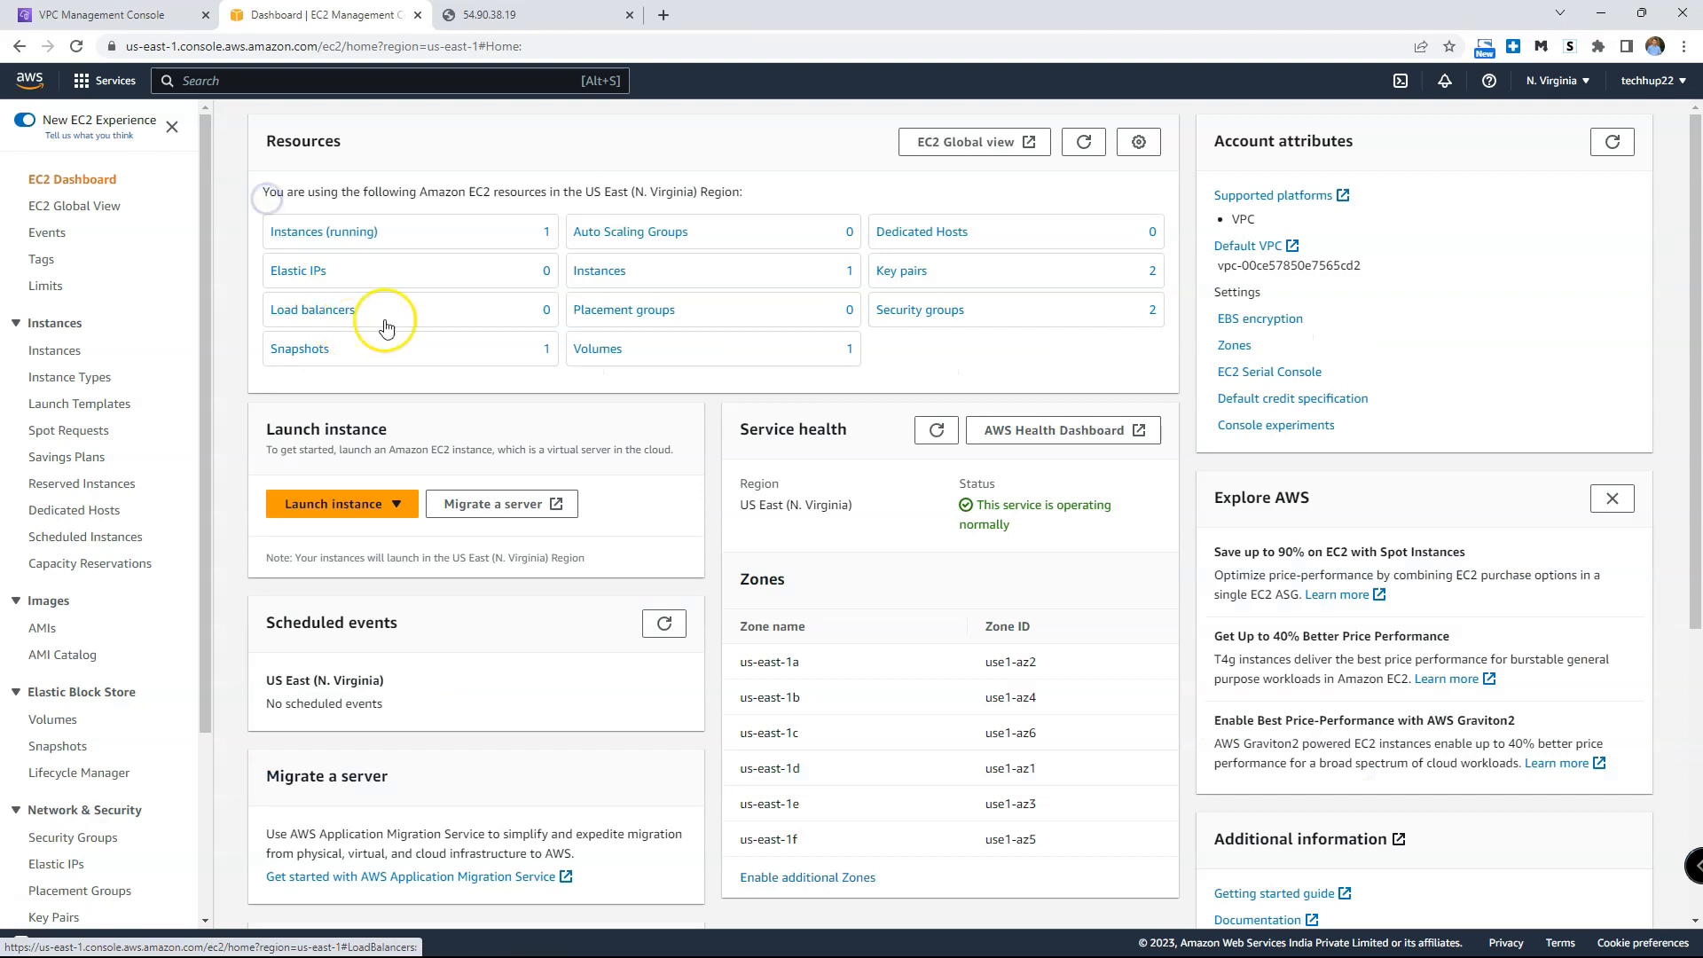
left_click(373, 244)
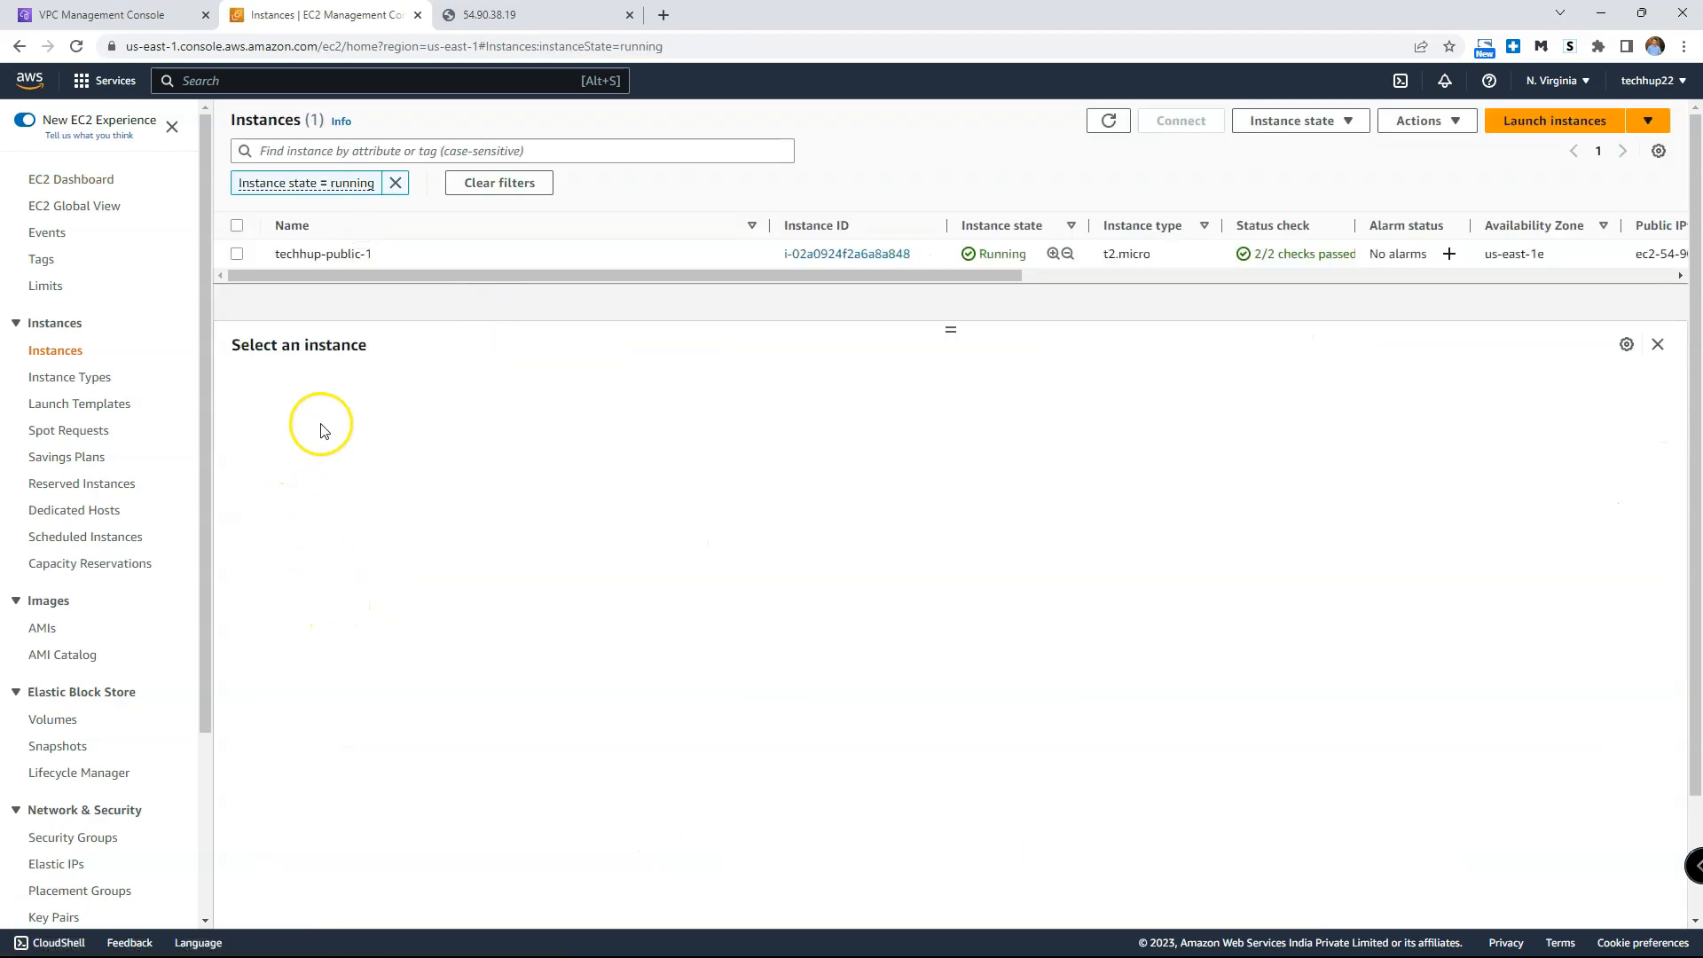
left_click(237, 253)
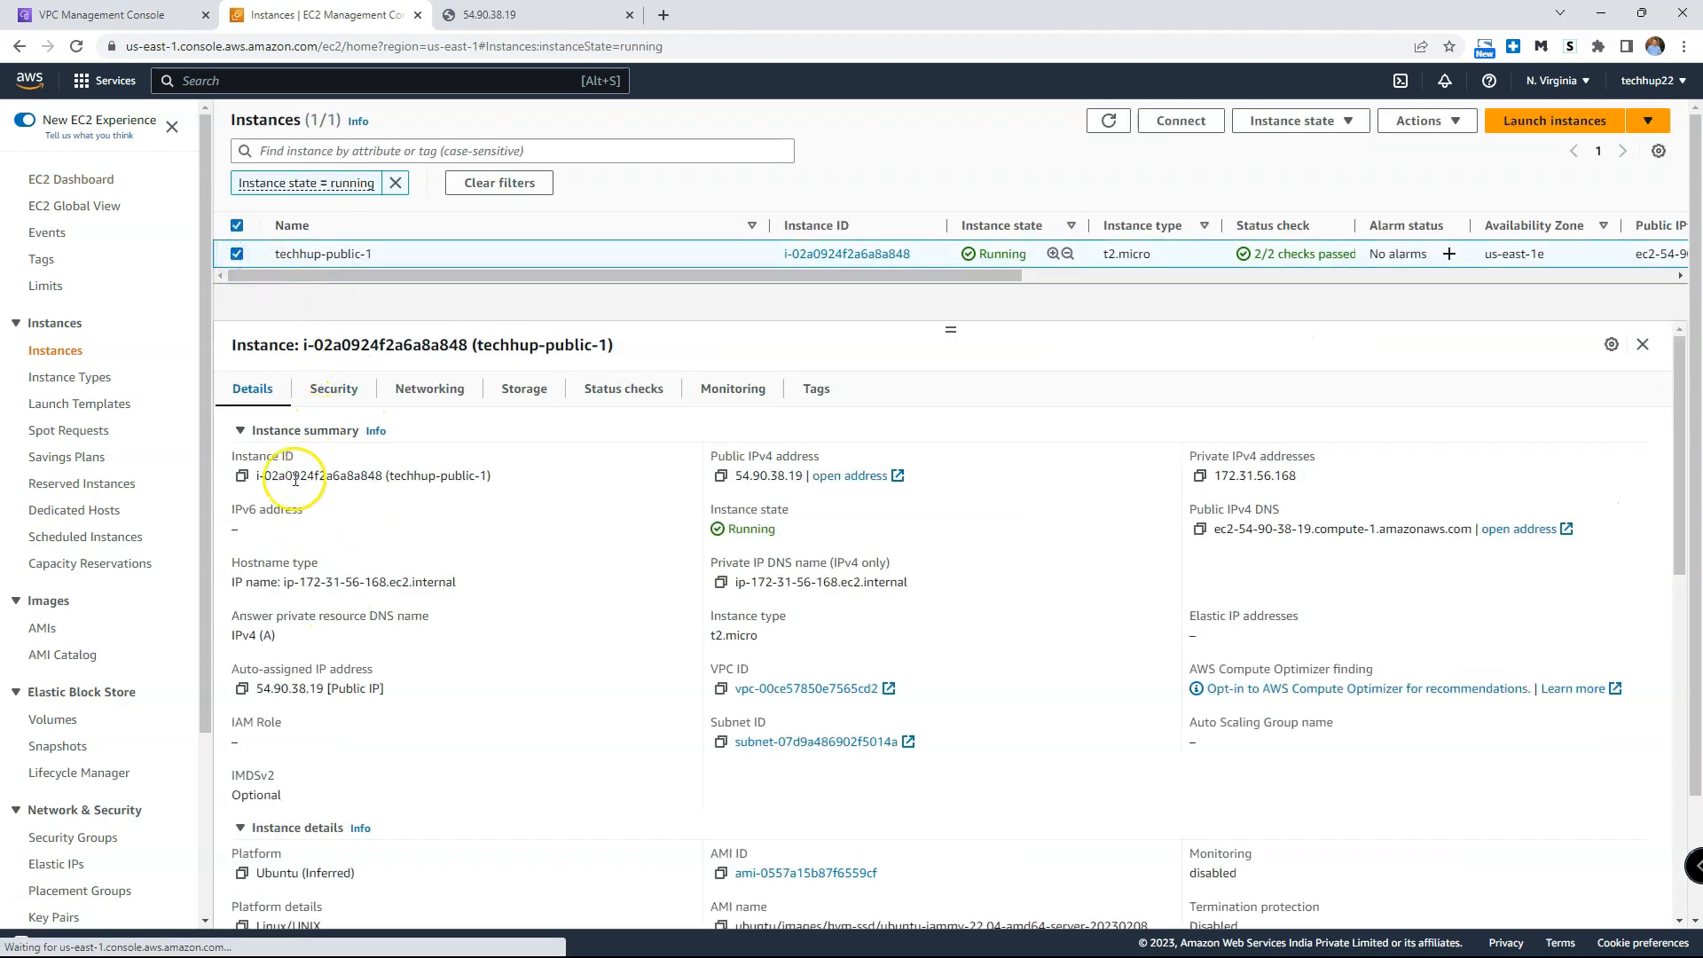
left_click(720, 475)
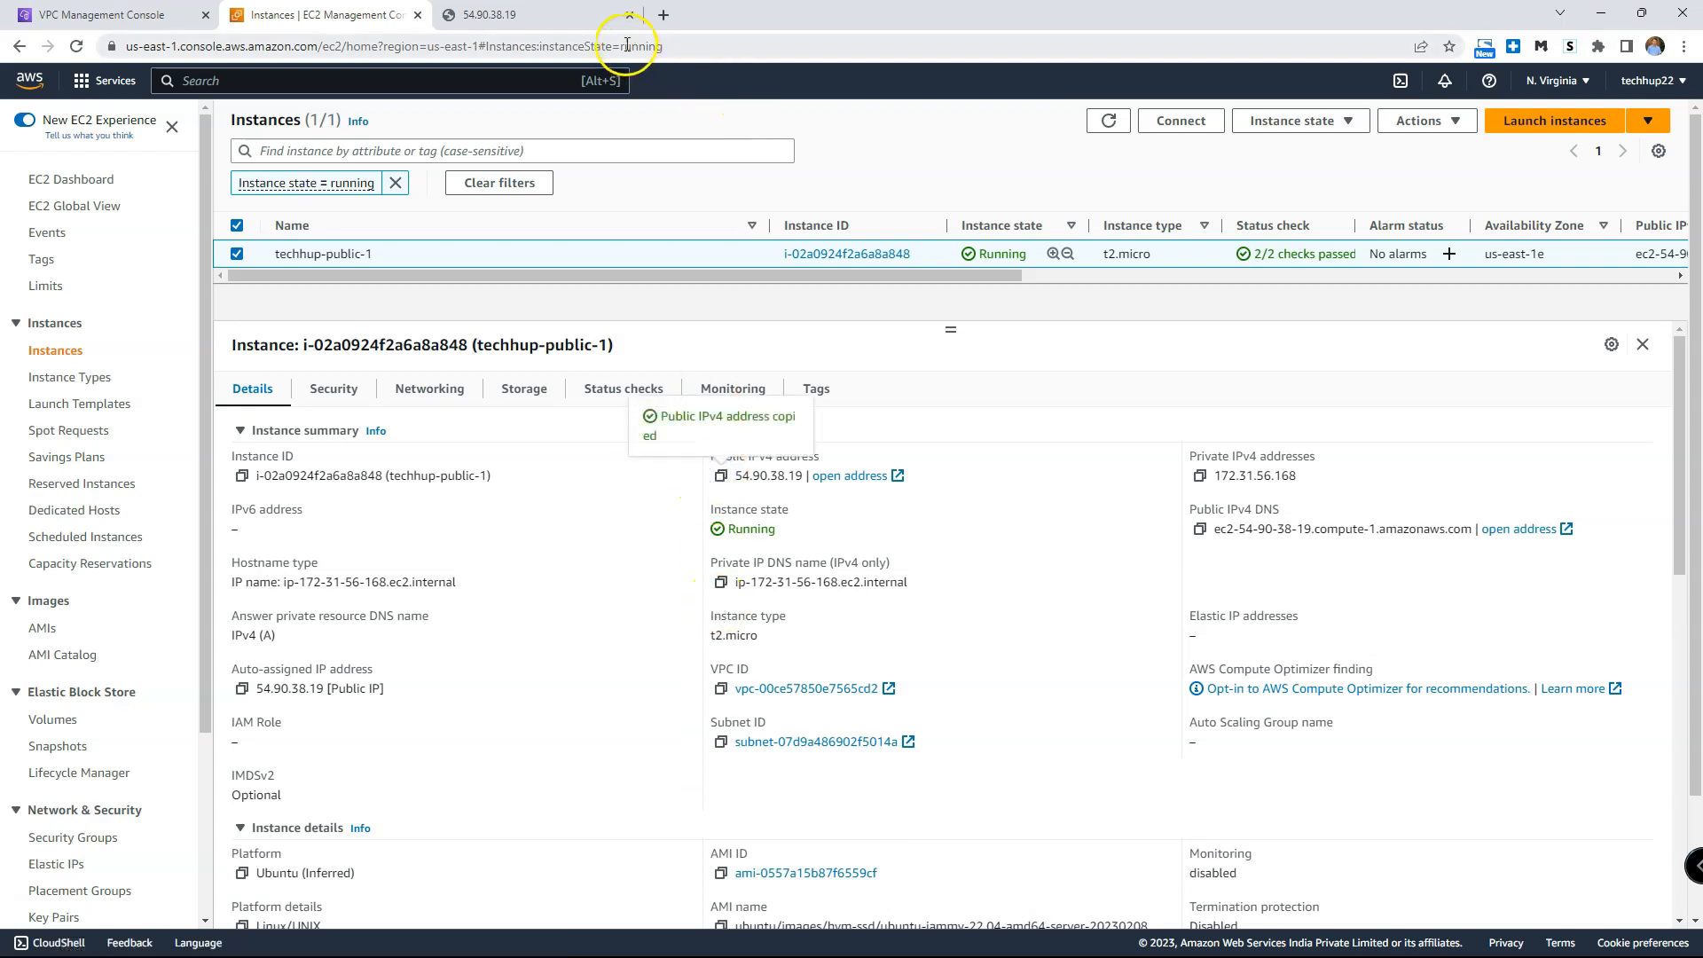
Step: Load the copied address 54.90.38.19 in a new browser tab and check the web page's response
left_click(662, 15)
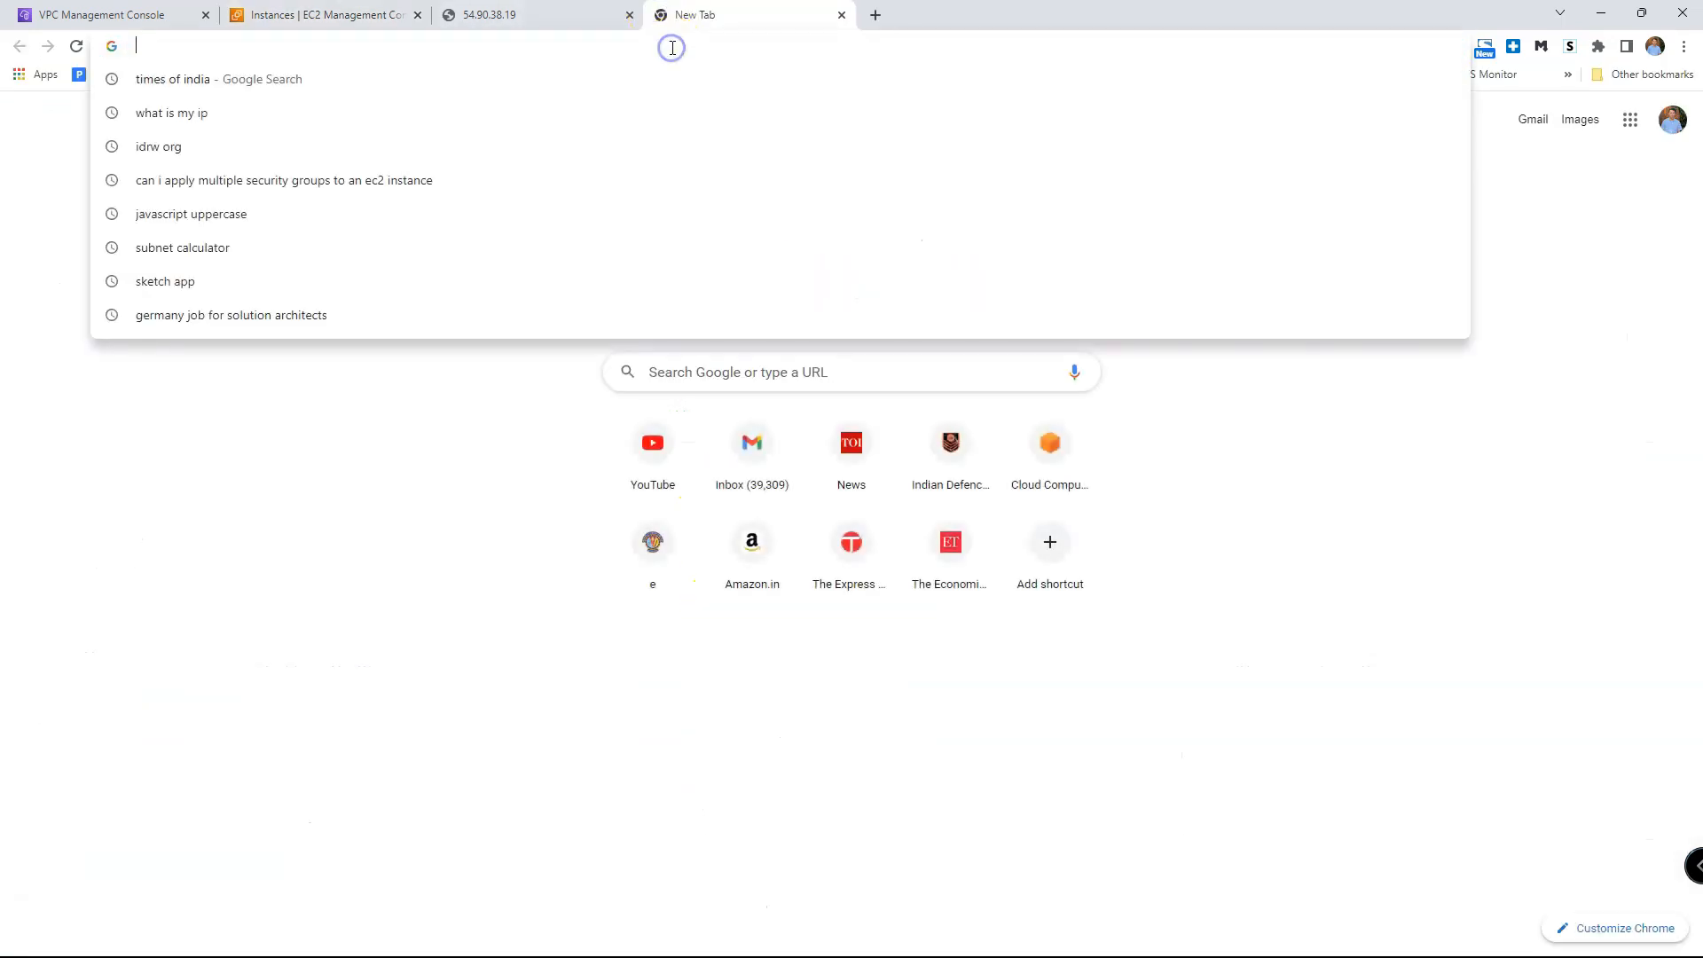
key("ctrl+v")
key("Return")
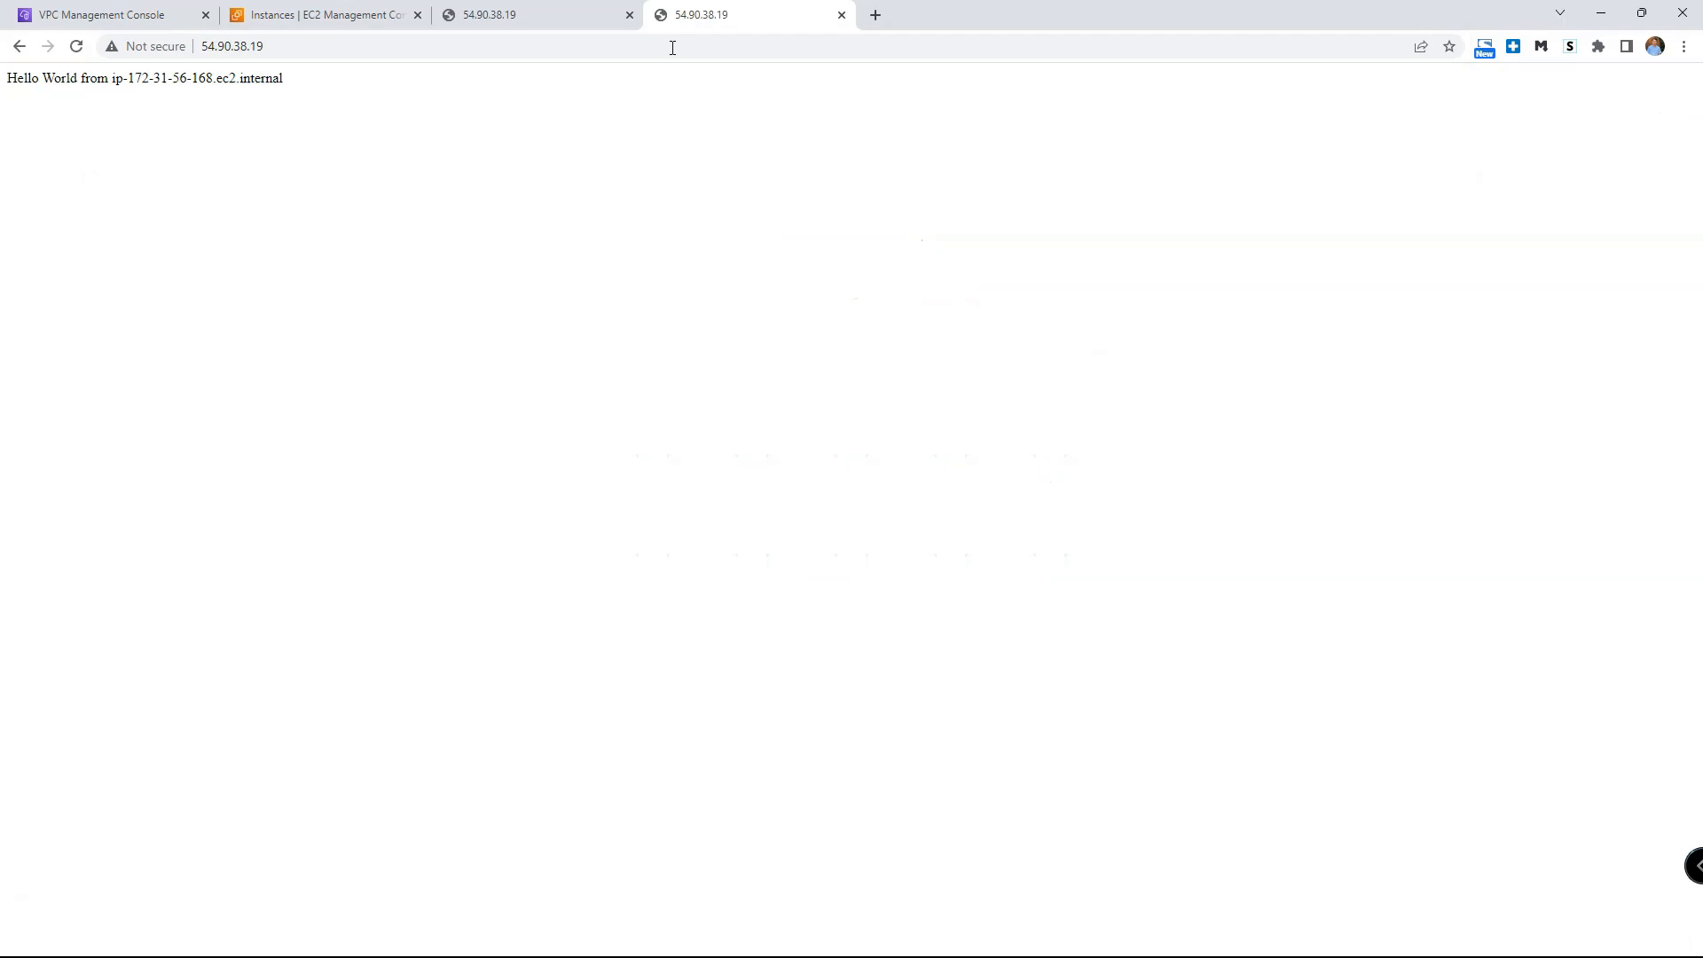
left_click(236, 46)
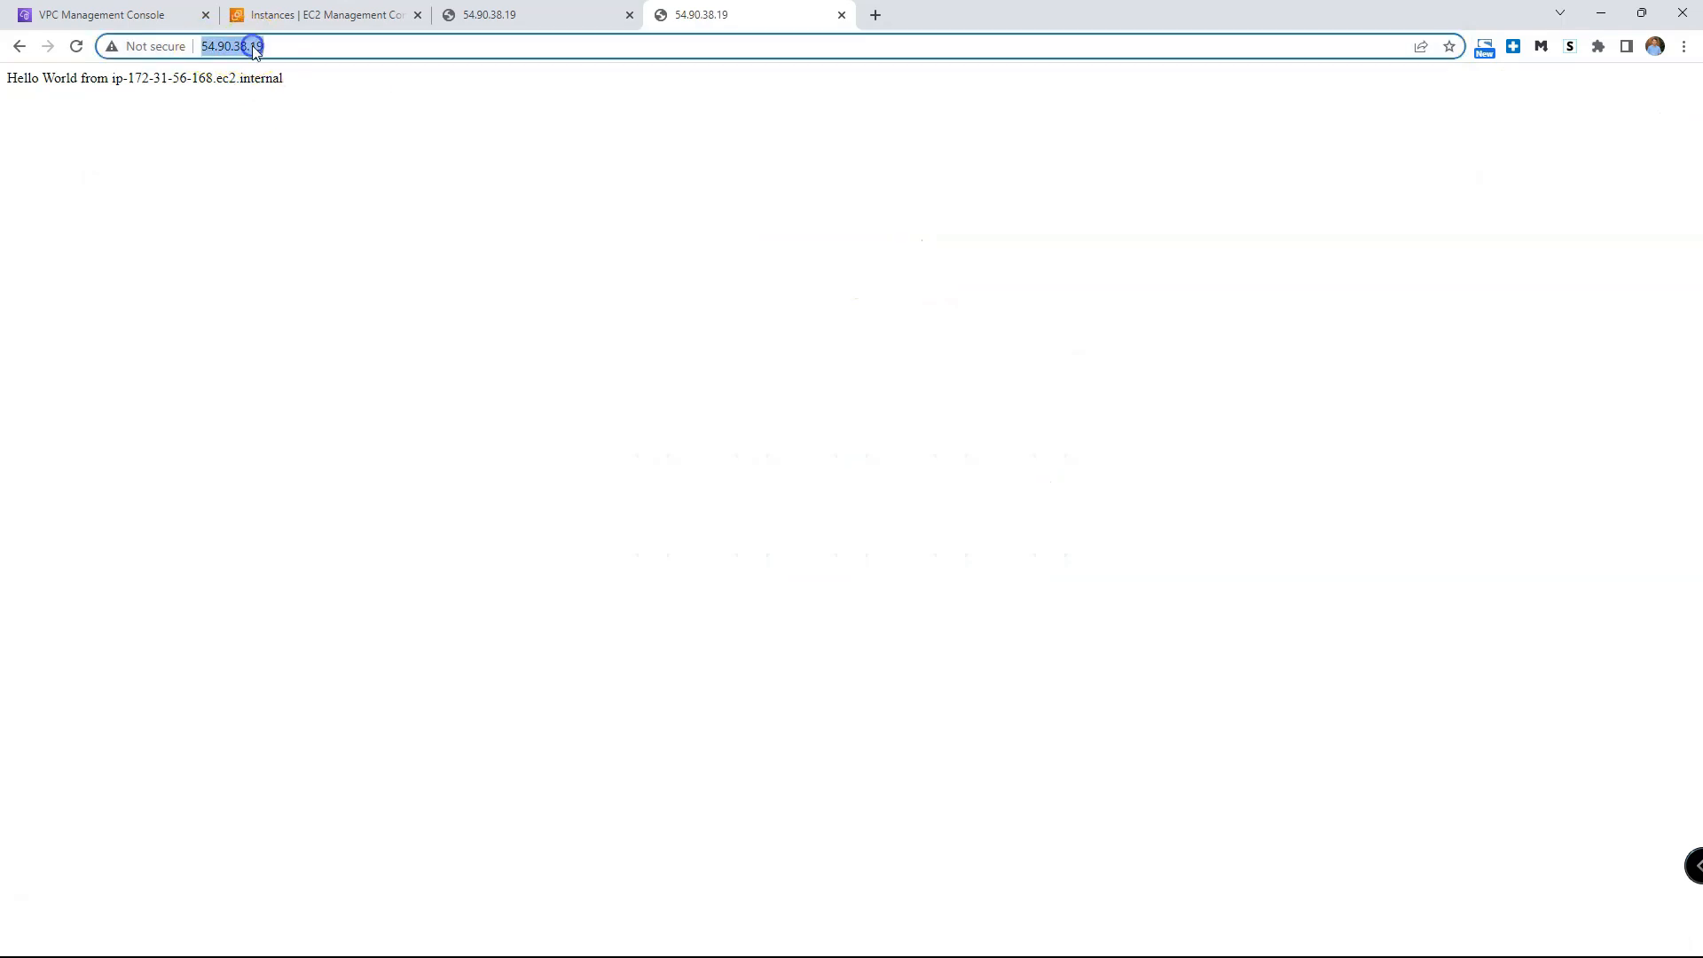
left_click_drag(9, 81, 317, 91)
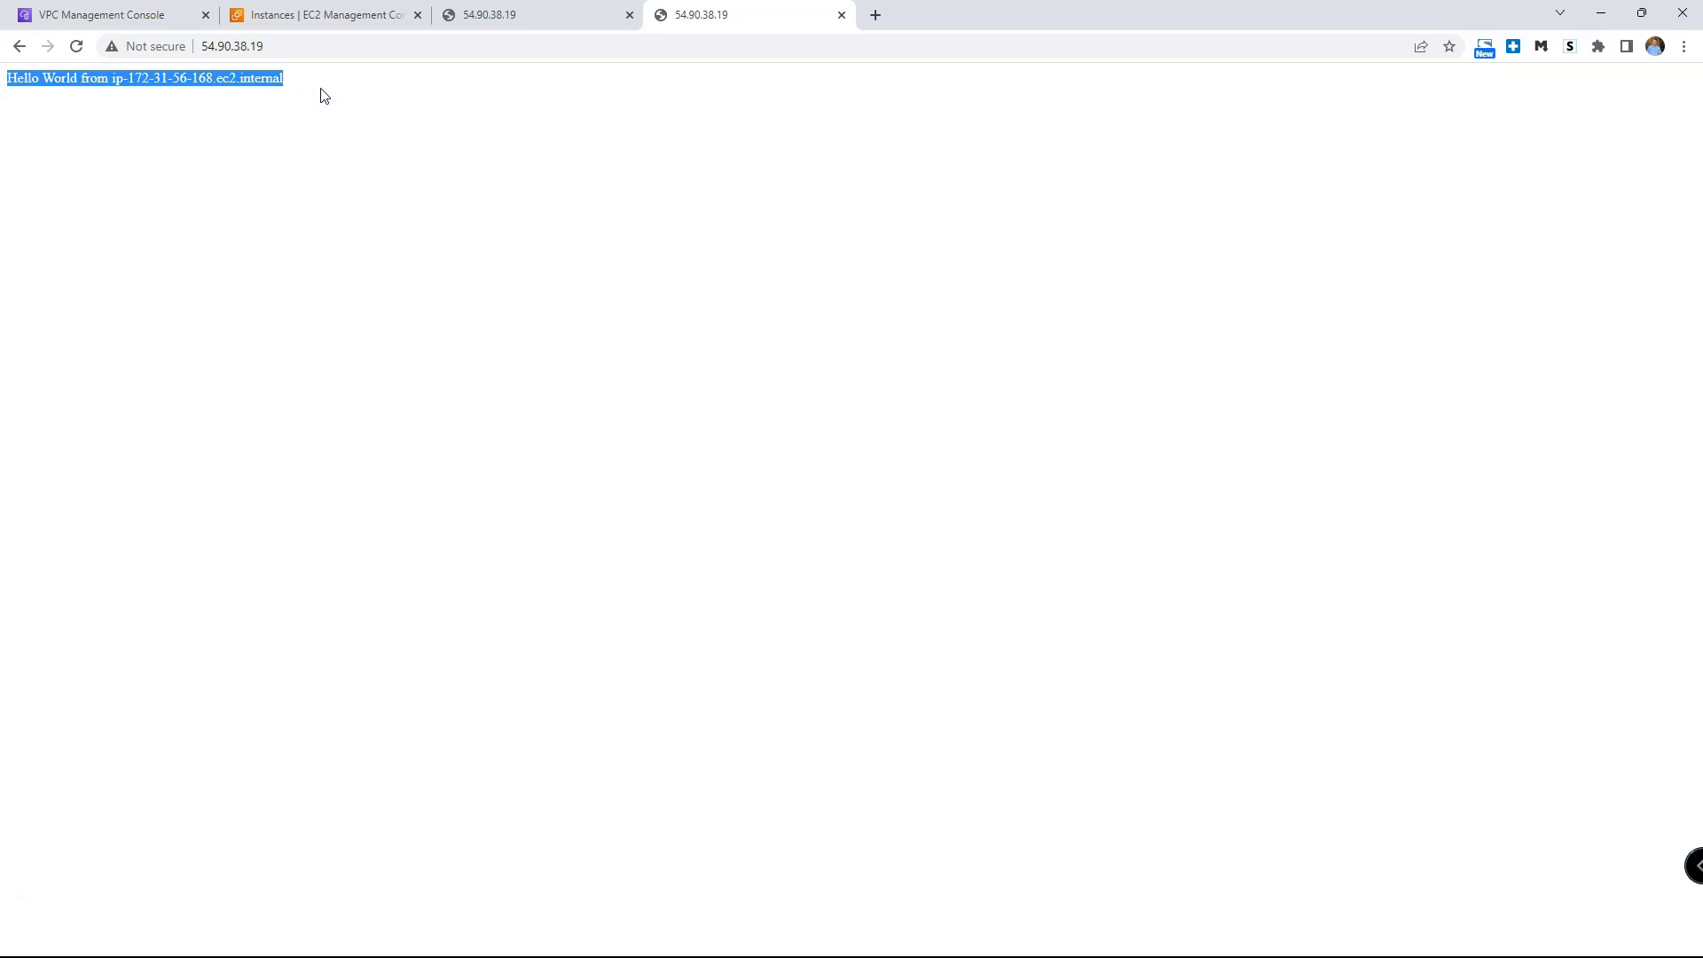
left_click(314, 84)
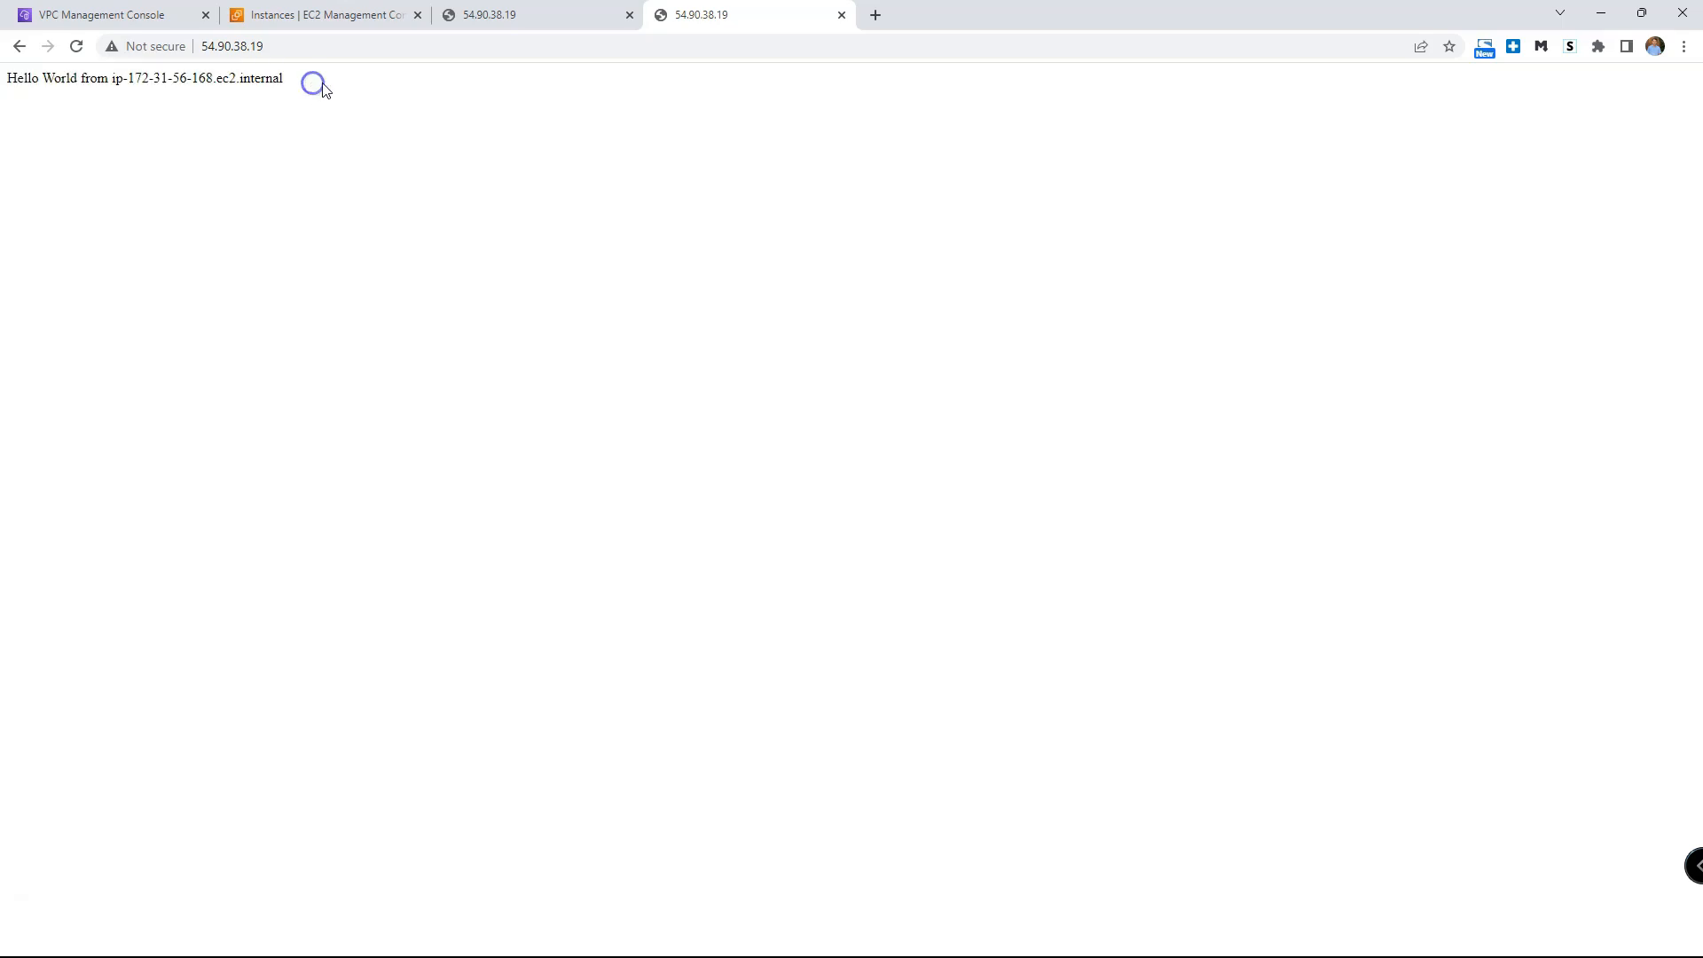
Step: Review SG_1's inbound rules from the instance's security details, and check the SSH session's connection status in MobaXterm
left_click(359, 18)
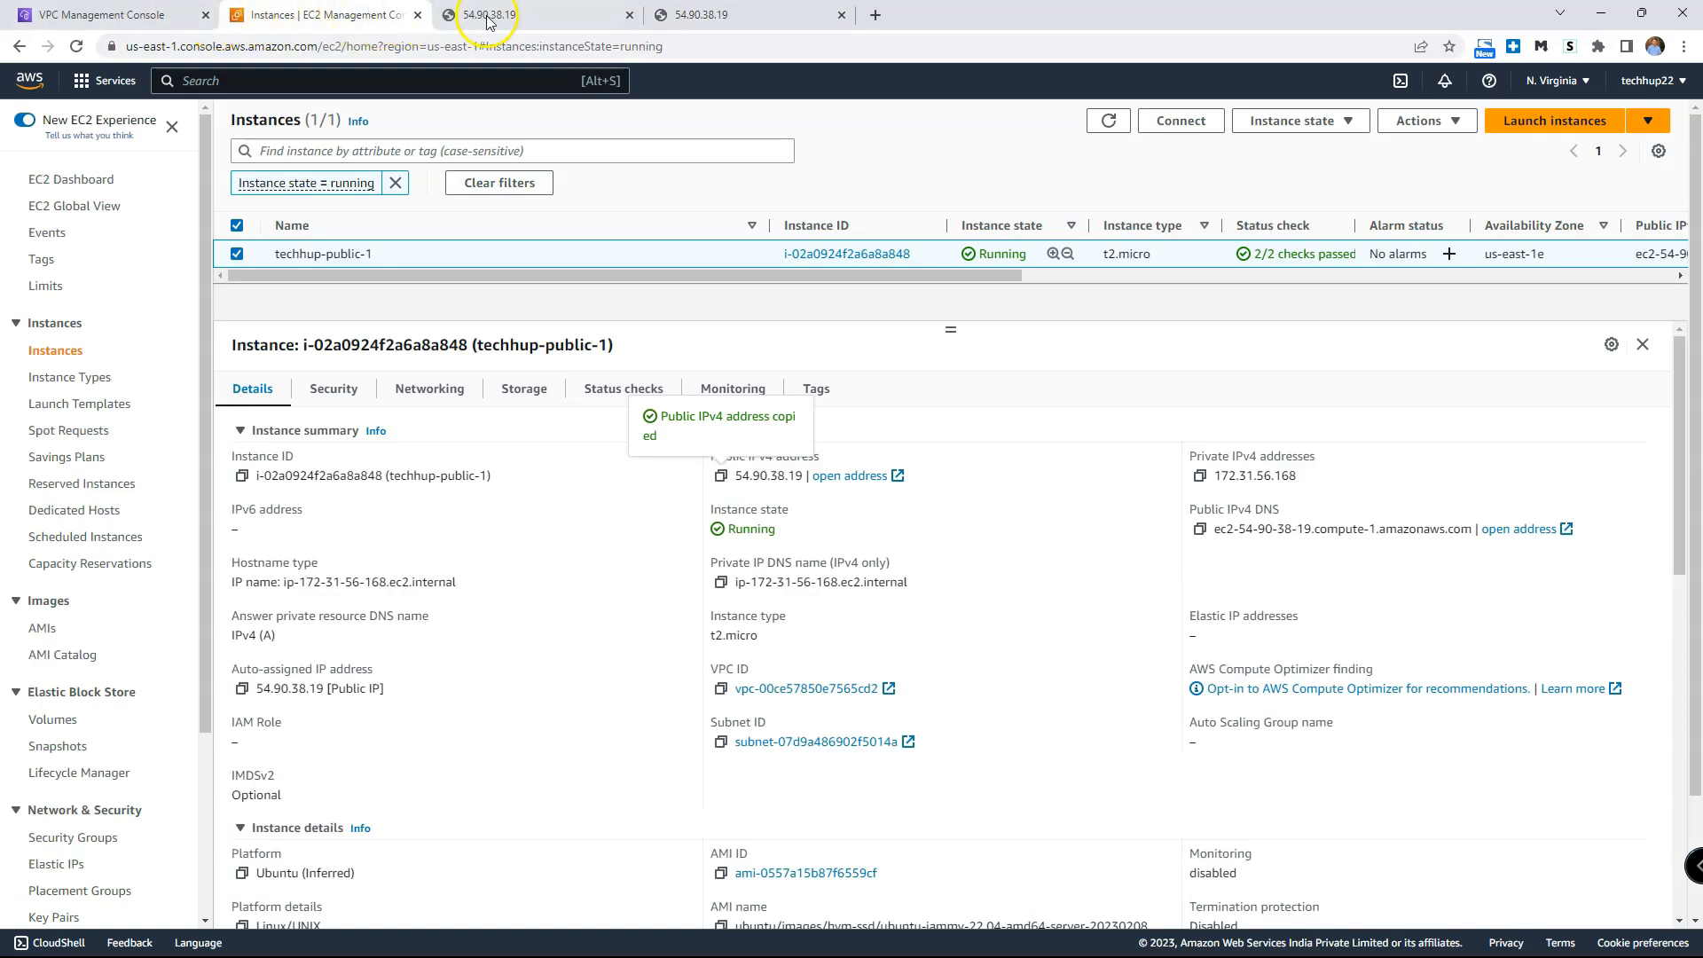
left_click(344, 389)
left_click(337, 528)
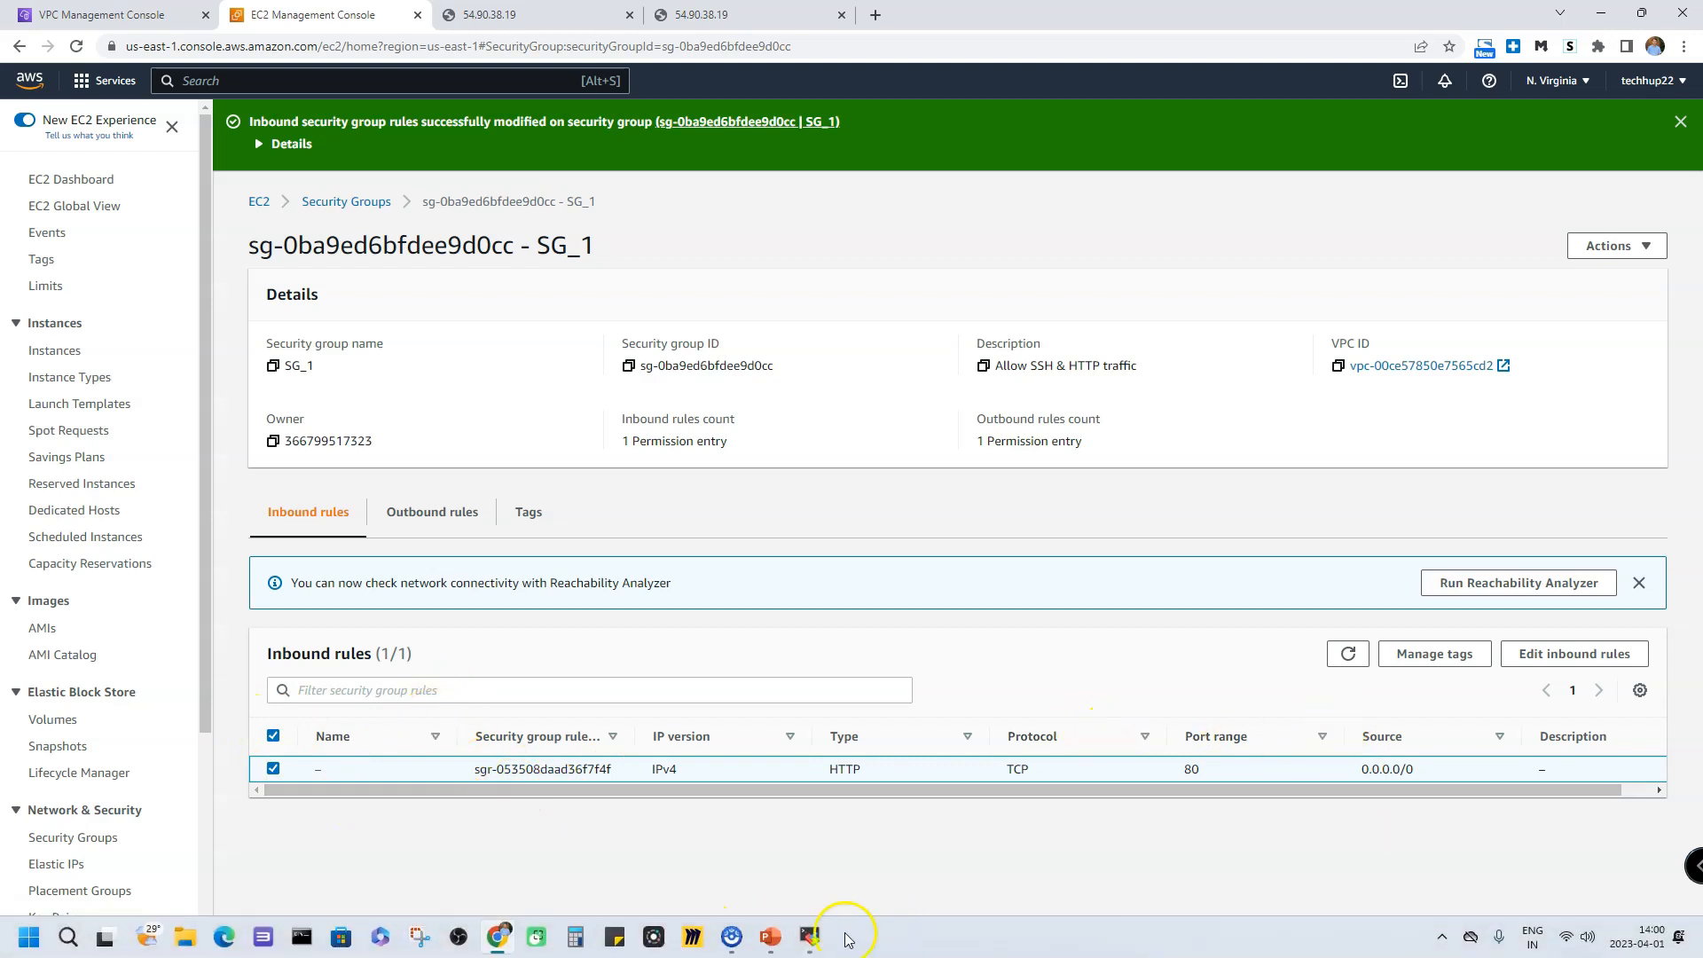
left_click(810, 927)
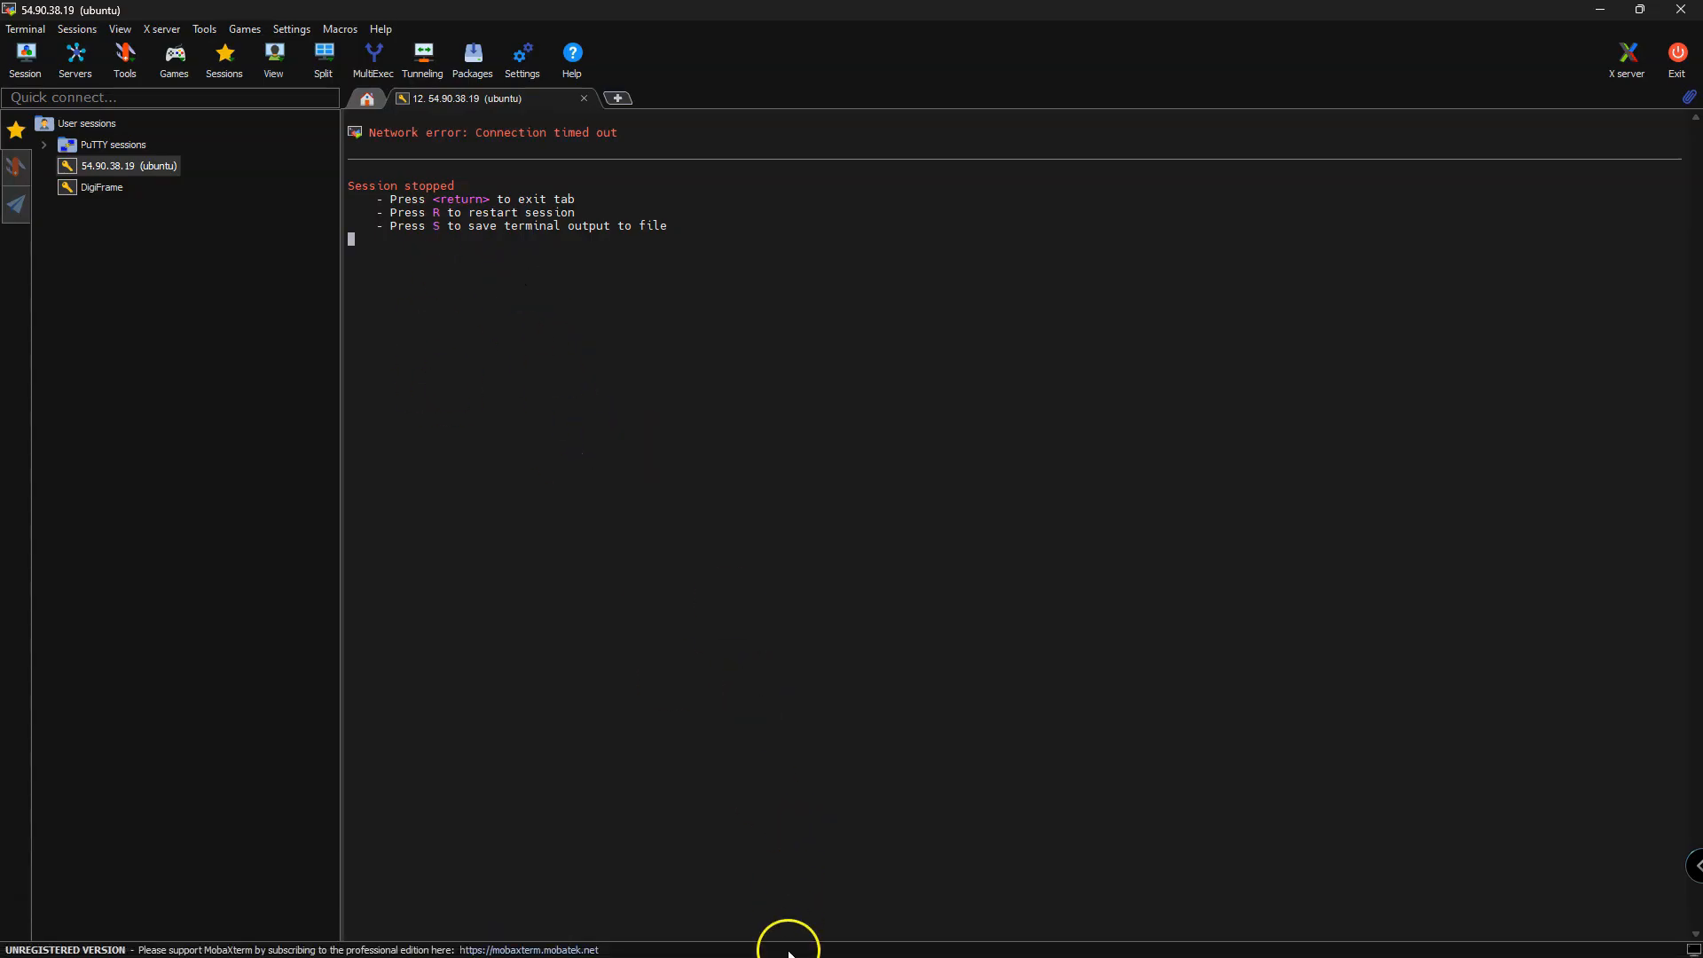
left_click(806, 940)
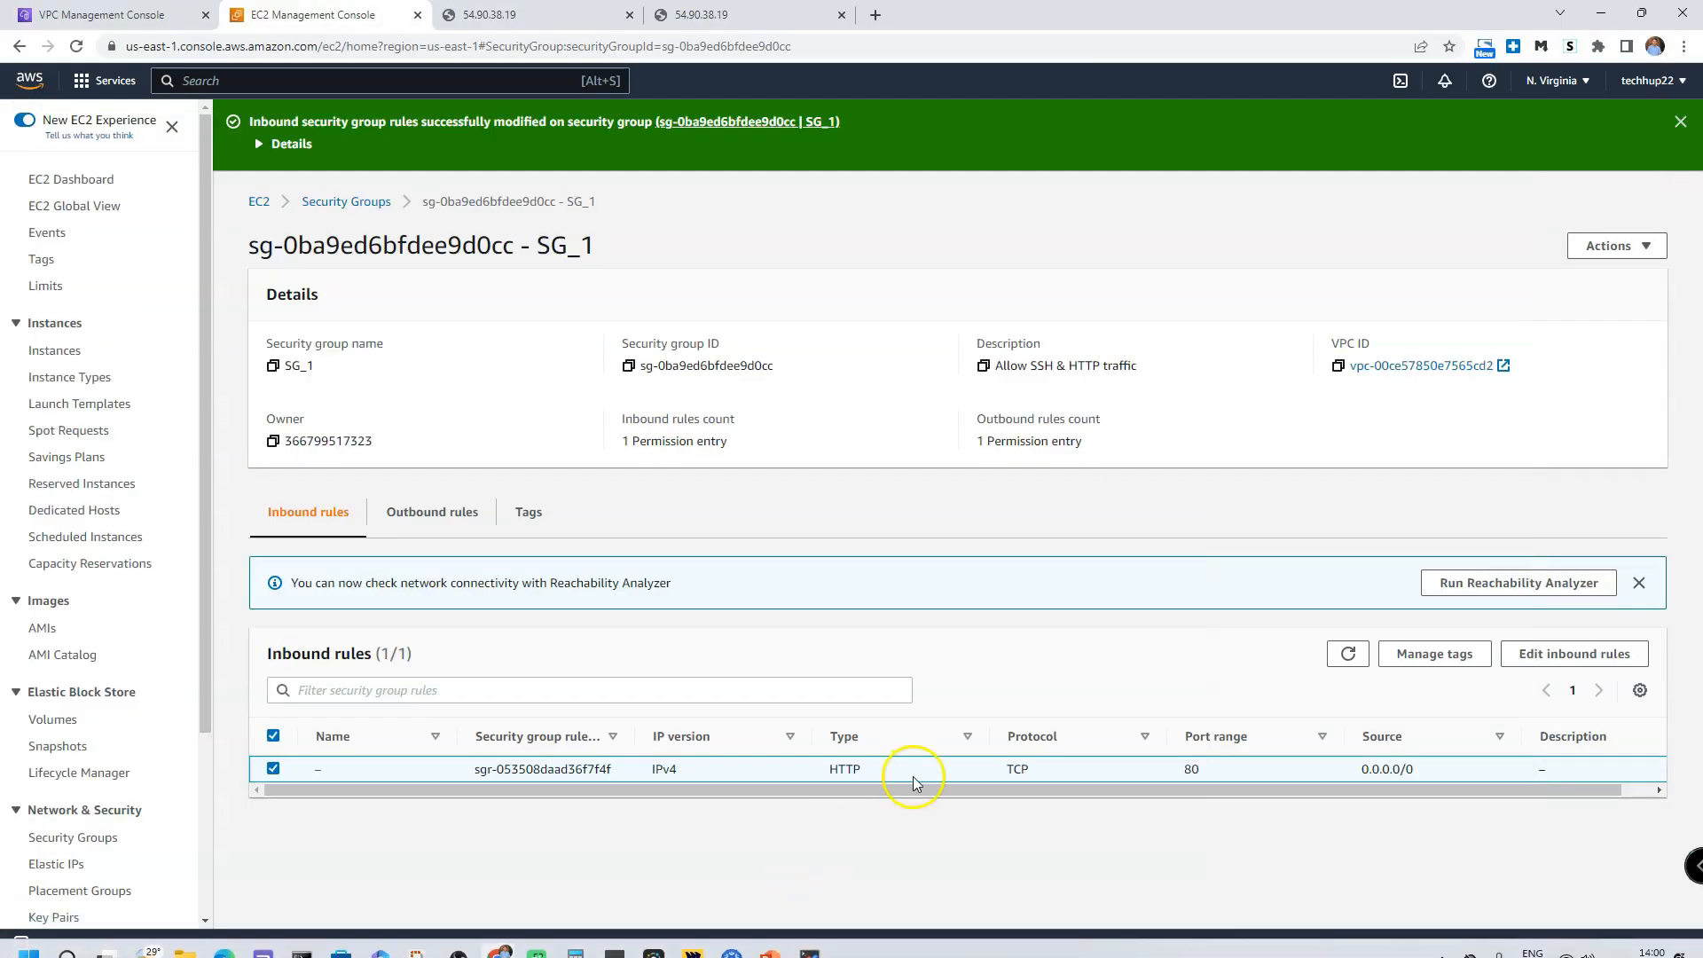
Step: Add an SSH inbound rule with source My IP to SG_1 and save the rules
left_click(1554, 654)
left_click(129, 431)
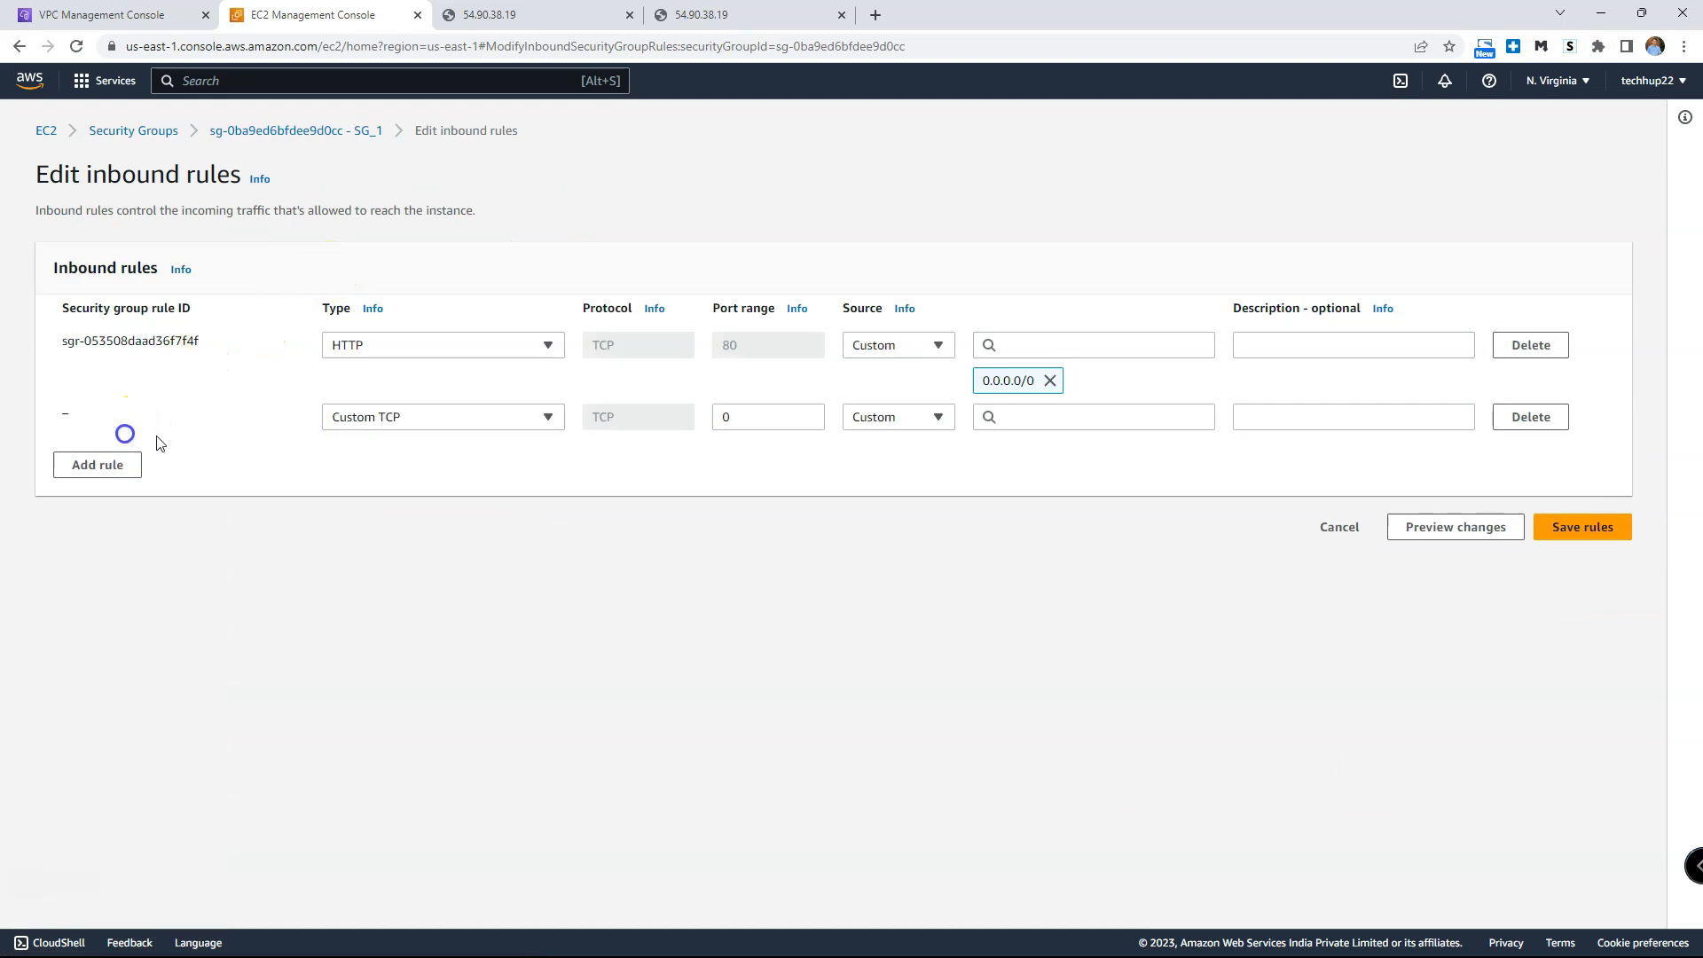
left_click(404, 419)
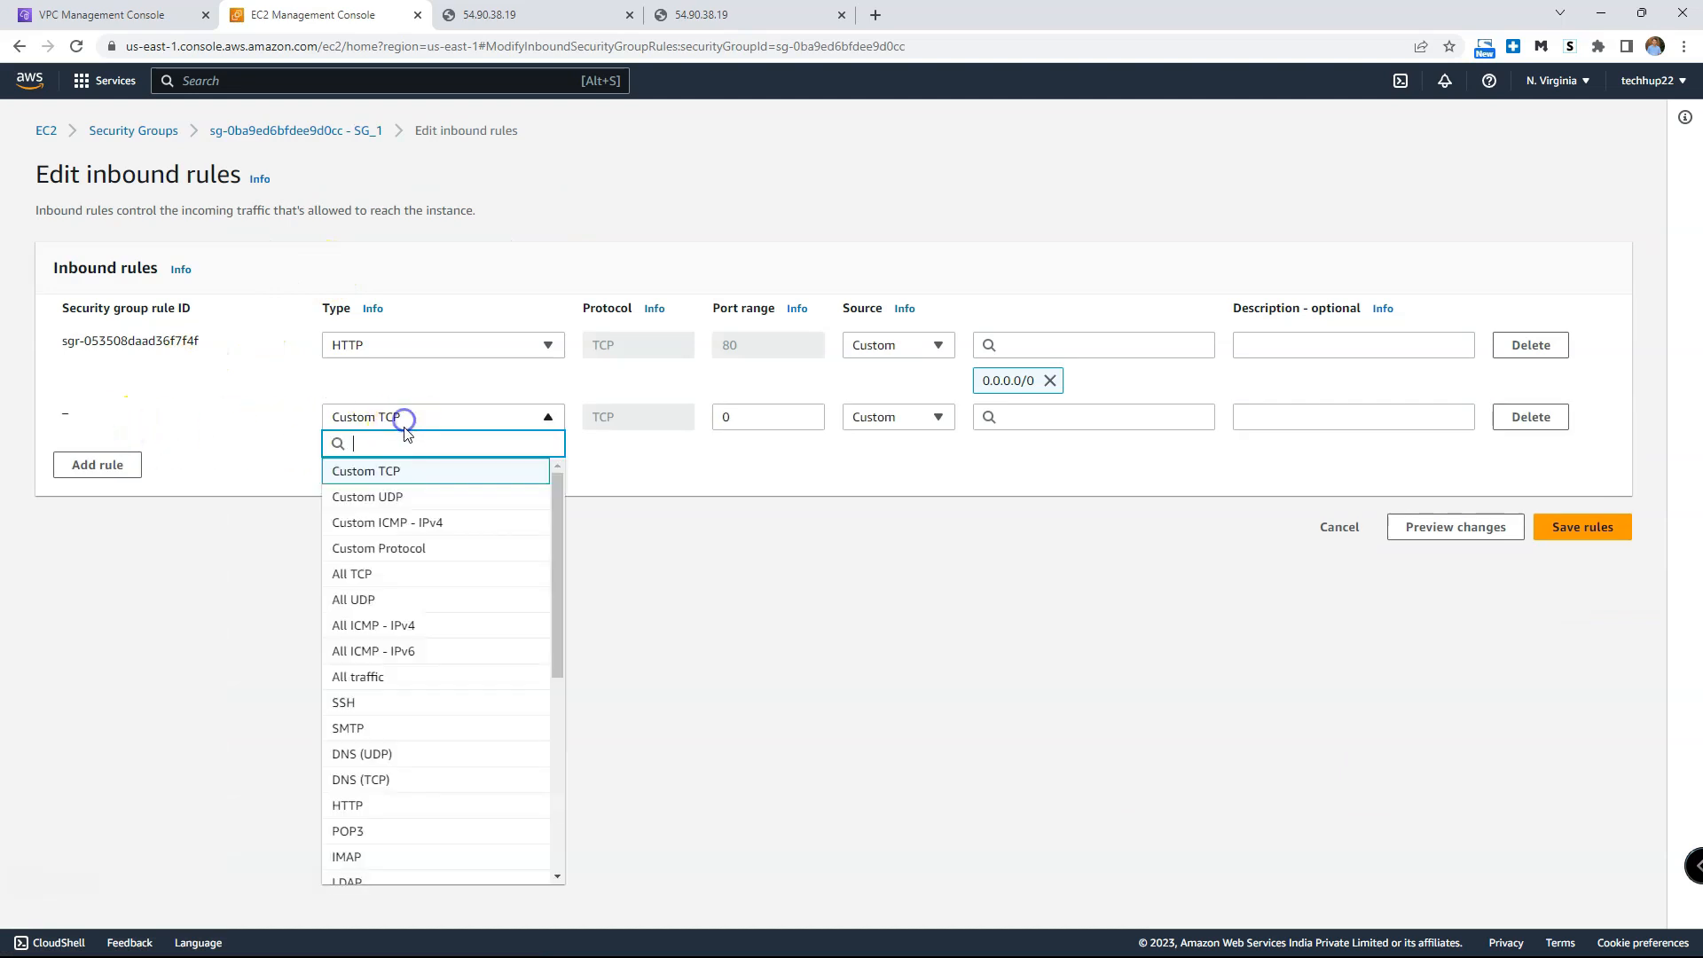
left_click(372, 702)
left_click(865, 419)
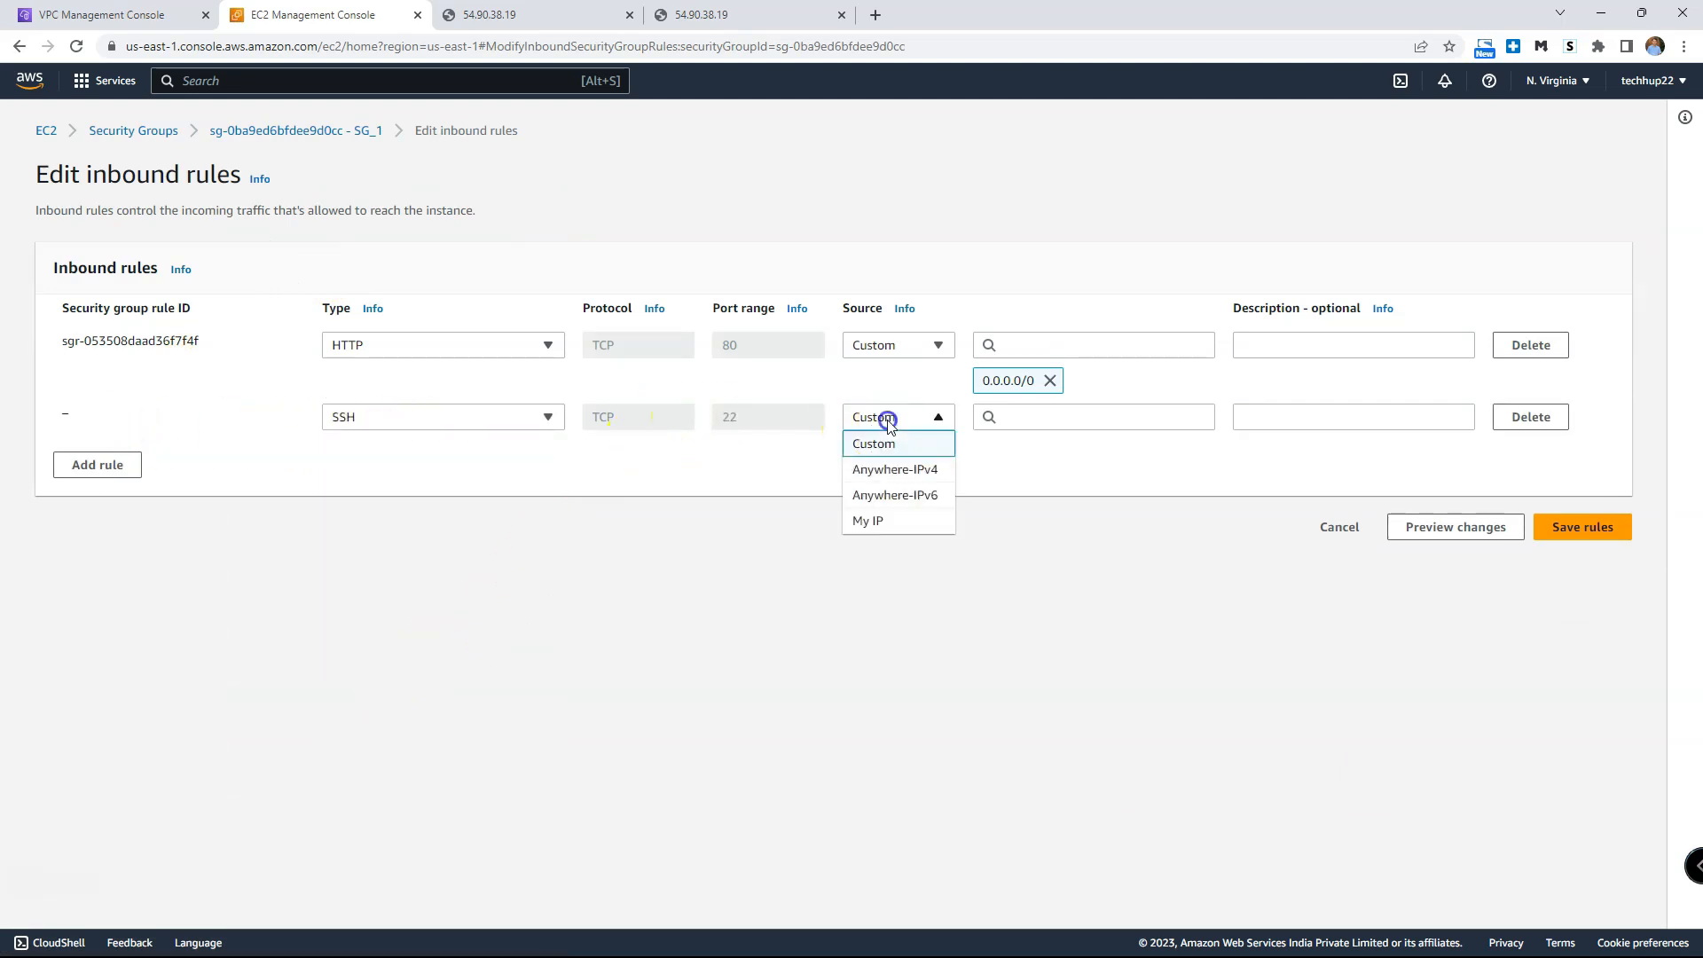
left_click(900, 518)
left_click(1592, 564)
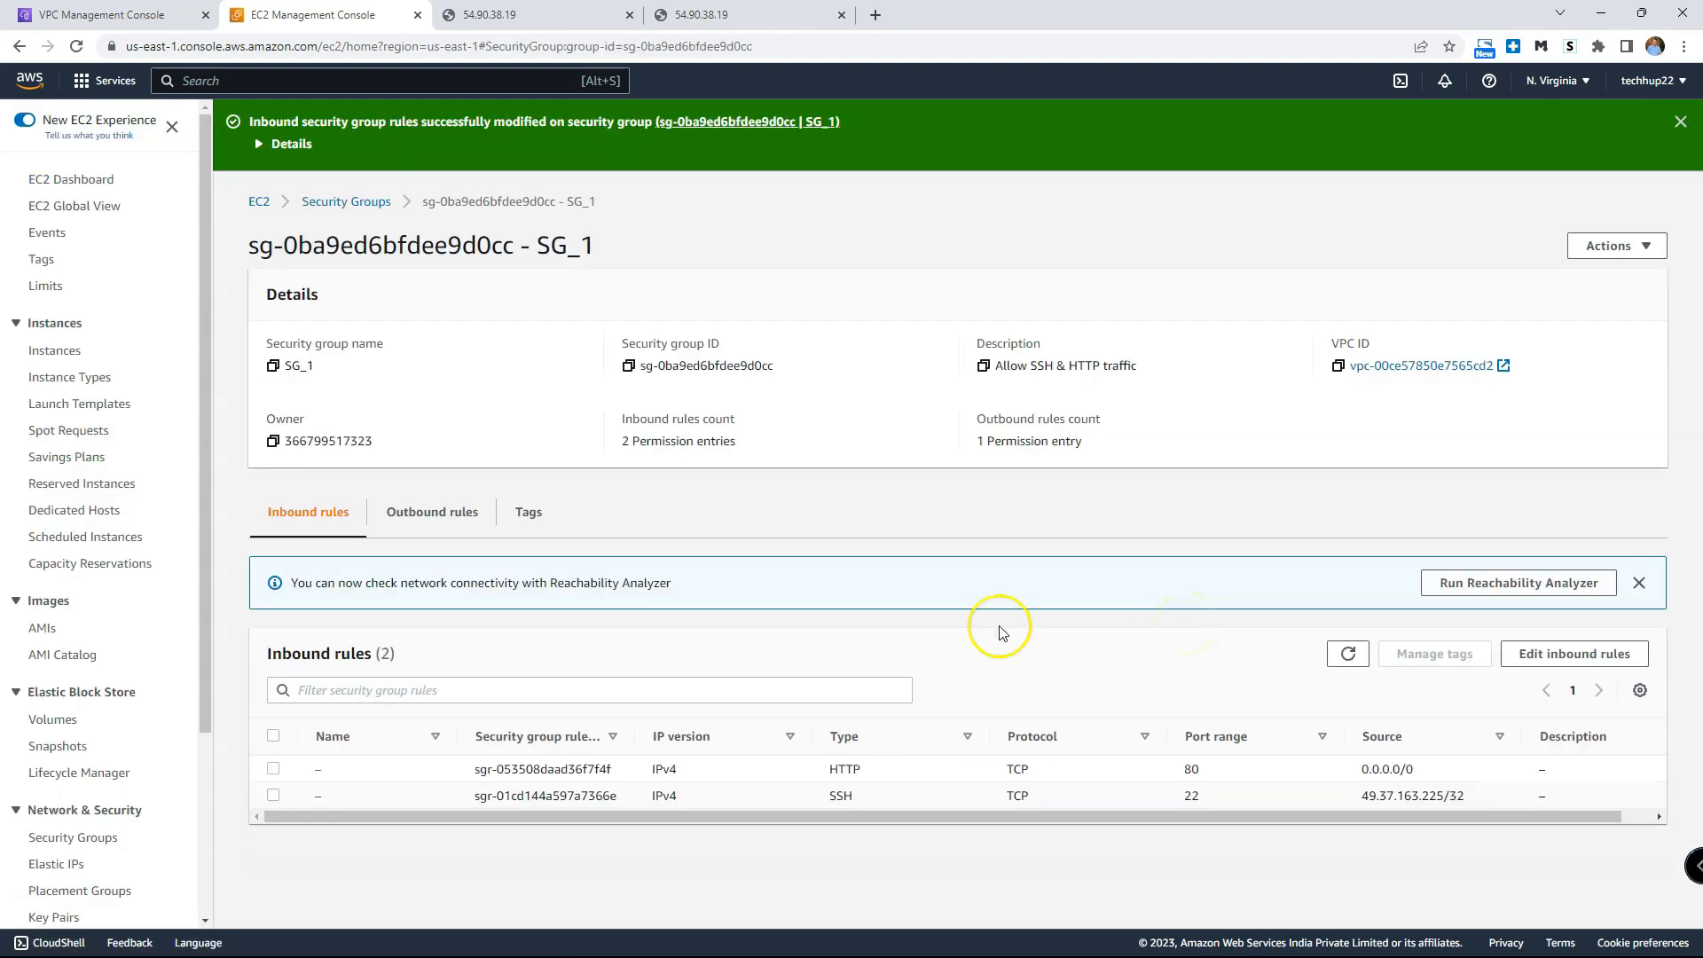
Step: Switch to MobaXterm, restart the stopped 54.90.38.19 (ubuntu) SSH session, and switch to the PowerPoint presentation
left_click(811, 938)
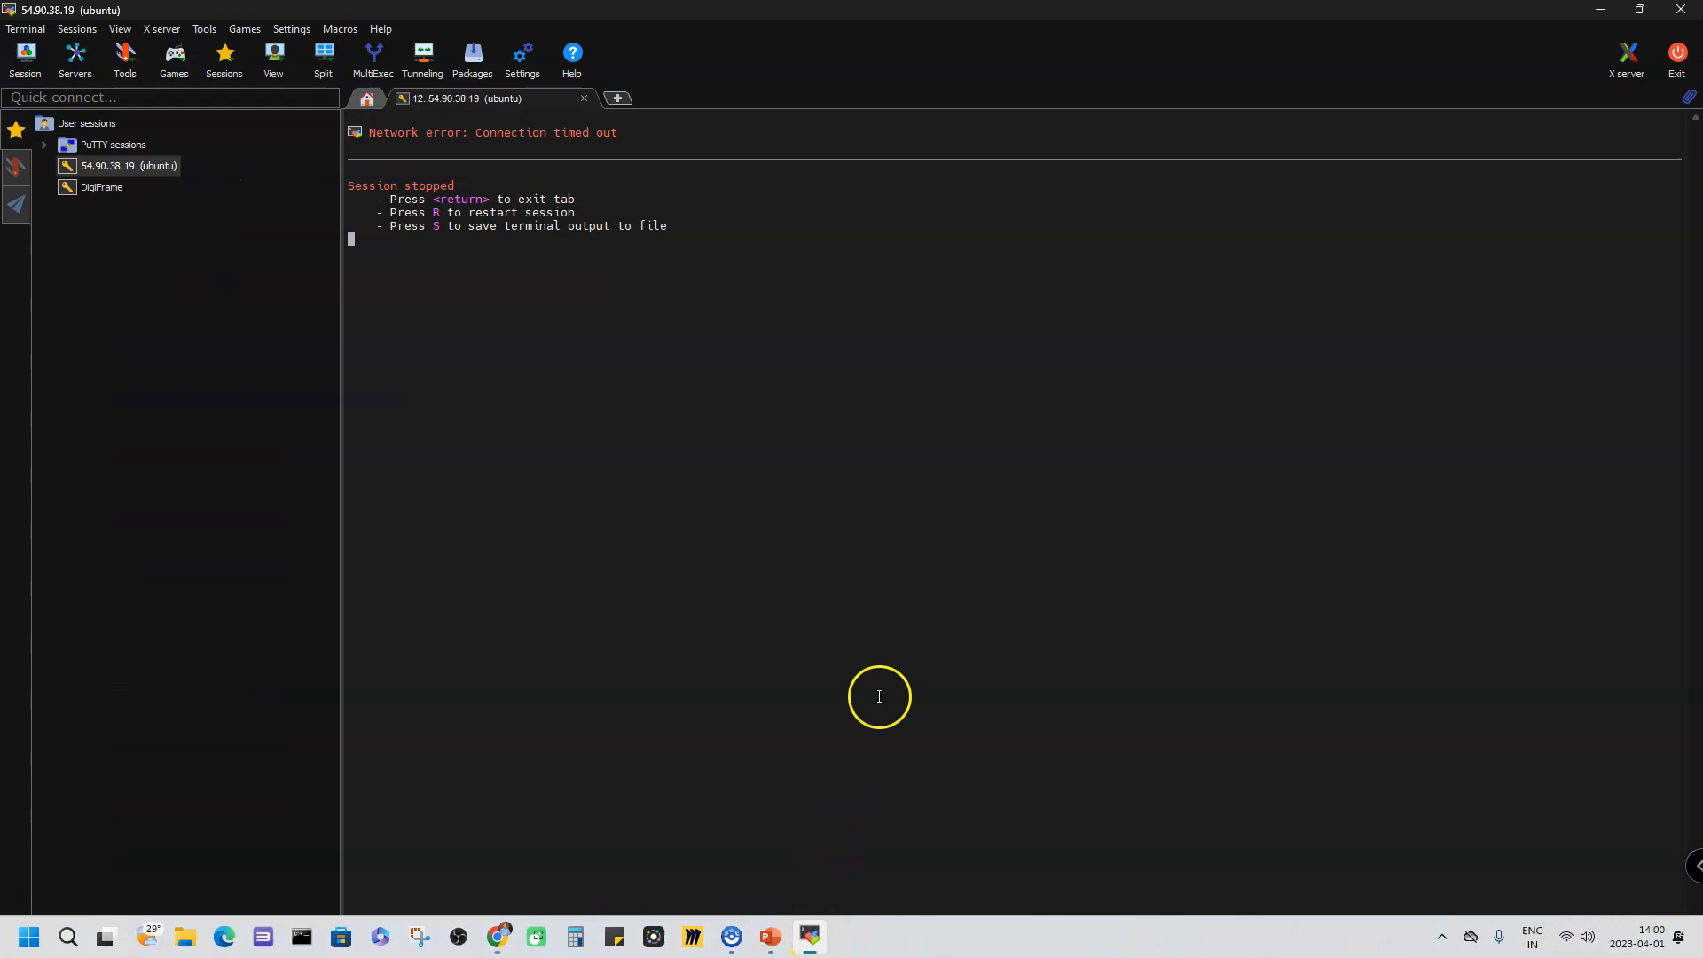
key("r")
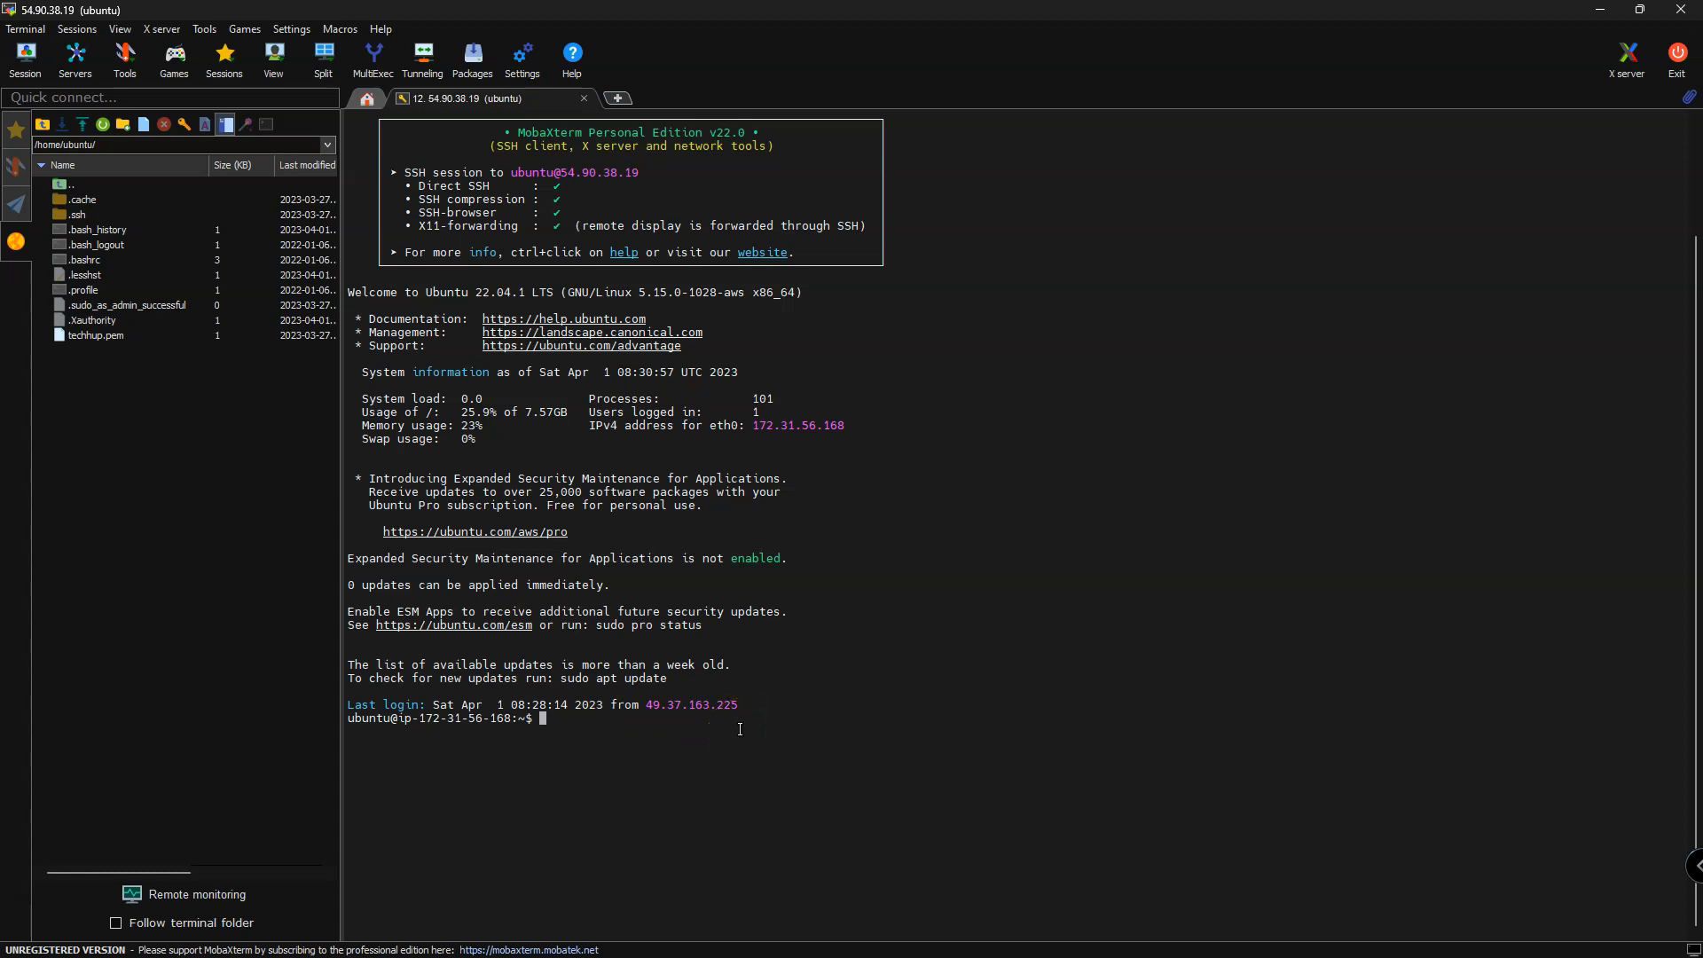
mouse_move(894, 954)
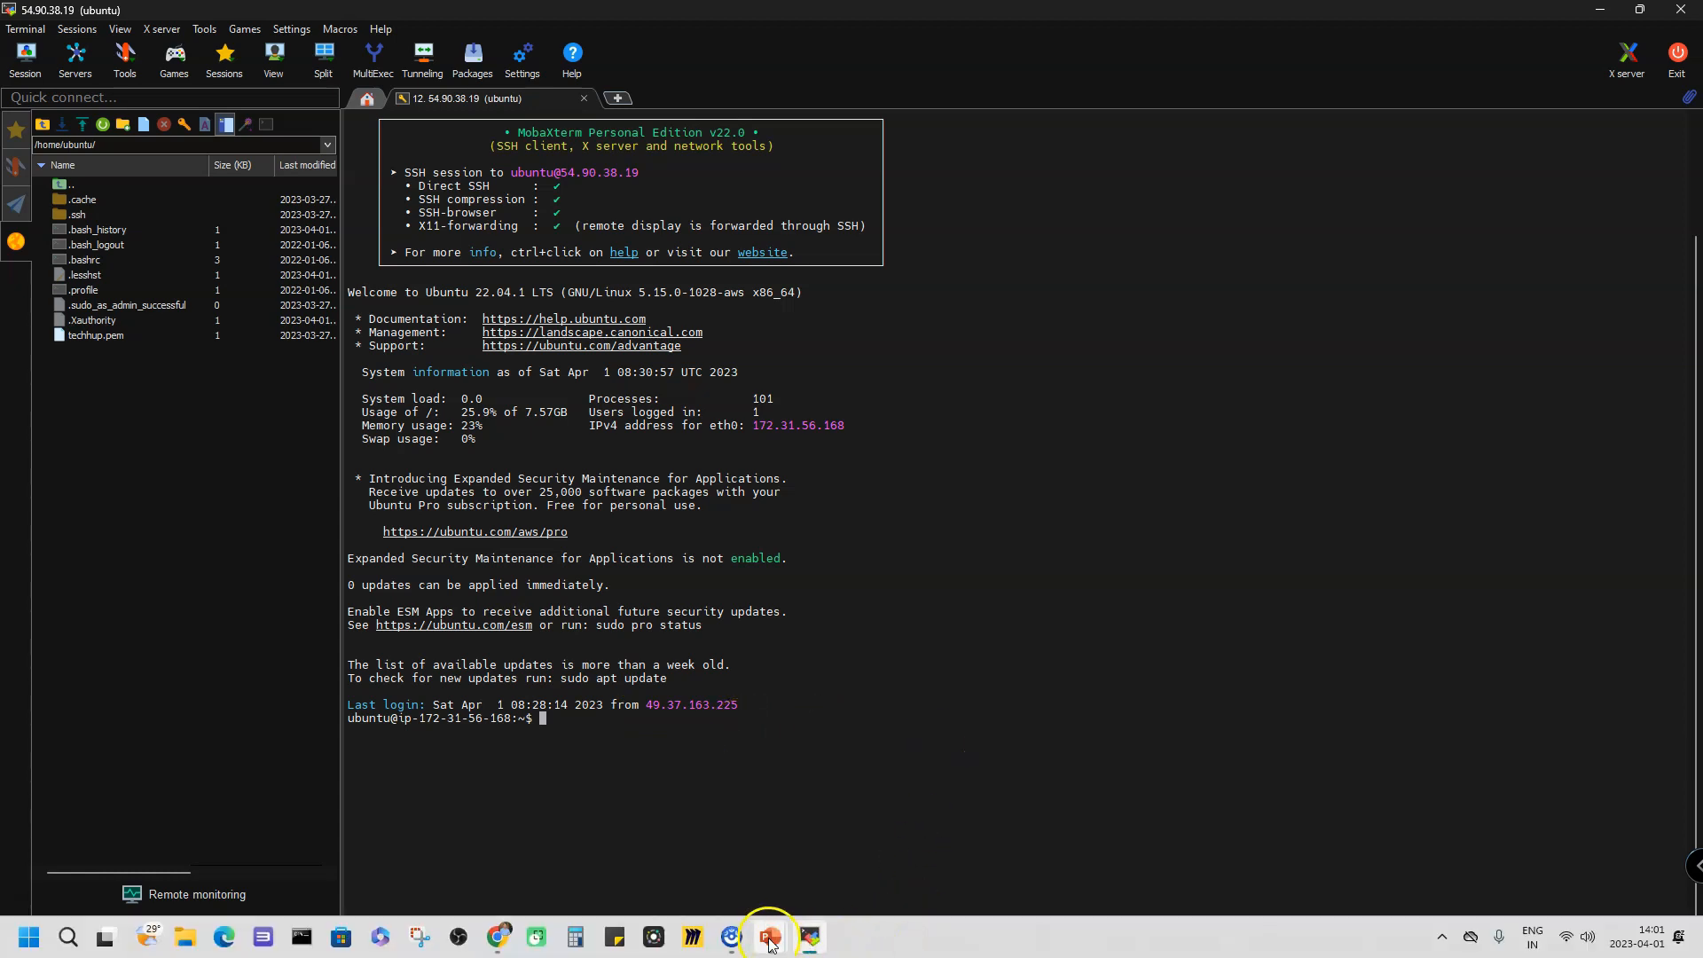
mouse_move(771, 944)
left_click(760, 858)
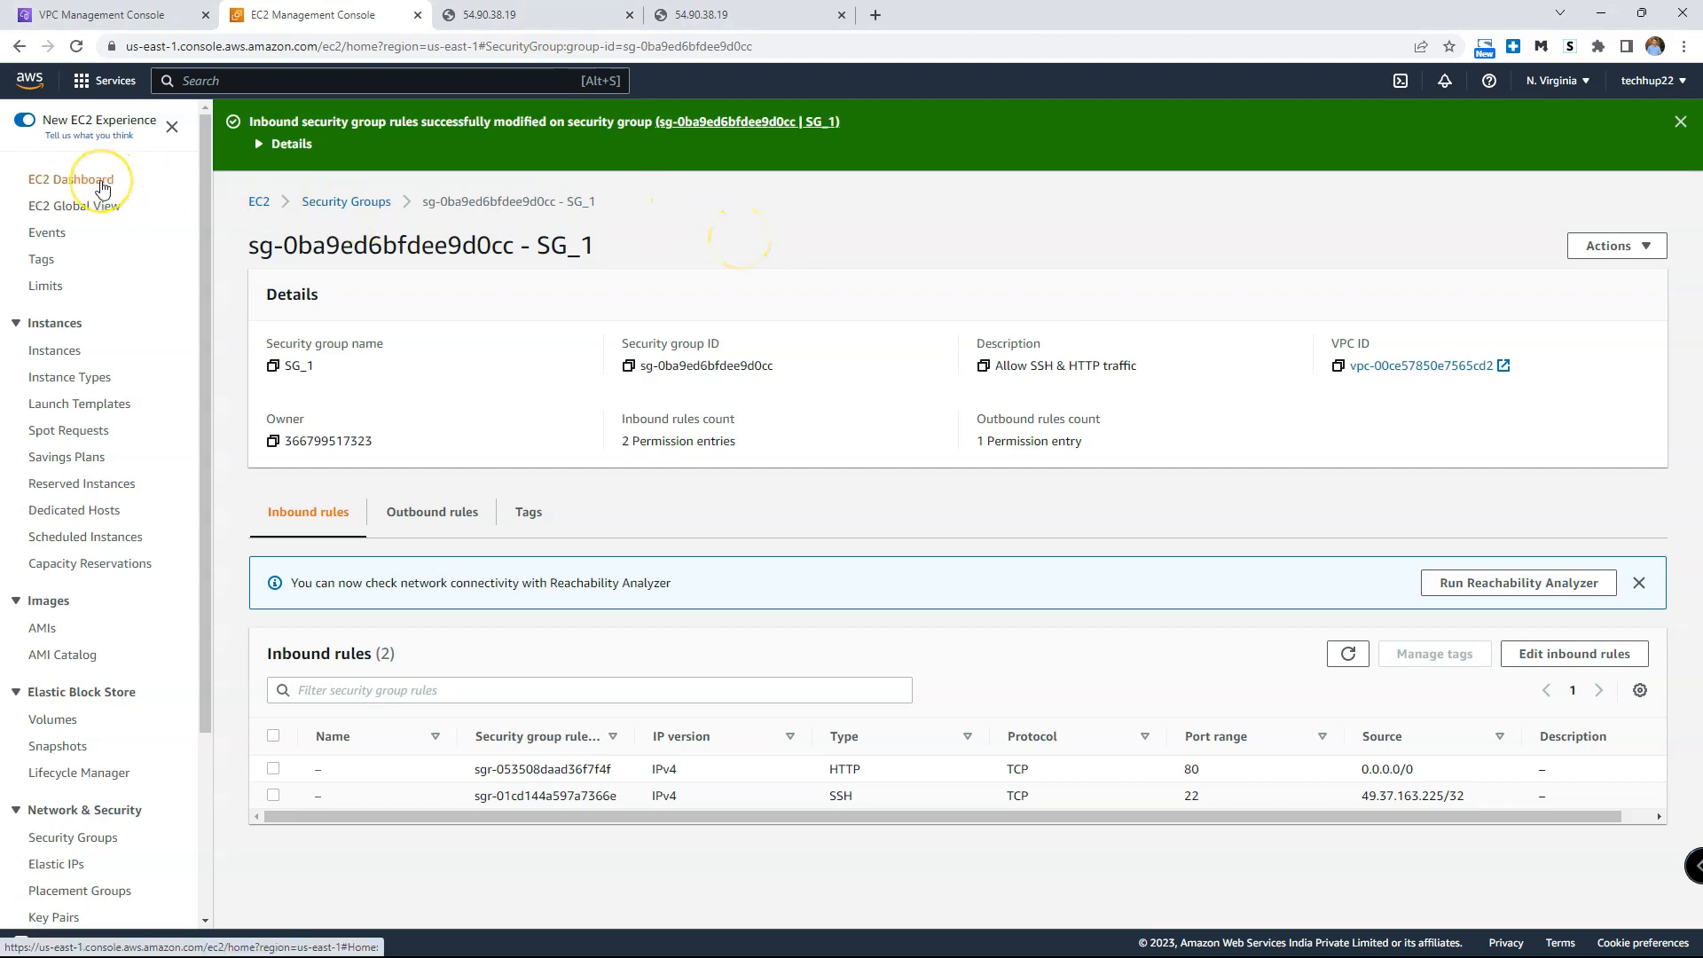
Step: Go to the running instances in the EC2 console and open the security group change page for techhup-public-1
left_click(255, 203)
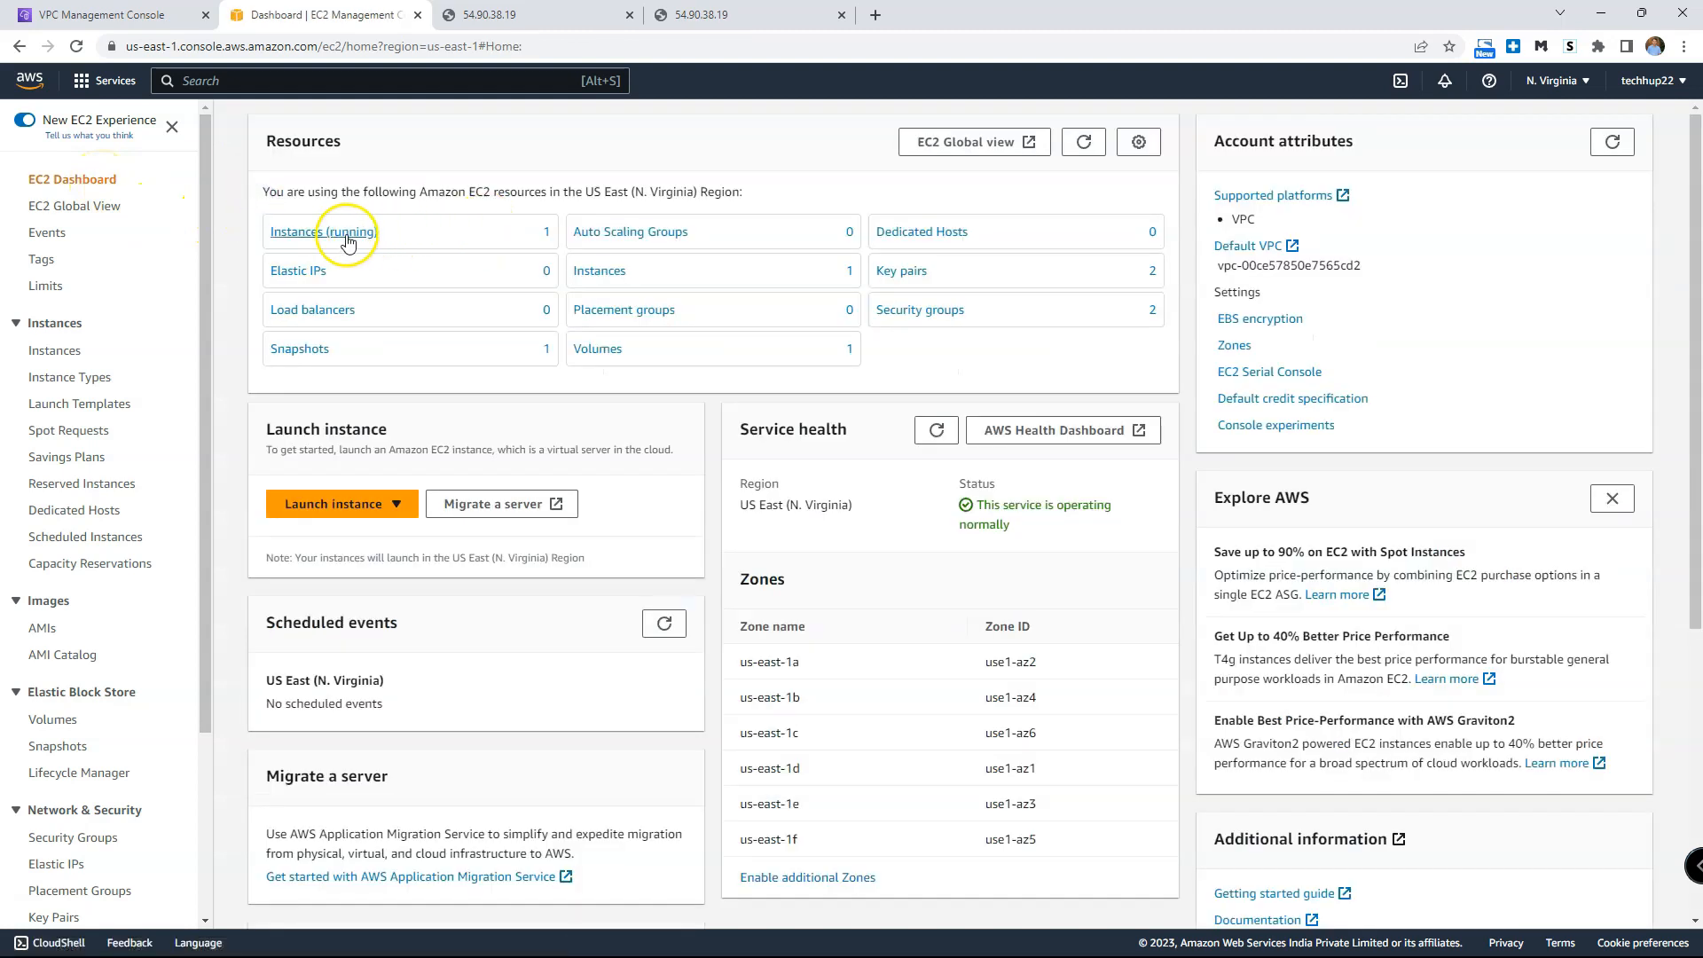
left_click(342, 234)
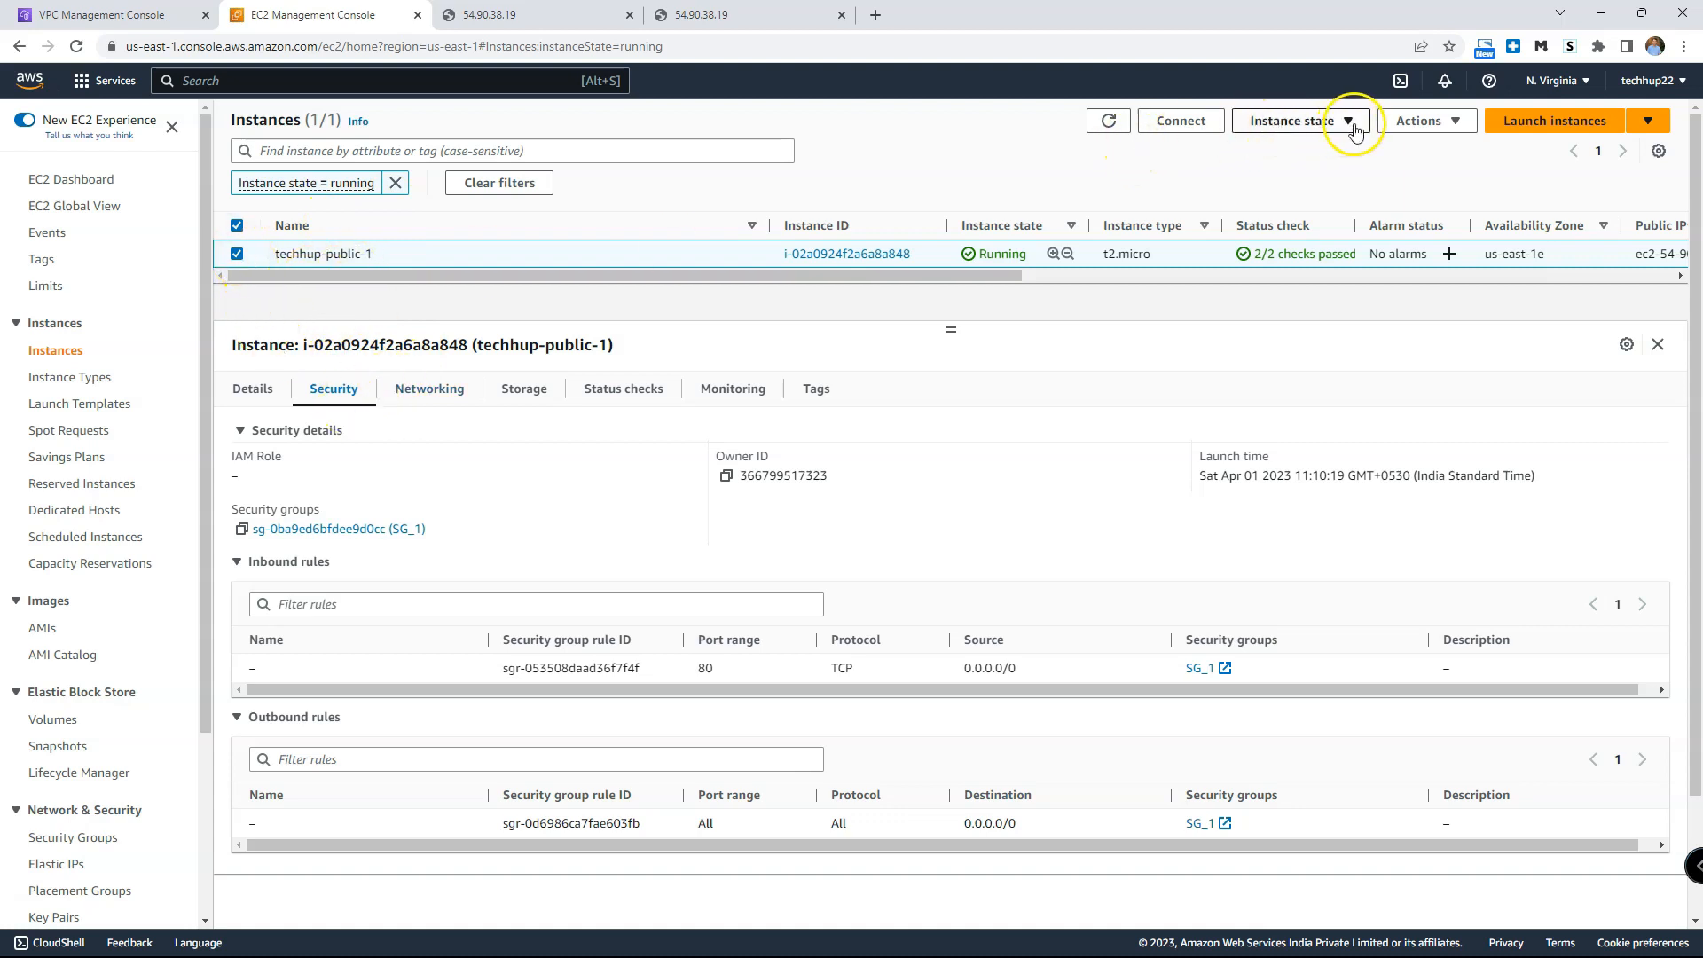
left_click(1446, 122)
mouse_move(1465, 293)
left_click(1237, 282)
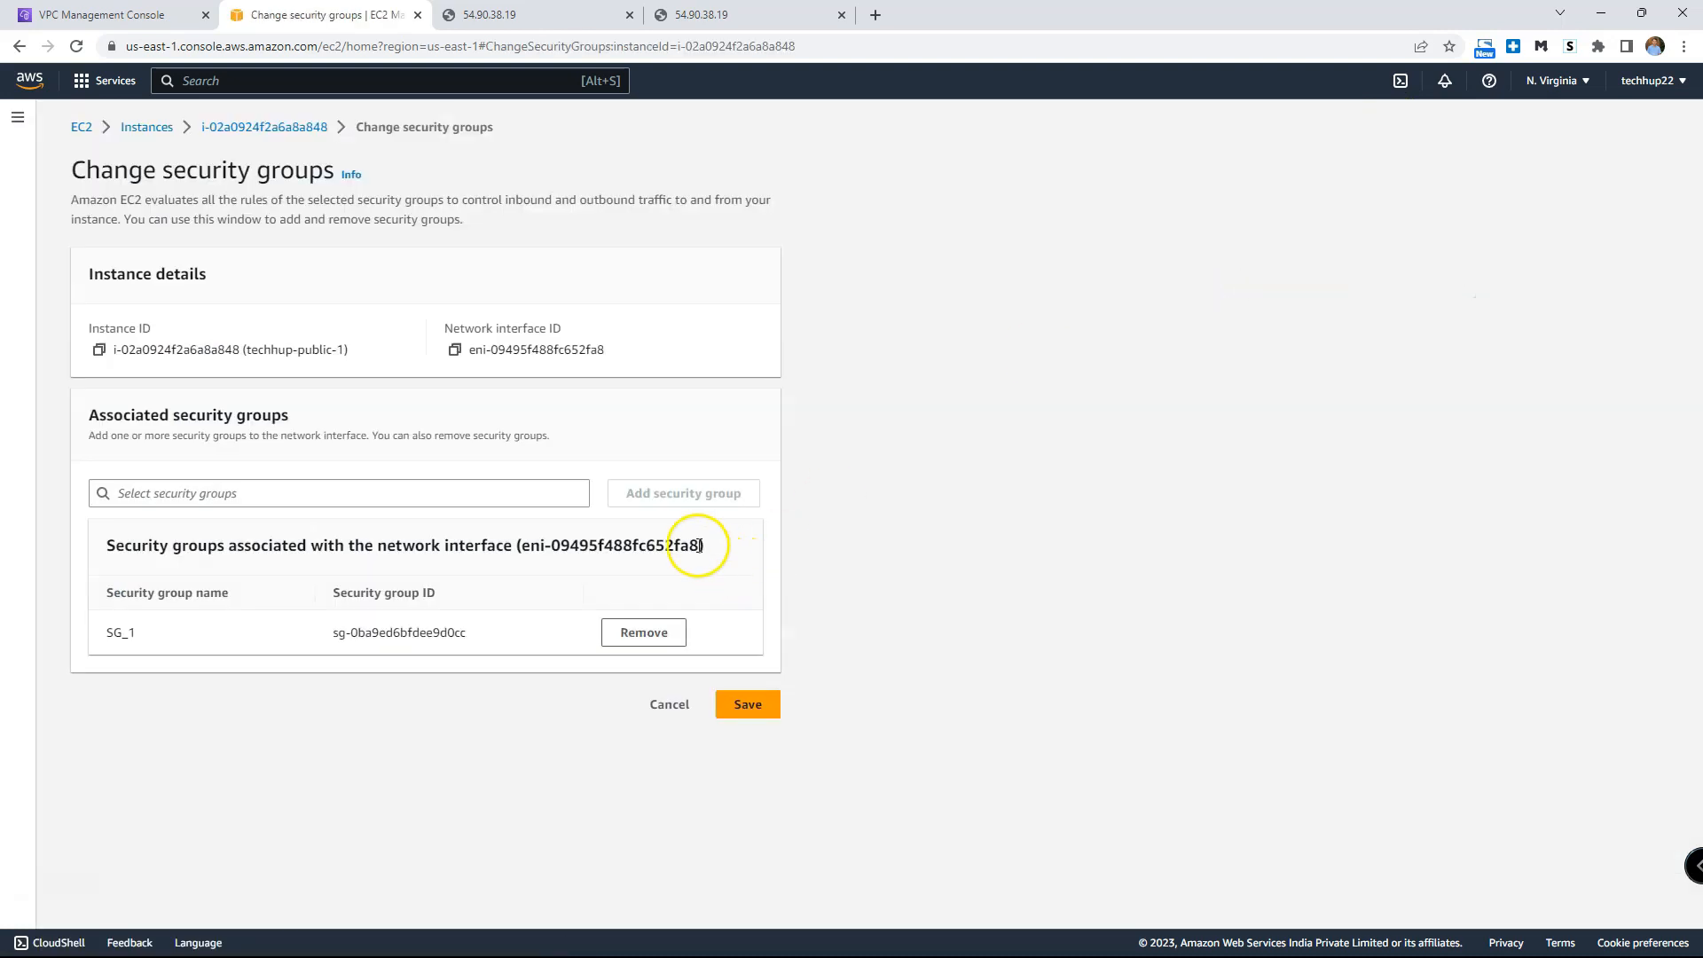
Step: Replace SG_1 with the default security group on techhup-public-1's network interface and save the change
left_click(670, 639)
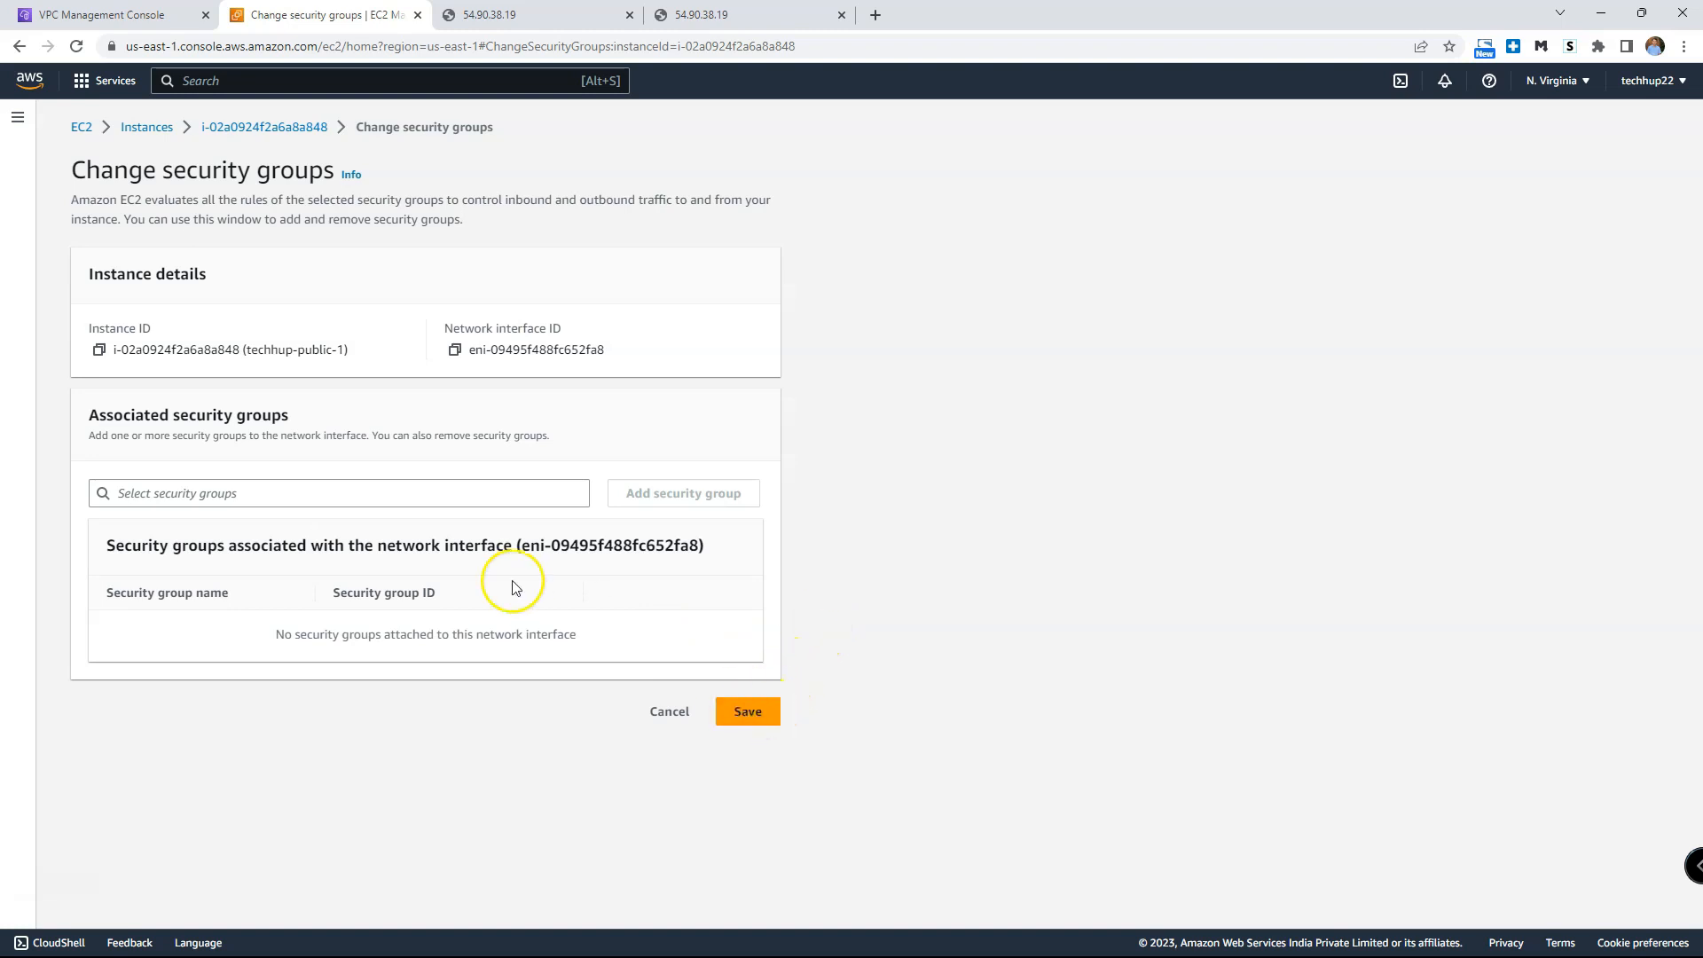
left_click(525, 495)
left_click(373, 534)
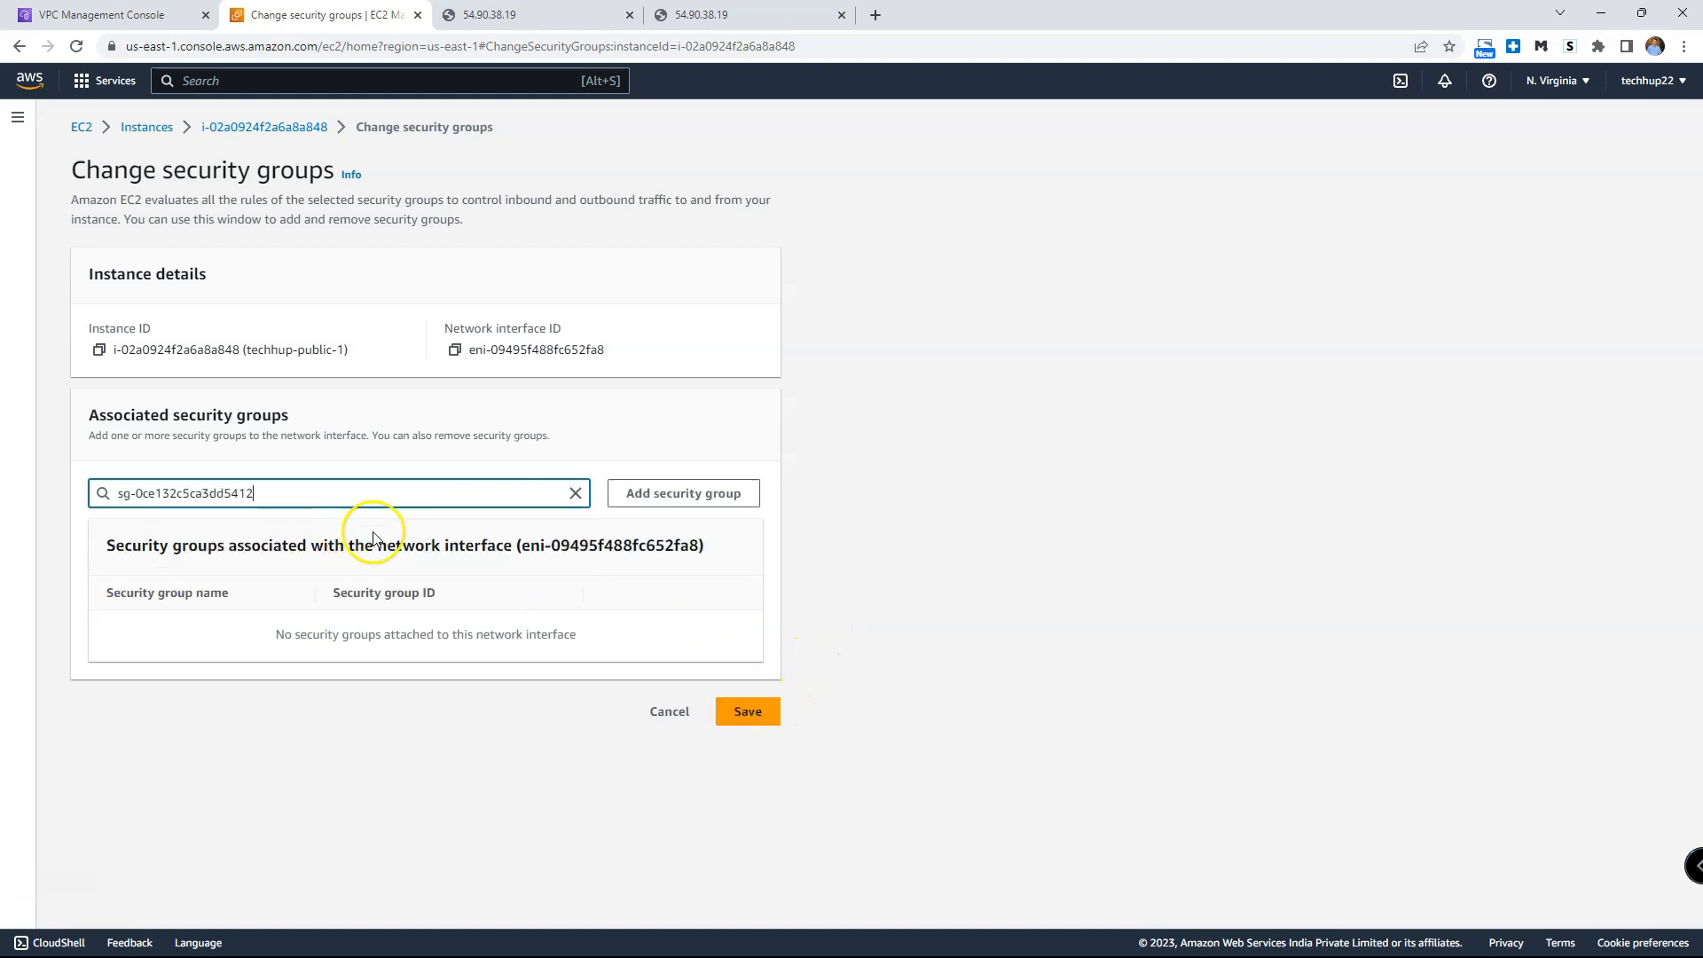
left_click(709, 493)
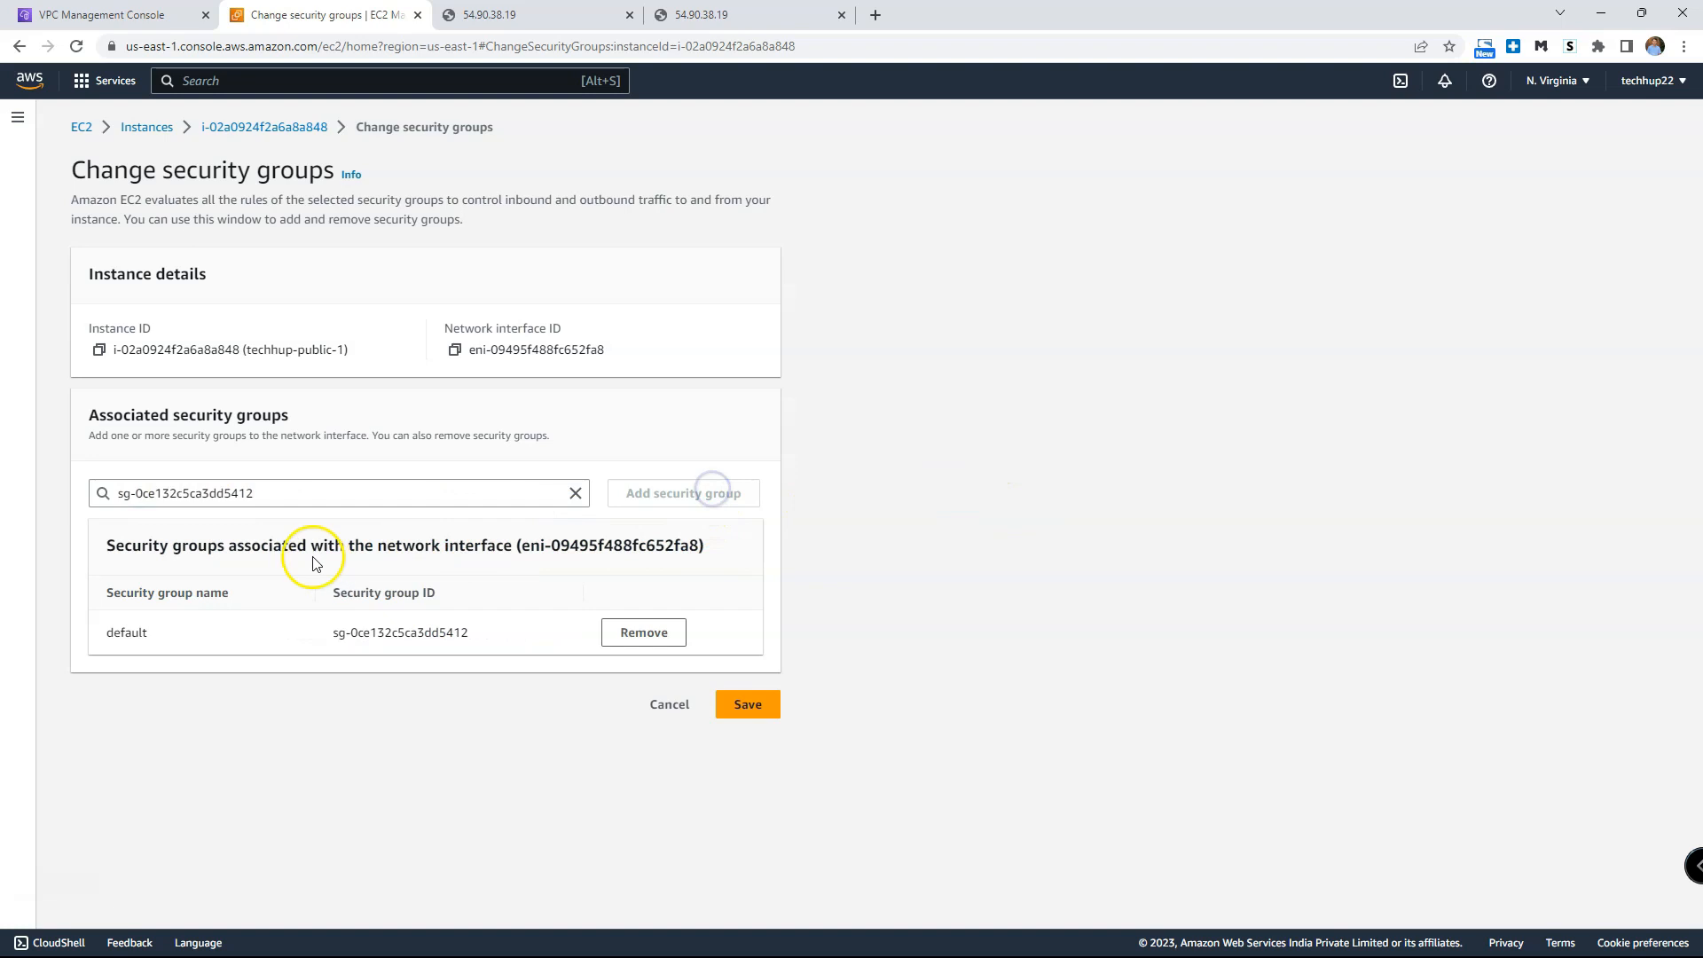
left_click(743, 705)
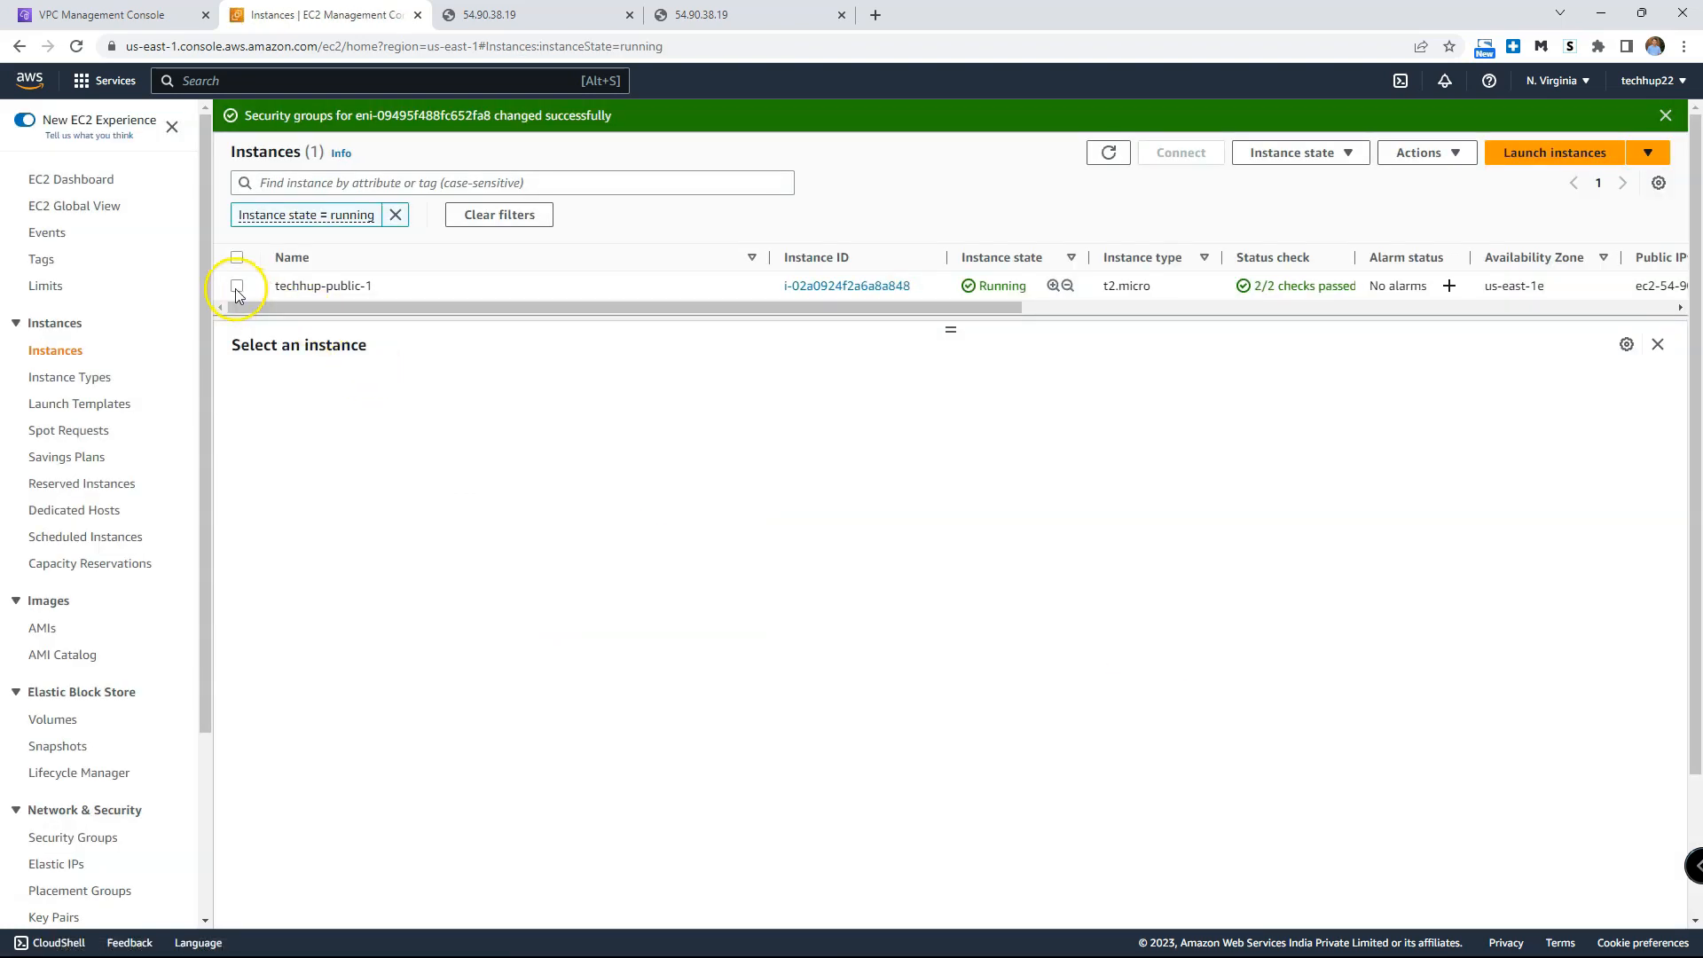
Step: Review the default group's inbound rules from techhup-public-1's security details, and examine SG_1's inbound rules in the security group list
left_click(237, 288)
left_click(346, 390)
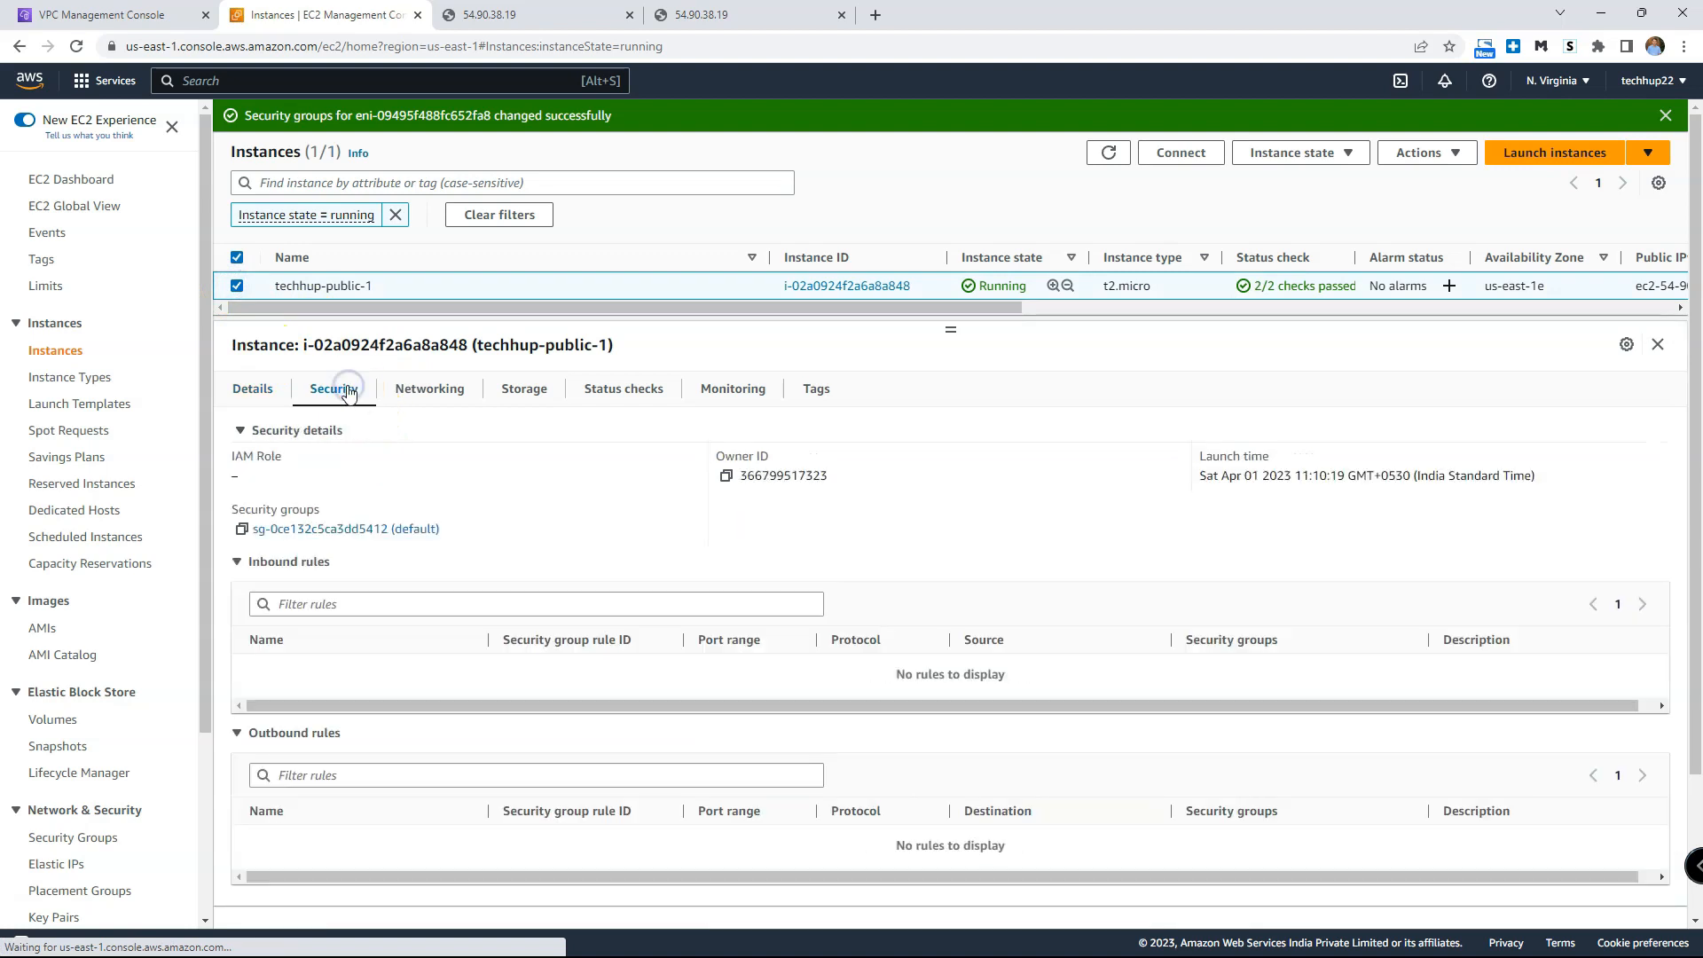
left_click(425, 534)
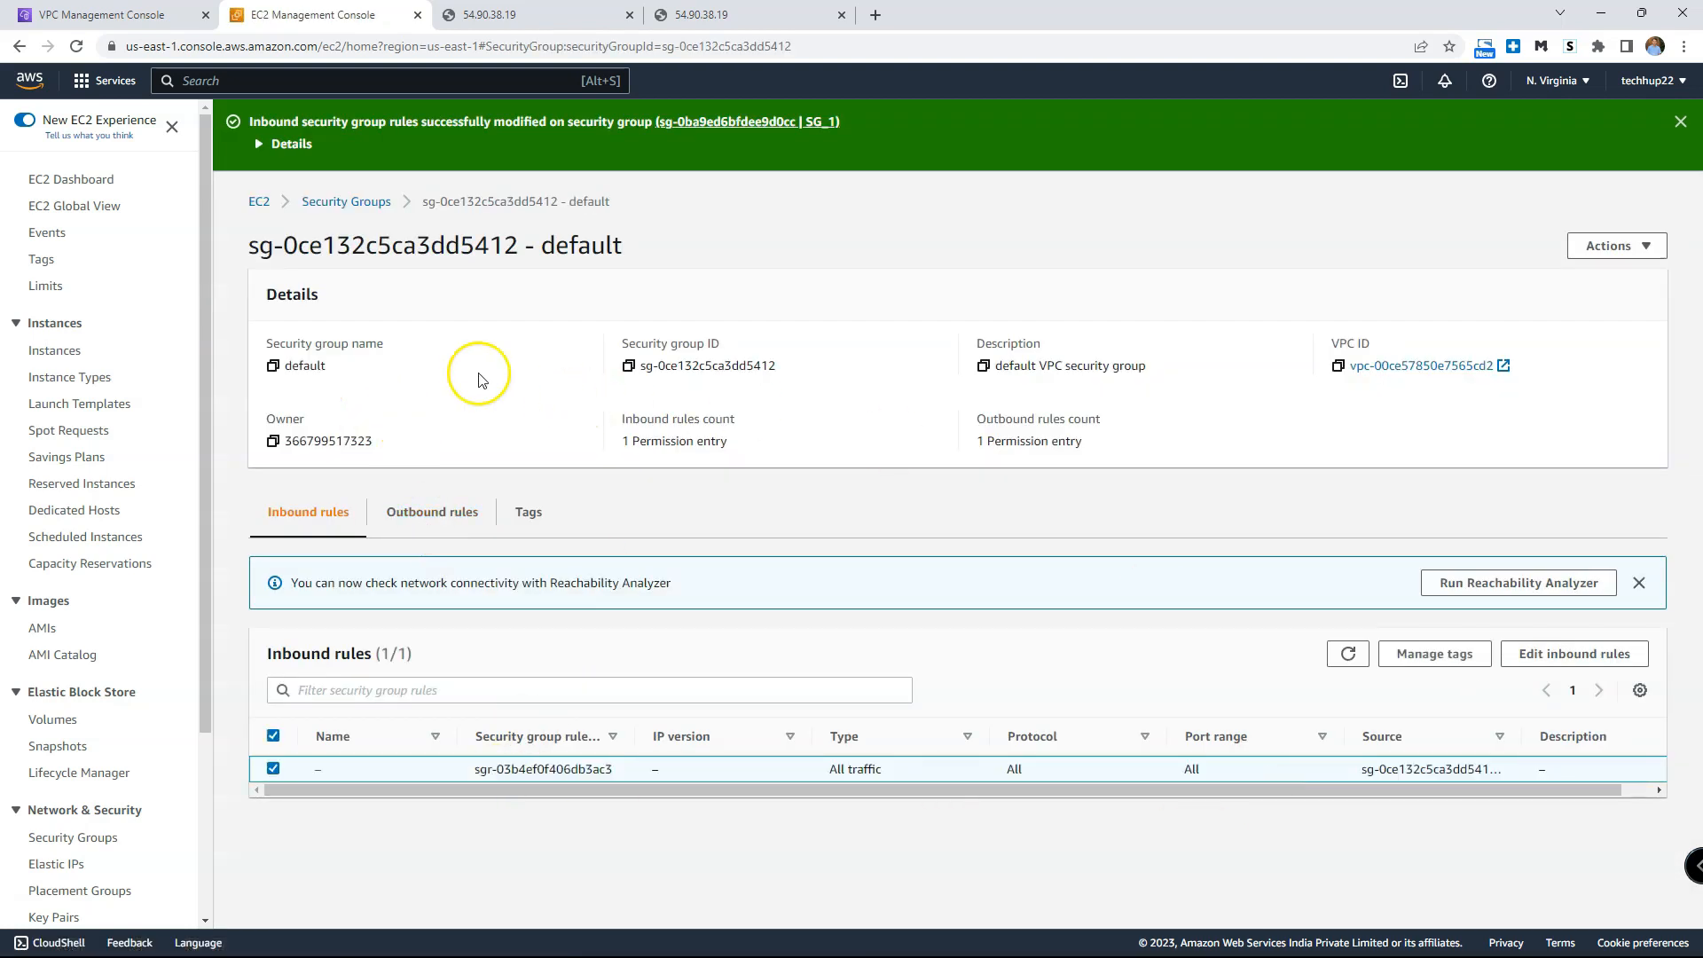
left_click(350, 202)
left_click(388, 269)
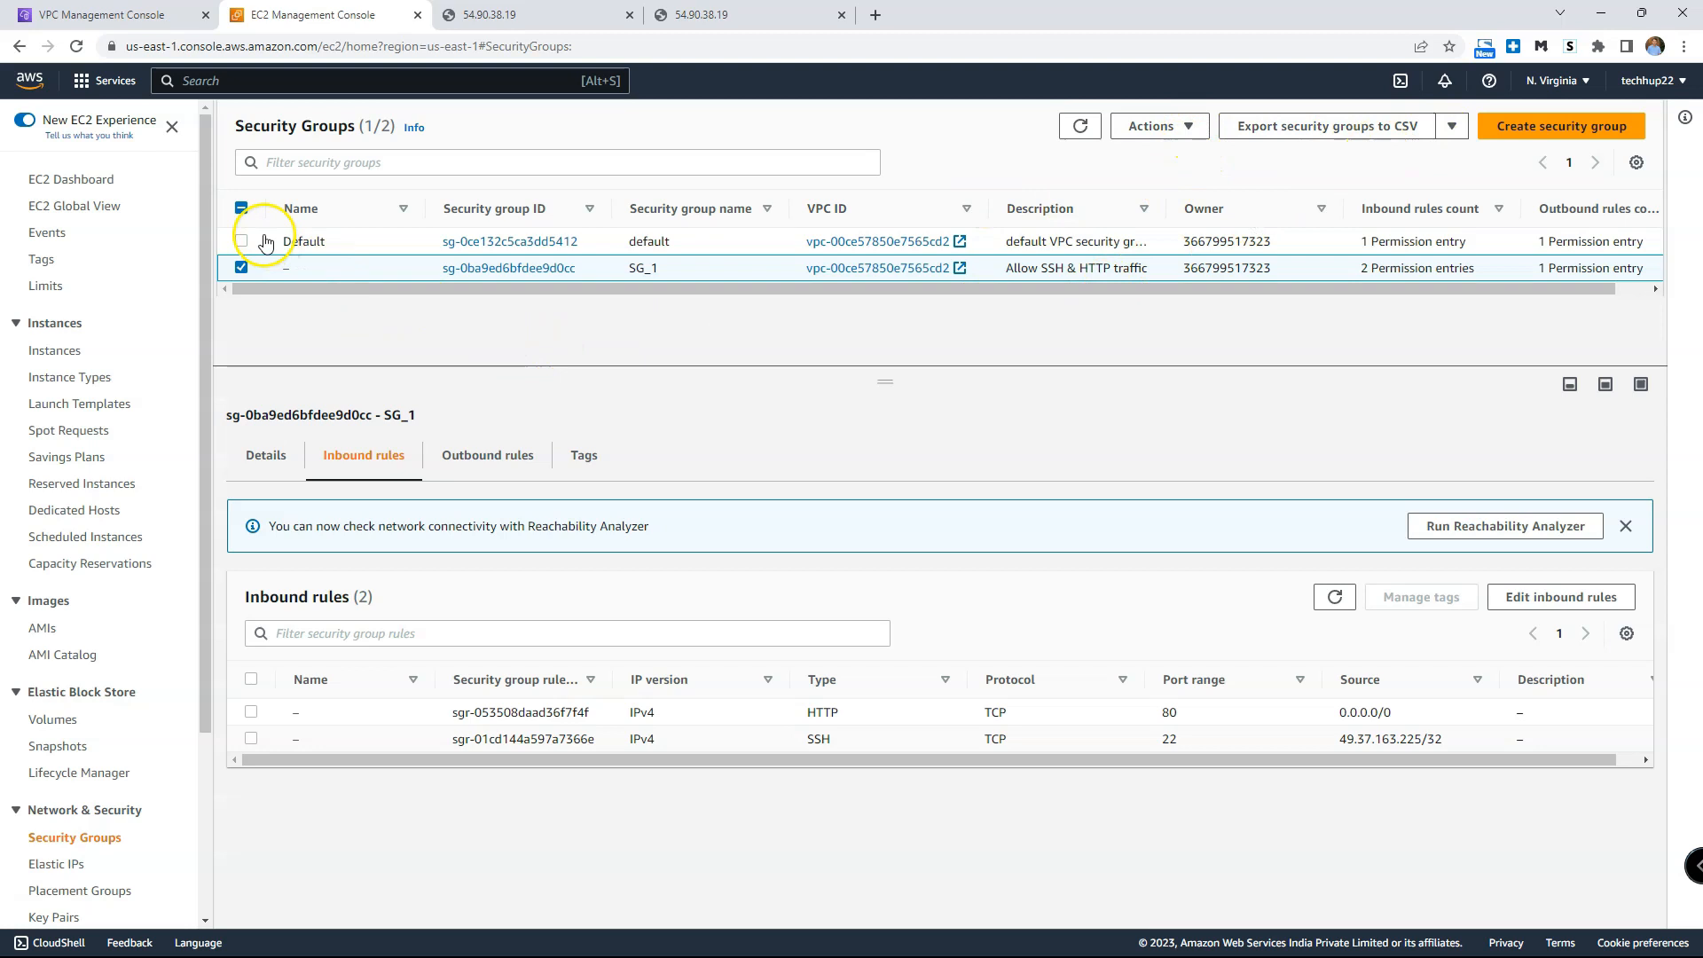
Step: Reopen the security group change for running instance techhup-public-1, add SG_1 alongside the default group, and save
left_click(88, 178)
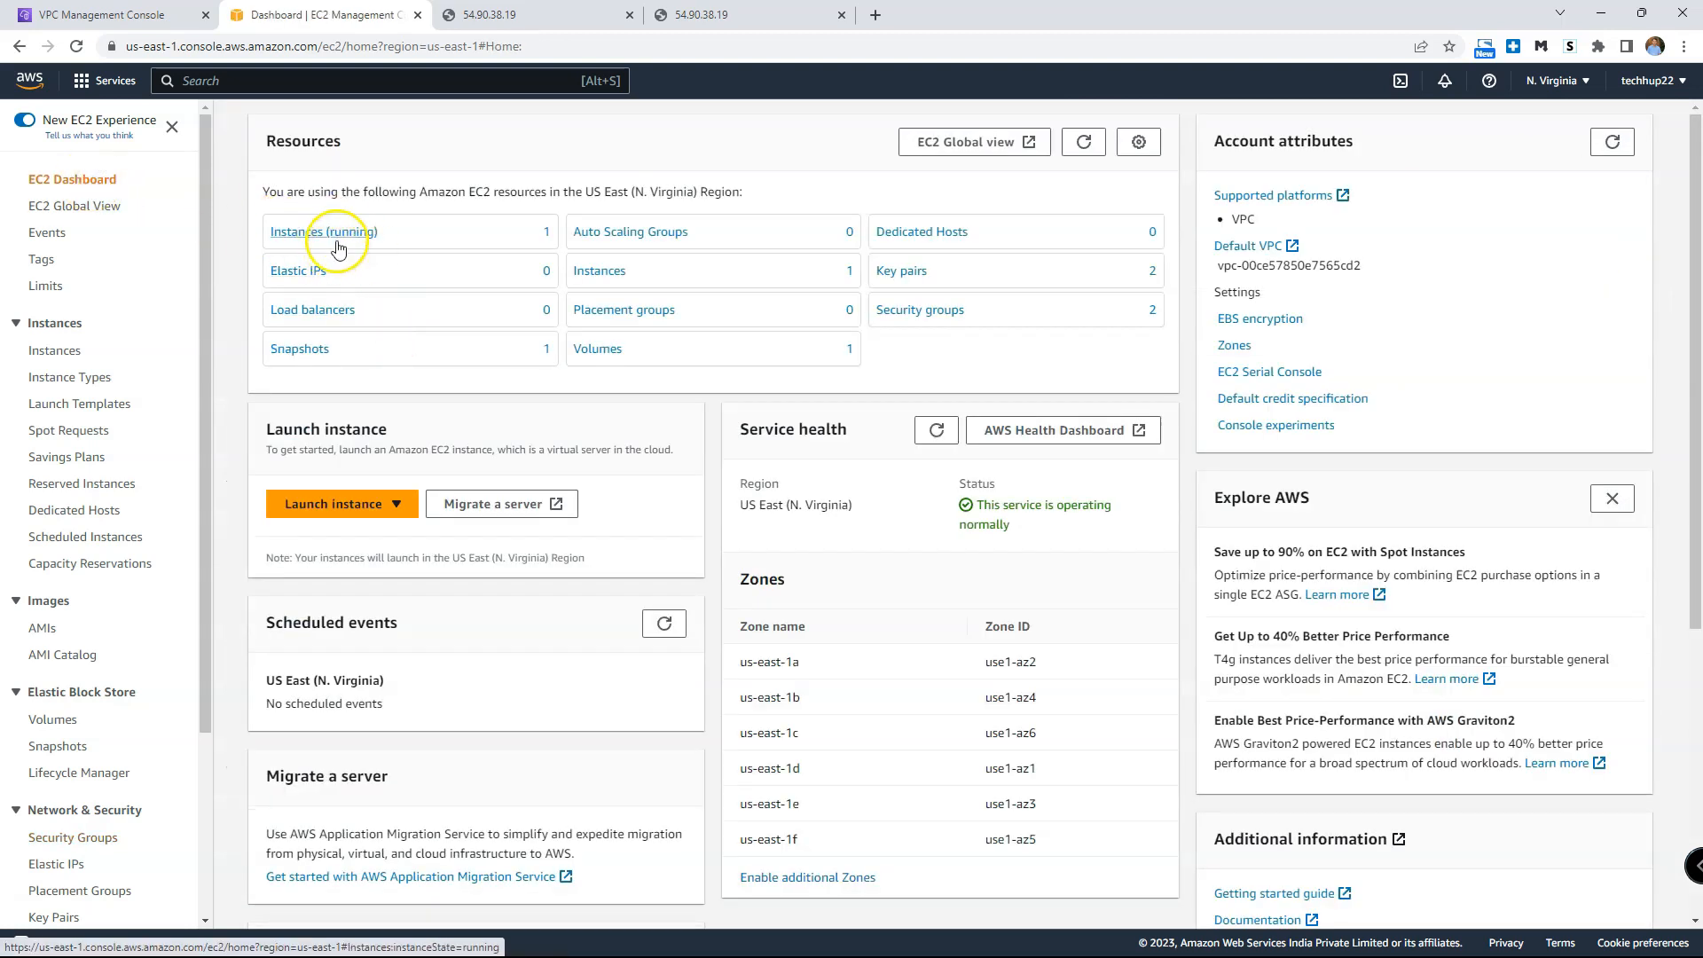
left_click(342, 234)
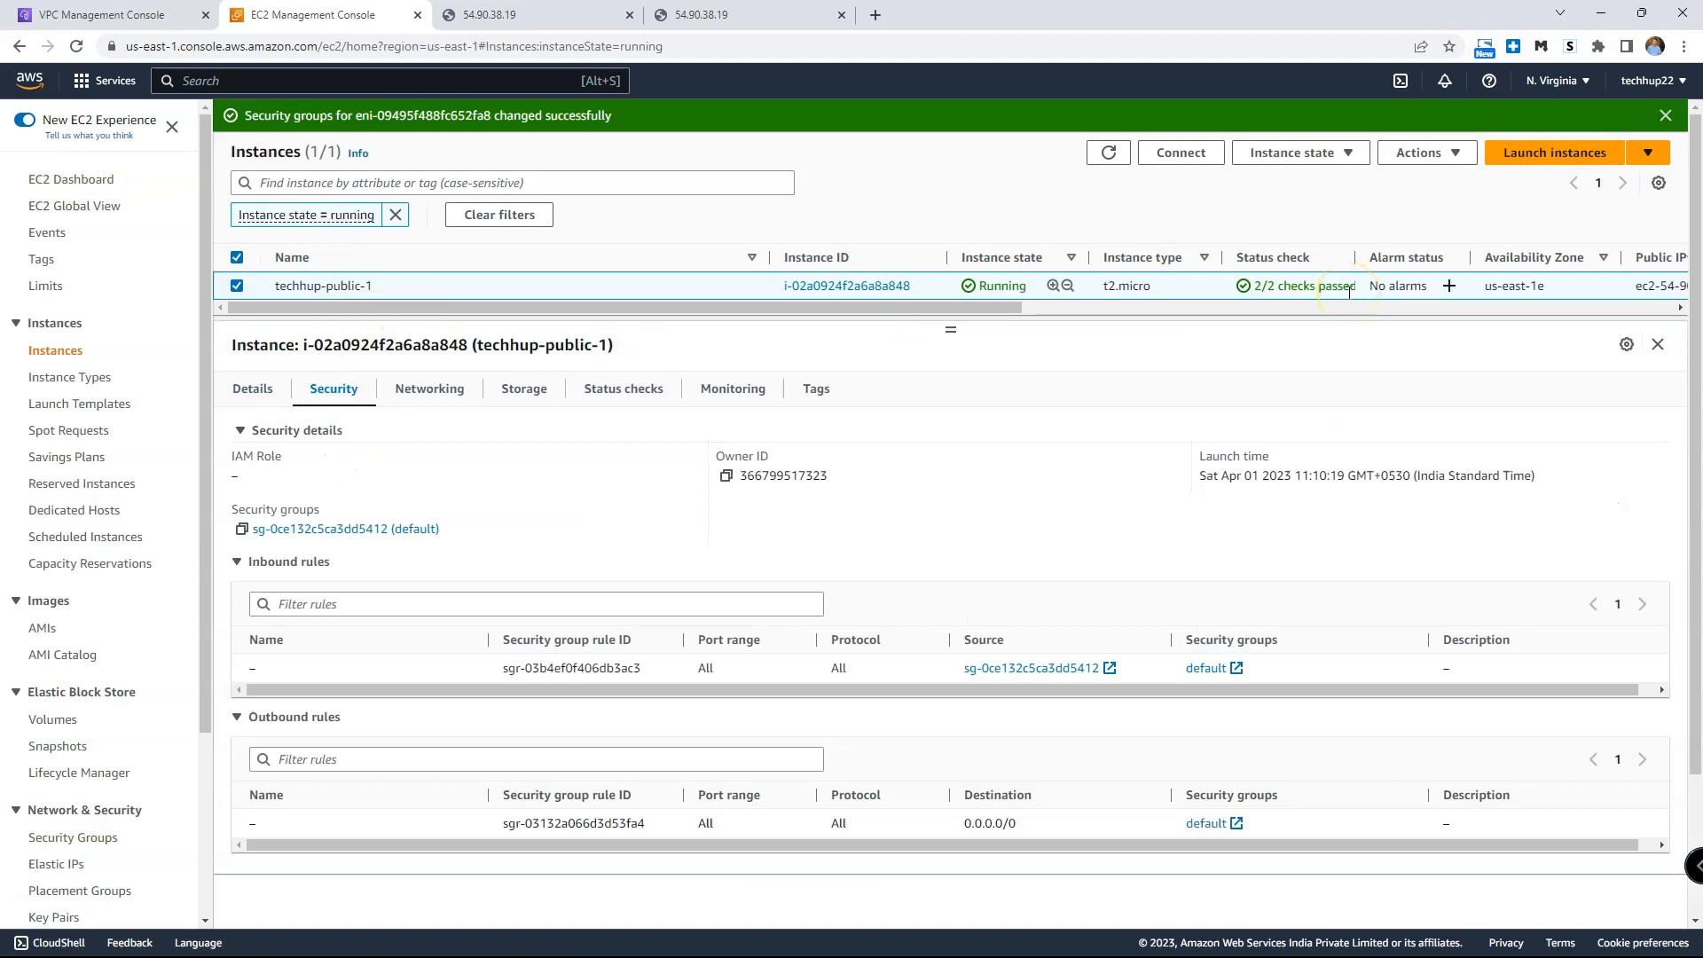
left_click(1355, 157)
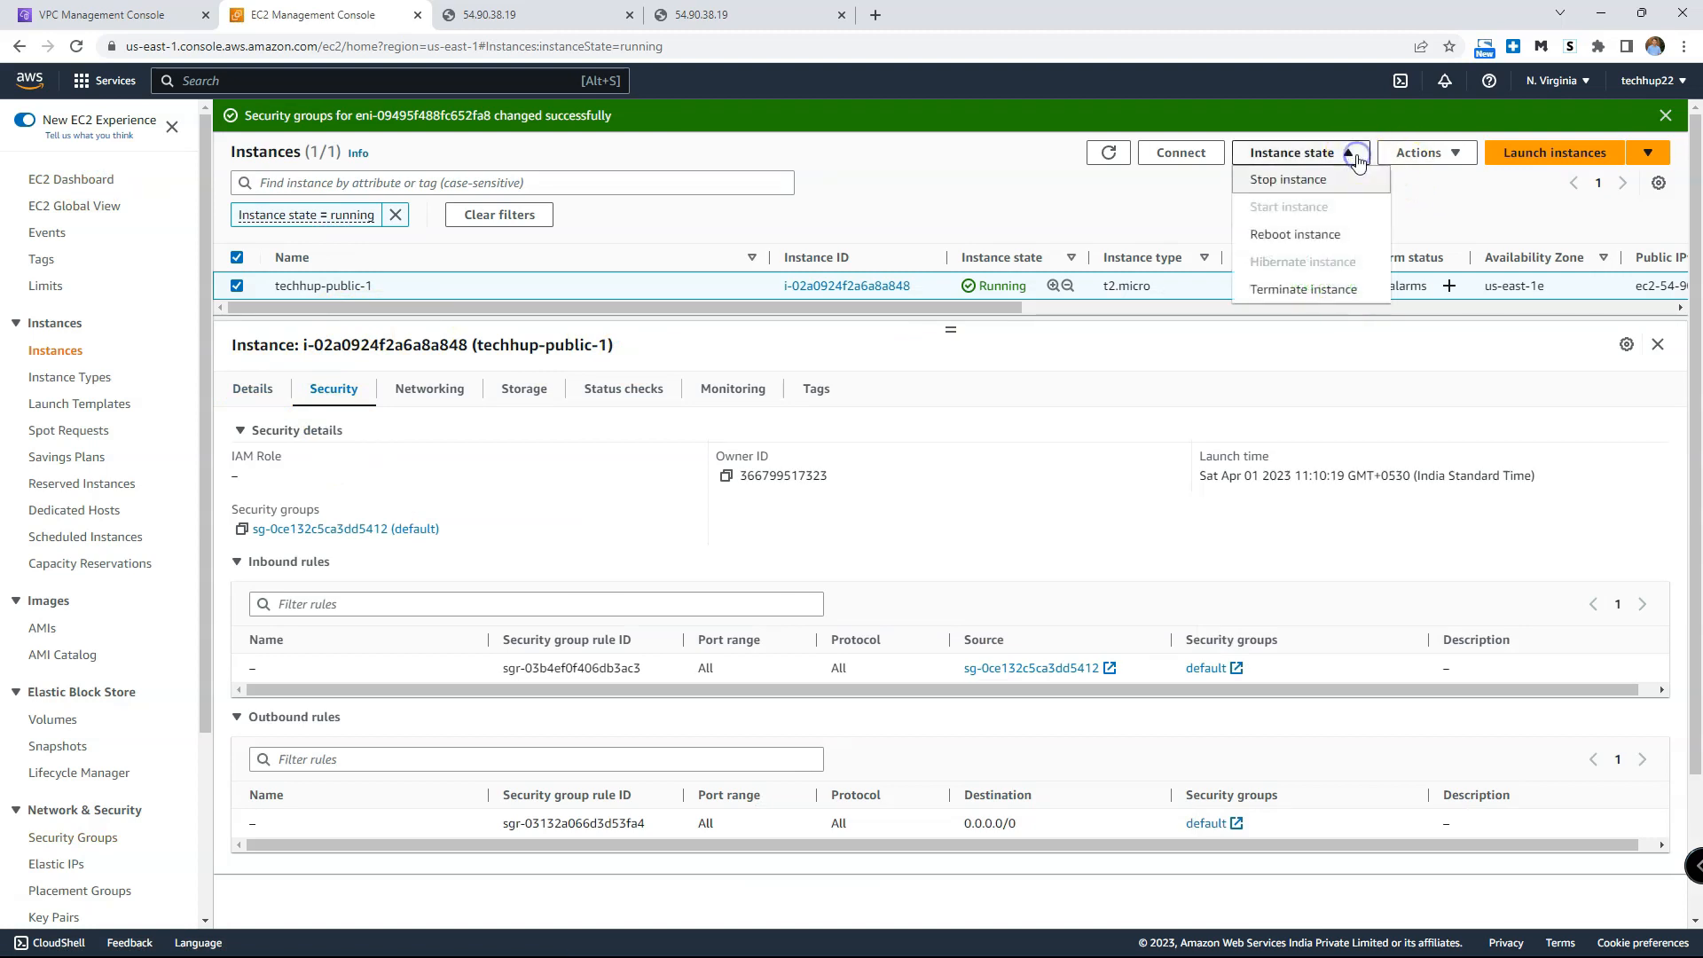
left_click(1435, 153)
mouse_move(1452, 319)
left_click(1308, 317)
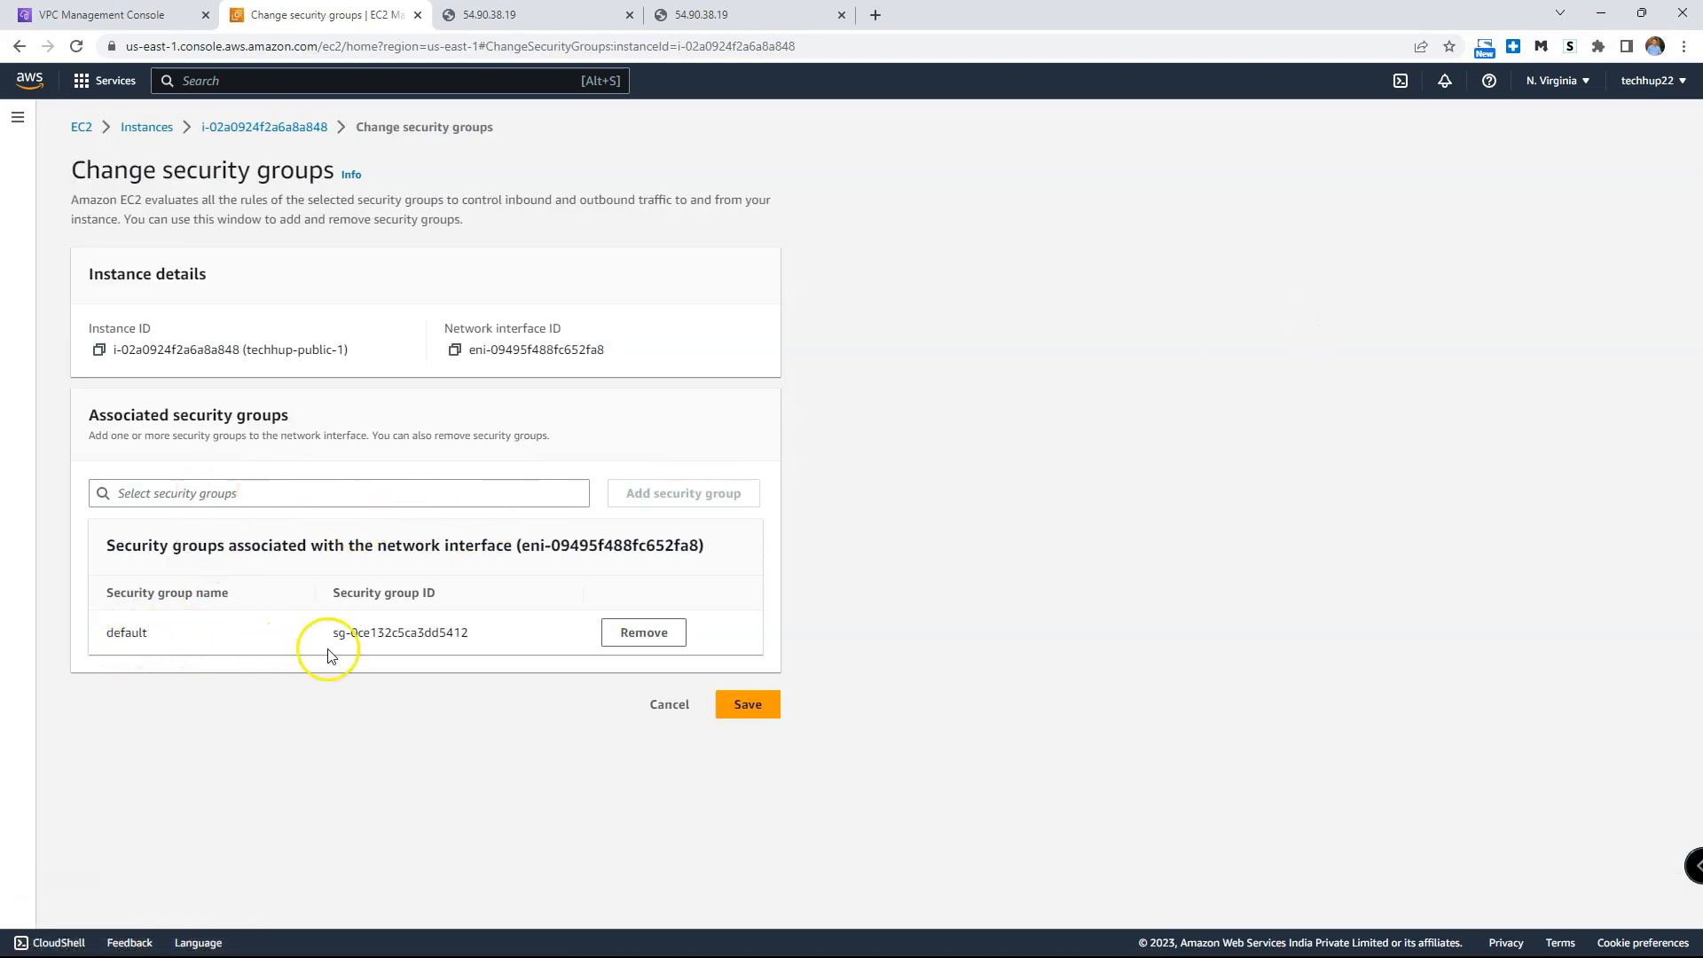
left_click(277, 495)
left_click(262, 560)
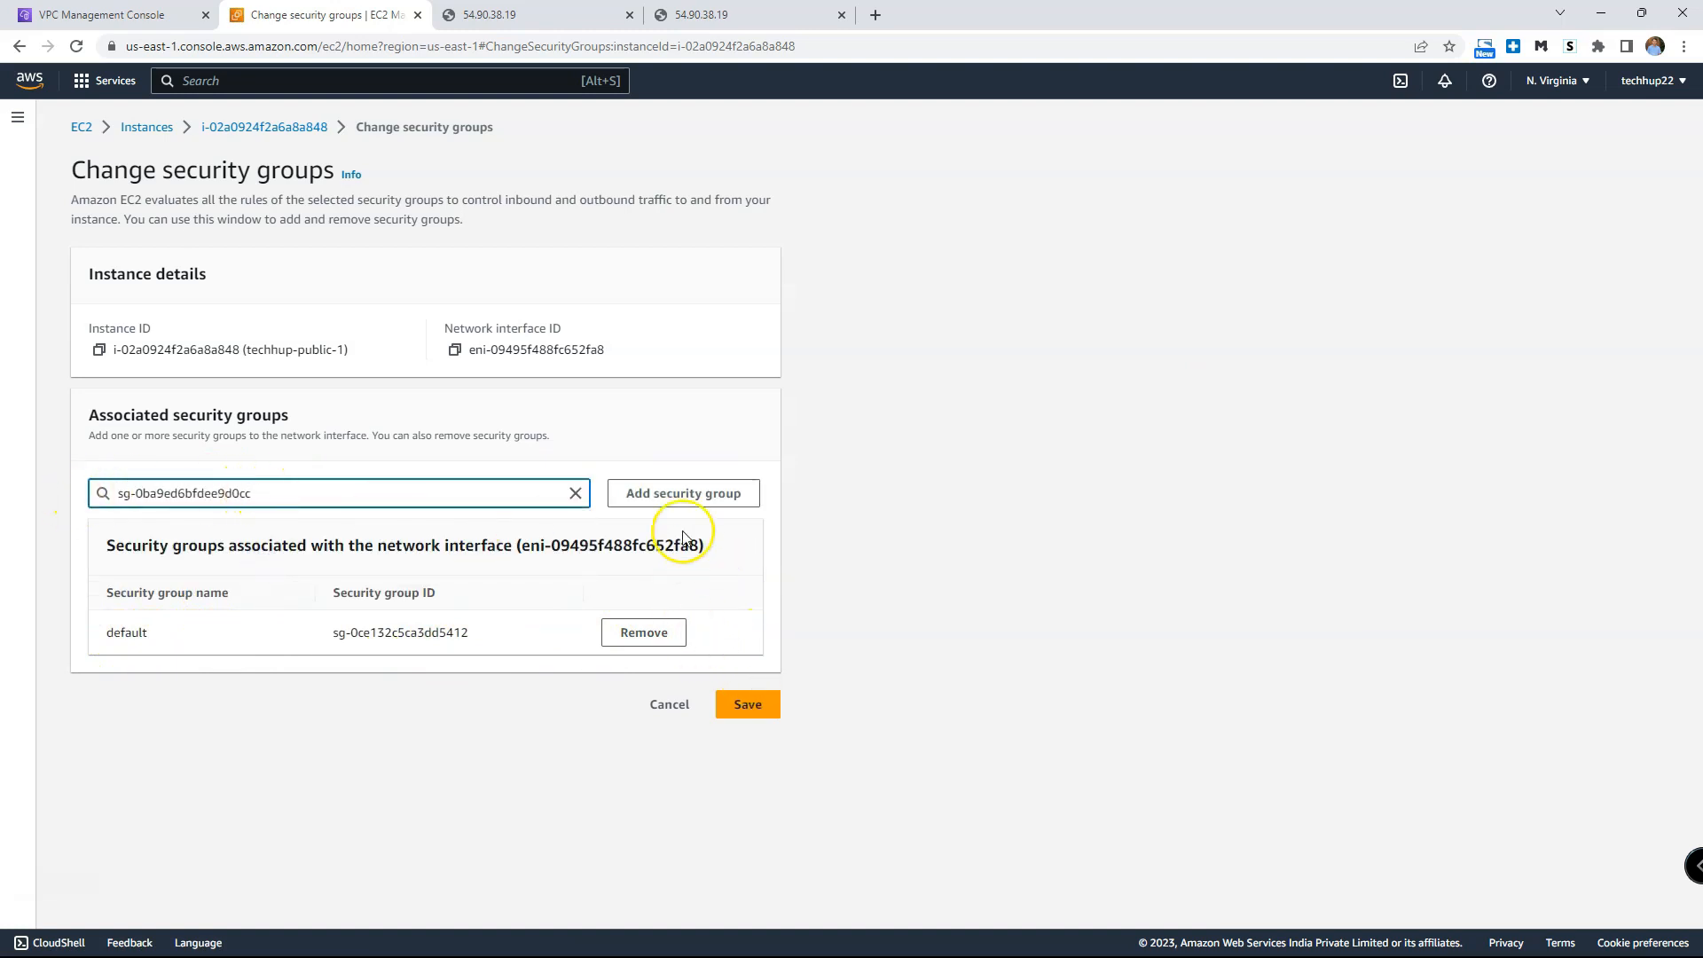
left_click(685, 494)
left_click(748, 749)
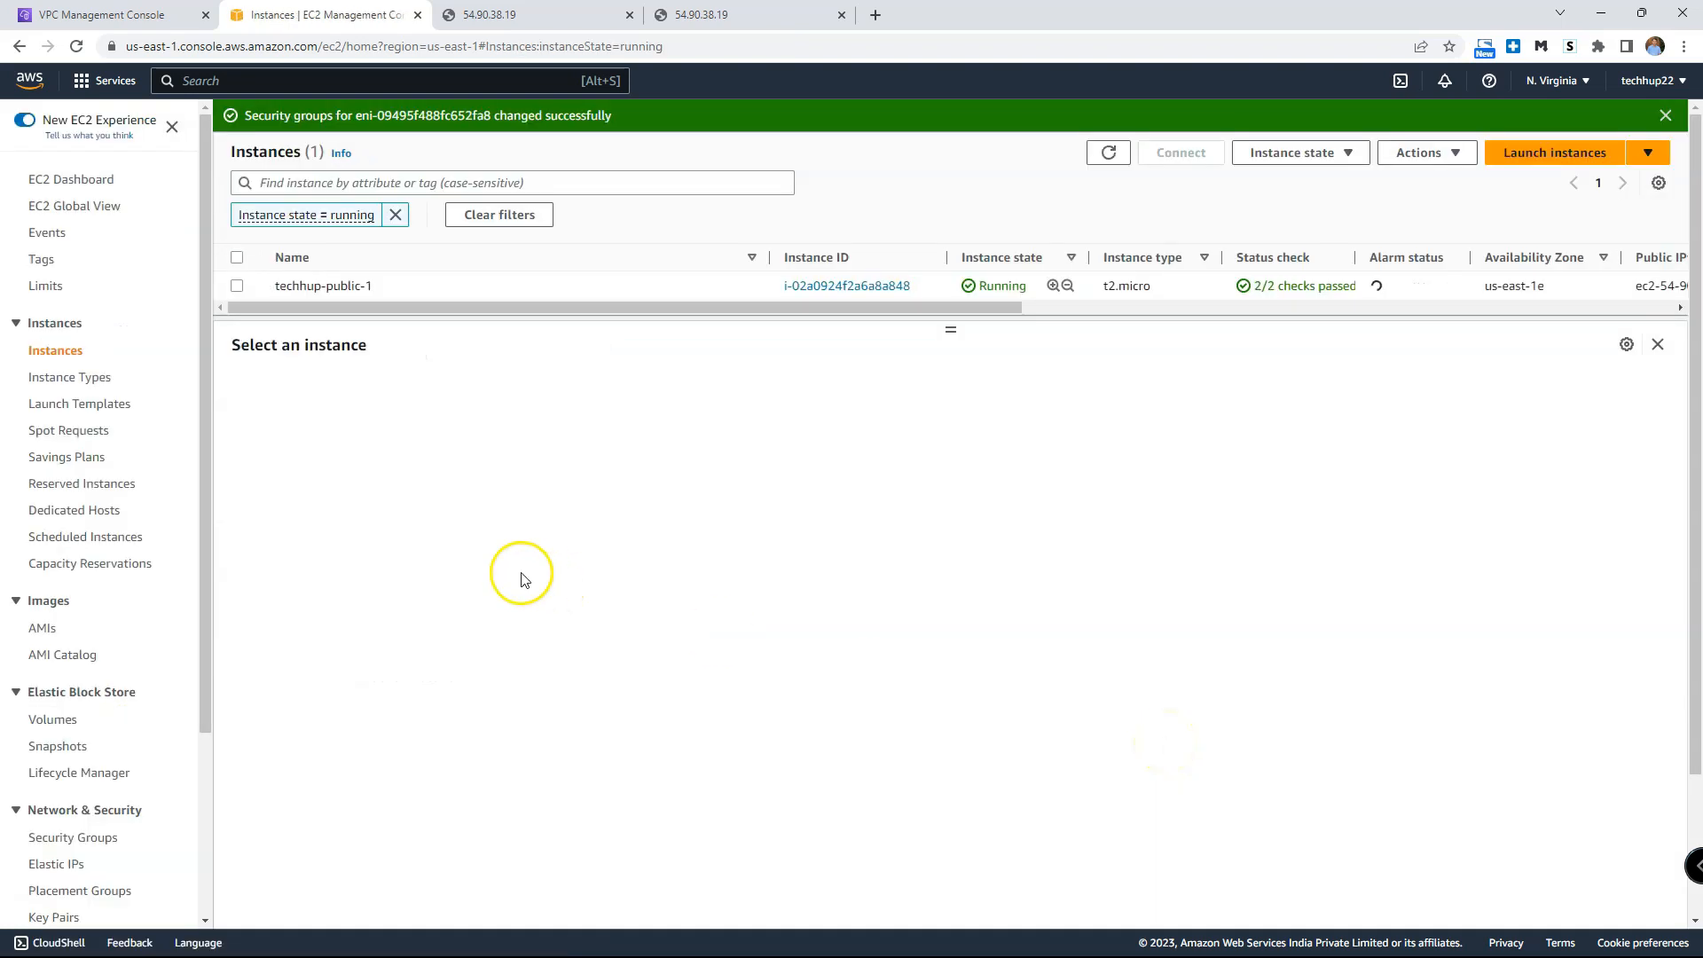
Step: Review techhup-public-1's security details, and switch to the PowerPoint presentation to reveal the private app servers on the Steps slide
left_click(236, 286)
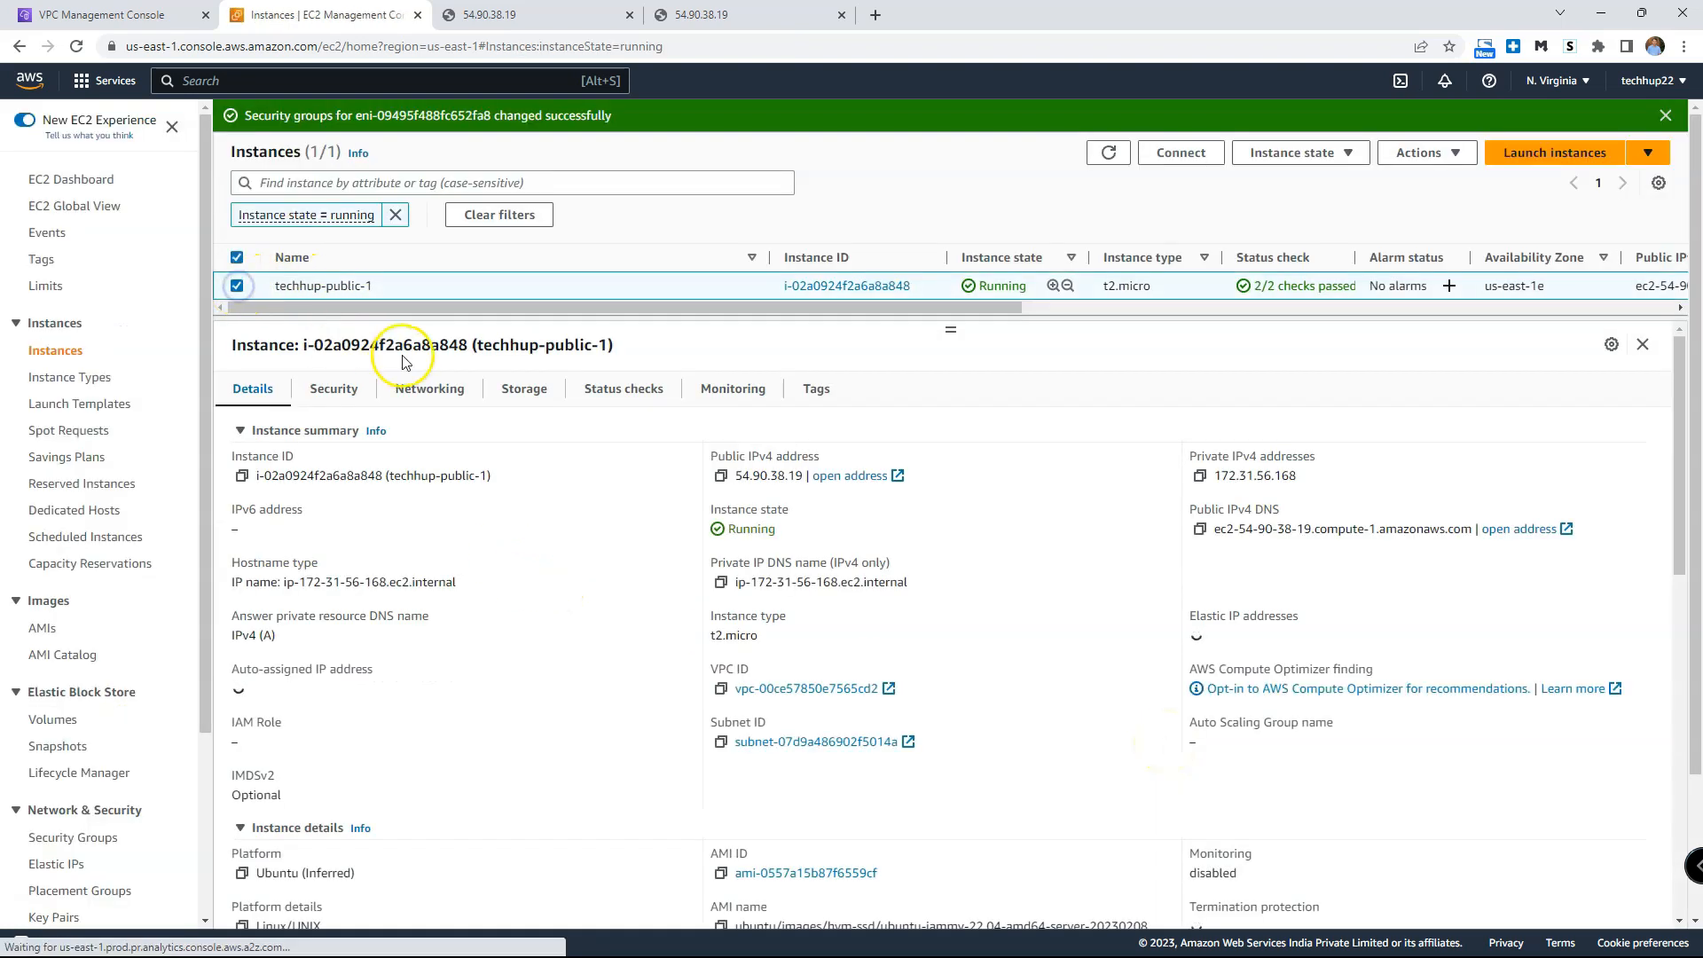
left_click(337, 390)
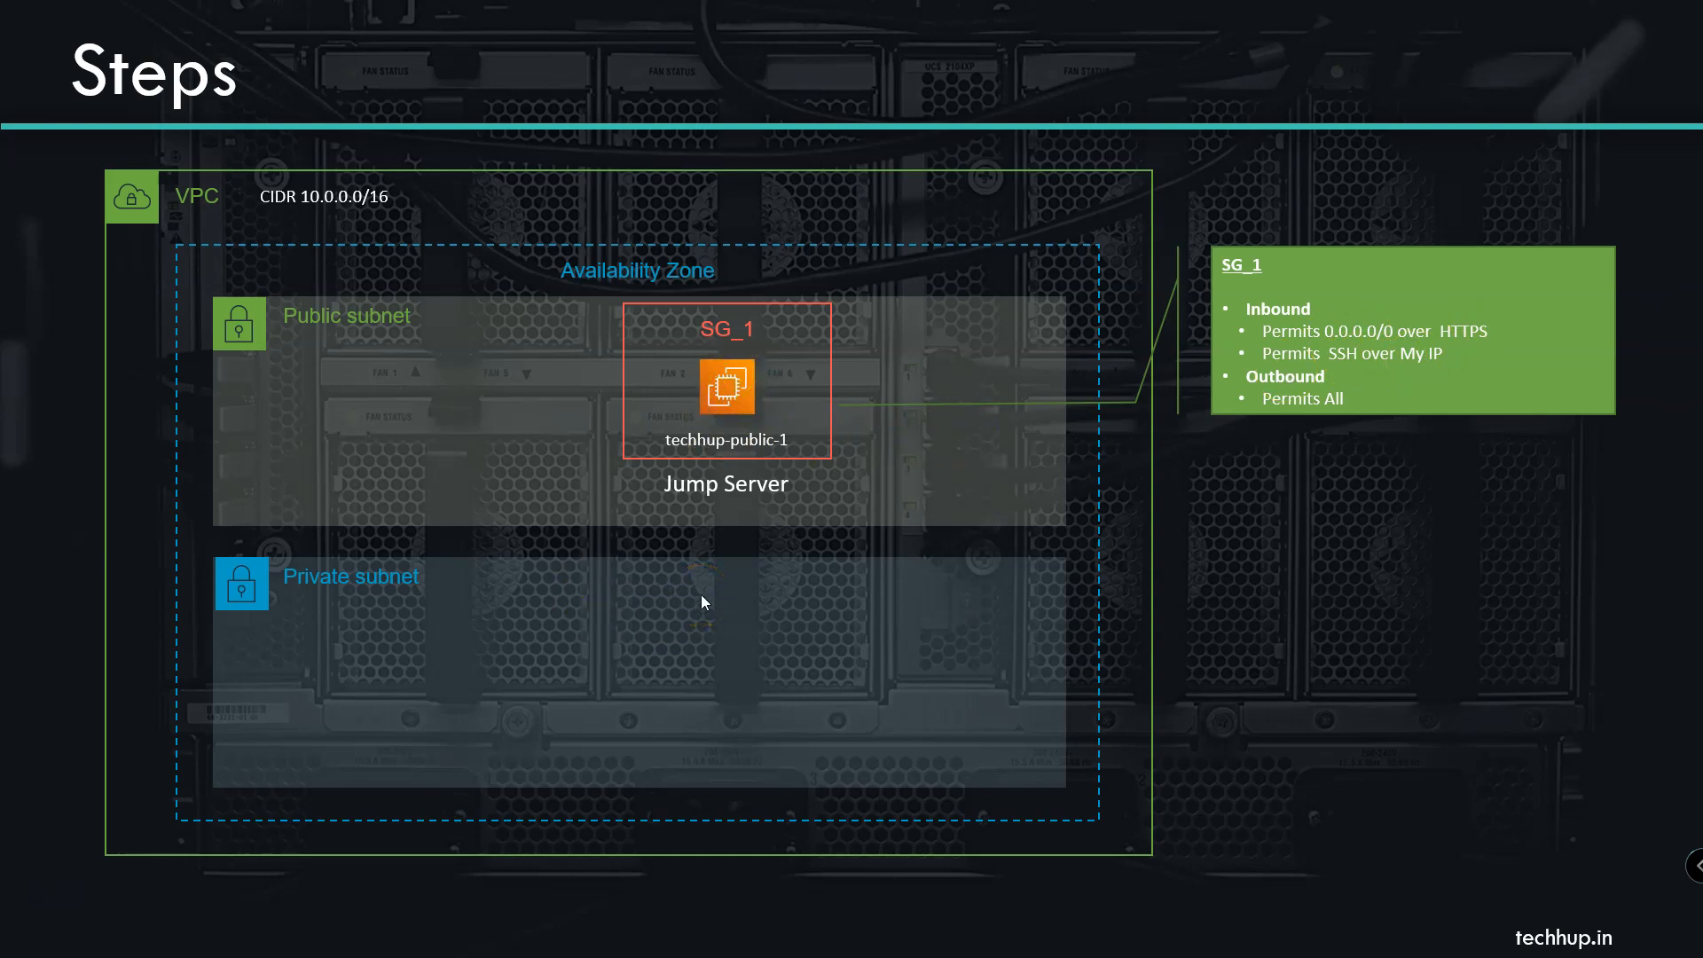
left_click(701, 594)
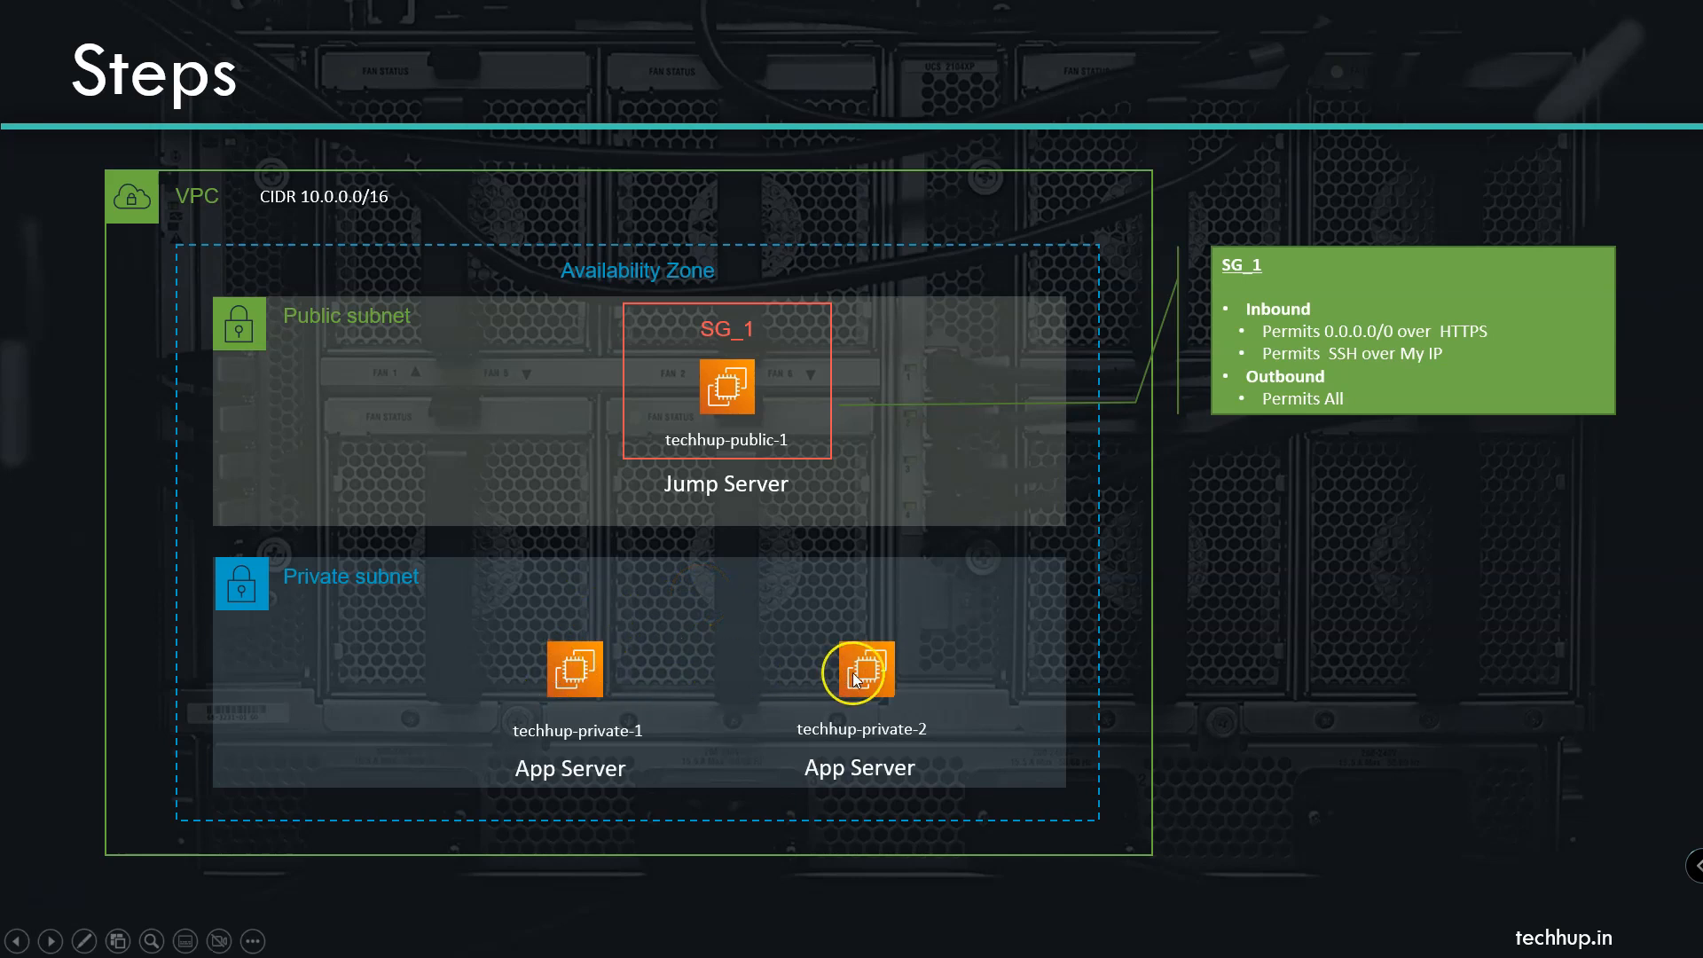
left_click(861, 606)
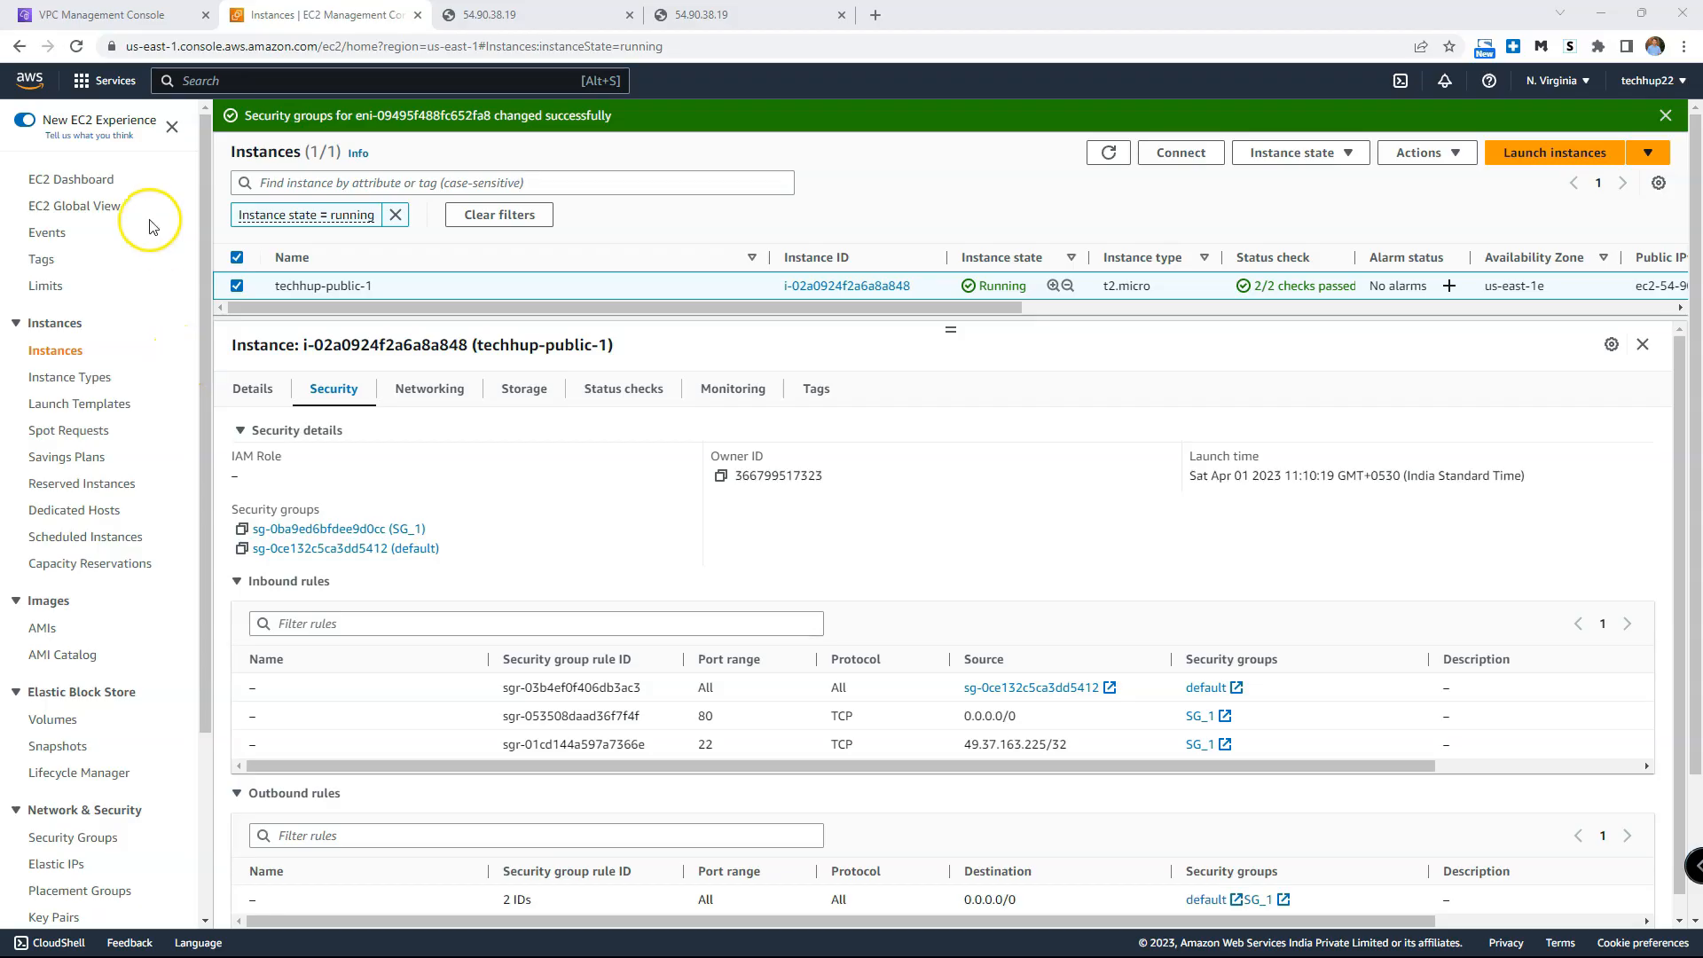
left_click(87, 181)
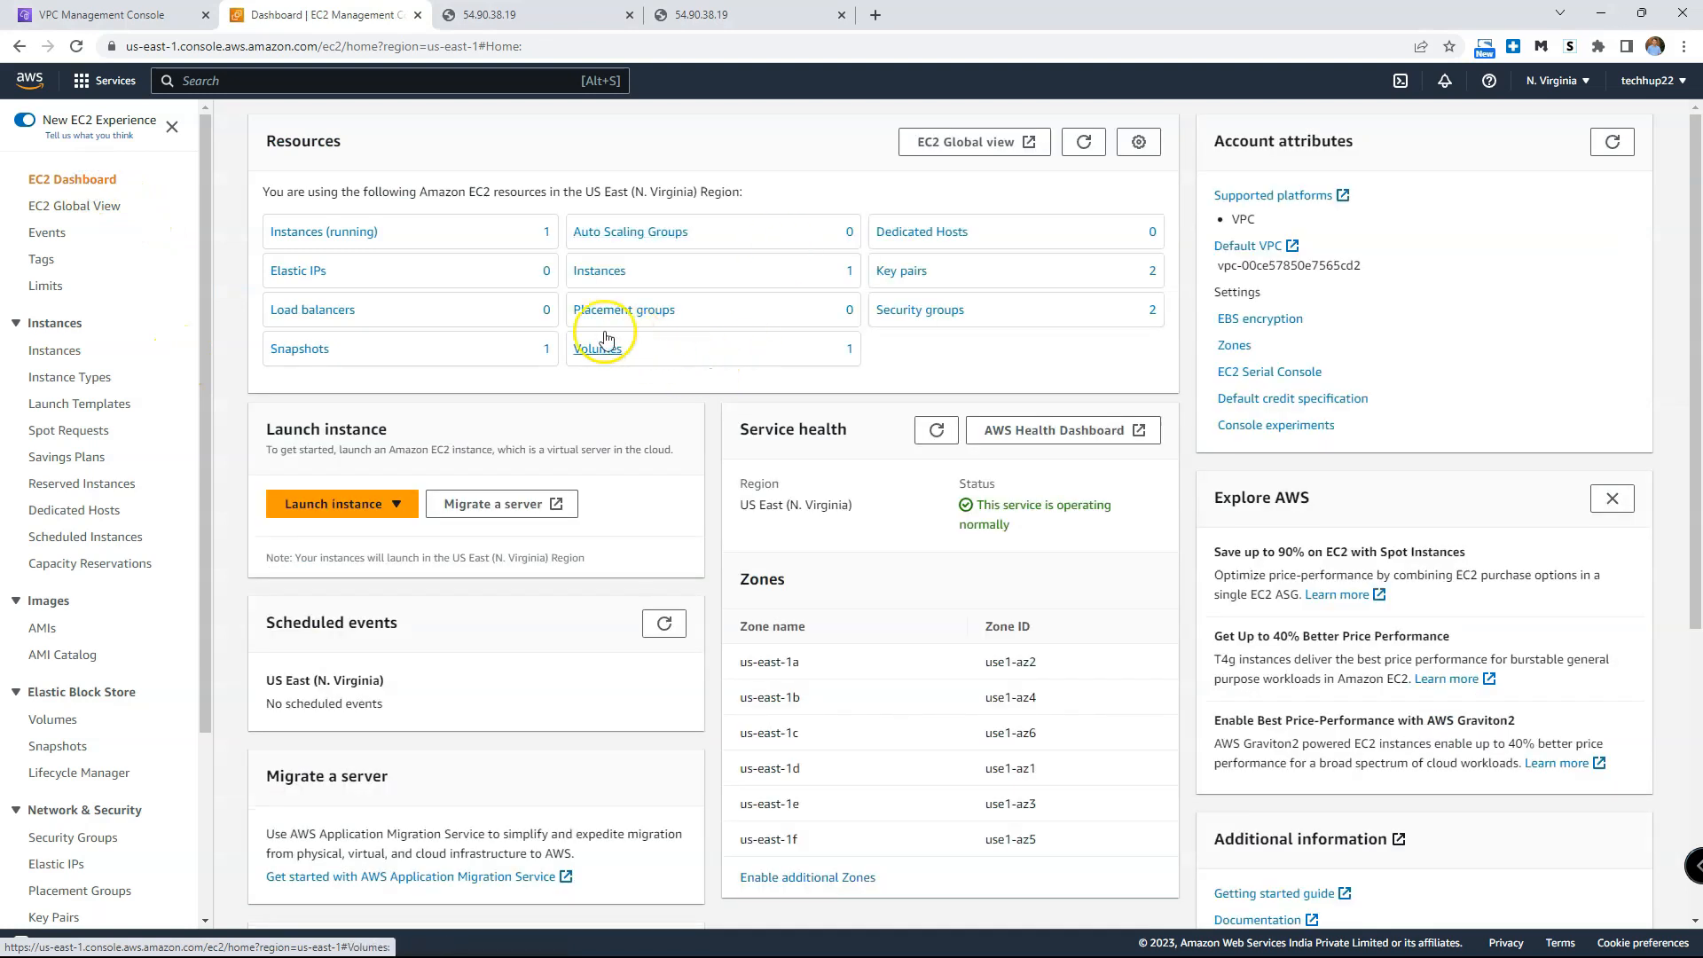
left_click(336, 237)
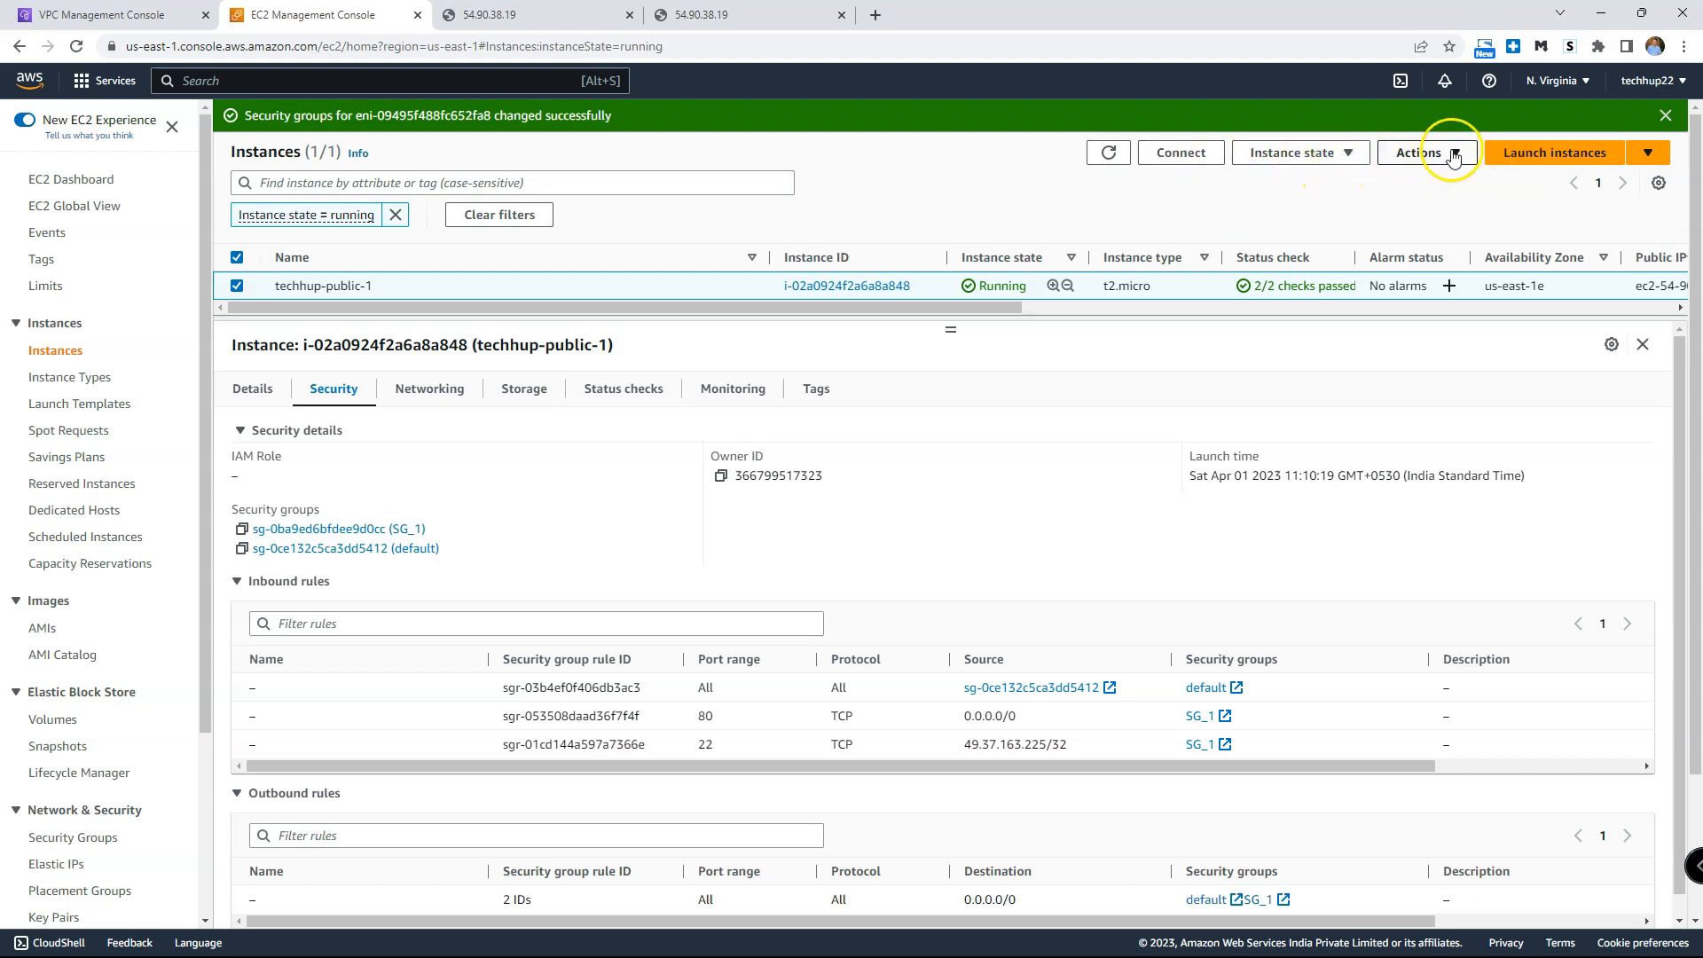
left_click(1419, 152)
mouse_move(1490, 345)
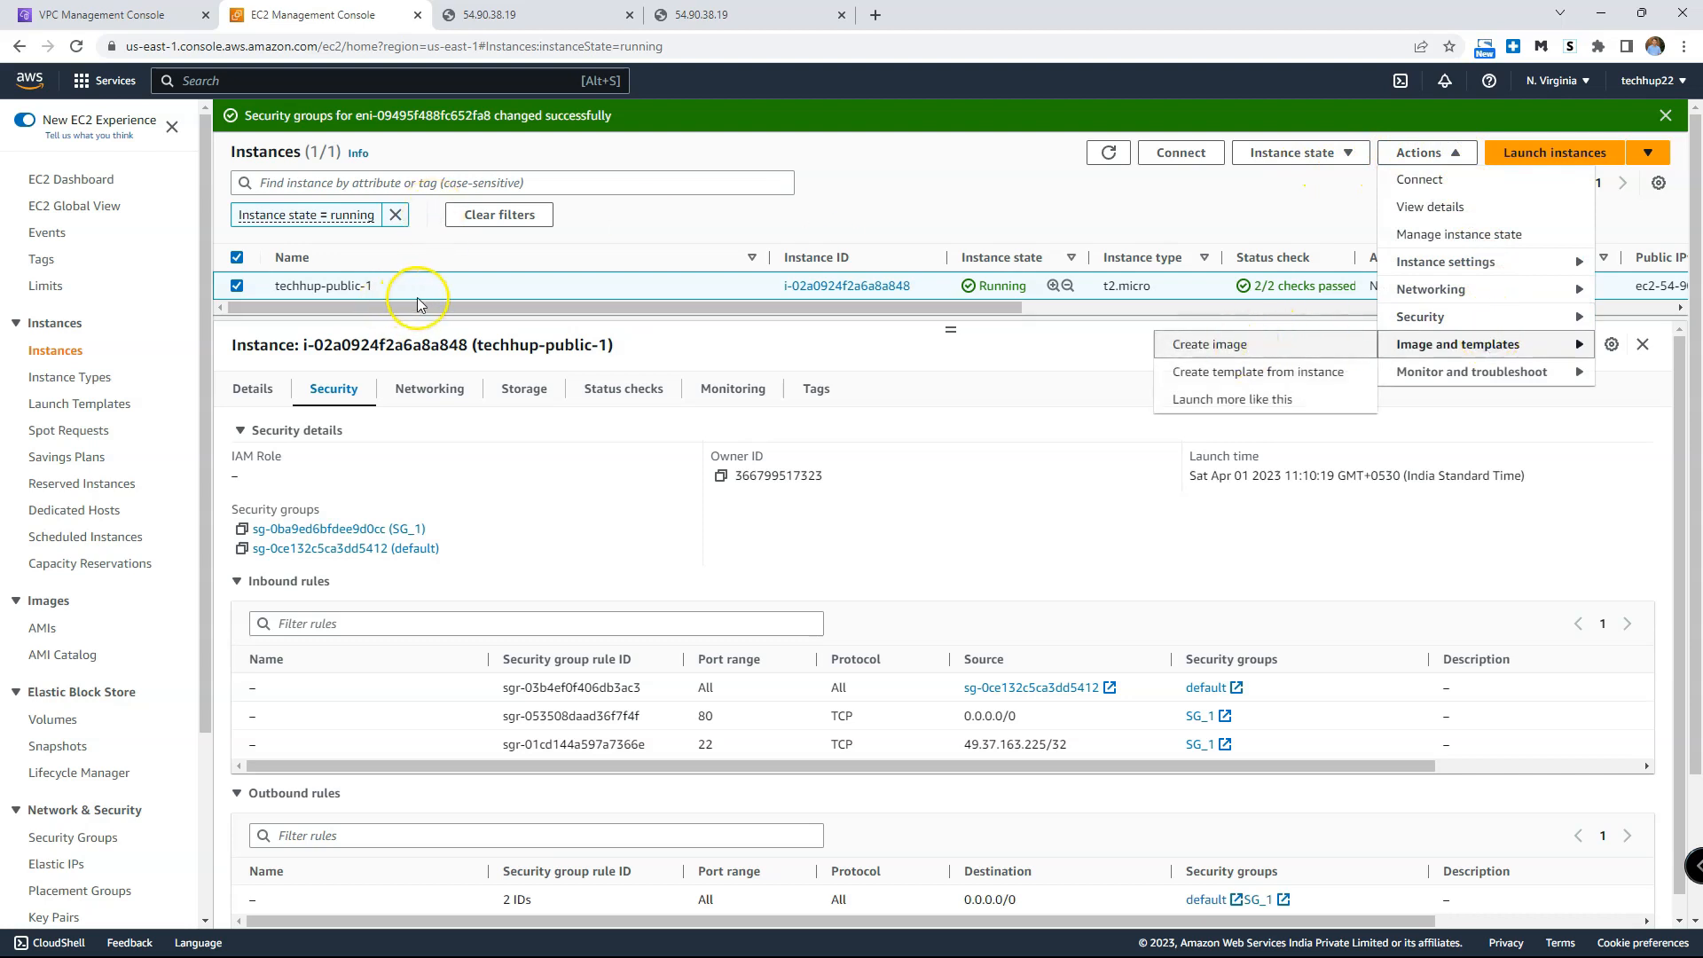
left_click(1181, 217)
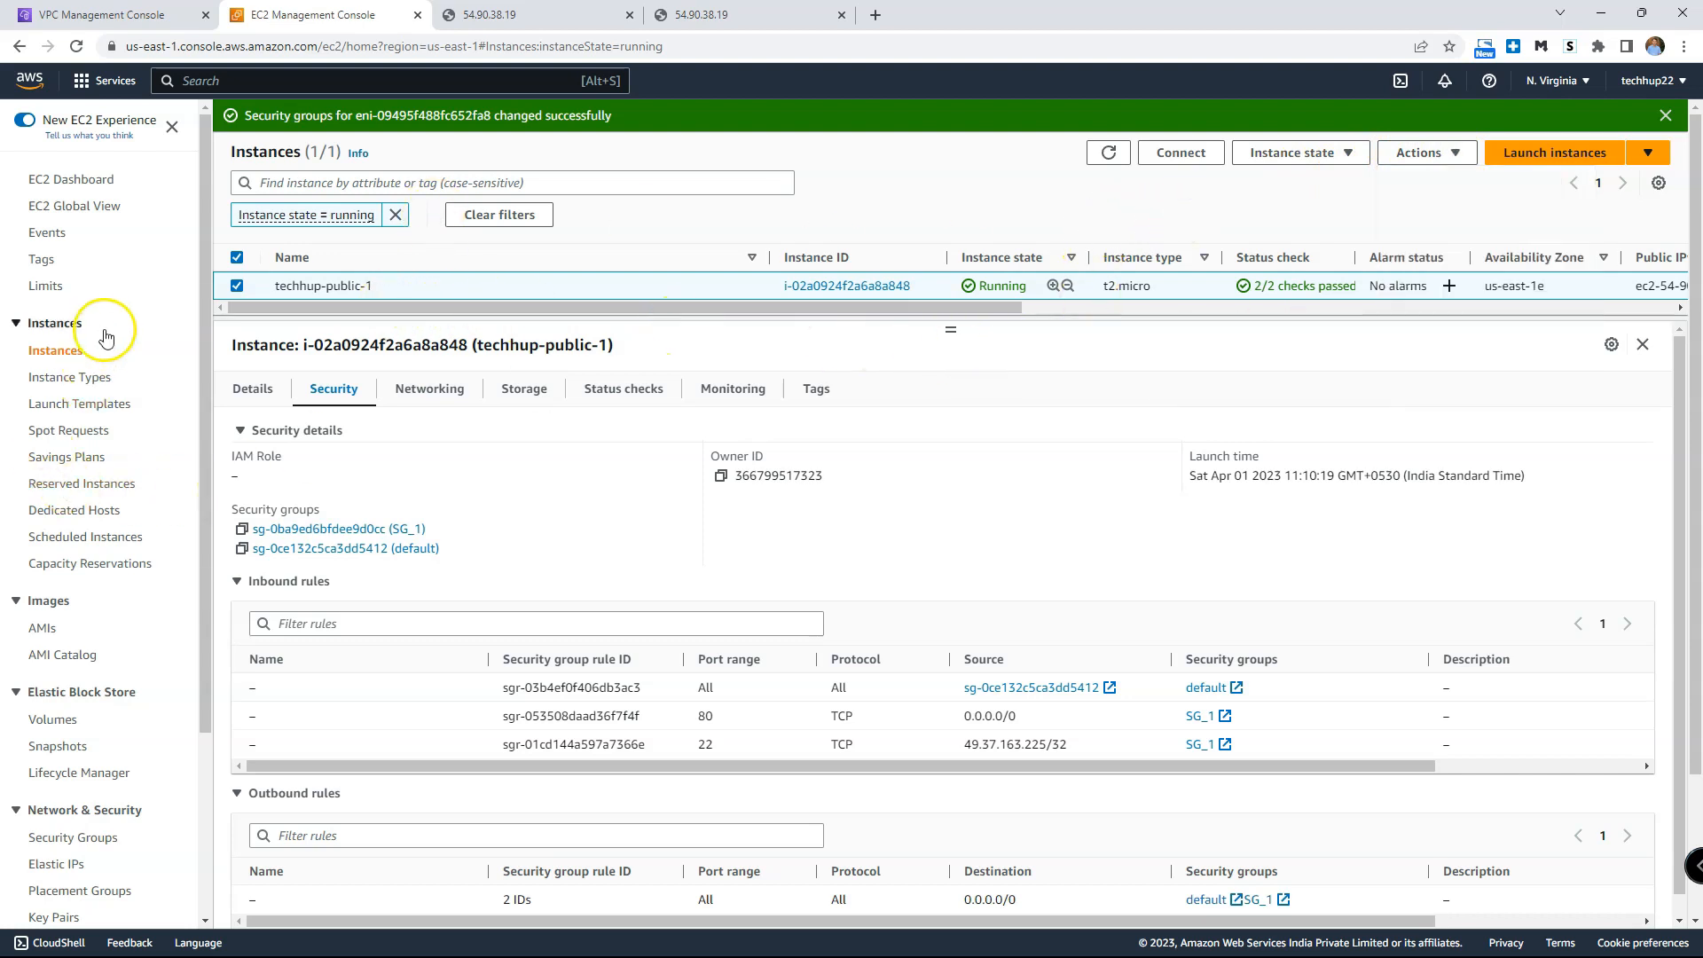
Step: Start launching an instance from the owned apache-server AMI and name it techhup-private-1
left_click(41, 628)
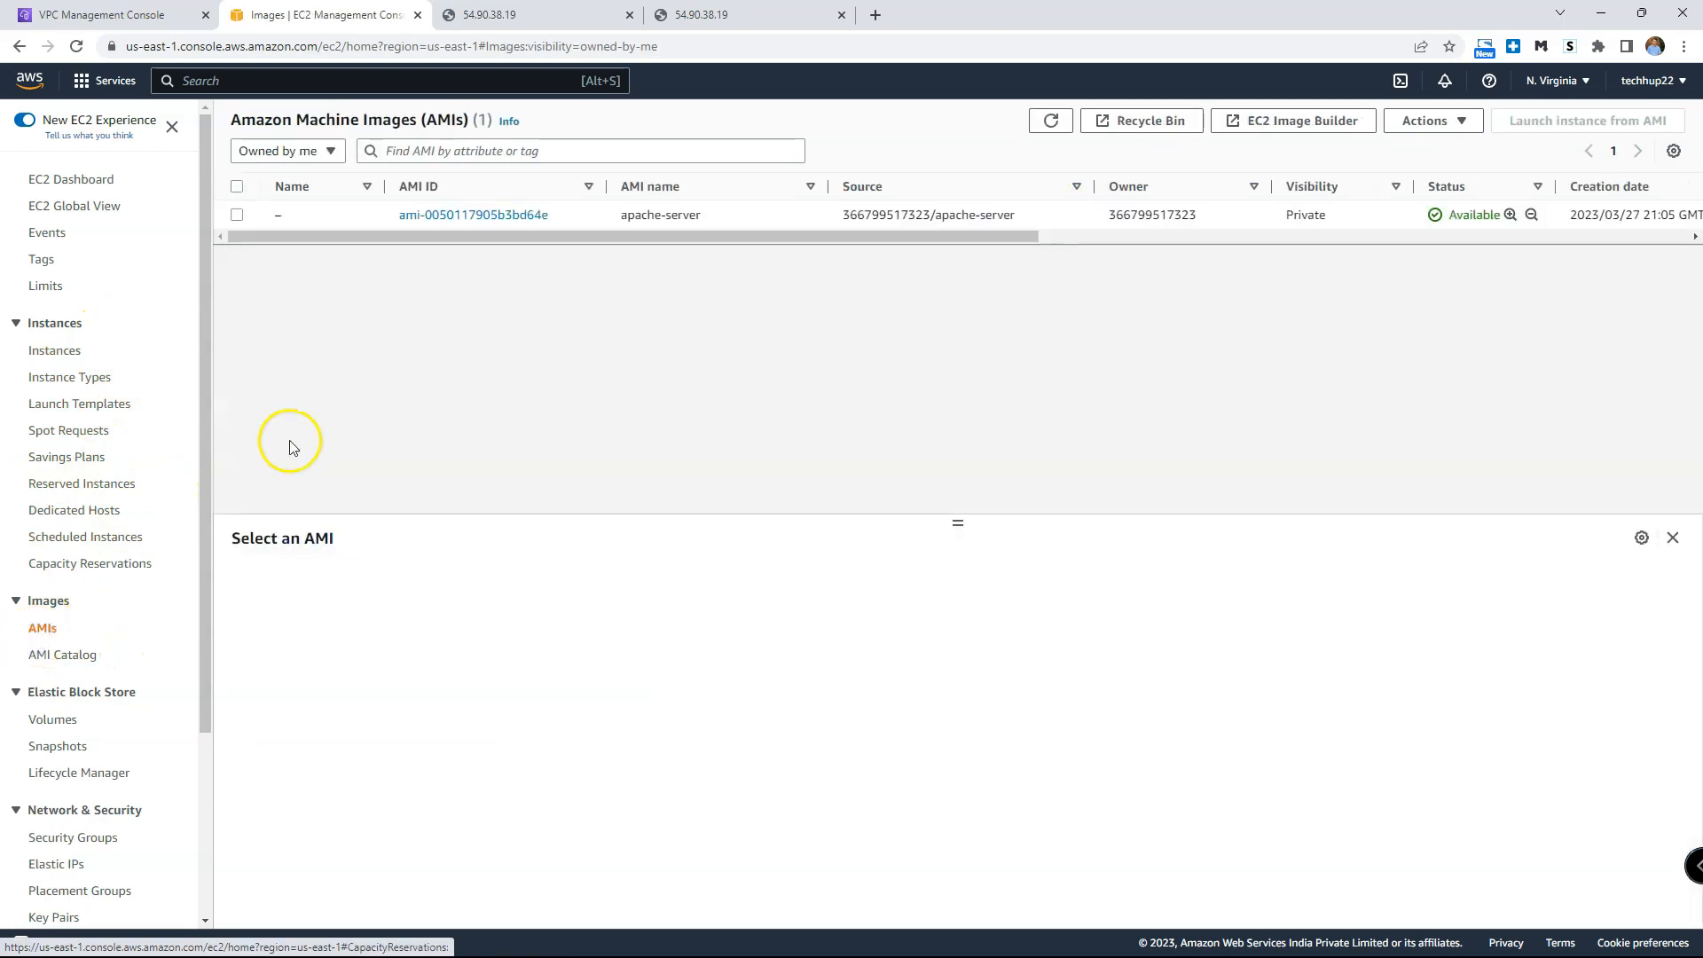
left_click(236, 214)
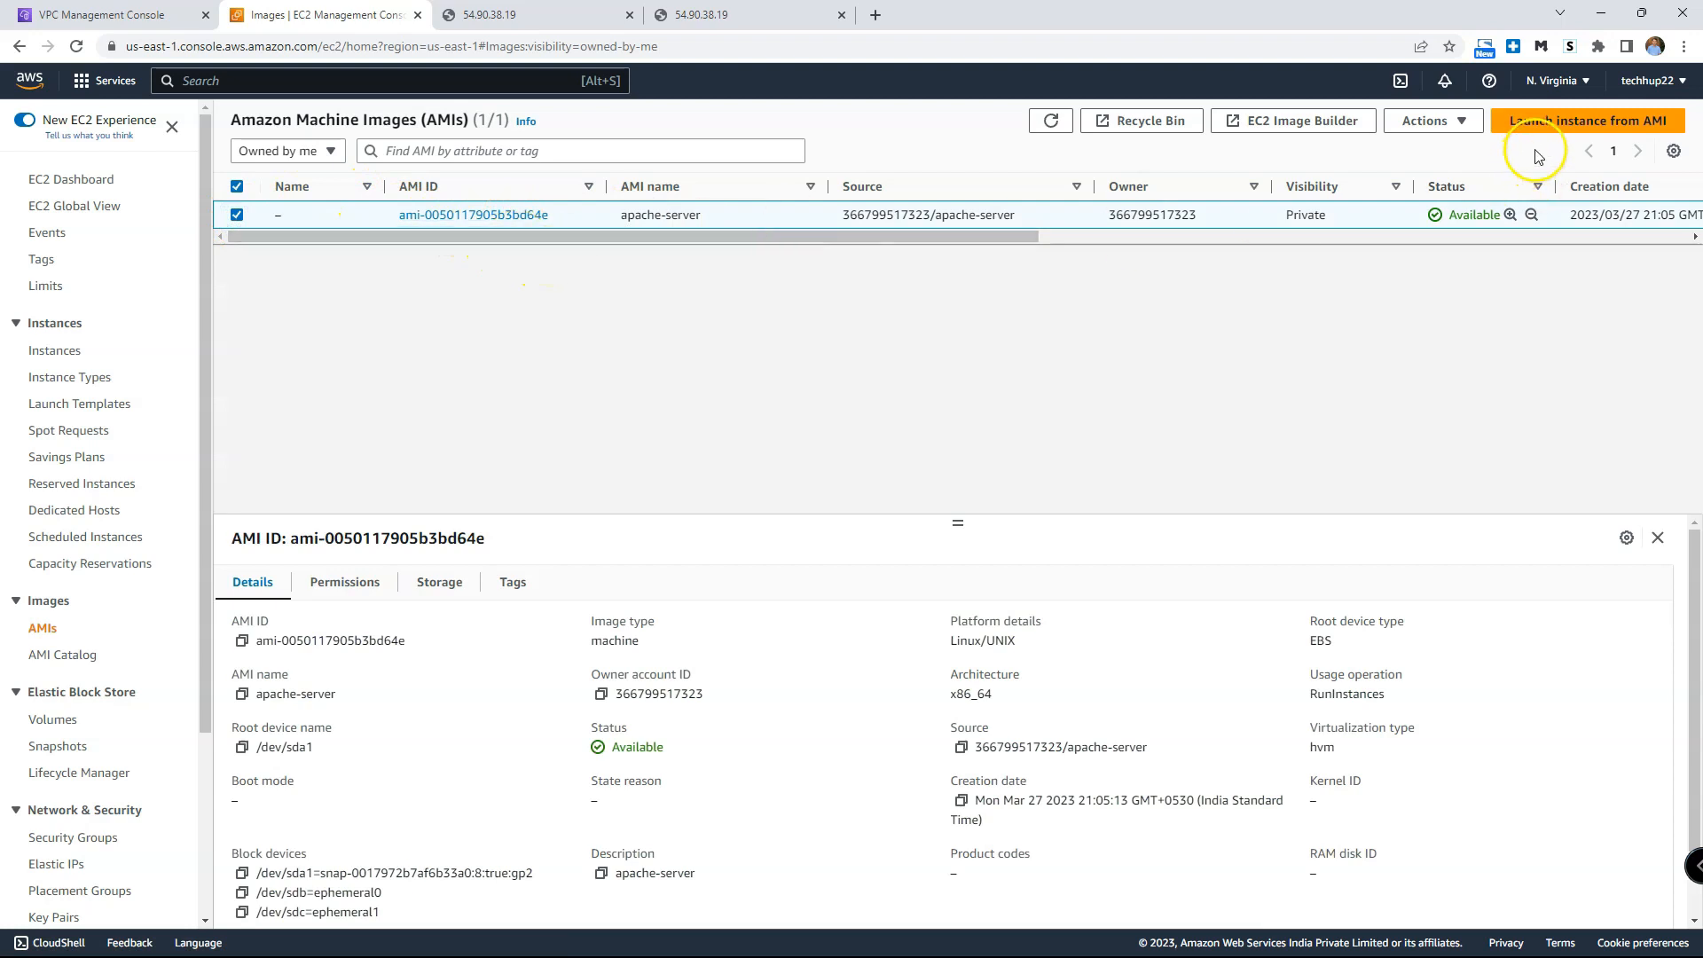
left_click(1616, 127)
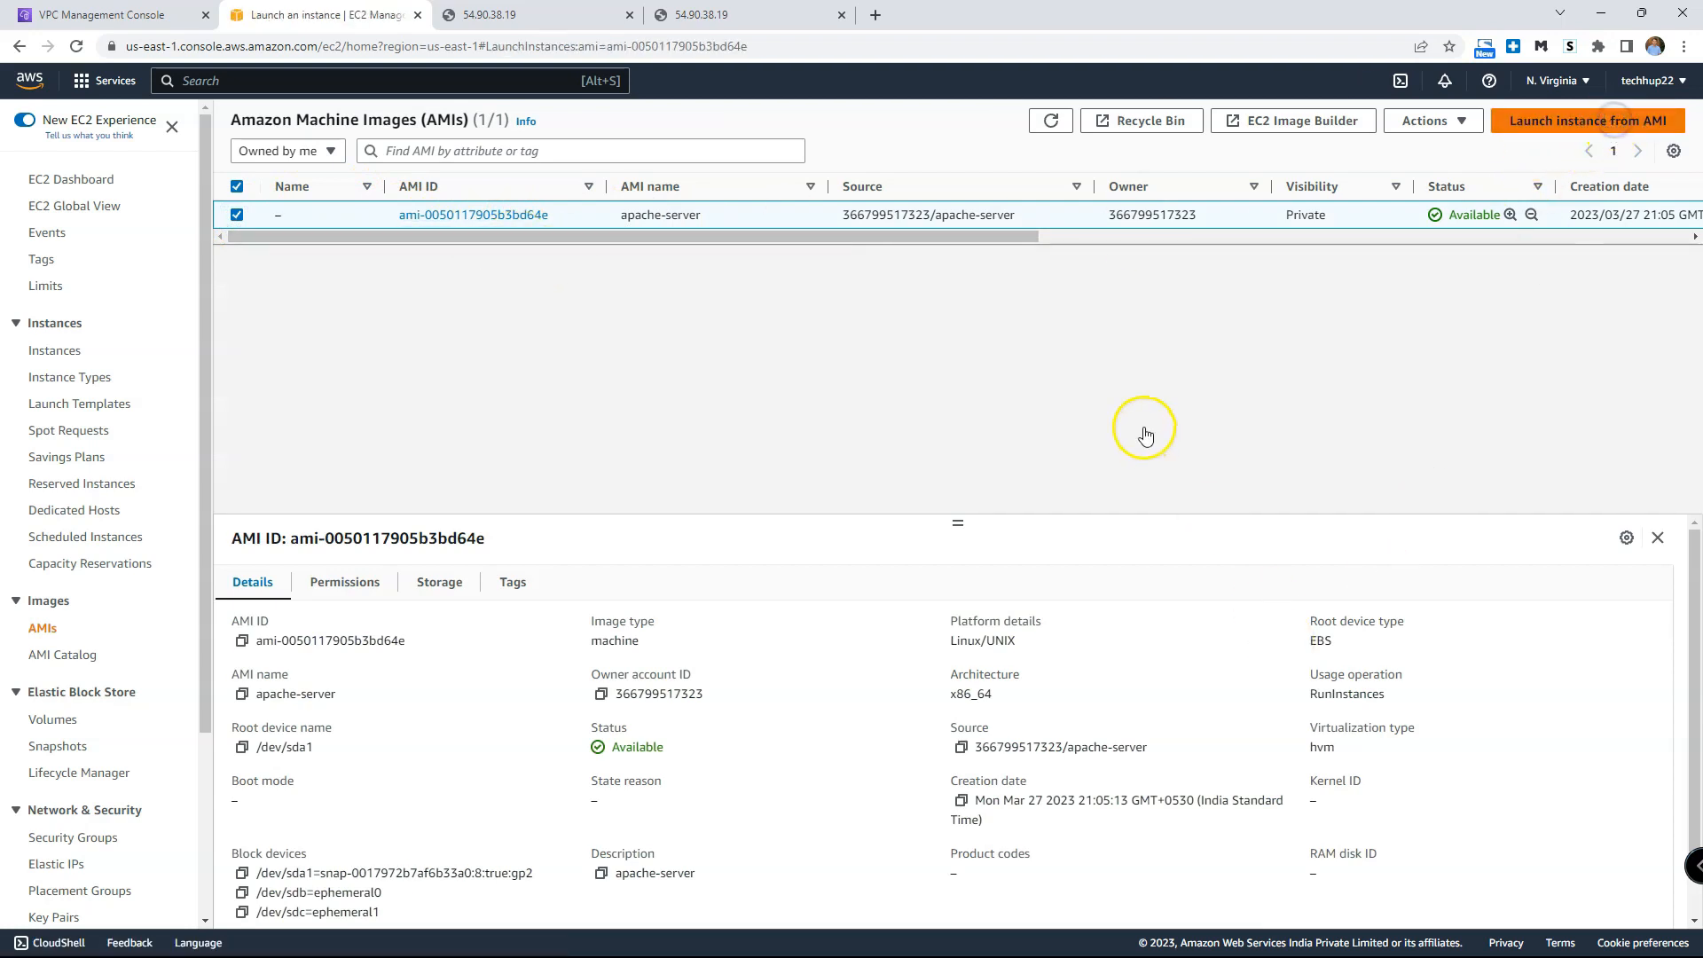
left_click(295, 381)
type("techhup-private-1")
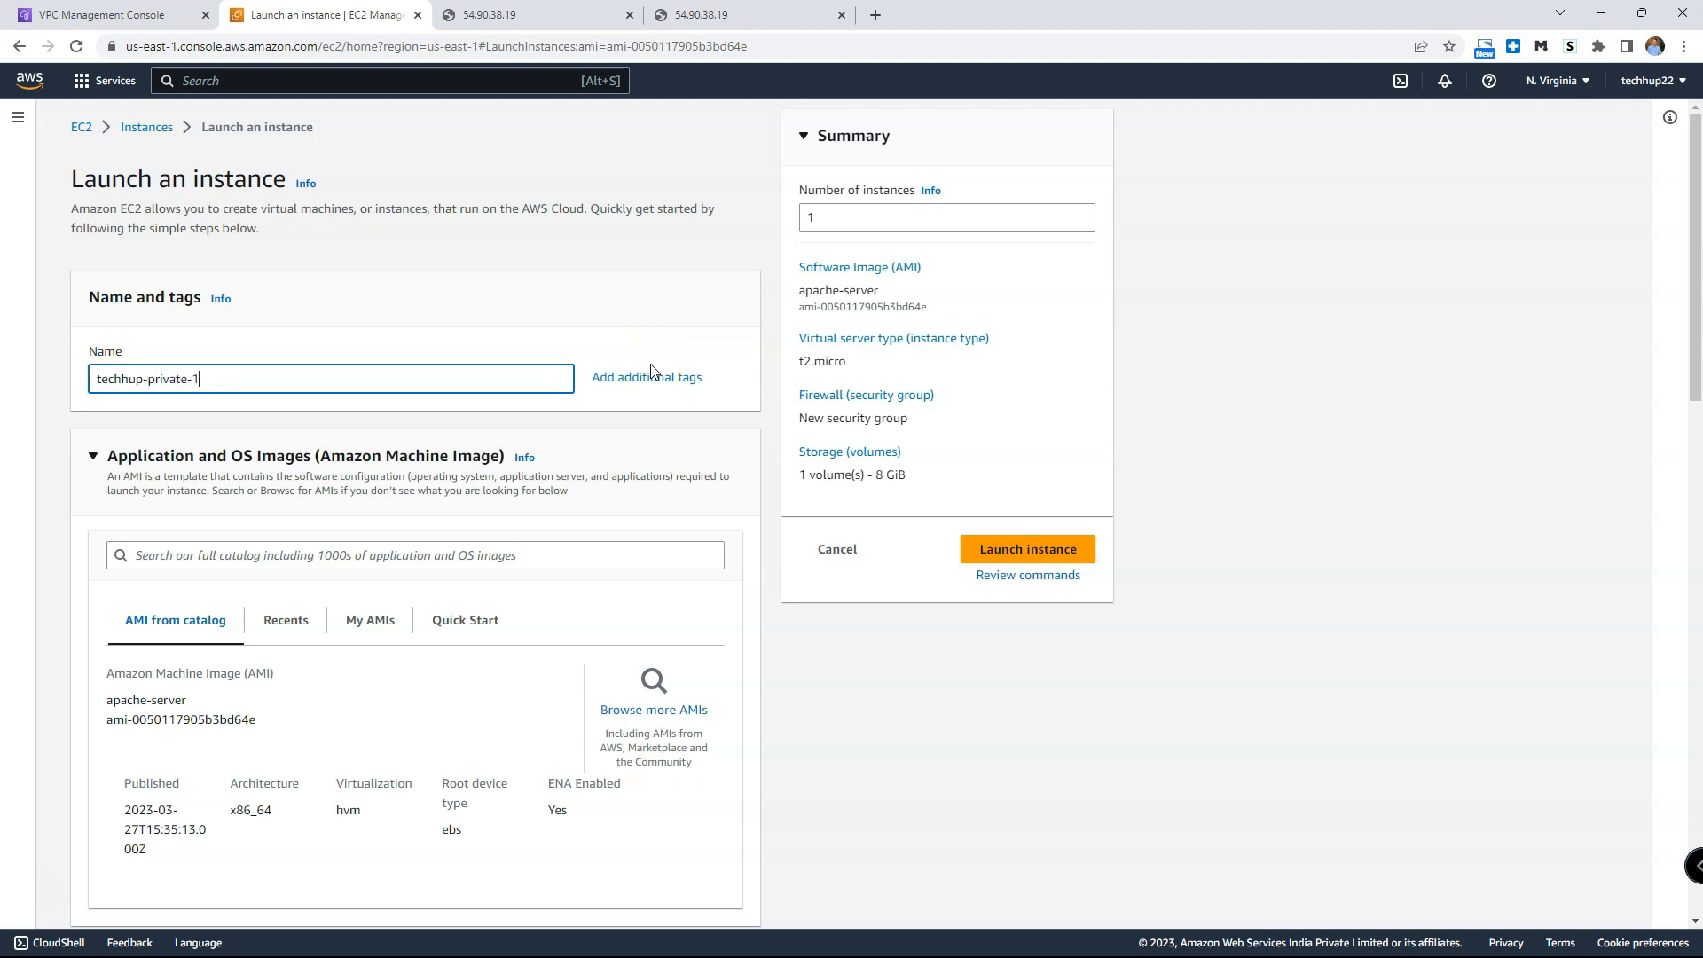
Step: Keep the t2.micro instance type and select the techhup key pair for the new instance
scroll(559, 410, "down", 1)
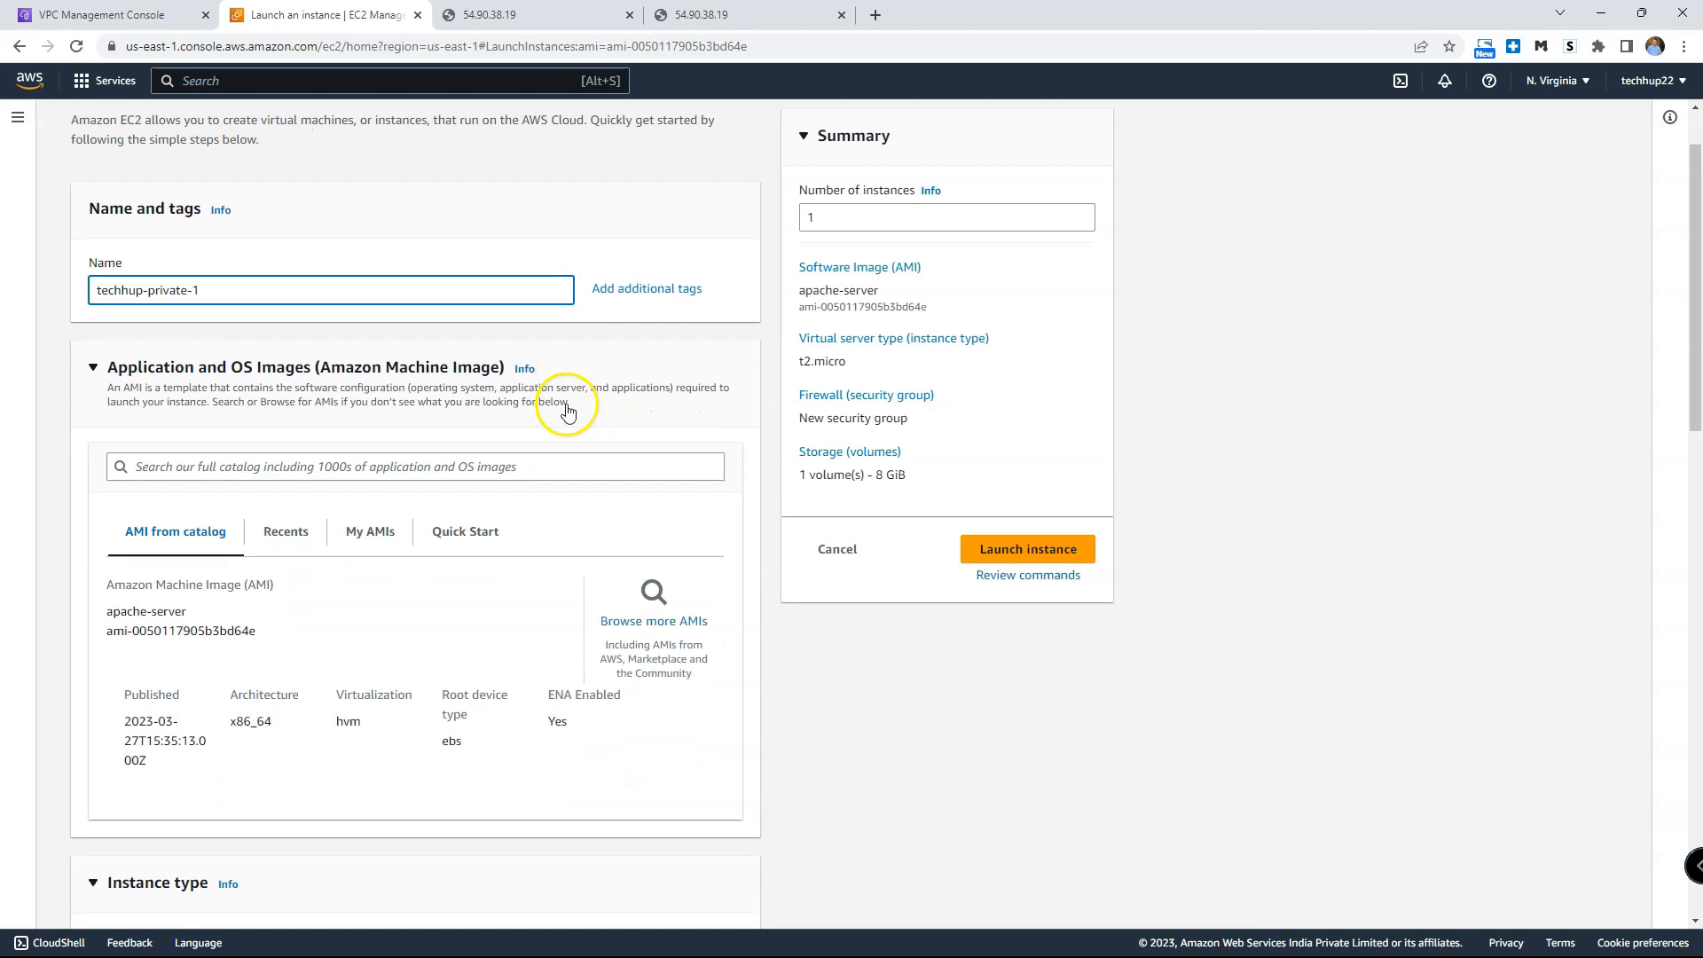
scroll(610, 433, "down", 2)
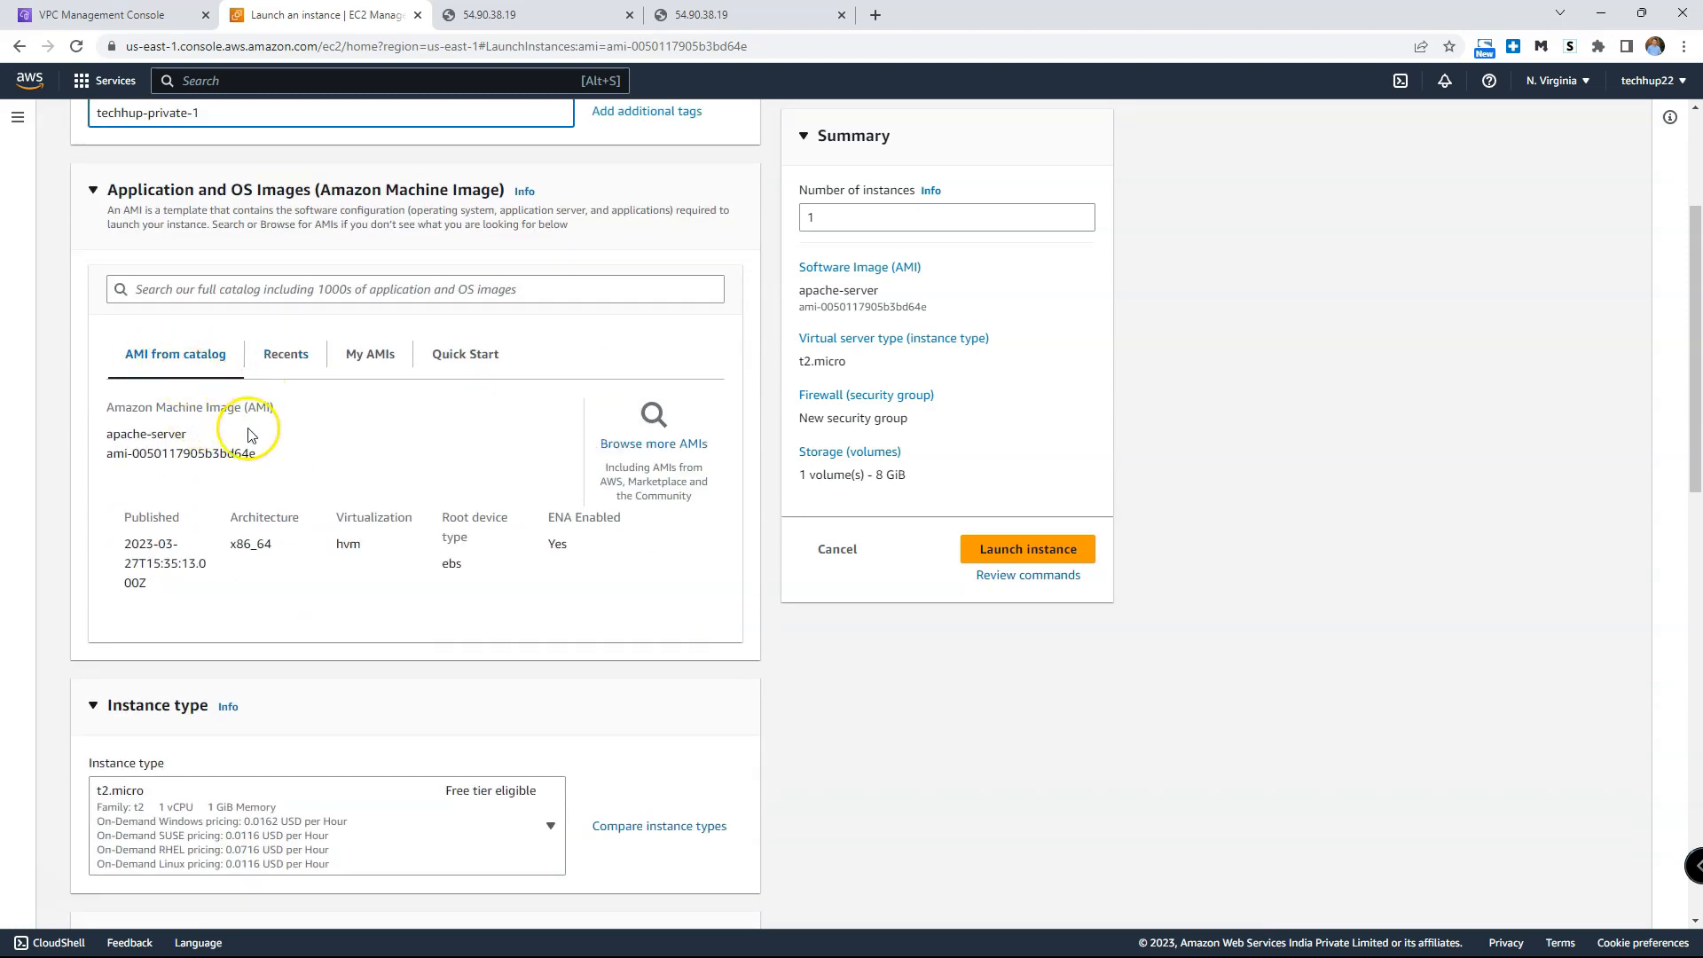
scroll(805, 630, "down", 3)
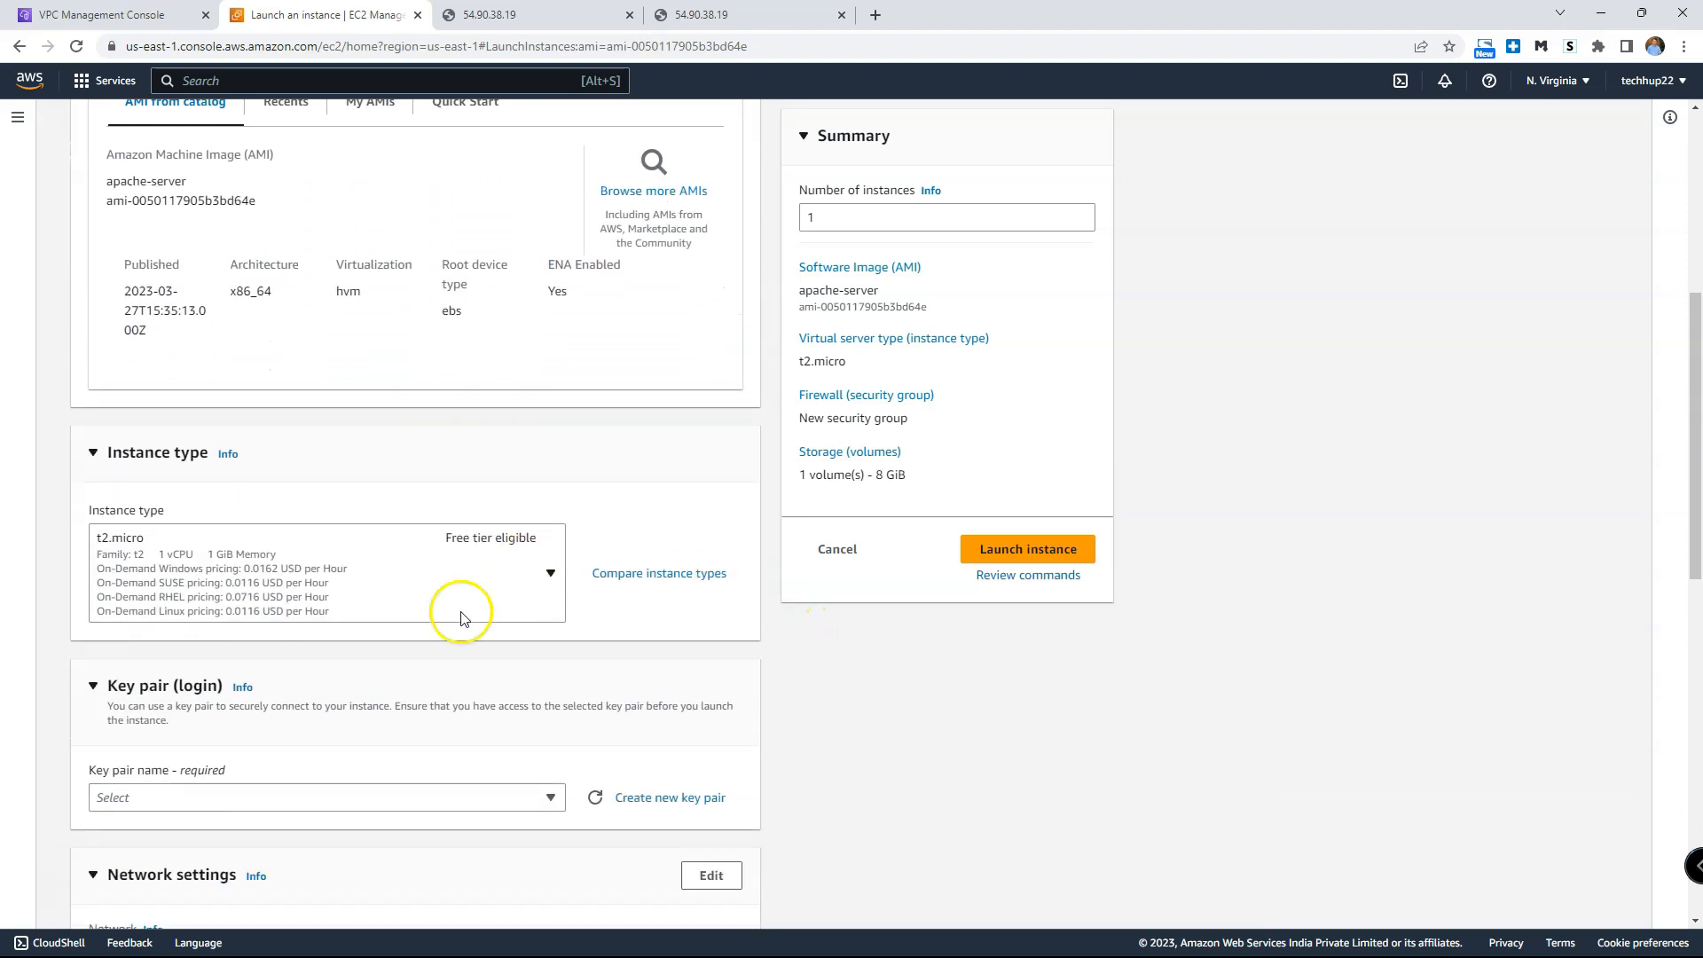
scroll(426, 535, "down", 3)
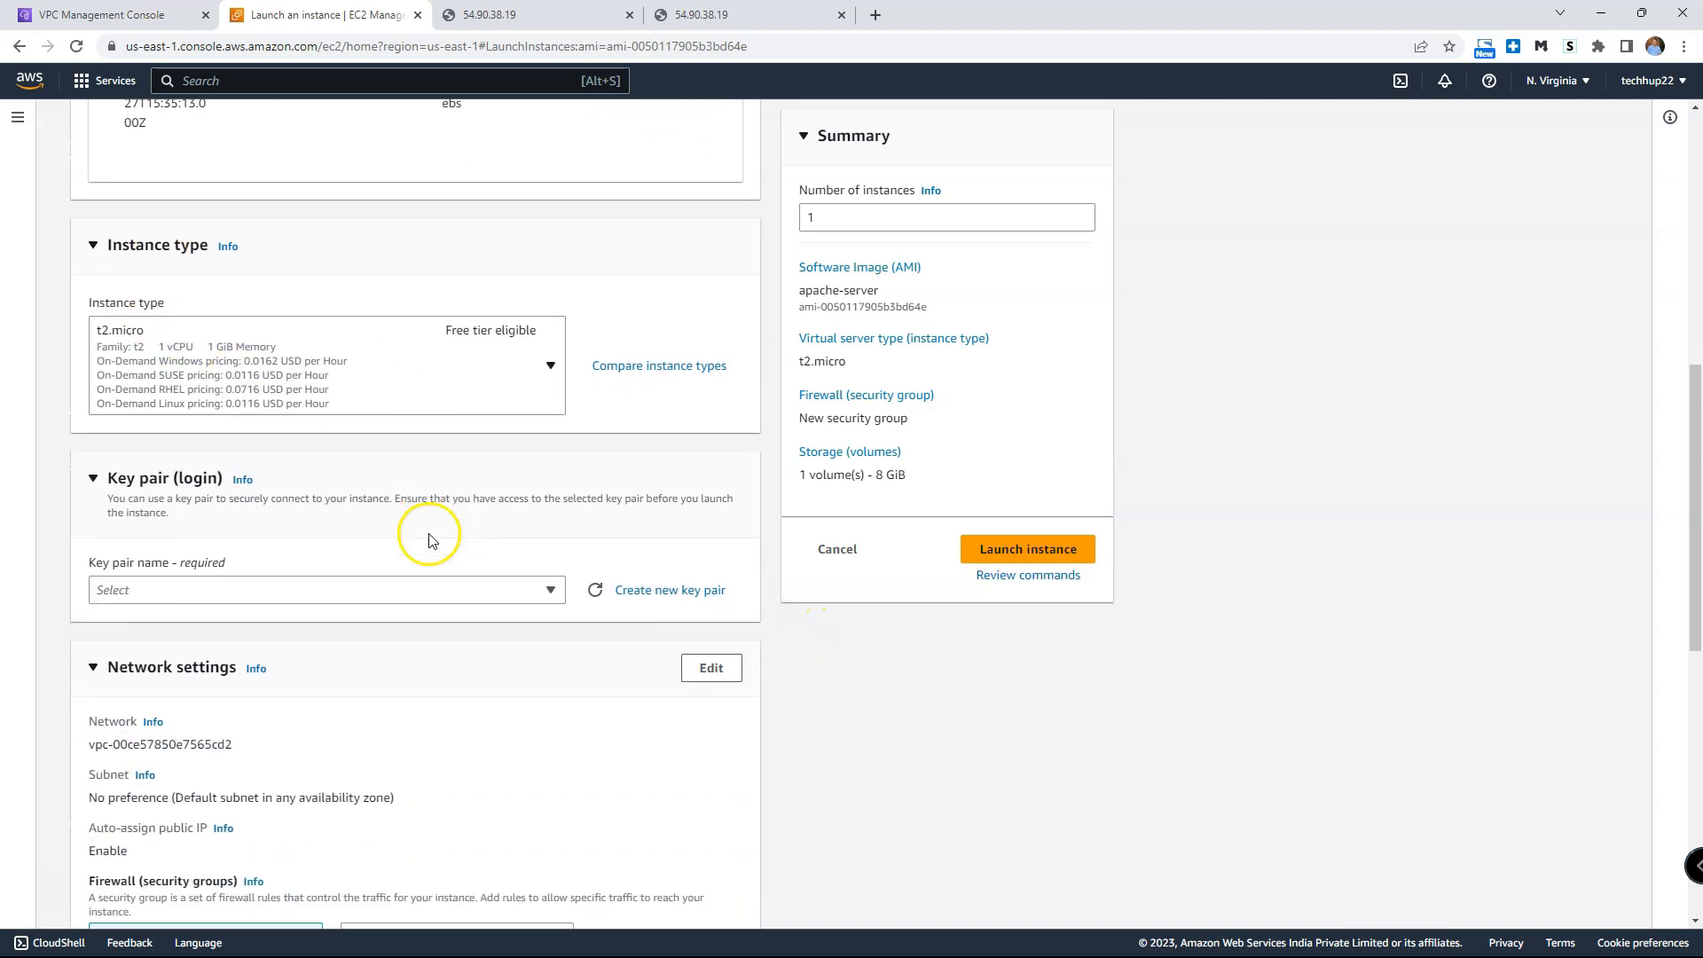
left_click(537, 518)
left_click(251, 654)
Step: Edit the new instance's network settings and choose private-subnet in the default VPC as its subnet
scroll(484, 565, "down", 2)
scroll(484, 565, "down", 2)
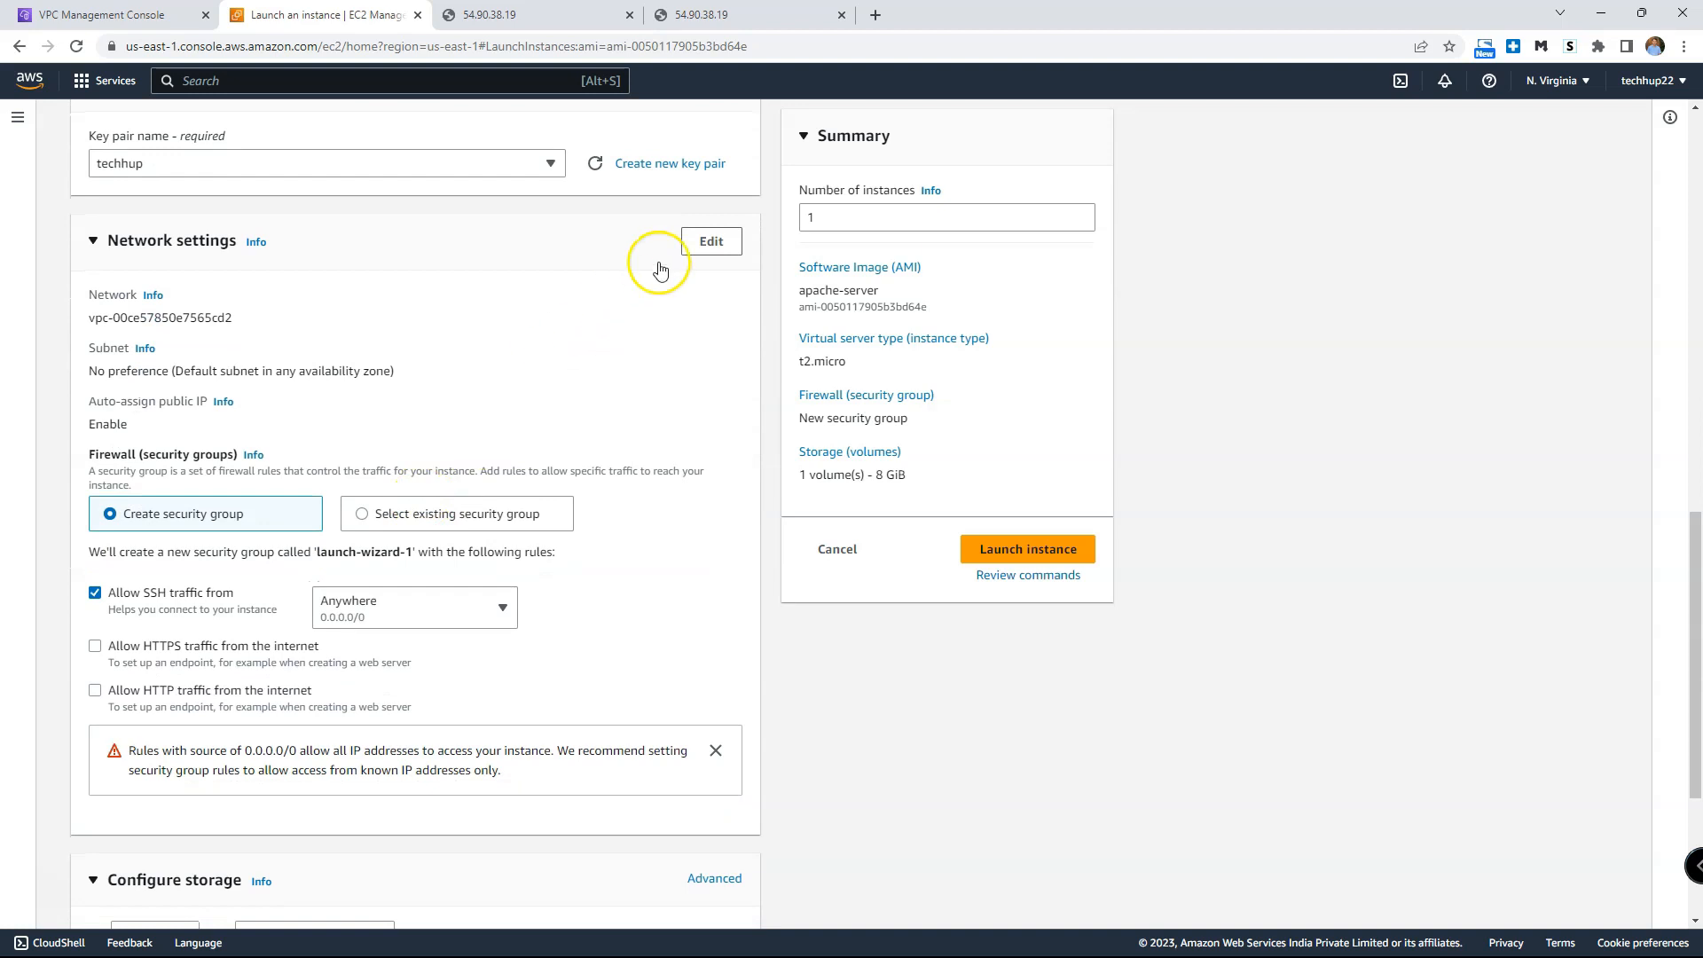
left_click(710, 241)
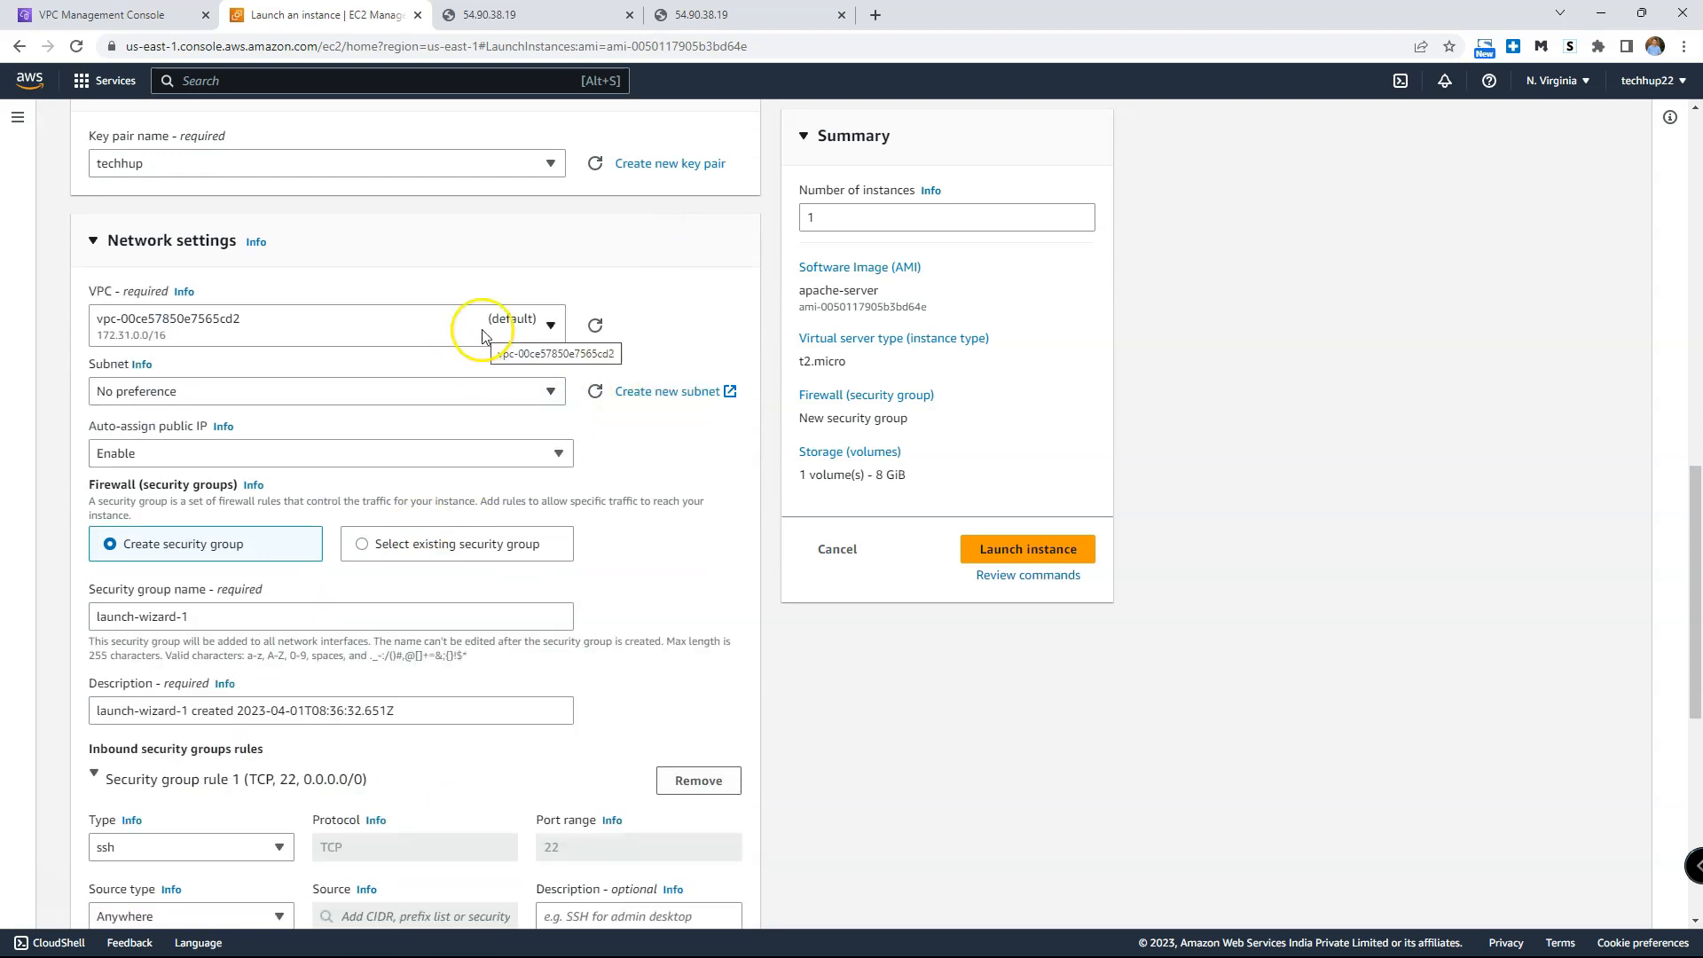
left_click(494, 397)
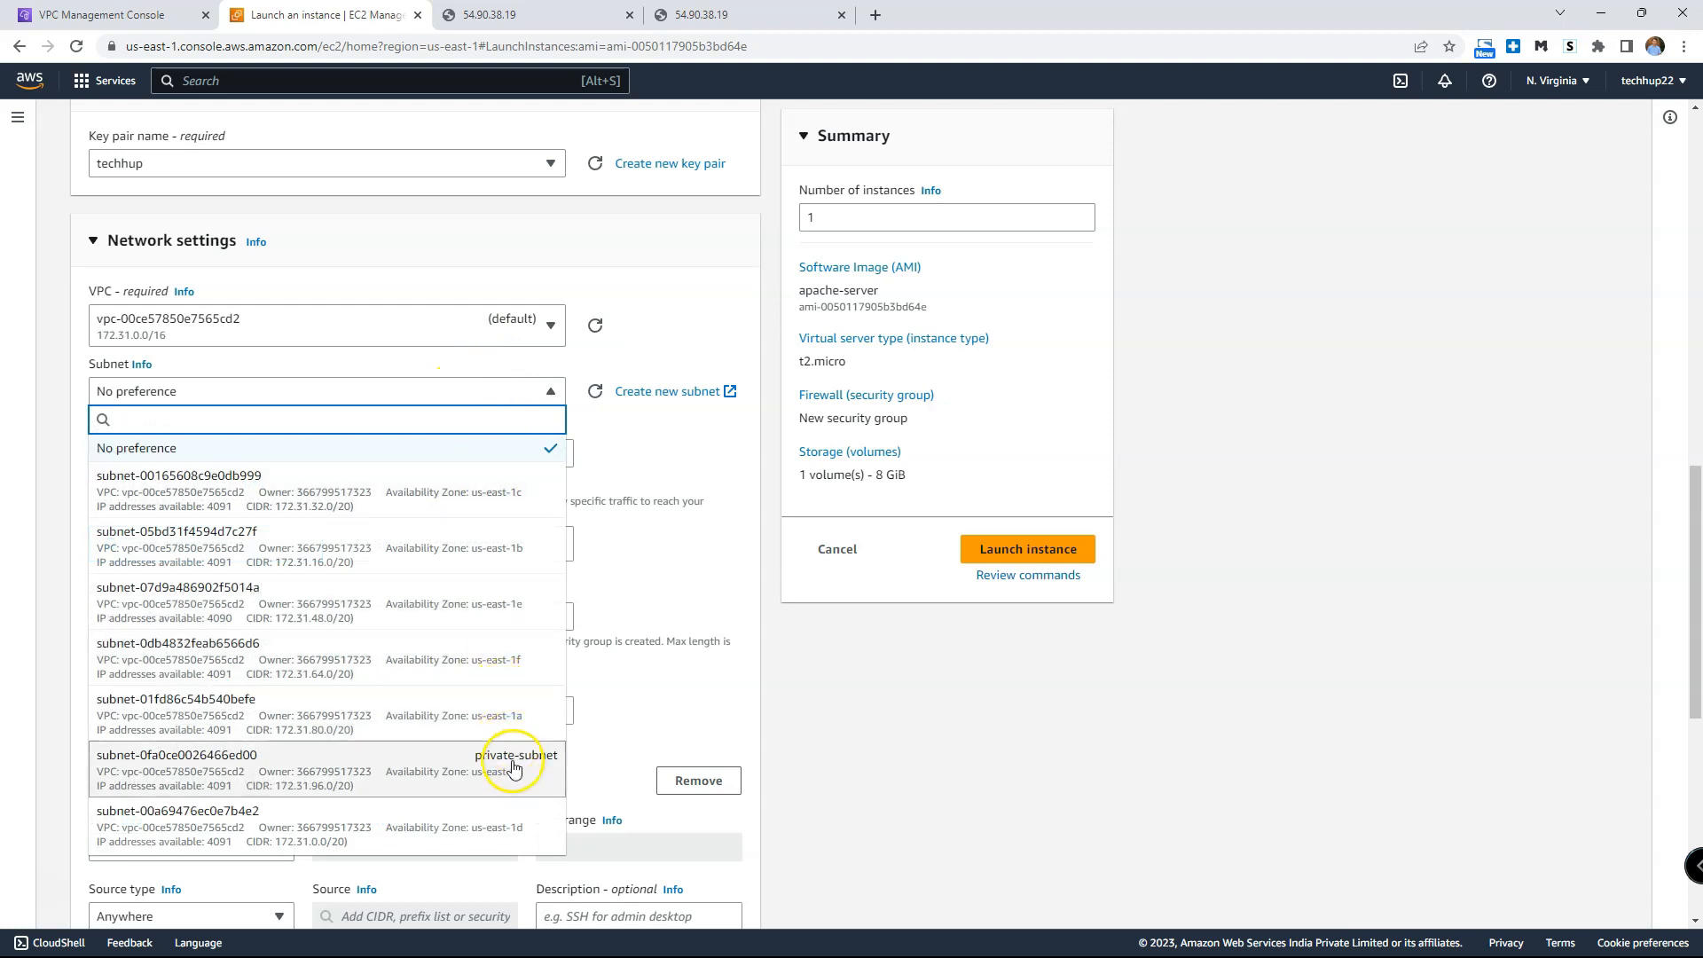
left_click(477, 763)
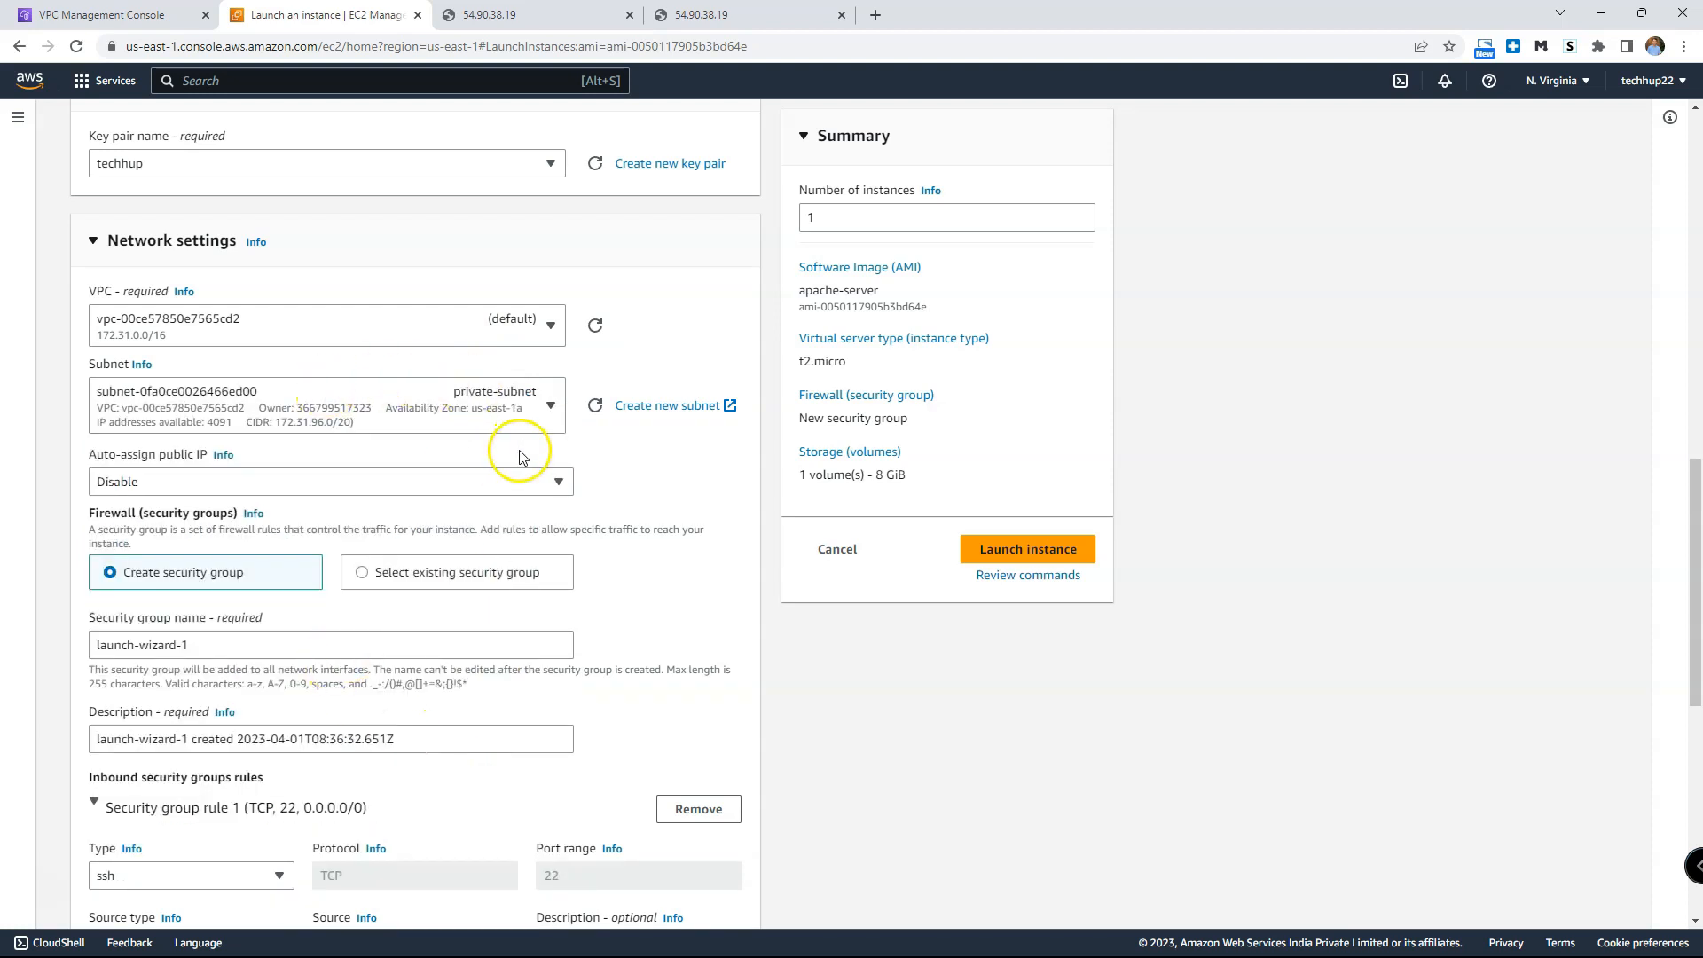
scroll(666, 456, "down", 1)
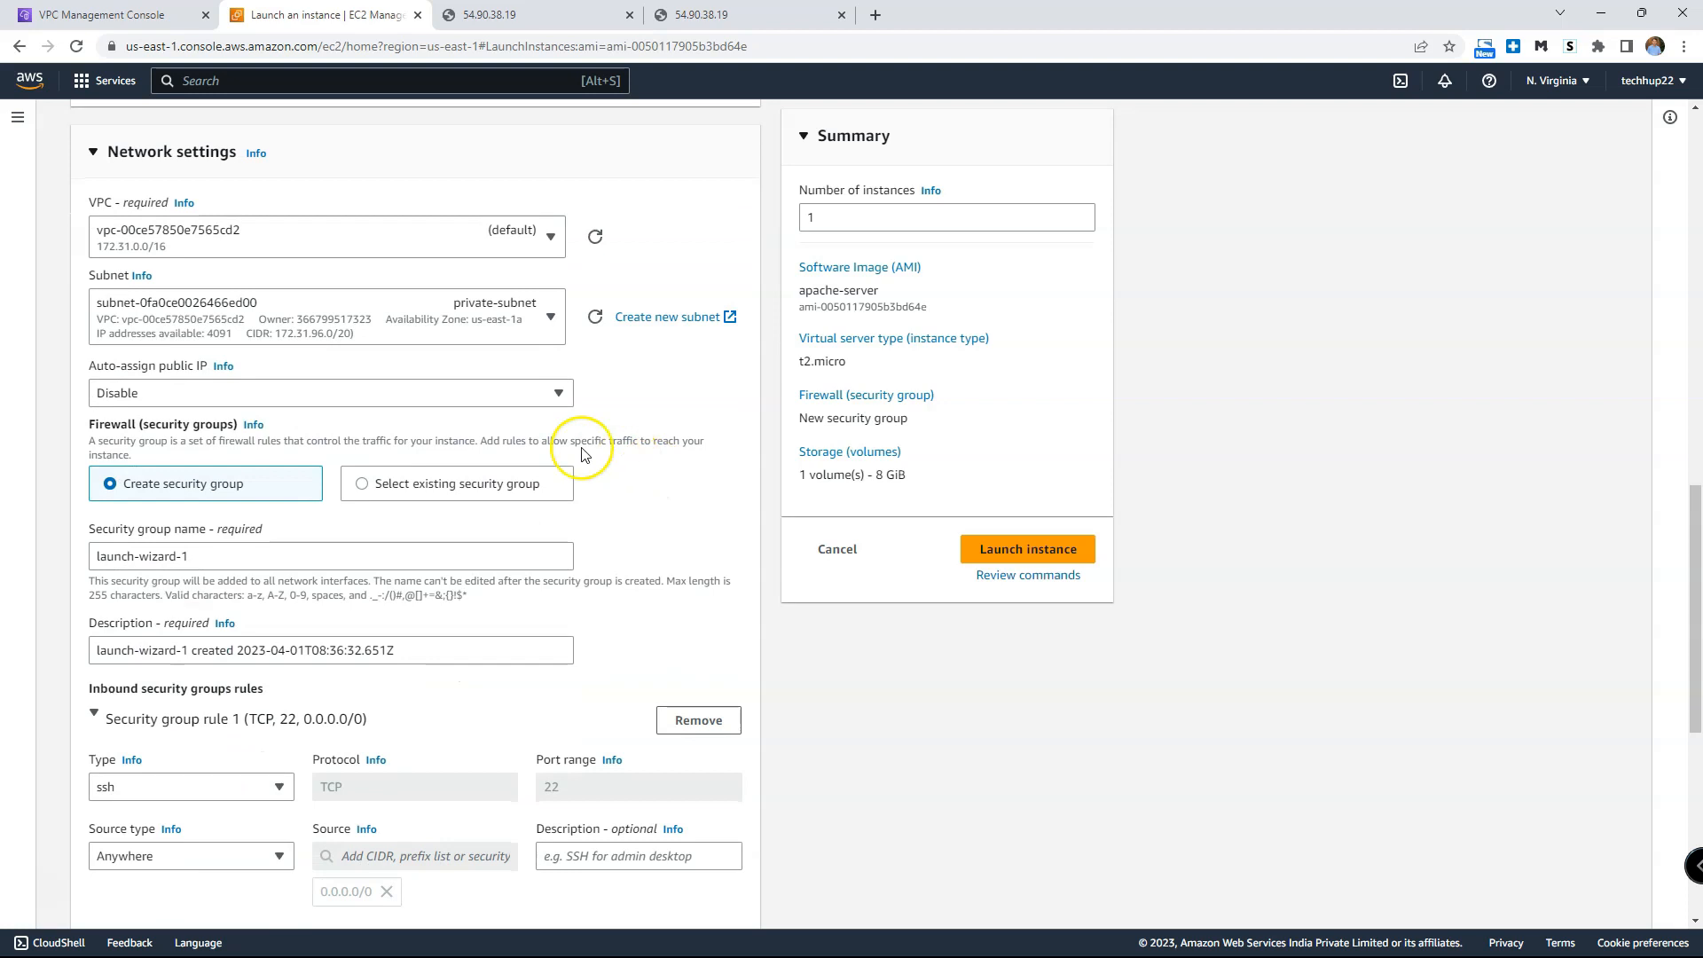
scroll(639, 430, "down", 2)
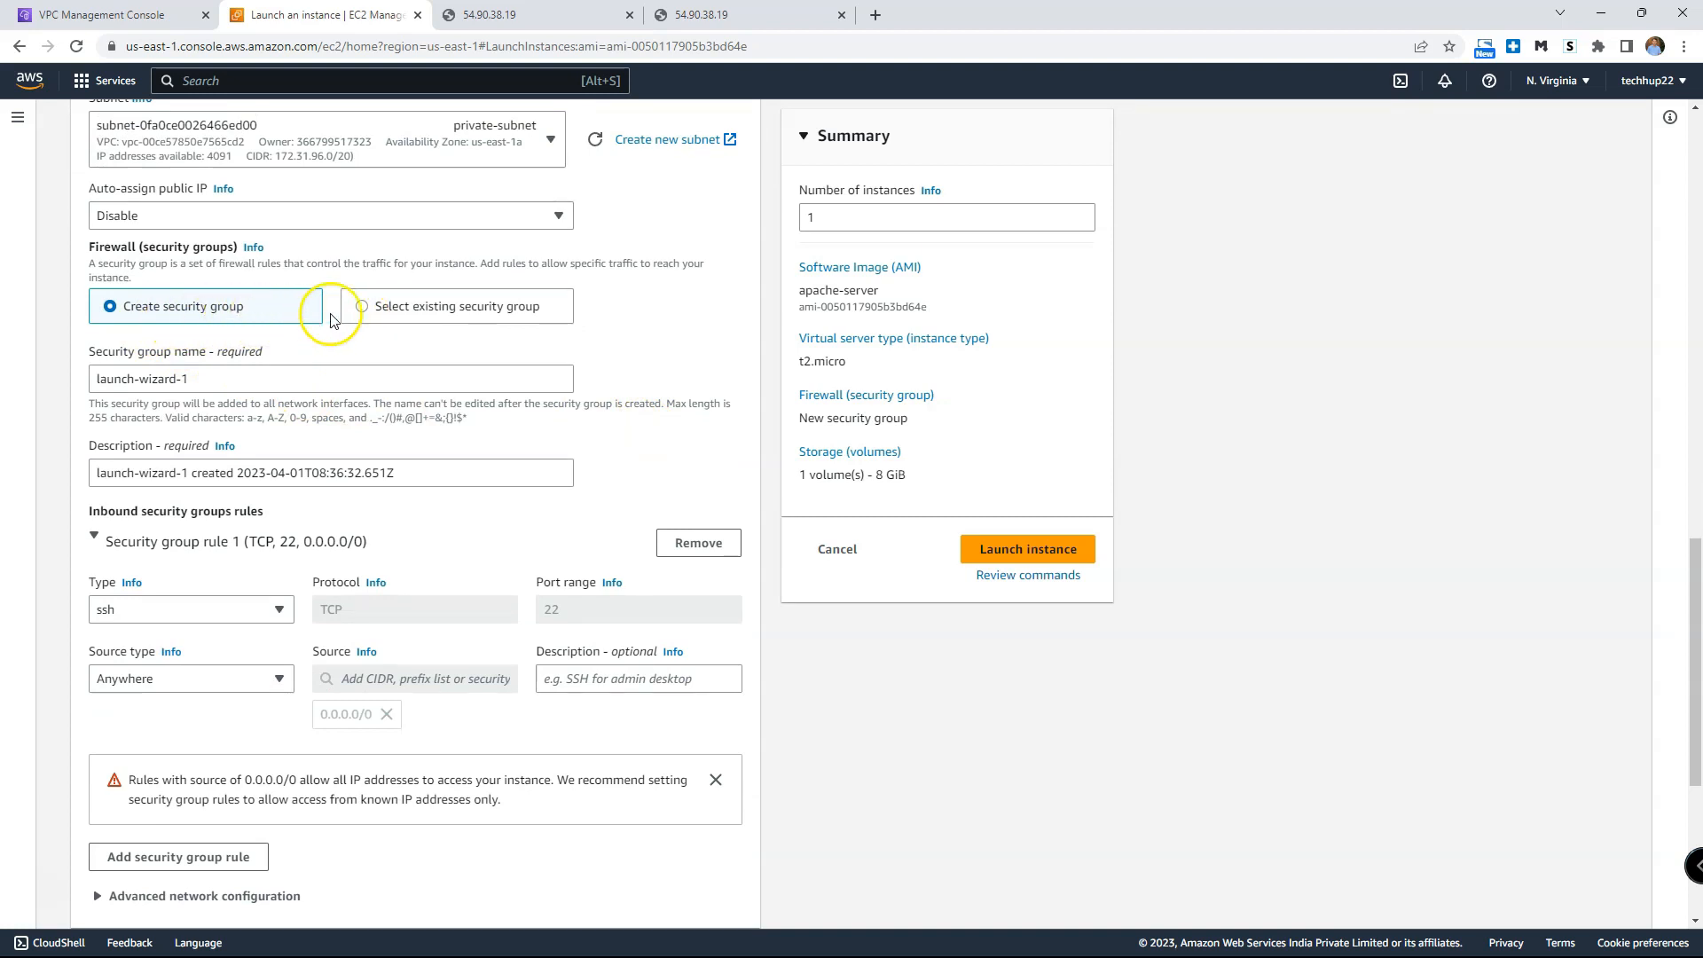
left_click(361, 307)
left_click(314, 401)
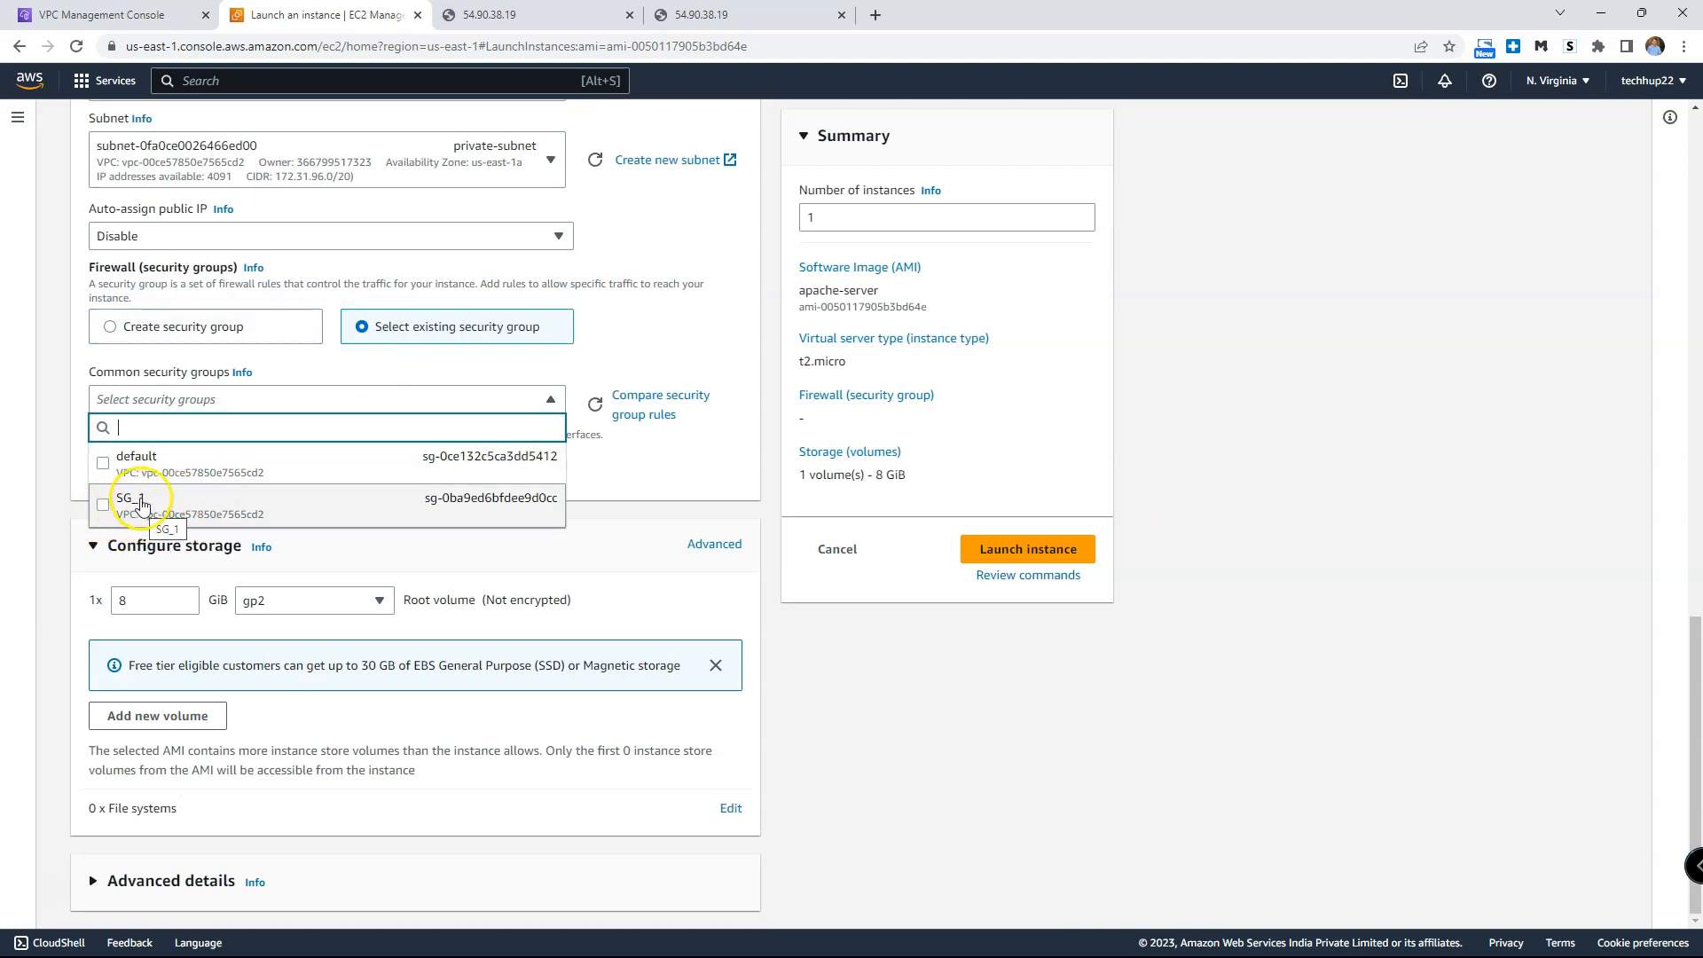
left_click(146, 335)
Step: Name the new security group SG_2 and describe it as "Allow ssh connections from SG_1"
left_click(203, 401)
triple_click(237, 402)
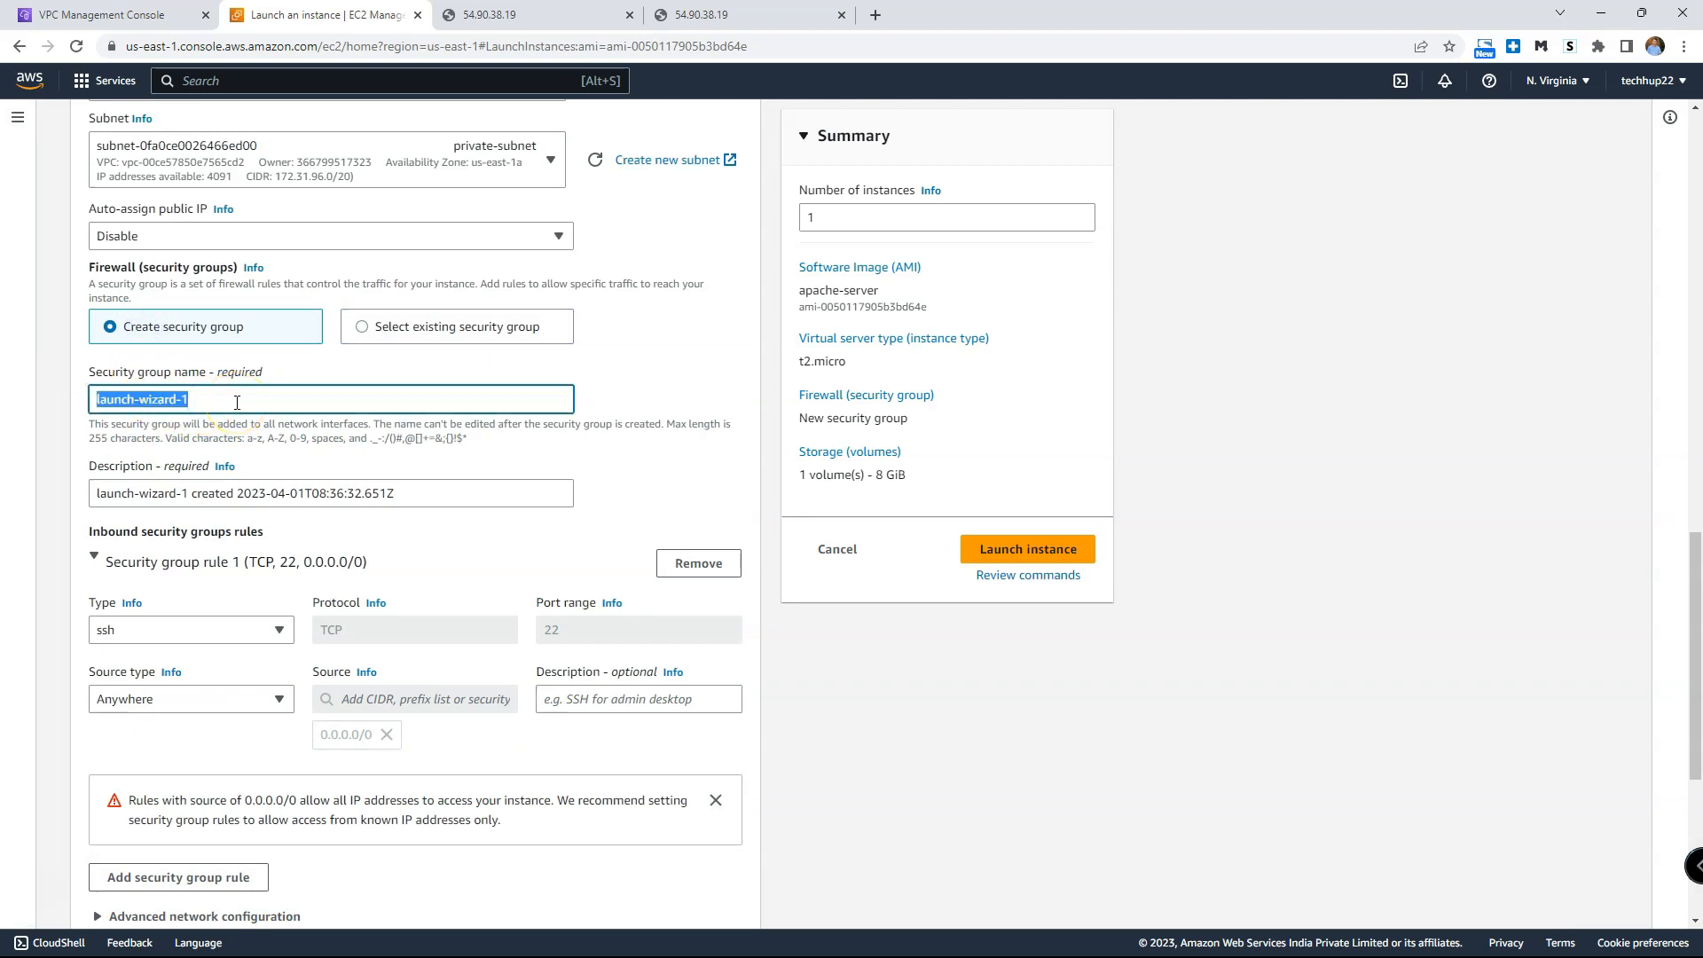
type("SG_2")
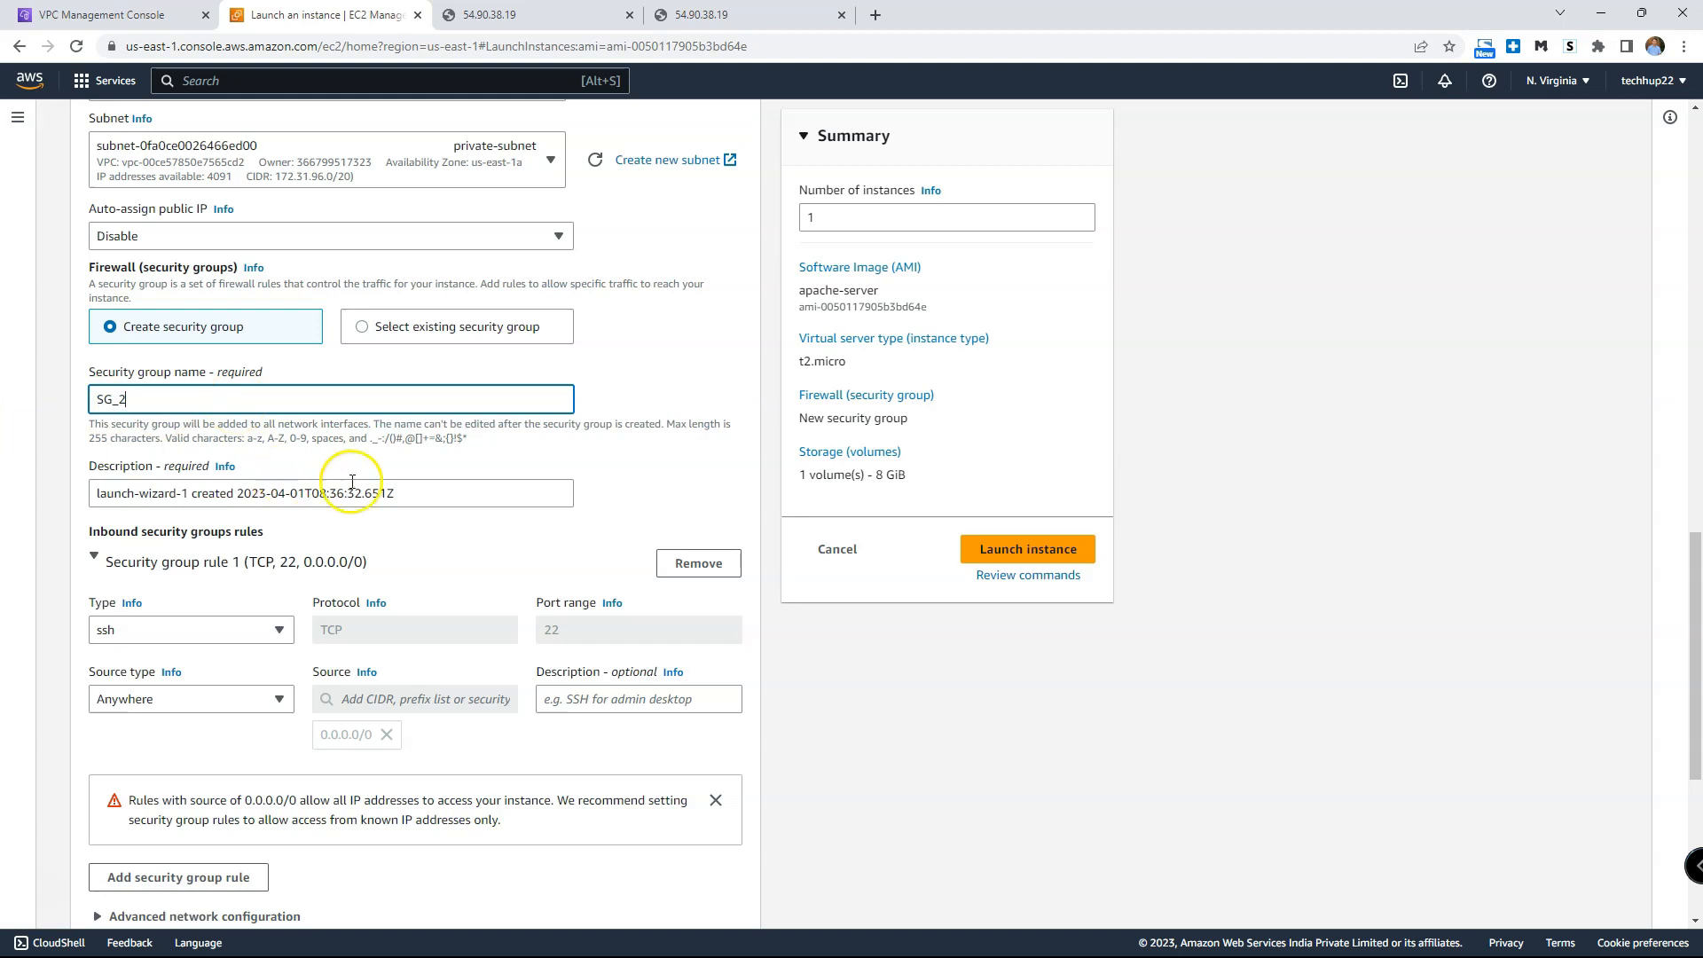
left_click_drag(411, 491, 91, 479)
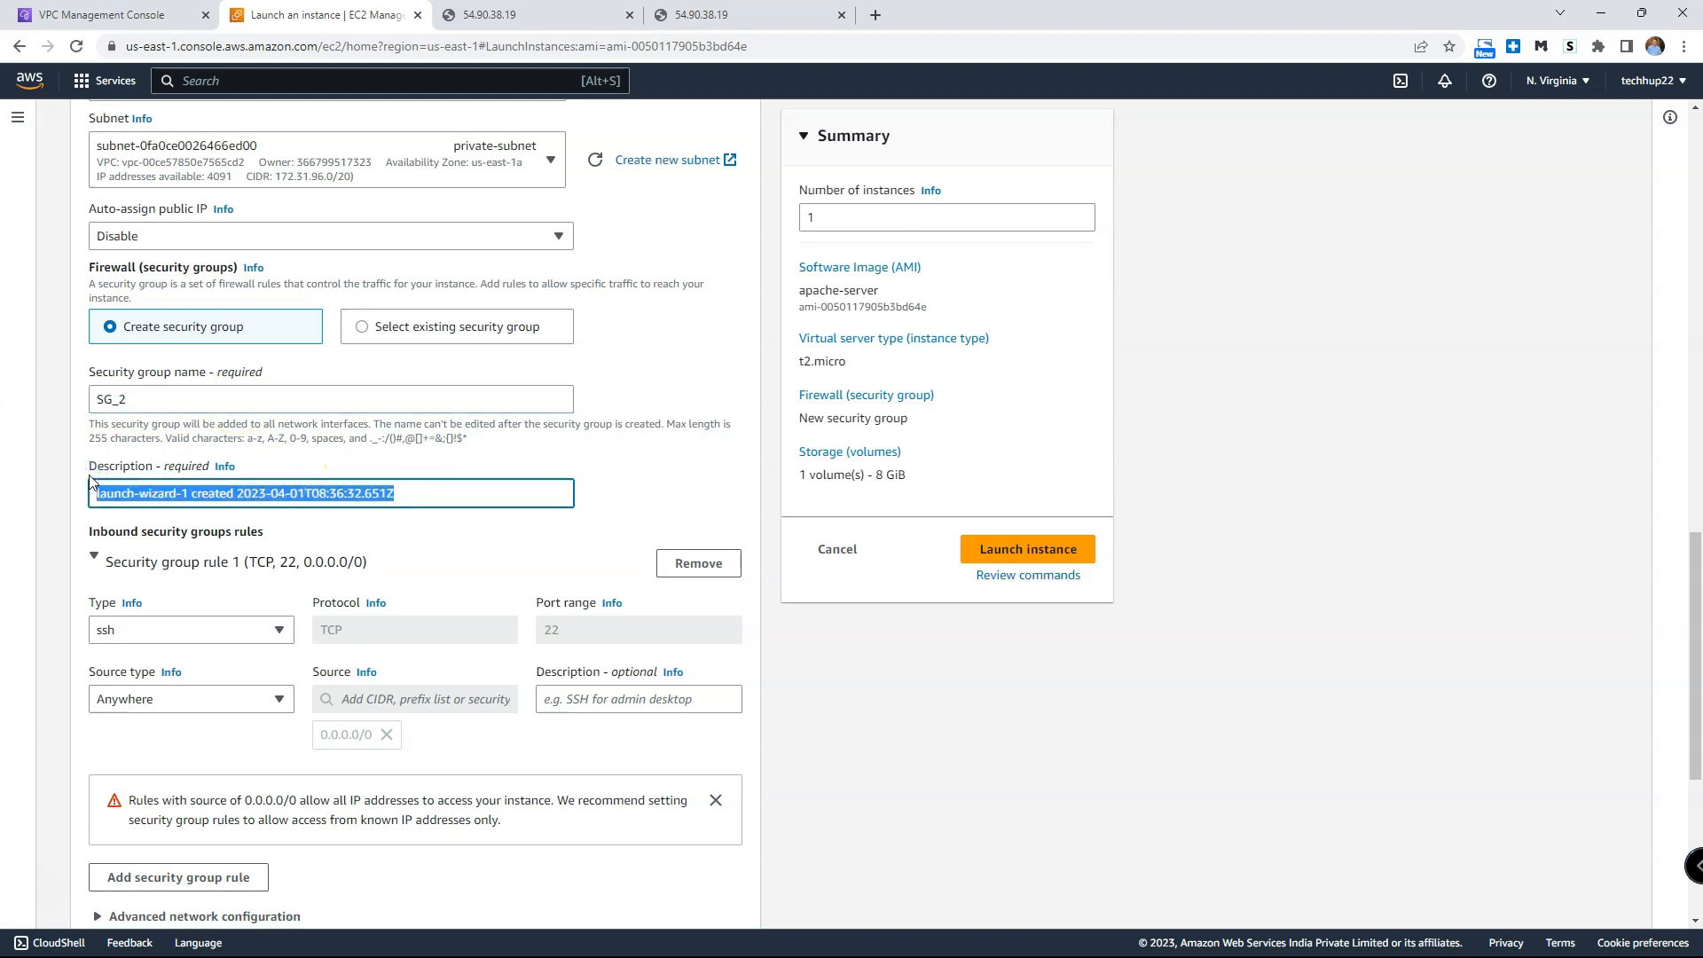
type("Allow ssh connections from SG_1")
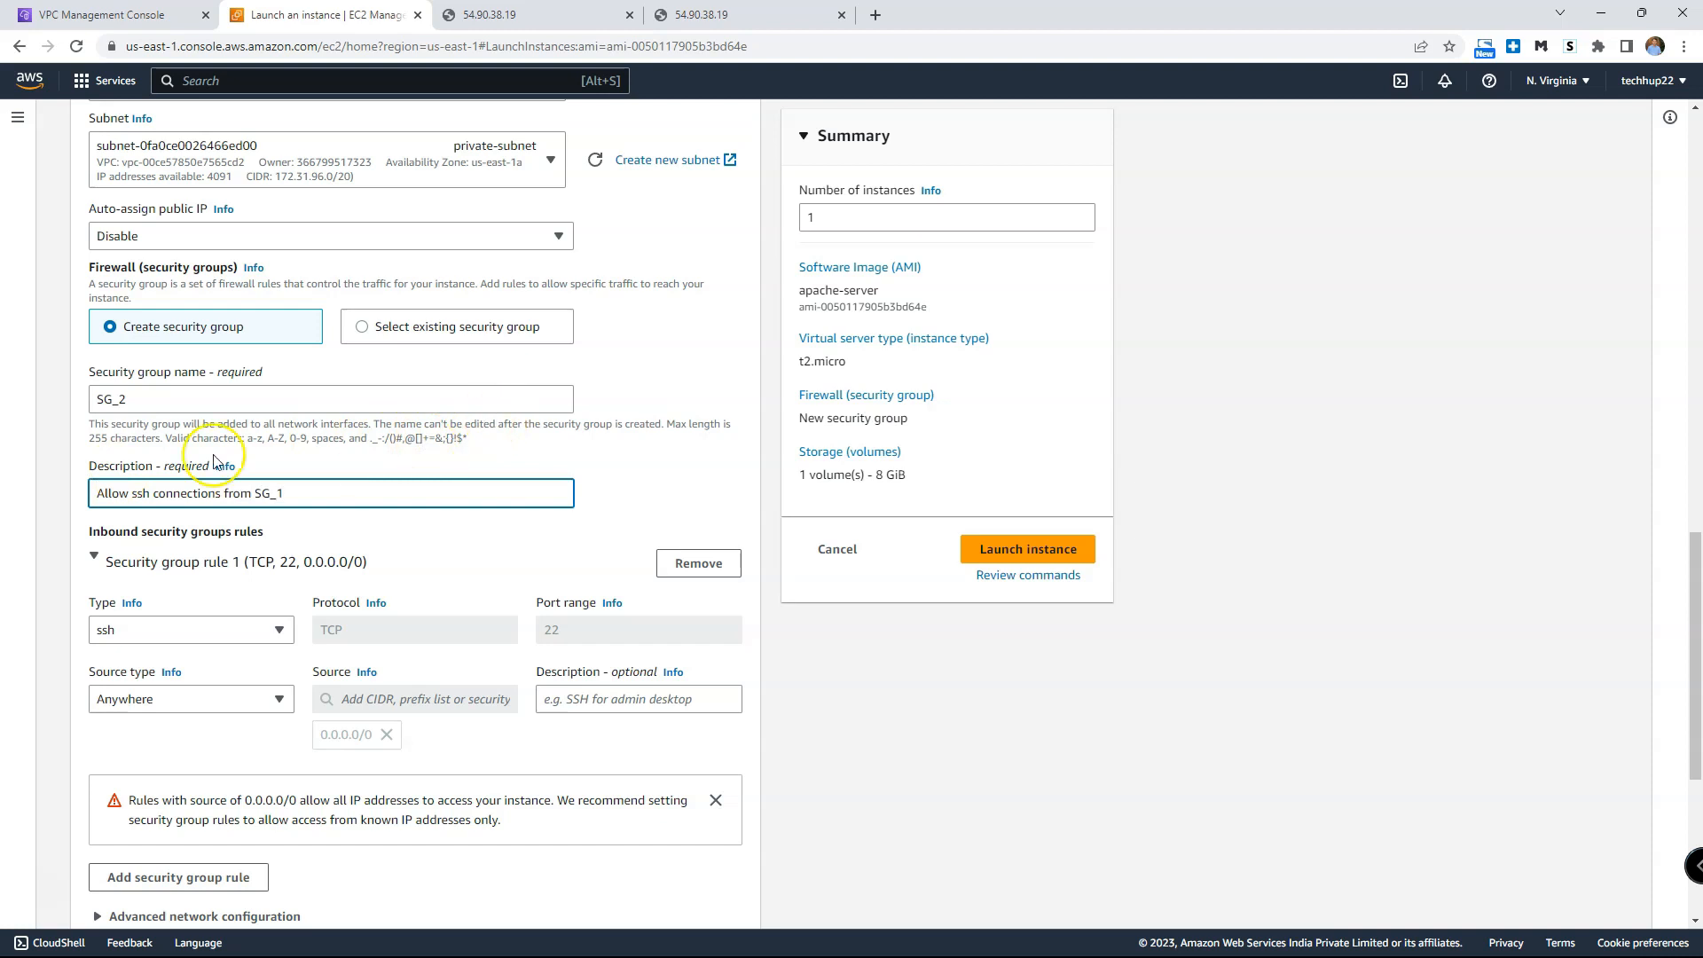
Step: Change the SSH inbound rule's source type to Custom and choose security group SG_1 as its source
scroll(637, 404, "down", 1)
scroll(555, 241, "down", 1)
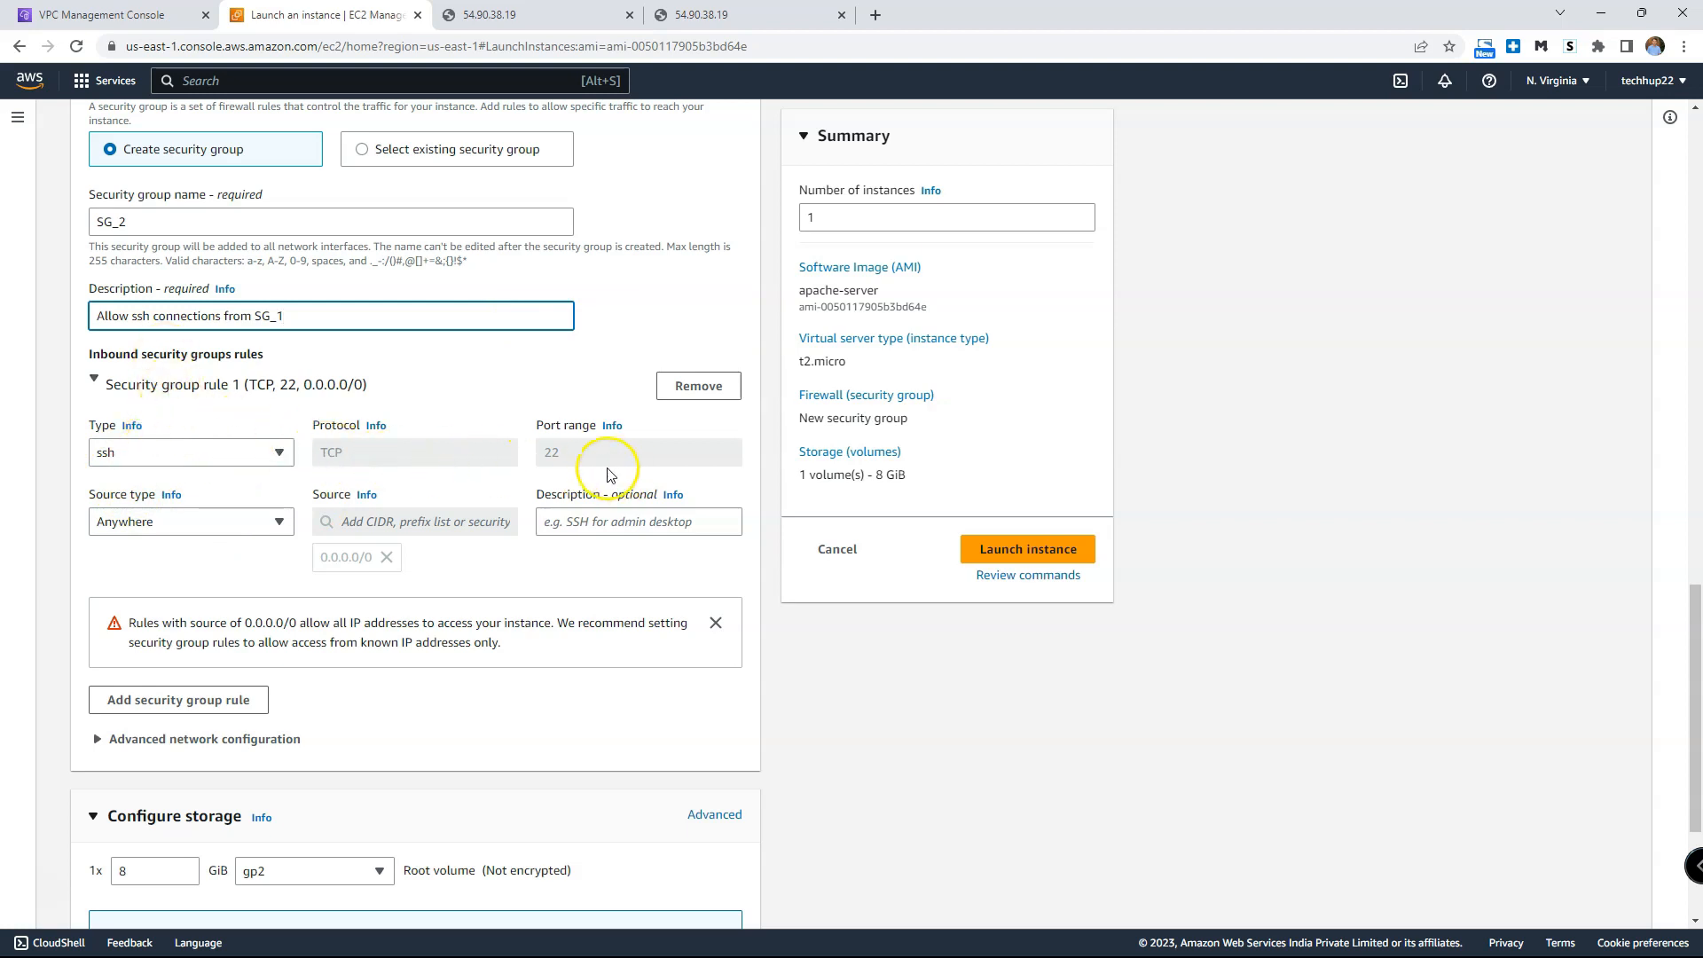
left_click(278, 523)
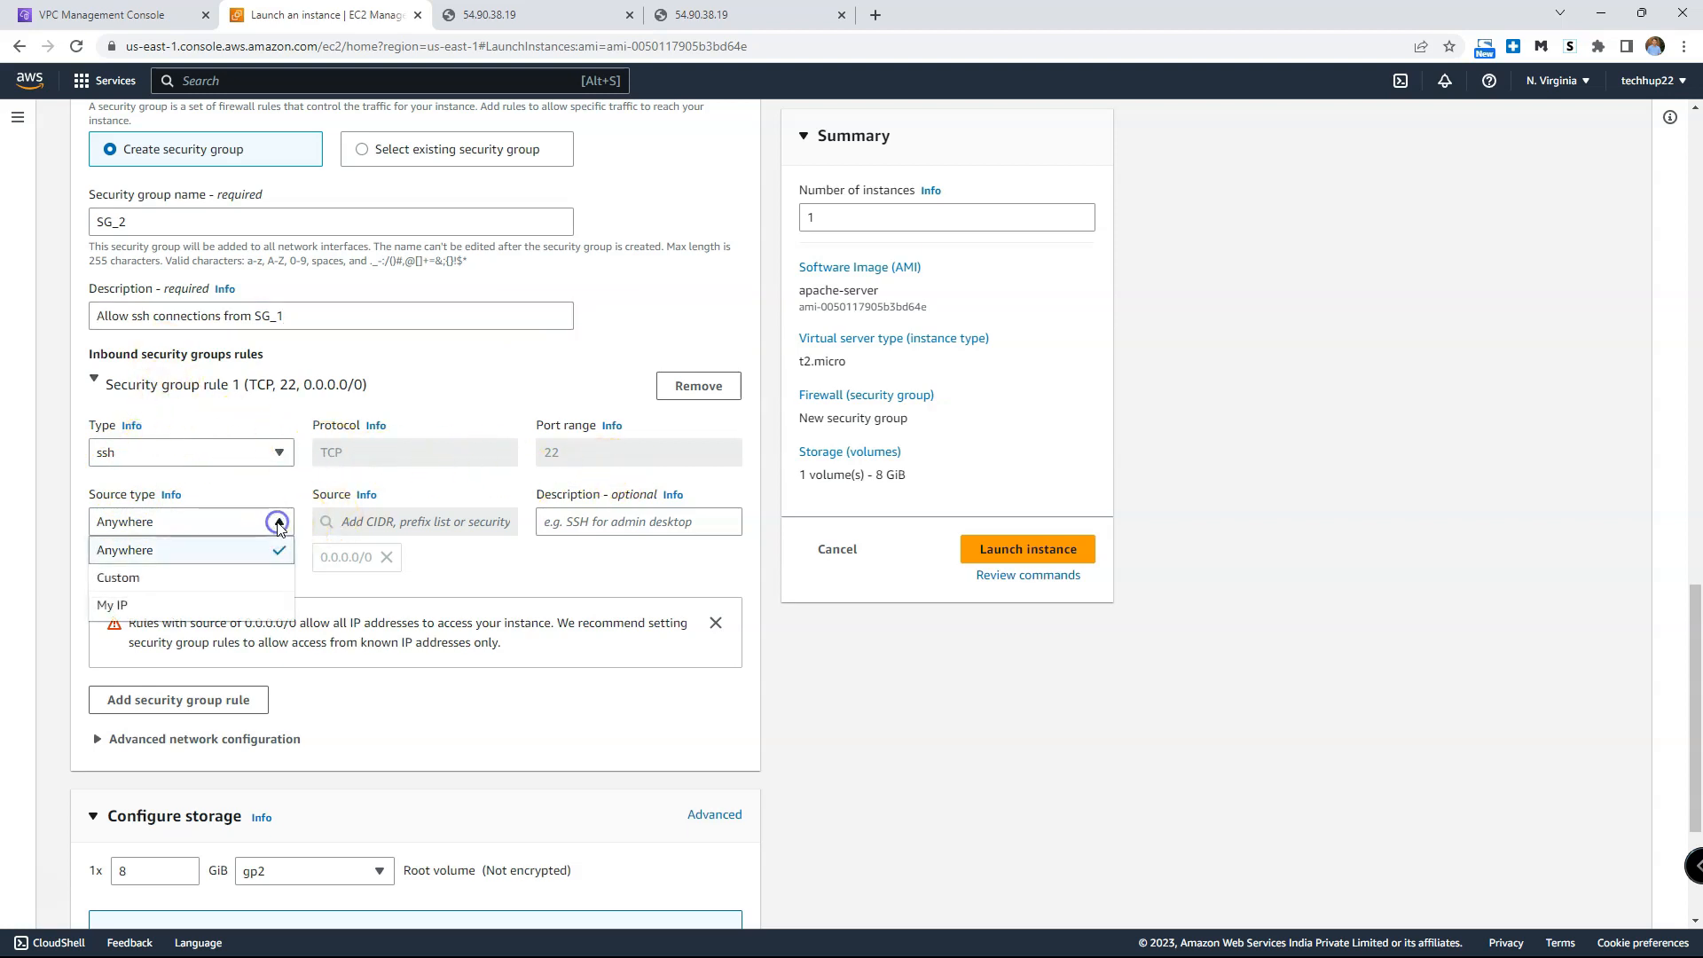
left_click(243, 578)
left_click(373, 522)
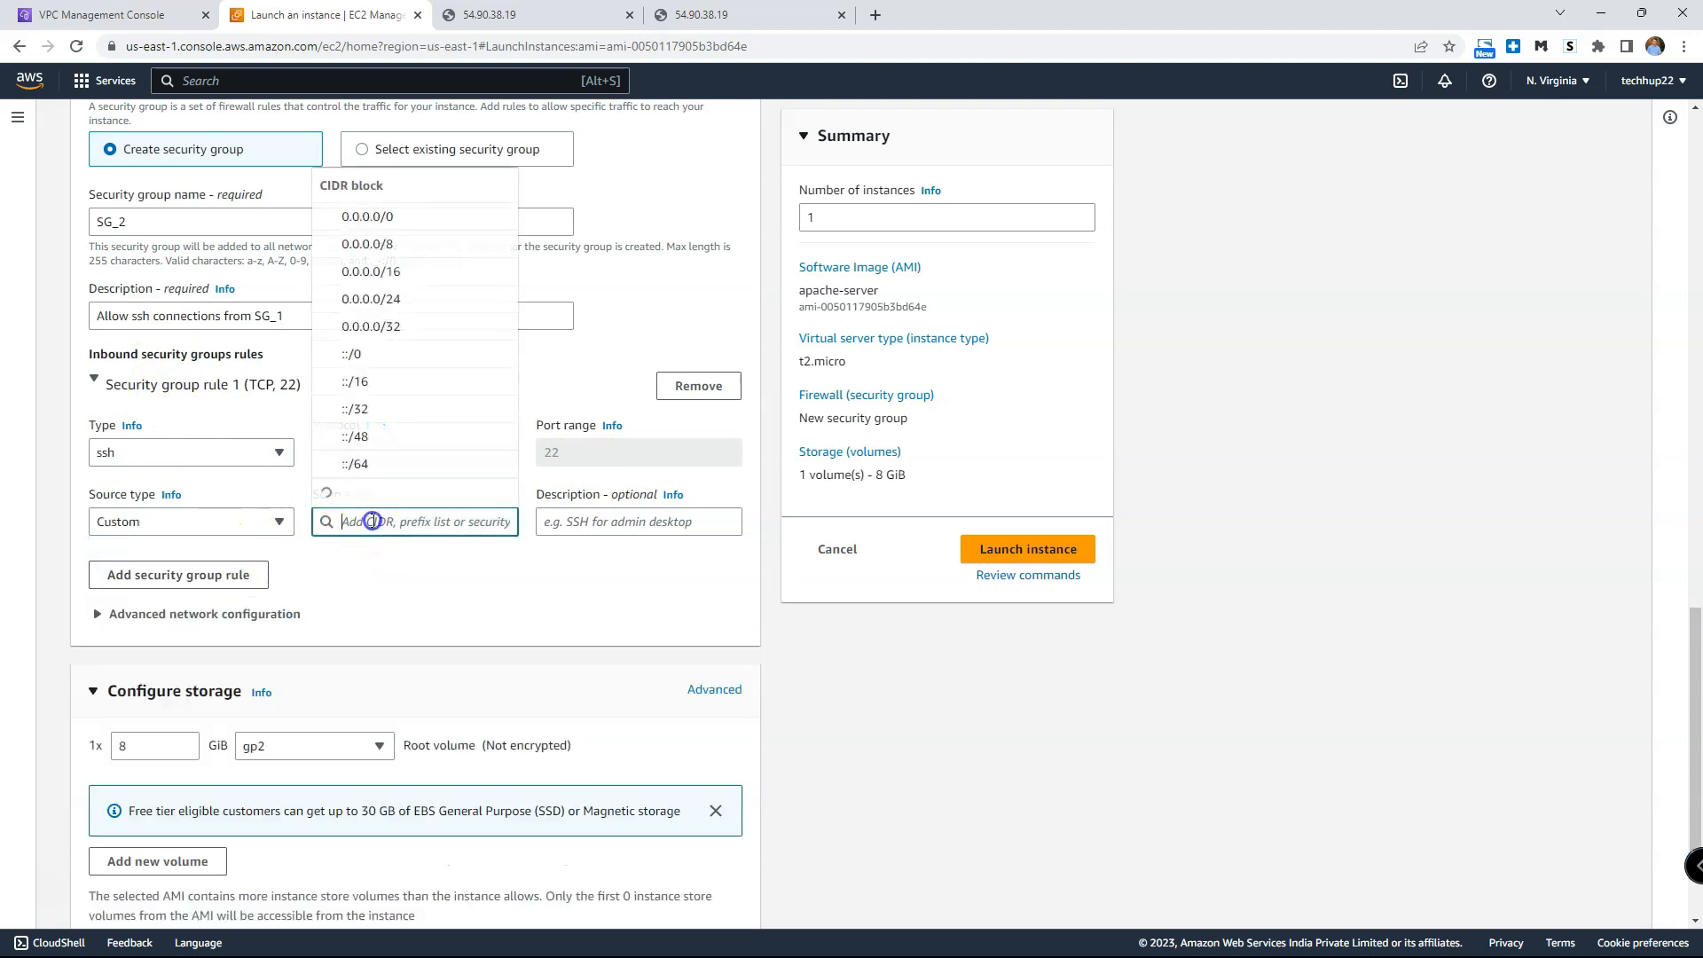
scroll(470, 364, "down", 6)
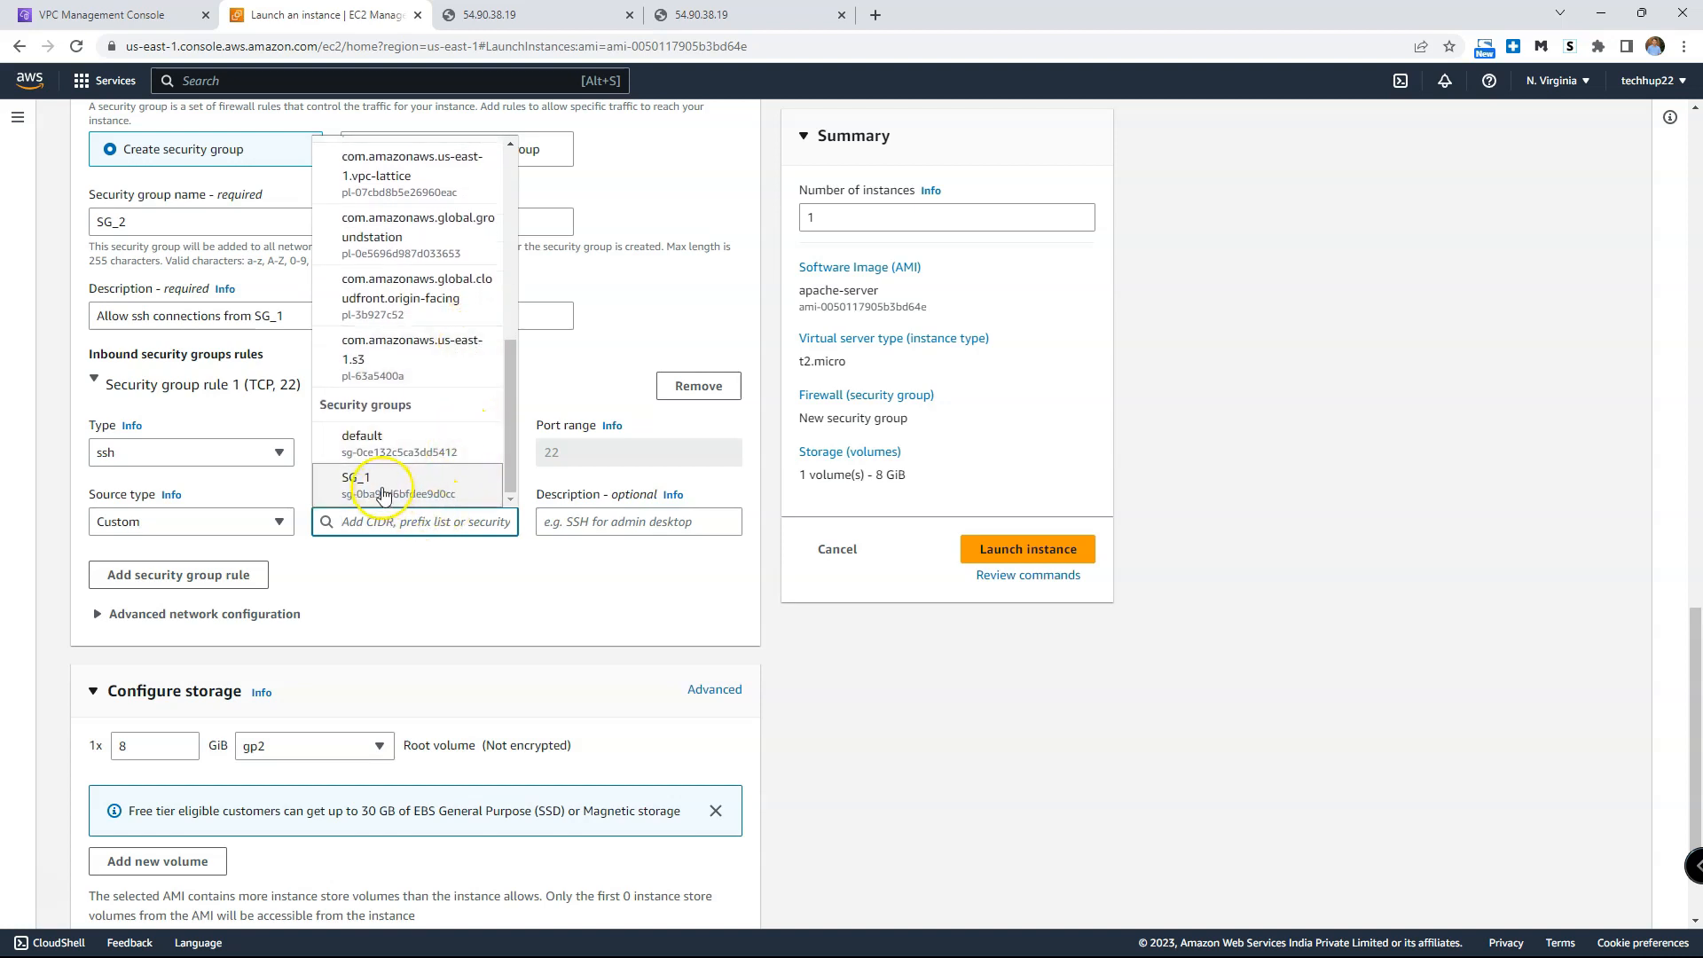
left_click(384, 491)
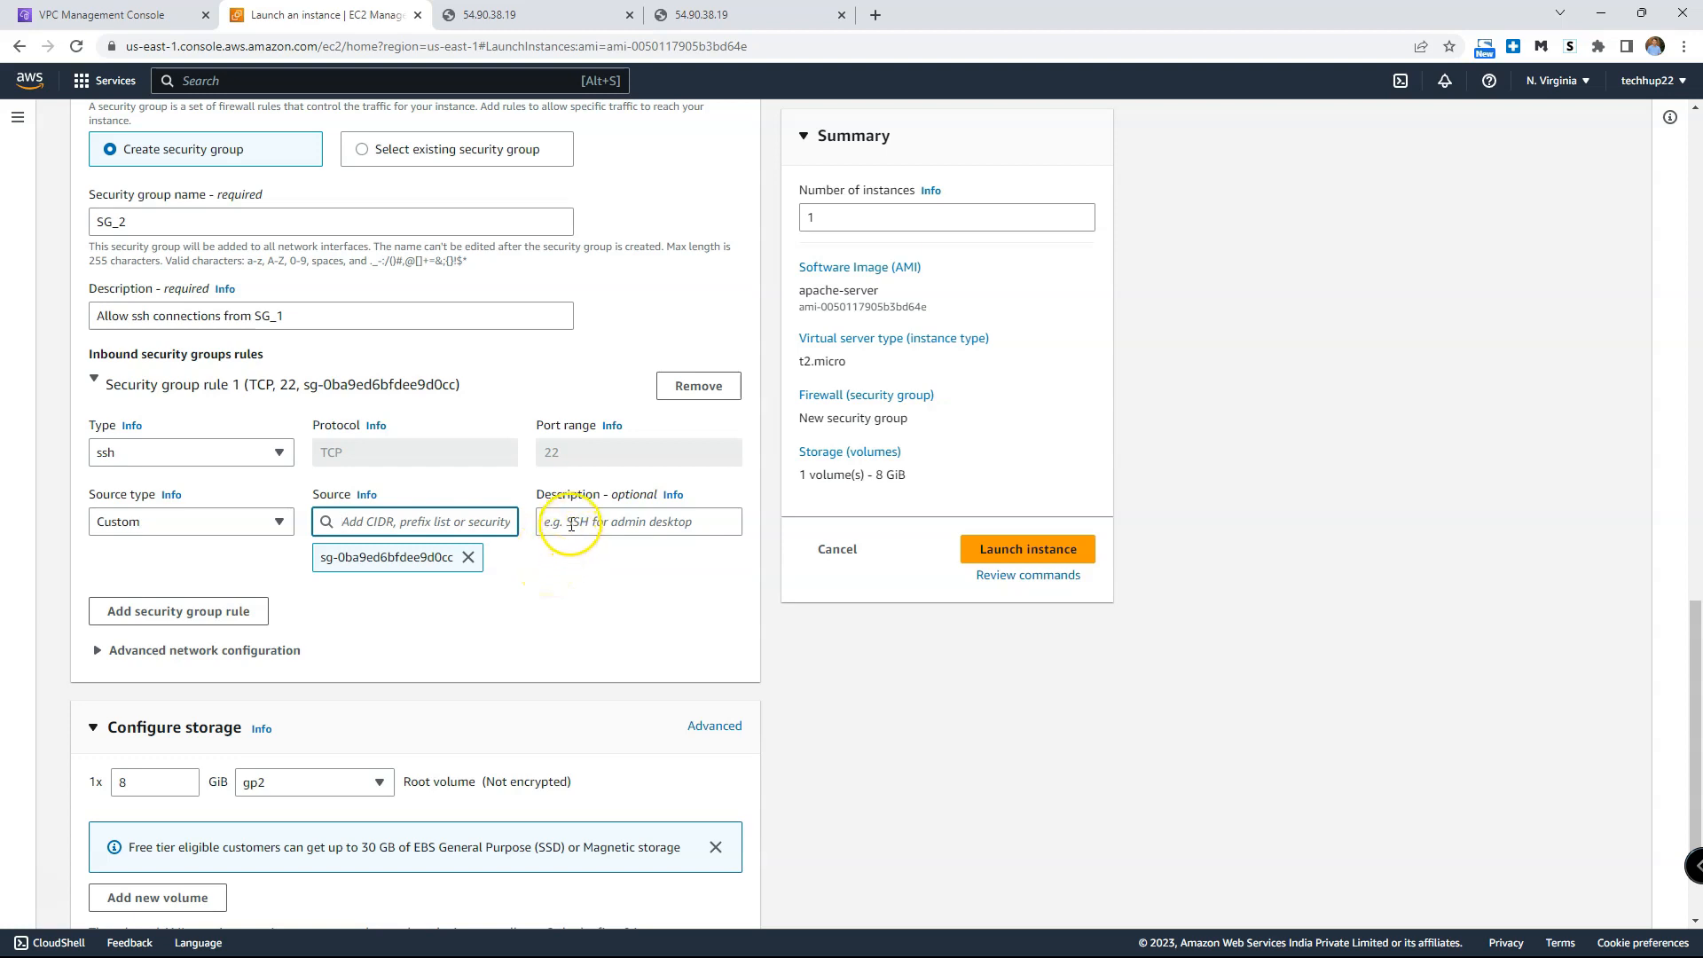
Step: Copy the group description into the SSH rule's description, and extend the group description with "into private instances"
triple_click(297, 317)
key("ctrl+c")
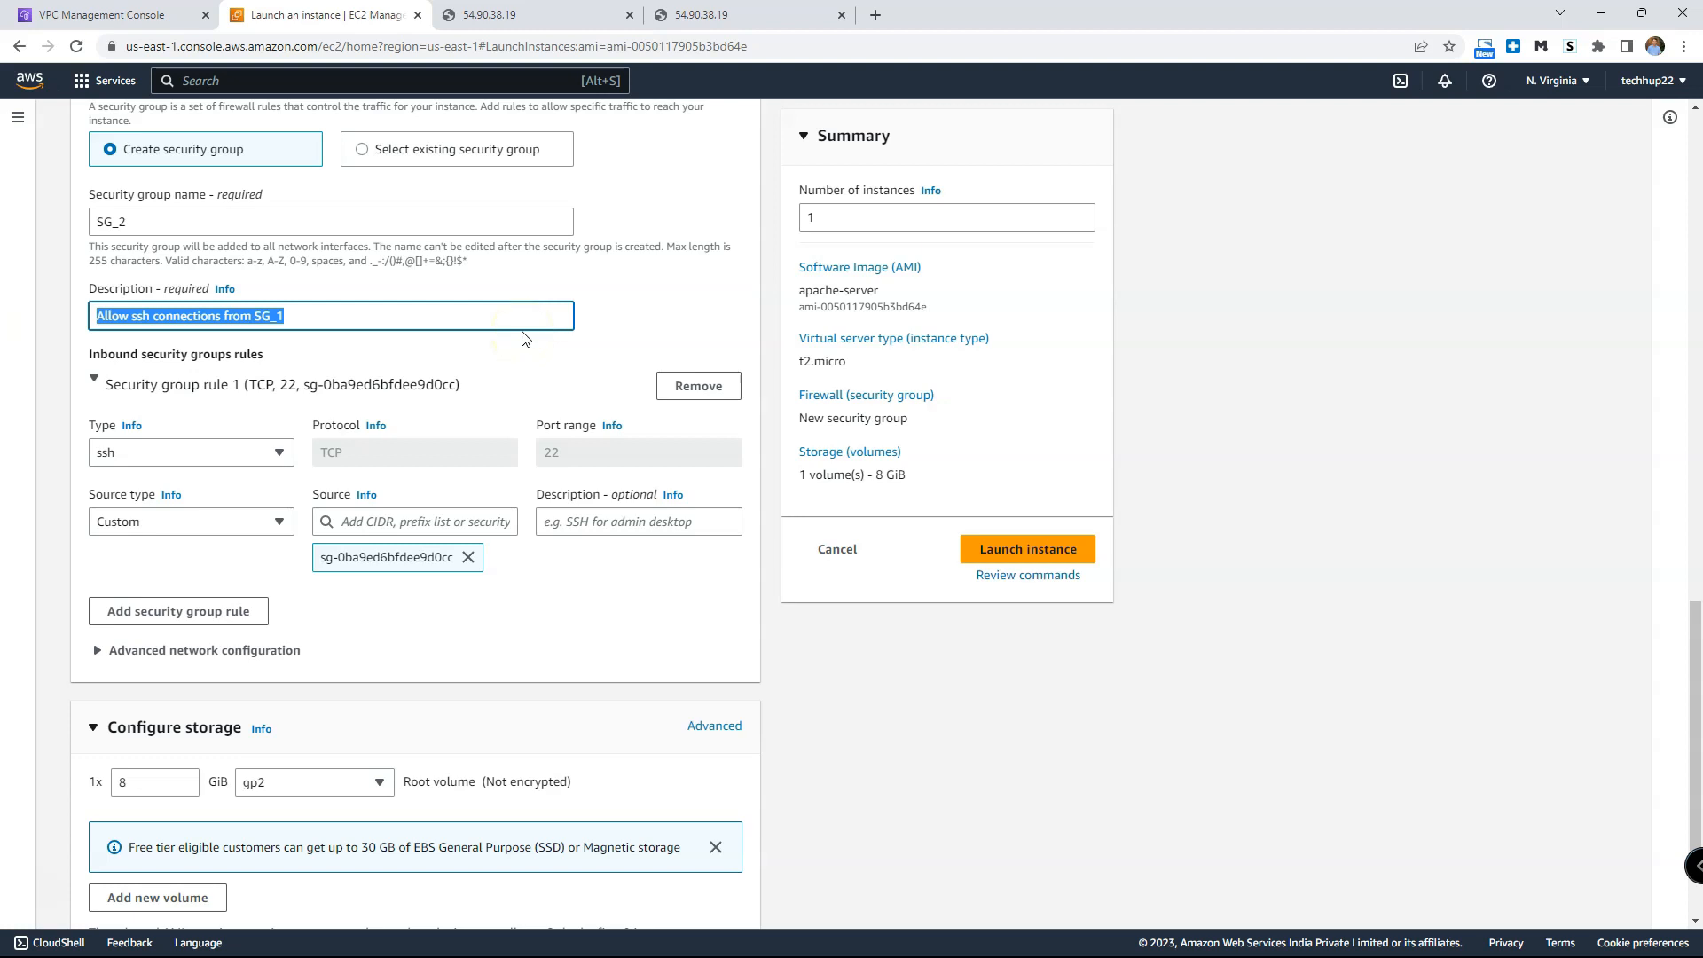
left_click(609, 523)
key("ctrl+v")
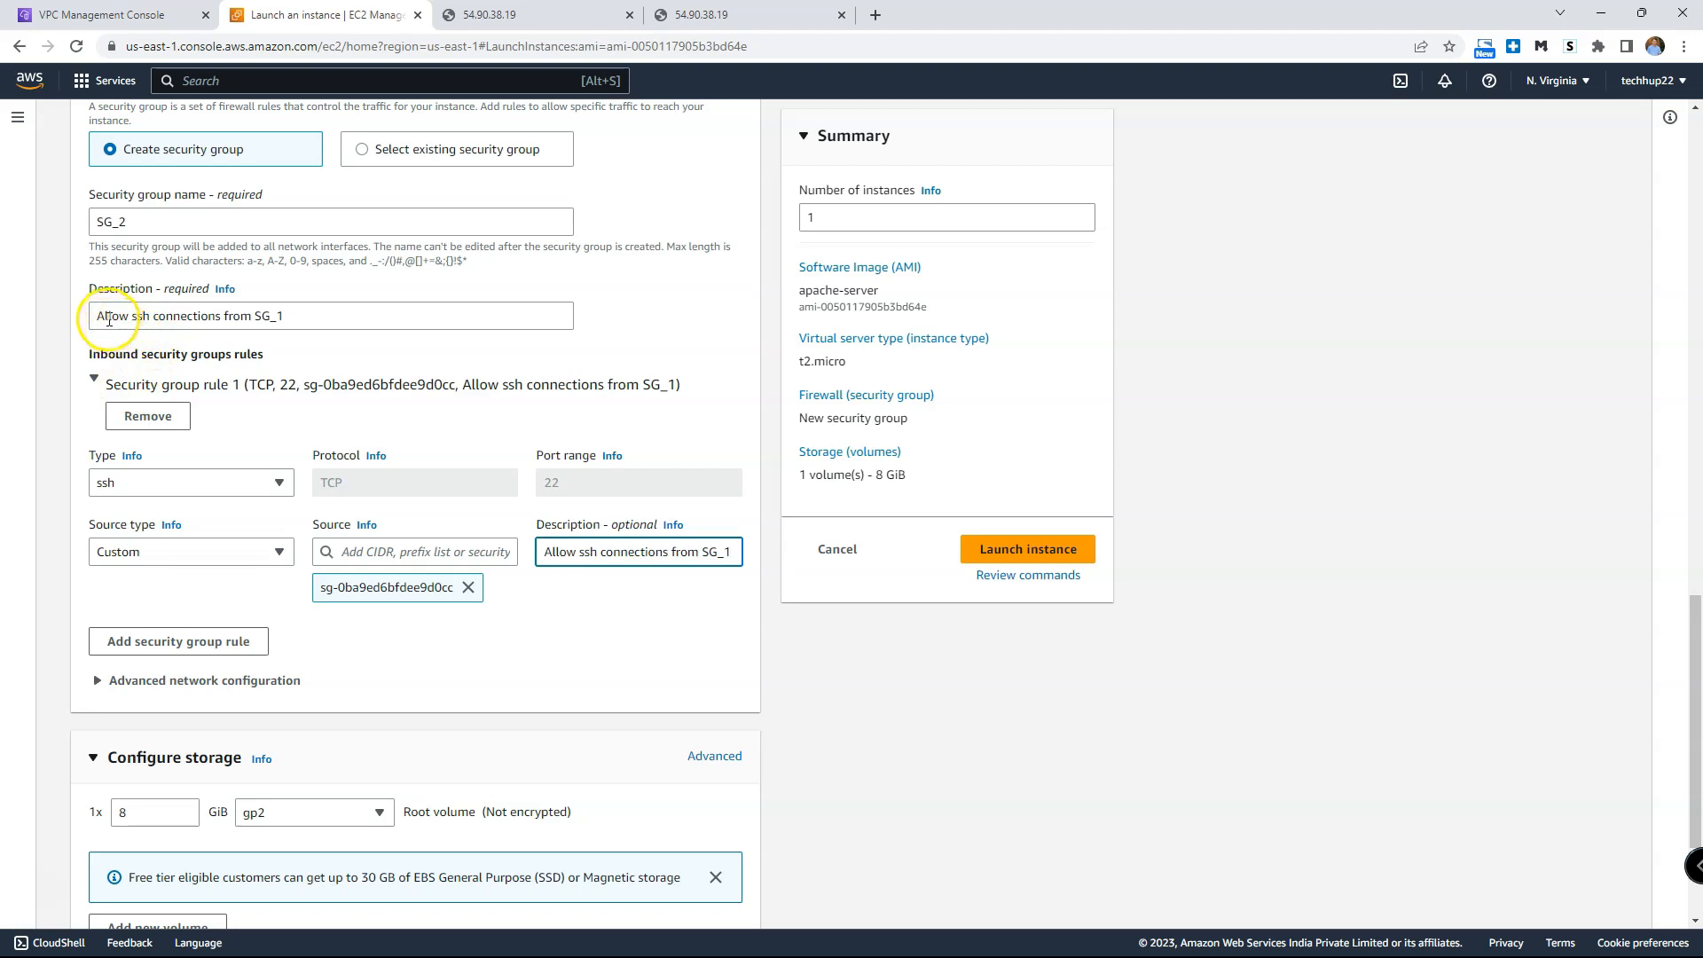
left_click(282, 316)
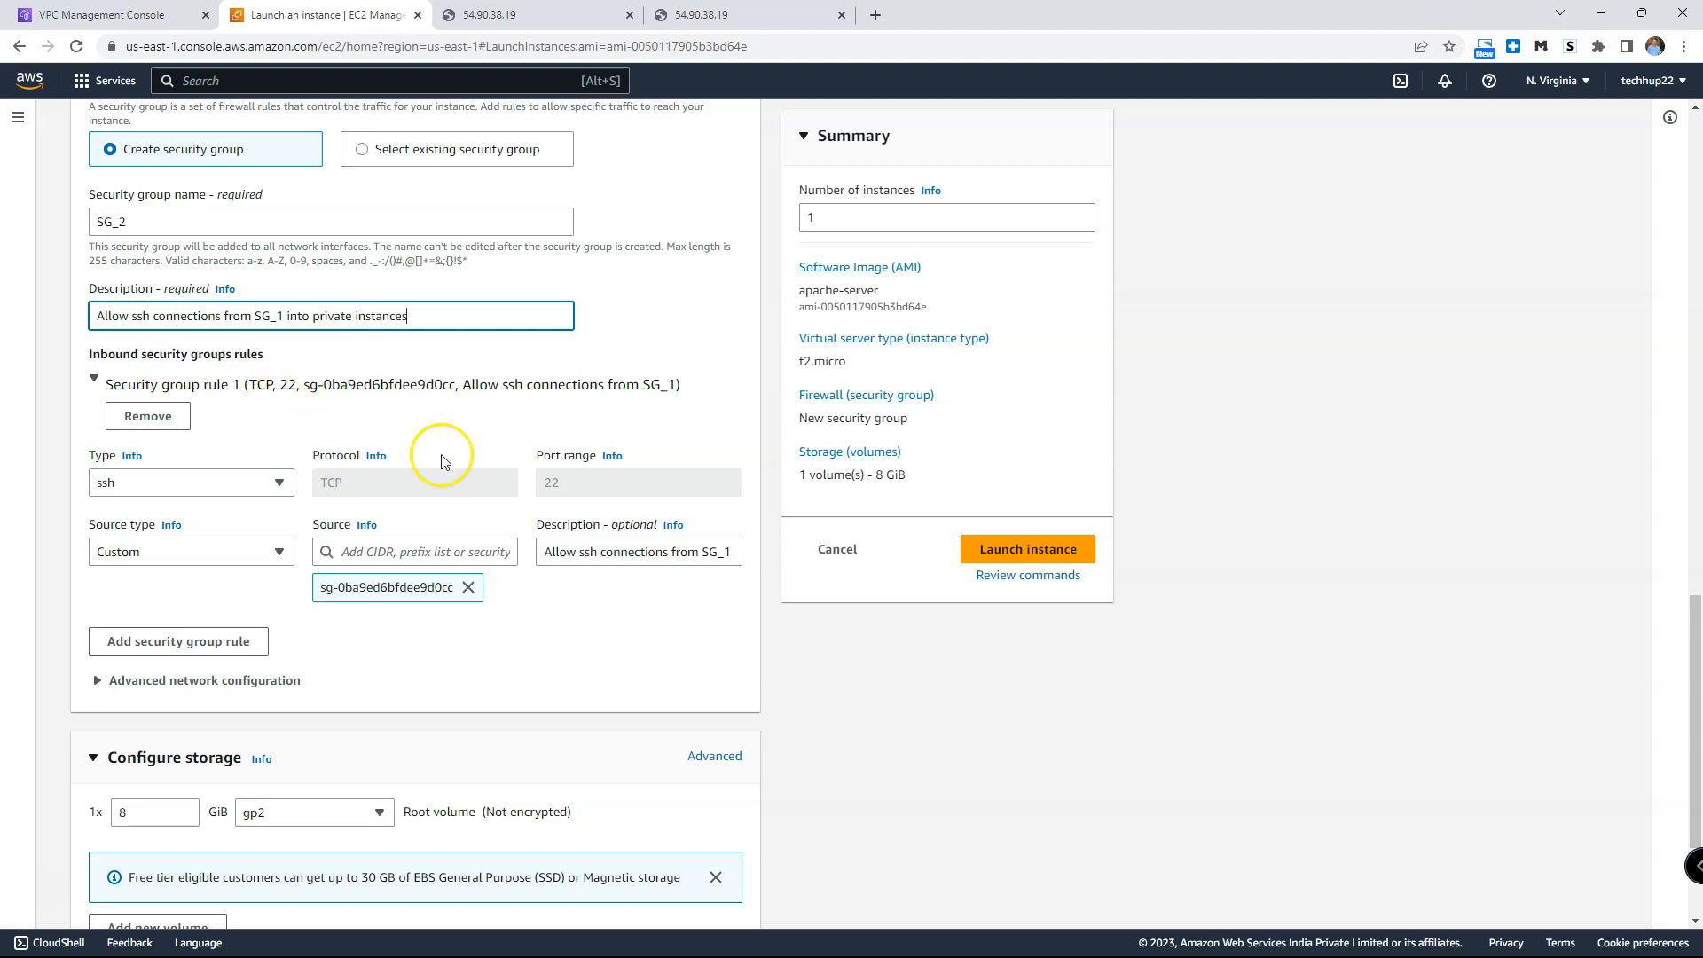
Step: Set the number of instances to 2 and launch them
scroll(576, 603, "down", 1)
scroll(609, 547, "down", 1)
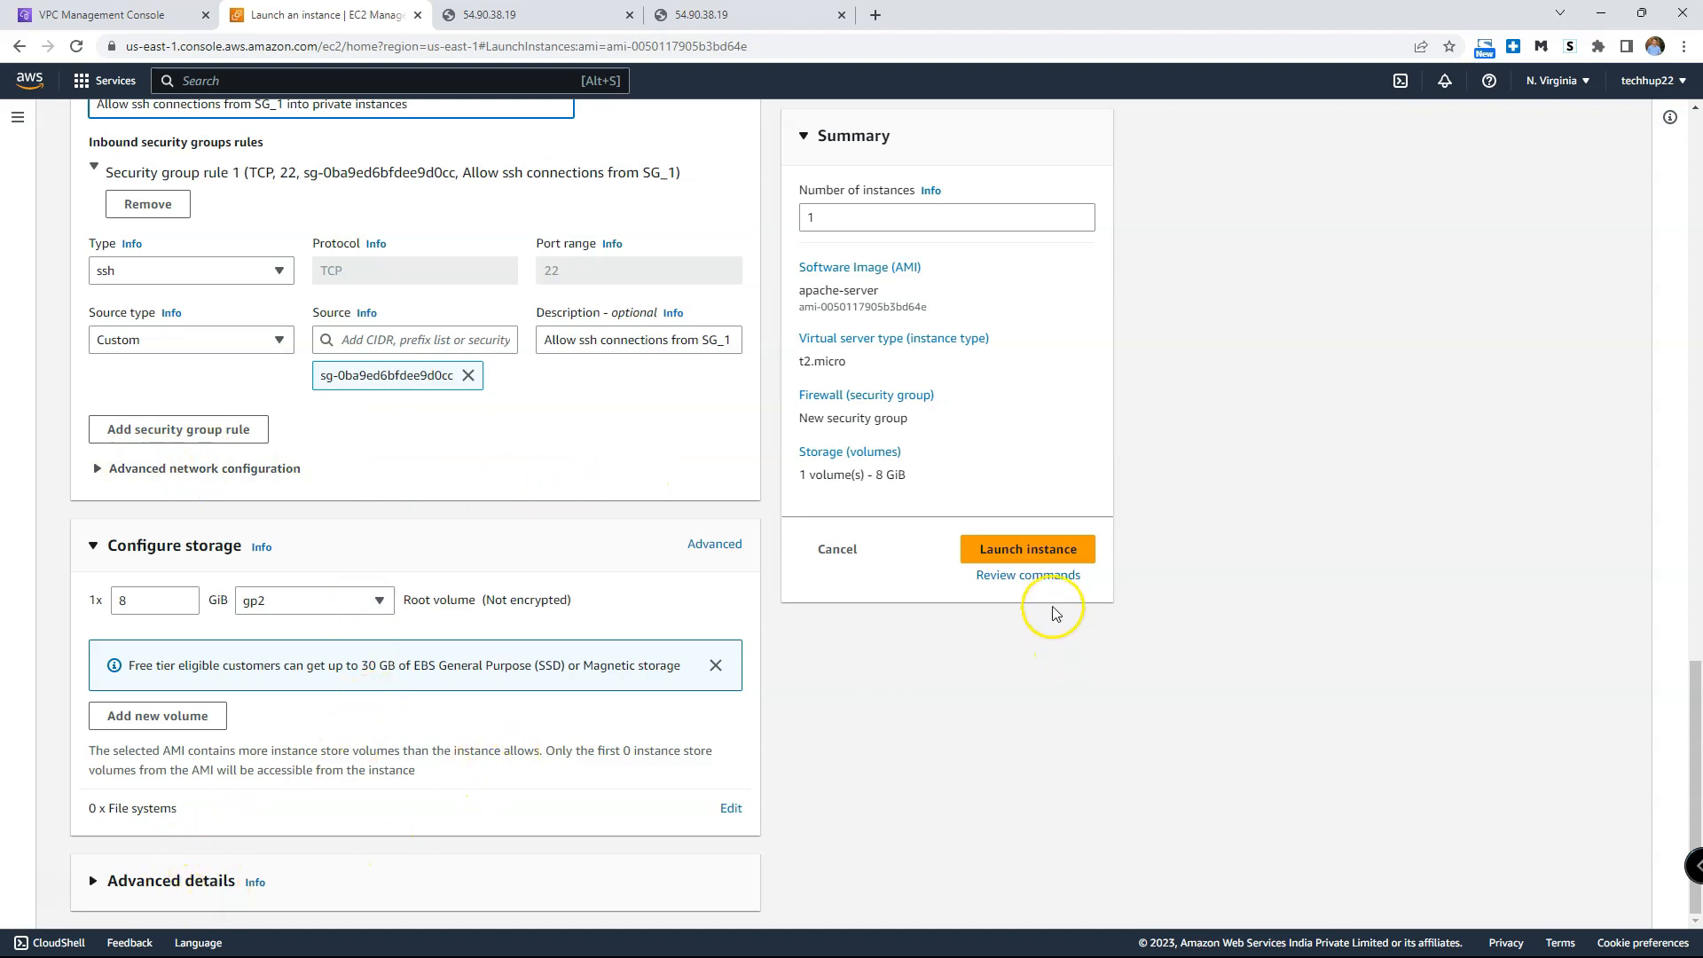
scroll(1254, 399, "up", 1)
double_click(810, 217)
type("2")
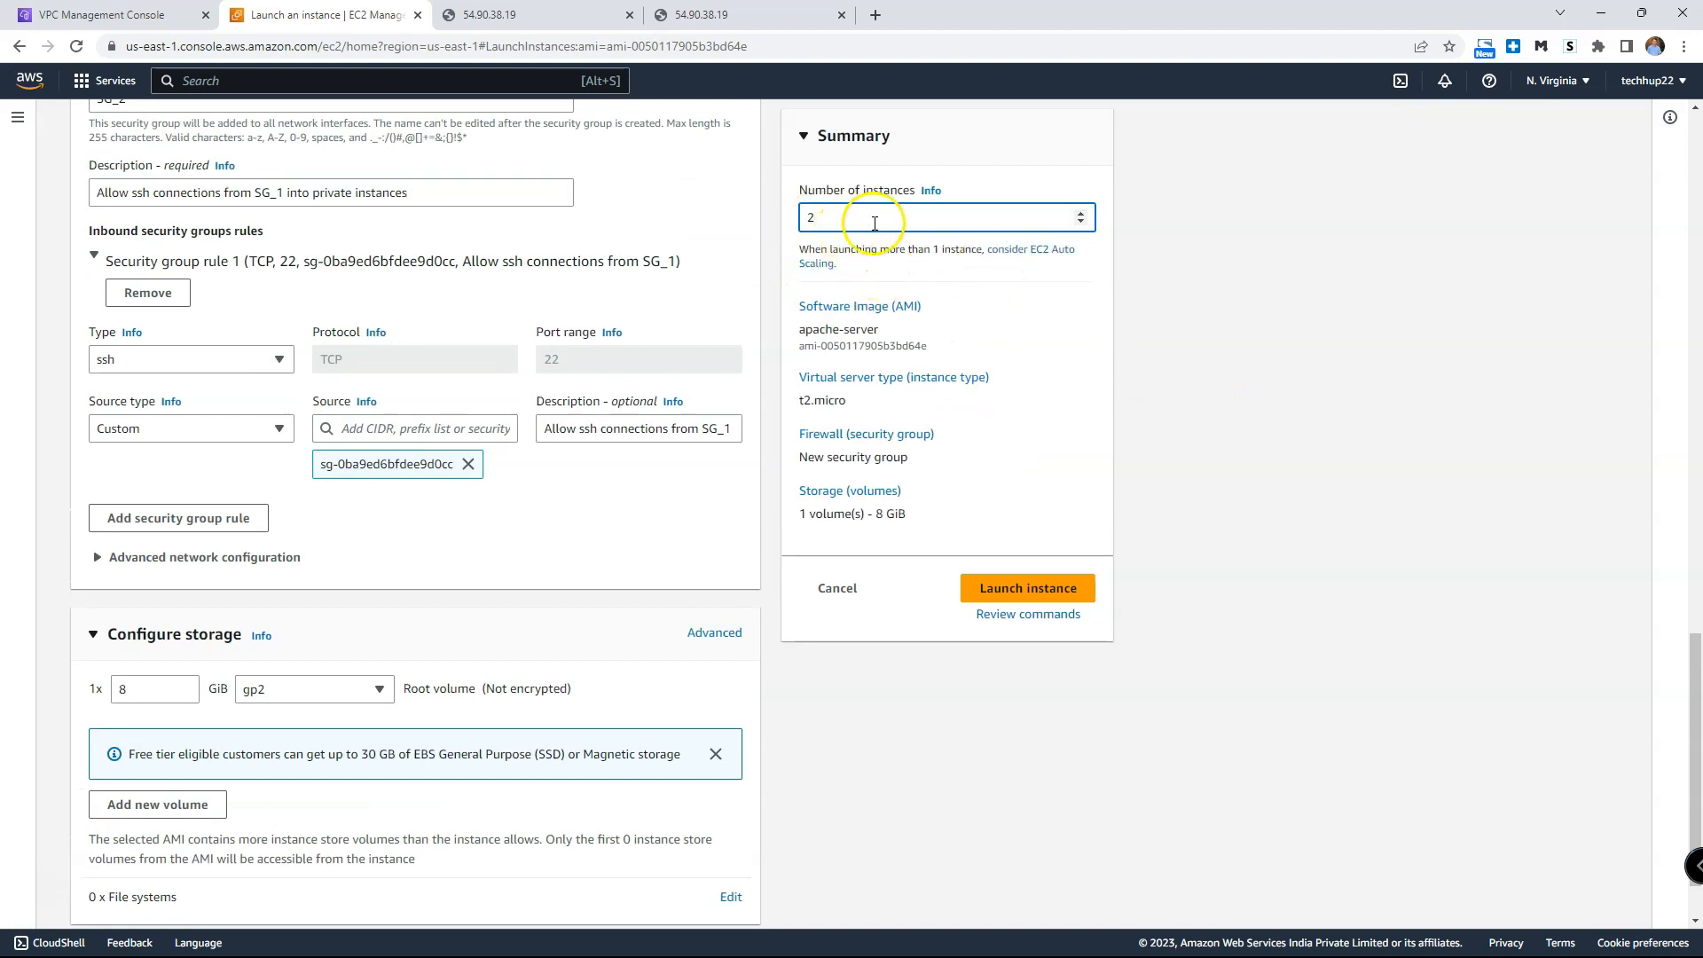
left_click(1084, 596)
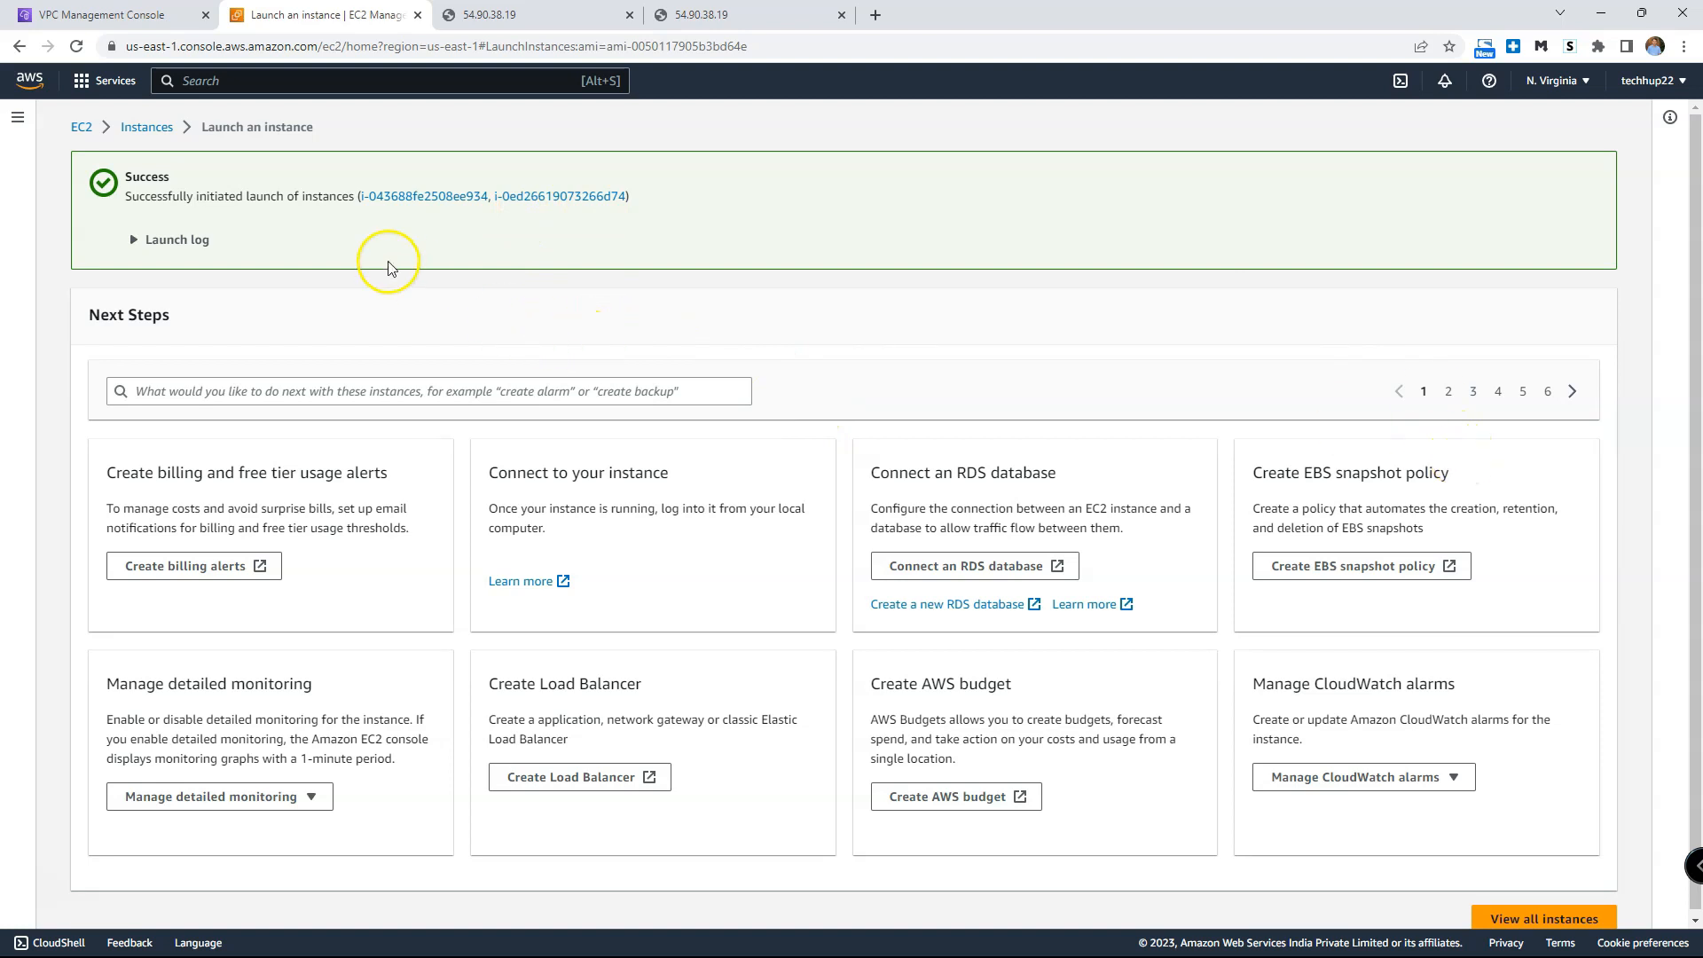
Step: Return to the instances list and rename the last techhup-private-1 entry as techhup-private-2
left_click(147, 127)
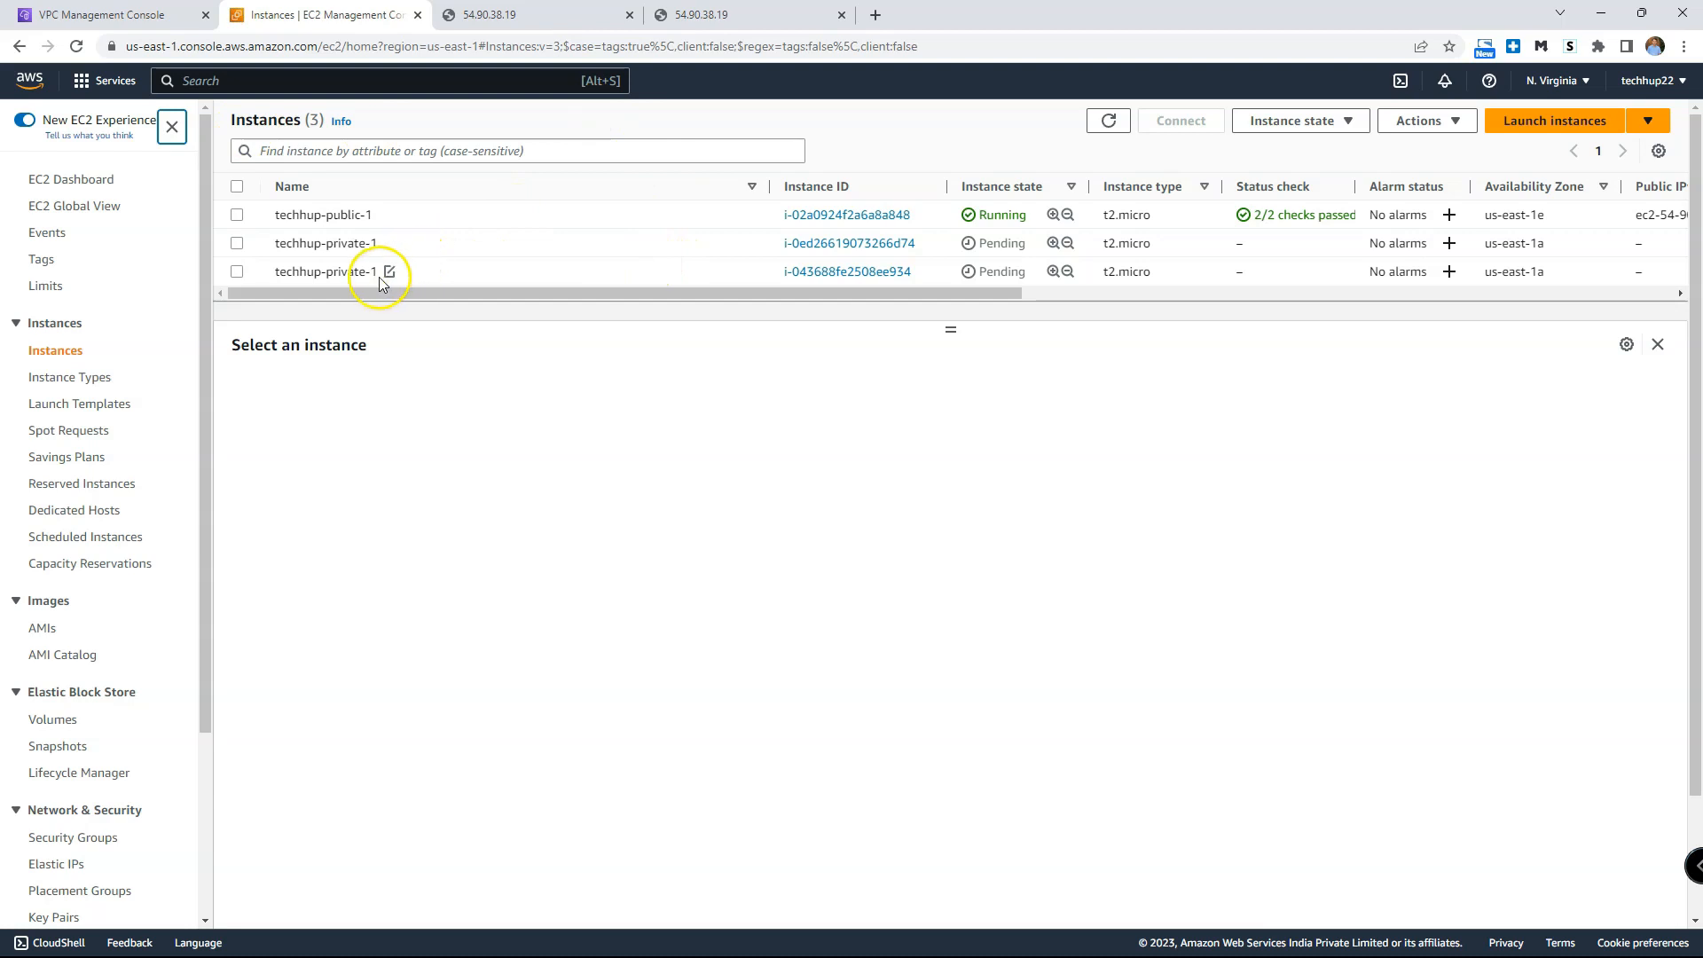
left_click(388, 271)
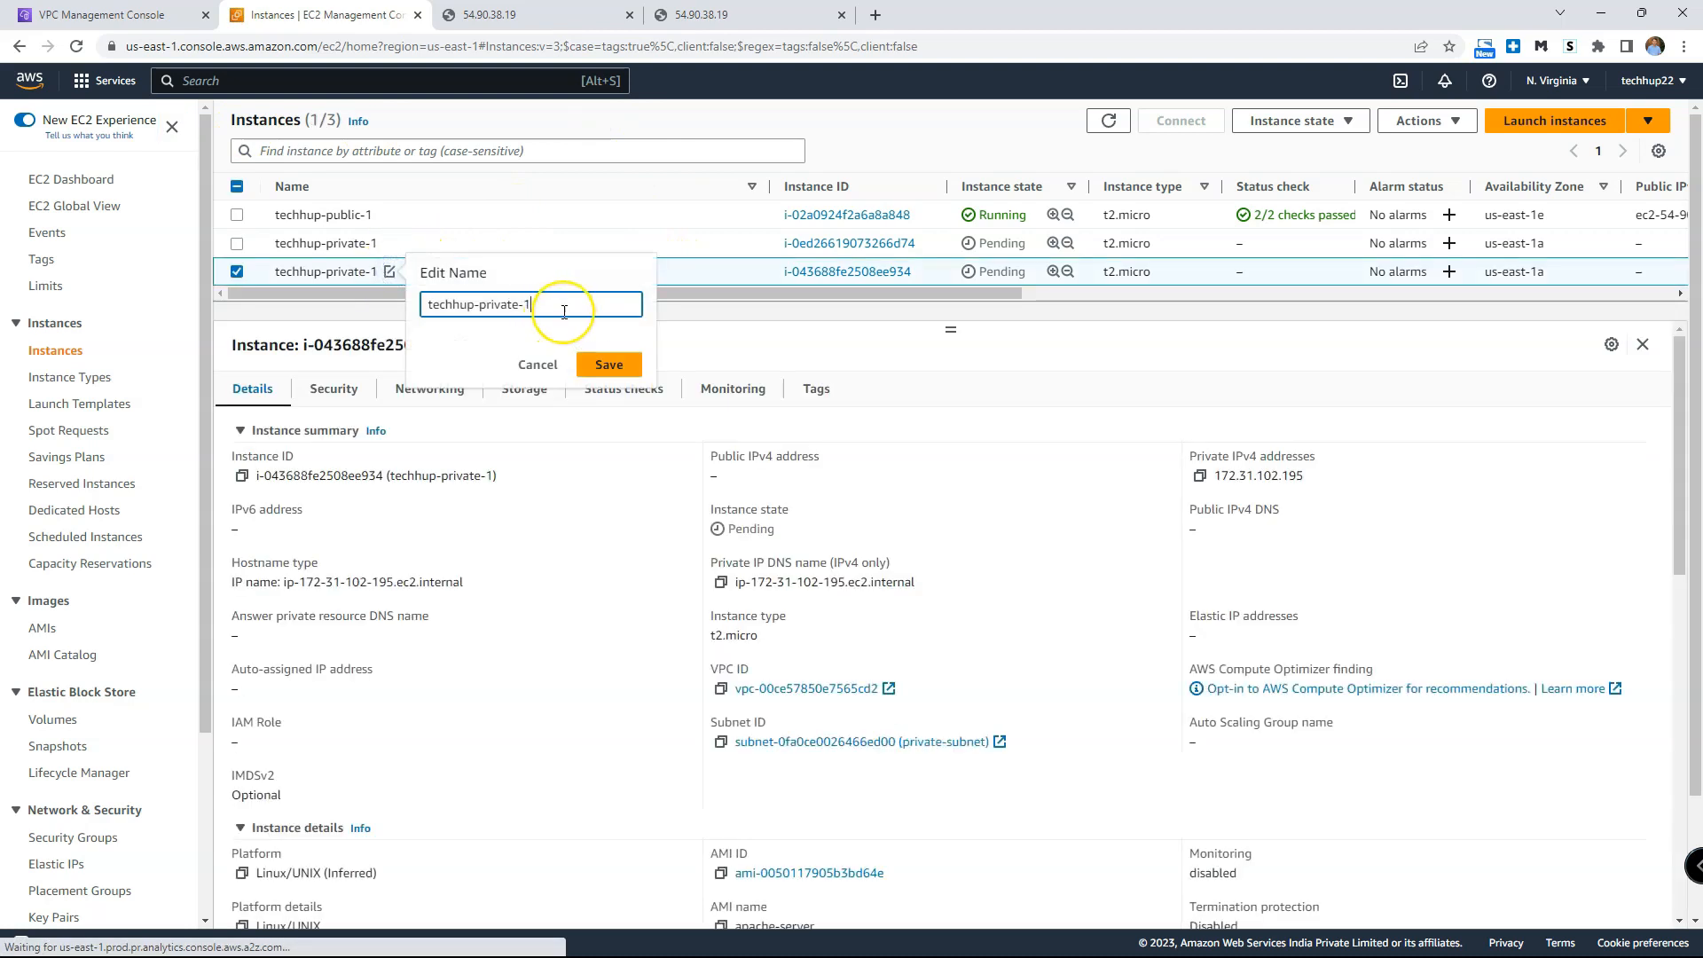
type("2")
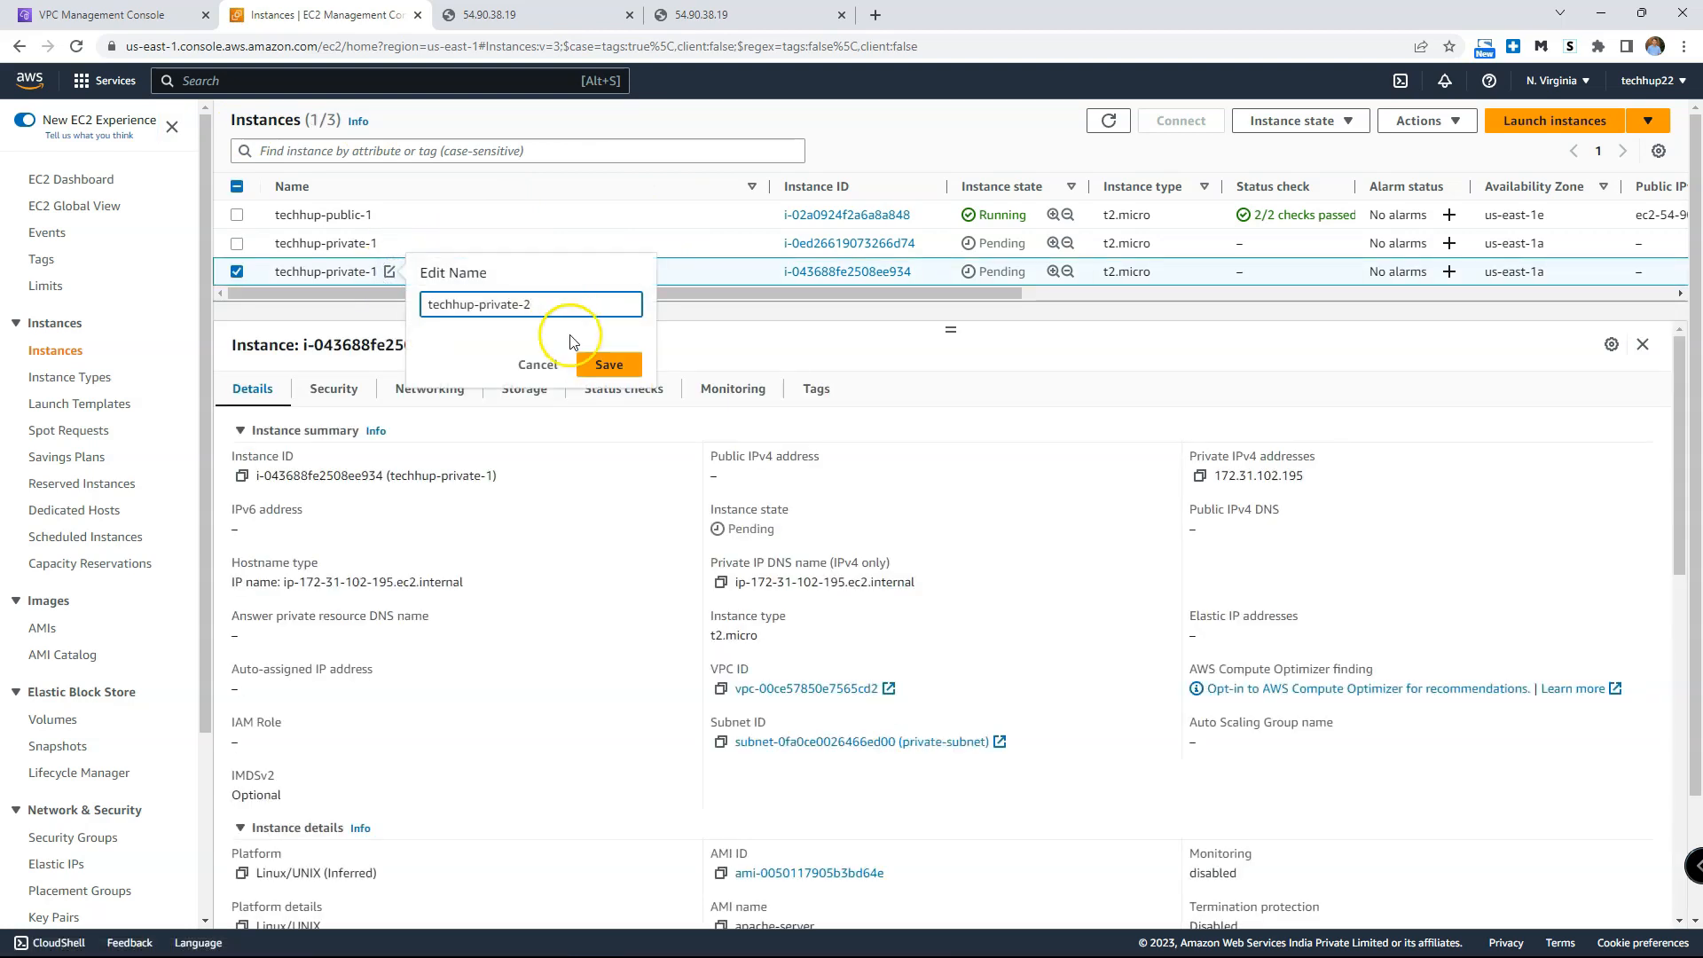
left_click(609, 364)
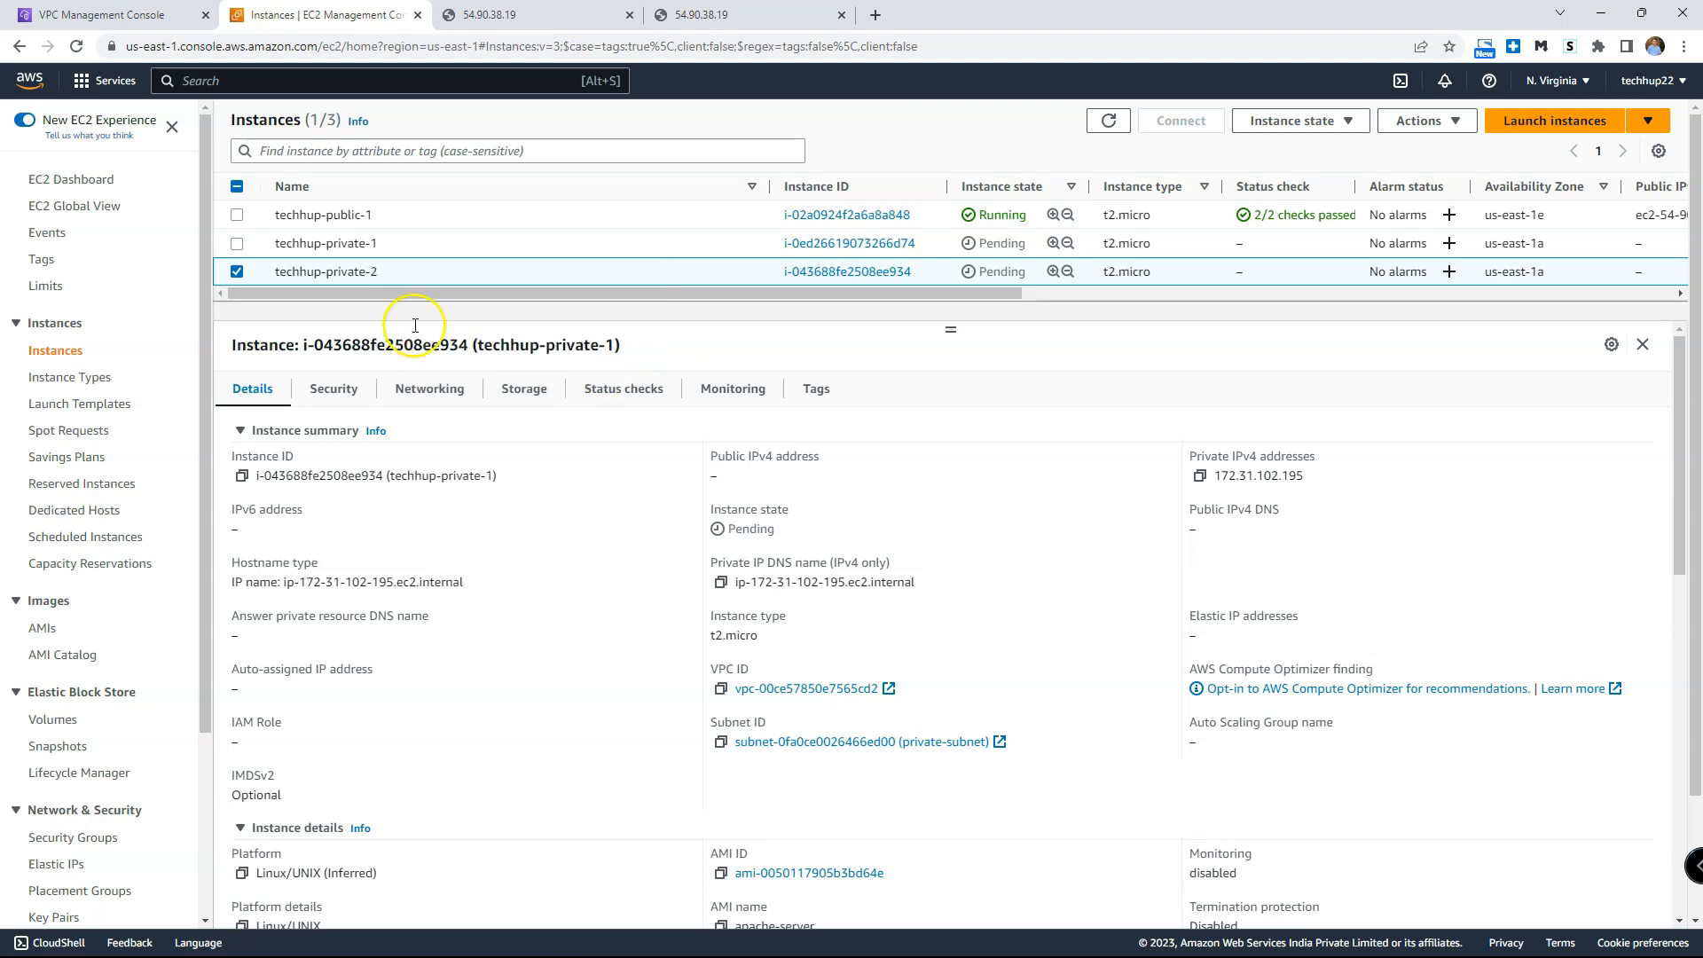
Step: Review the security details of techhup-private-2 and of techhup-private-1
left_click(343, 395)
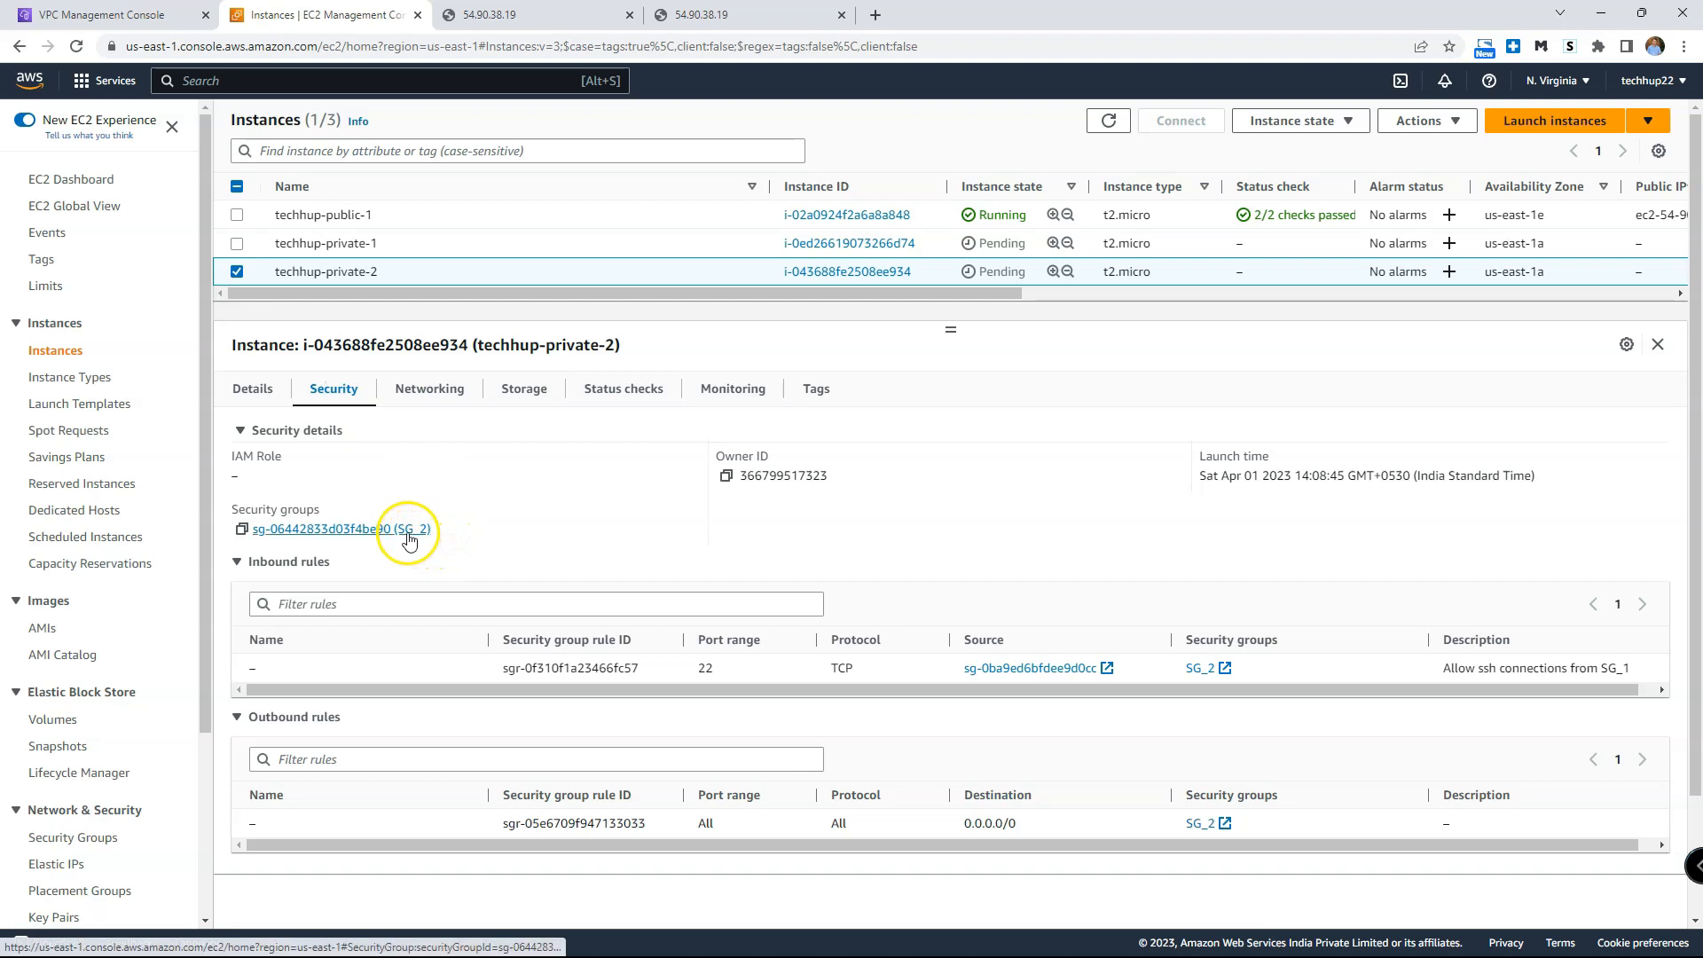
left_click(237, 272)
left_click(237, 243)
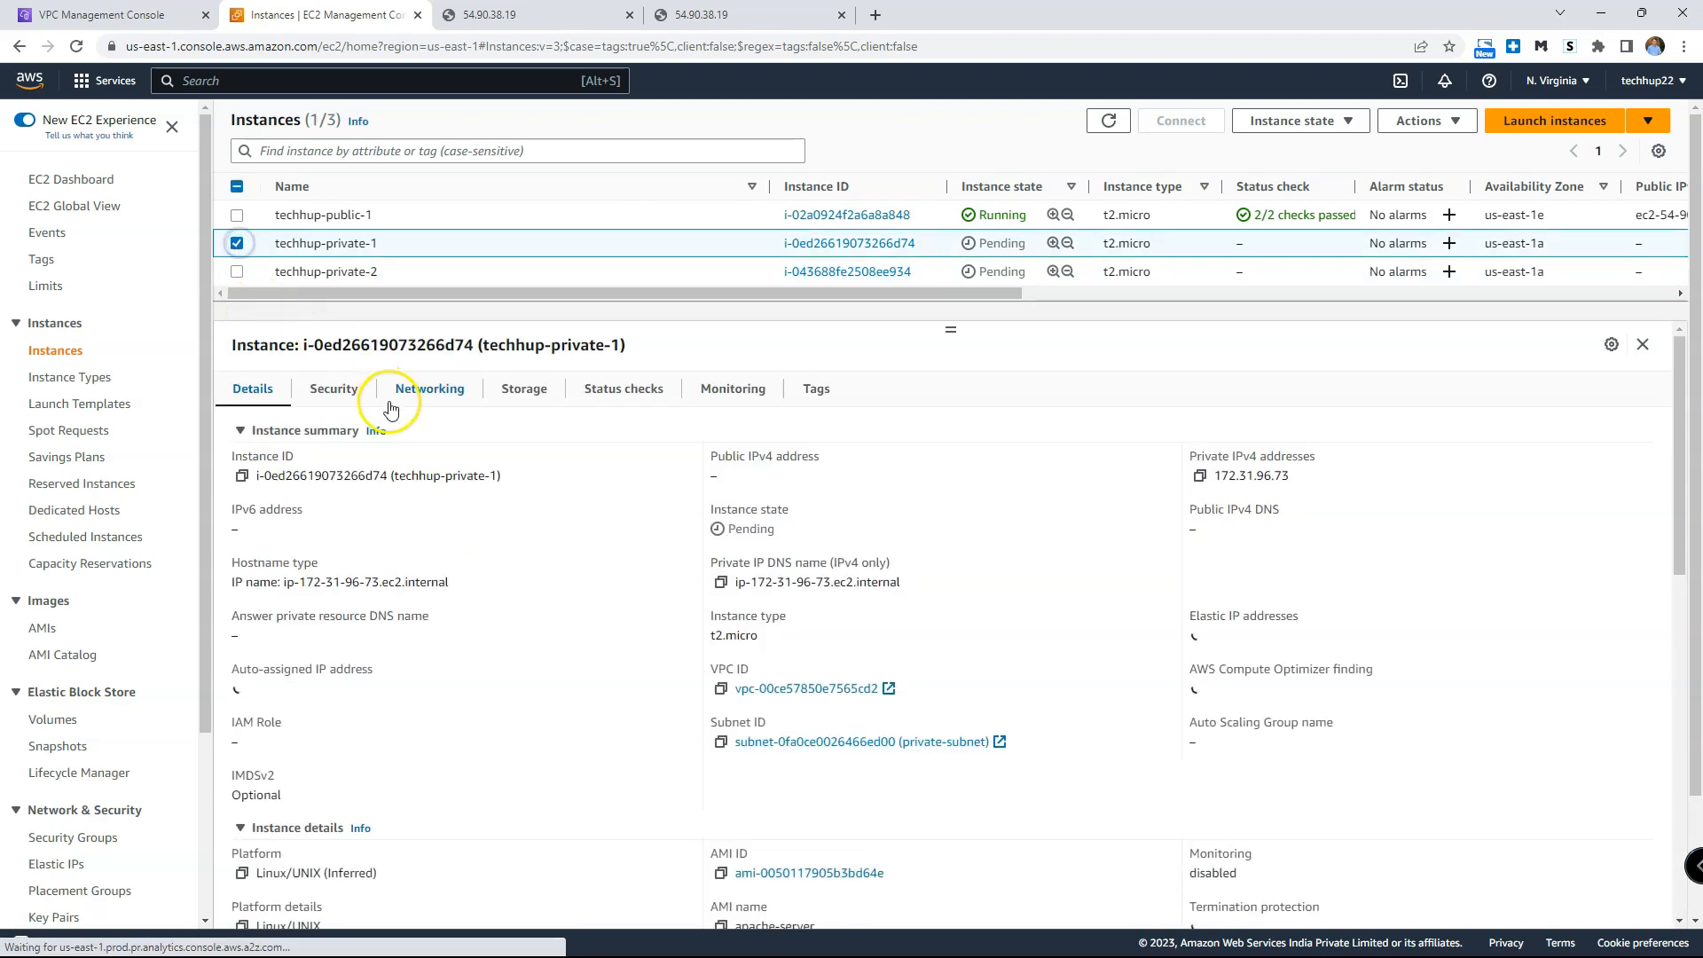
left_click(334, 390)
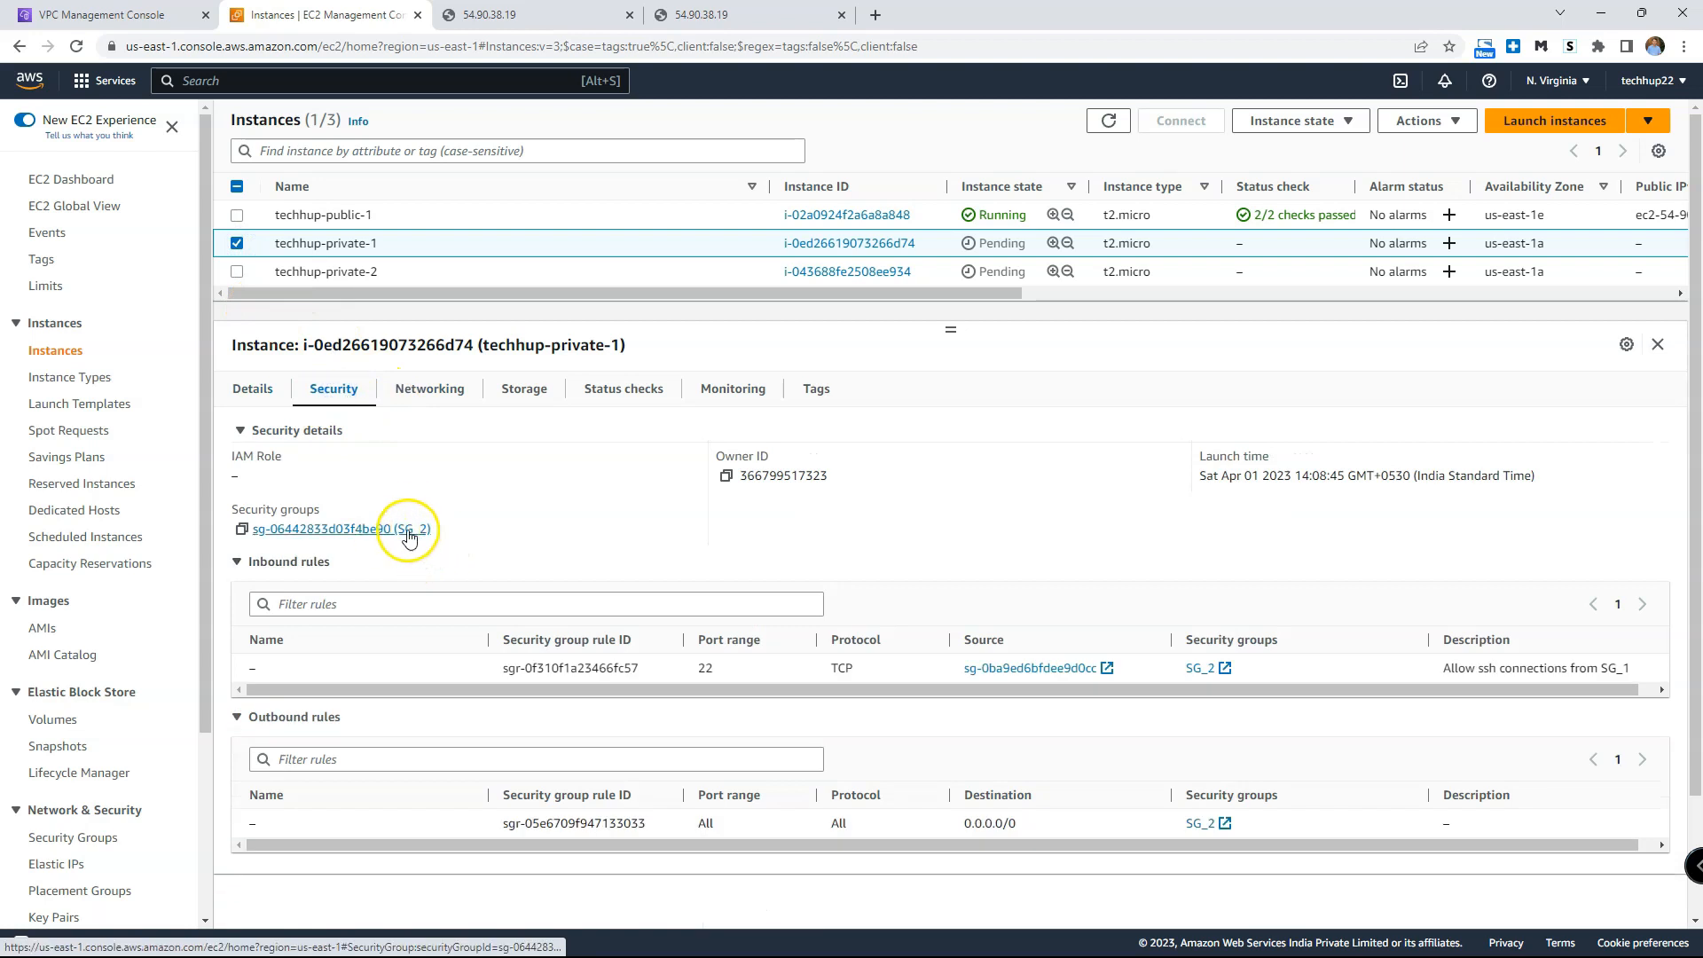
Step: Open the SG_2 security group and widen the Source column to examine the SSH inbound rule's full source
left_click(344, 529)
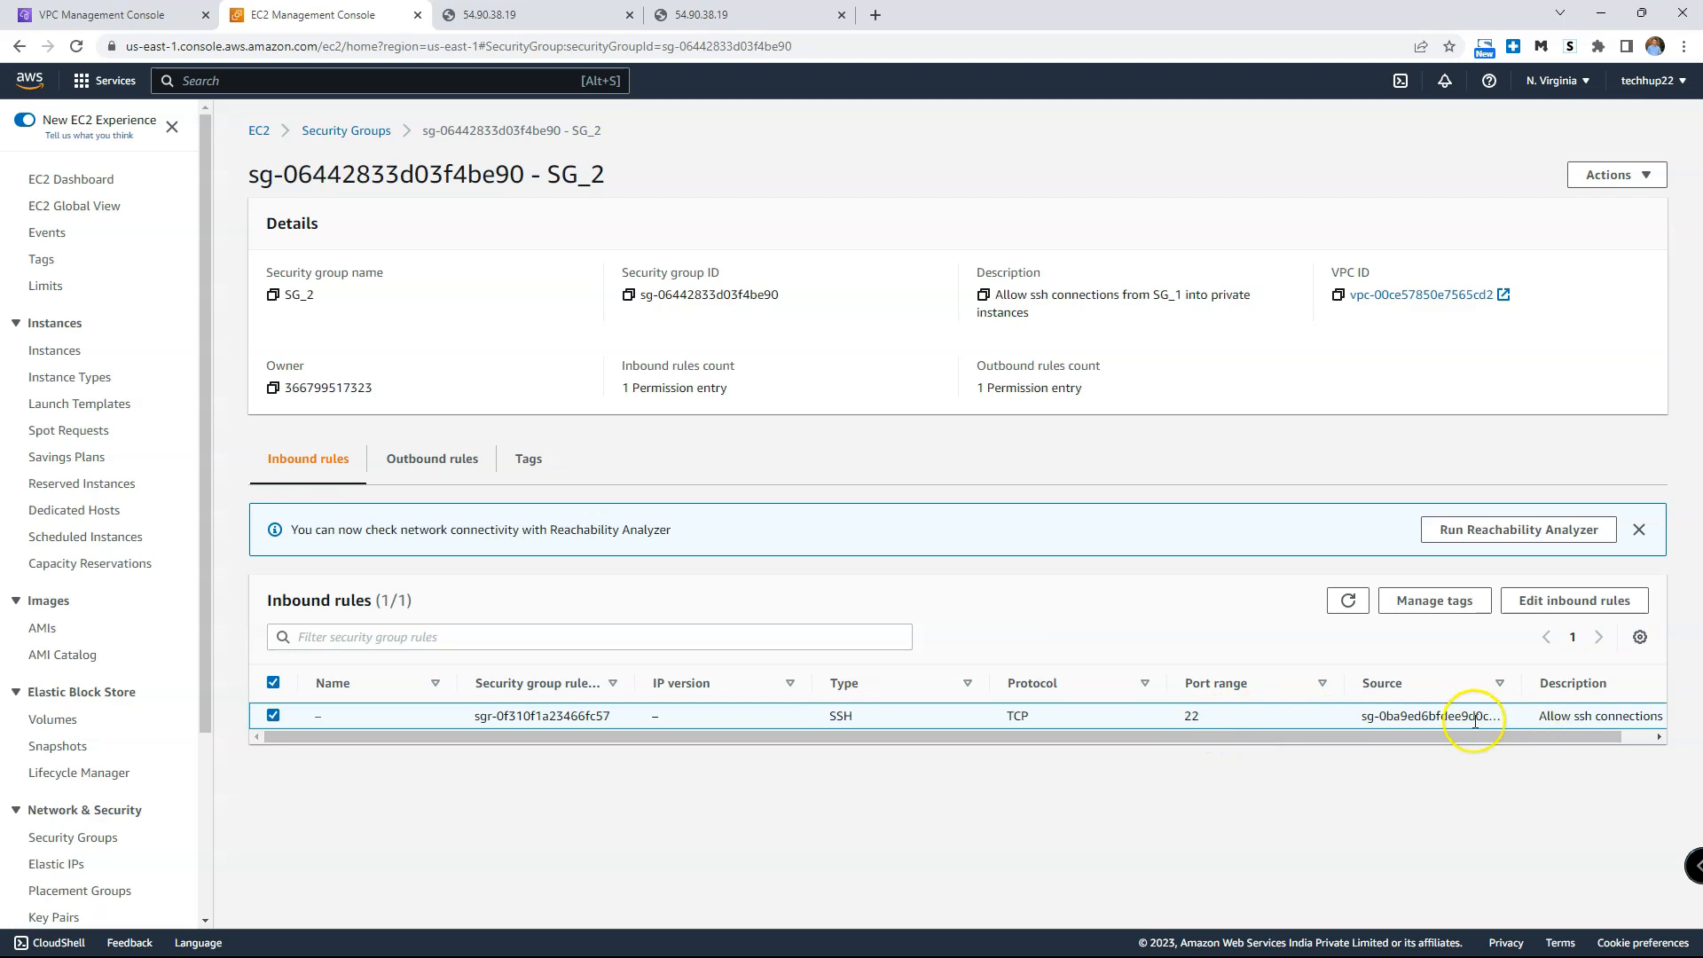
left_click_drag(1522, 683, 1602, 686)
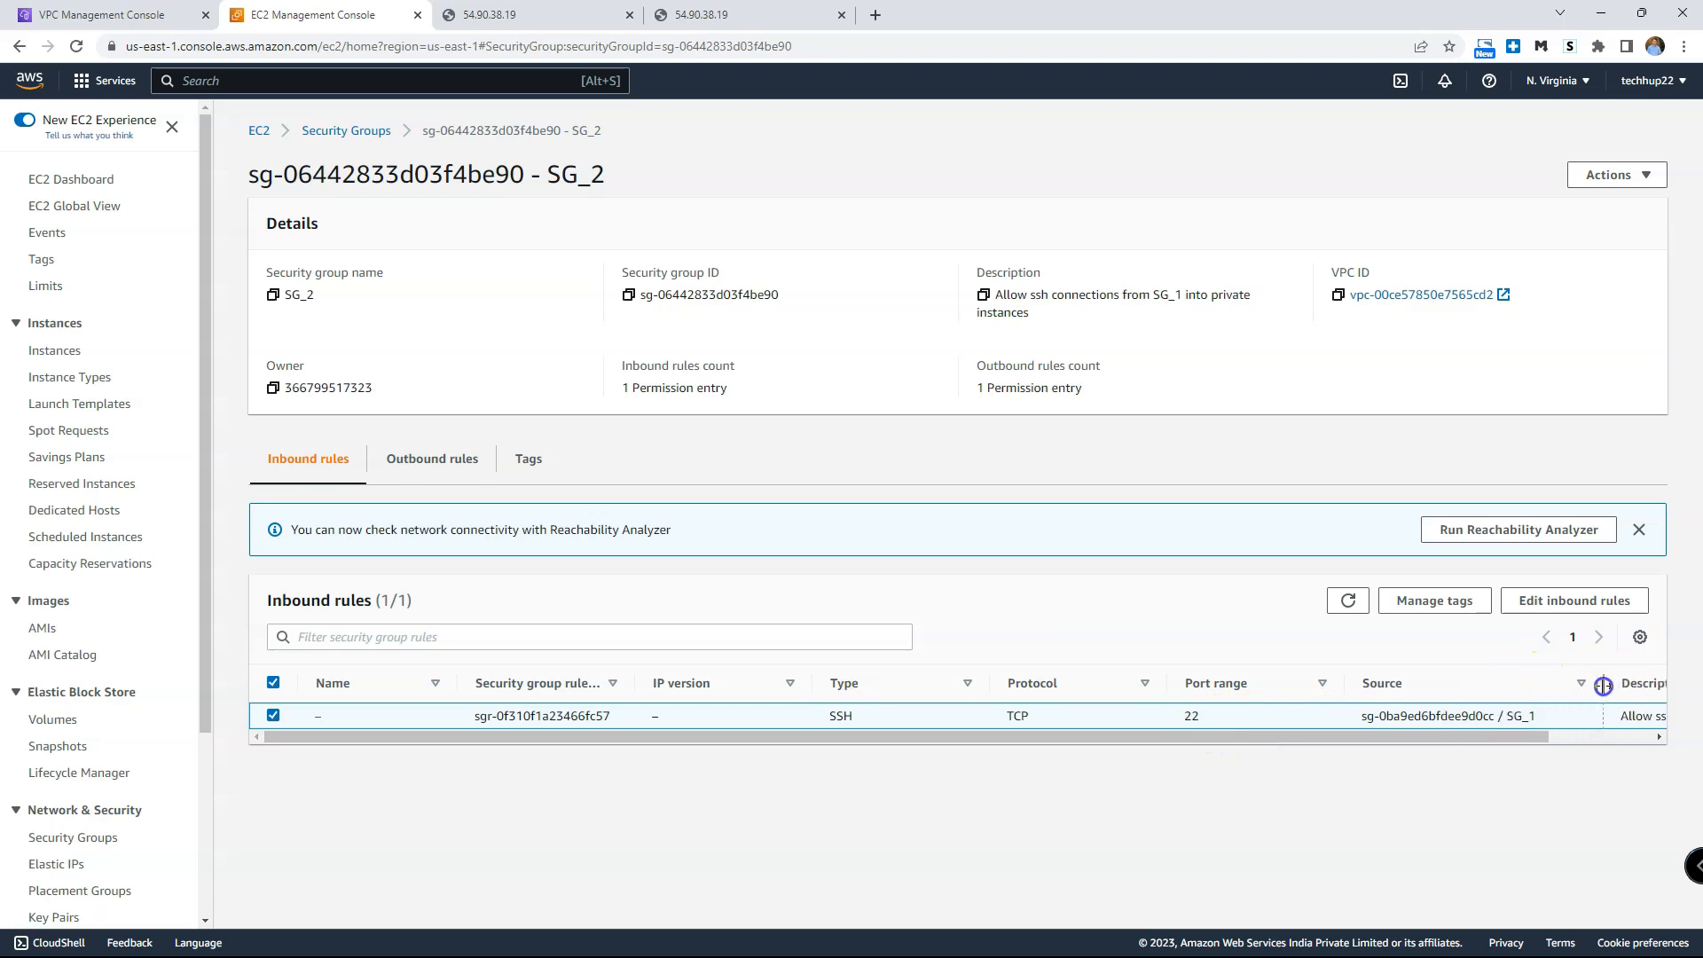
left_click(1526, 714)
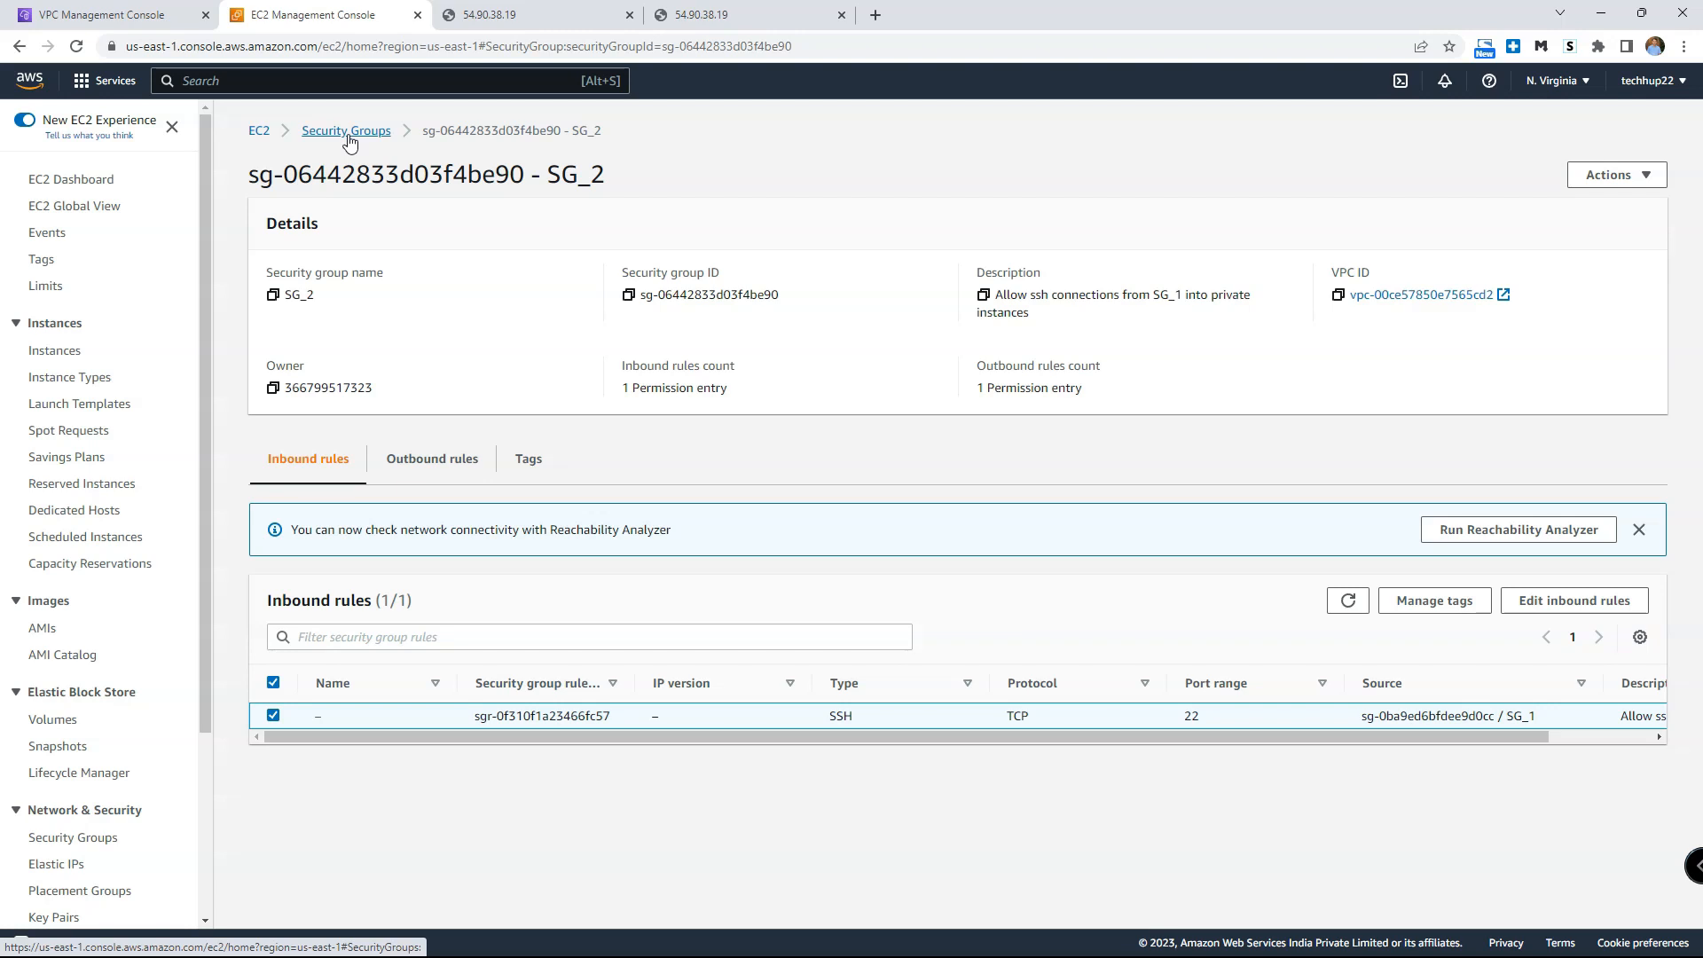
Step: Go back to the running instances and copy the private IPv4 address of techhup-private-1
left_click(259, 133)
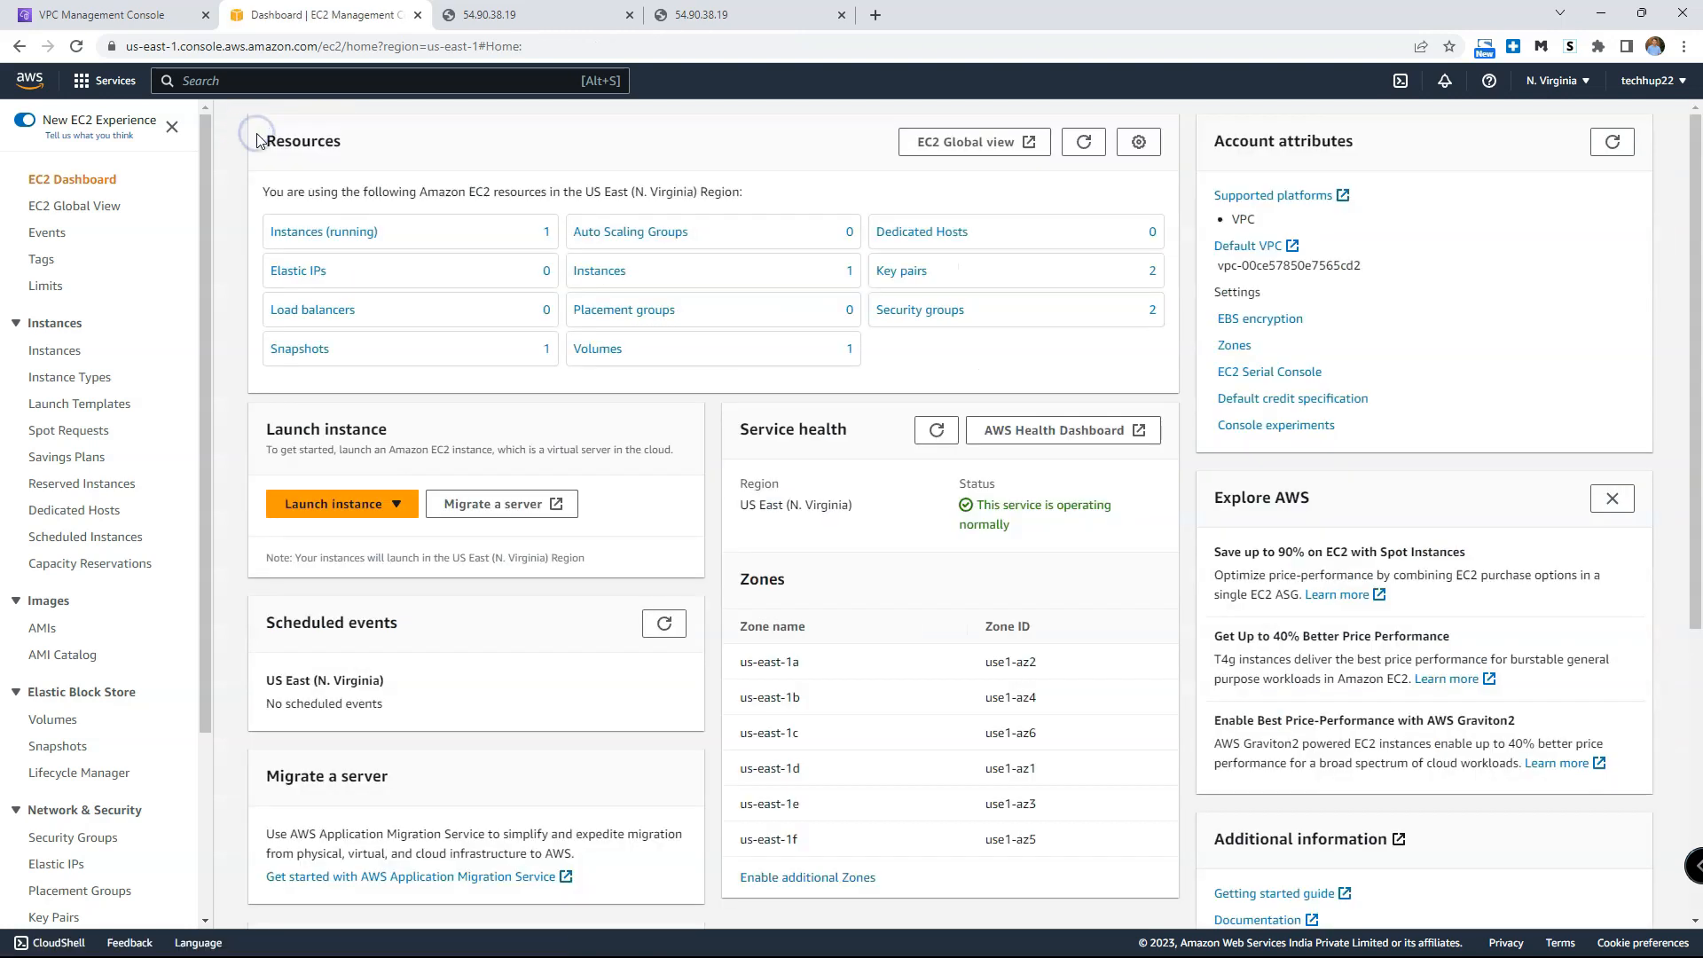
left_click(293, 231)
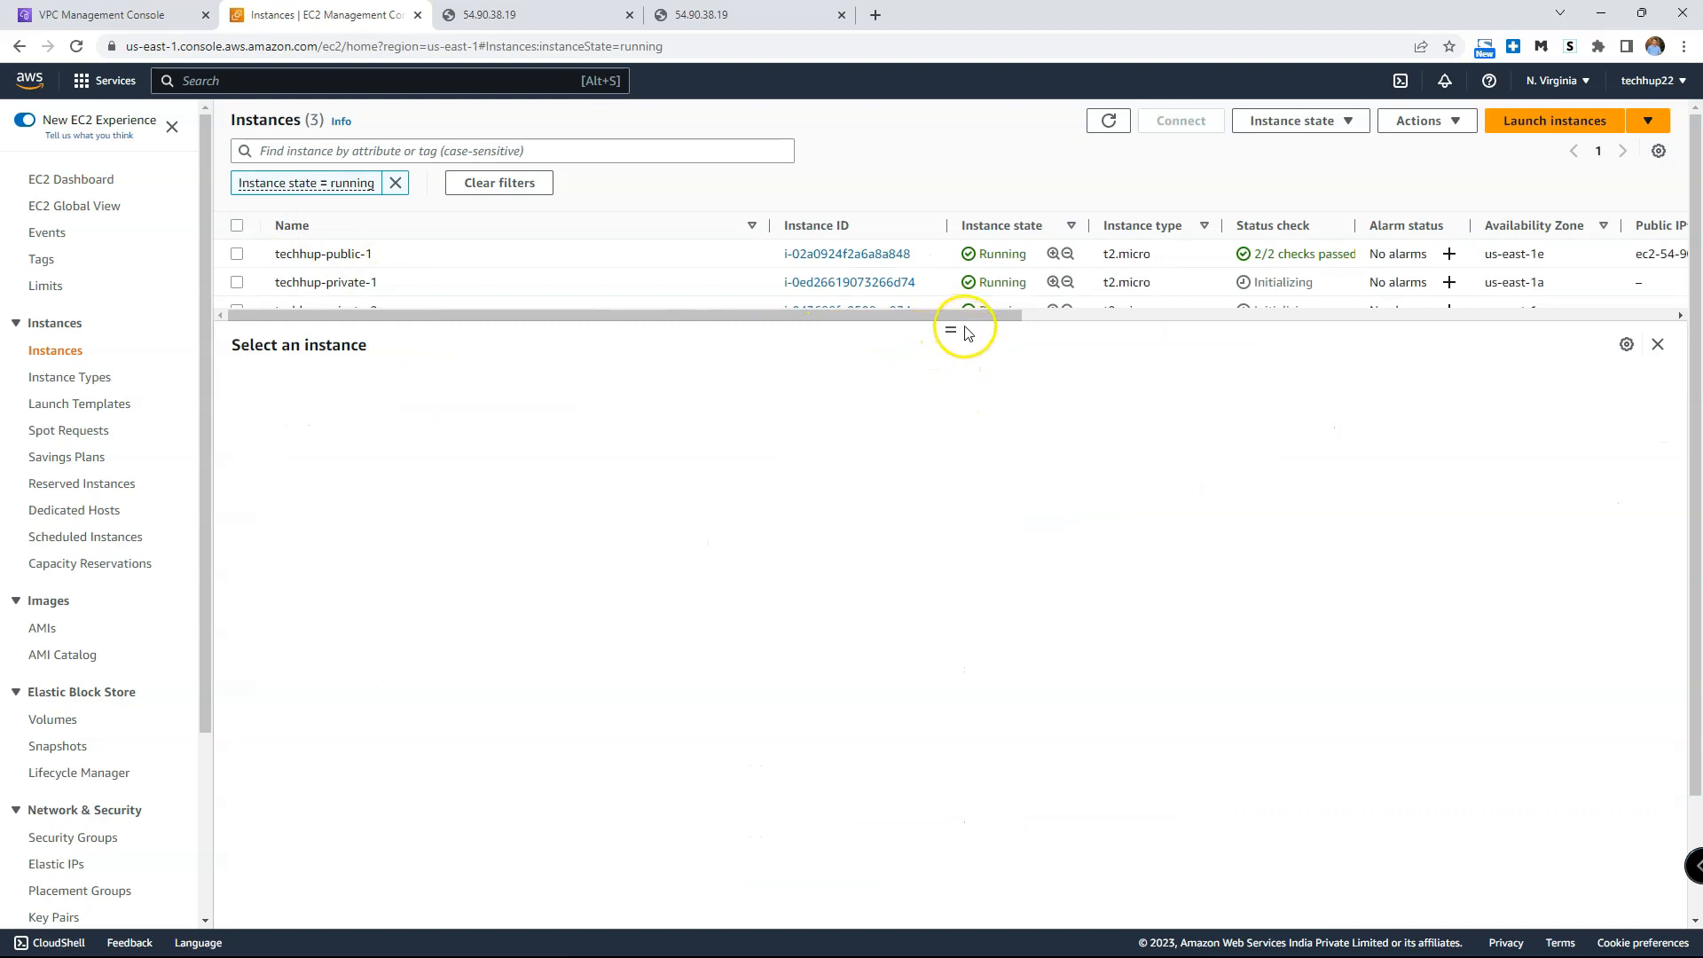
left_click_drag(947, 335, 950, 532)
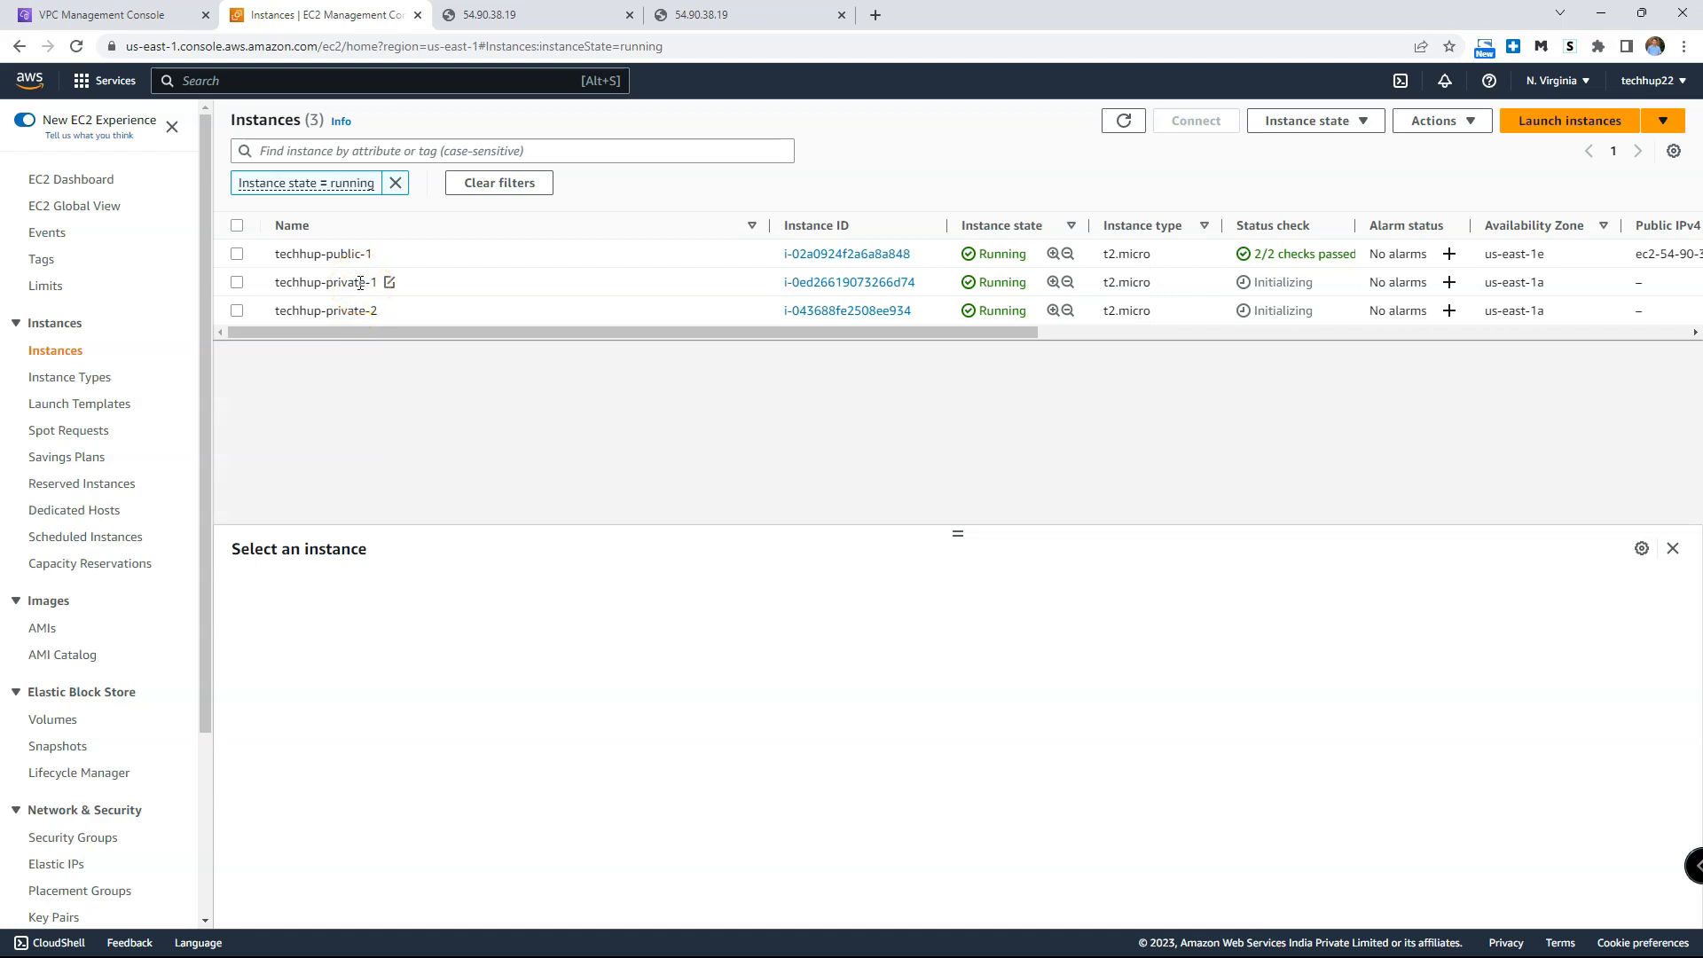
left_click(236, 282)
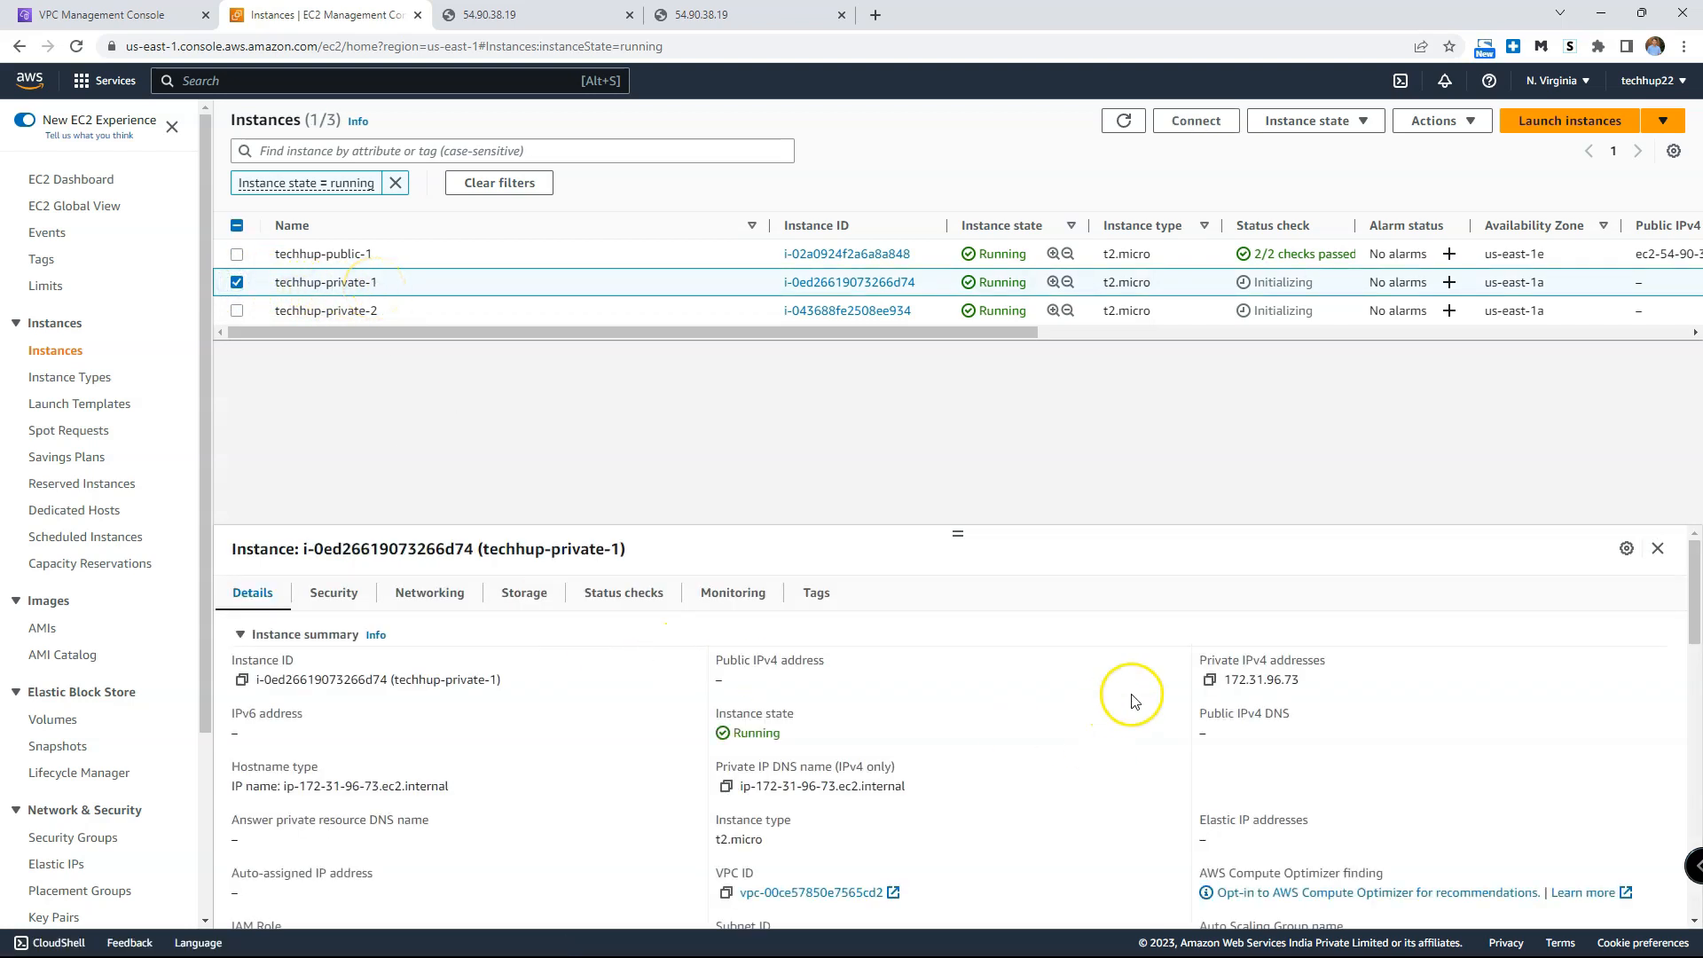
left_click_drag(1206, 680, 1335, 680)
key("ctrl+c")
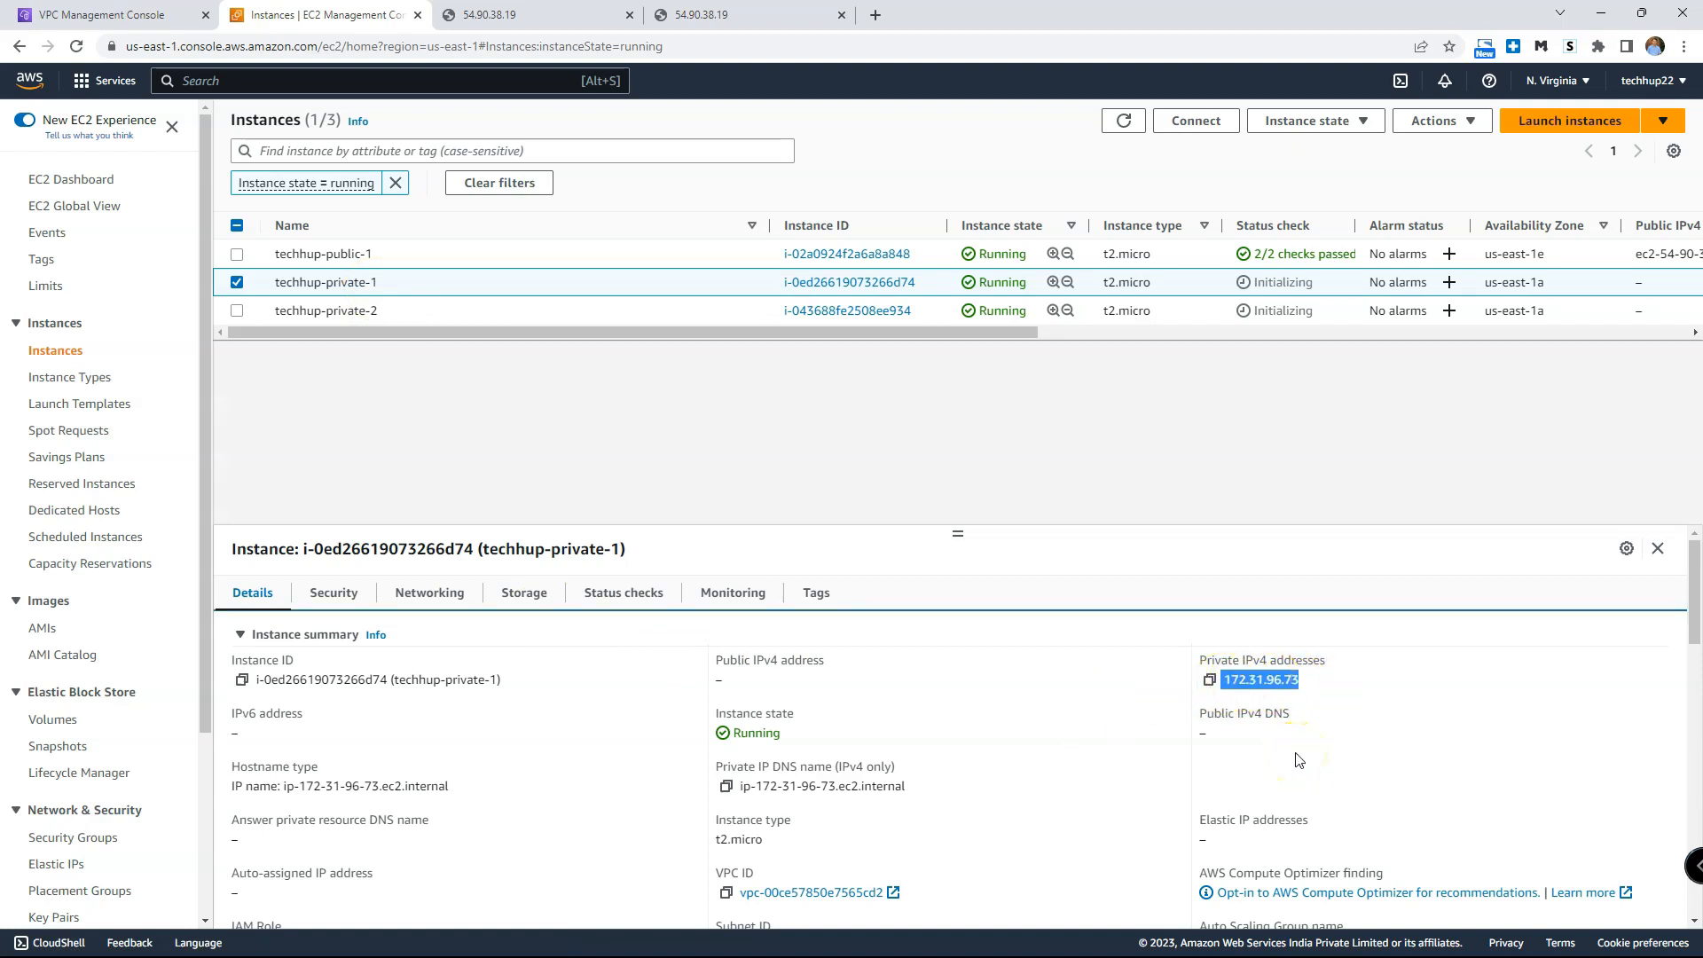
Step: Switch to the PowerPoint presentation to review the Steps slide, and switch to the ubuntu session in MobaXterm
mouse_move(1199, 954)
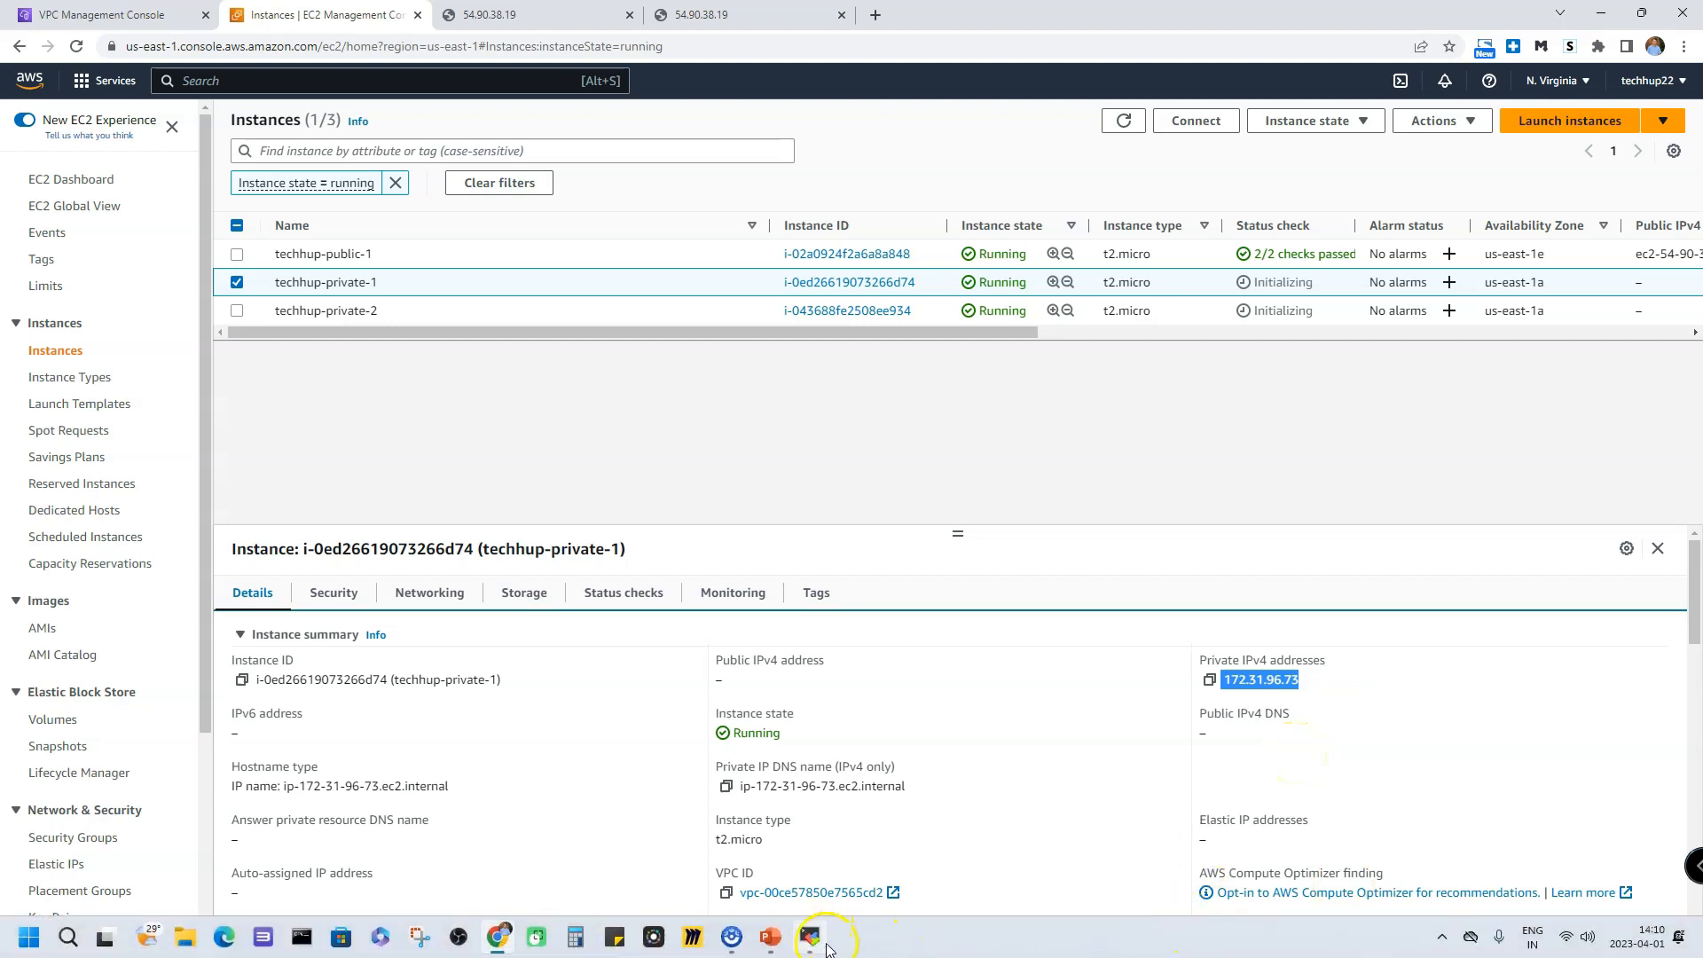
mouse_move(813, 946)
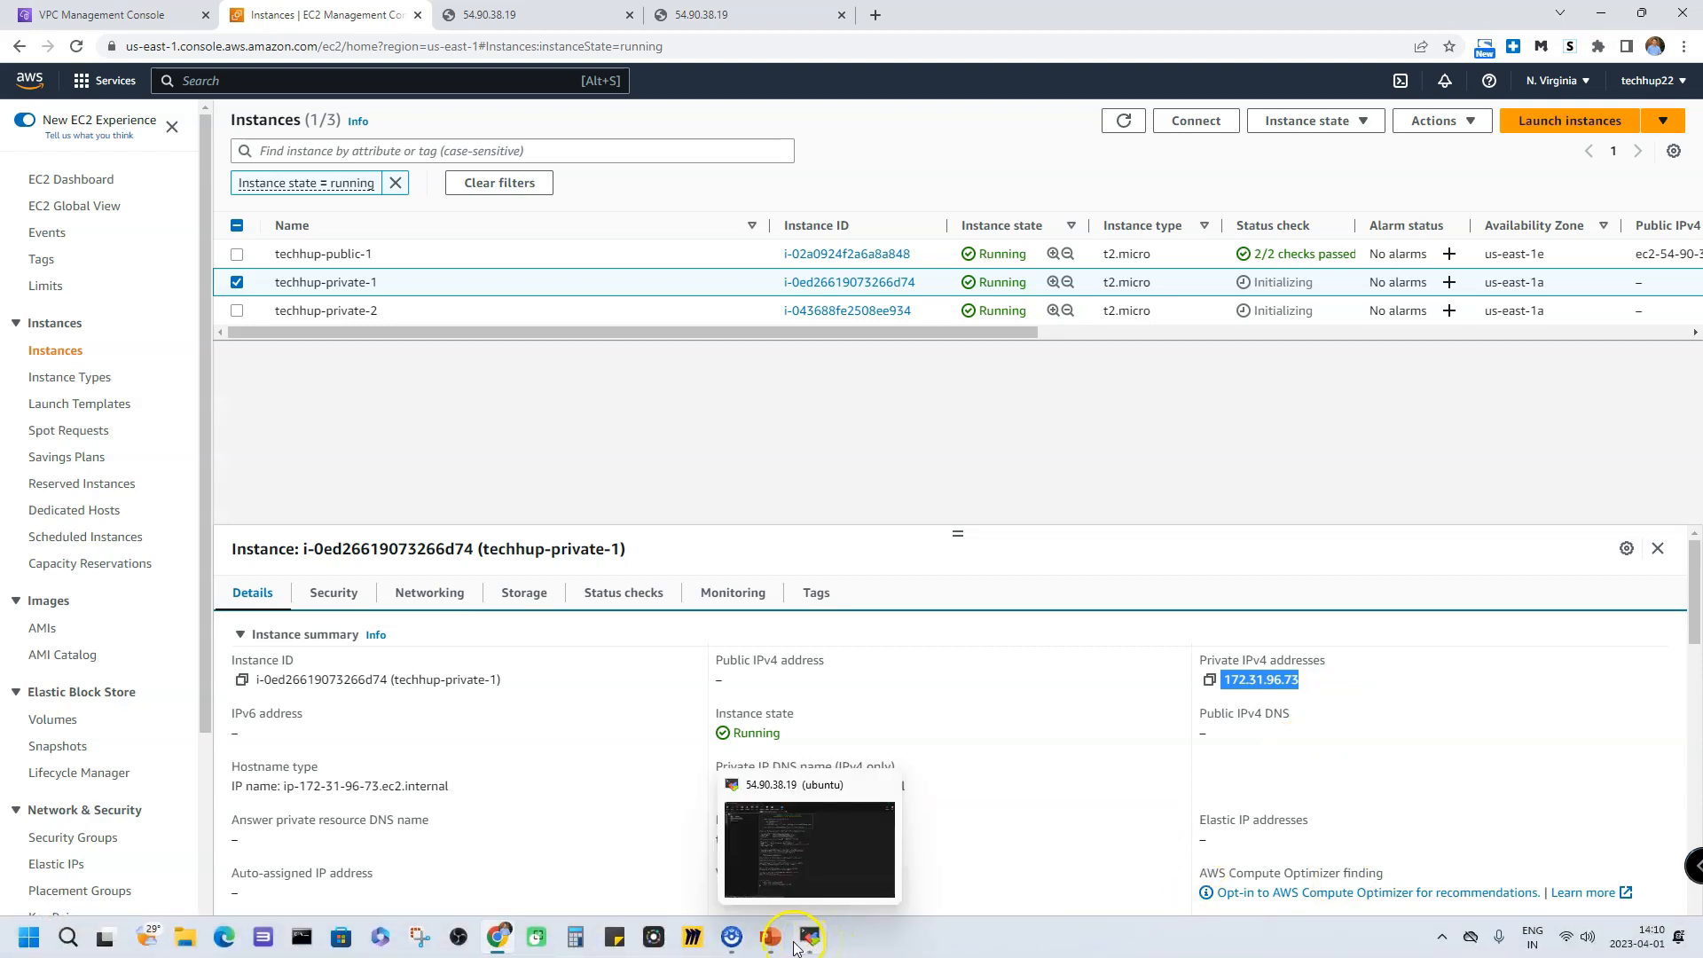
left_click(763, 877)
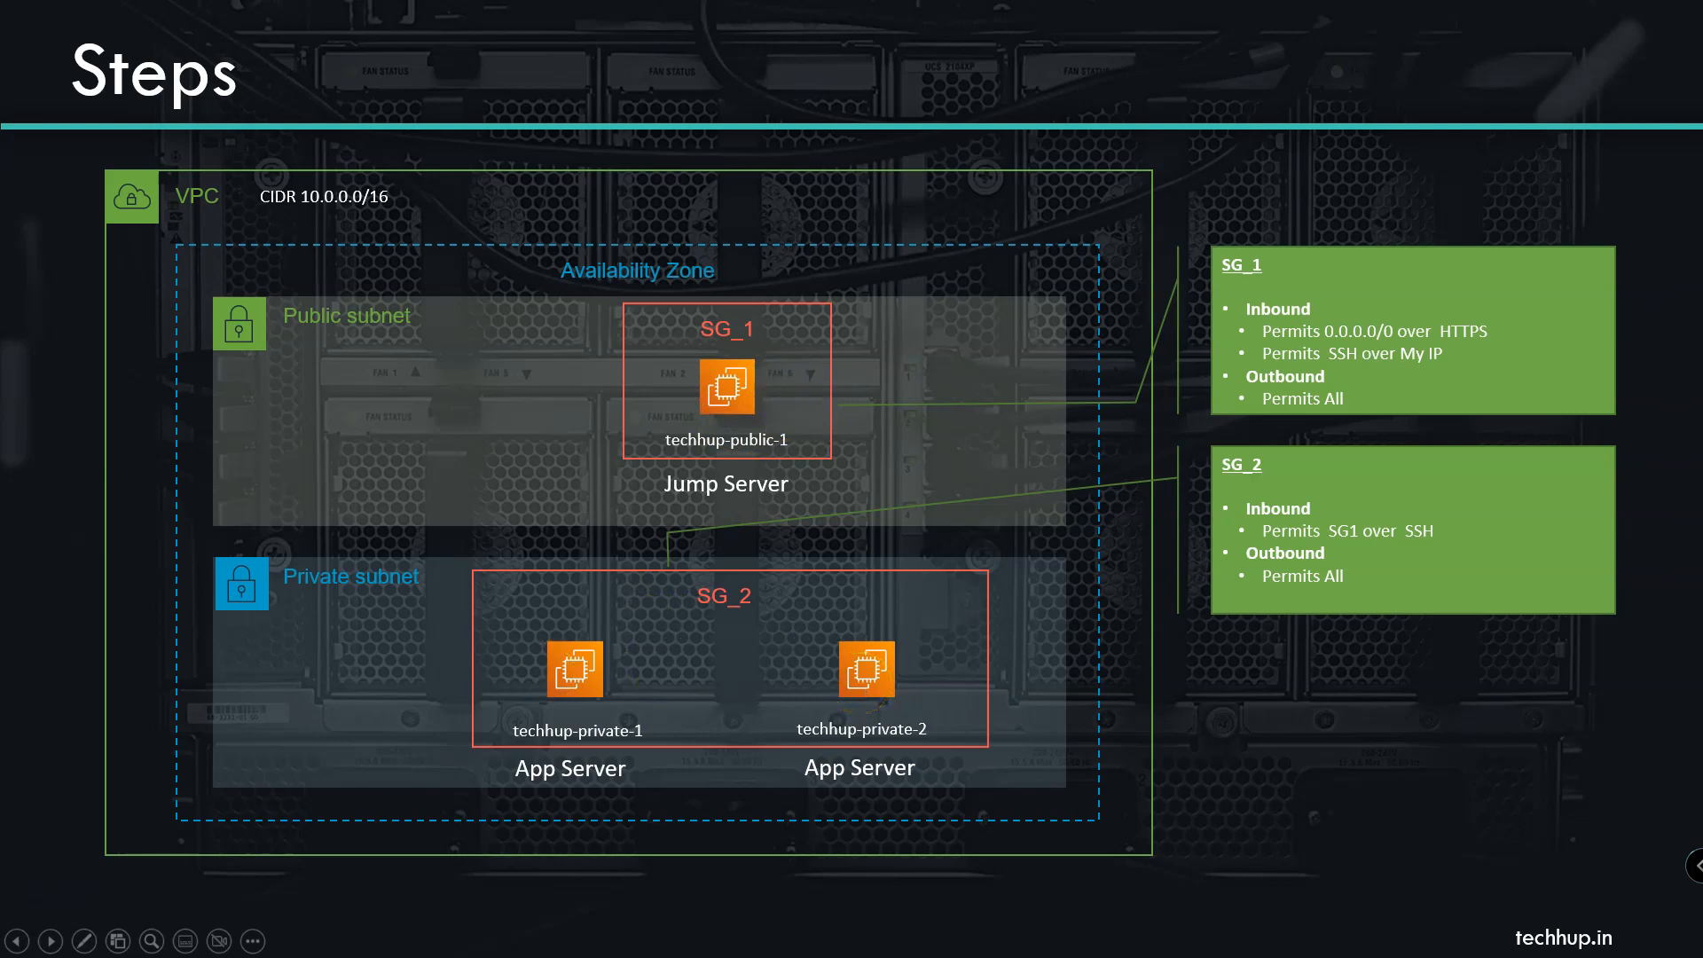
key("alt+Tab")
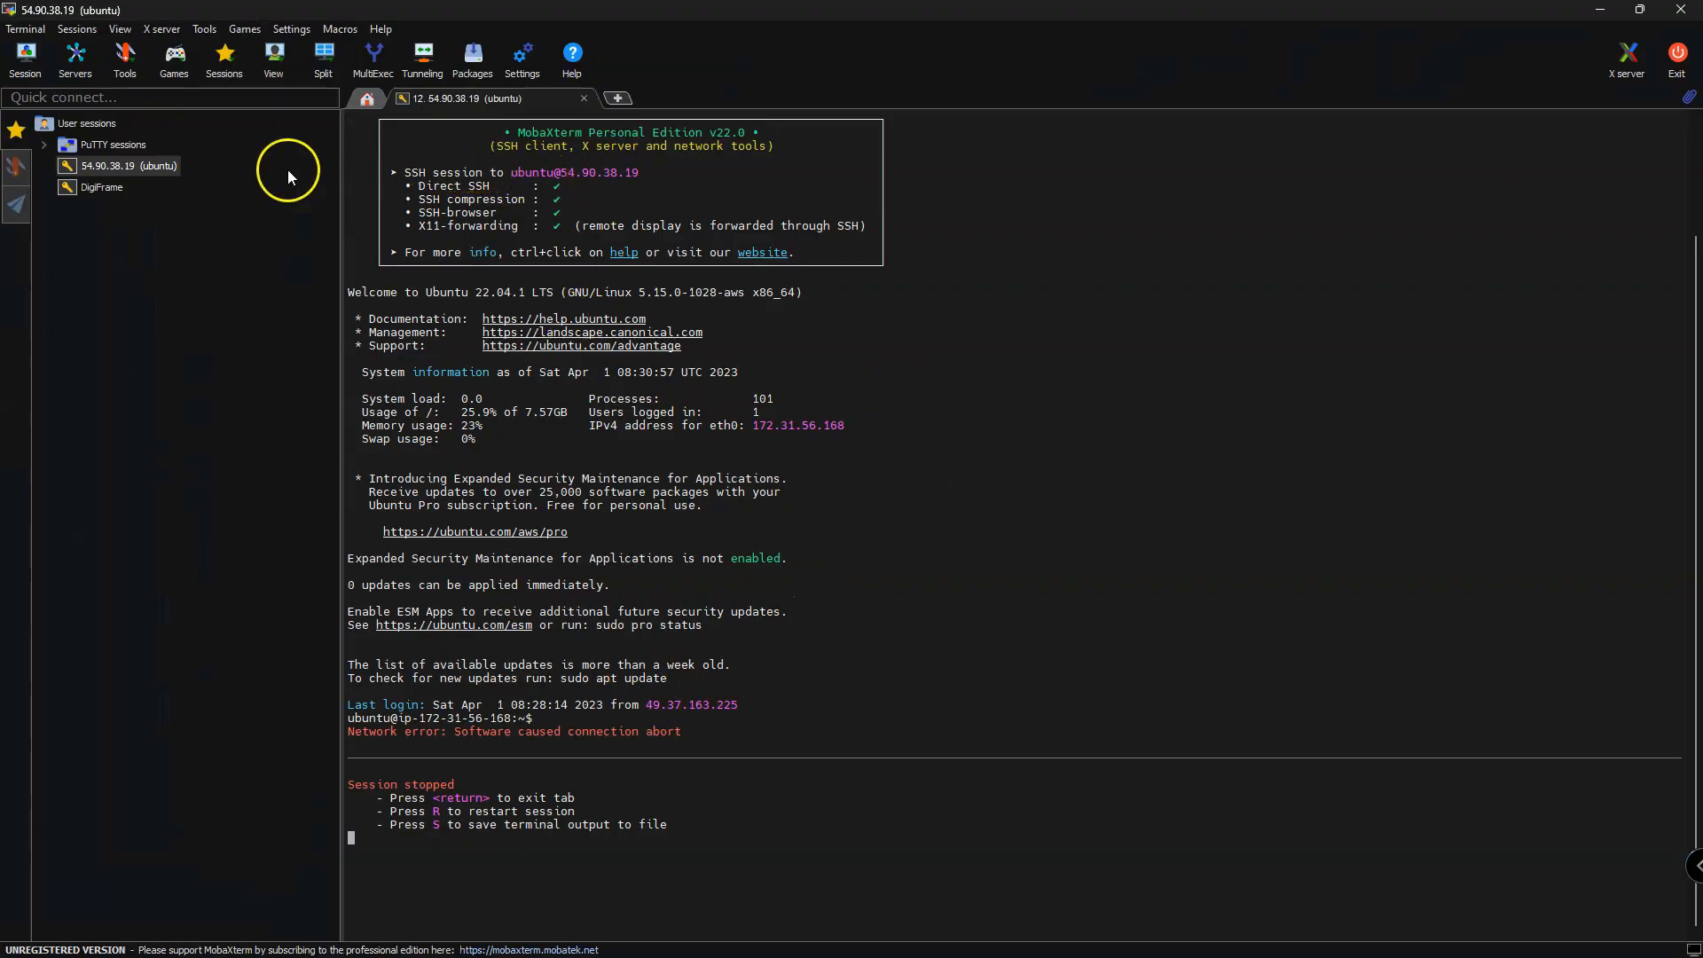
Step: Set up a new SSH session with remote host 172.31.96.73 and the specified username ubuntu
mouse_move(167, 215)
left_click(26, 55)
left_click(494, 271)
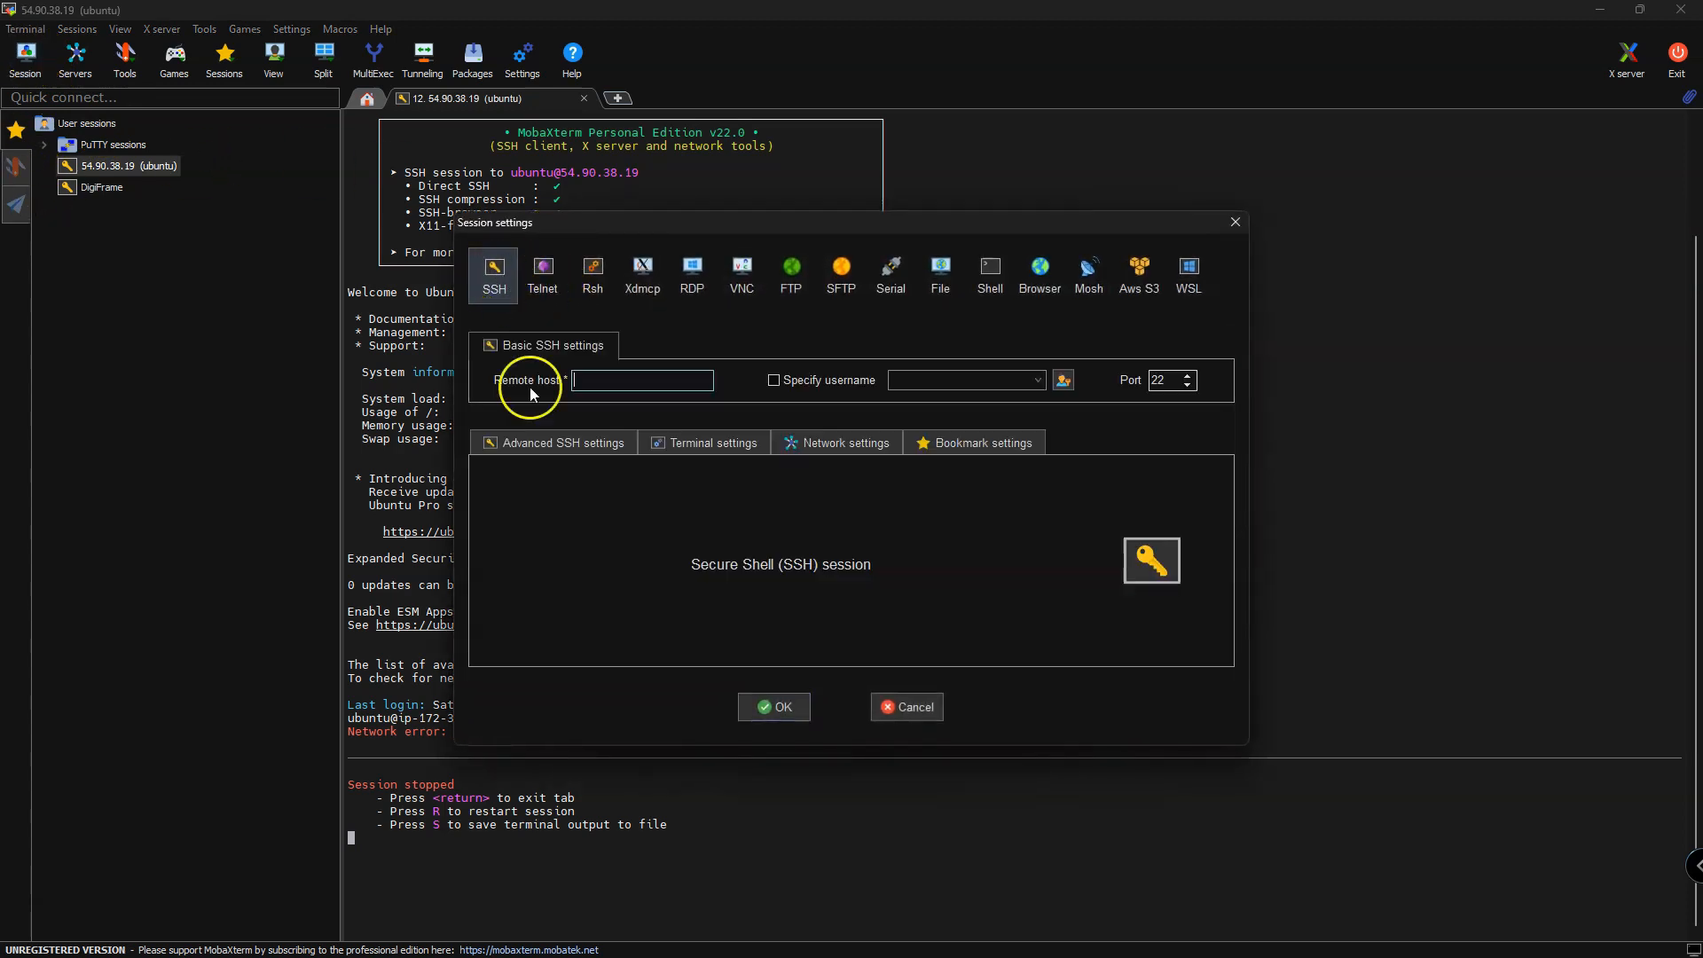
left_click(594, 383)
right_click(594, 383)
left_click(449, 458)
left_click(864, 383)
type("ubuntu")
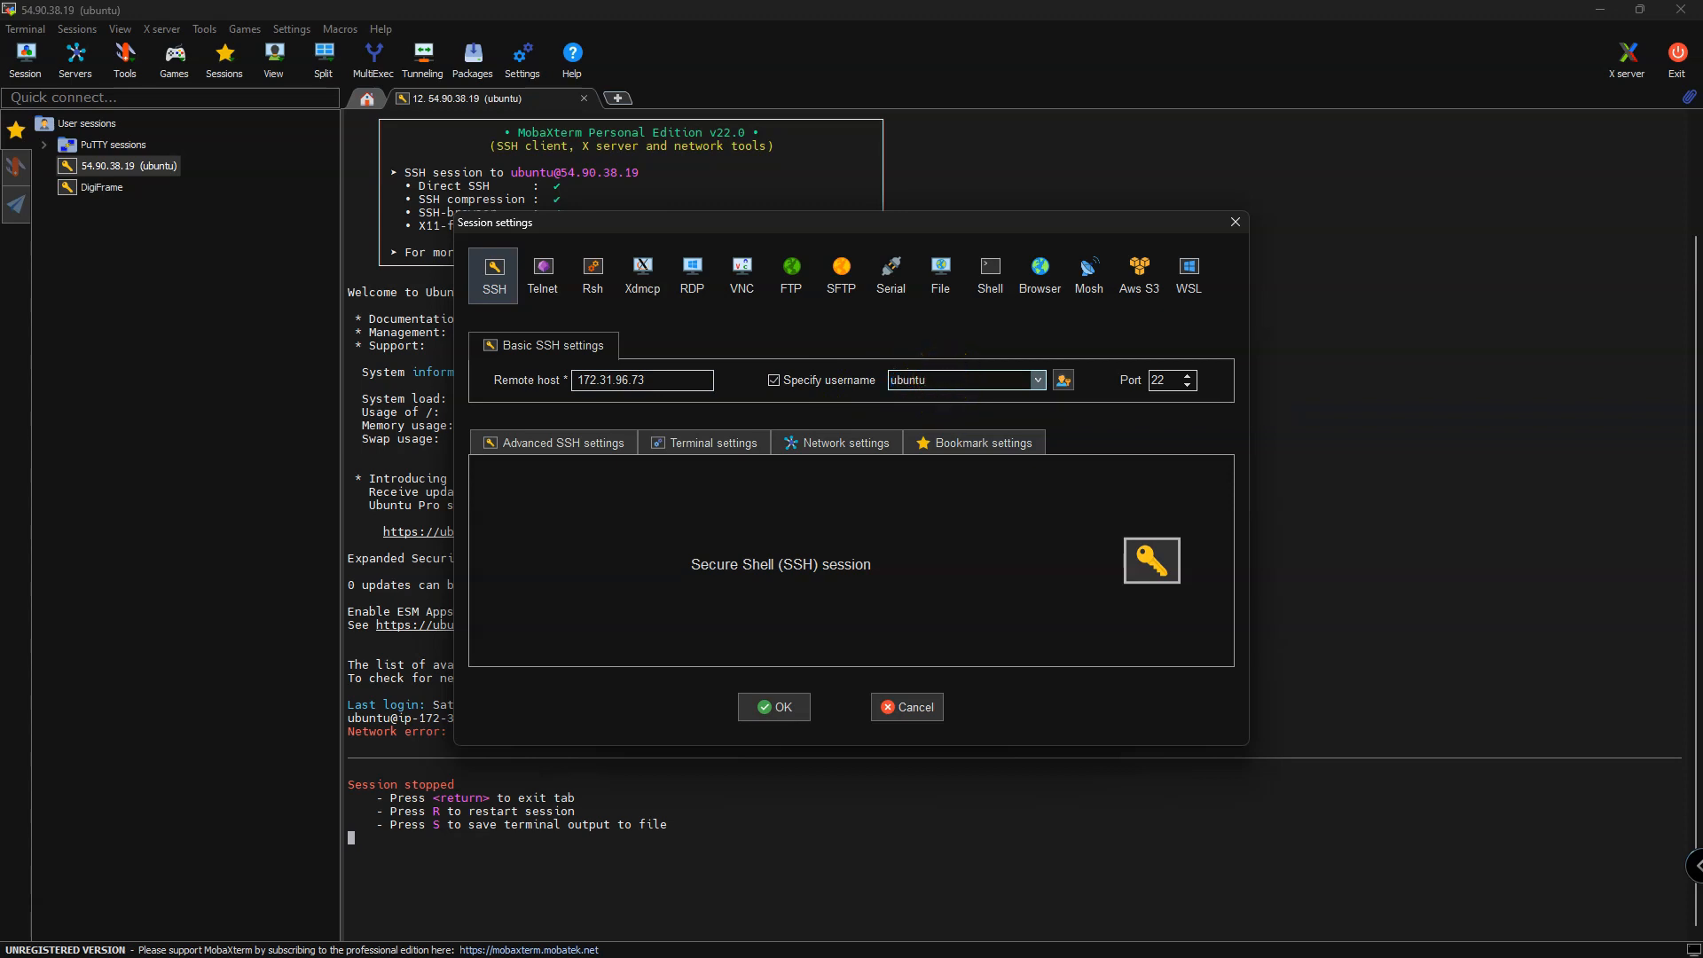
Step: Set the session to use techhup.pem from Downloads as its private key, and try to connect directly to techhup-private-1
left_click(585, 443)
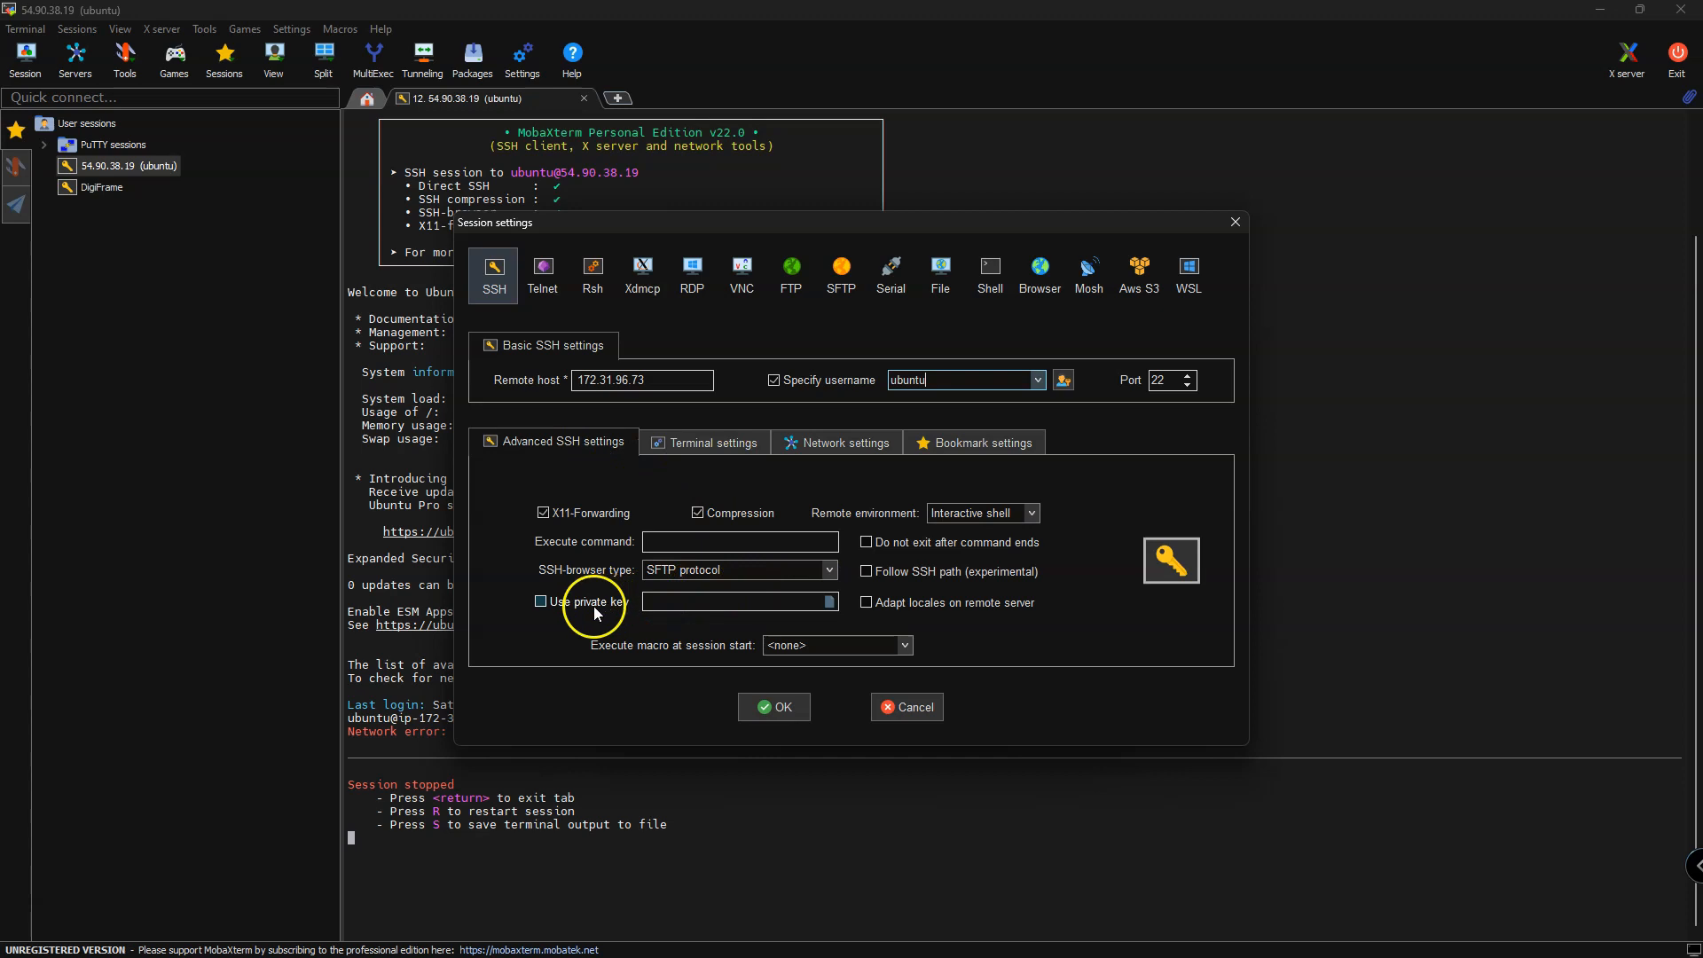
left_click(540, 602)
left_click(827, 602)
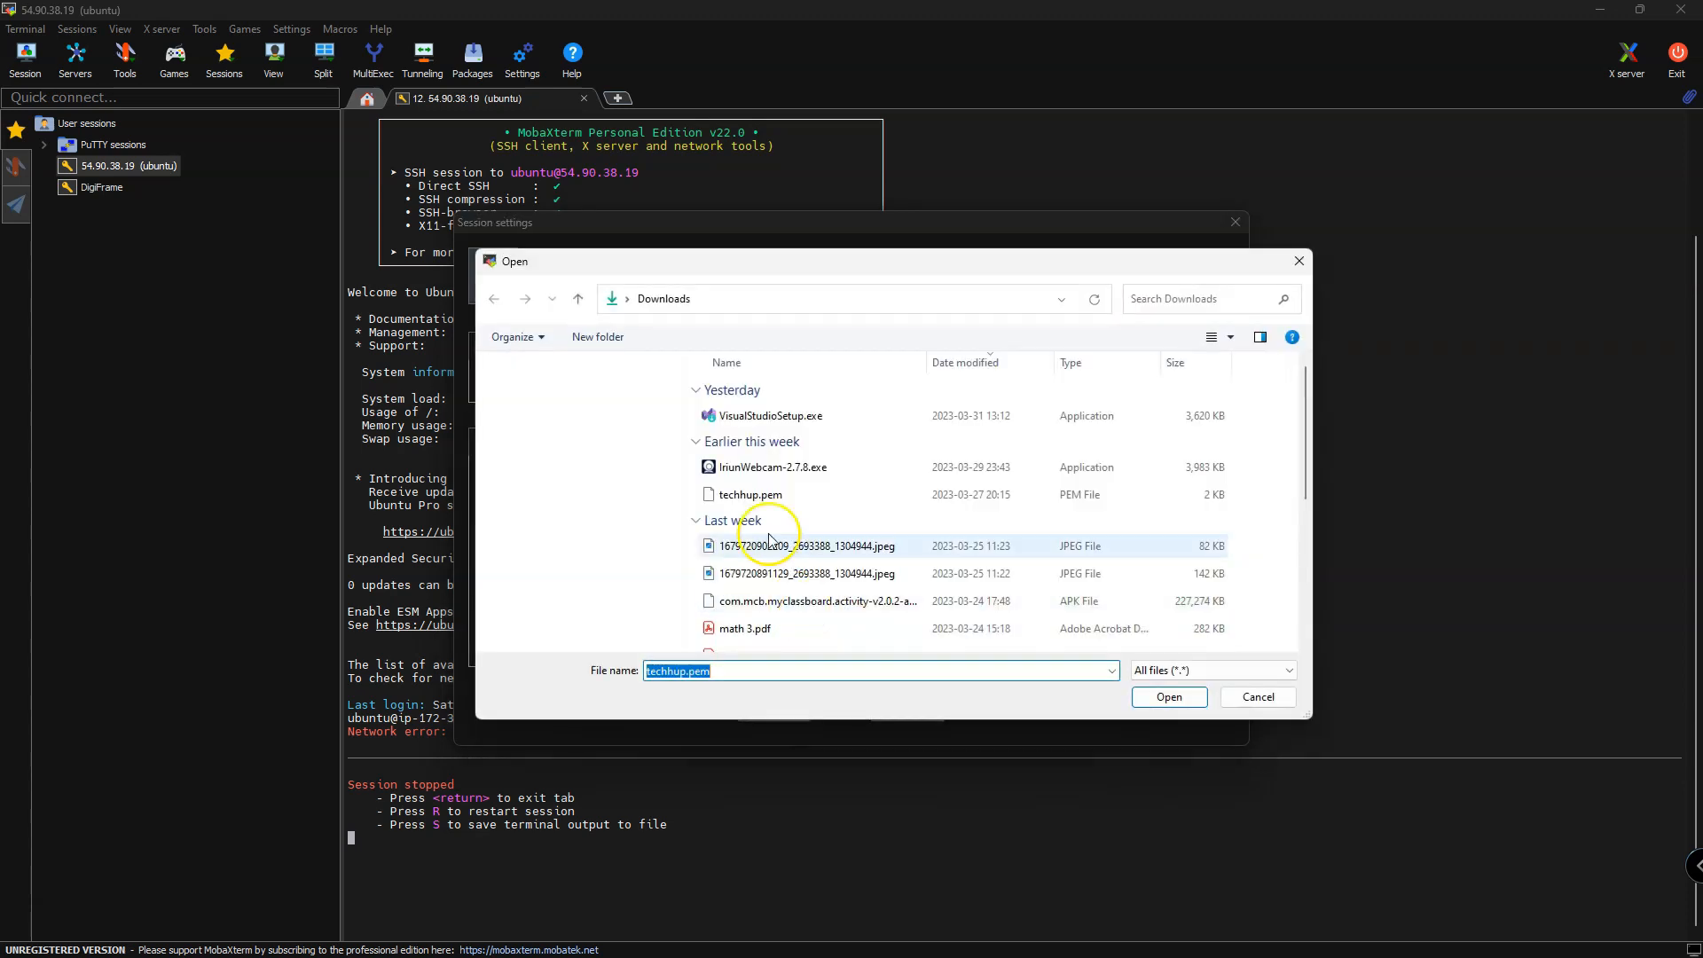
left_click(753, 494)
left_click(1169, 697)
left_click(765, 705)
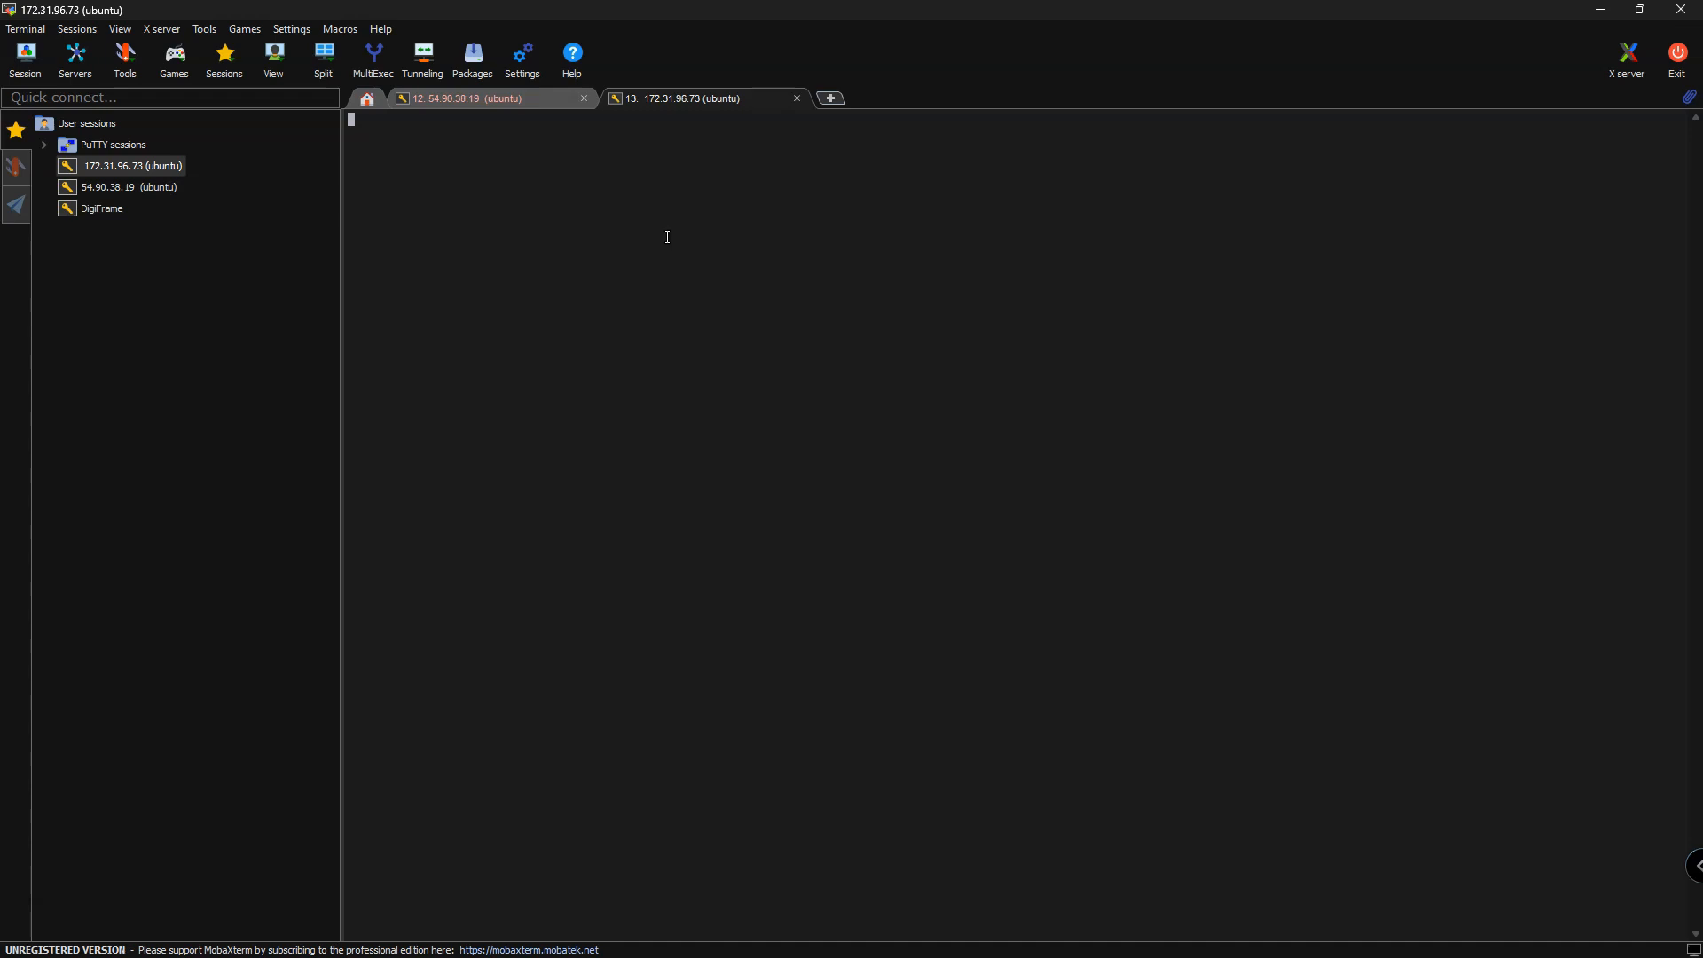
Step: Close the 172.31.96.73 session and restart the stopped 54.90.38.19 session to the jump server
left_click(796, 98)
left_click(376, 99)
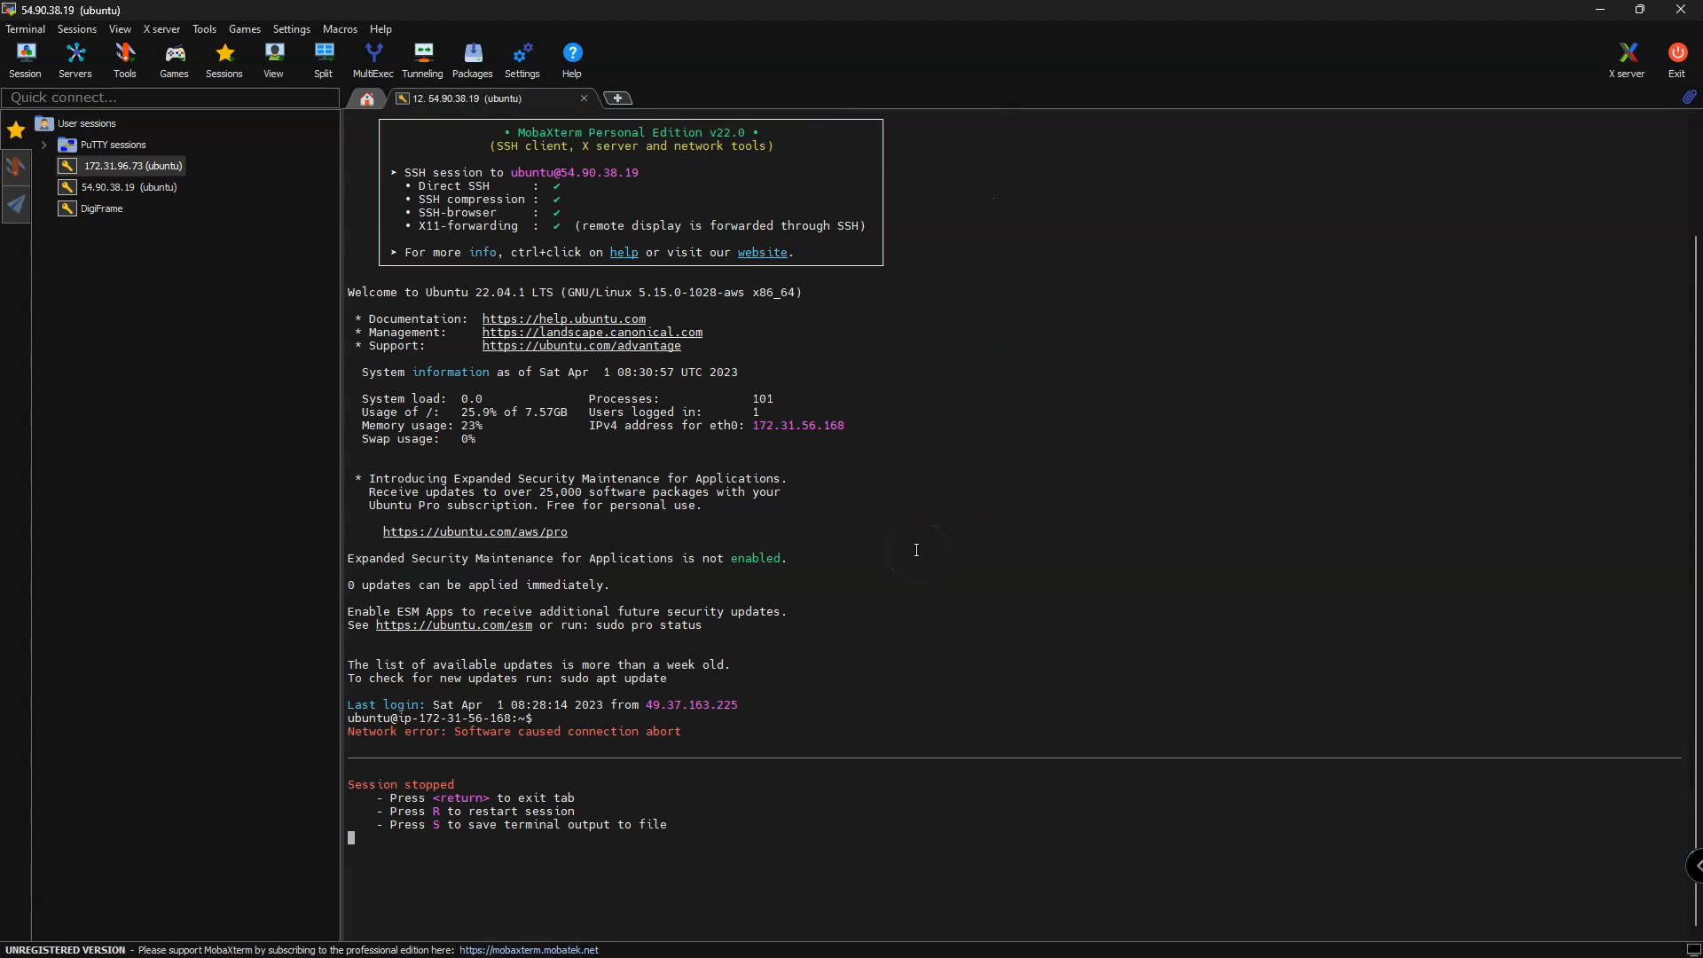
key("r")
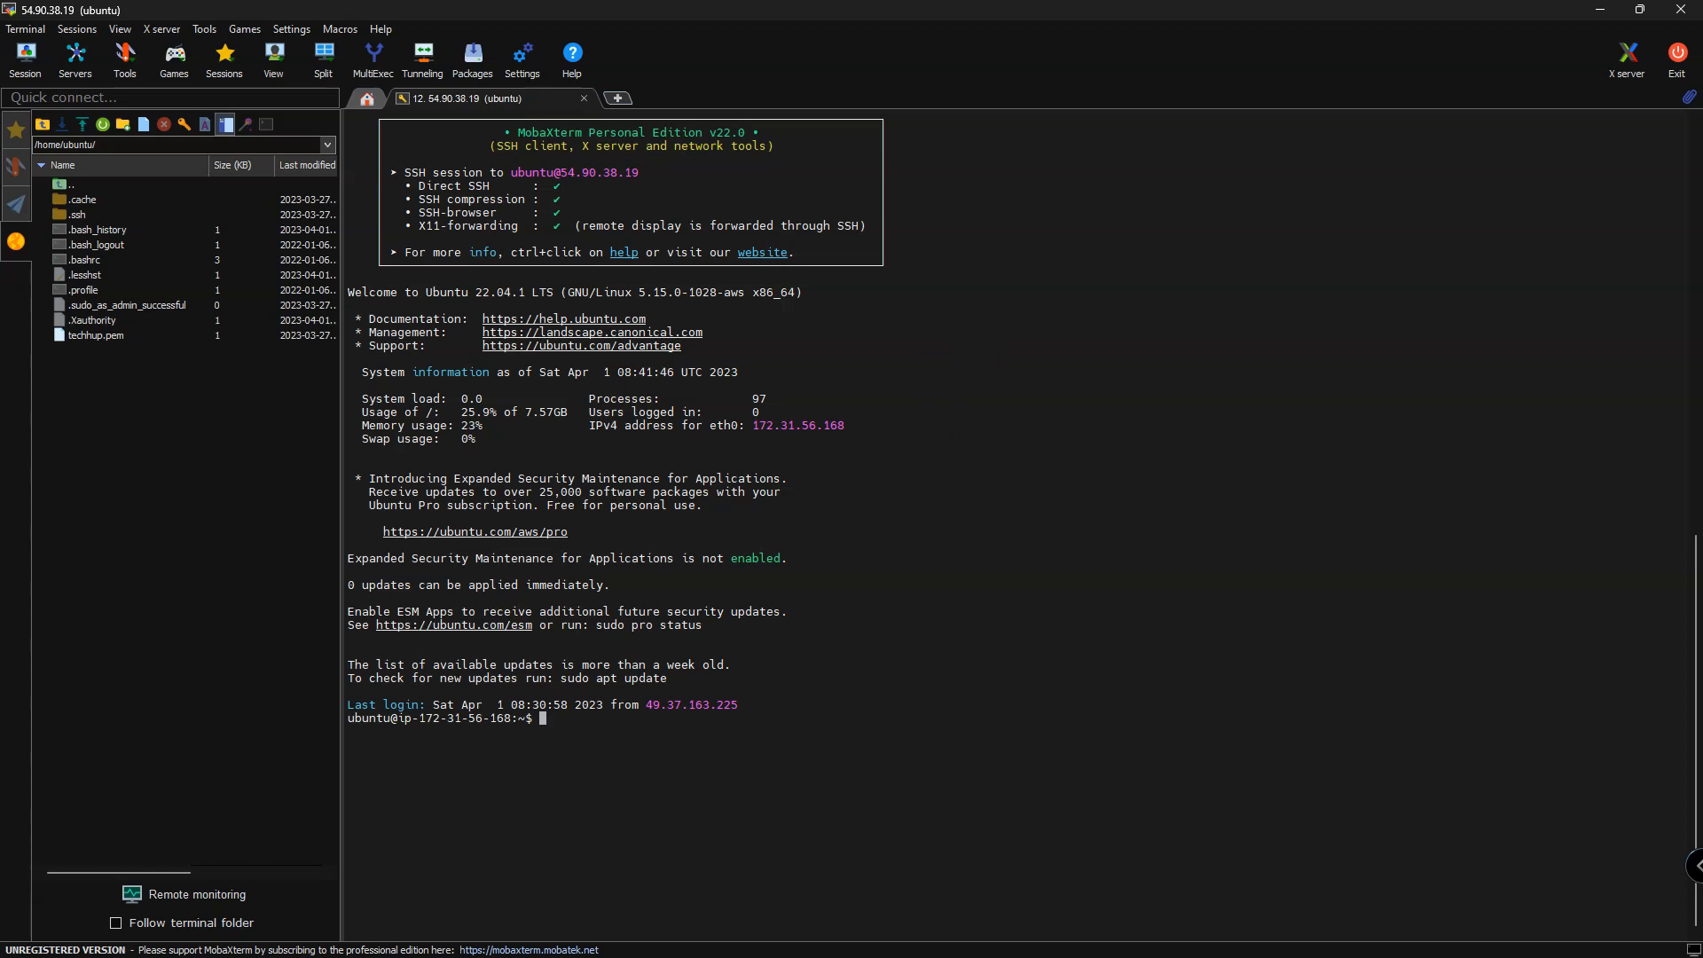
Step: List the jump server's home directory with ls -l and check for the techhup.pem key file
key("alt+Tab")
type("ls -l")
key("Return")
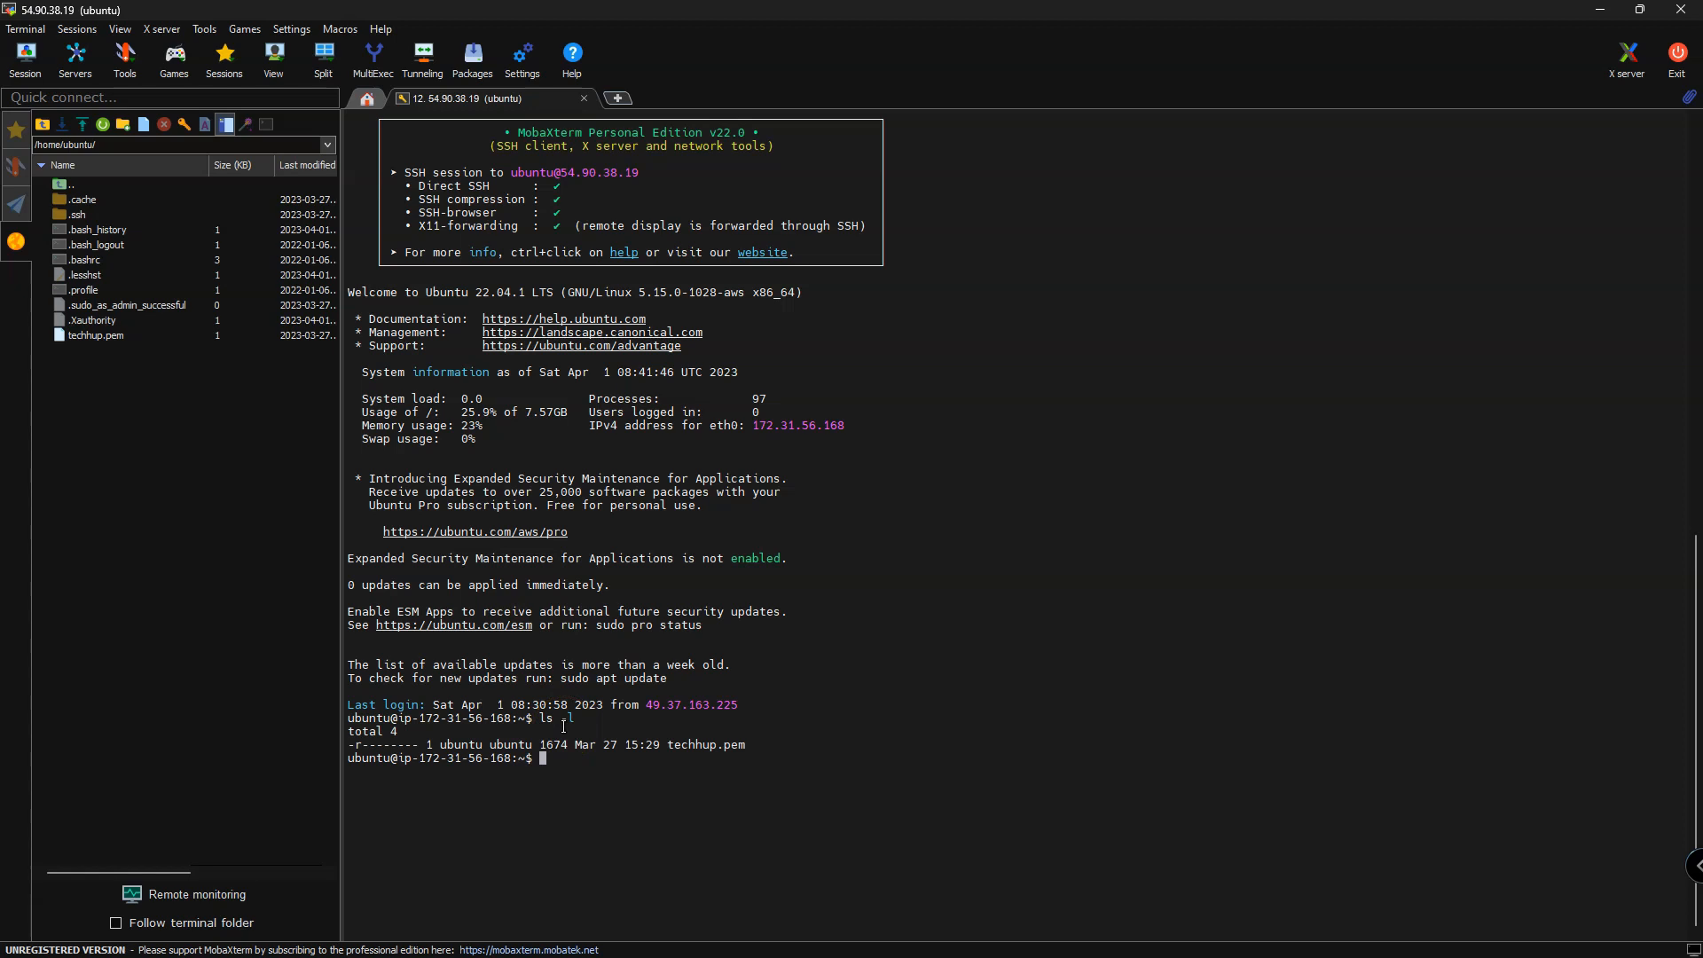
left_click_drag(667, 745, 747, 745)
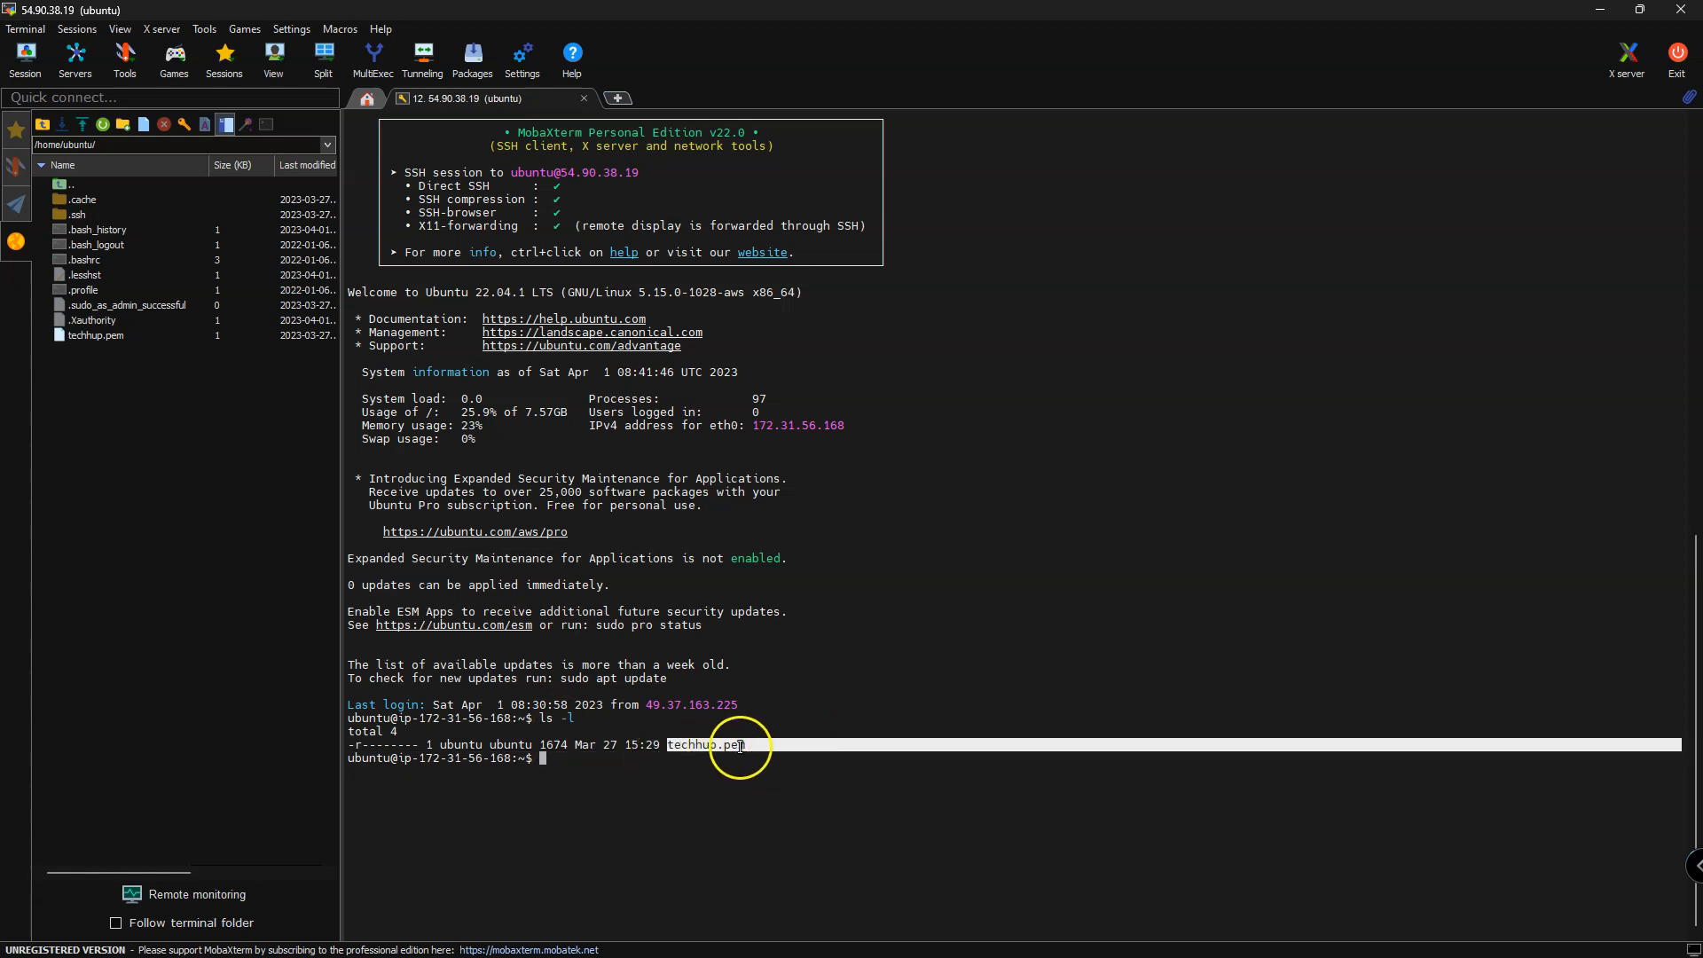
left_click(630, 775)
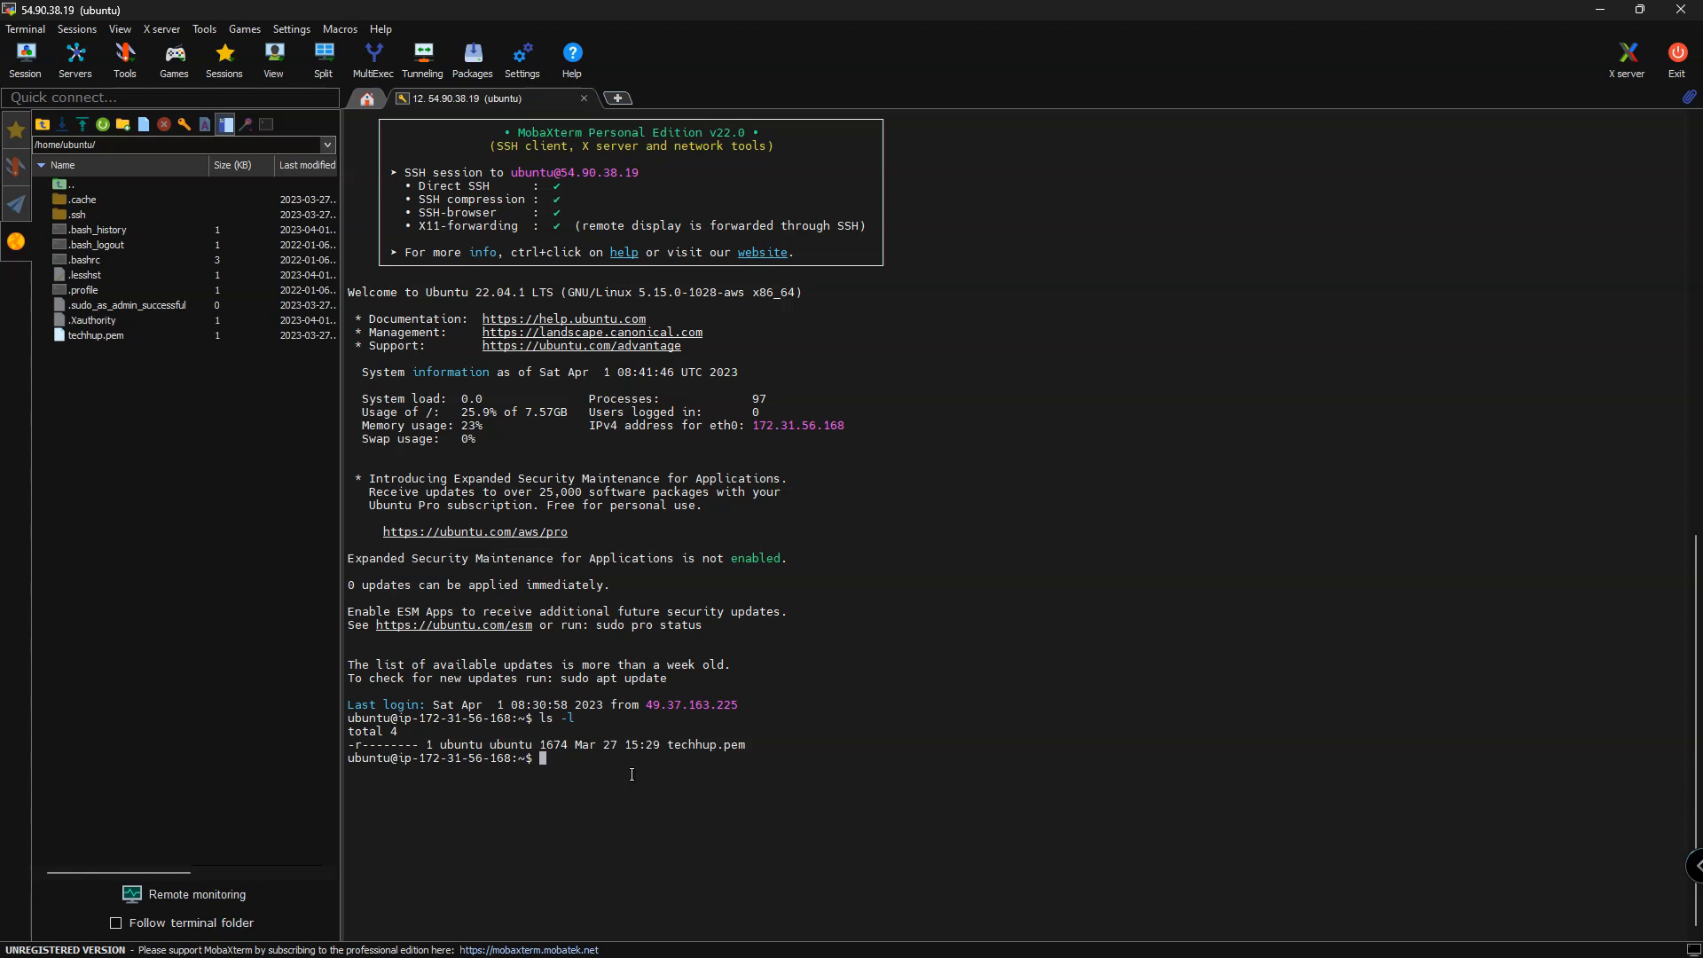
Step: Begin the command "ssh -i techhup.pem ubuntu@" and cancel pasting the copied file name after it
type("ssh -i techhup.pem ubuntu")
right_click(779, 761)
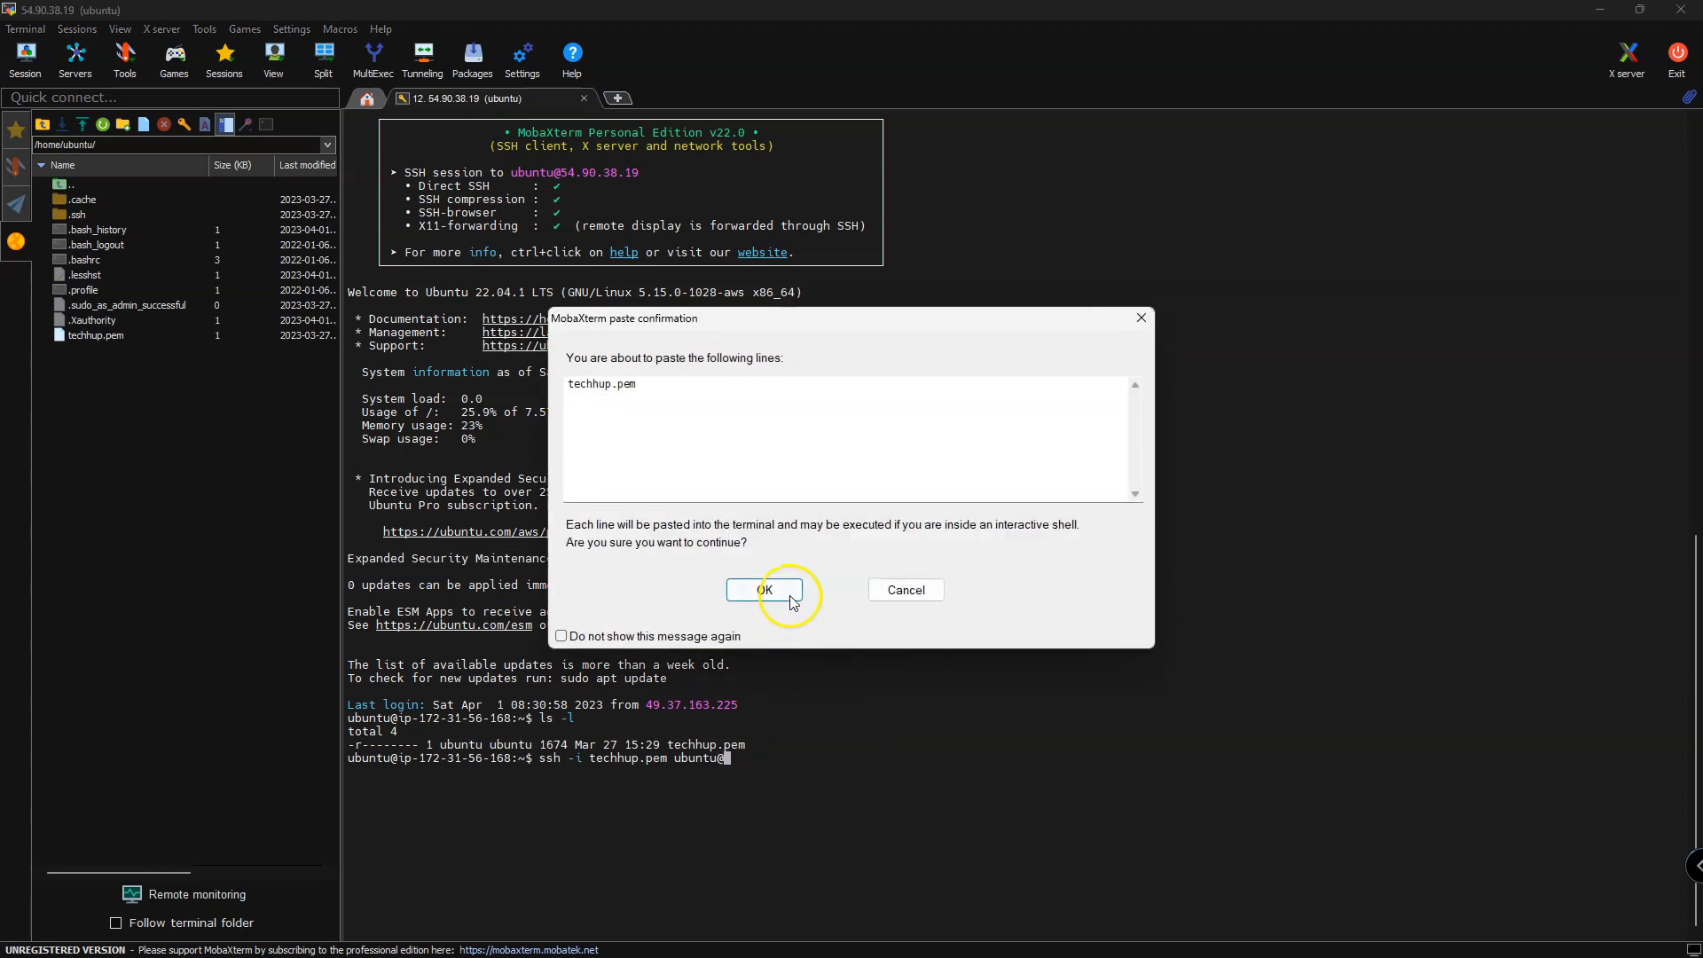
left_click(906, 591)
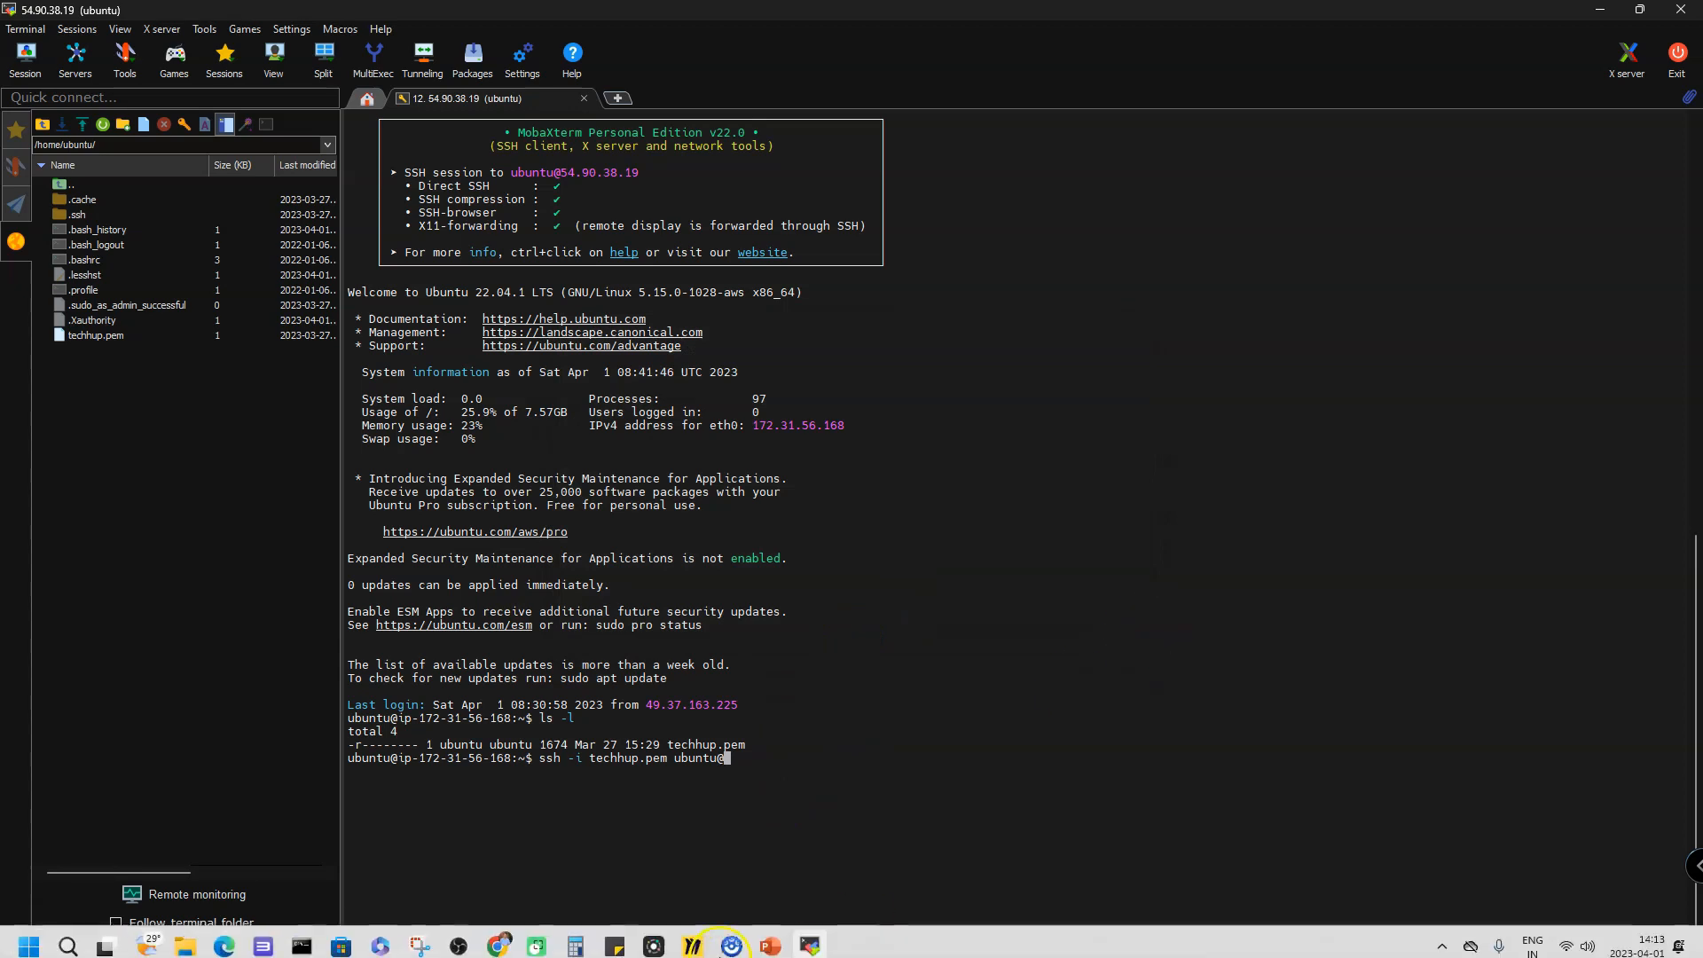
Step: Copy the private IPv4 address of techhup-private-1 from the EC2 console and return to MobaXterm
left_click(534, 938)
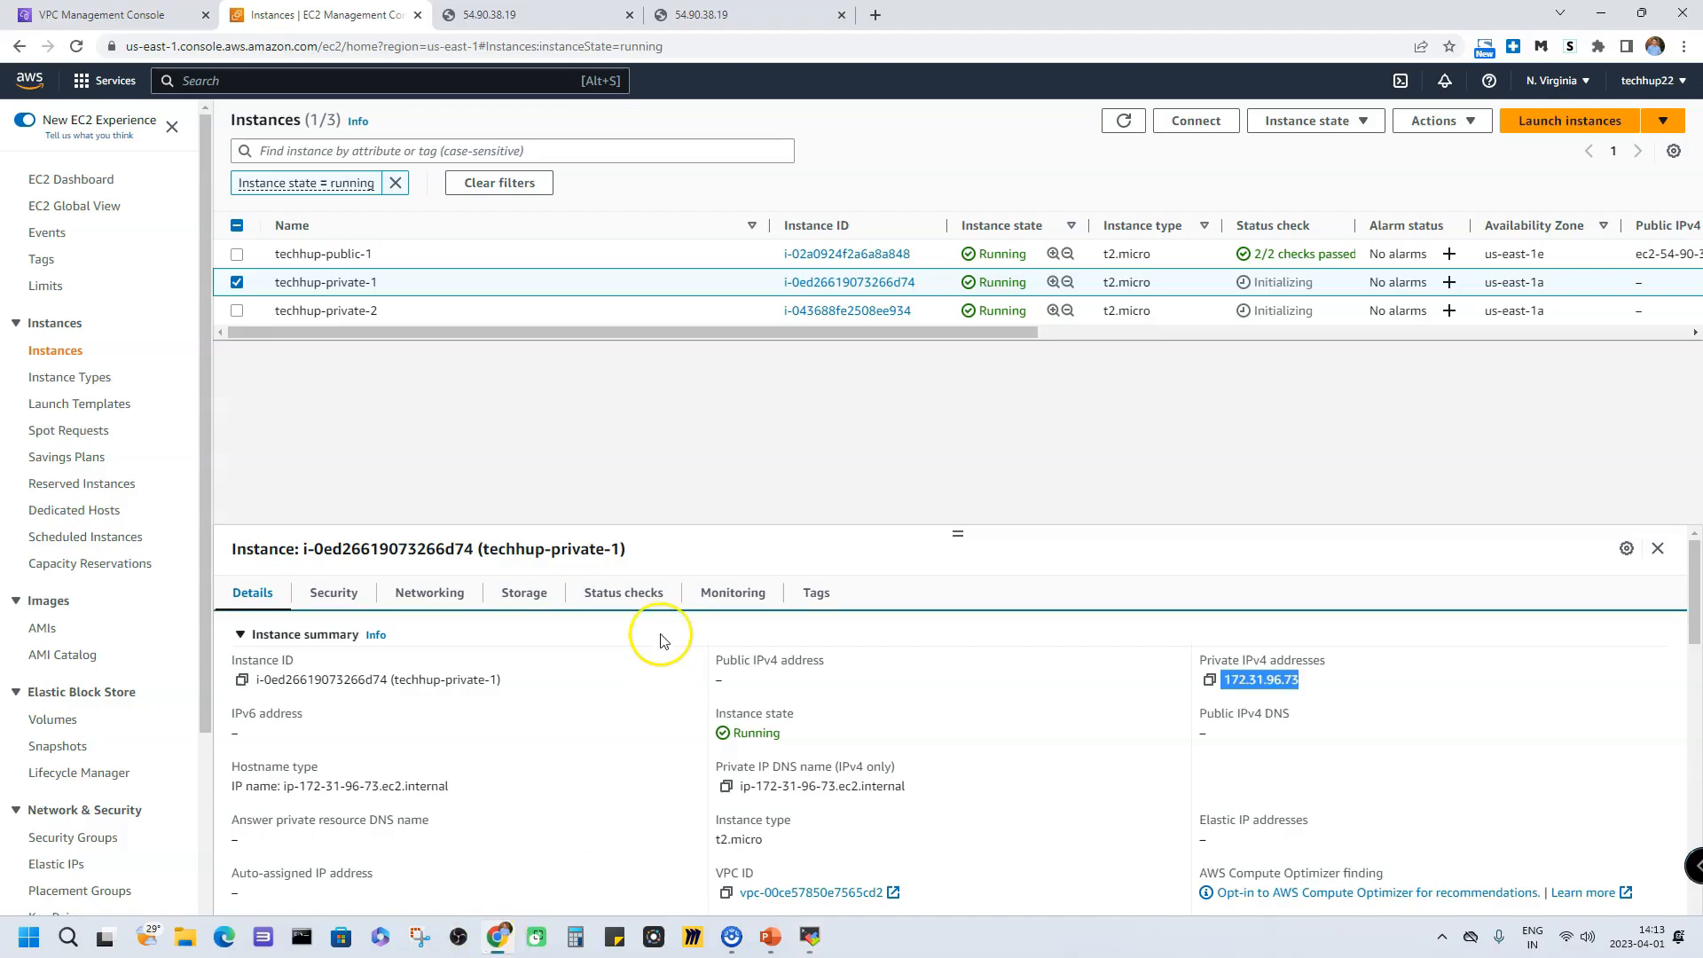
left_click(1209, 680)
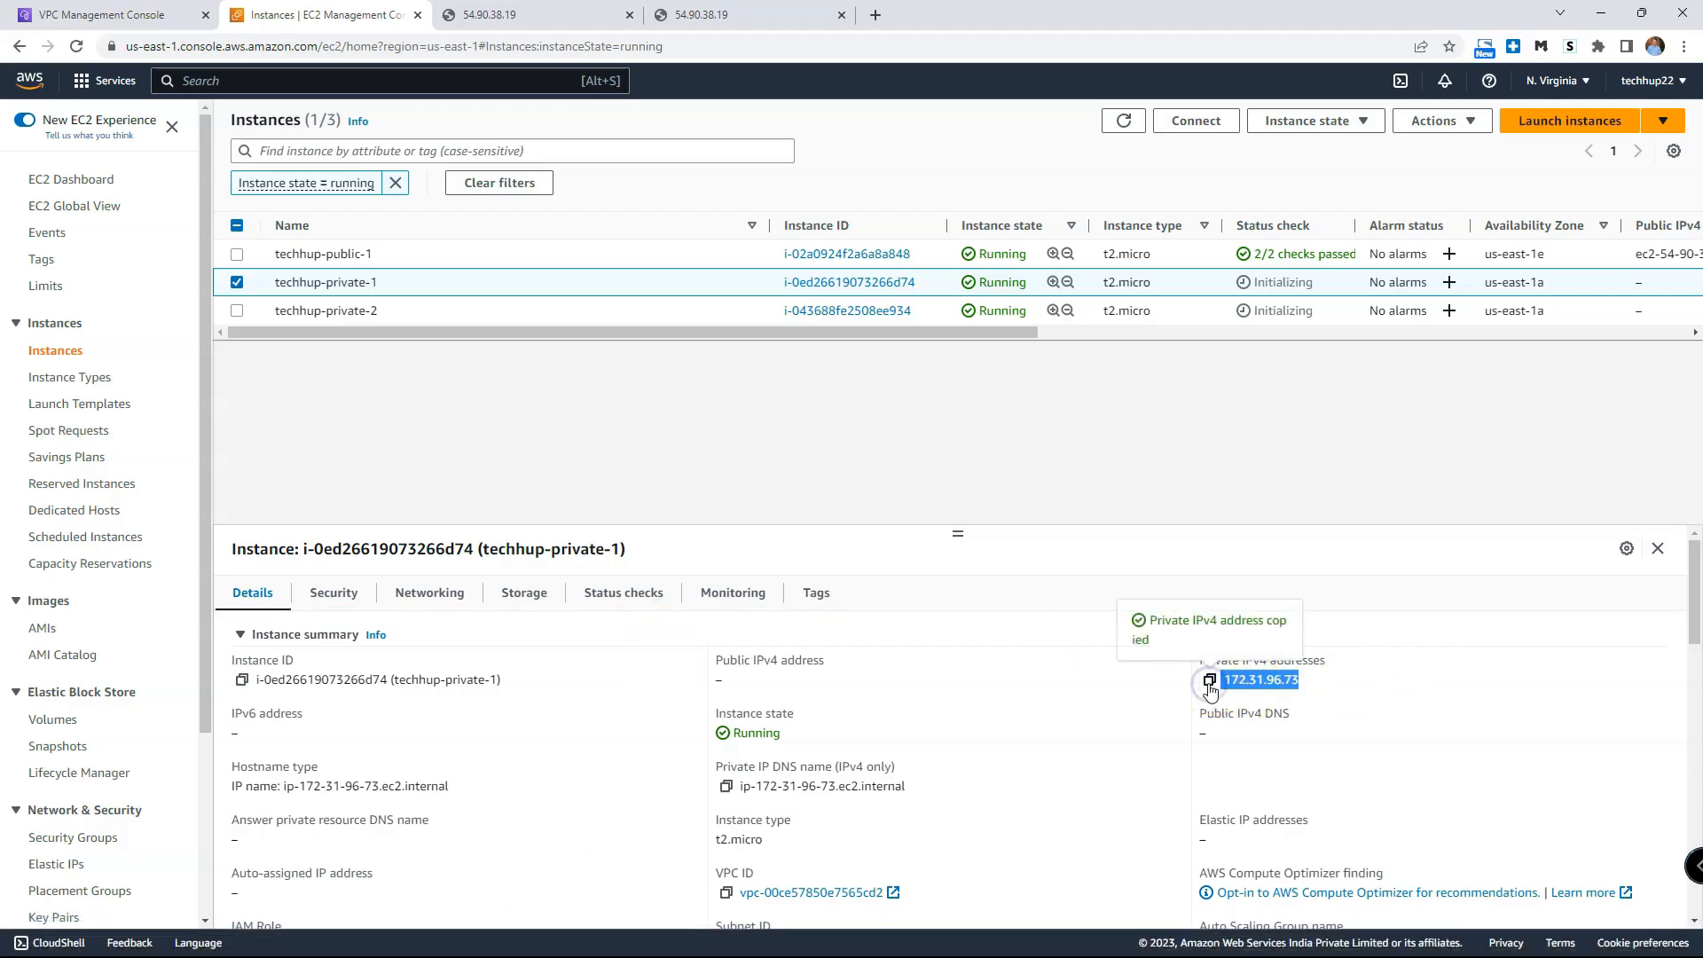
key("alt+Tab")
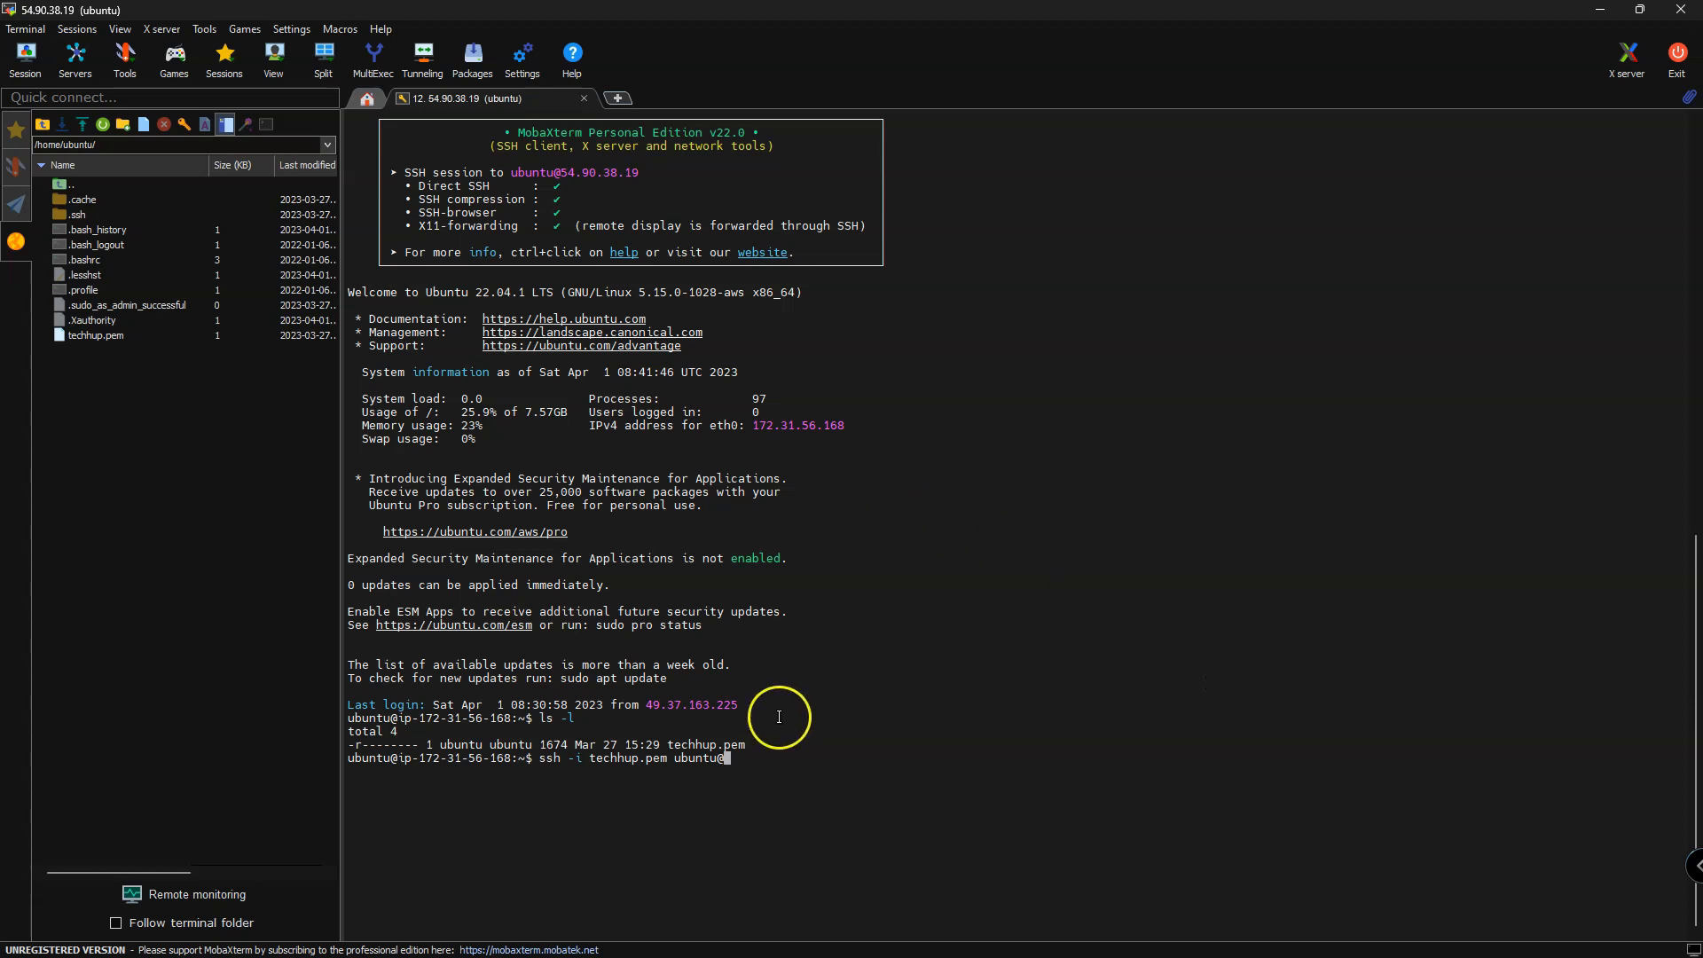
Step: Complete the SSH command with 172.31.96.73, run it, and accept the host key with yes
right_click(866, 763)
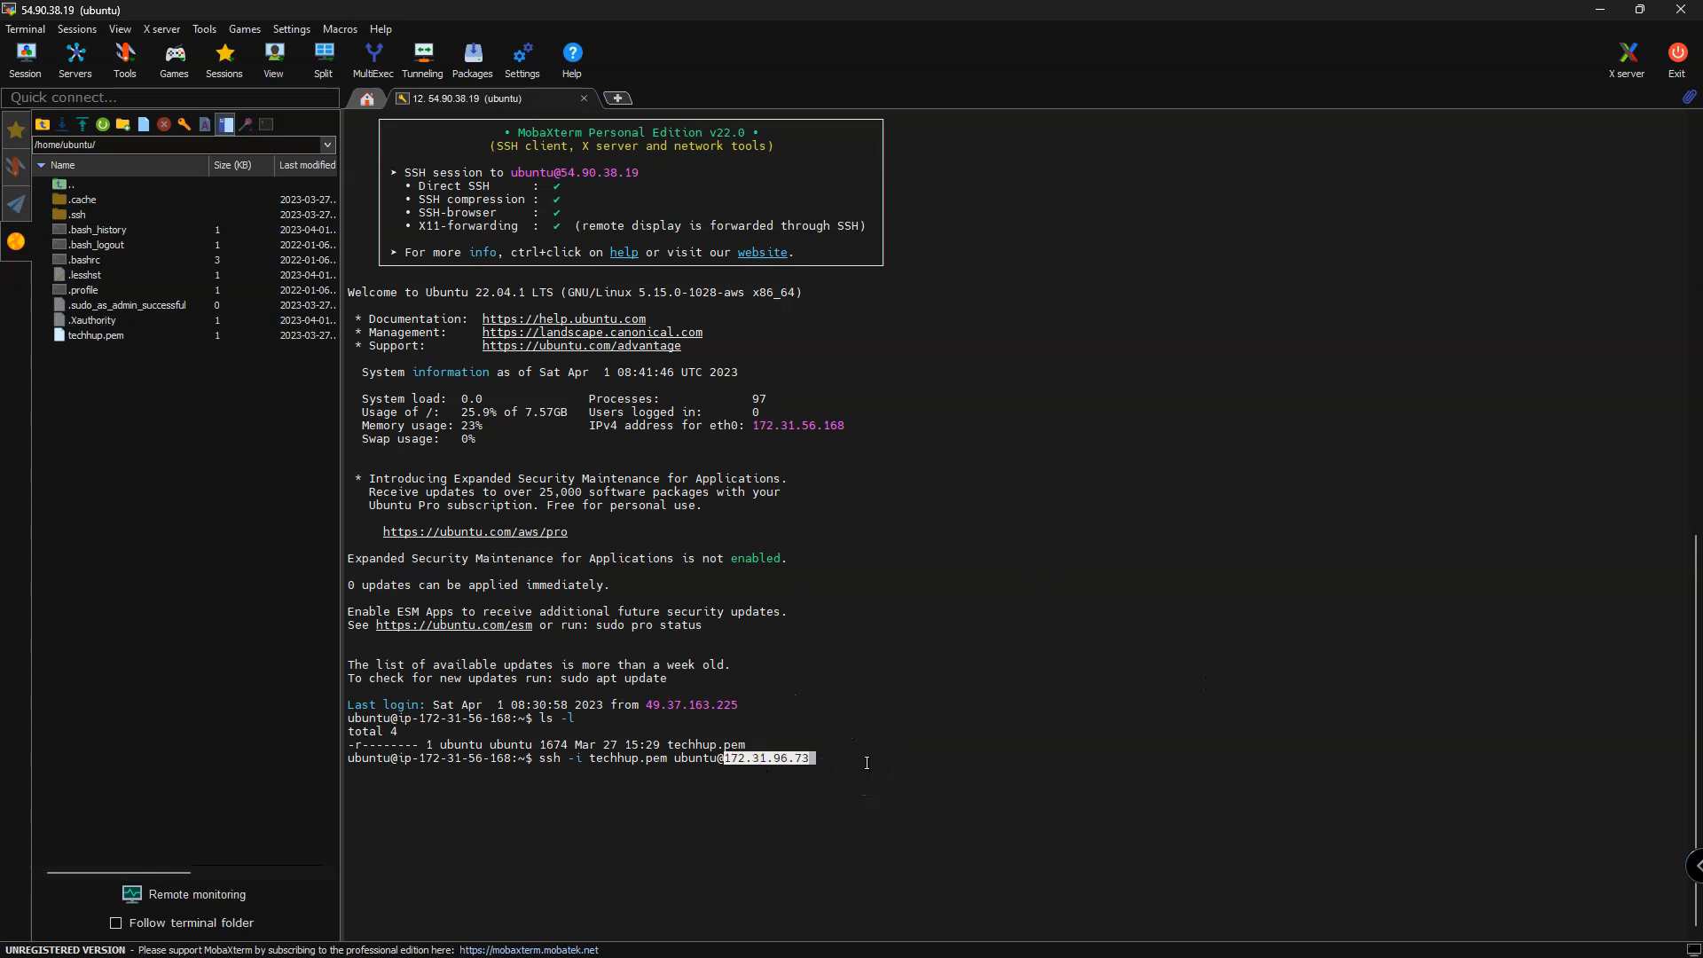
key("Return")
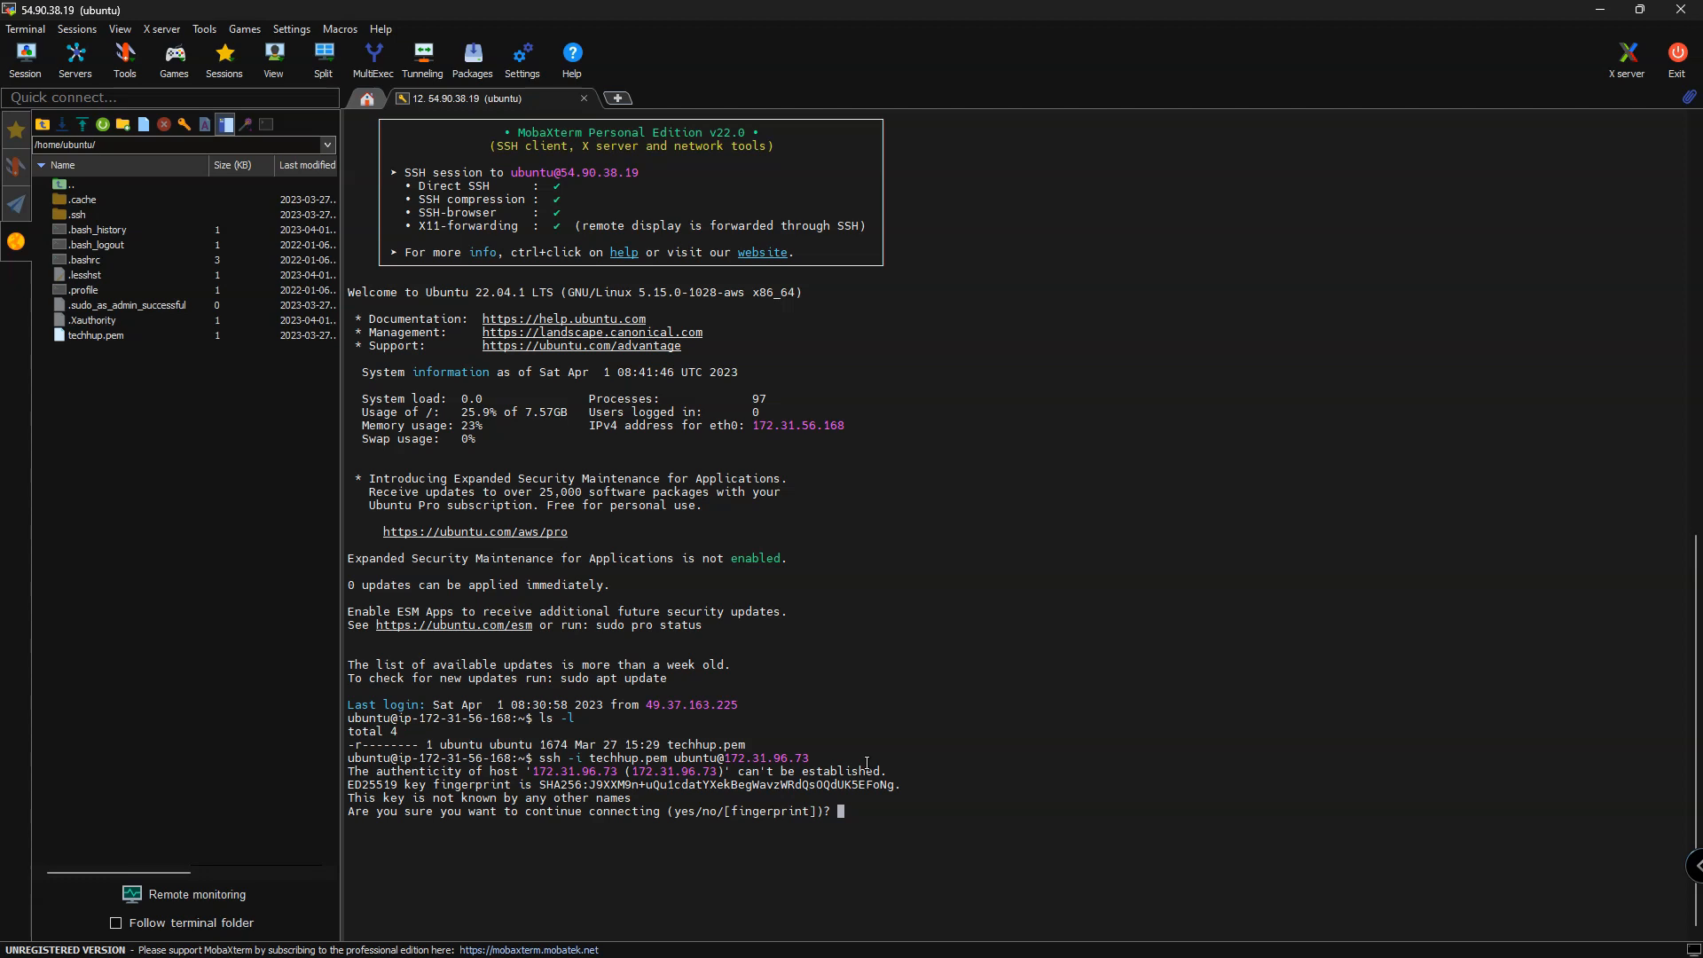
type("yes")
key("Return")
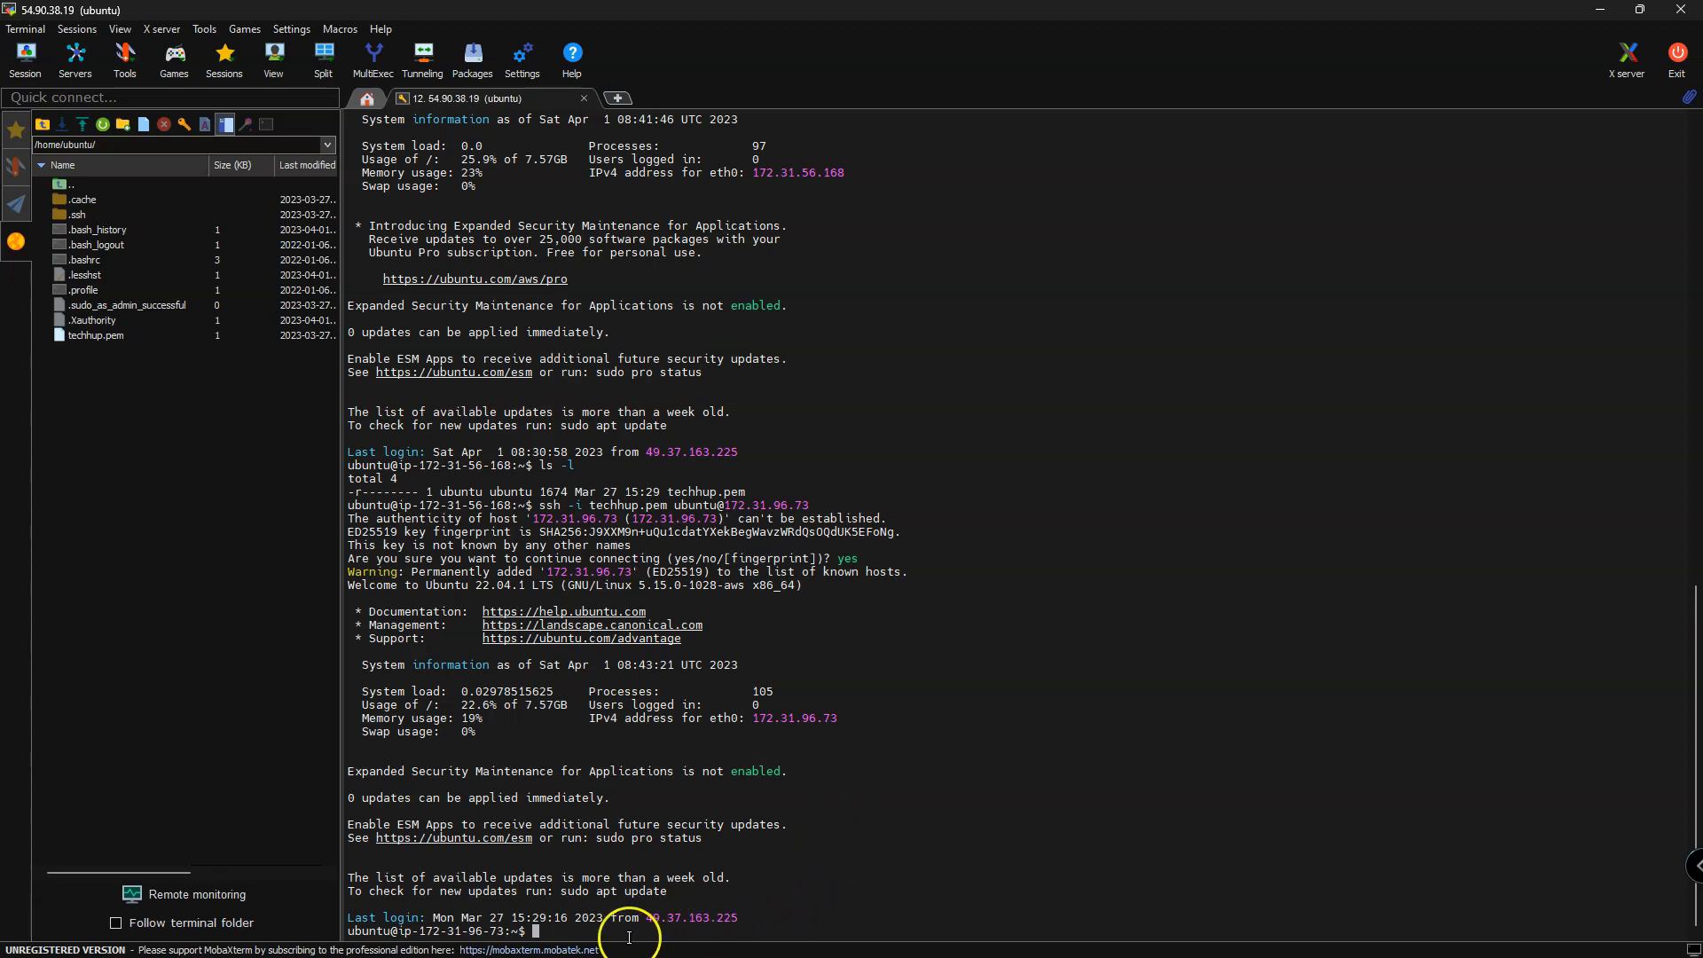
Step: Compare the address in the shell prompt with the private IPv4 address of techhup-private-1 in the EC2 console
left_click_drag(514, 931, 422, 931)
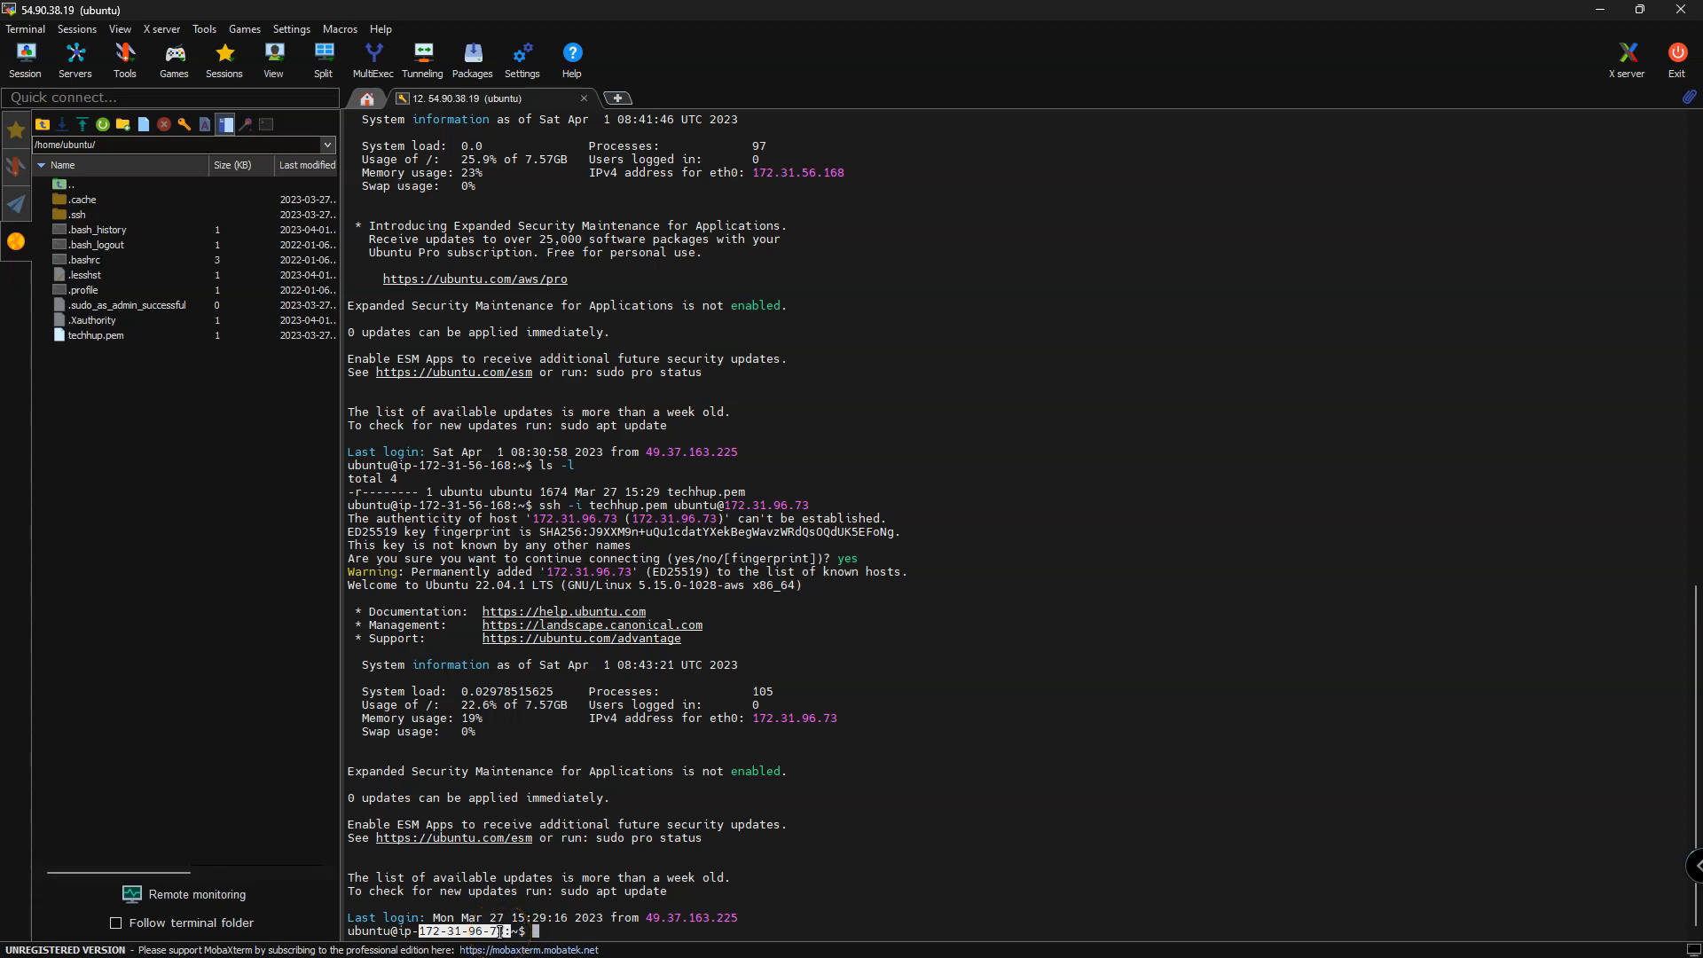
left_click(497, 938)
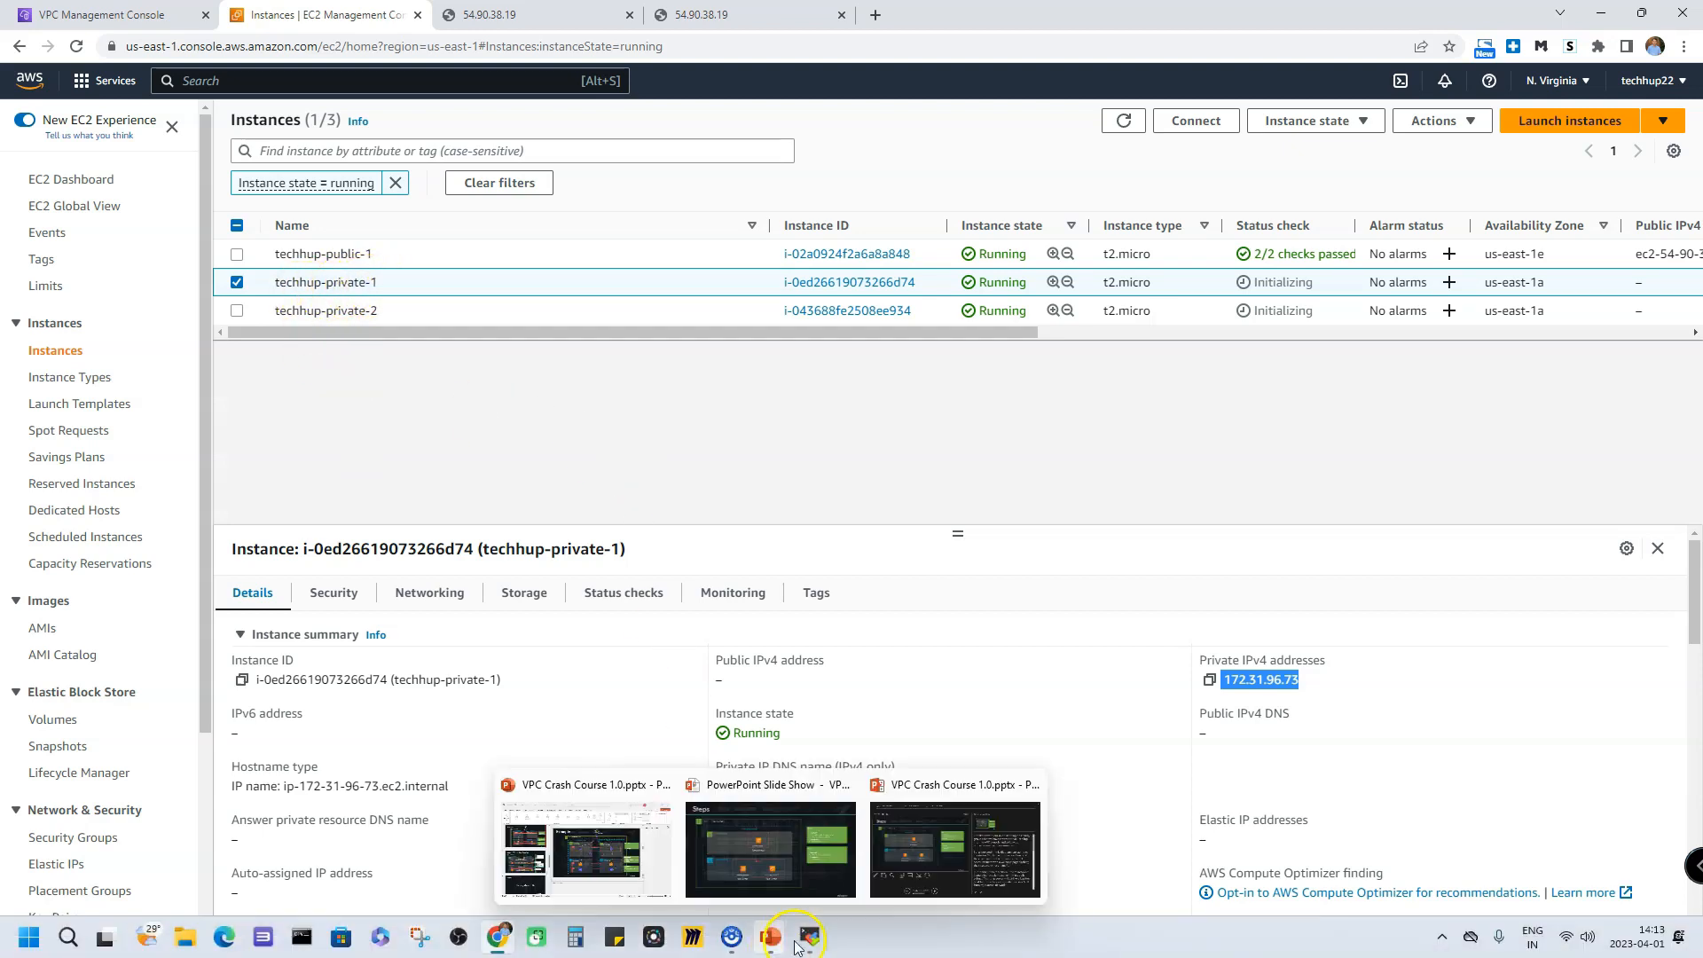
left_click(810, 938)
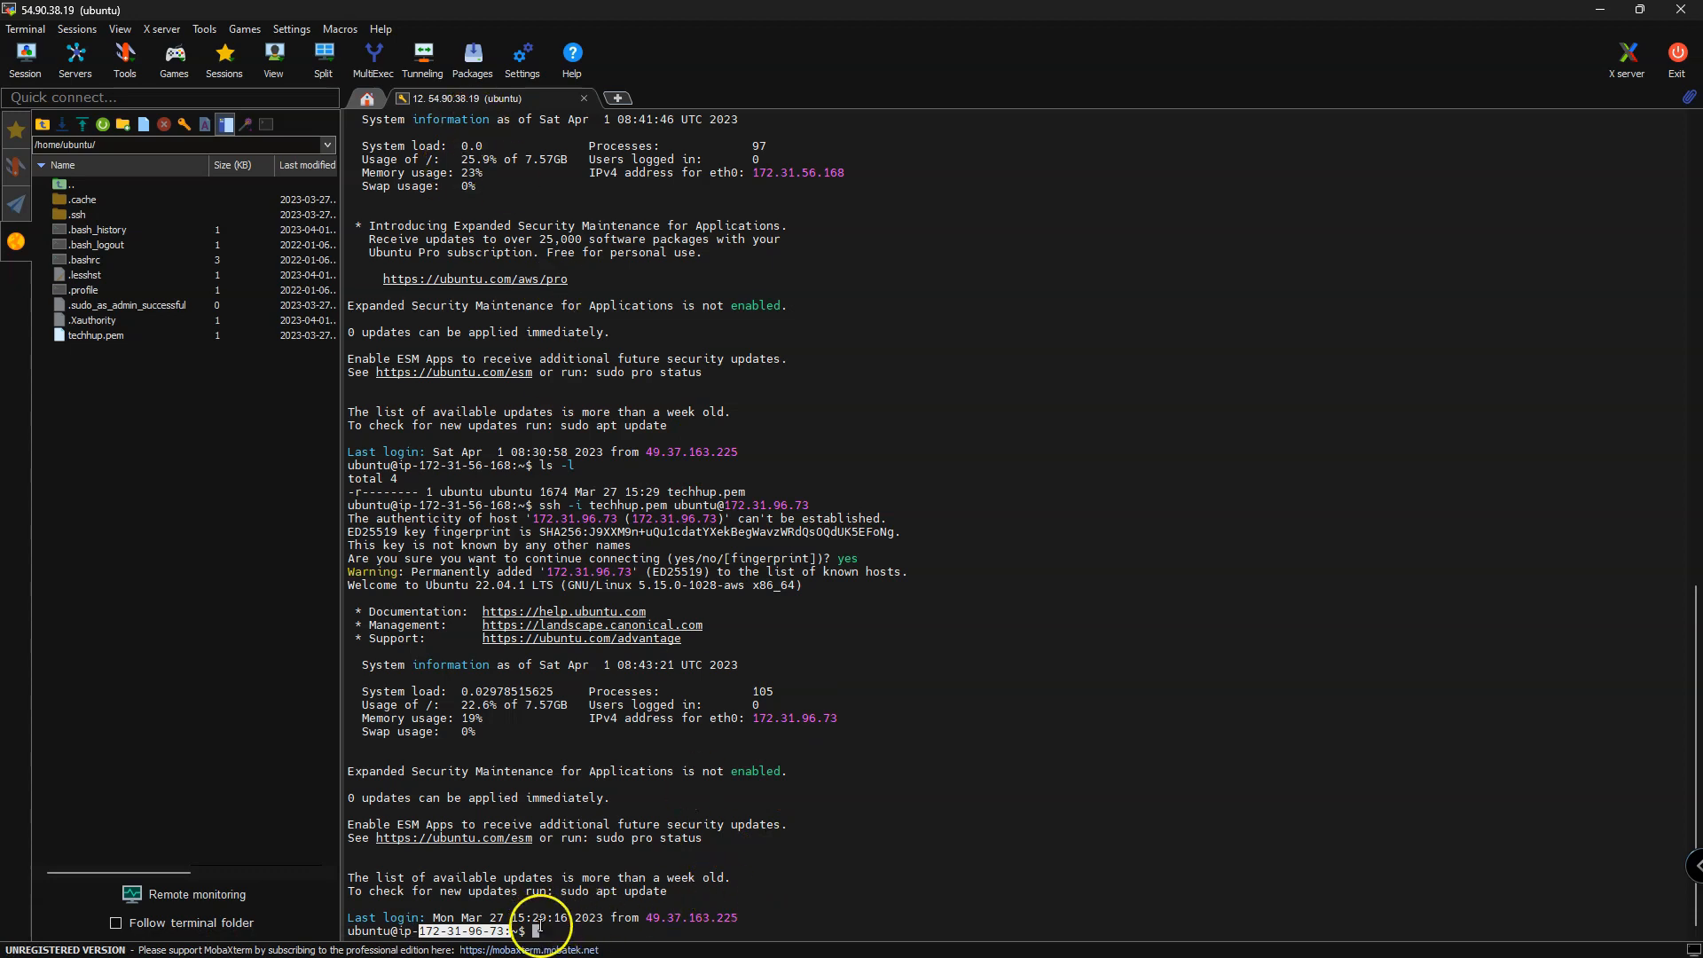
left_click(539, 931)
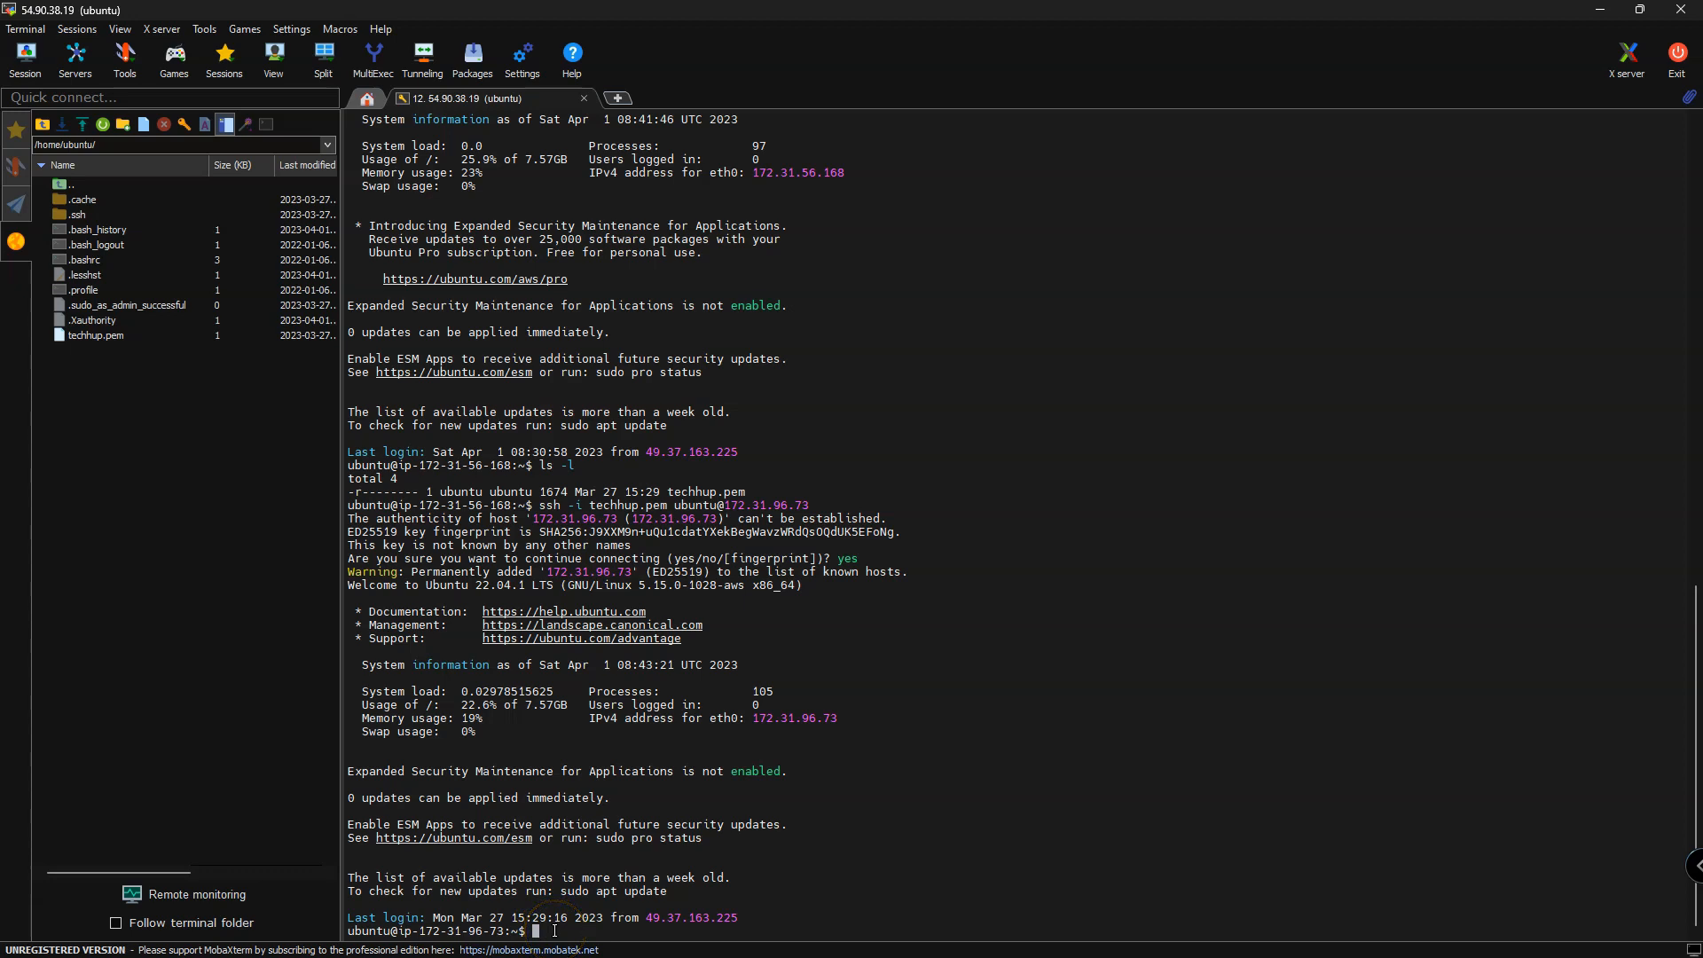
left_click(618, 99)
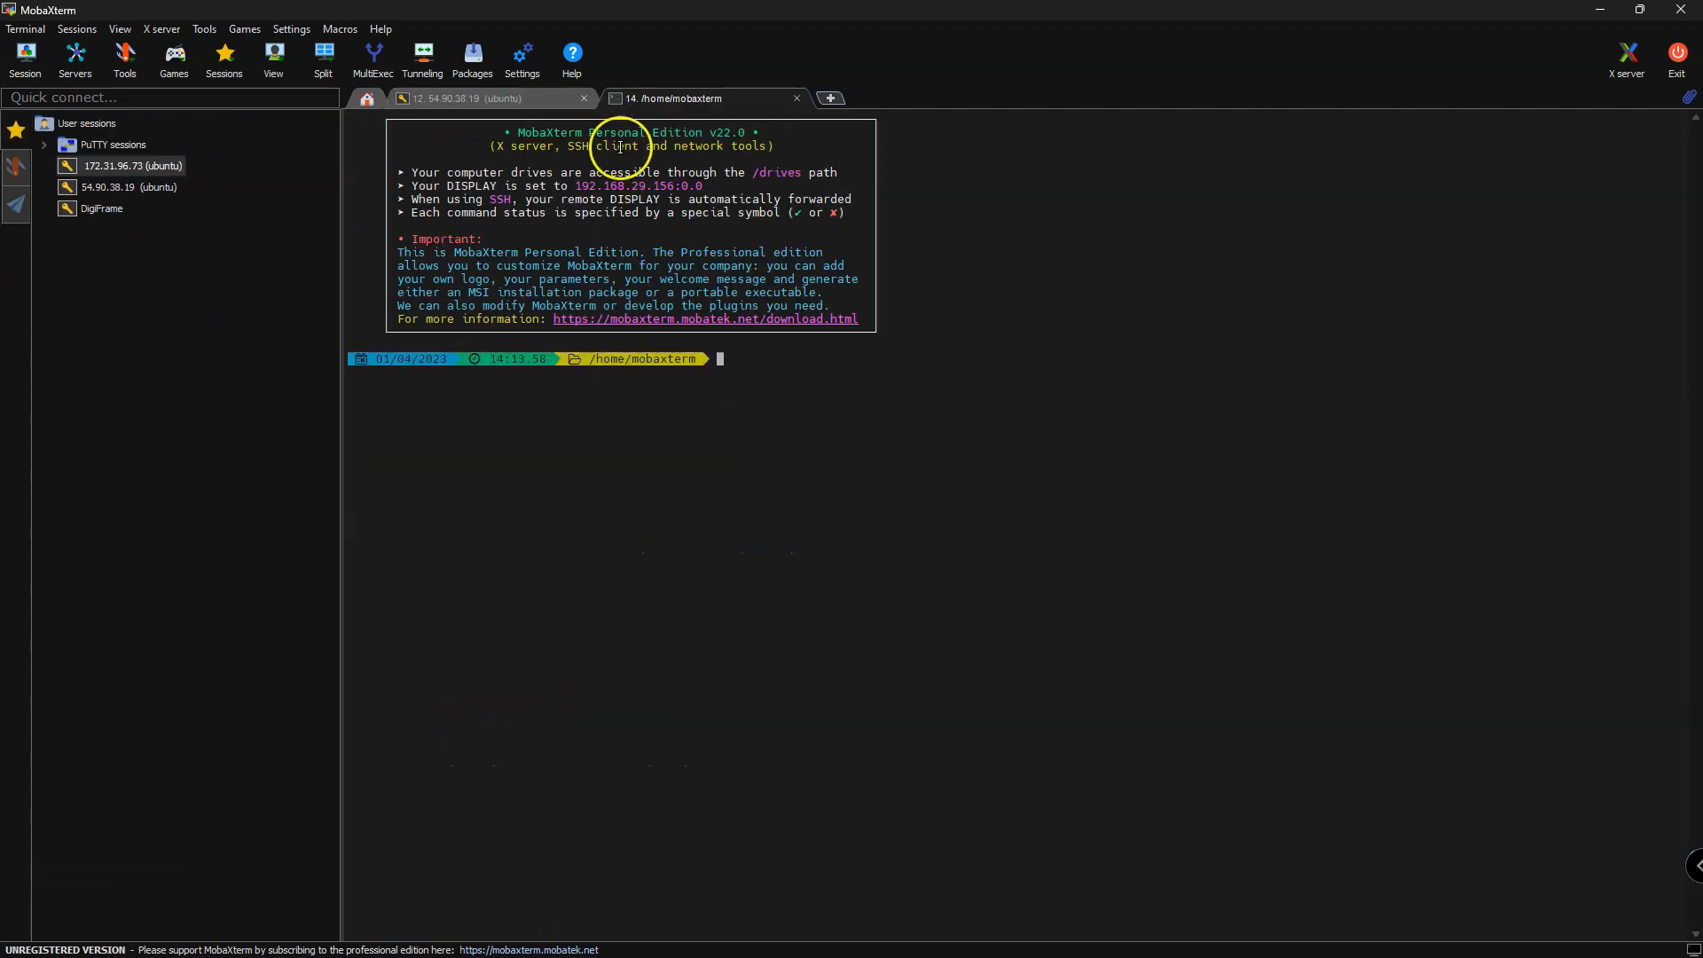
left_click(796, 99)
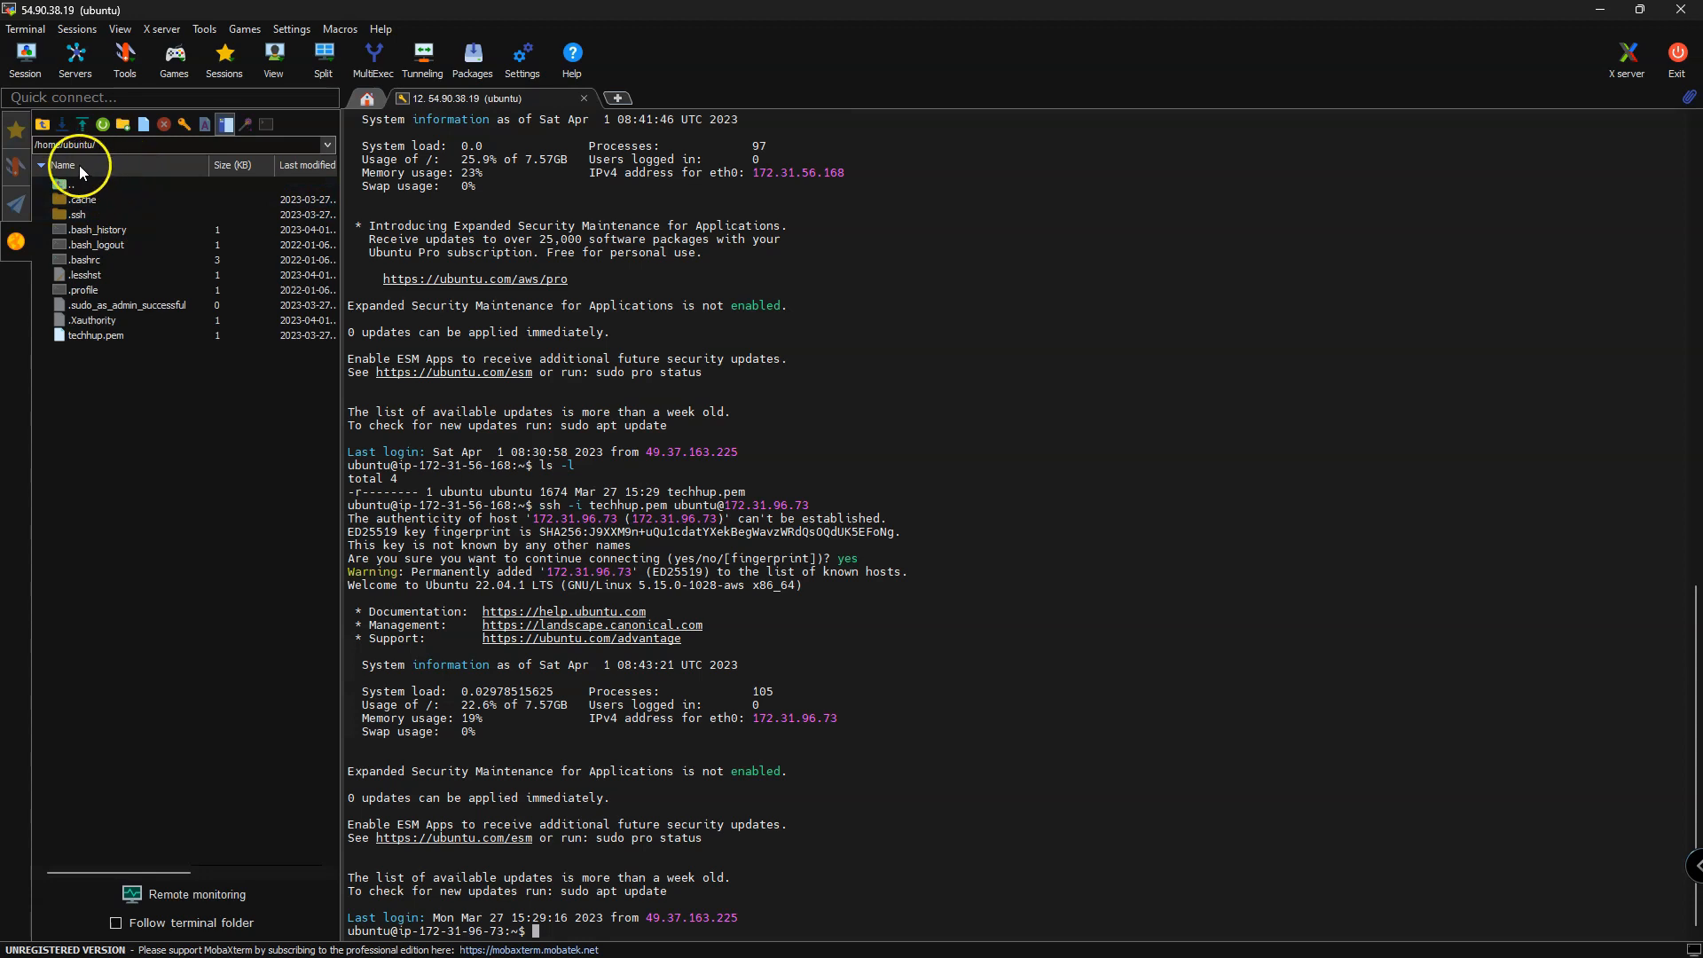
left_click(27, 59)
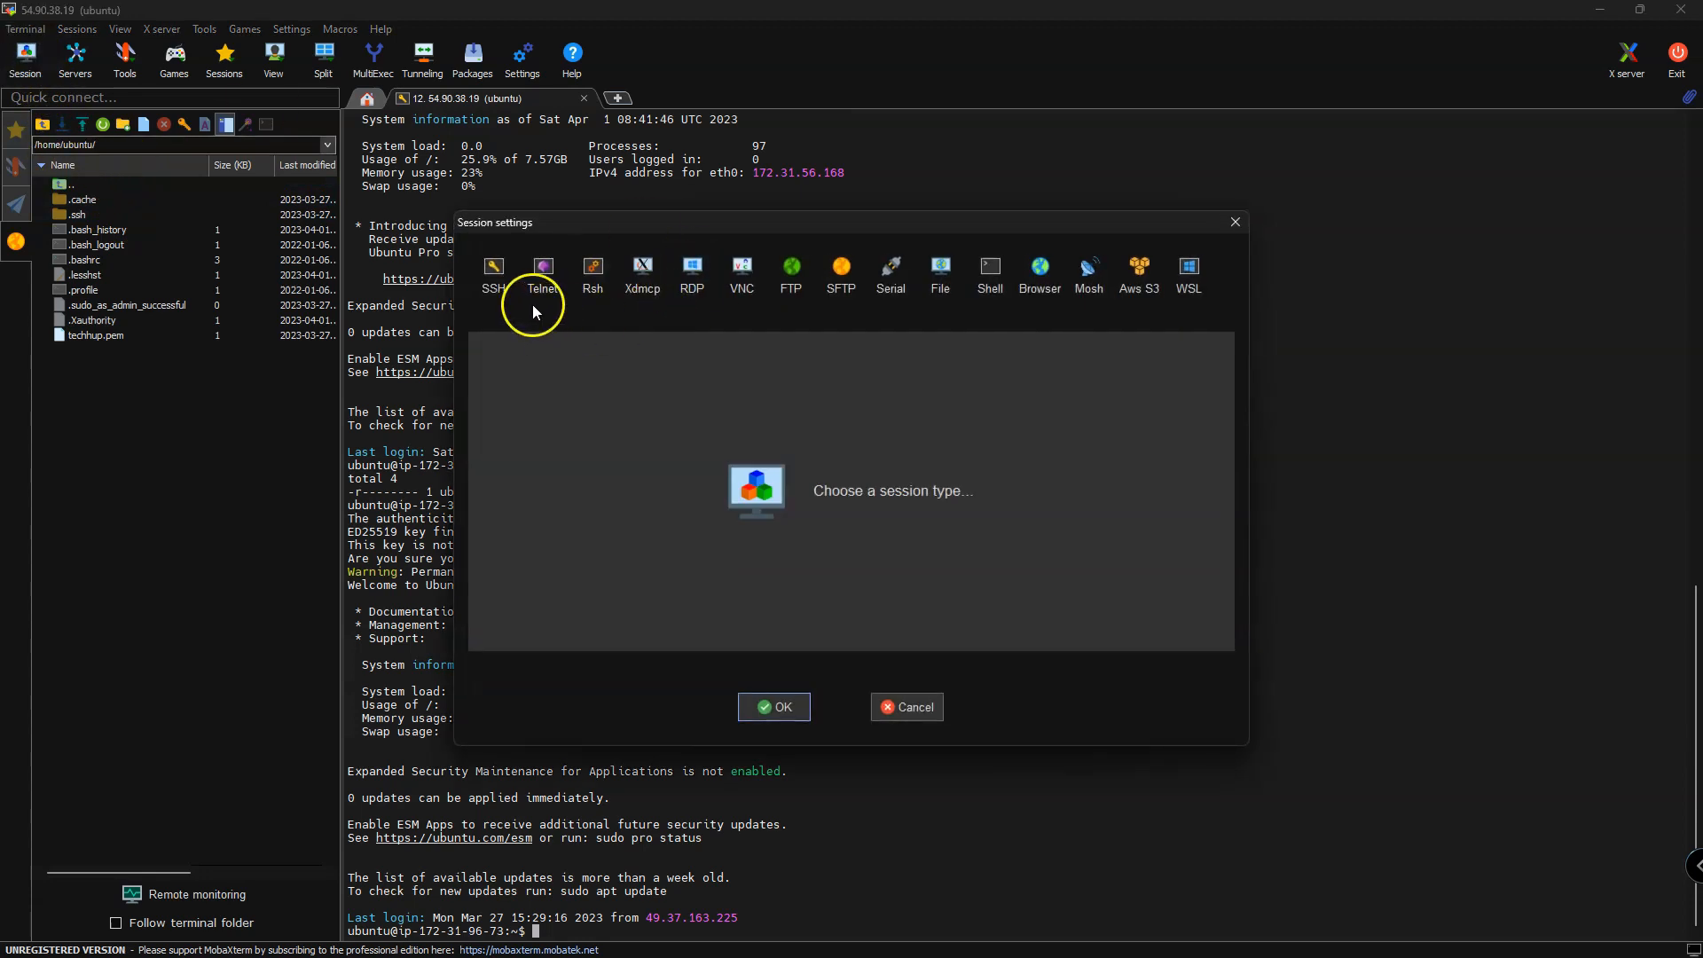
left_click(1236, 220)
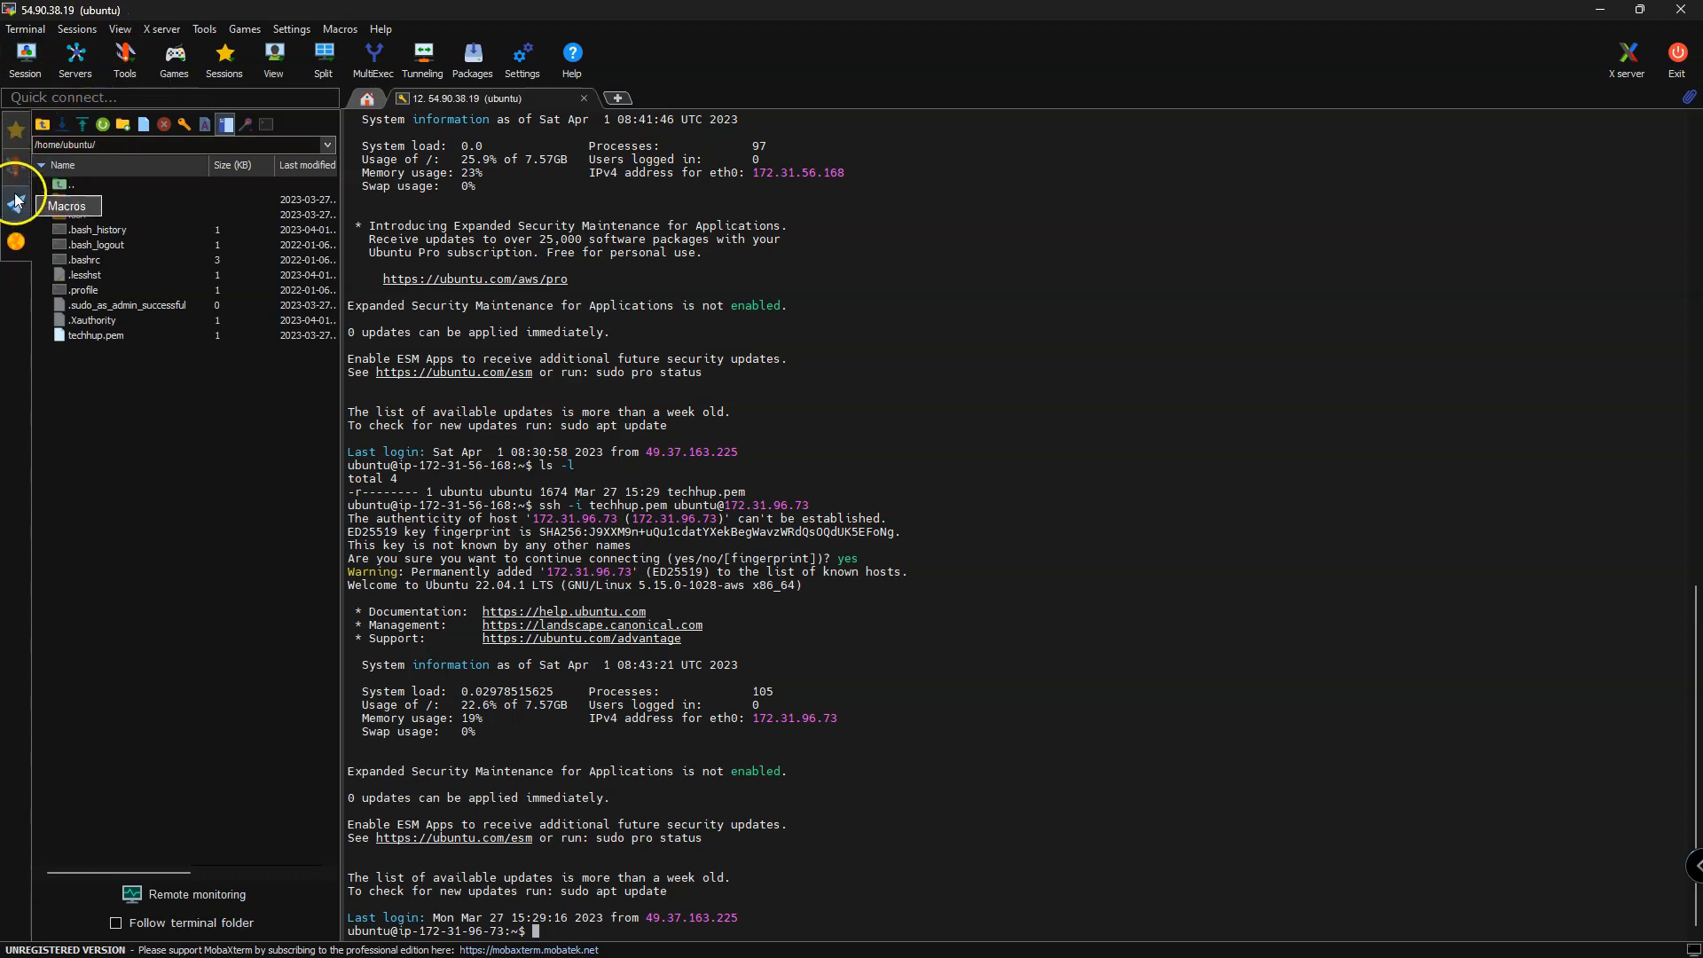
Step: Open a second jump server connection from the saved 54.90.38.19 session, and review the Steps slide in PowerPoint
left_click(15, 133)
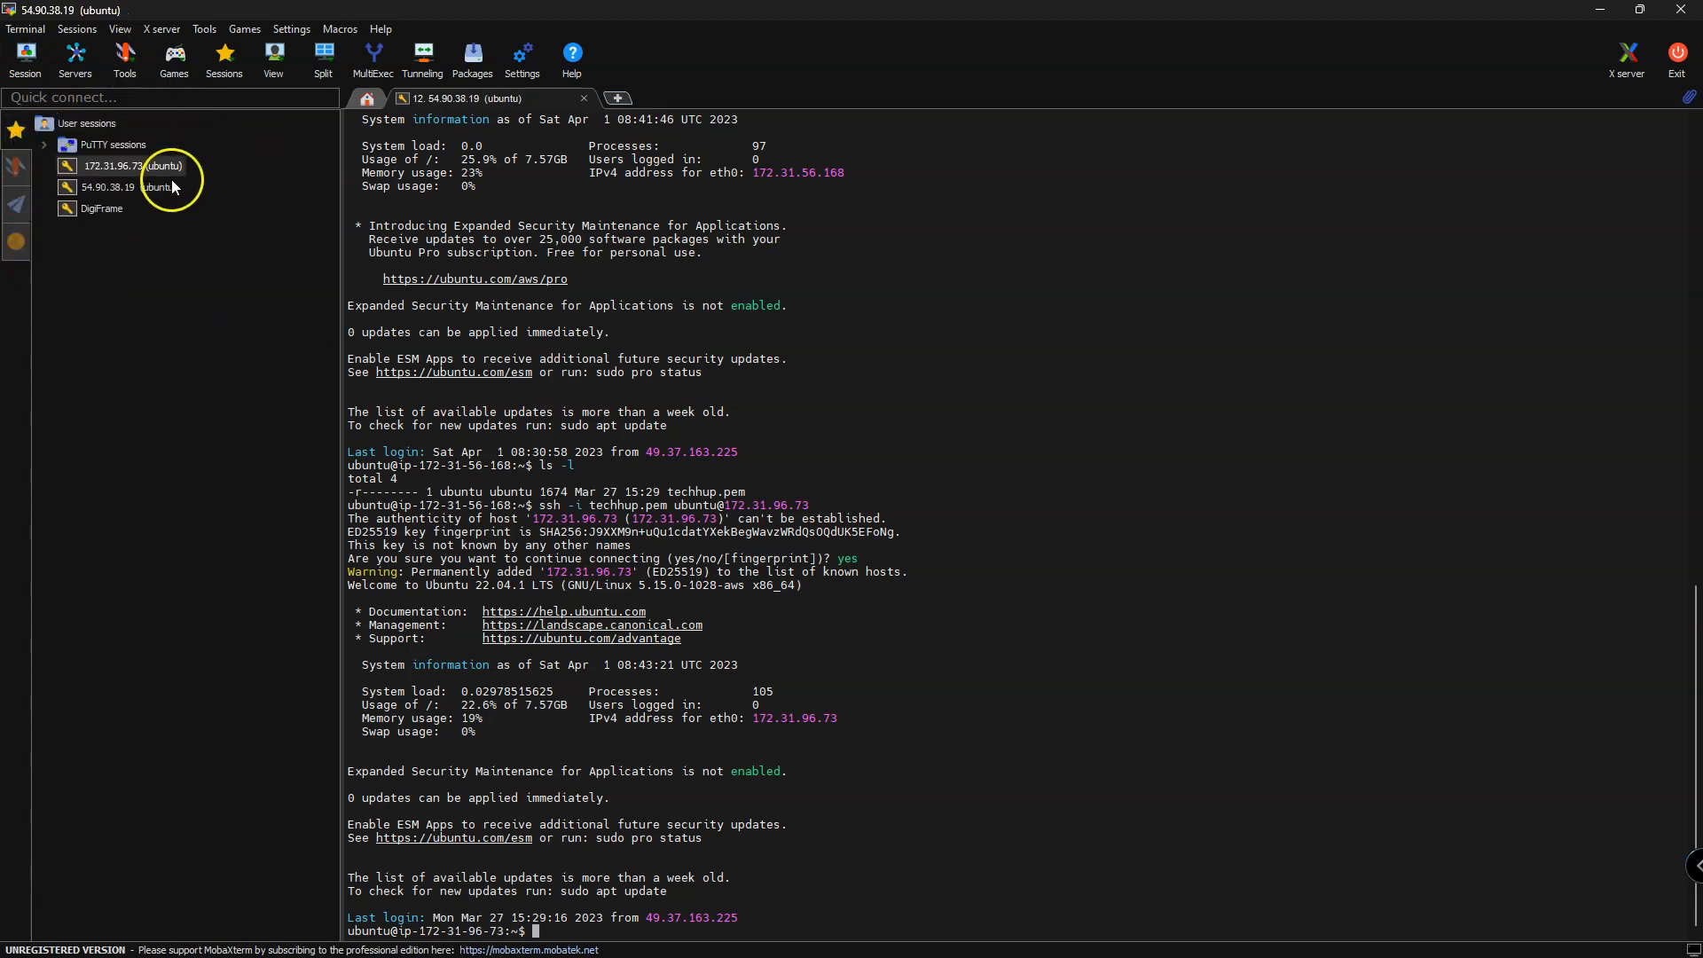
double_click(126, 188)
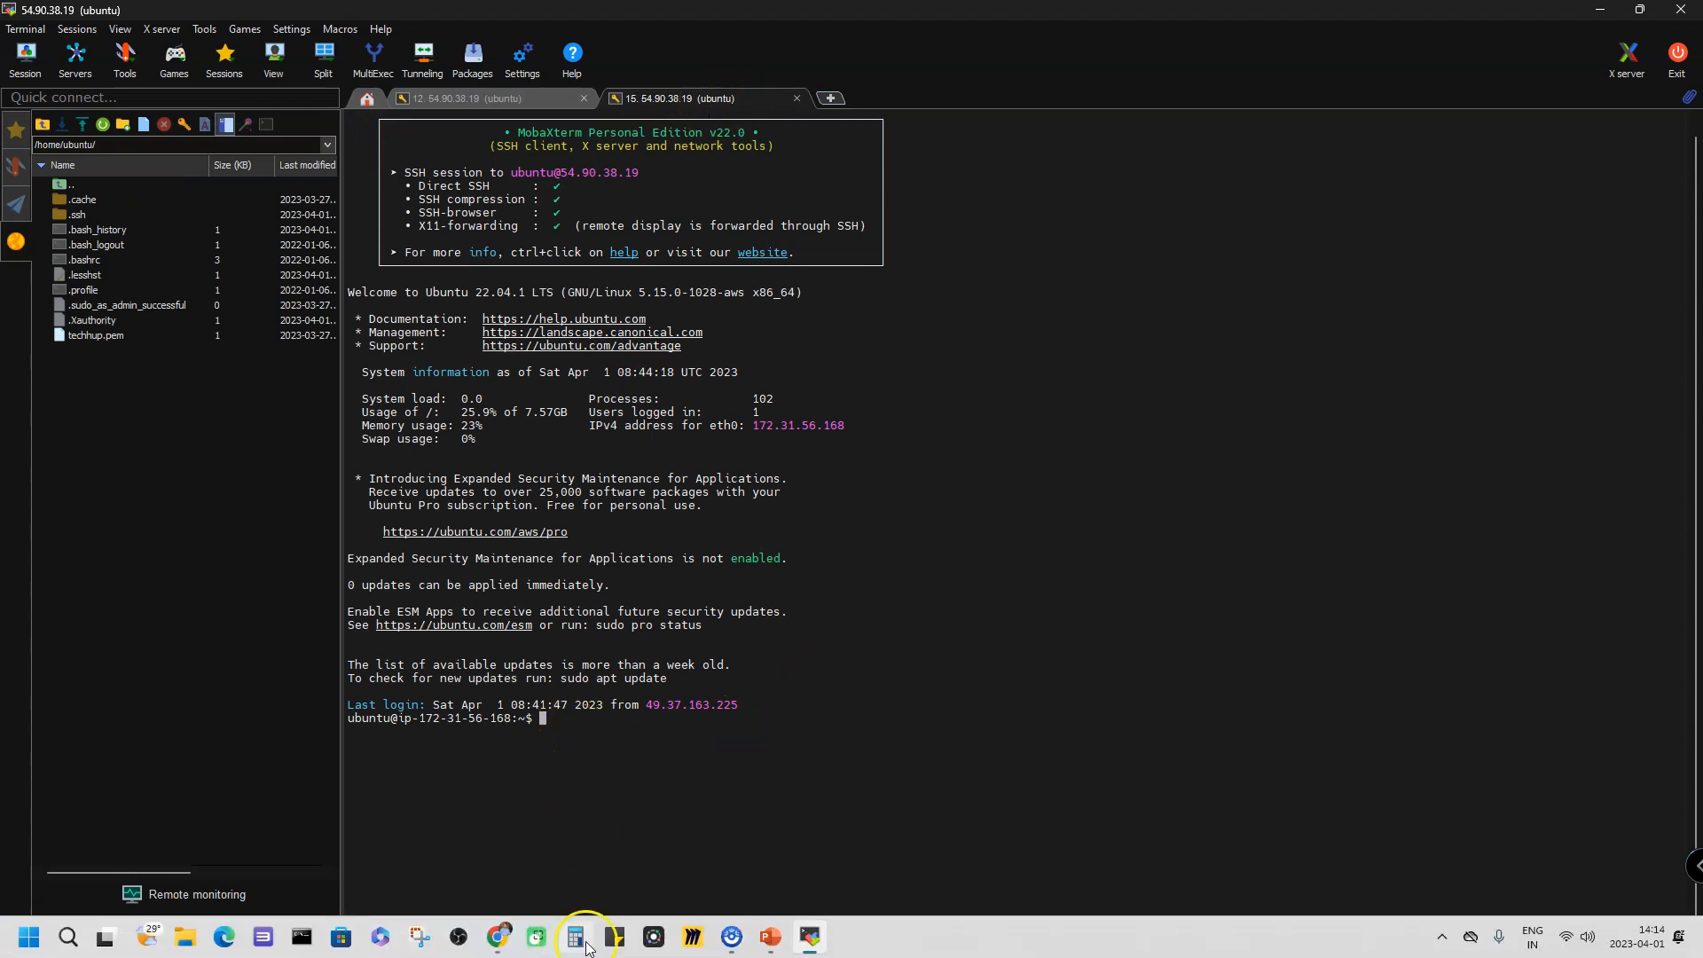
mouse_move(782, 940)
left_click(708, 865)
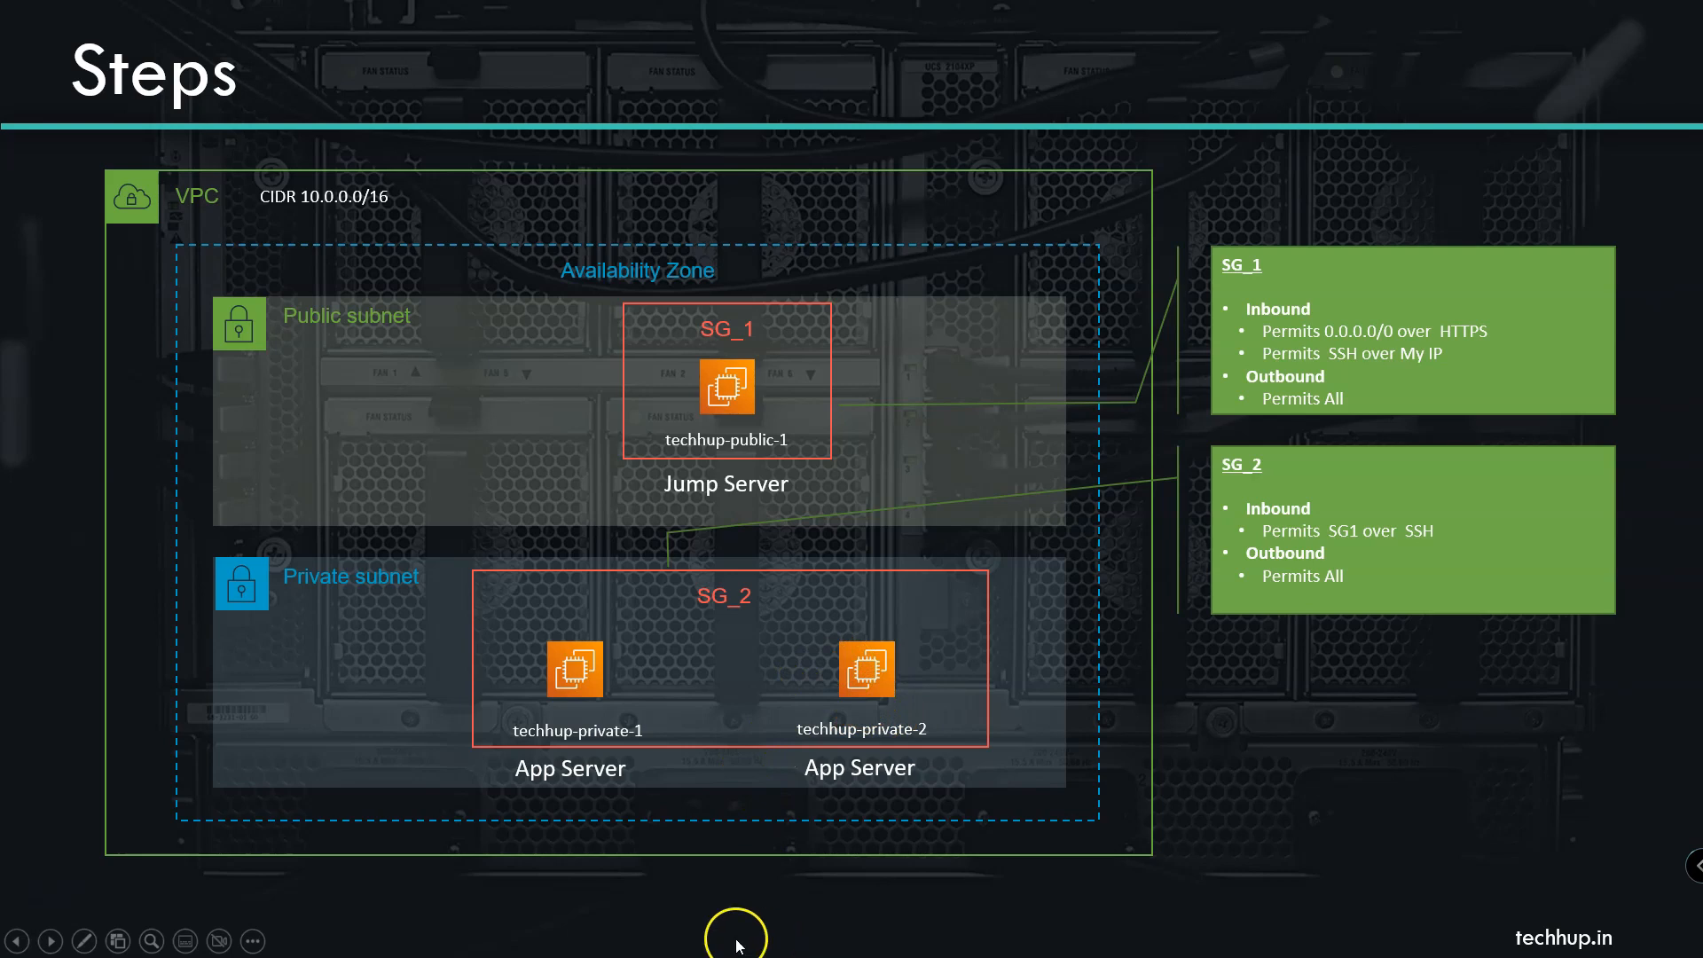
Step: Copy the private IPv4 address of techhup-private-2 from the EC2 console and return to MobaXterm
left_click(823, 901)
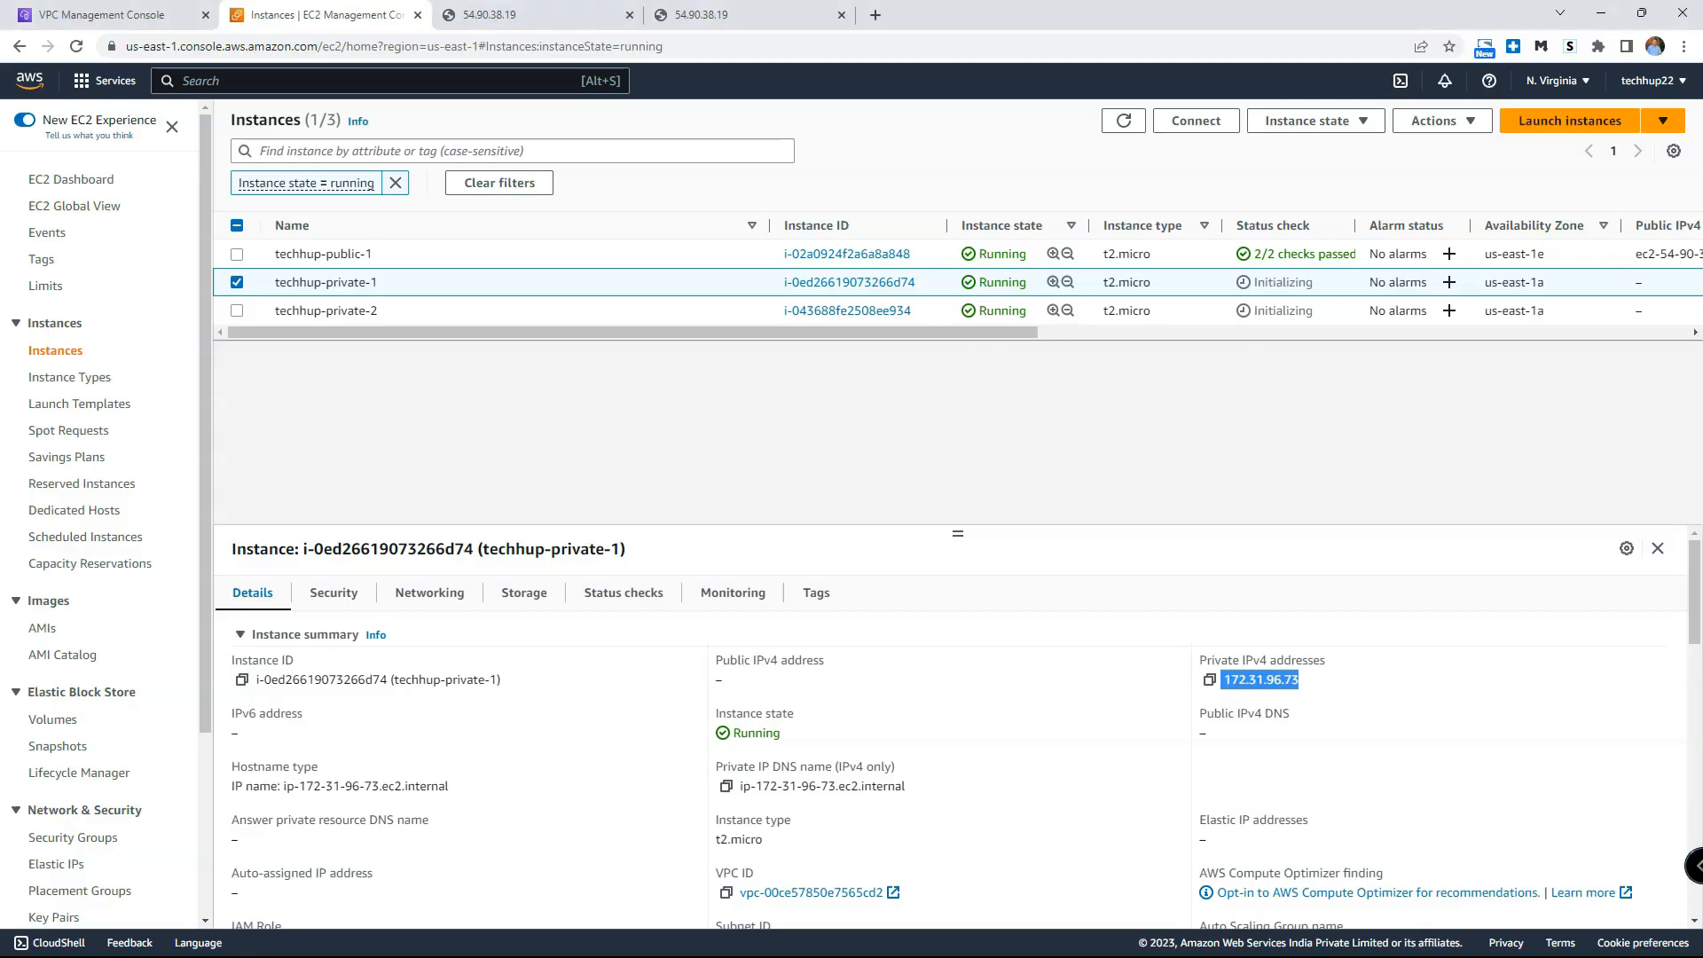
left_click(236, 282)
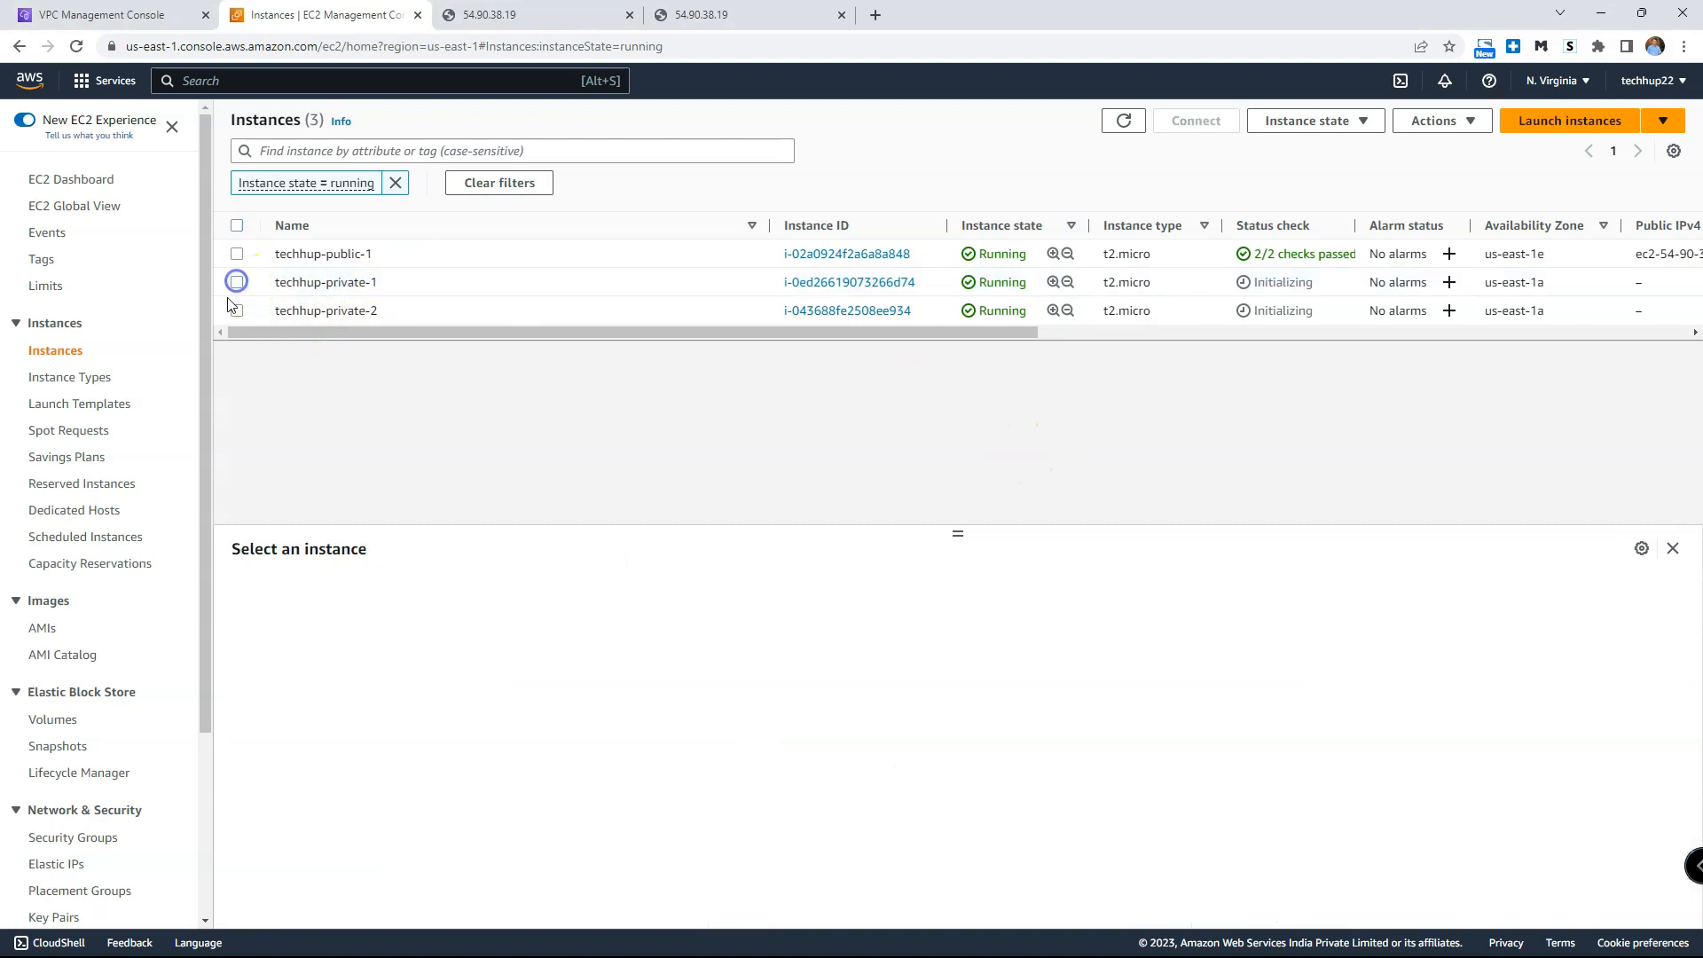
left_click(236, 311)
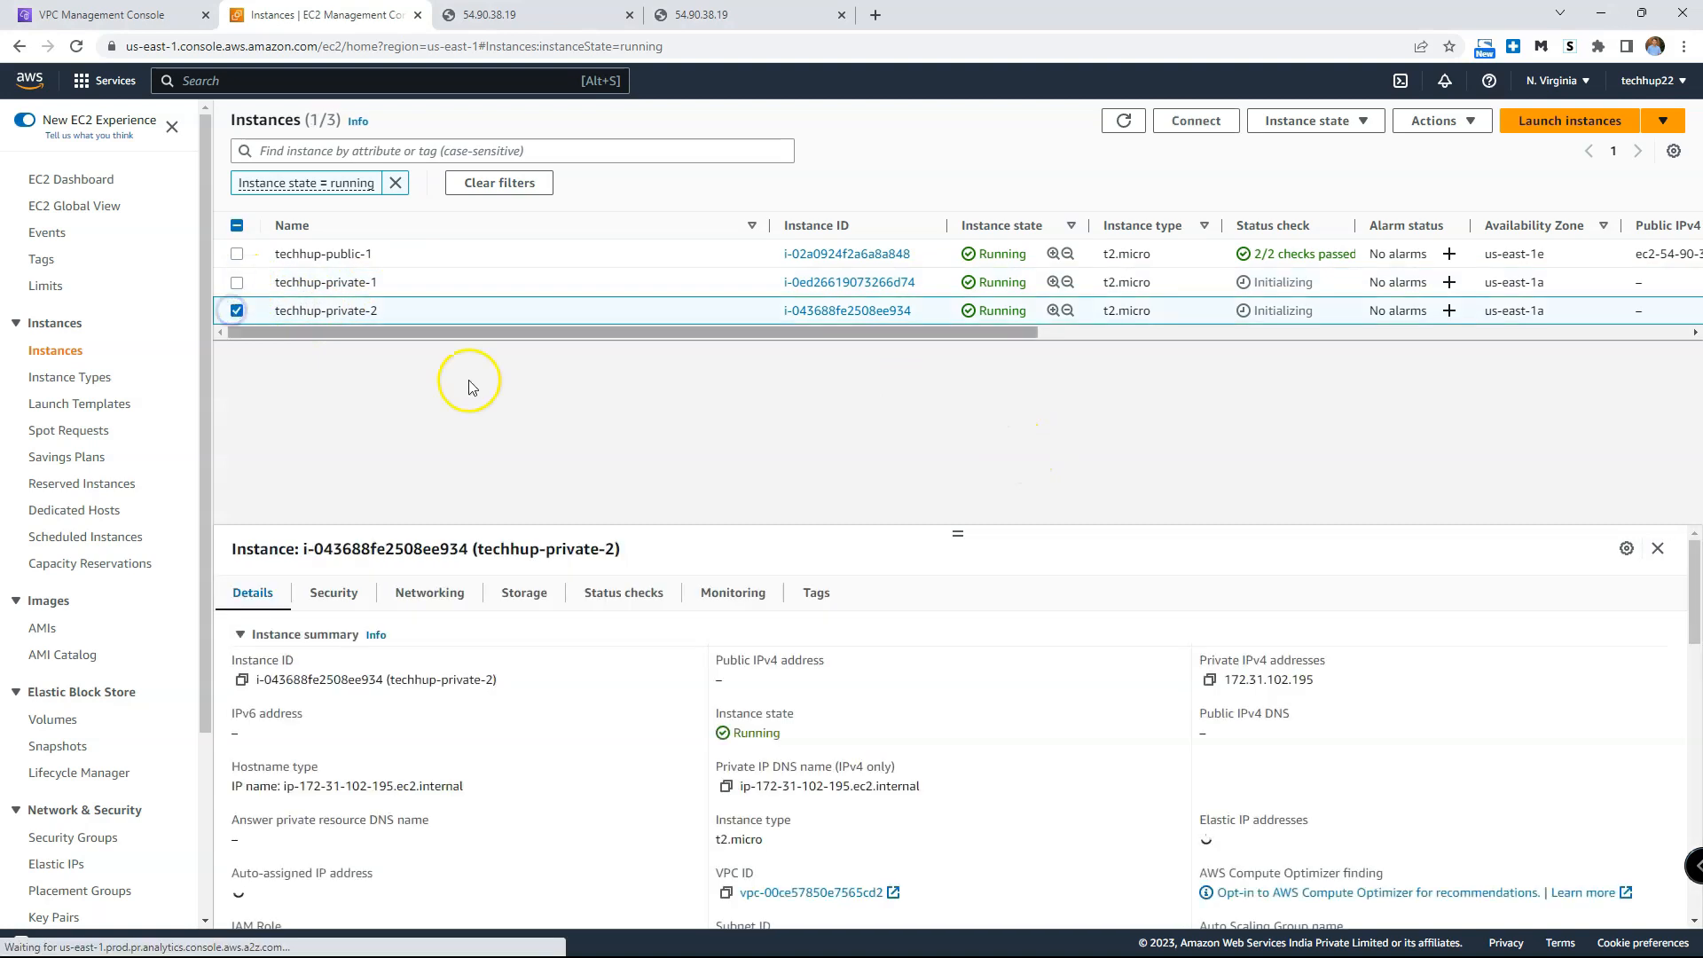
left_click(1211, 681)
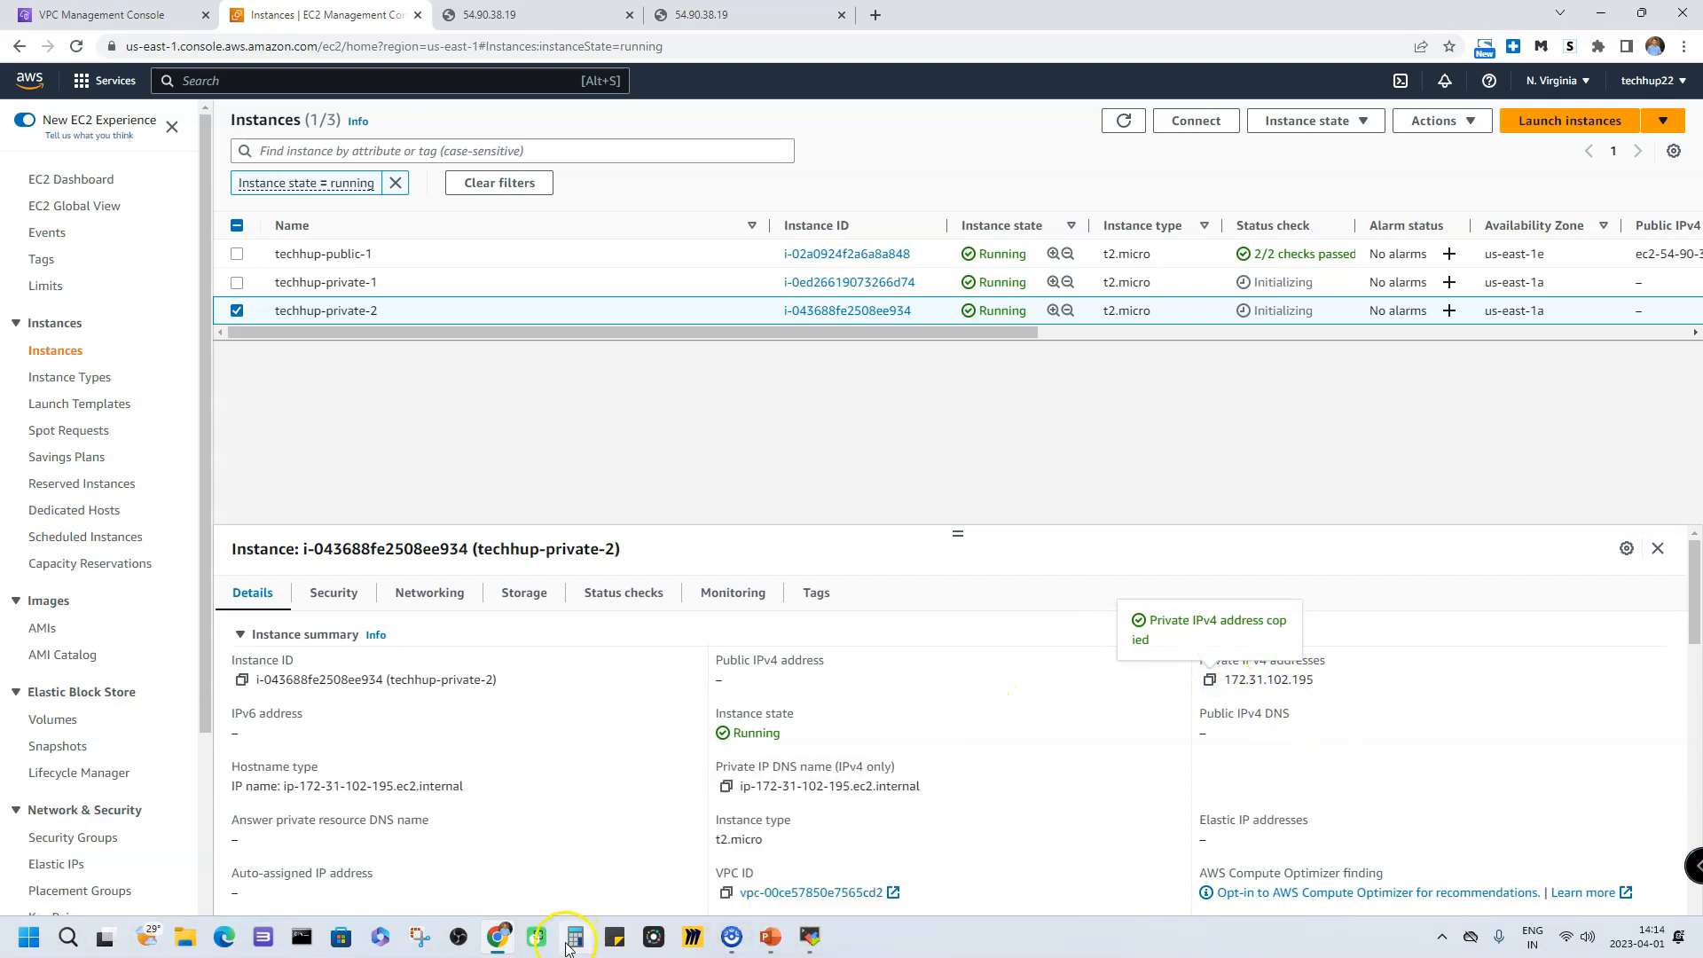
mouse_move(733, 951)
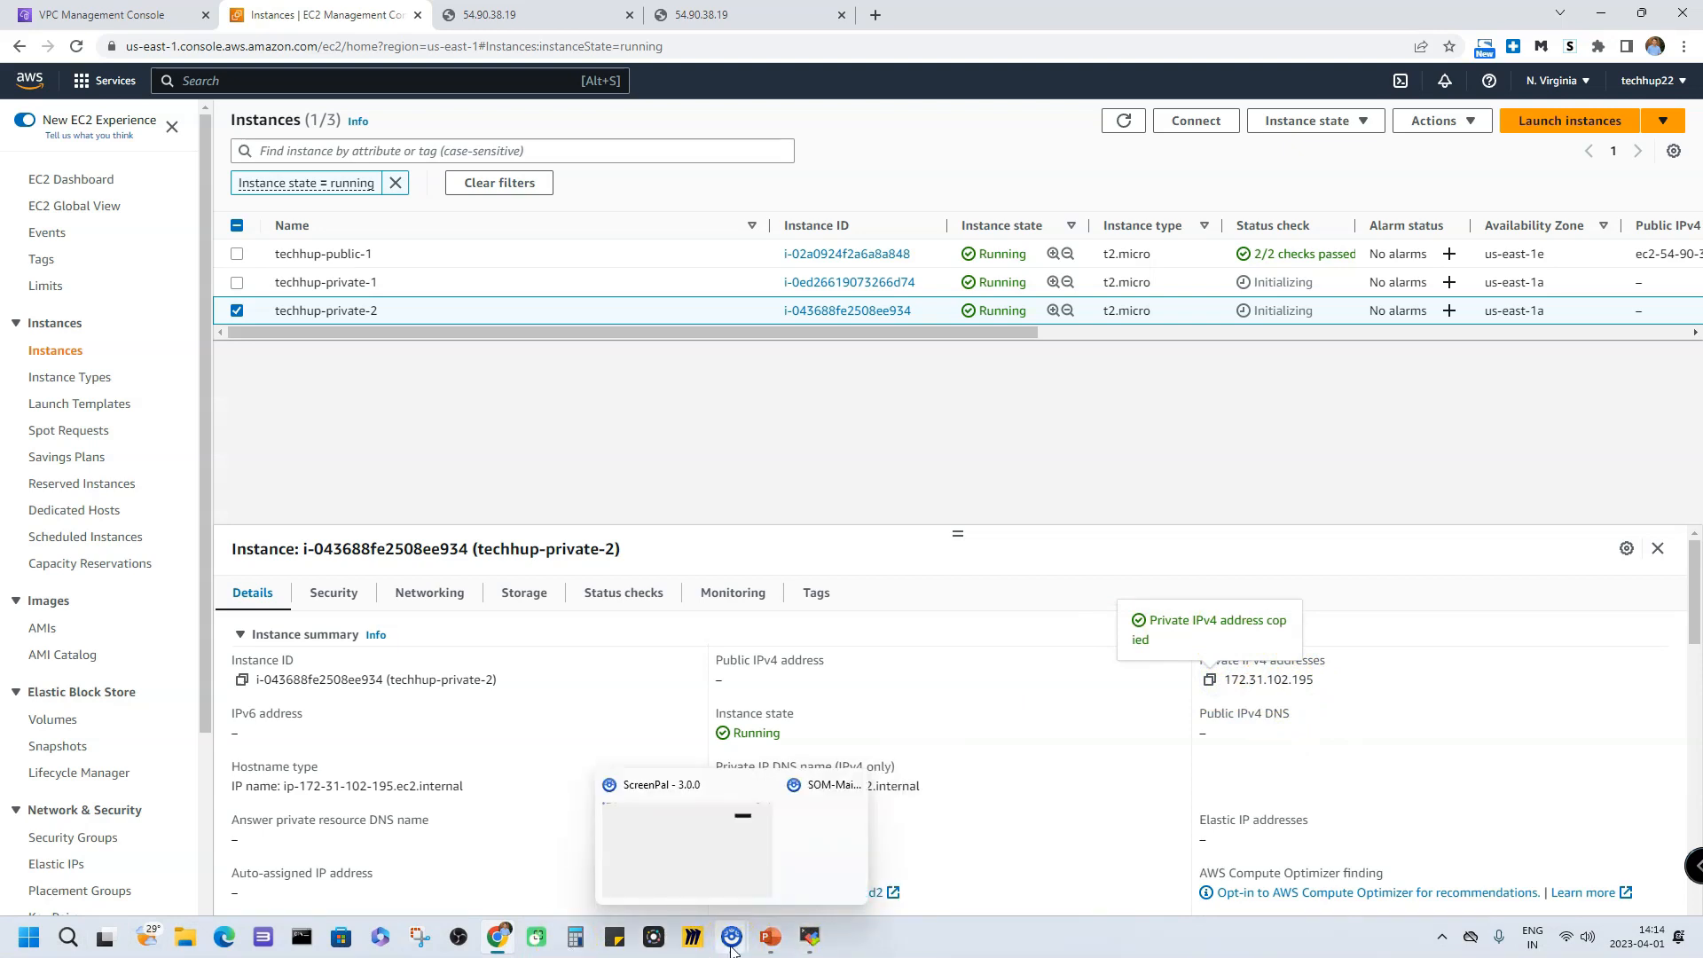
left_click(812, 942)
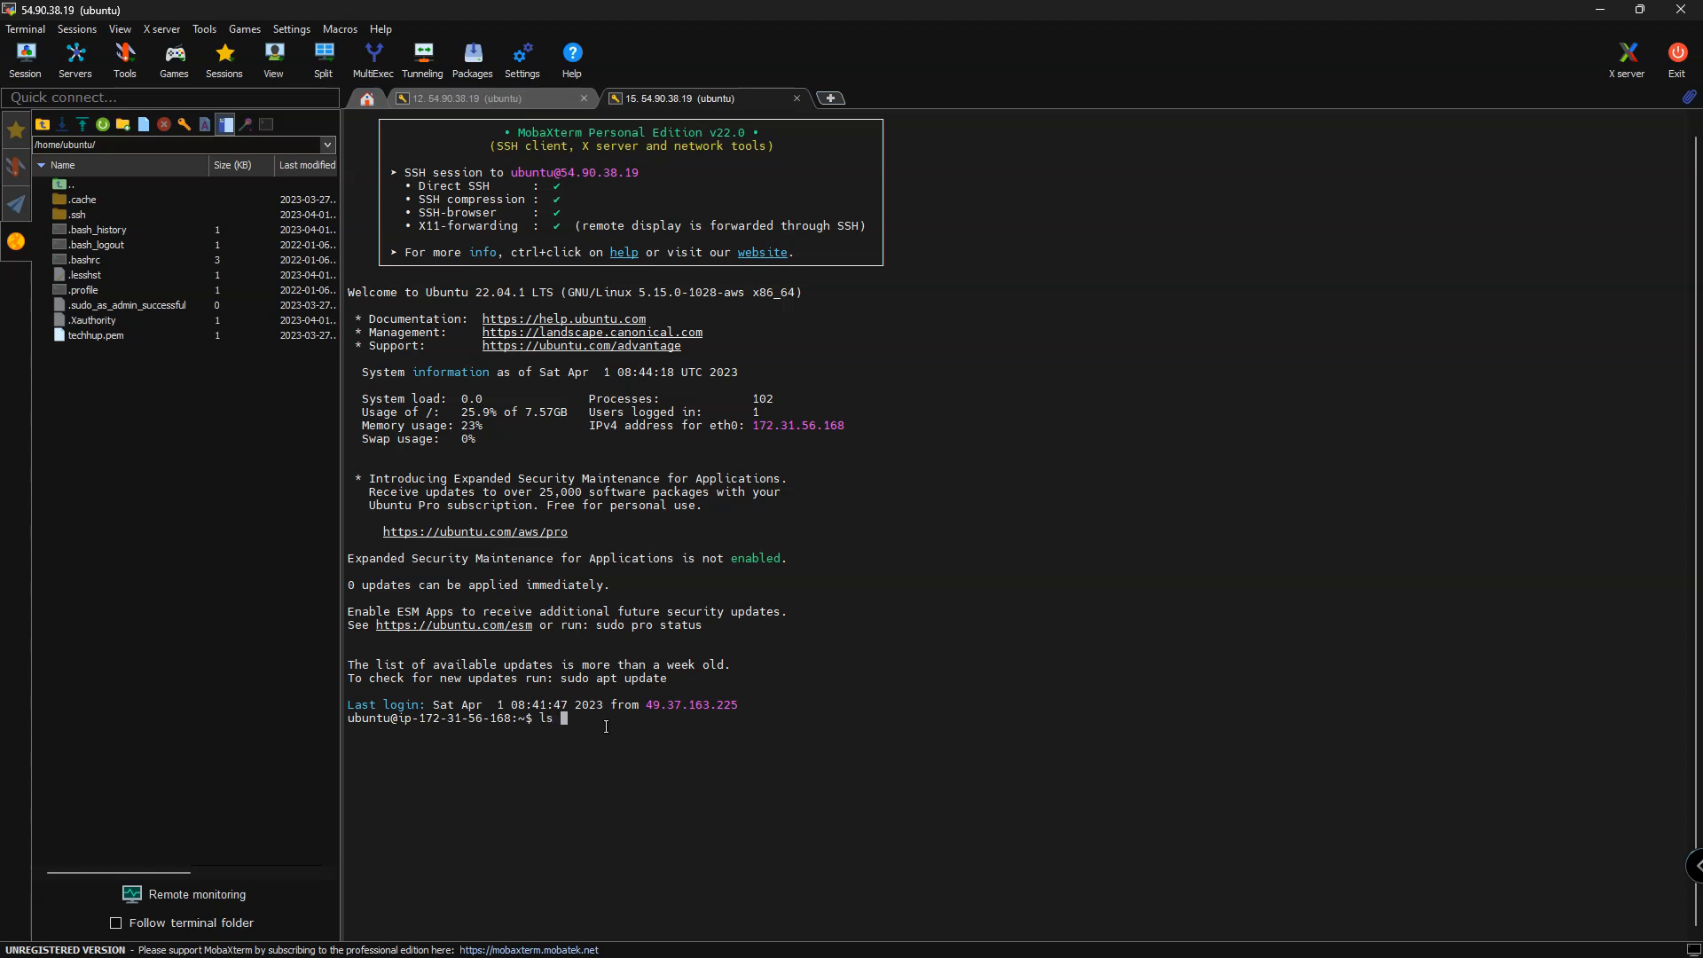
type("-l")
key("Return")
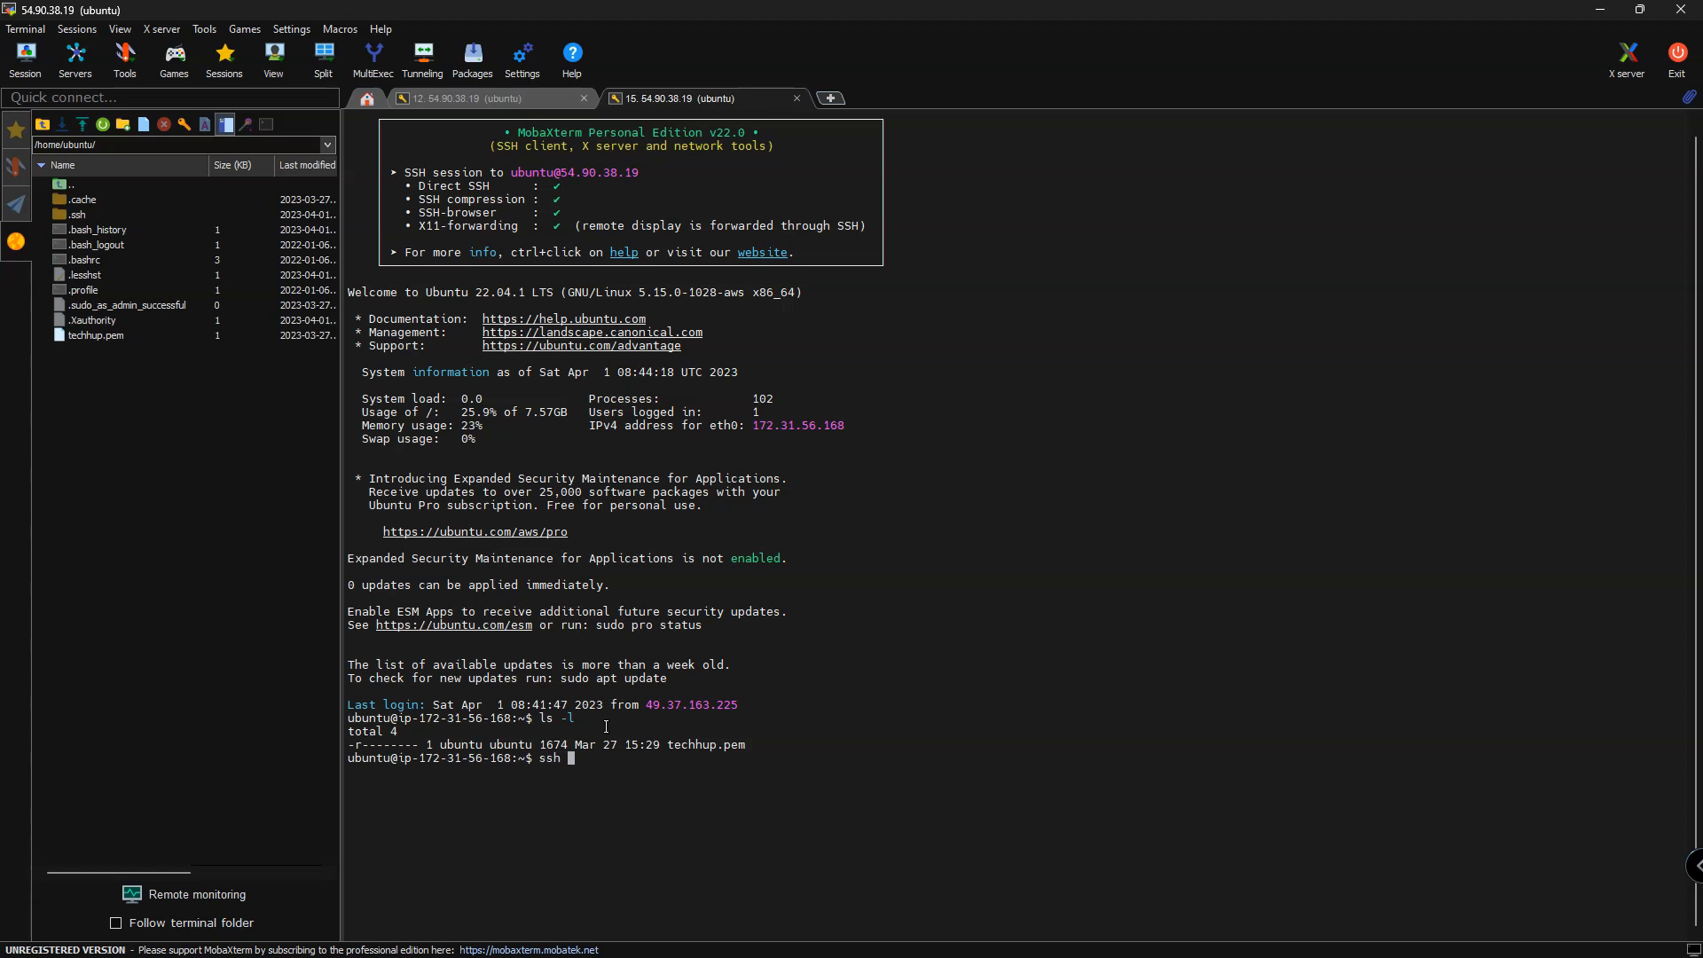
key("Tab")
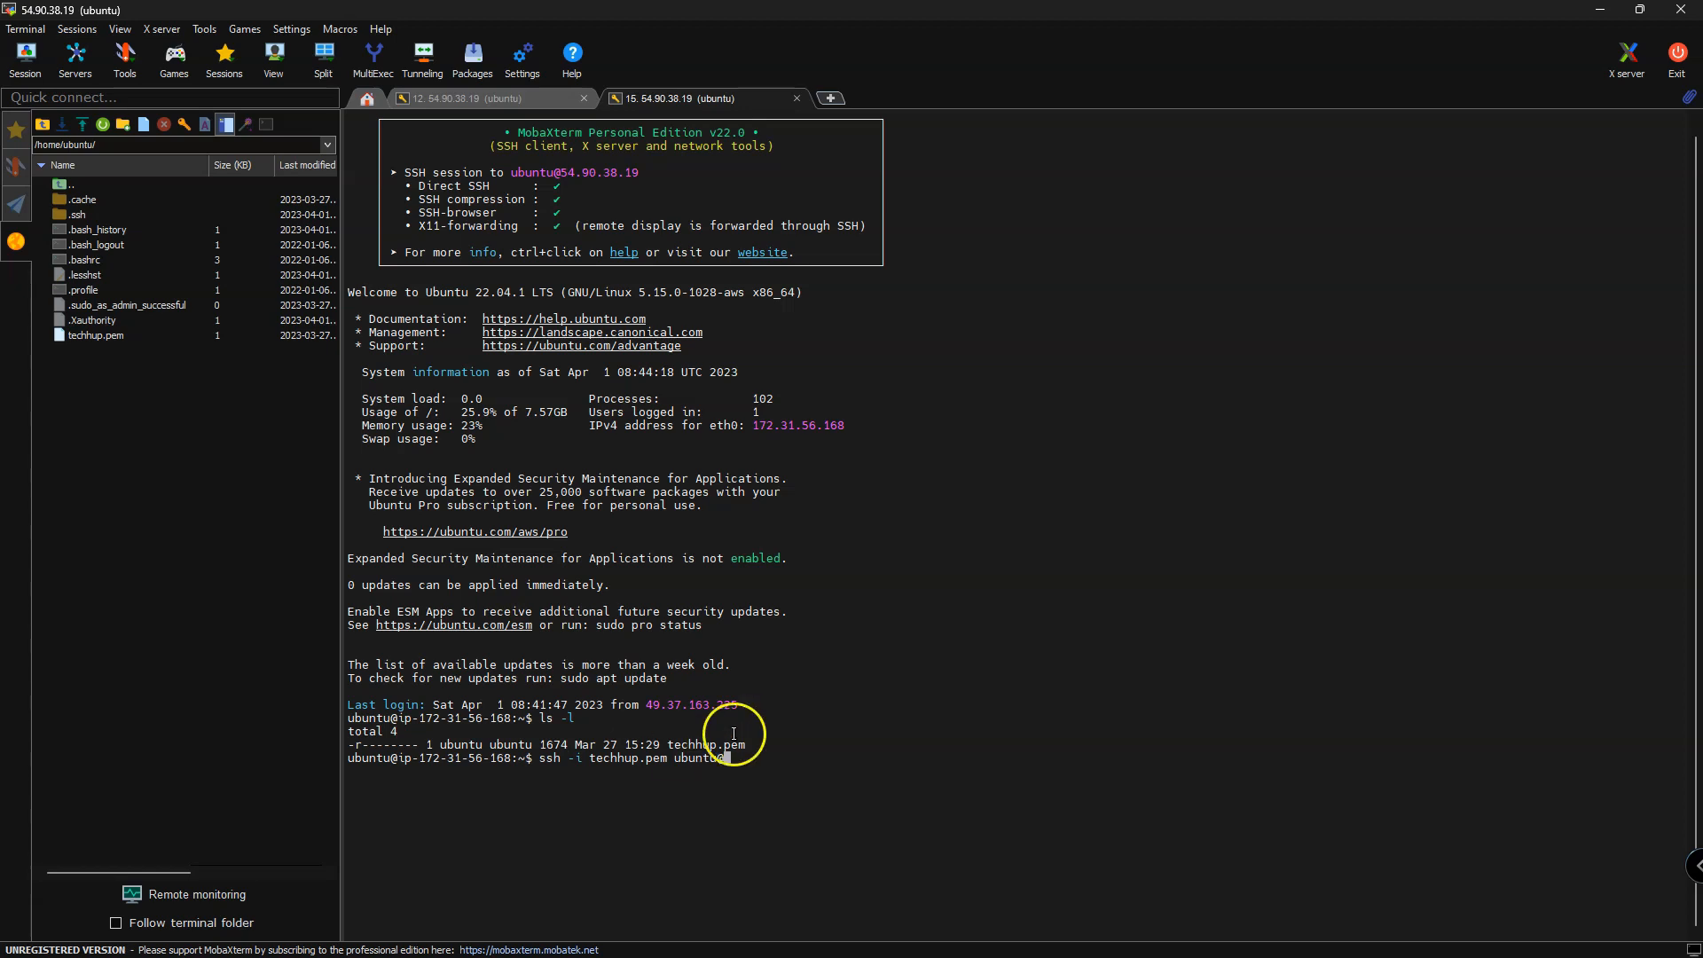
right_click(789, 749)
key("Return")
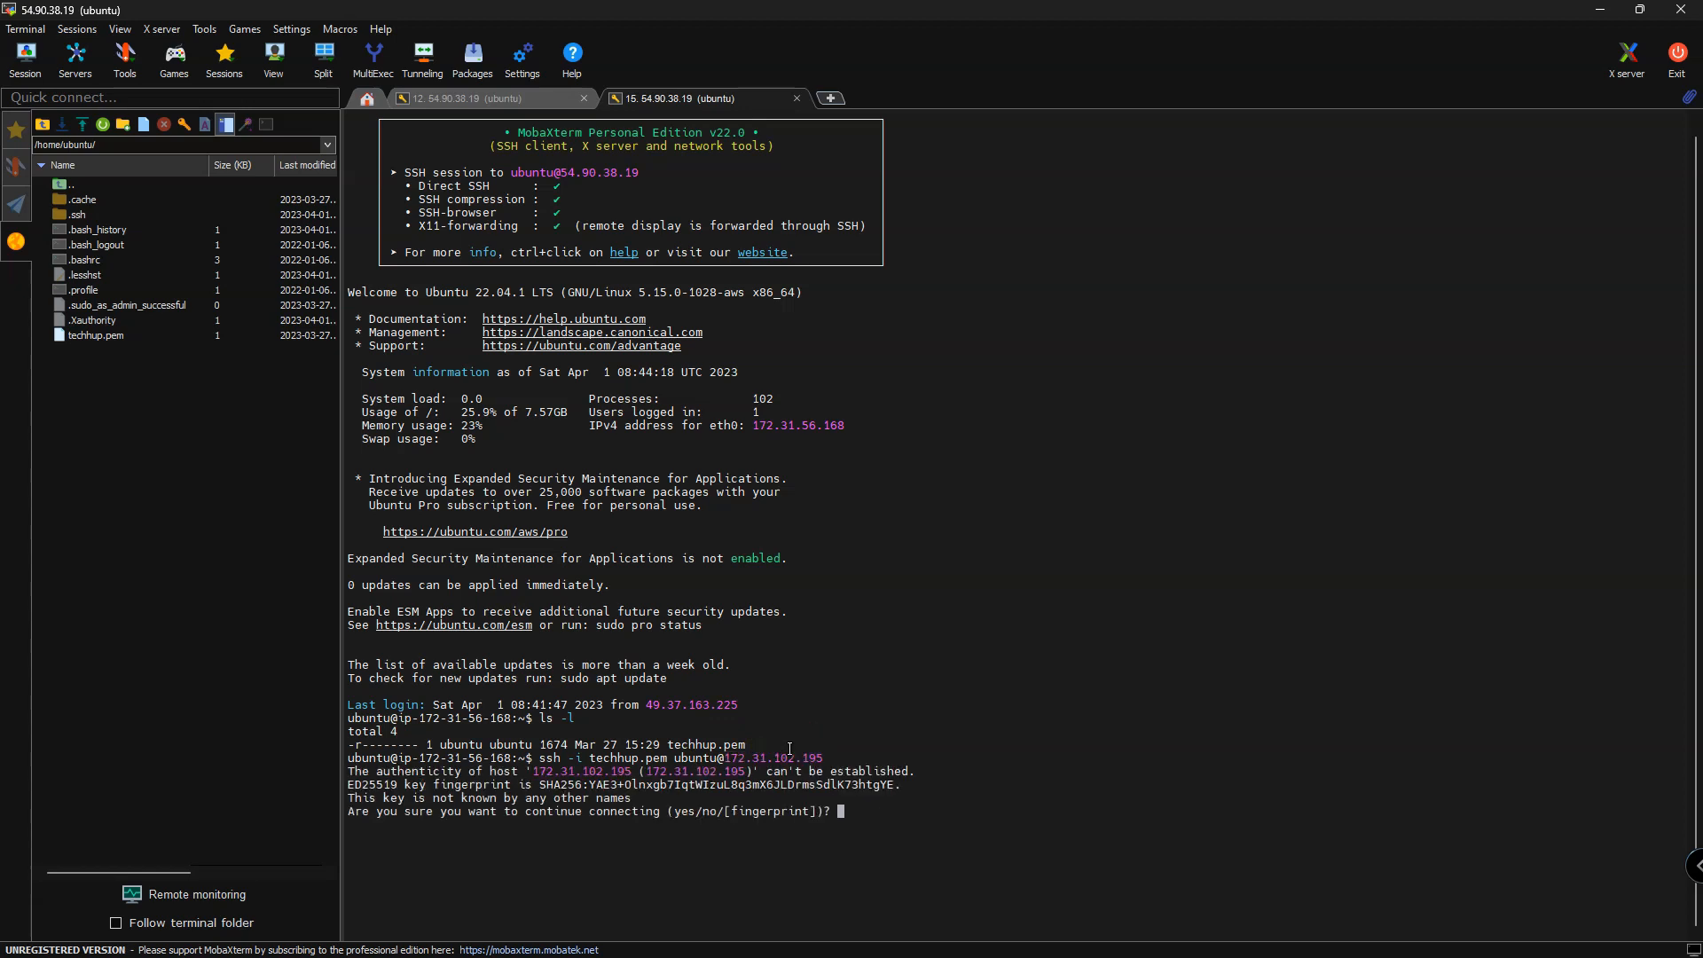
key("Return")
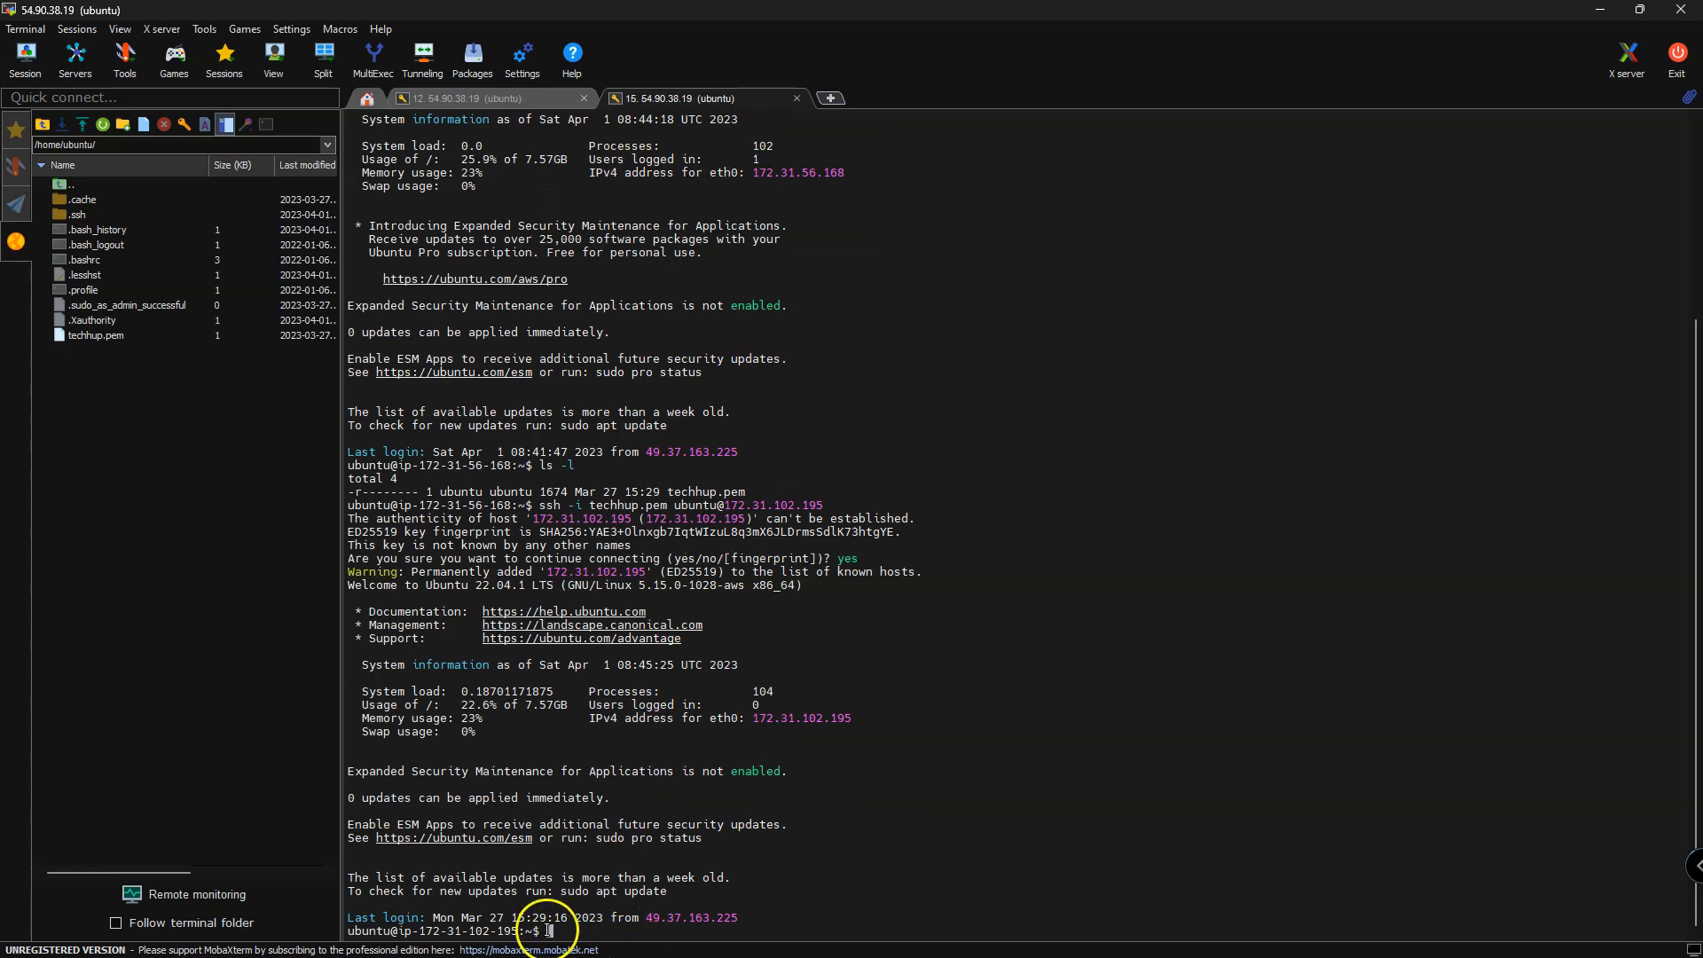
Step: Compare the shell prompts of the two private server connections across both open terminal sessions
double_click(514, 931)
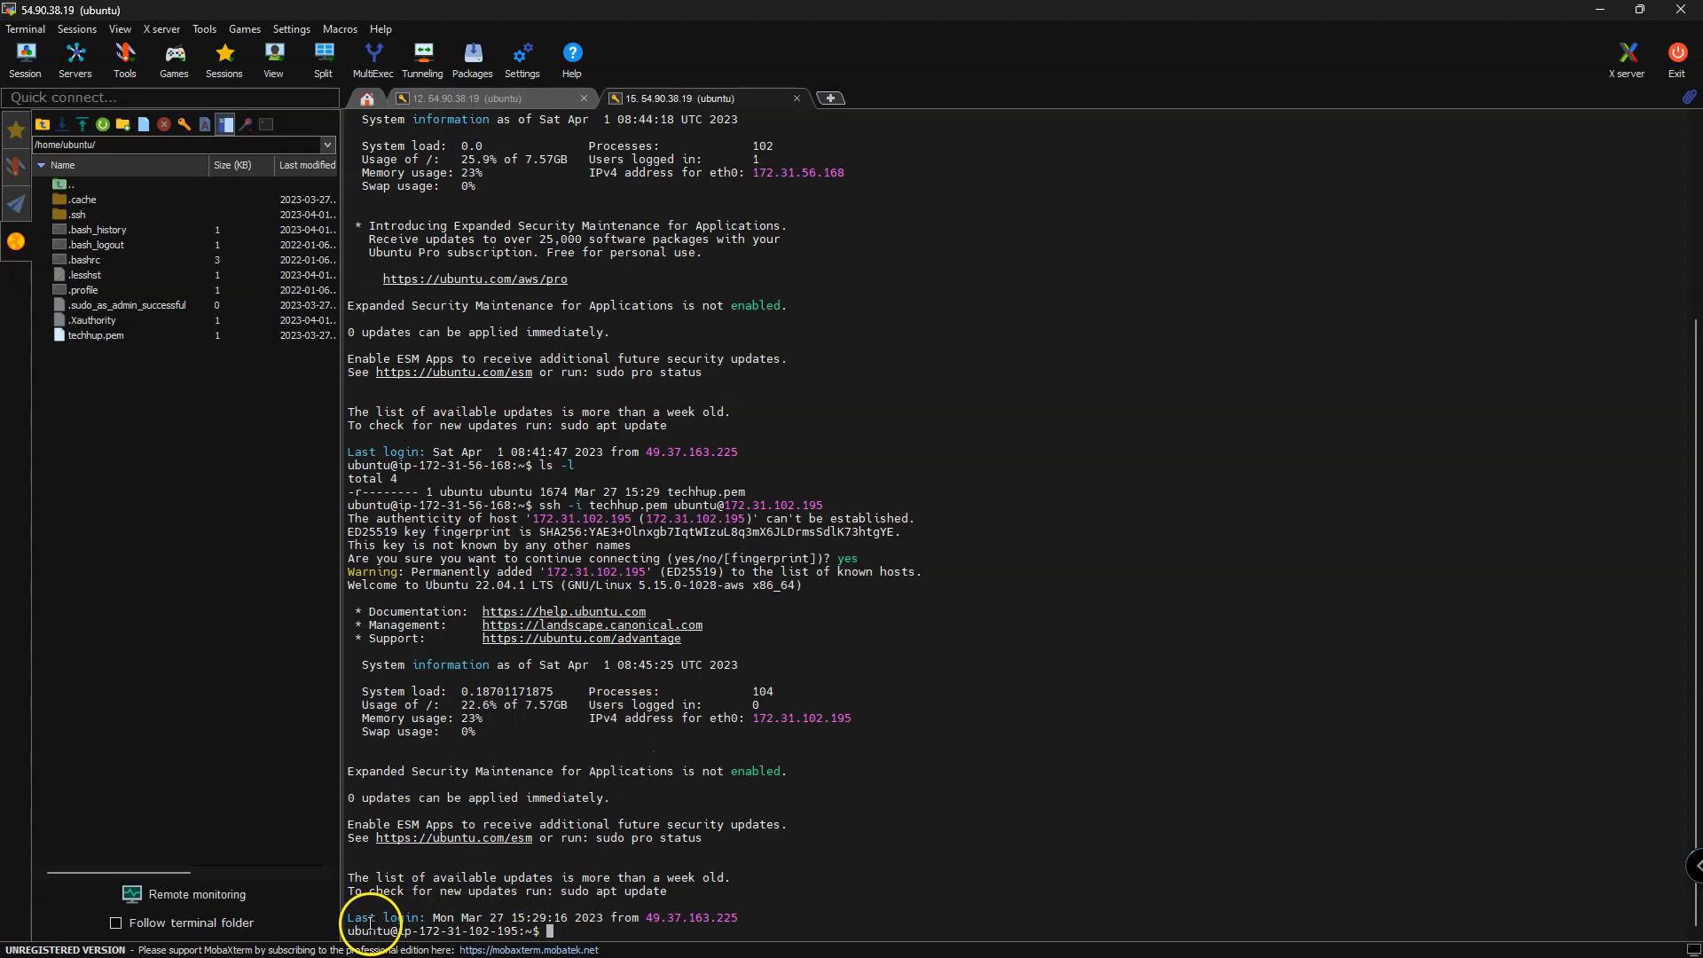
left_click_drag(369, 917, 463, 925)
left_click(479, 97)
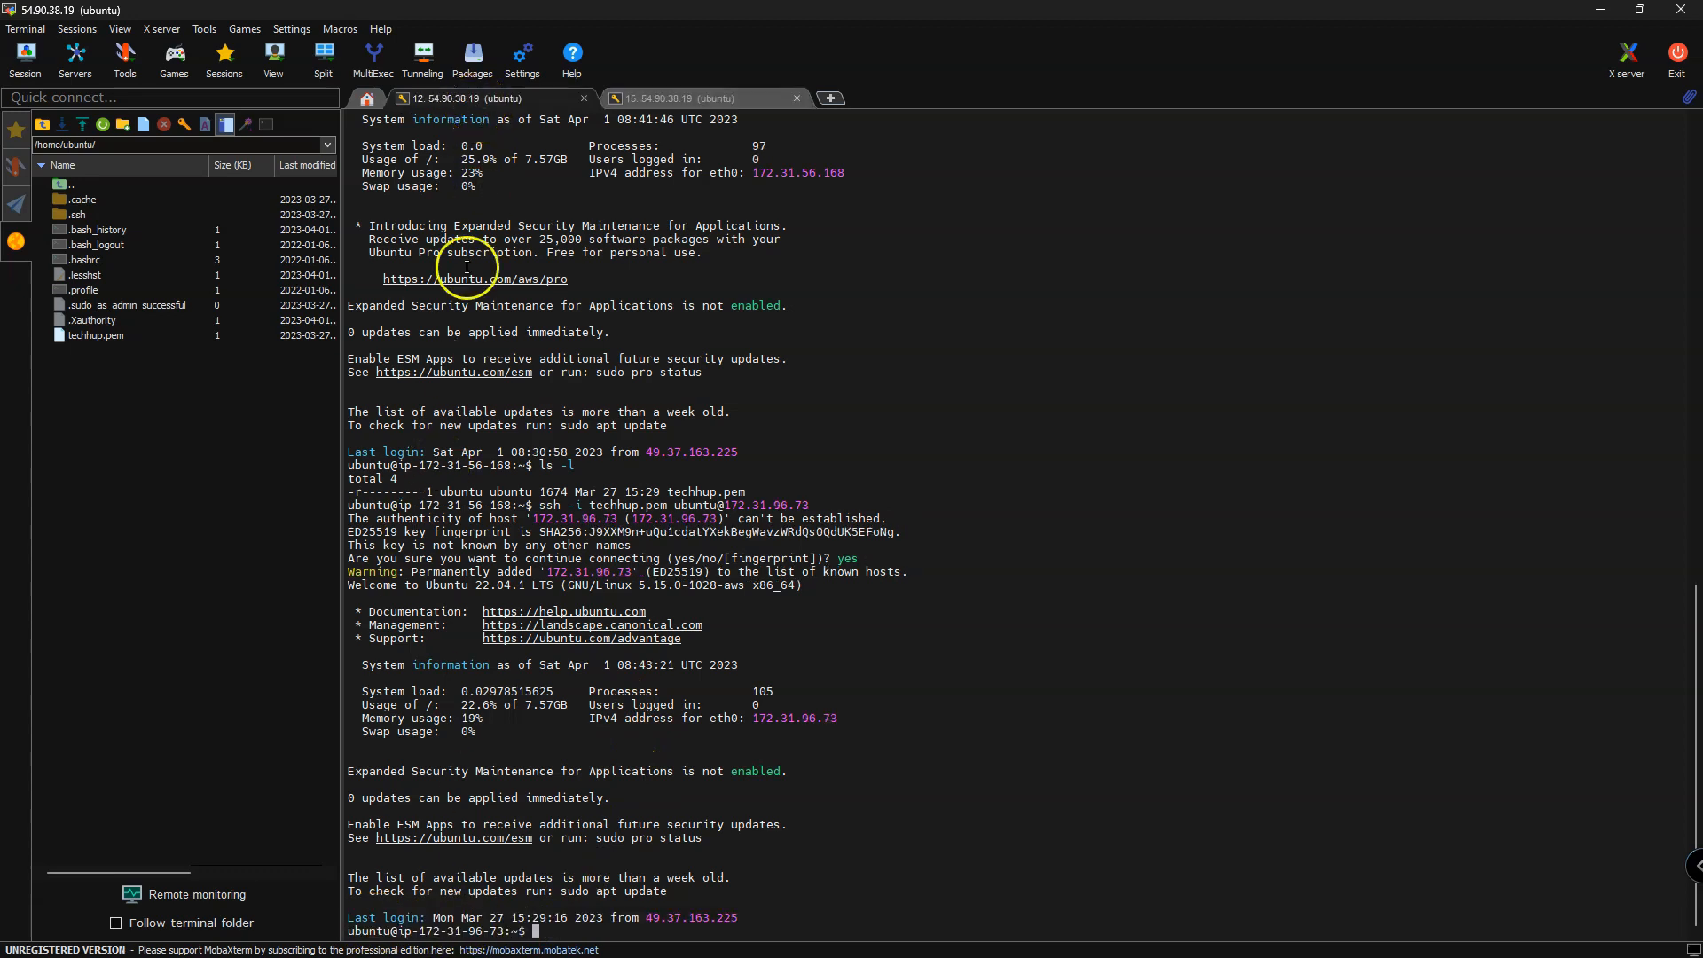
left_click_drag(387, 930, 503, 930)
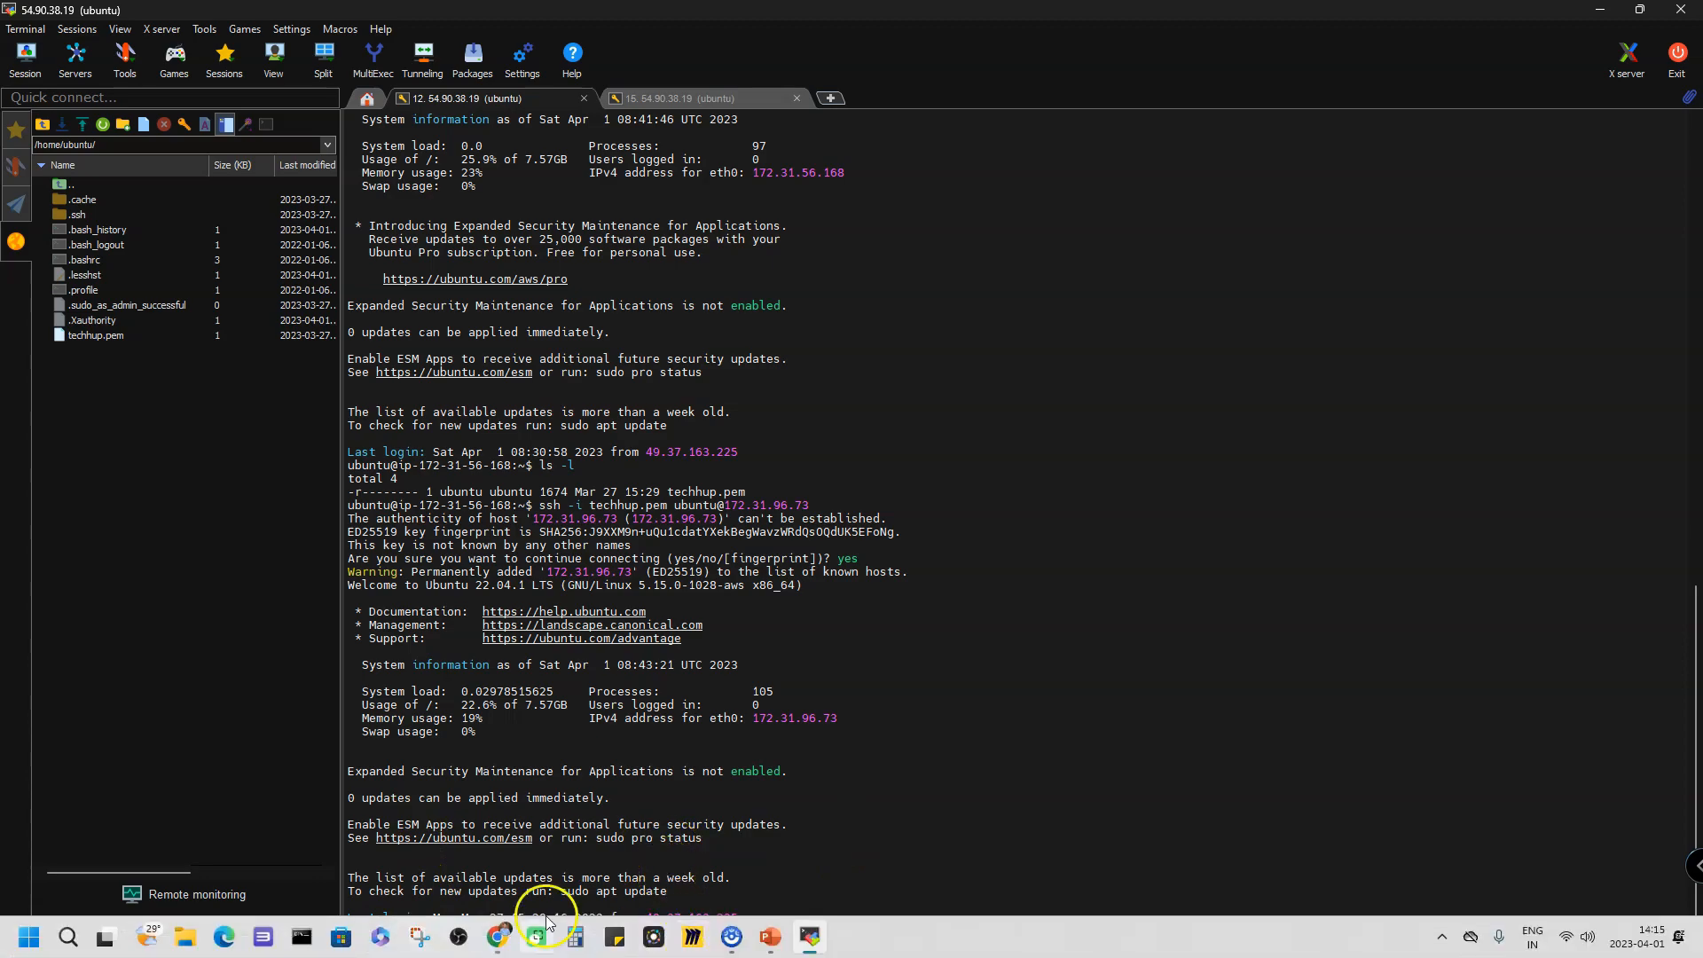
Step: Switch to the EC2 console in Chrome, review the security rules of techhup-private-2, and open its security group SG_2
left_click(499, 938)
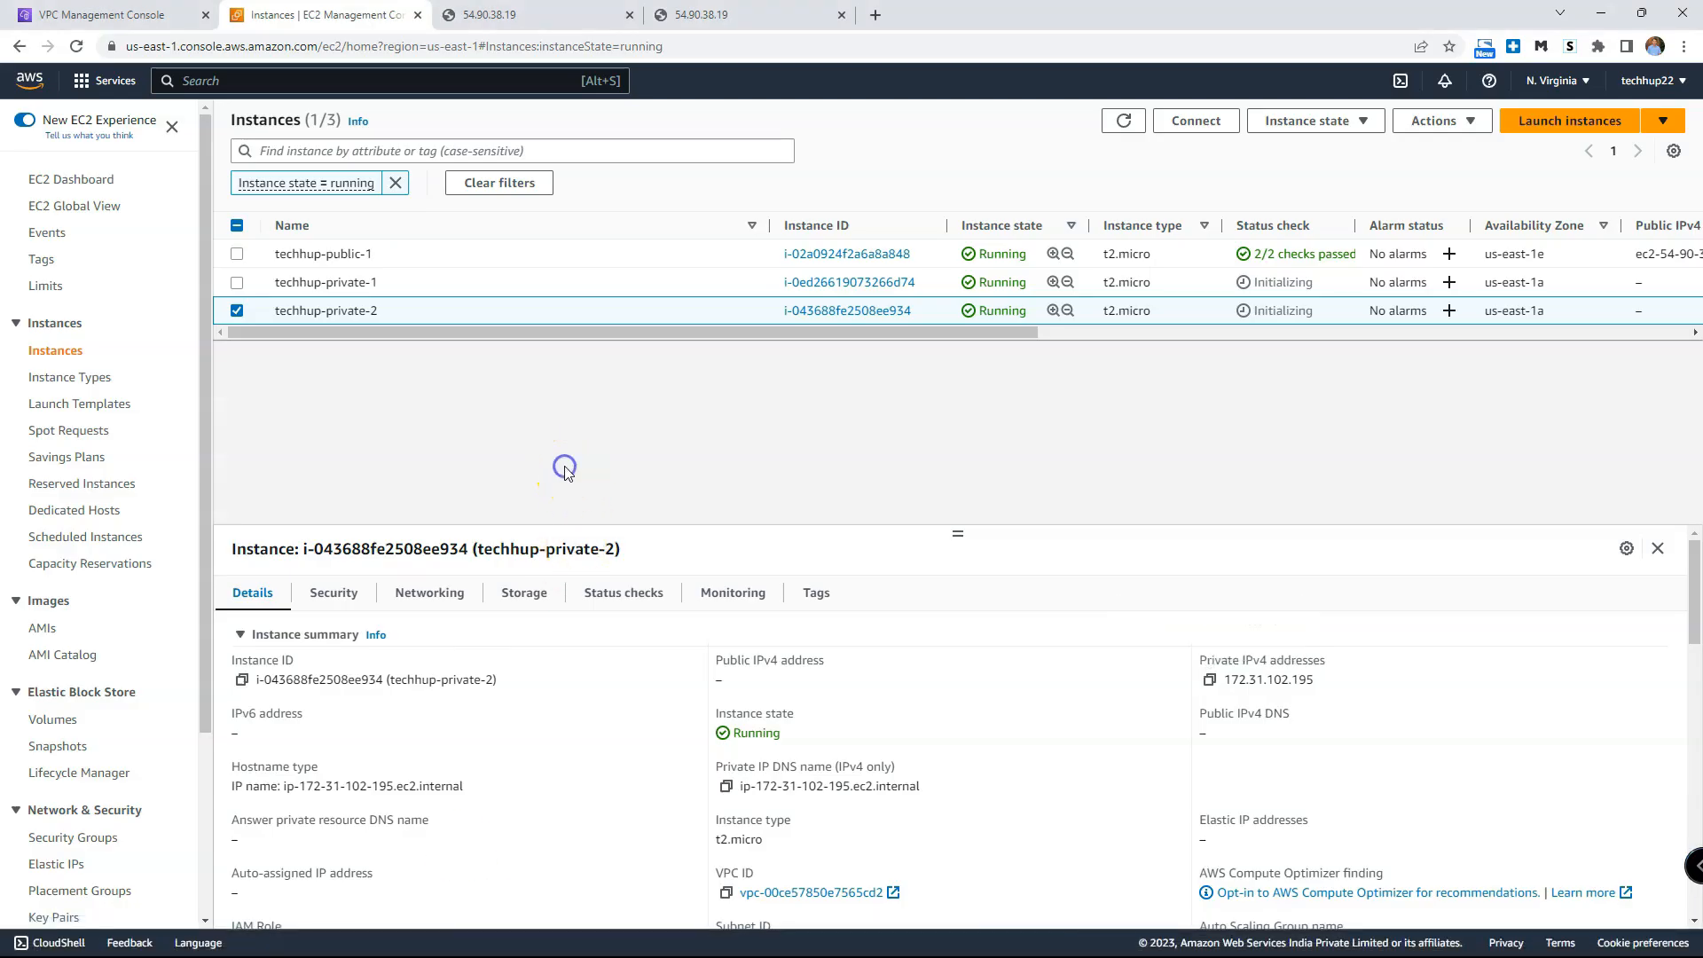
left_click(333, 592)
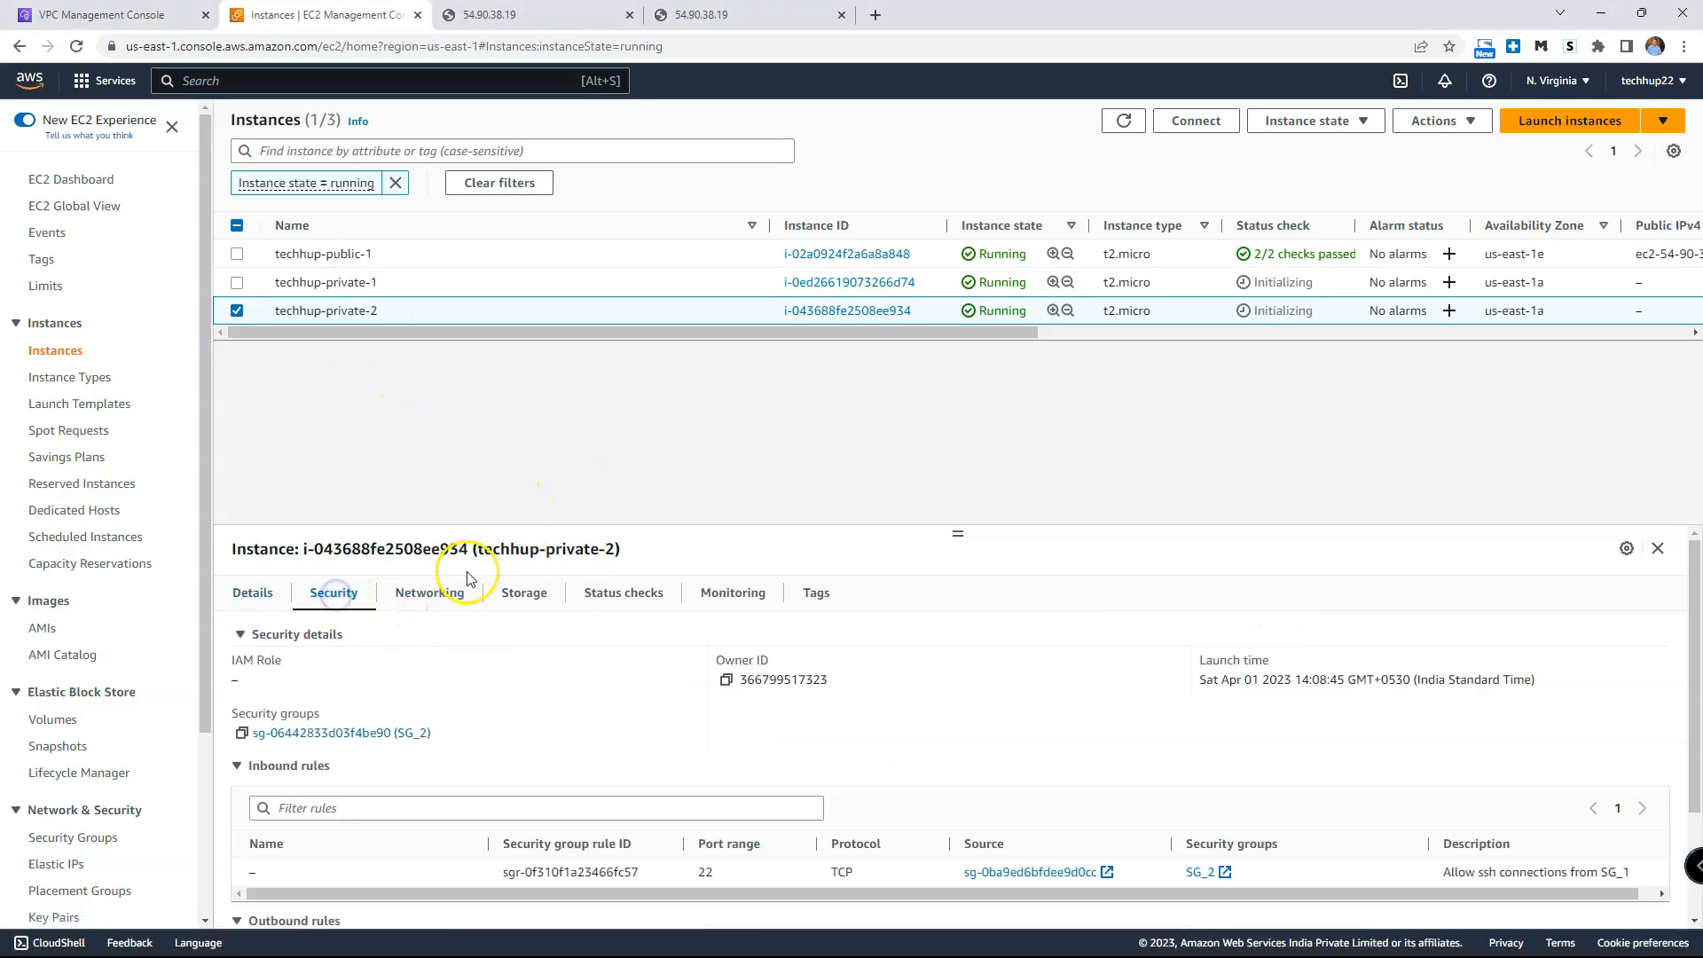
scroll(407, 677, "down", 1)
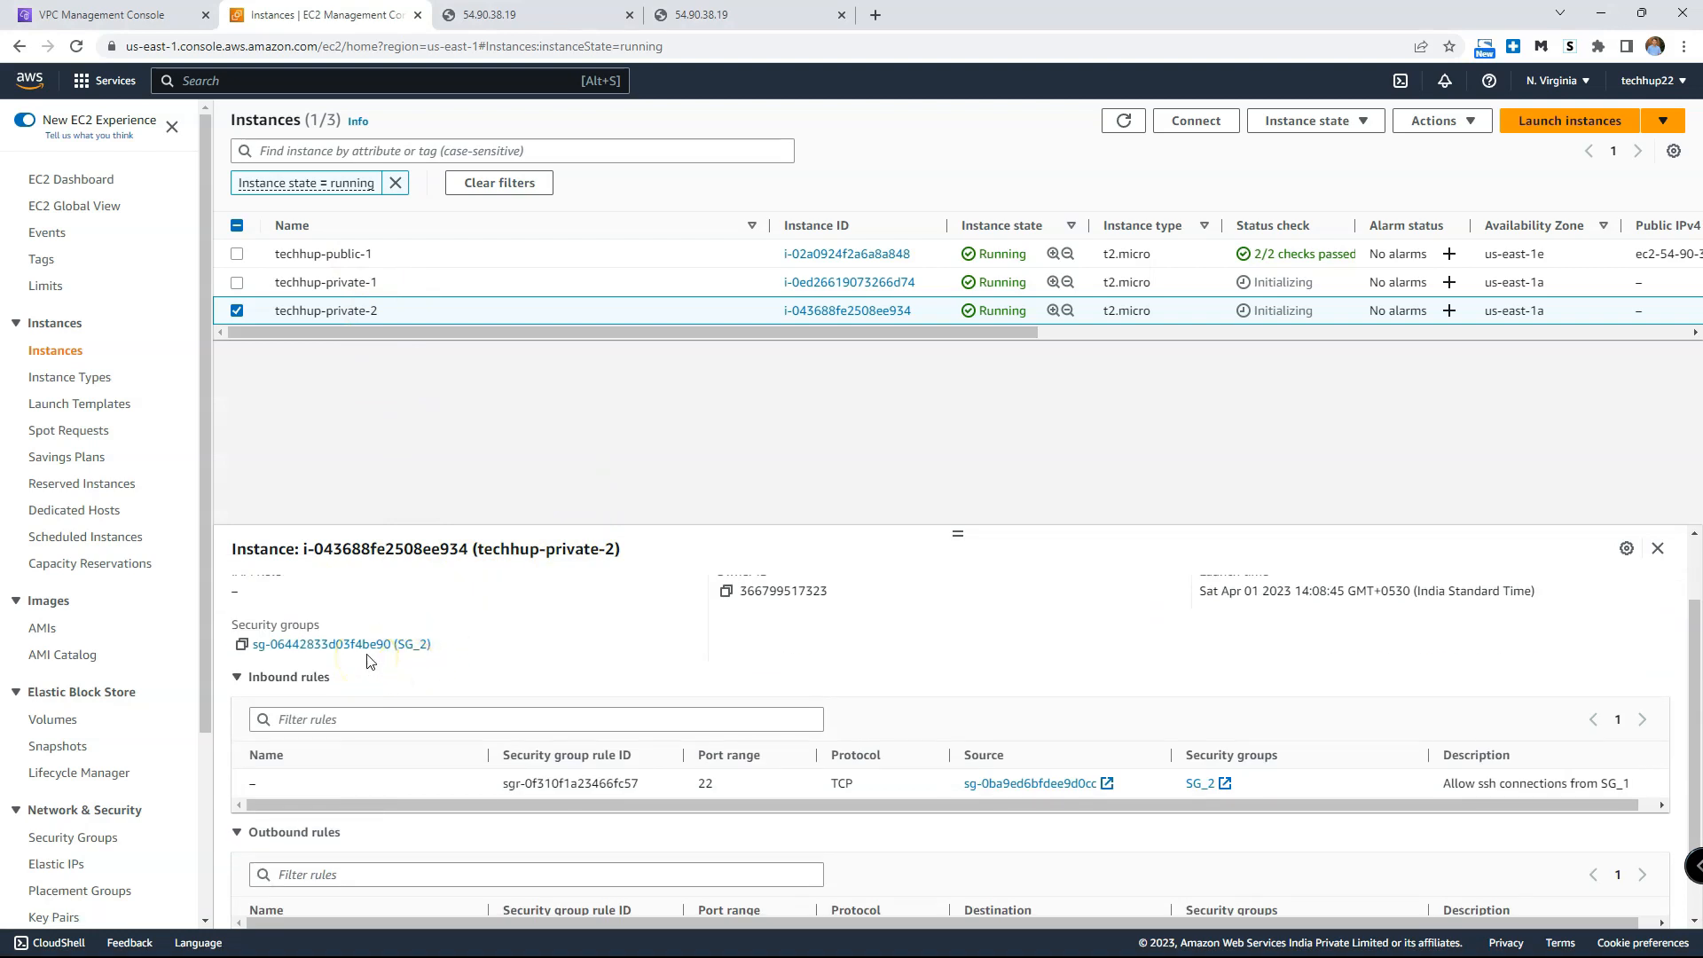
scroll(377, 657, "down", 1)
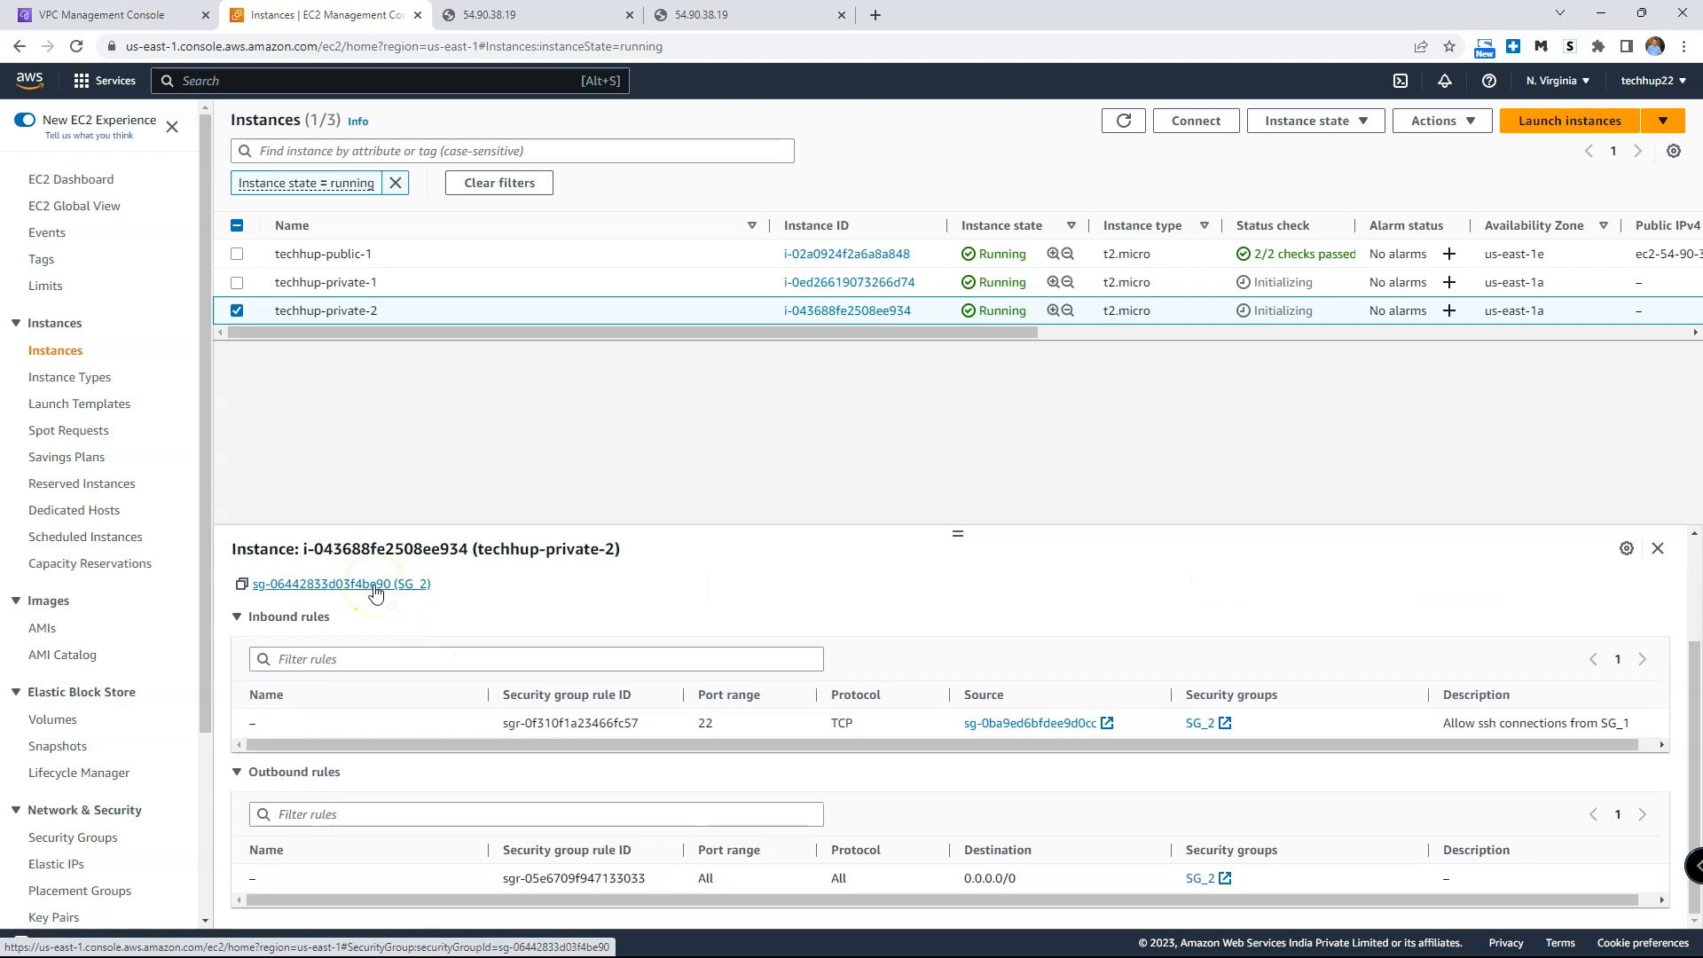
left_click(376, 585)
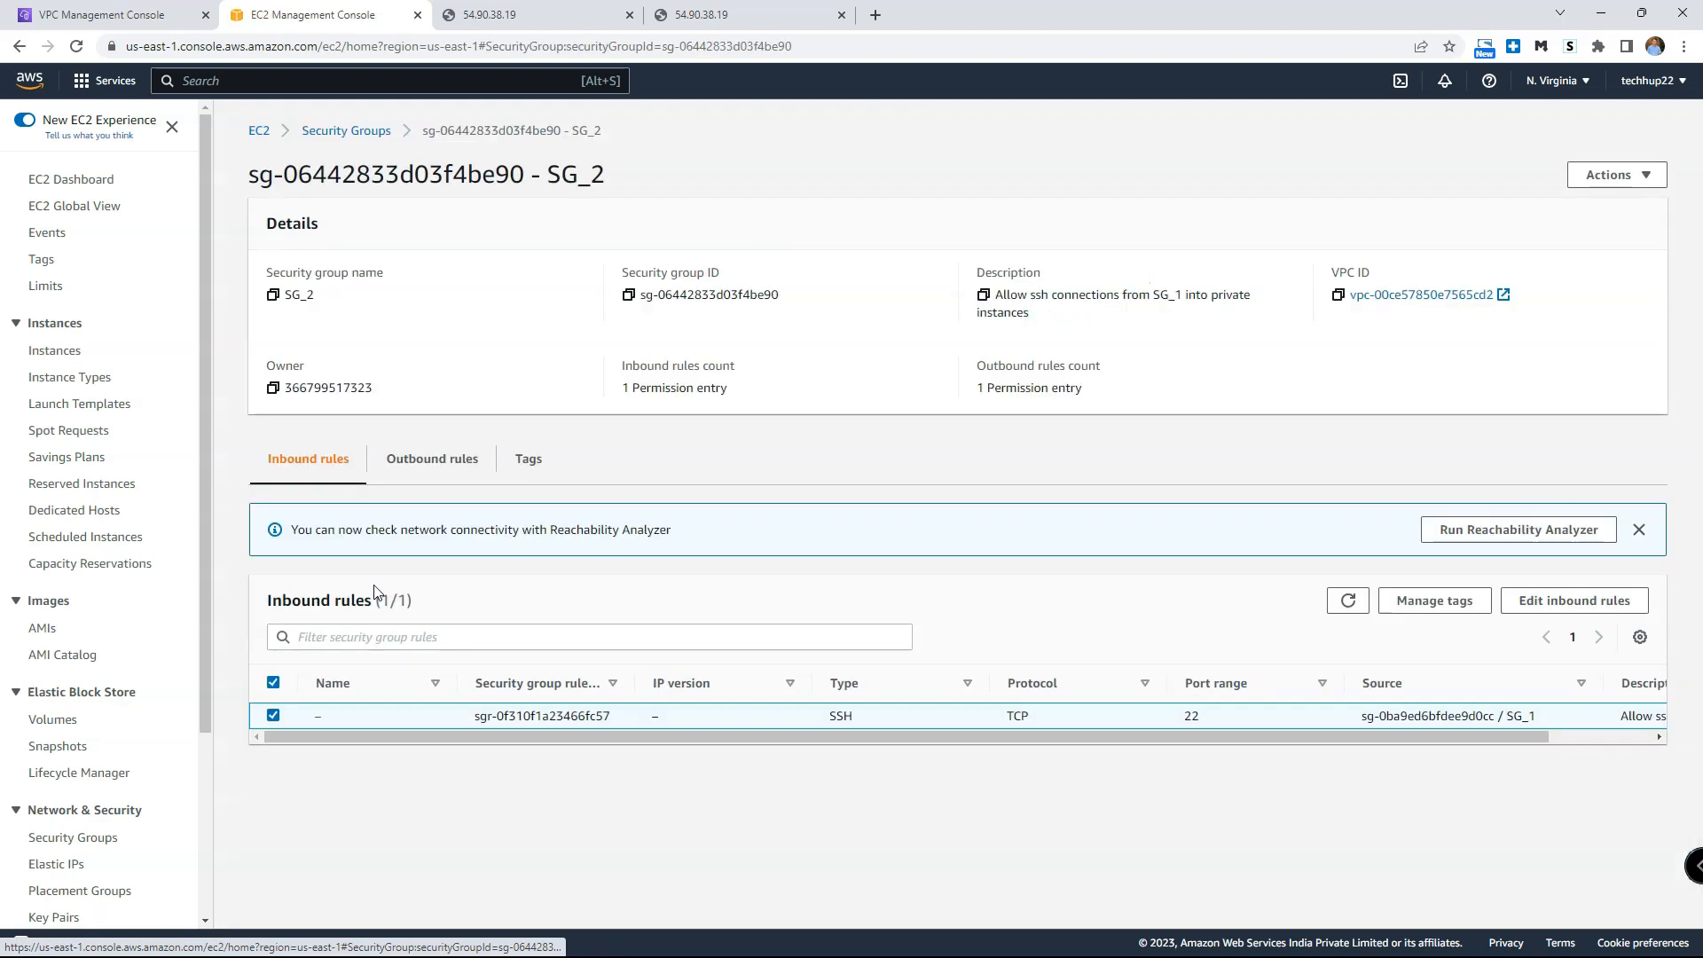
Step: Examine the source of the inbound SSH rule in SG_2 and how it relates to the security group's name
left_click_drag(1222, 738, 1392, 716)
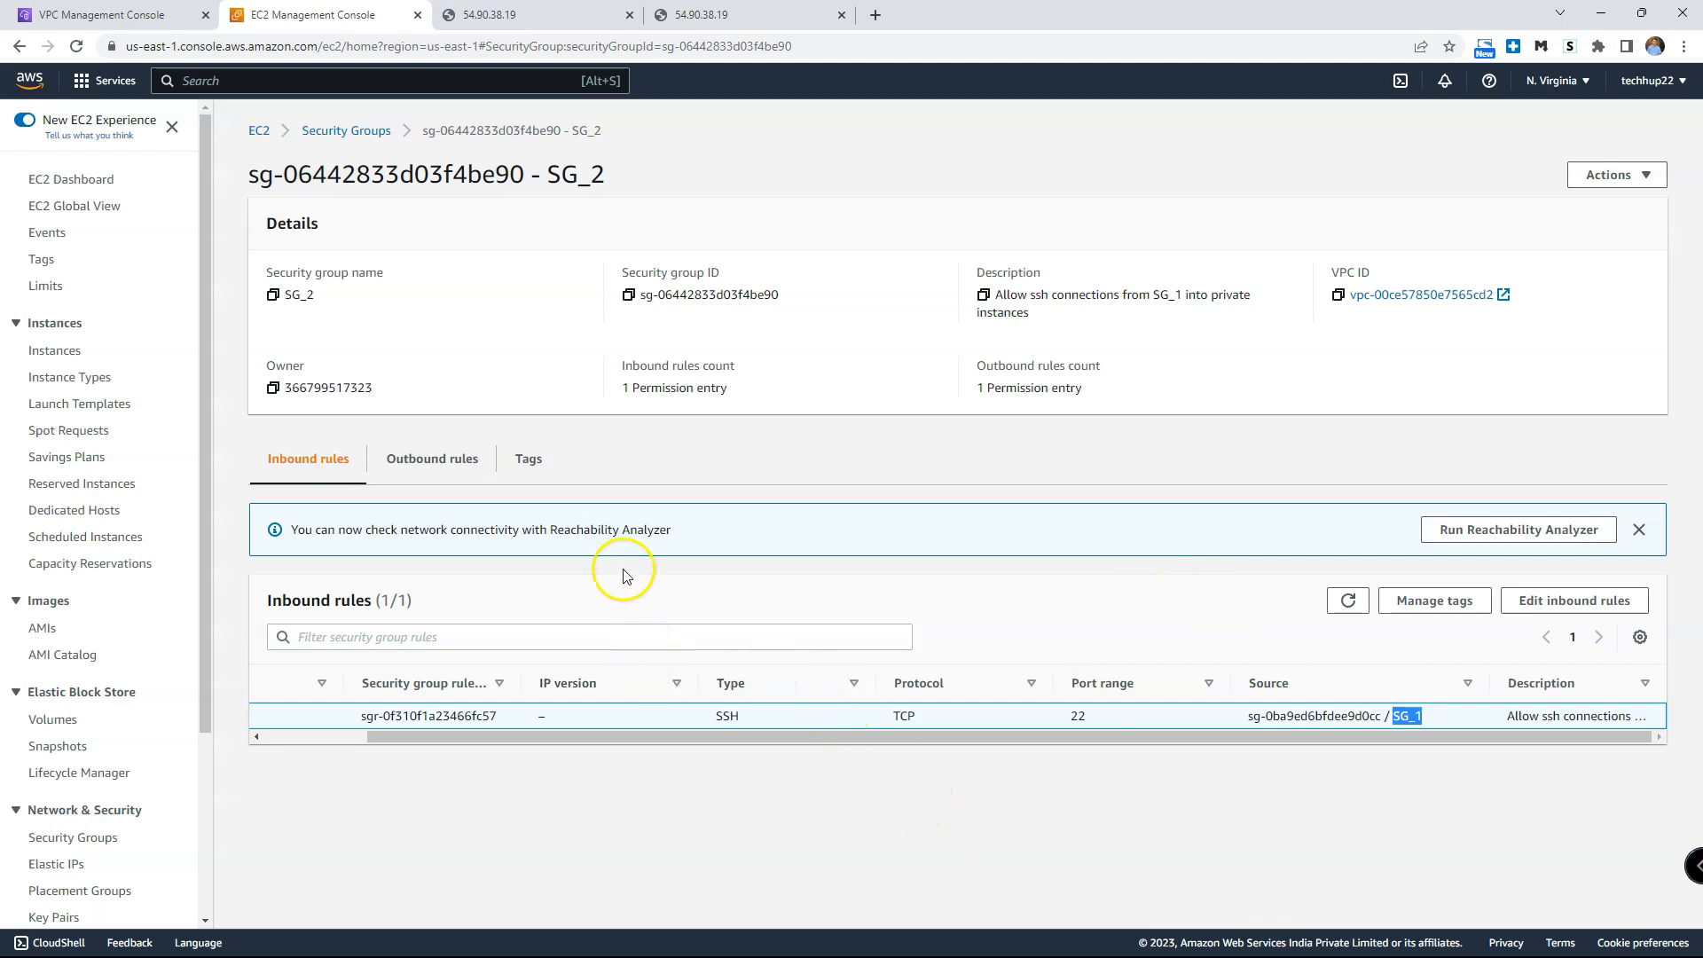
left_click_drag(548, 174, 630, 170)
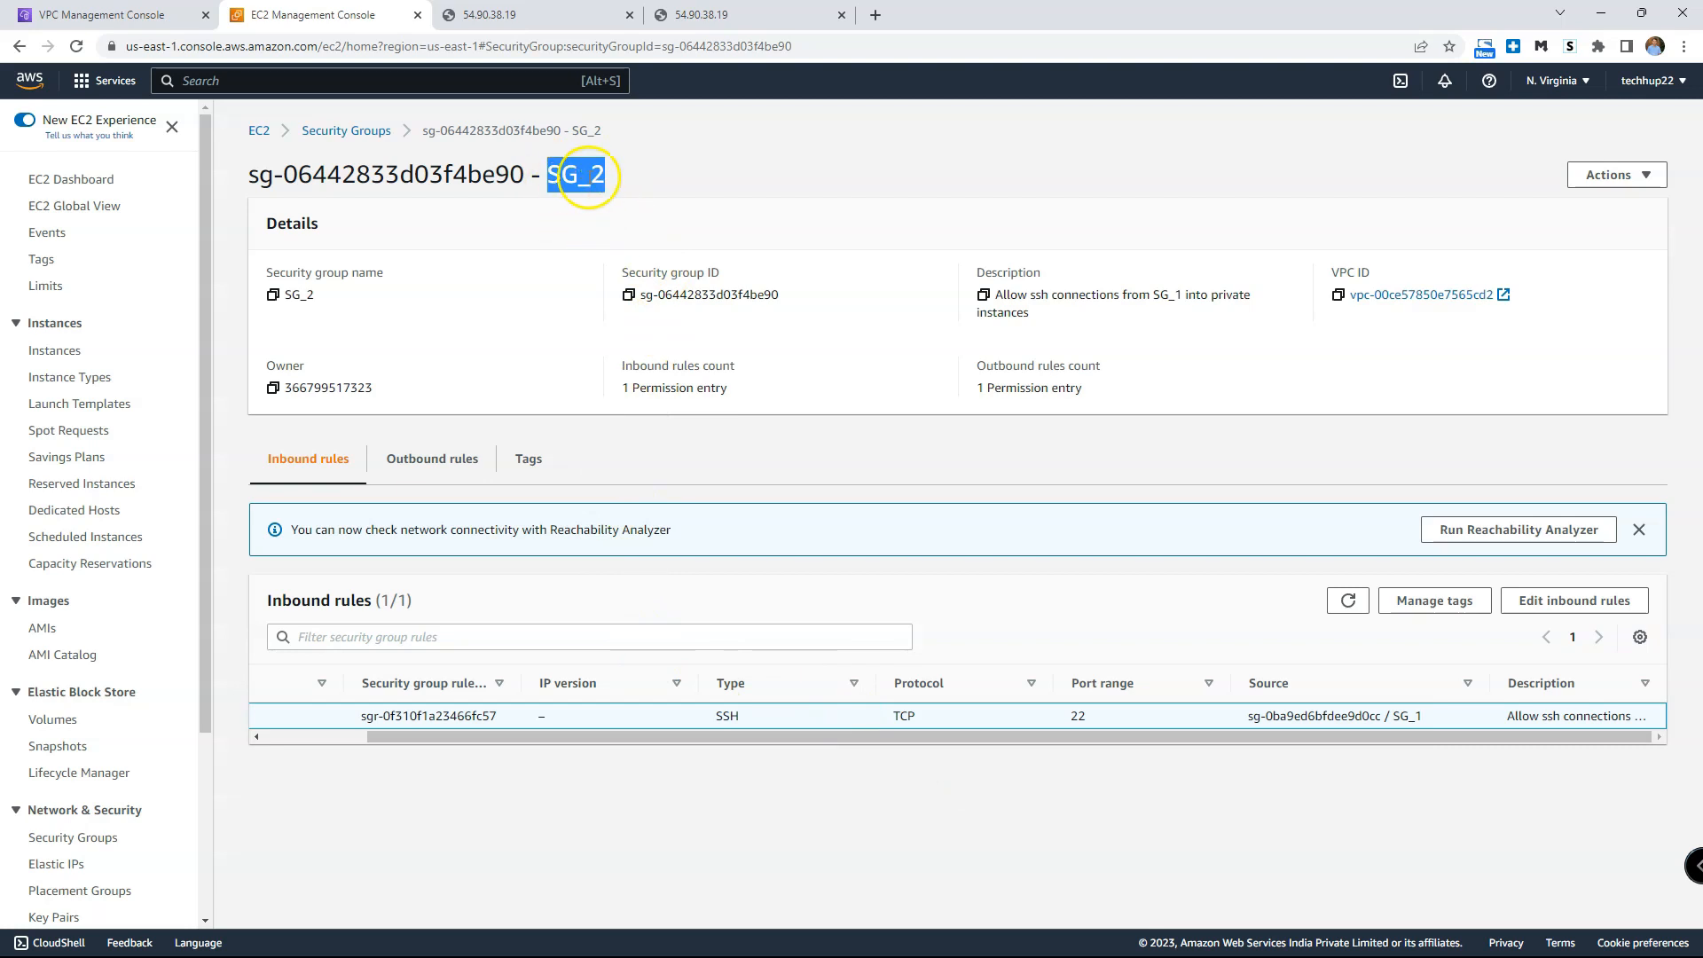
left_click_drag(1140, 738, 1387, 759)
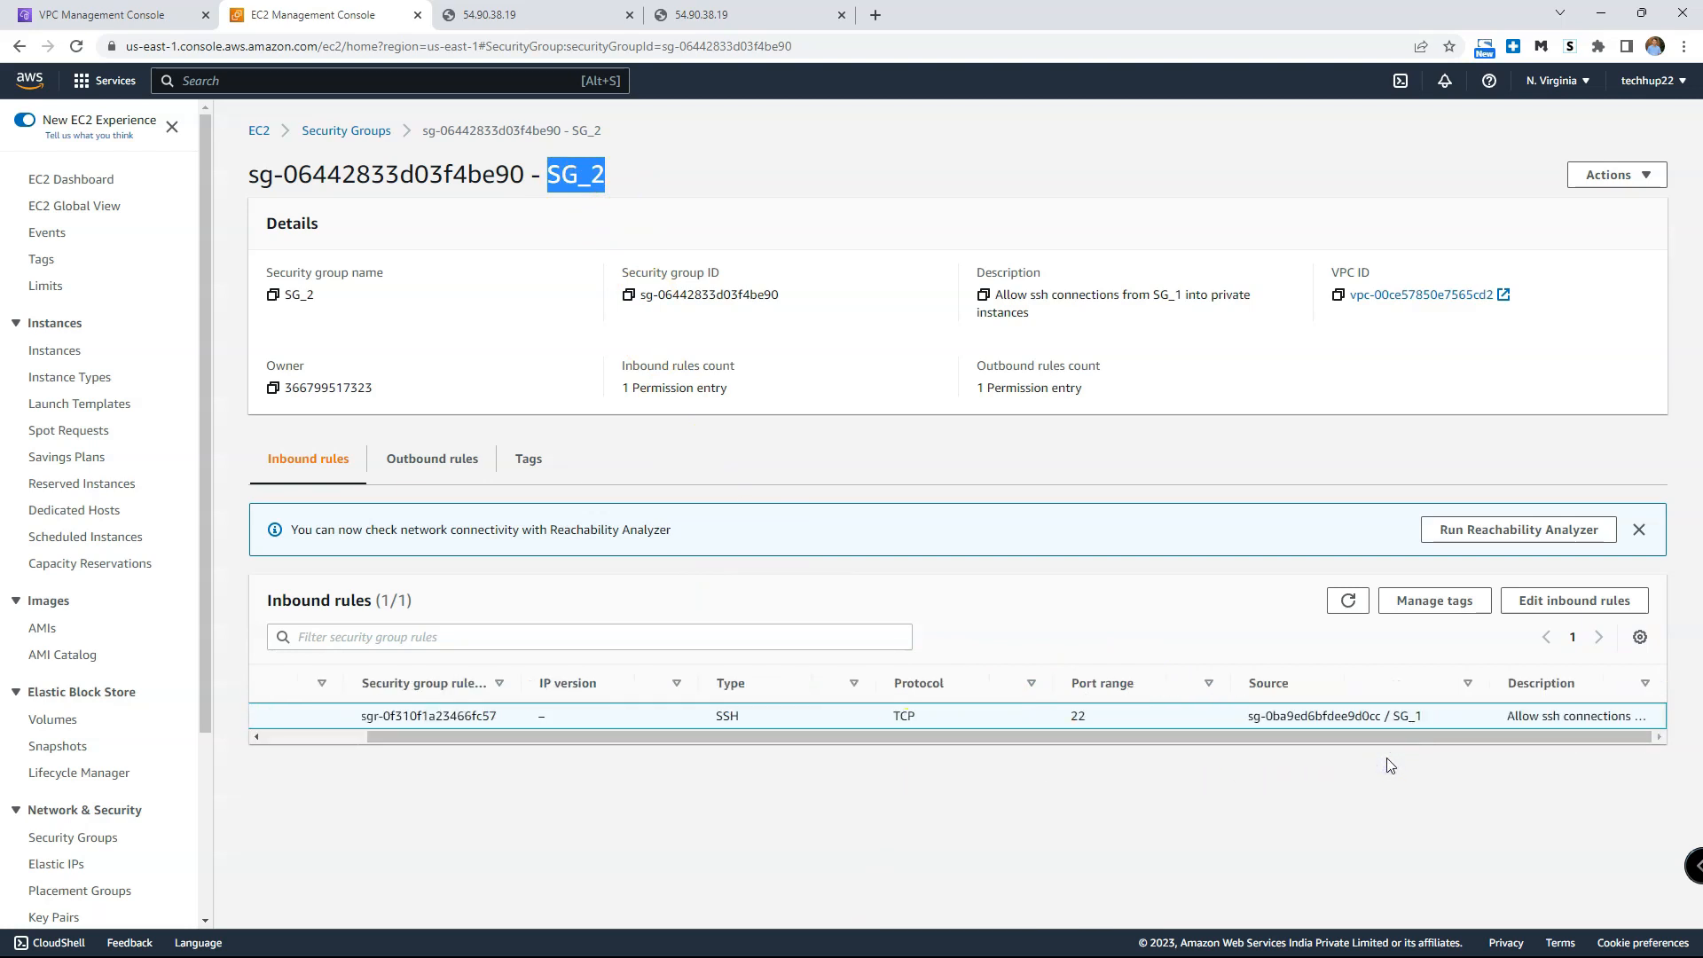